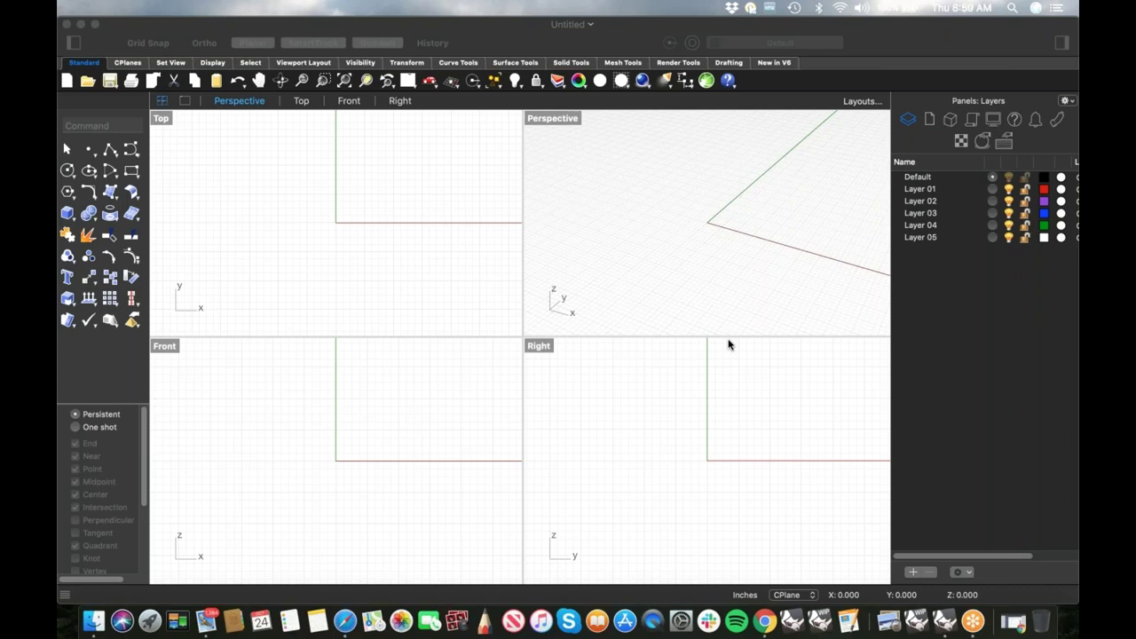
left_click(743, 276)
left_click(119, 8)
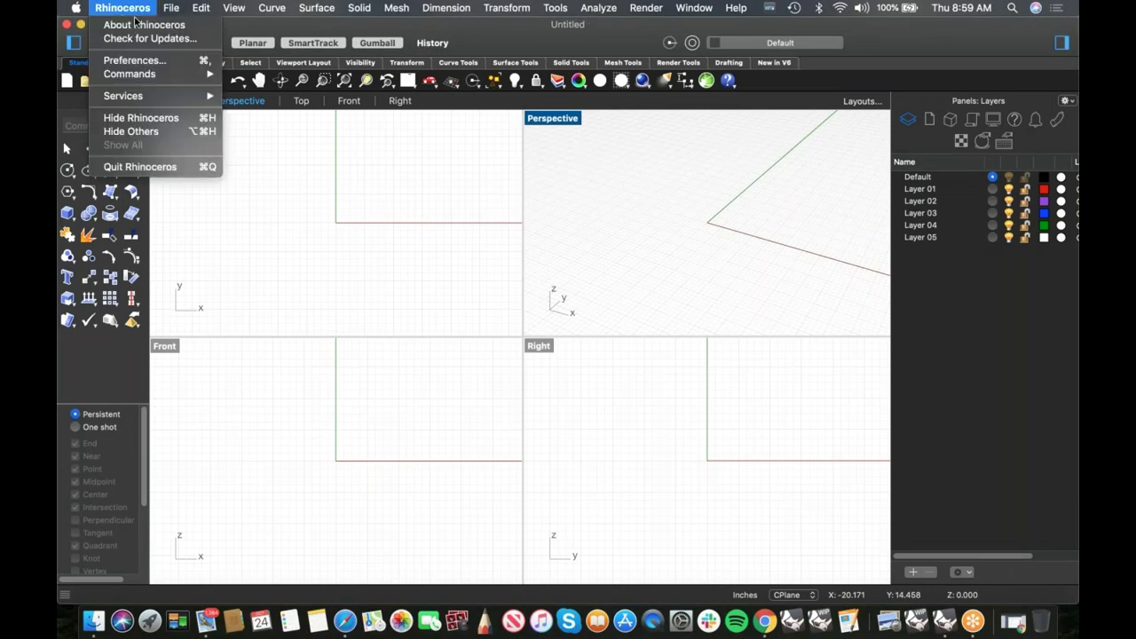
left_click(648, 269)
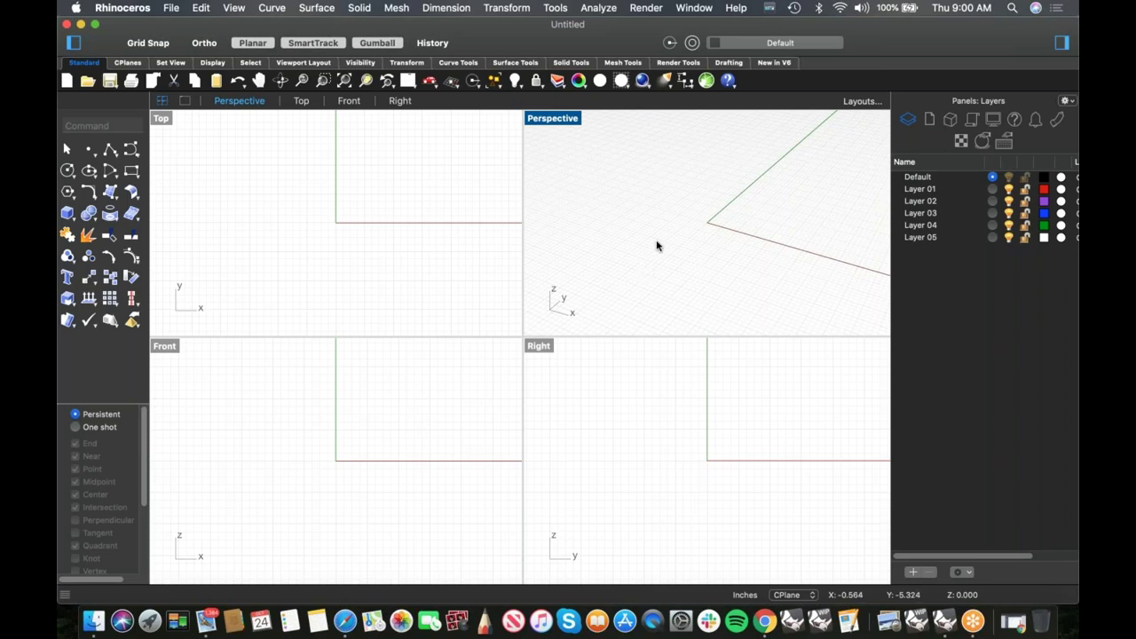
key("super+Tab")
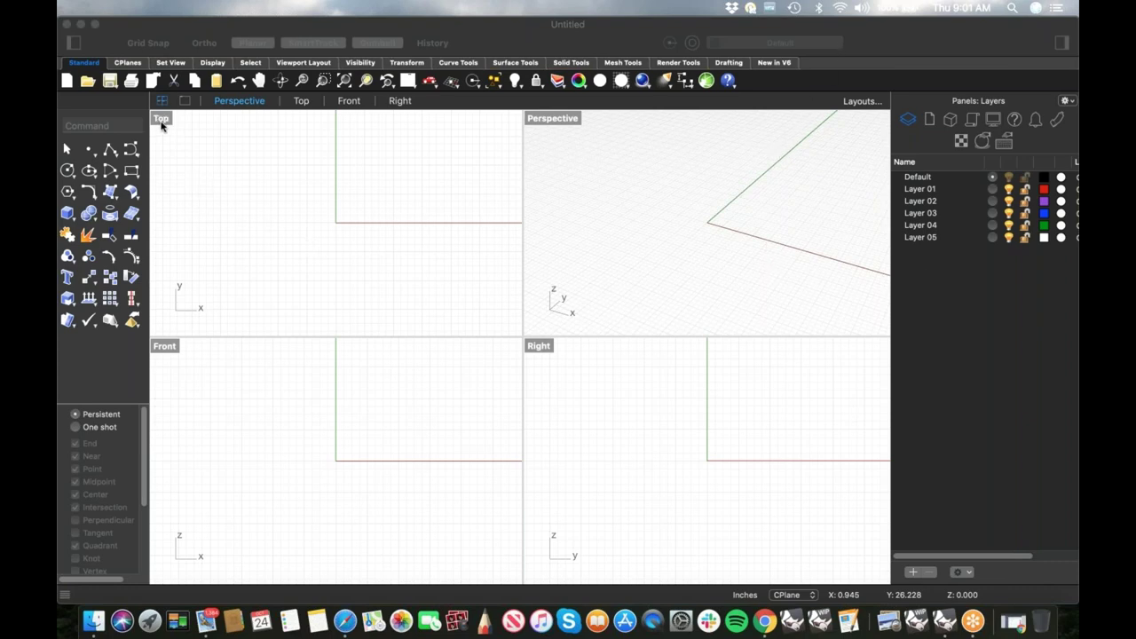
- Maximize the Front viewport, keeping the origin in view with free space above it
left_click(165, 346)
double_click(165, 346)
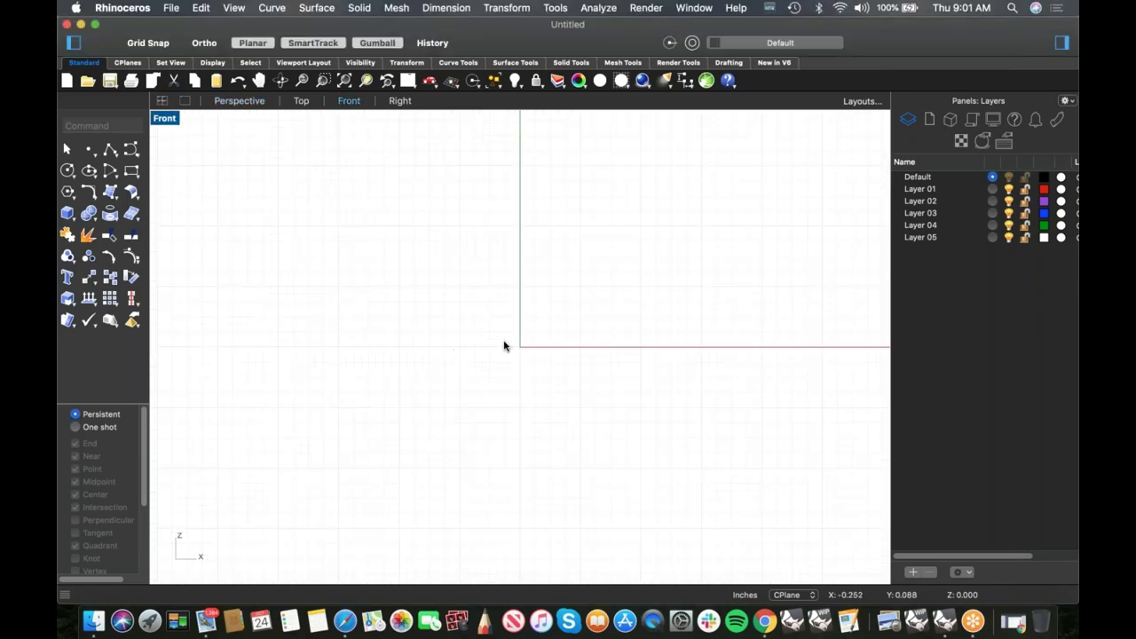
mouse_move(519, 336)
right_mouse_down()
mouse_move(493, 391)
mouse_move(528, 351)
mouse_move(516, 357)
right_mouse_up()
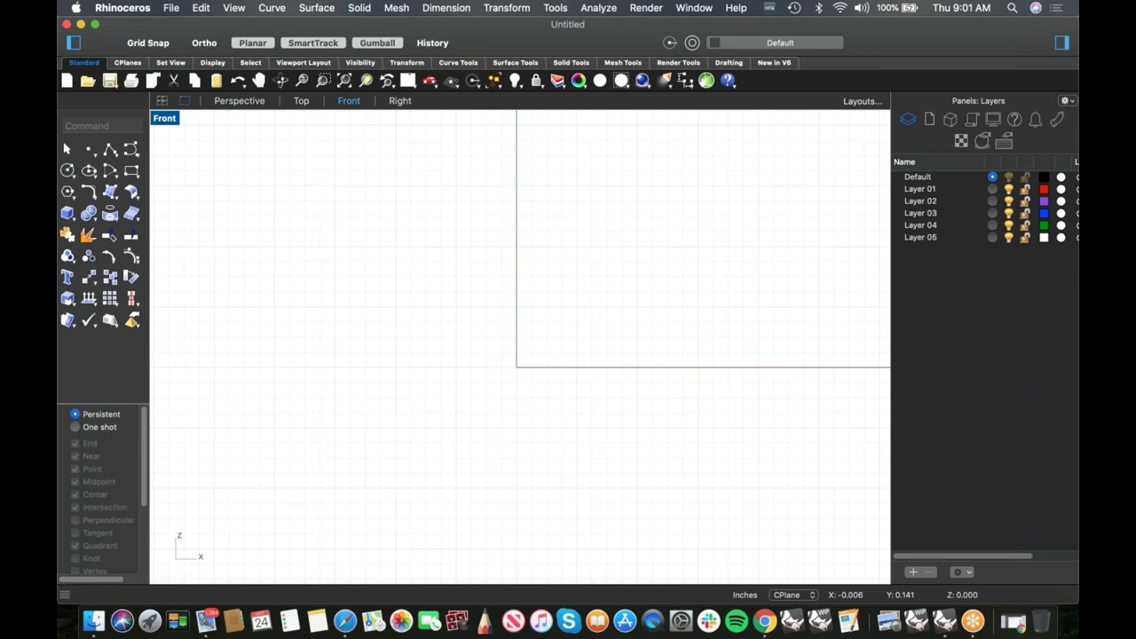
right_click_drag(515, 368, 507, 428)
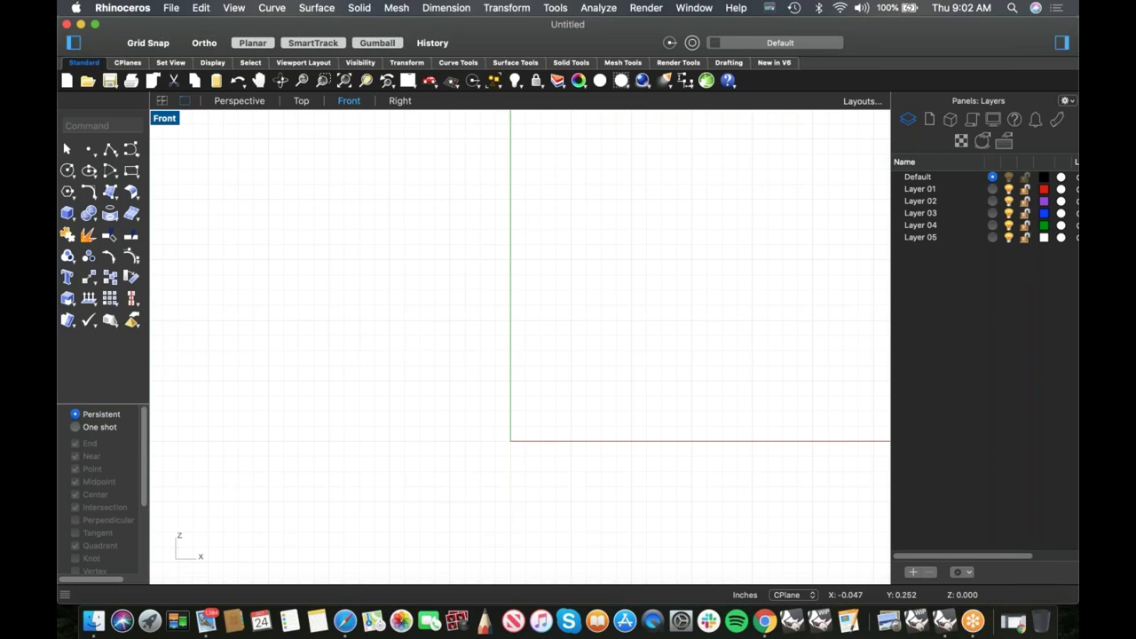
- Insert the picture ghost.jpg from the Desktop in the Front view, sized by two corners and spanning the vertical axis
type("Picture")
key("Return")
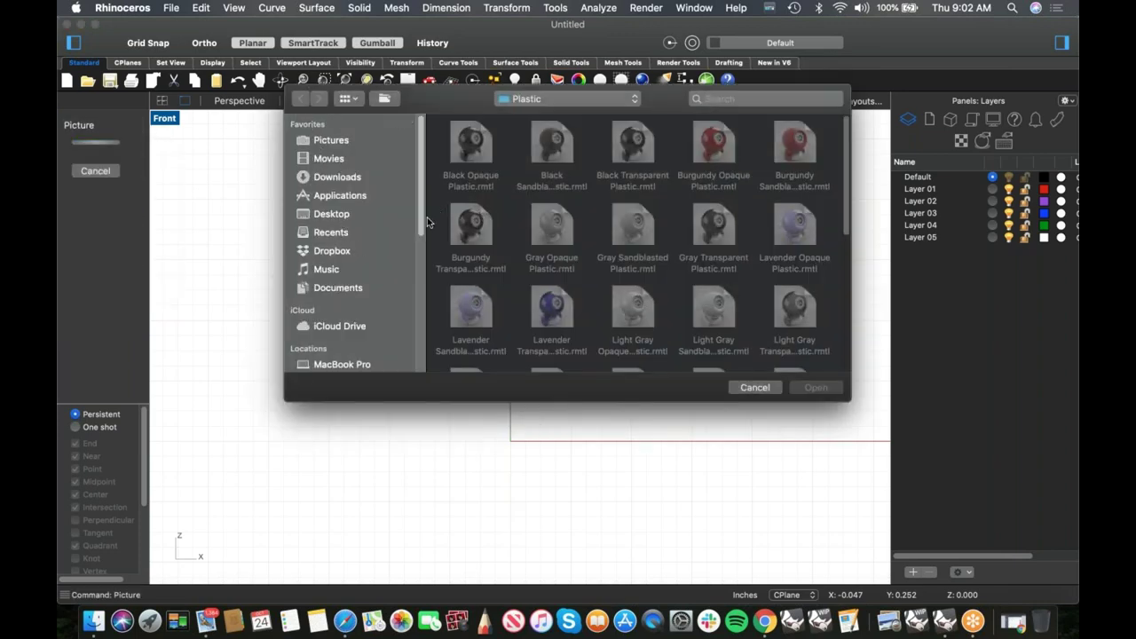
left_click(336, 217)
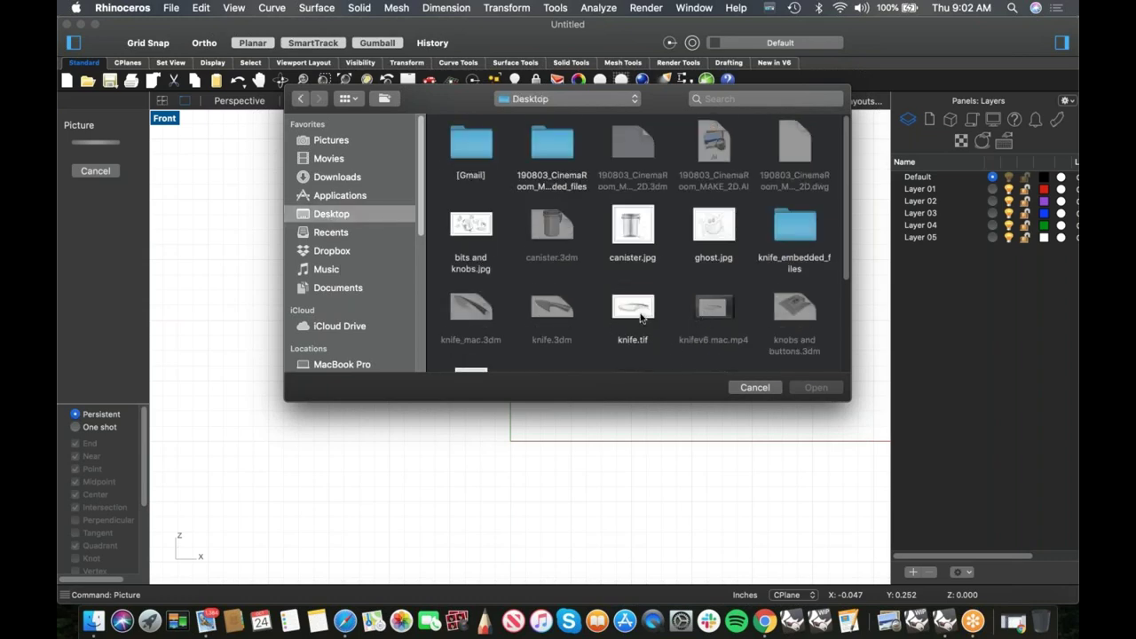
scroll(640, 317, "down", 1)
scroll(640, 316, "down", 1)
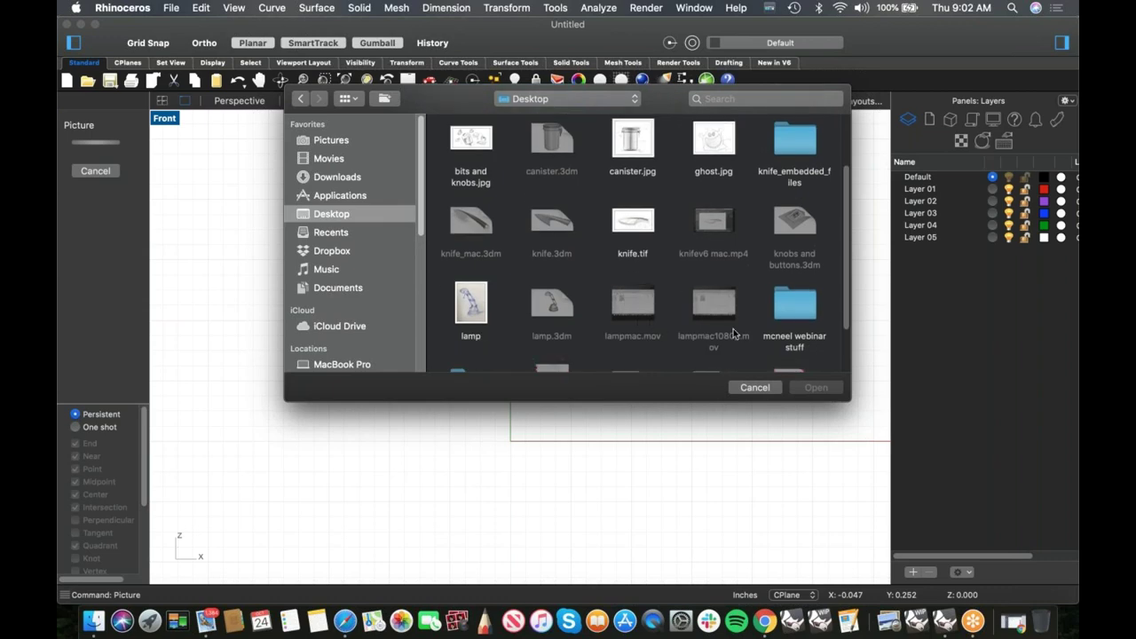
scroll(710, 328, "down", 2)
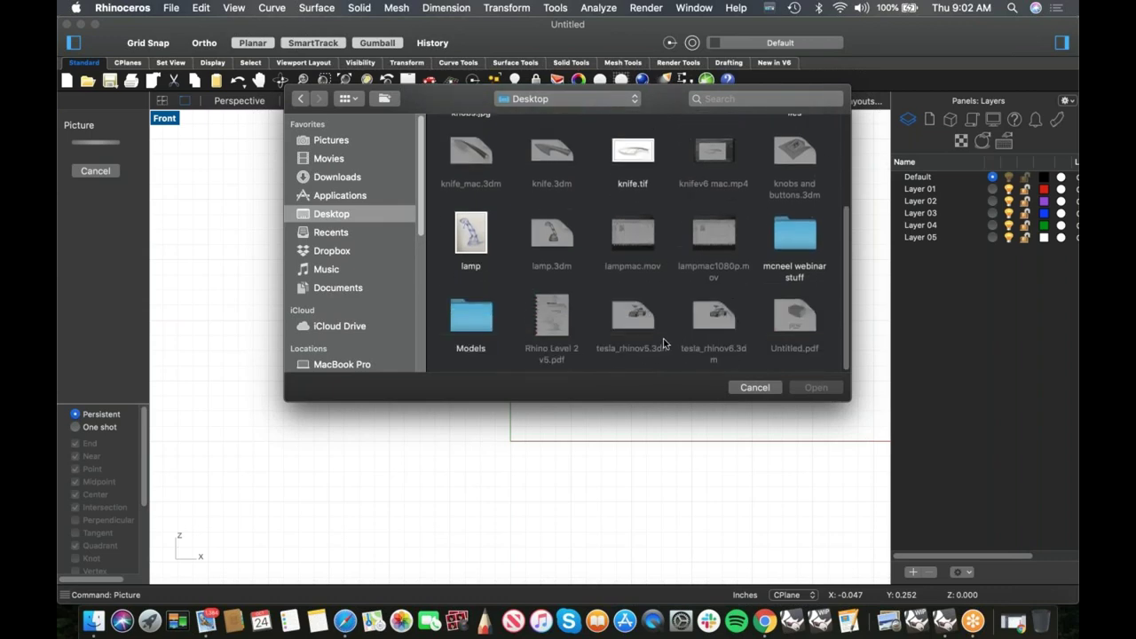
key("g")
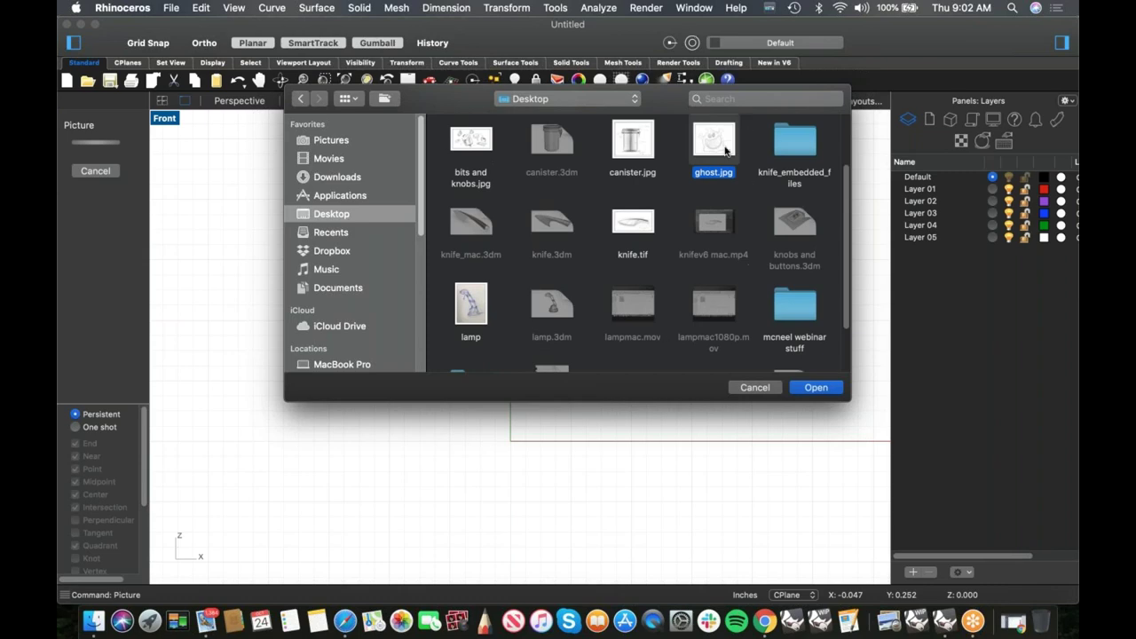
key("Return")
left_click(381, 473)
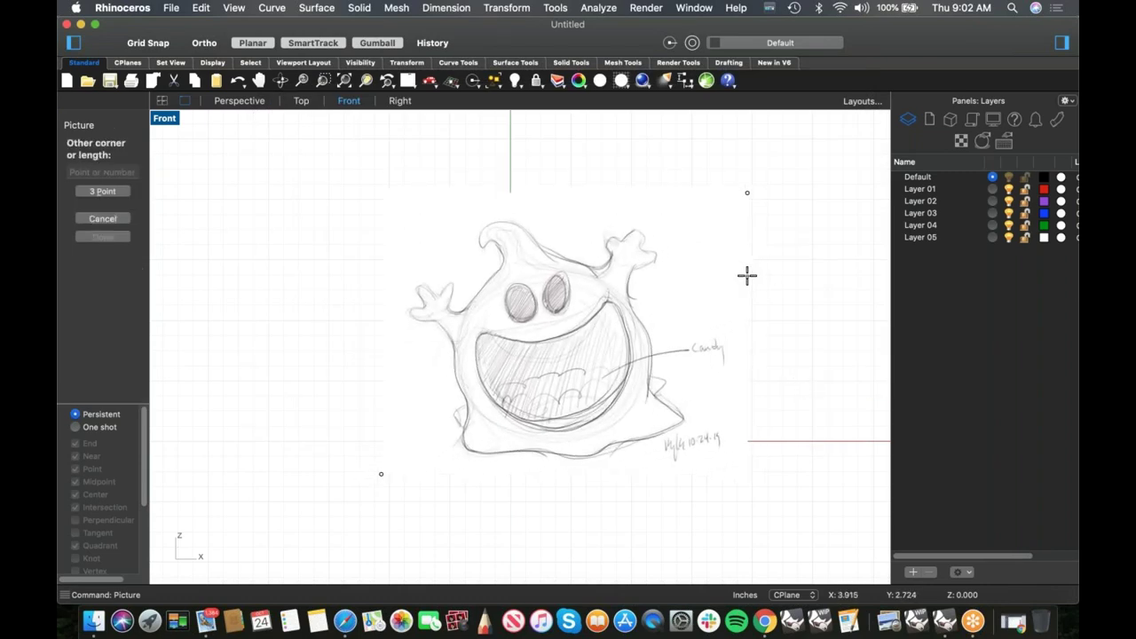
left_click(746, 274)
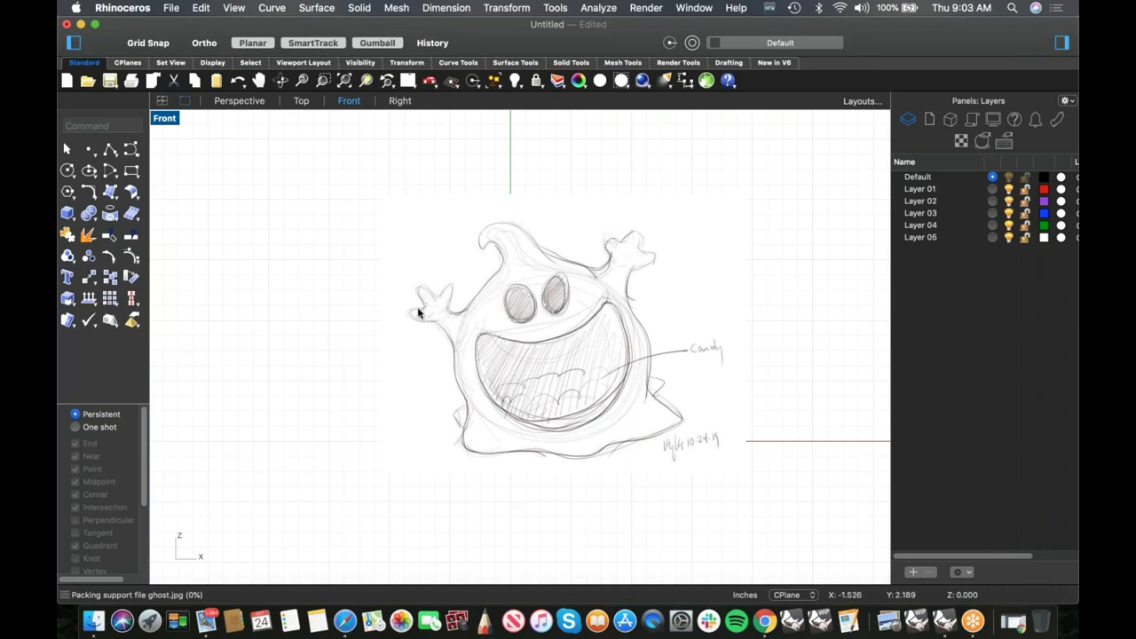
- Rotate the ghost picture slightly clockwise in the Front view
scroll(417, 312, "up", 5)
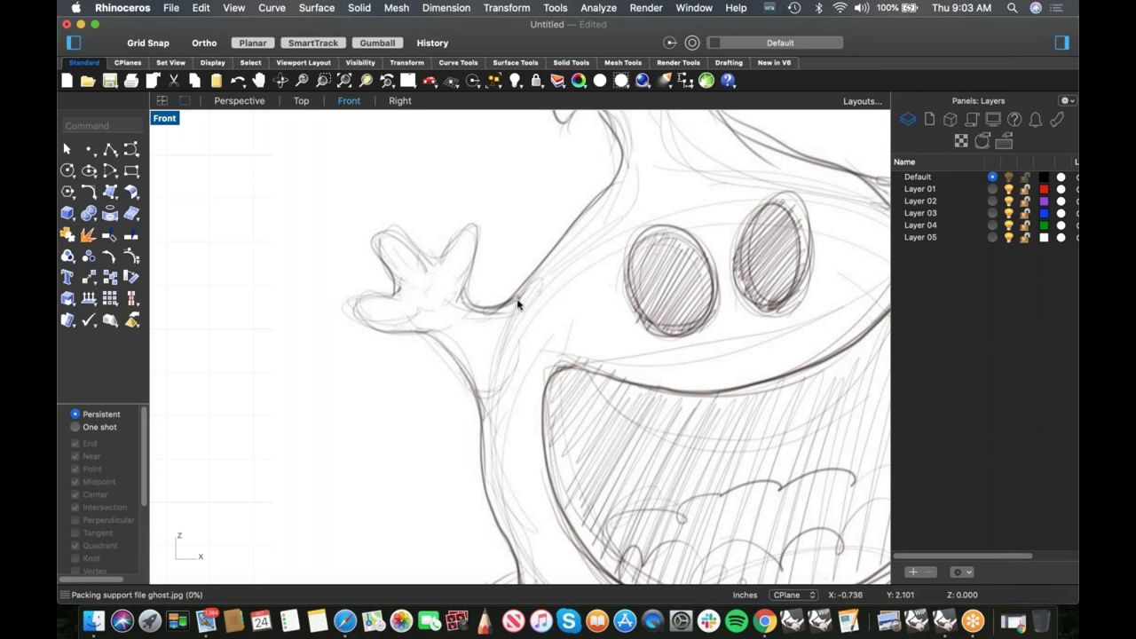
scroll(431, 351, "down", 3)
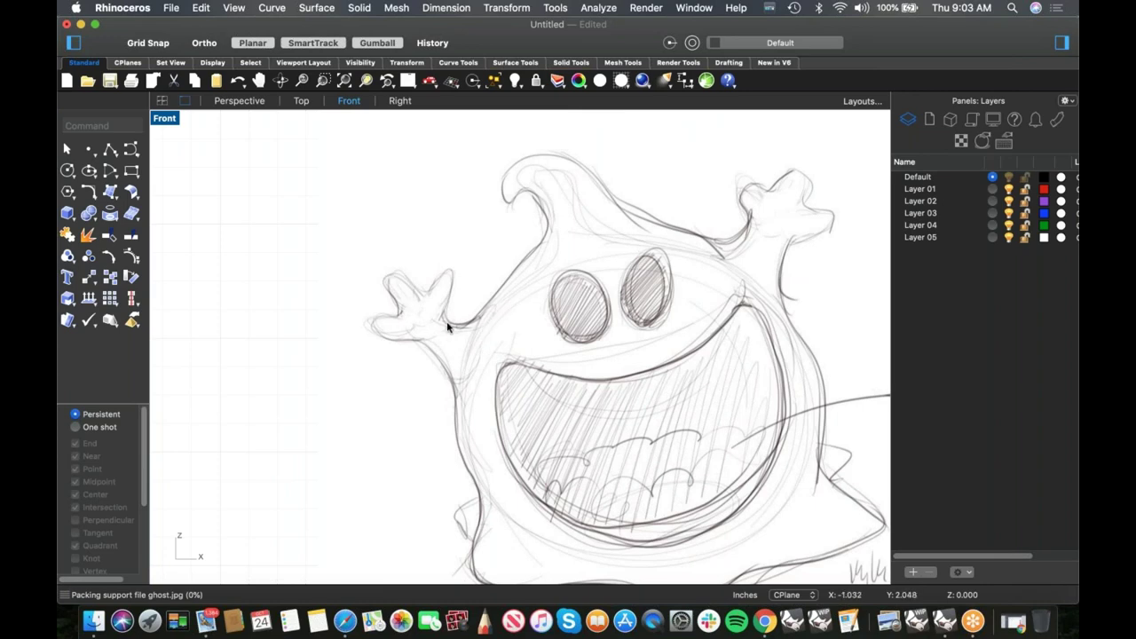
scroll(350, 373, "down", 3)
scroll(351, 373, "right", 3)
scroll(332, 346, "down", 2)
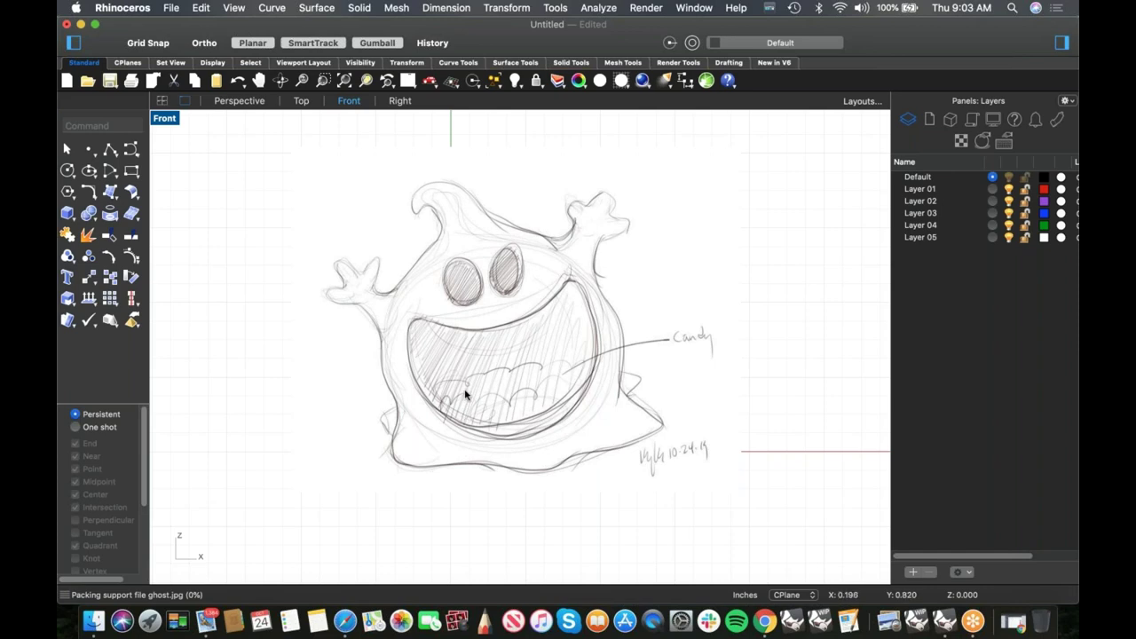
left_click(519, 374)
left_click_drag(499, 378, 507, 380)
scroll(507, 390, "down", 6)
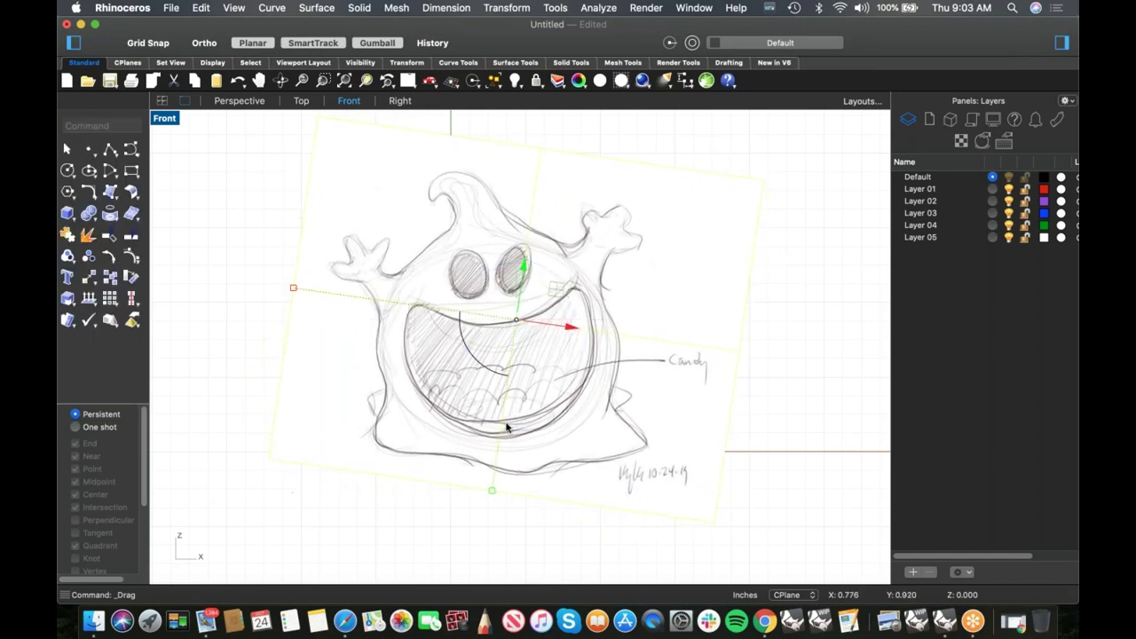
- Move the ghost picture to the upper left of the origin and scale it down as a side reference
mouse_move(579, 392)
left_mouse_down()
mouse_move(405, 317)
mouse_move(388, 279)
mouse_move(343, 246)
mouse_move(354, 259)
left_mouse_up()
scroll(479, 324, "down", 2)
left_click_drag(216, 226, 257, 228)
scroll(355, 263, "up", 2)
mouse_move(354, 264)
left_mouse_down()
mouse_move(409, 265)
mouse_move(358, 255)
left_mouse_up()
left_click(446, 337)
- Create a center-radius sphere at the origin (0) with a radius of about 3.7 inches, constrained to the vertical axis
right_click_drag(481, 352, 427, 346)
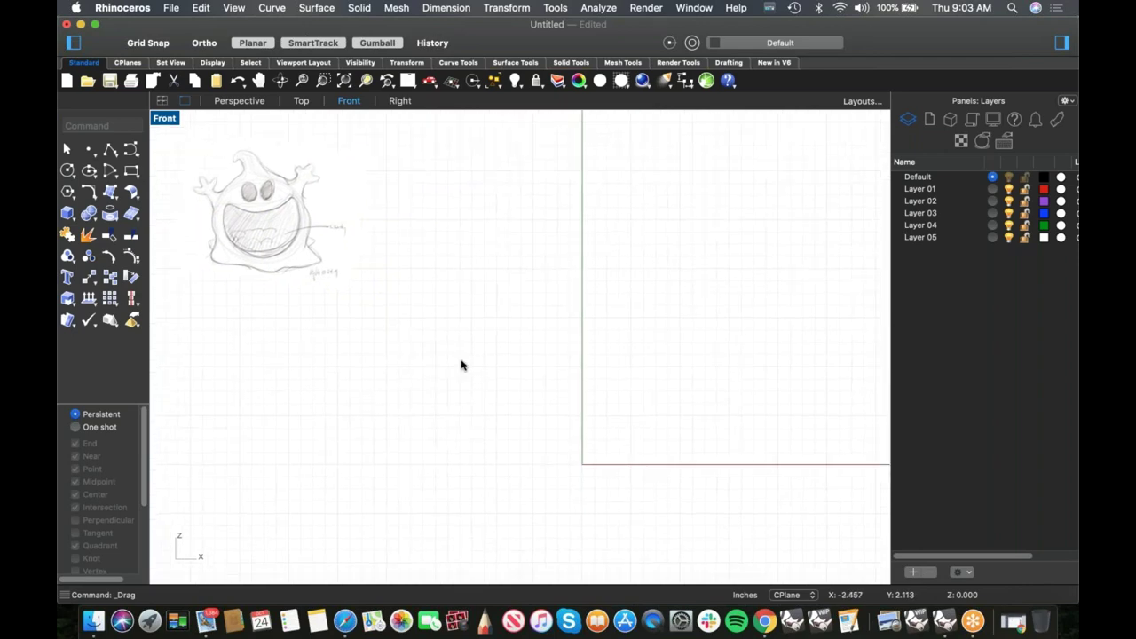
scroll(471, 388, "down", 3)
scroll(471, 388, "right", 3)
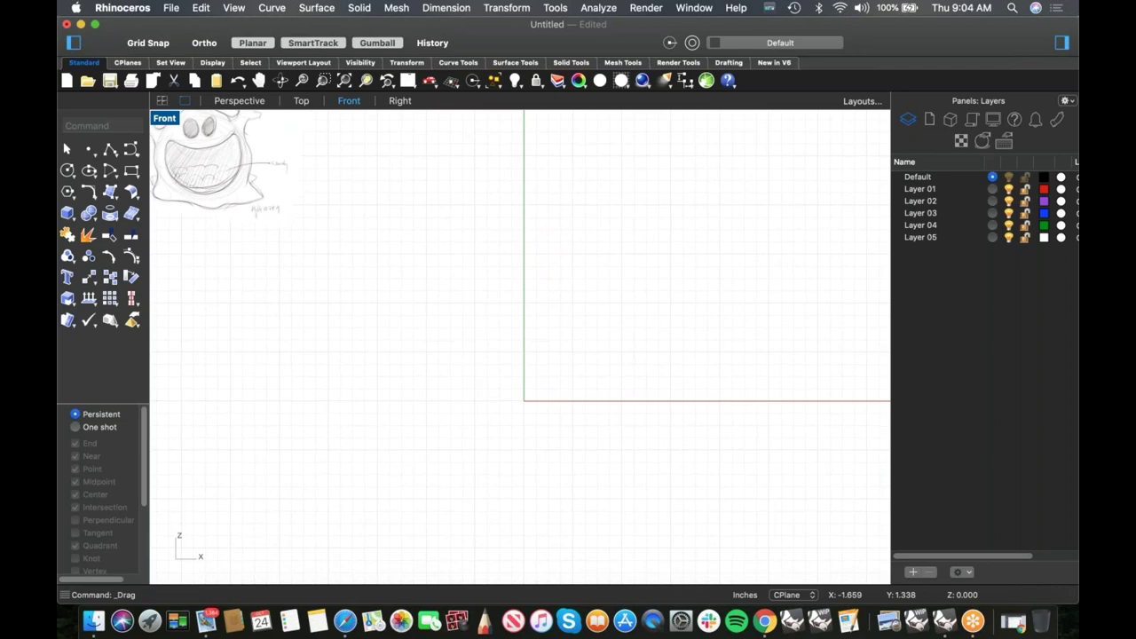
scroll(457, 363, "up", 4)
scroll(456, 363, "left", 7)
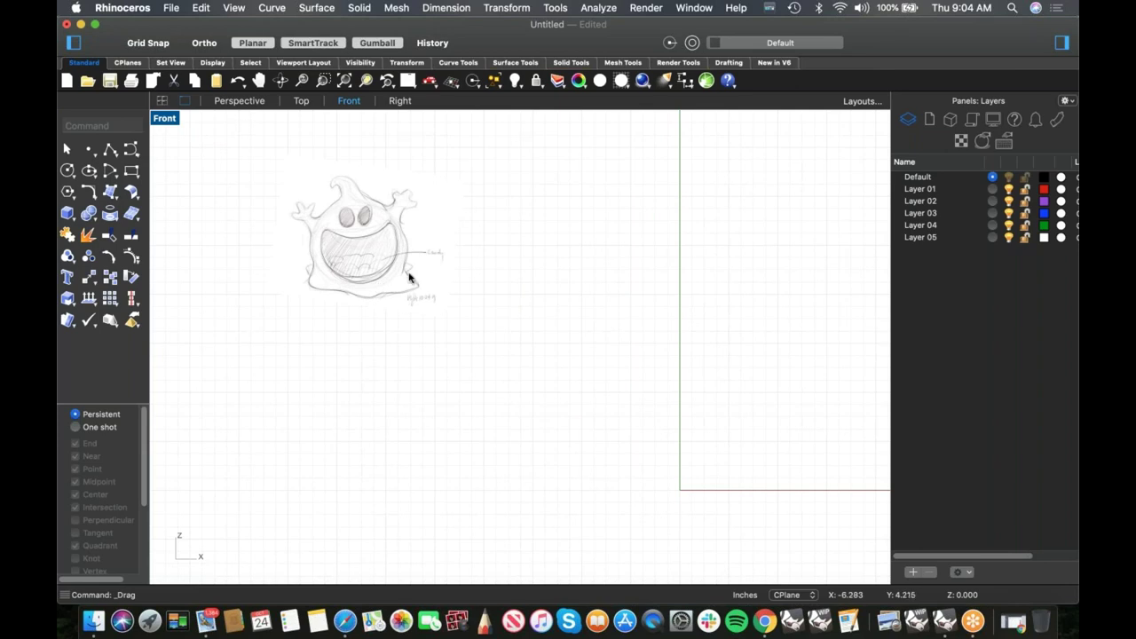
left_click(74, 223)
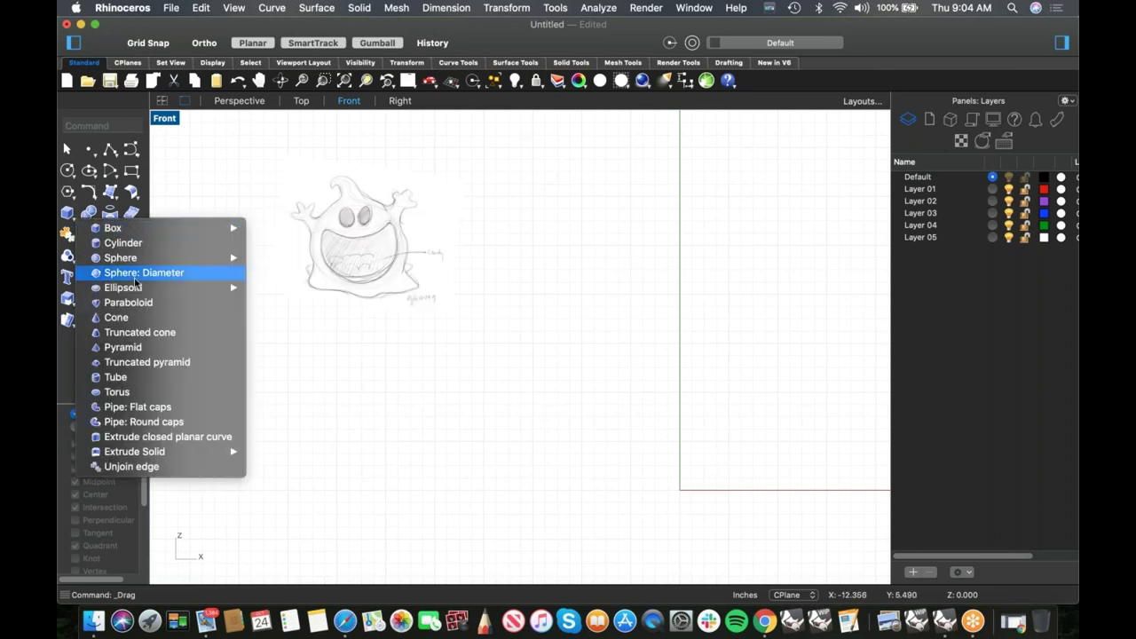
mouse_move(138, 259)
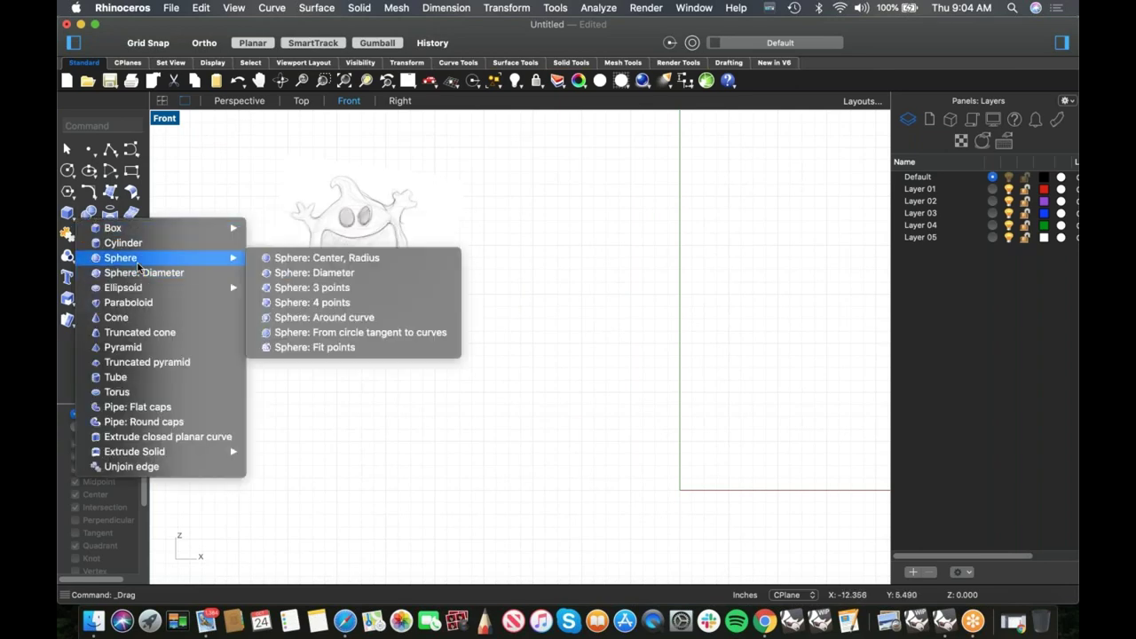
left_click(372, 258)
type("0")
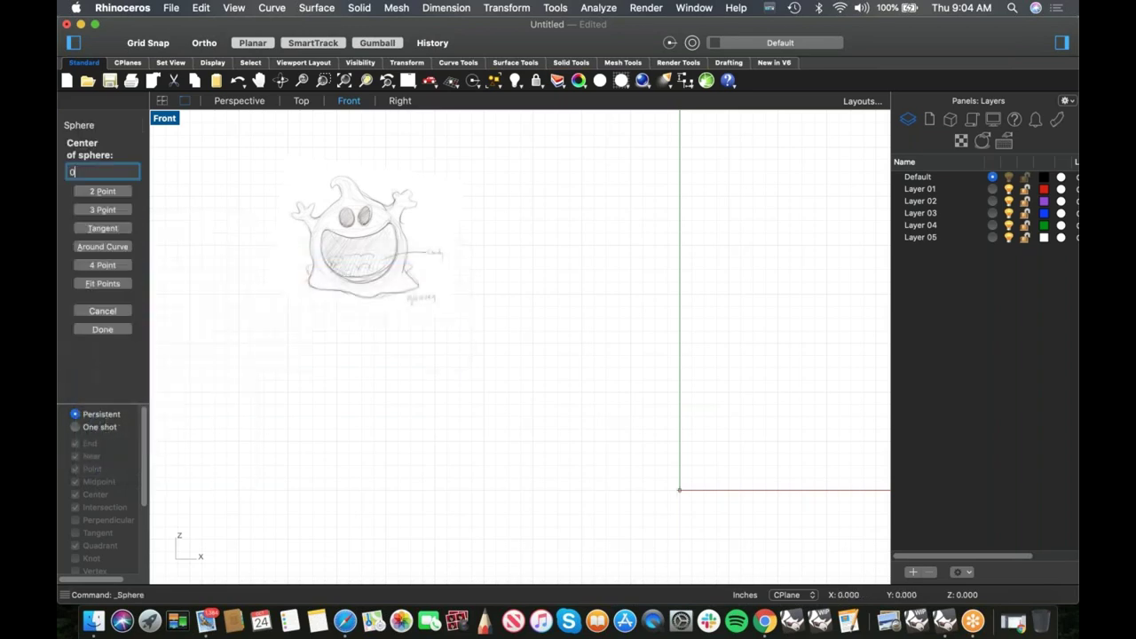
key("Return")
scroll(459, 261, "down", 3)
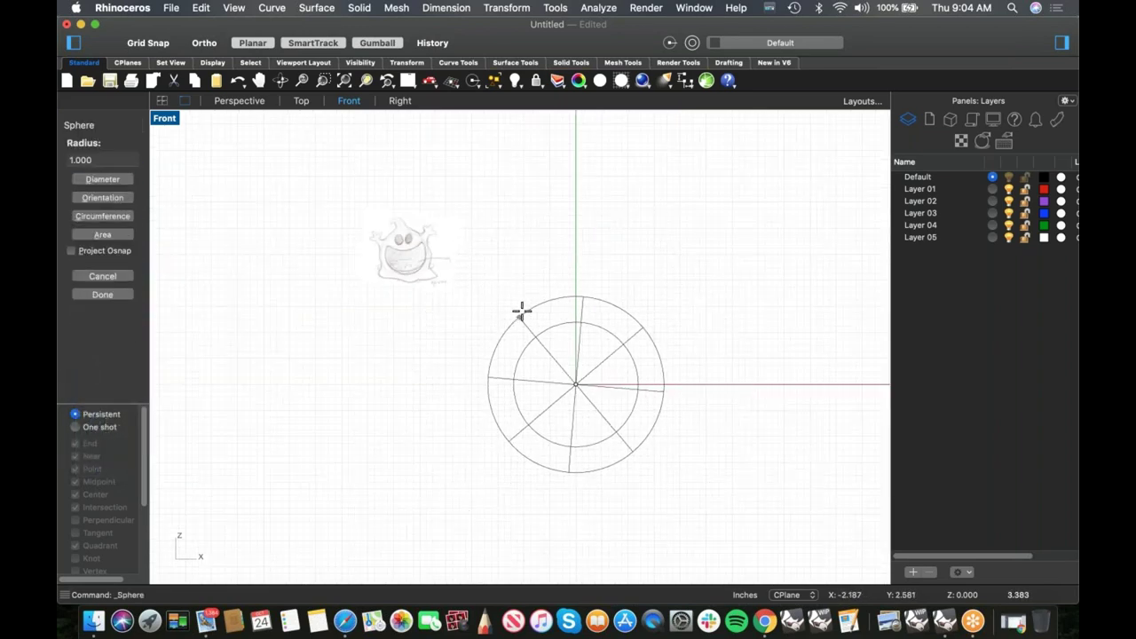
key("shift")
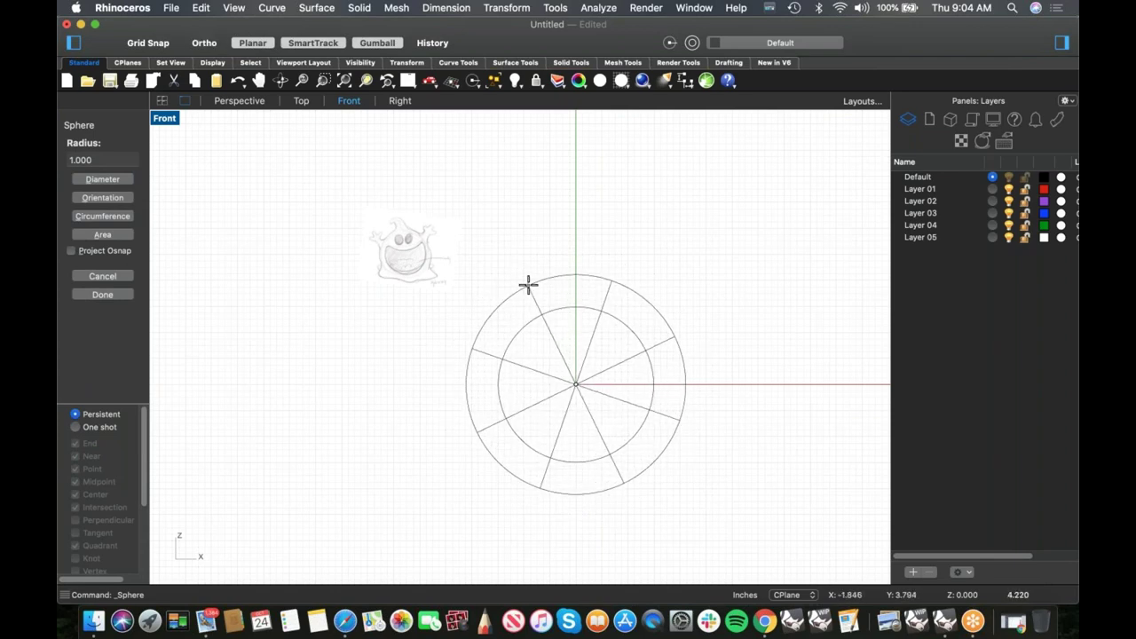
key("shift")
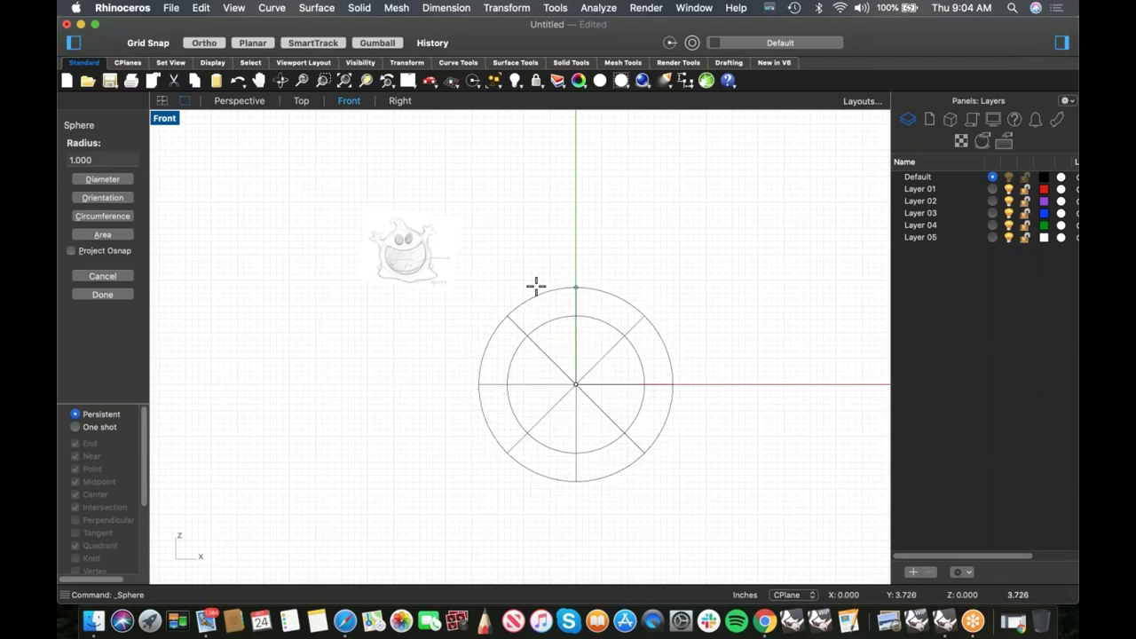
left_click(536, 285, "shift")
scroll(467, 332, "right", 3)
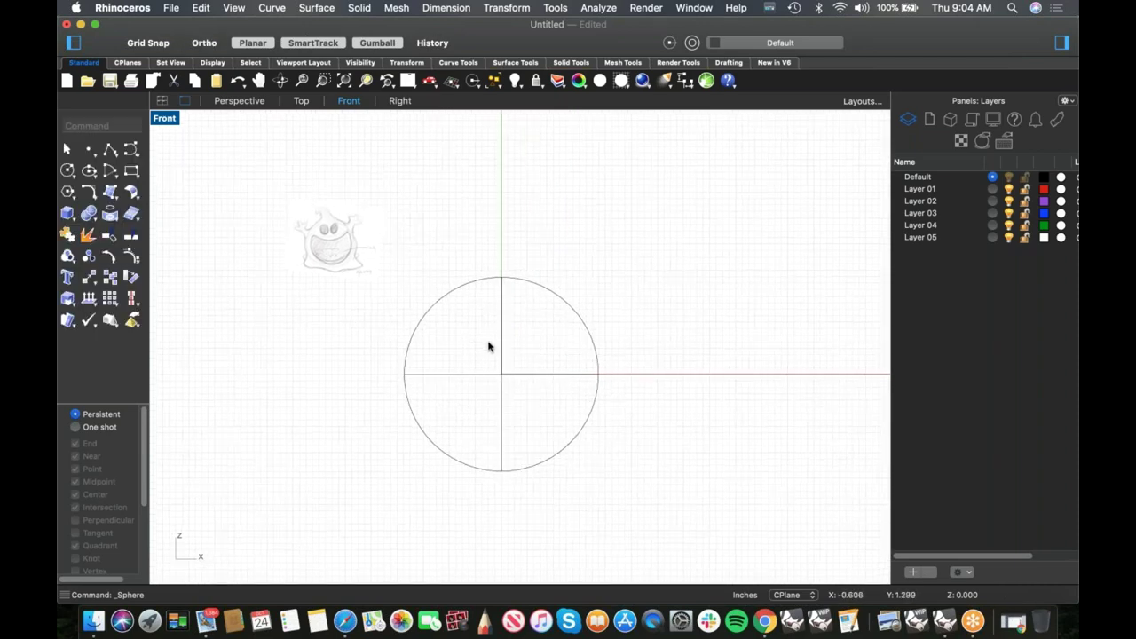
- Select the sphere and turn on its control points
left_click_drag(648, 333, 580, 370)
middle_click(528, 362)
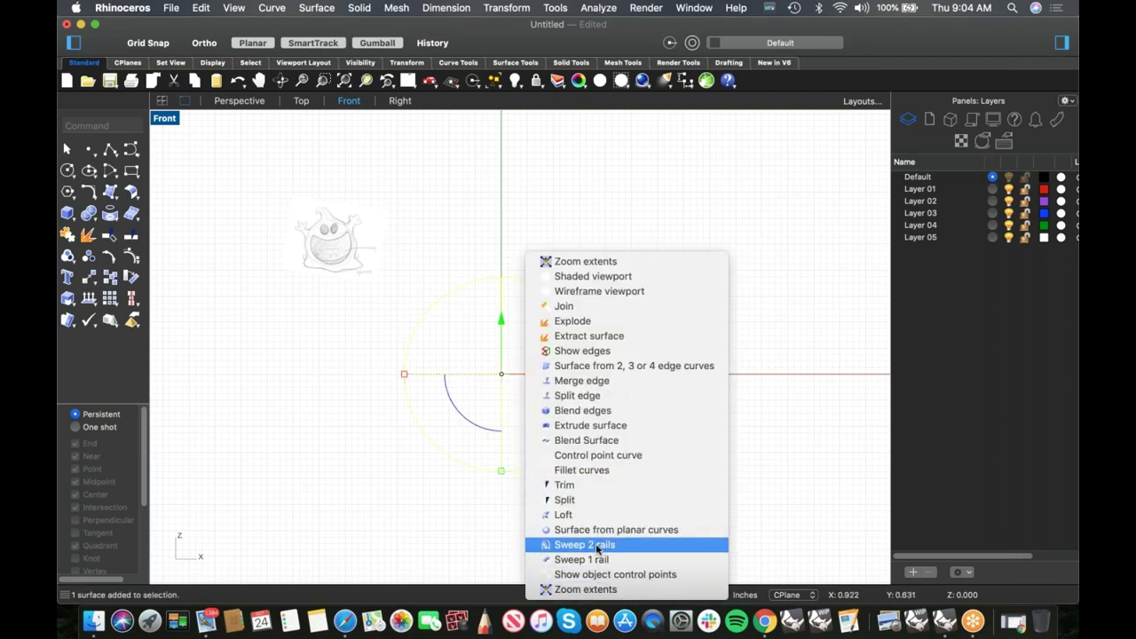
left_click(131, 258)
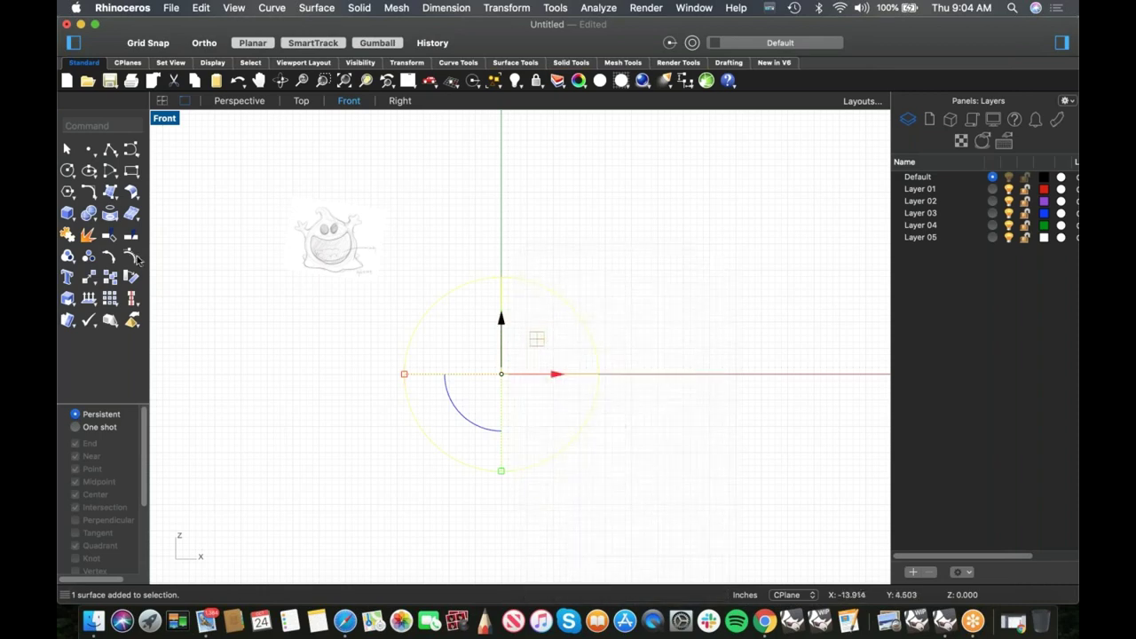
left_click(132, 258)
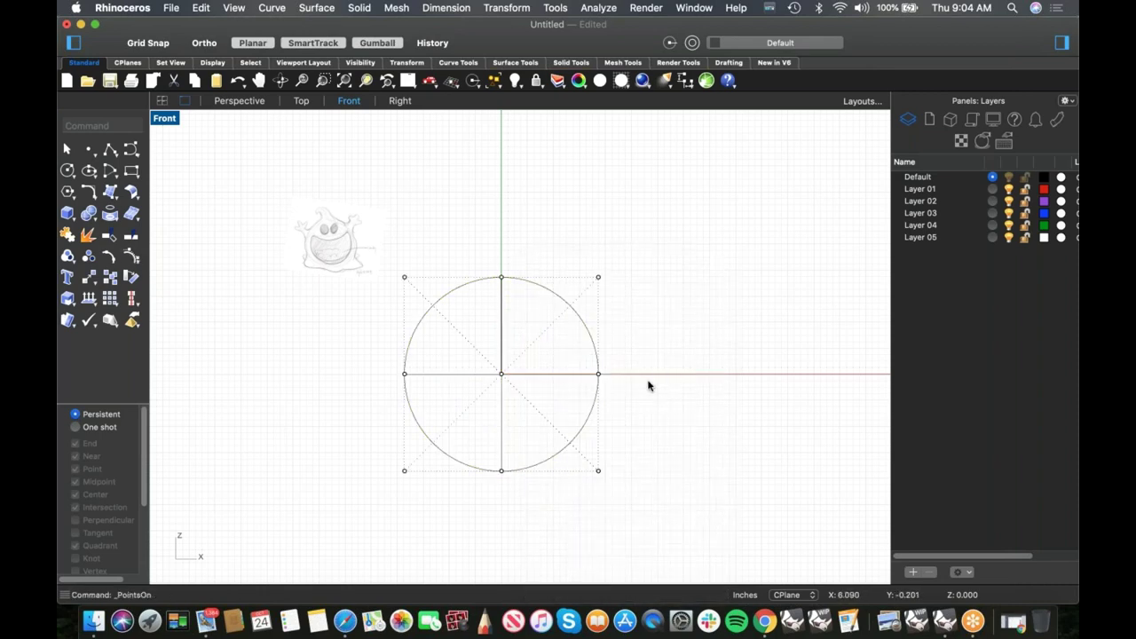
right_click_drag(624, 371, 660, 371)
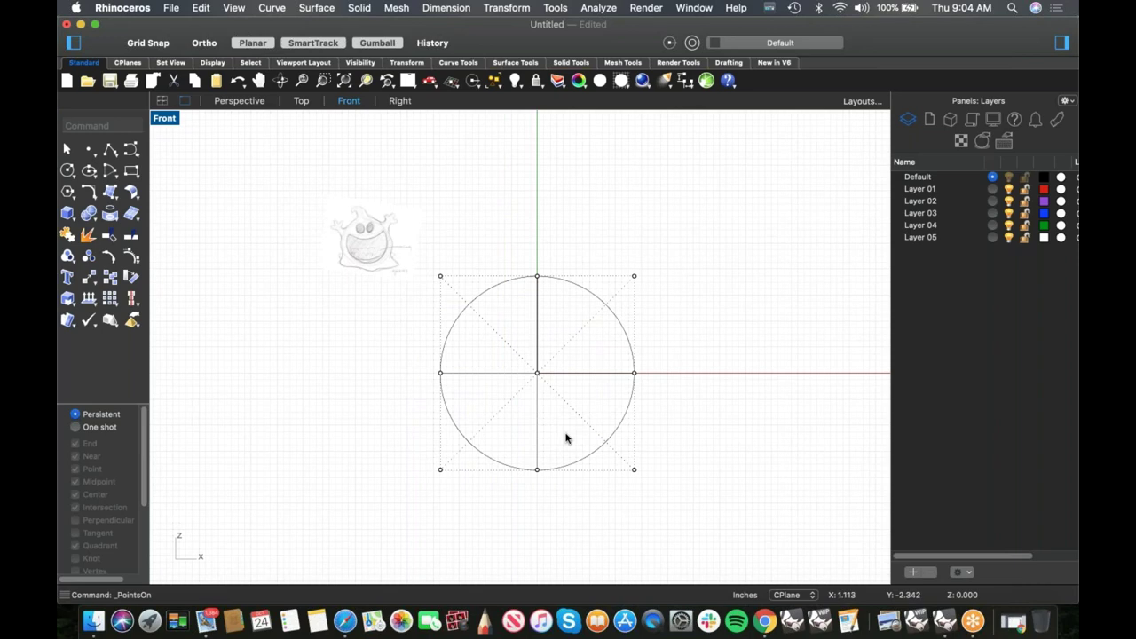
- Rebuild the sphere in the Right view with point counts of 8 in U and V and degree 3 in both directions
key("ctrl+F3")
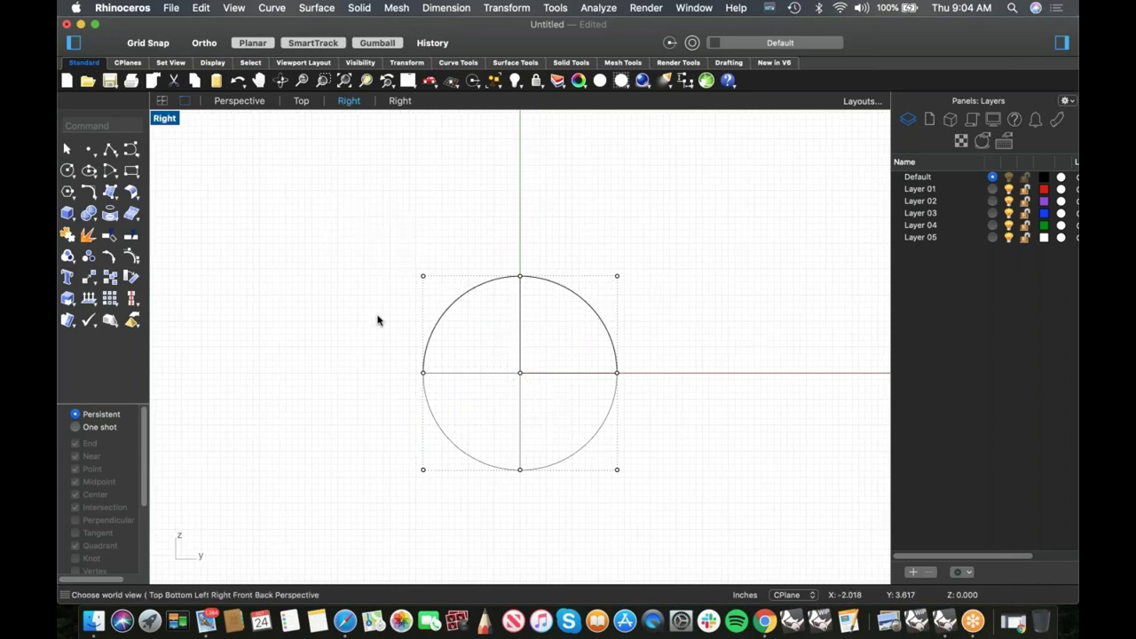
left_click_drag(482, 430, 436, 469)
type("Rebuild")
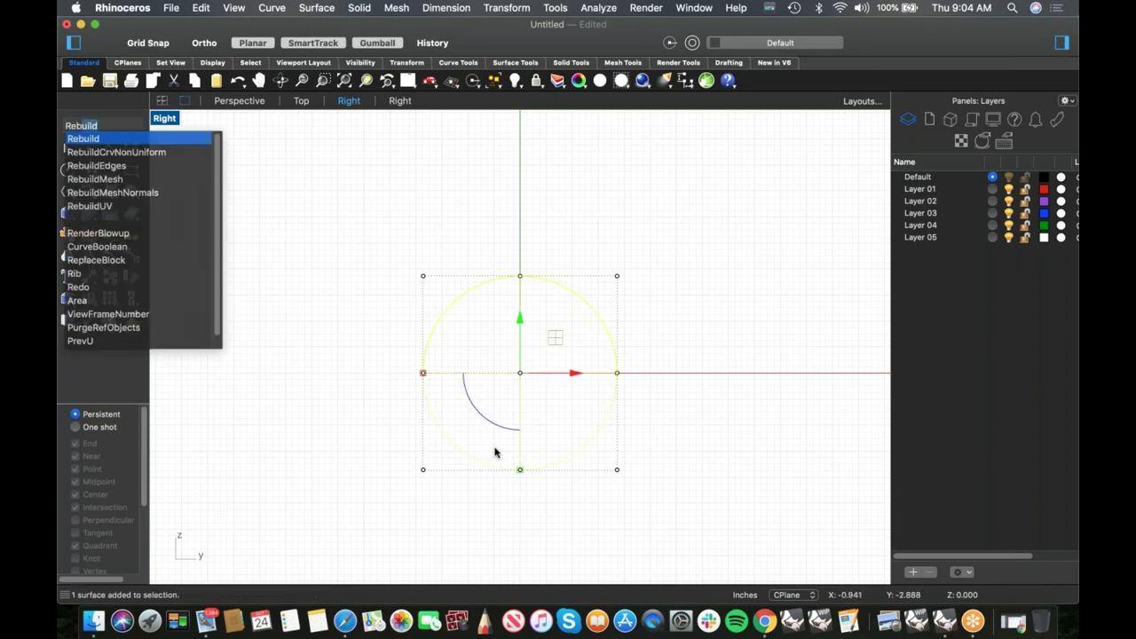
key("Return")
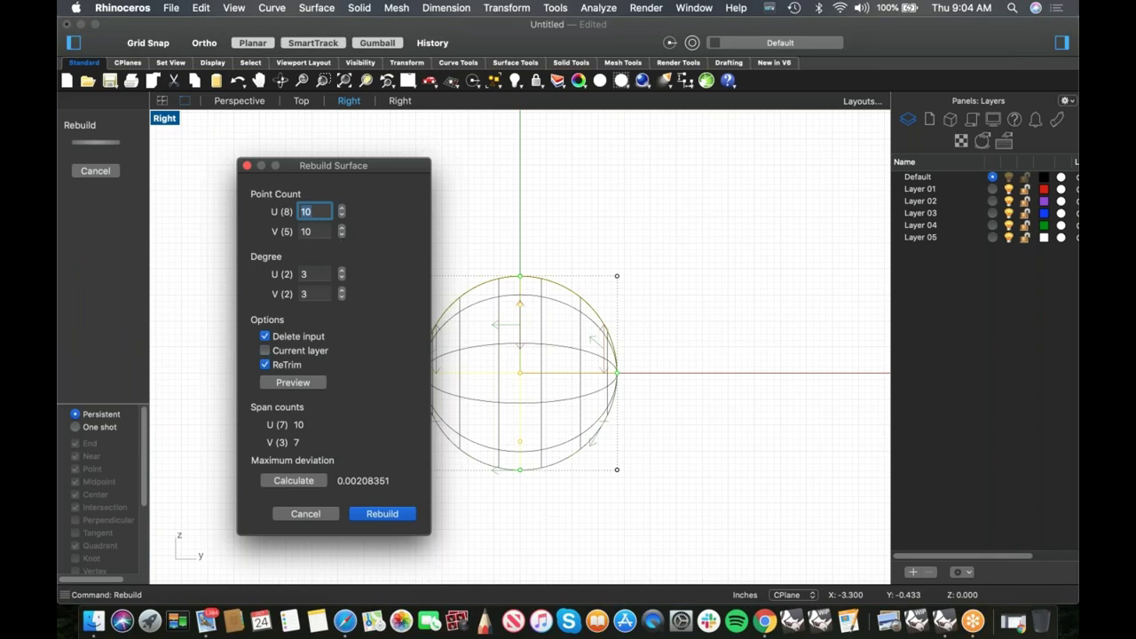
type("8")
key("Tab")
type("8")
key("Tab")
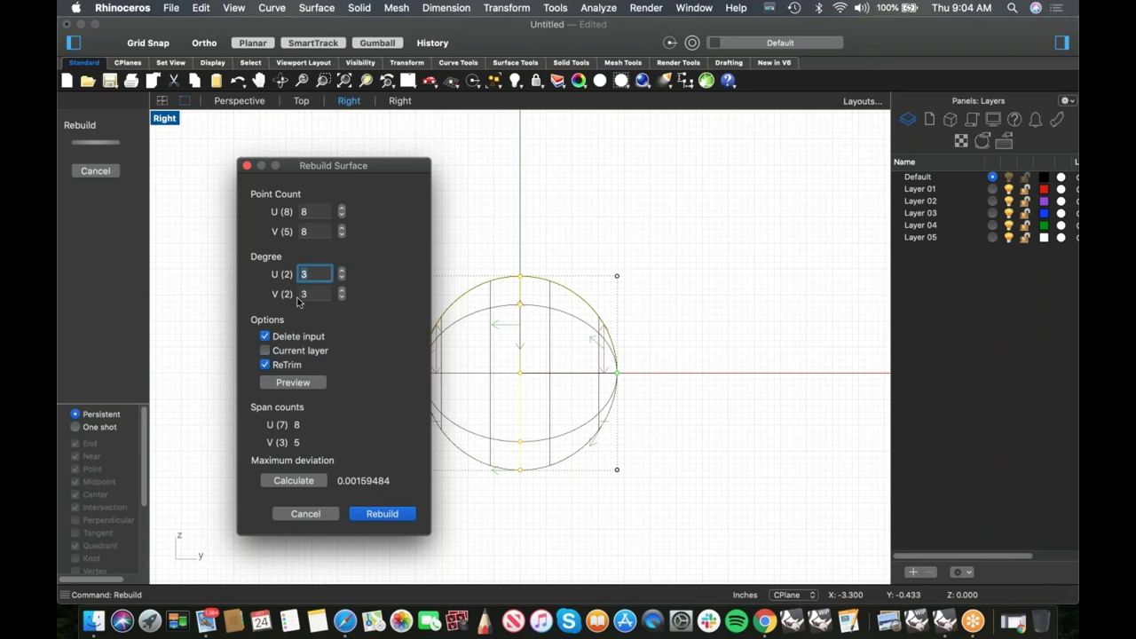
left_click(380, 514)
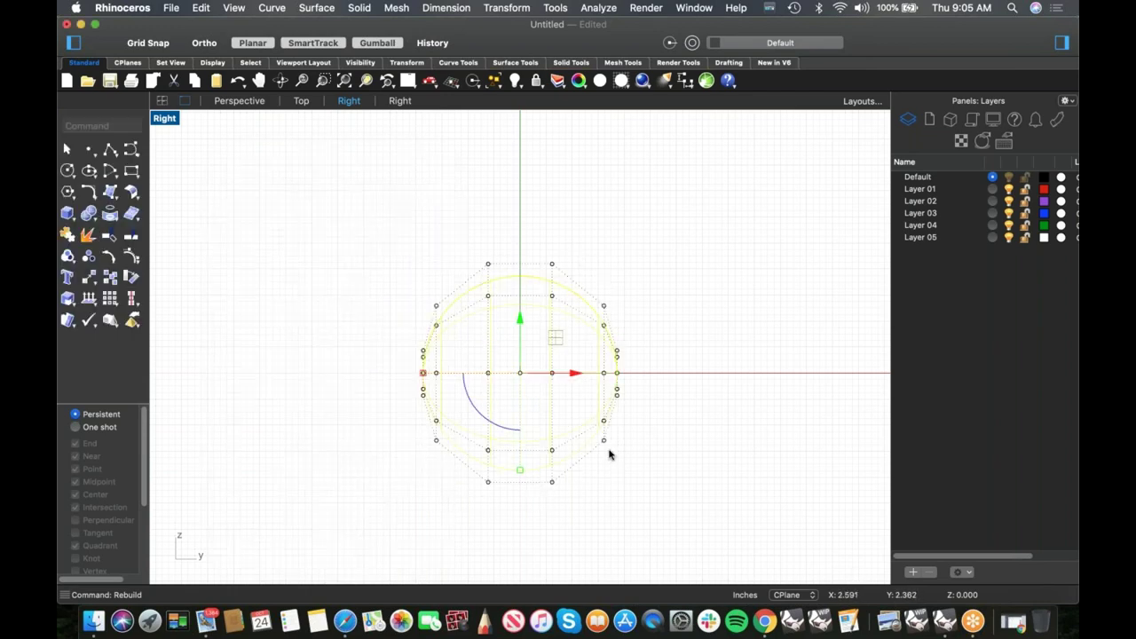
- Rotate the rebuilt sphere 90 degrees in the Right view so its poles lie on the vertical axis
left_click(508, 432)
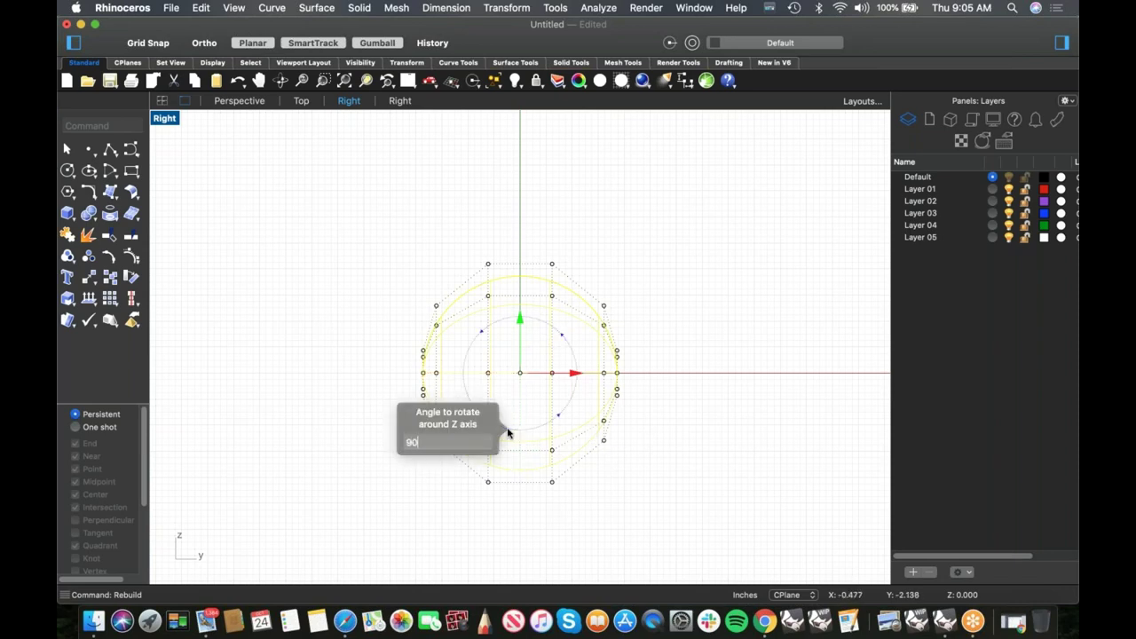
type("90")
key("Return")
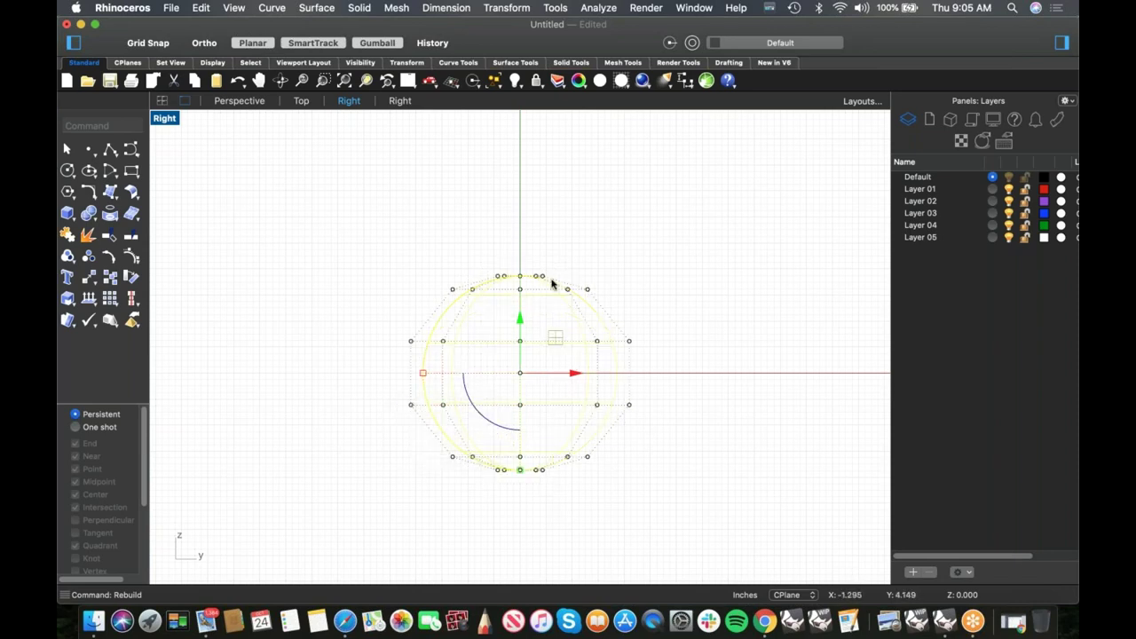
key("Escape")
- Examine the rotated sphere's control-point layout around the pole in the Top view
key("ctrl+F1")
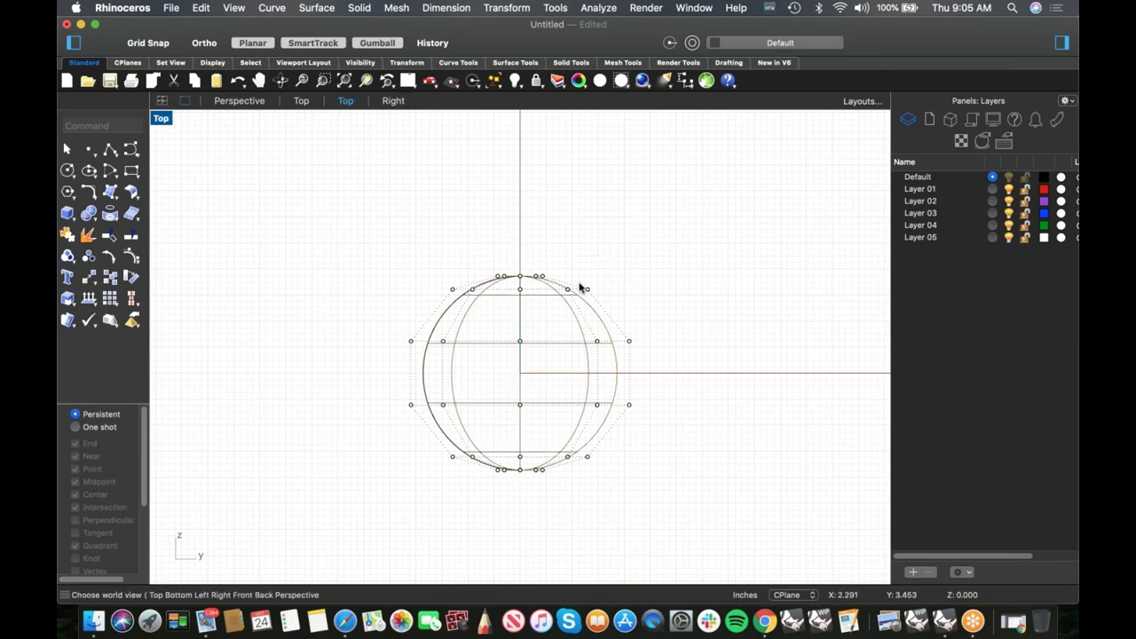
scroll(535, 356, "up", 6)
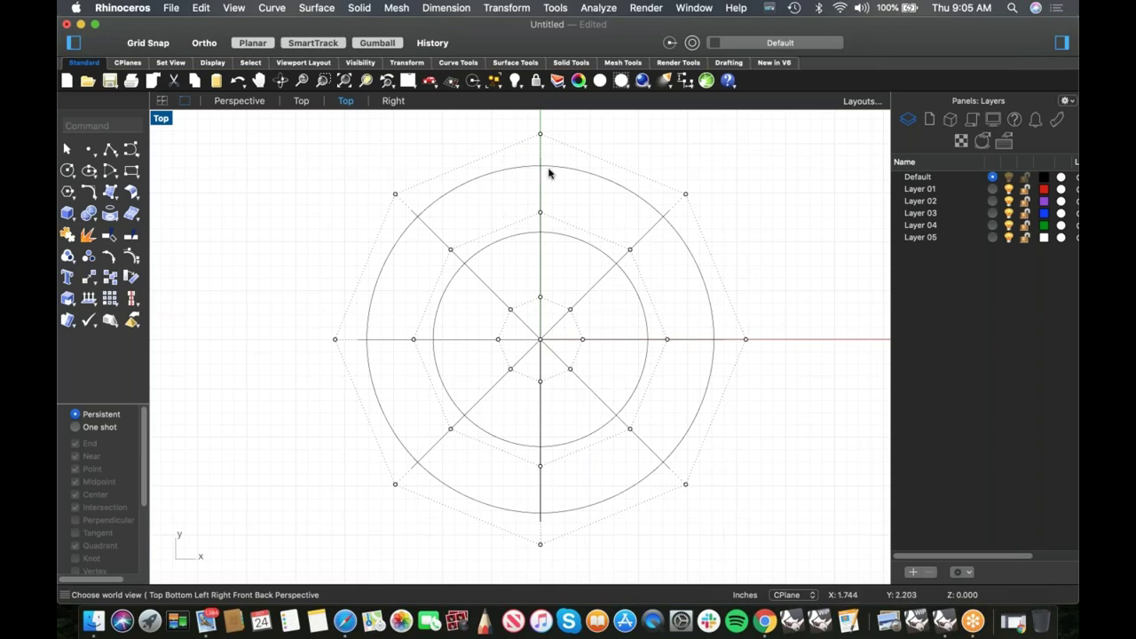
left_click_drag(529, 321, 552, 366)
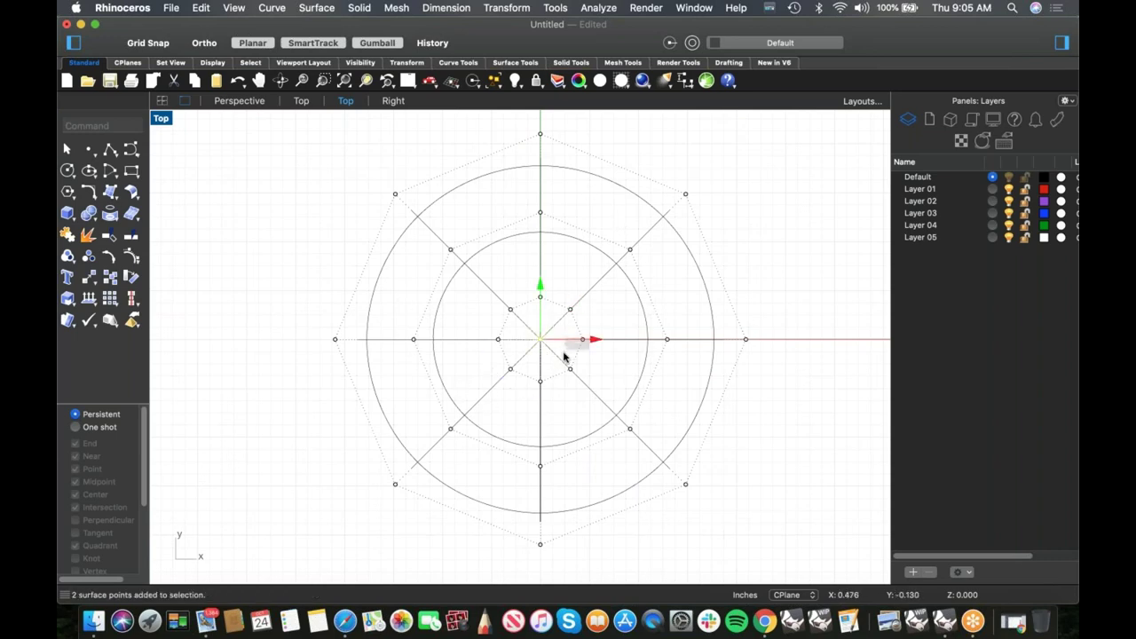
left_click(564, 342)
key("Escape")
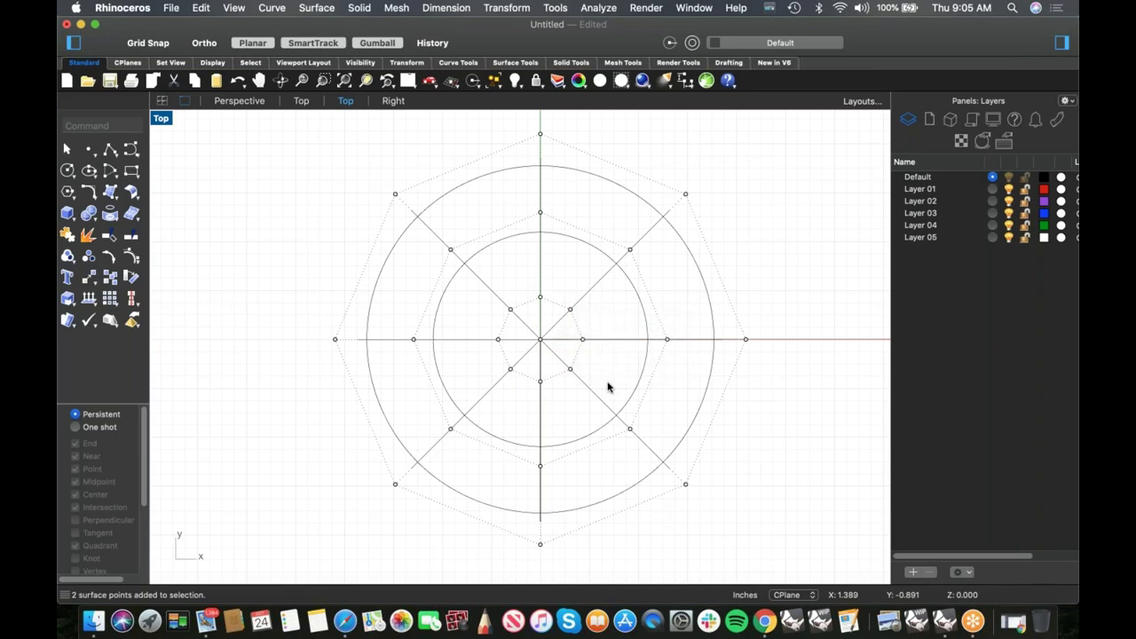
- Flatten the sphere's base in the Front view by scaling its two lowest rows of control points vertically by a factor of 0
key("ctrl+F2")
scroll(602, 347, "down", 6)
right_click_drag(640, 420, 628, 374)
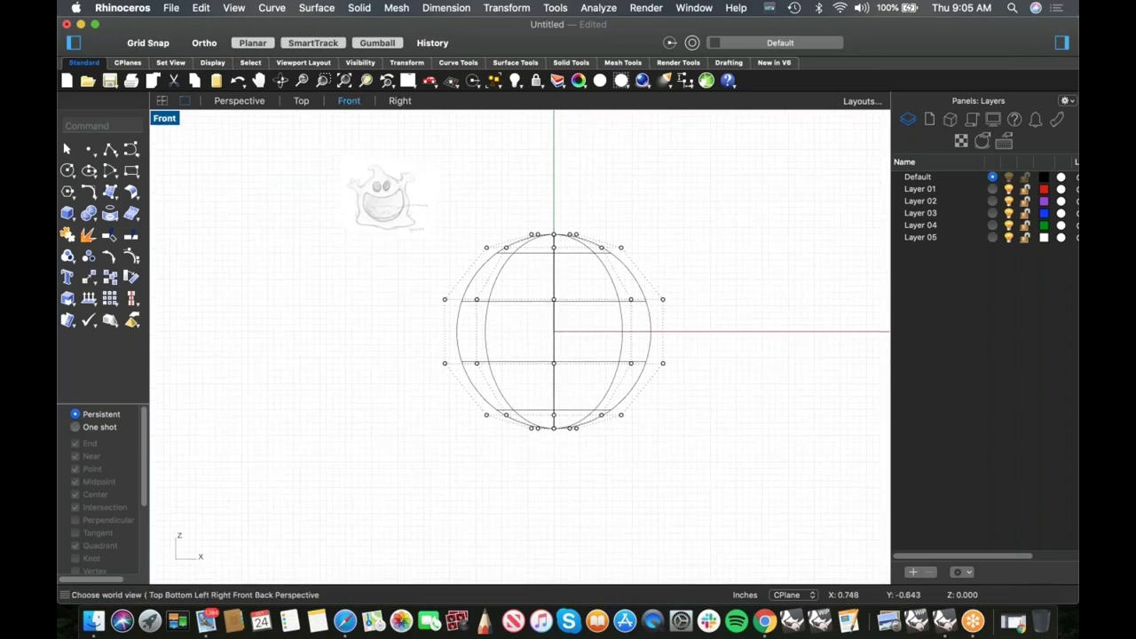
scroll(591, 413, "up", 6)
scroll(558, 411, "down", 4)
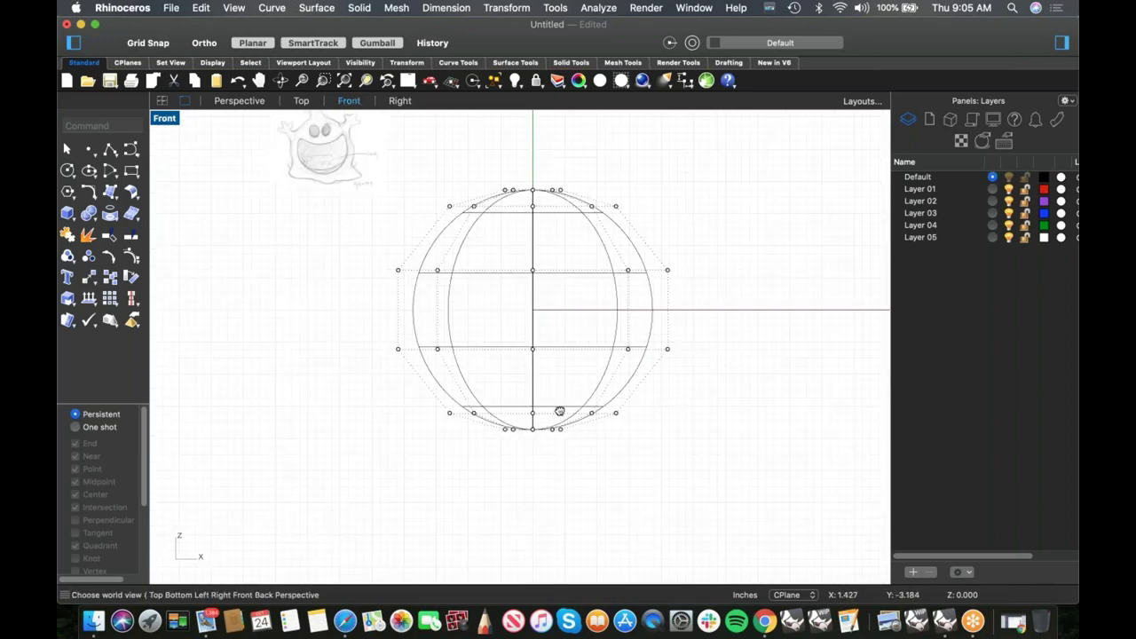
right_click_drag(559, 411, 535, 407)
scroll(550, 397, "down", 3)
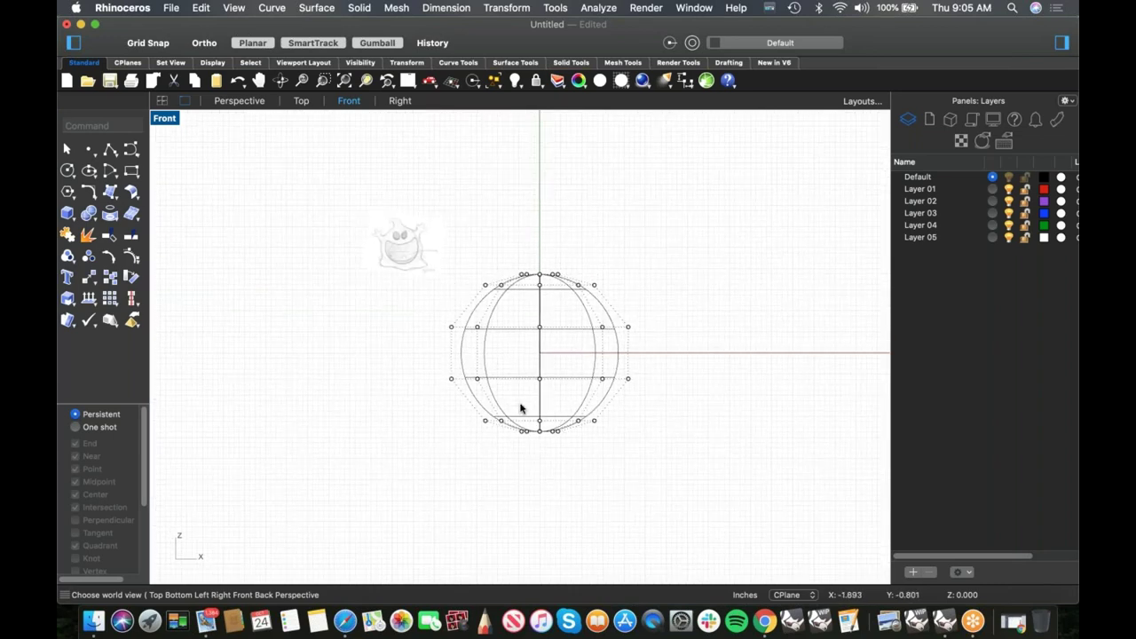
scroll(541, 436, "up", 4)
left_click_drag(436, 427, 663, 469)
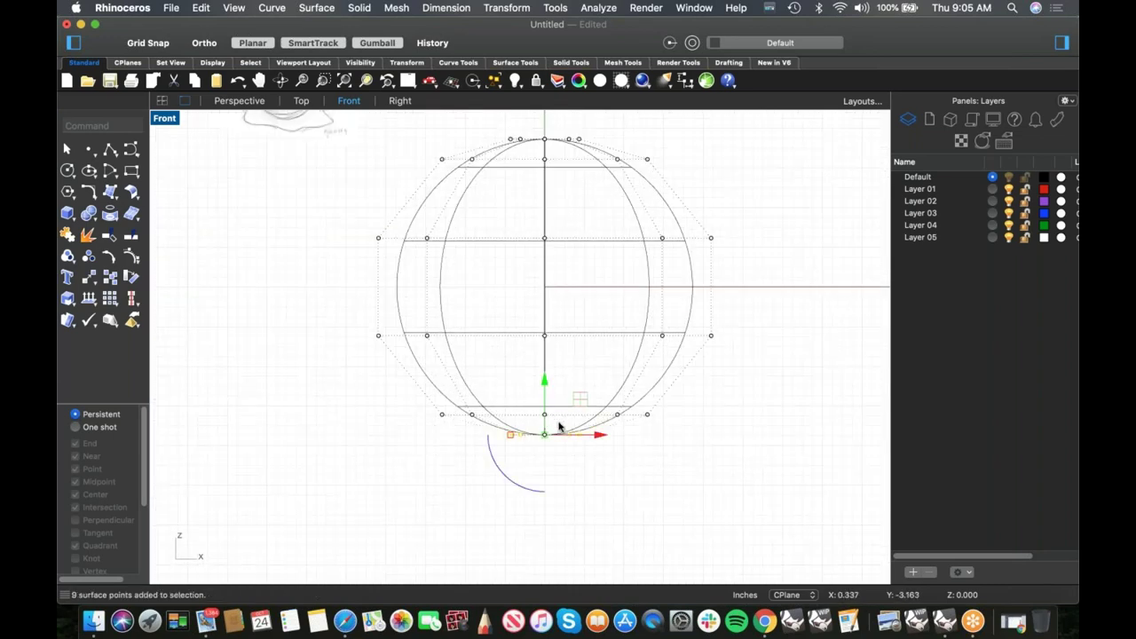
left_click_drag(380, 387, 802, 482)
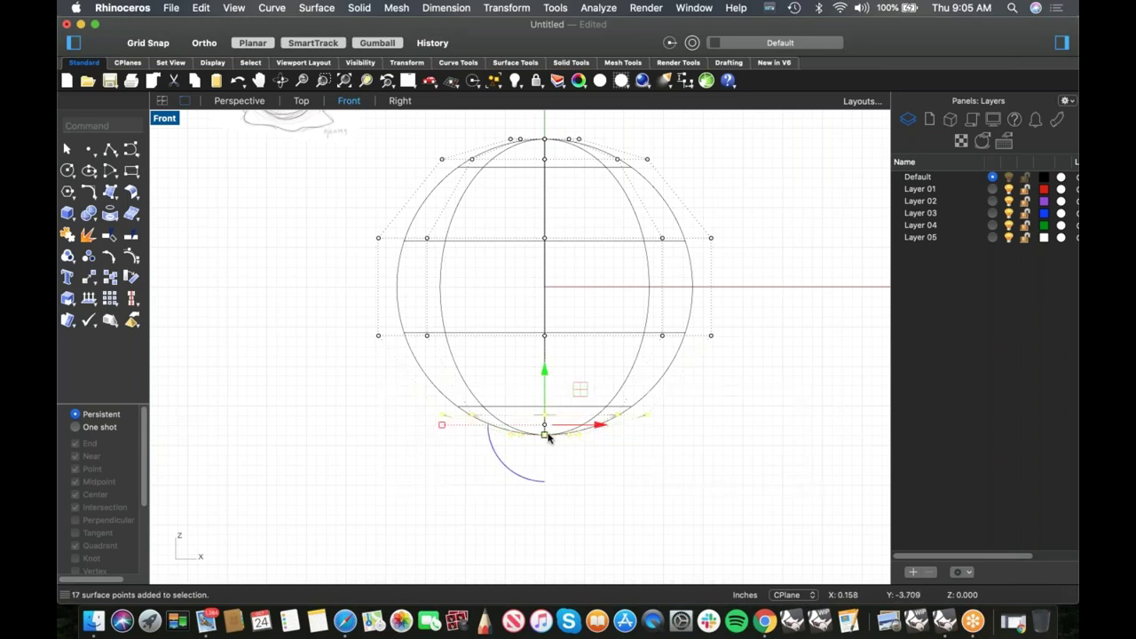
left_click(545, 436)
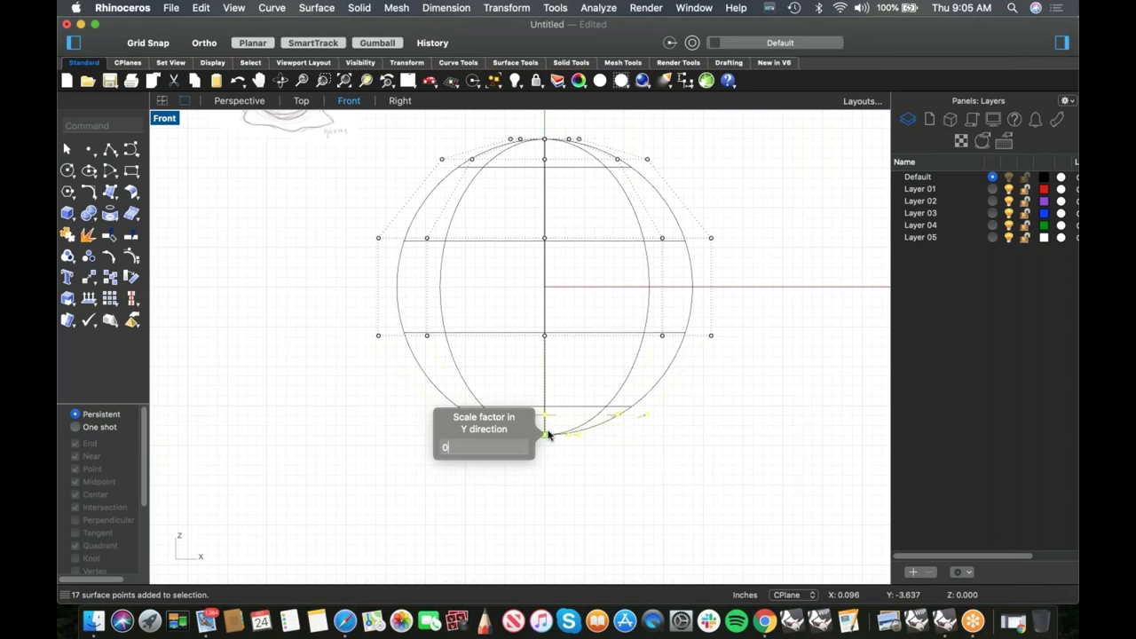
type("0")
key("Return")
left_click(649, 452)
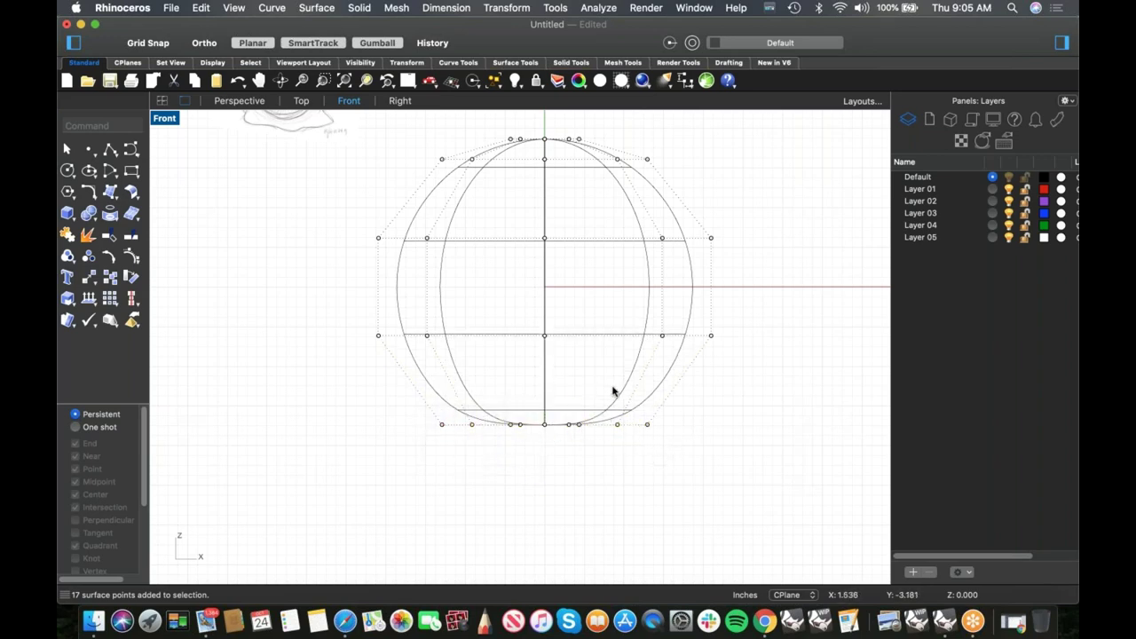
- Try to pull the sphere's topmost control points straight up into a peak in the Front view
scroll(547, 279, "up", 2)
scroll(552, 269, "up", 3)
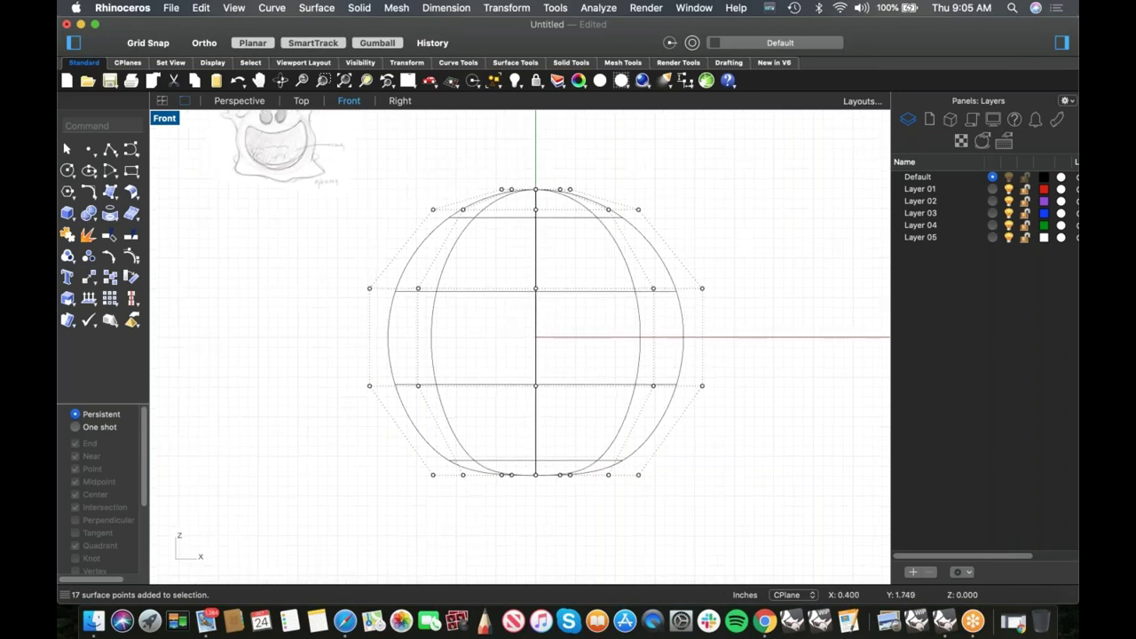
scroll(533, 277, "up", 3)
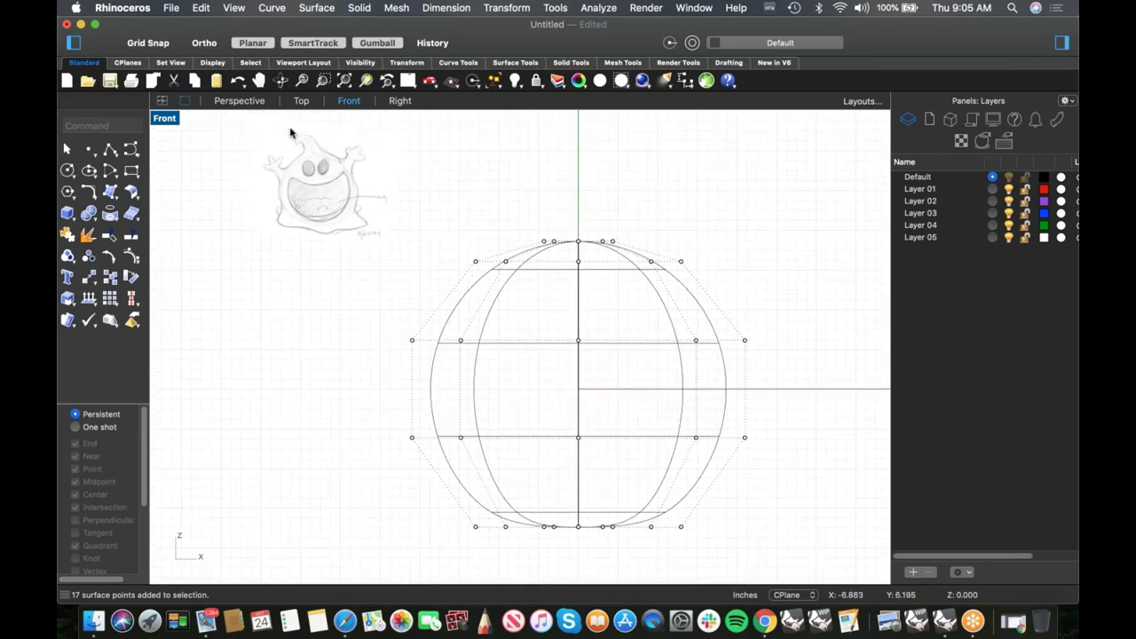
scroll(604, 257, "up", 2)
left_click_drag(519, 236, 628, 262)
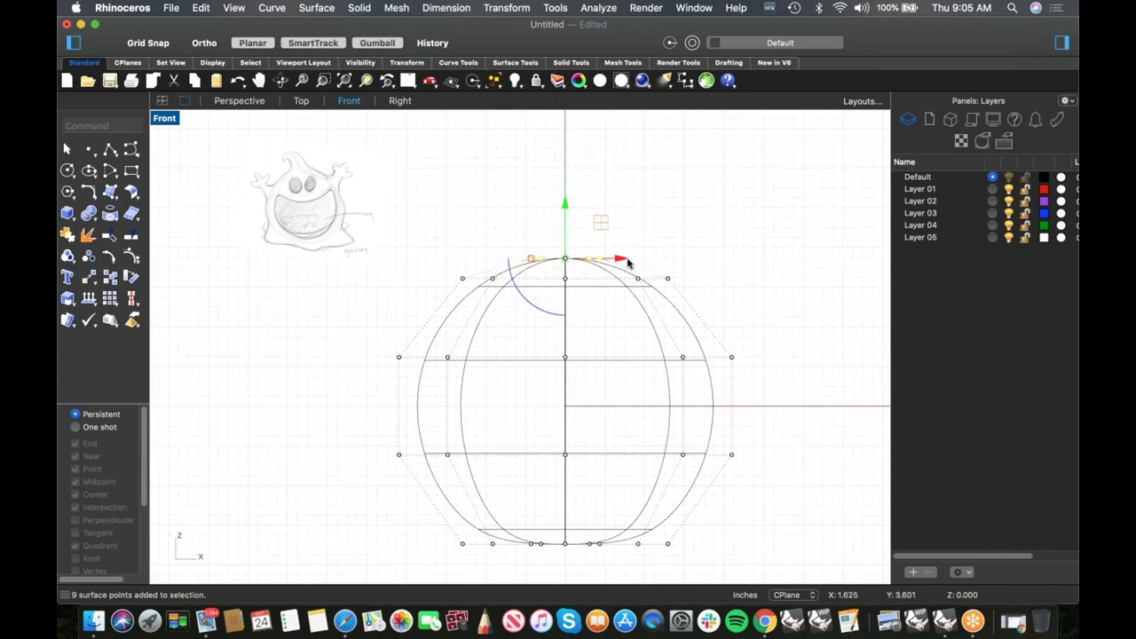
scroll(628, 262, "up", 2)
left_click_drag(556, 281, 560, 175)
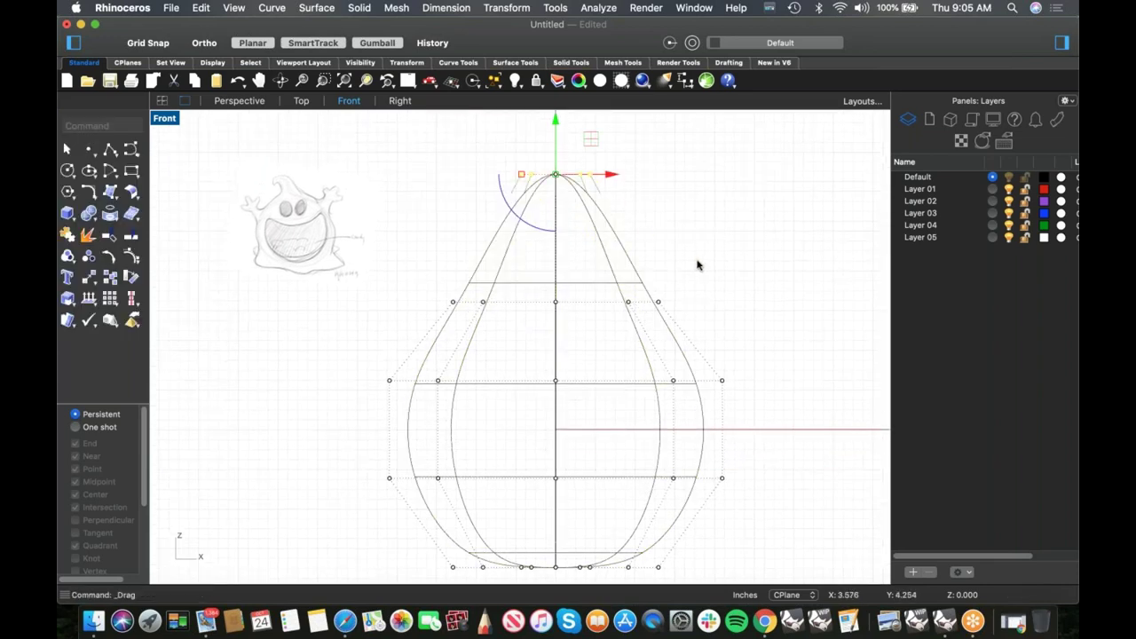
key("super+z")
key("Escape")
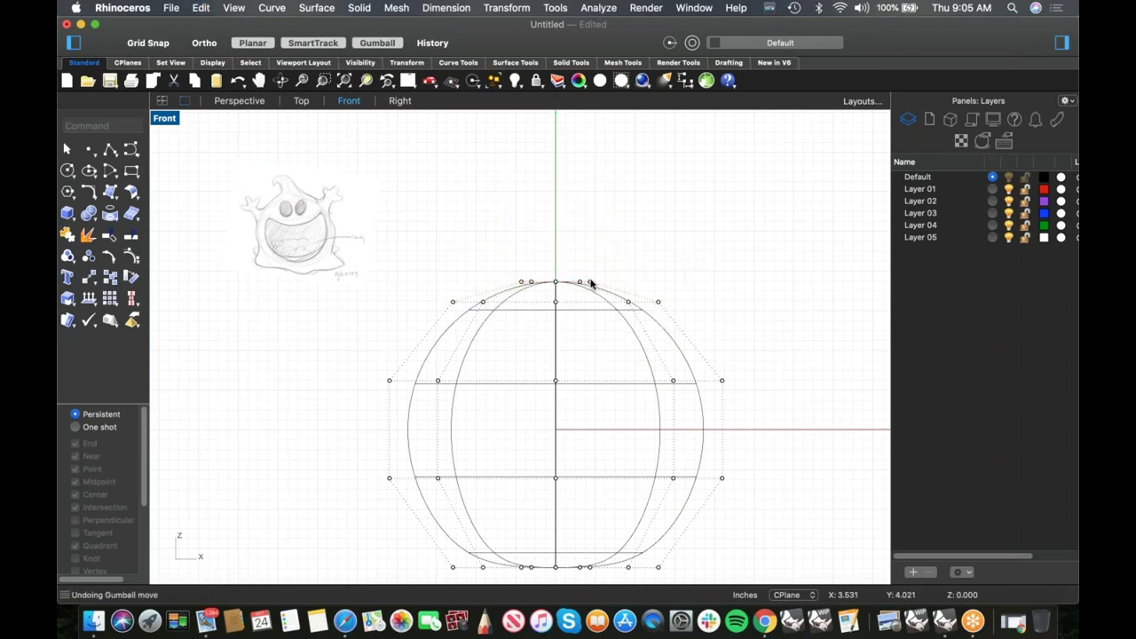
- Insert extra U-direction knots into the body surface near its top
left_click(202, 8)
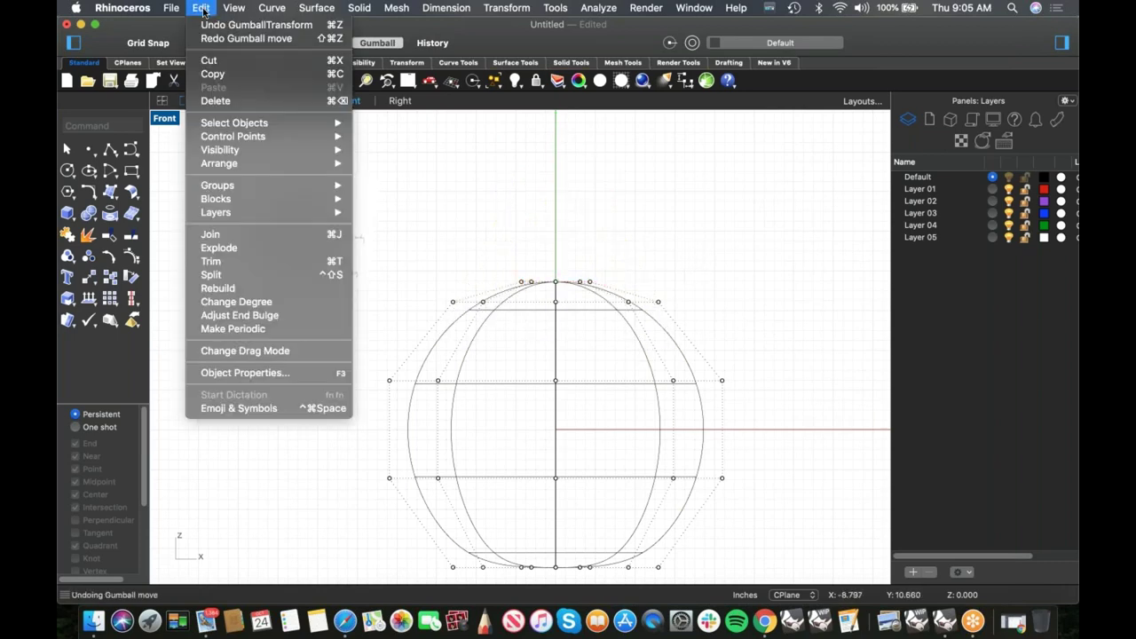
mouse_move(235, 137)
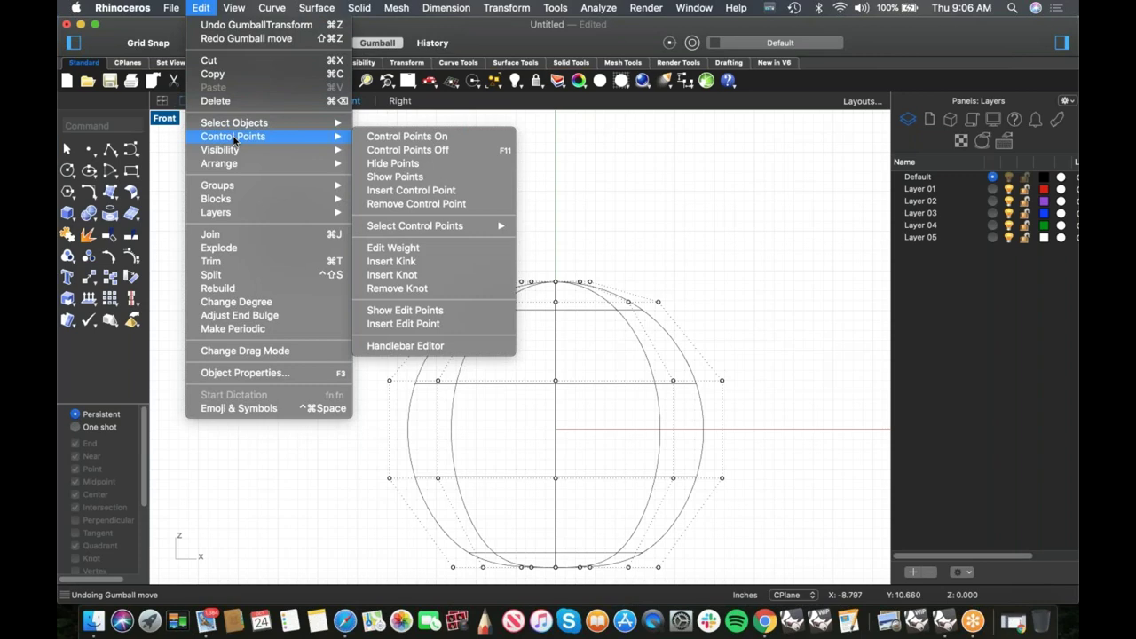
left_click(411, 275)
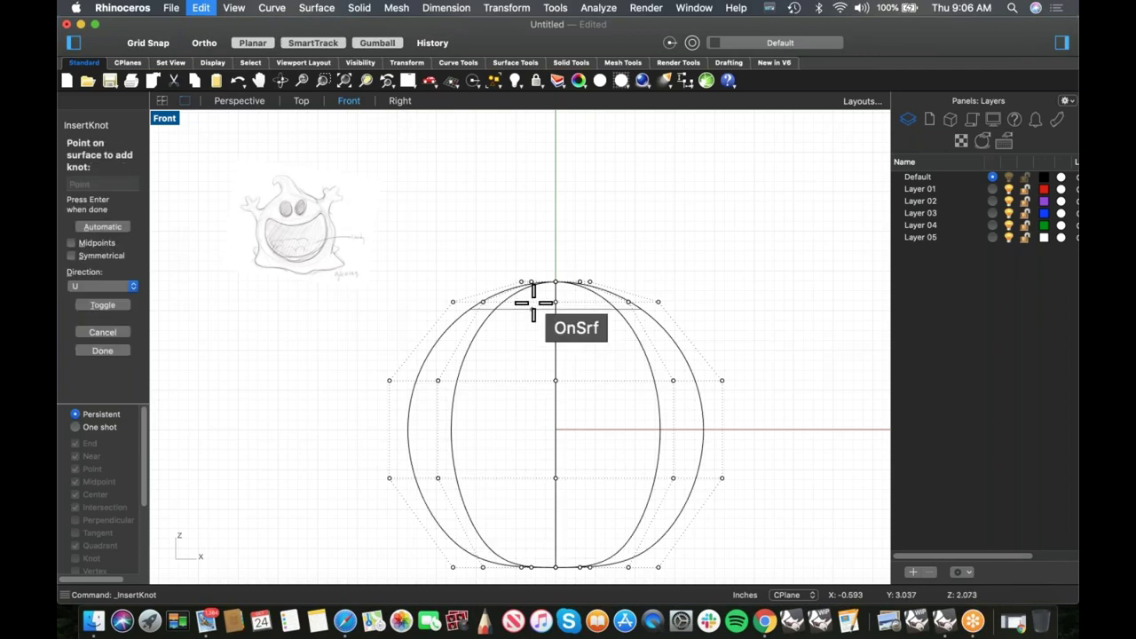
left_click(539, 293)
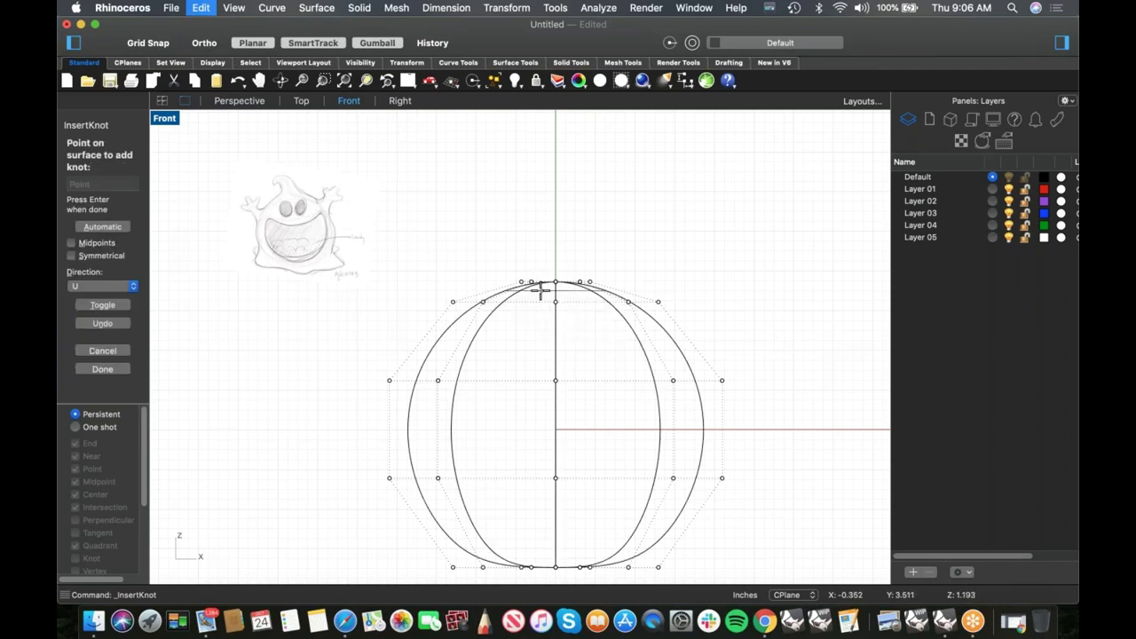
left_click(537, 306)
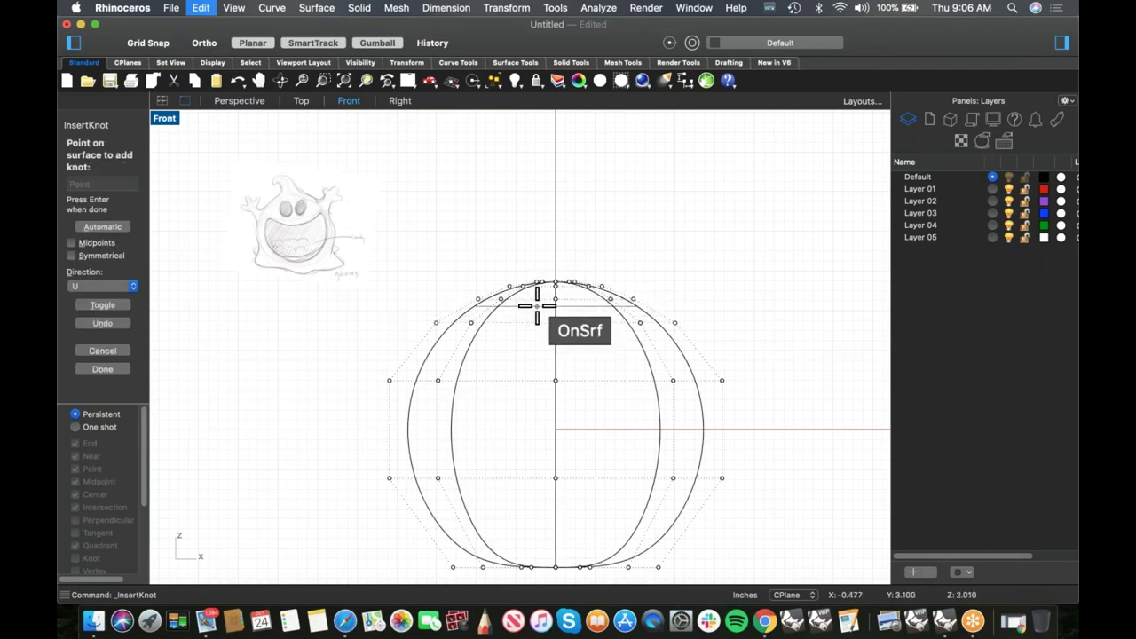
key("Return")
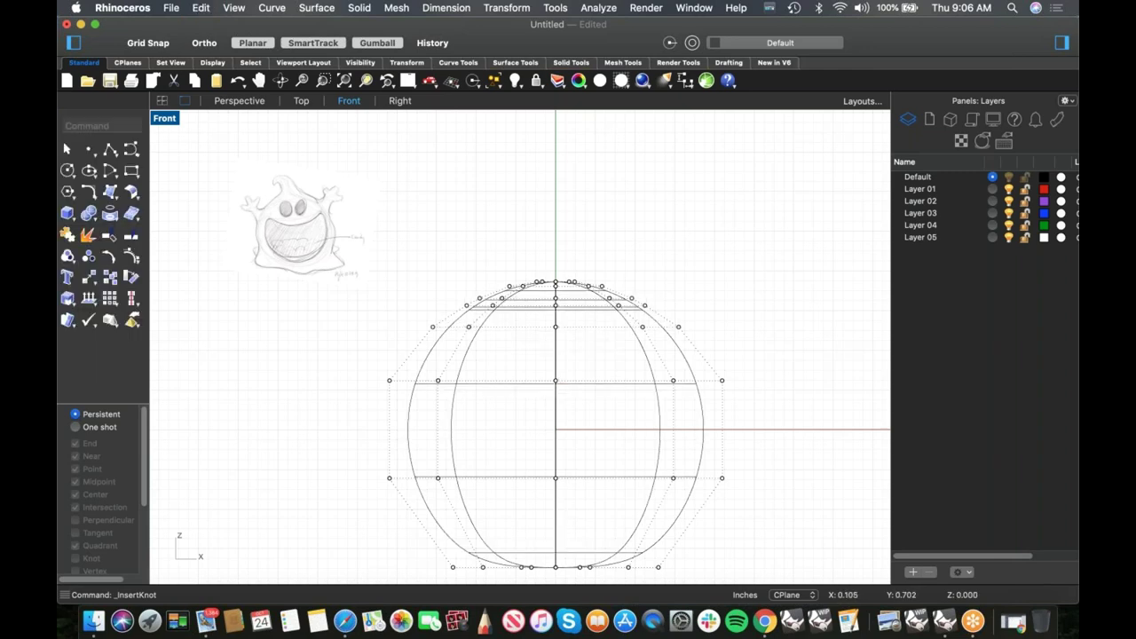
- Insert extra U-direction knots into the body surface just above its flattened base
scroll(592, 350, "down", 5)
right_click(569, 412)
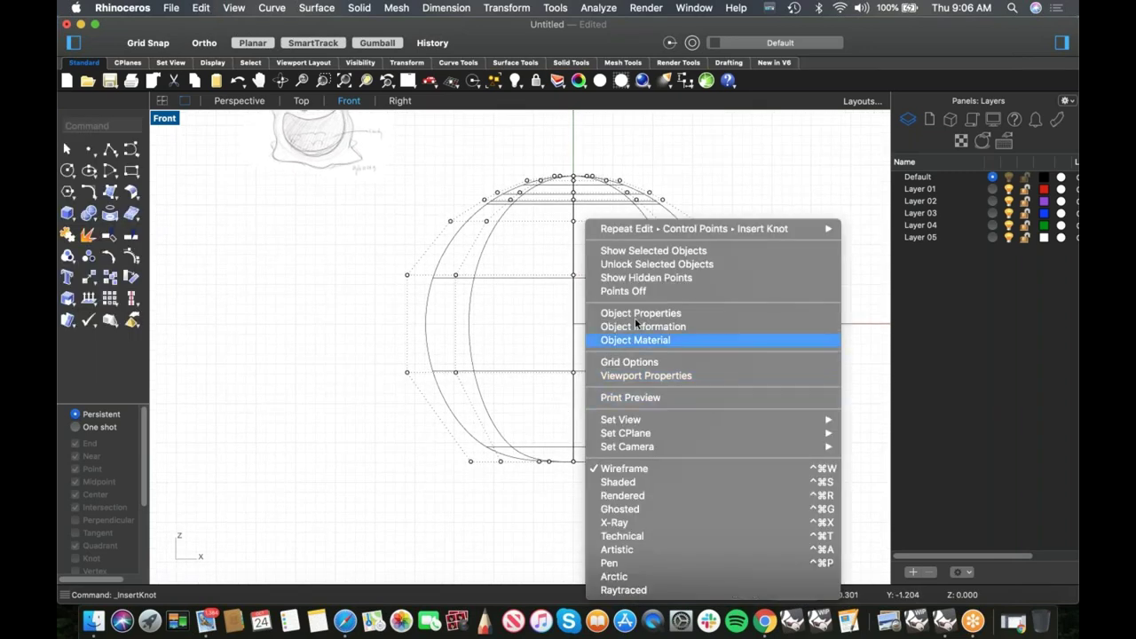
left_click(641, 229)
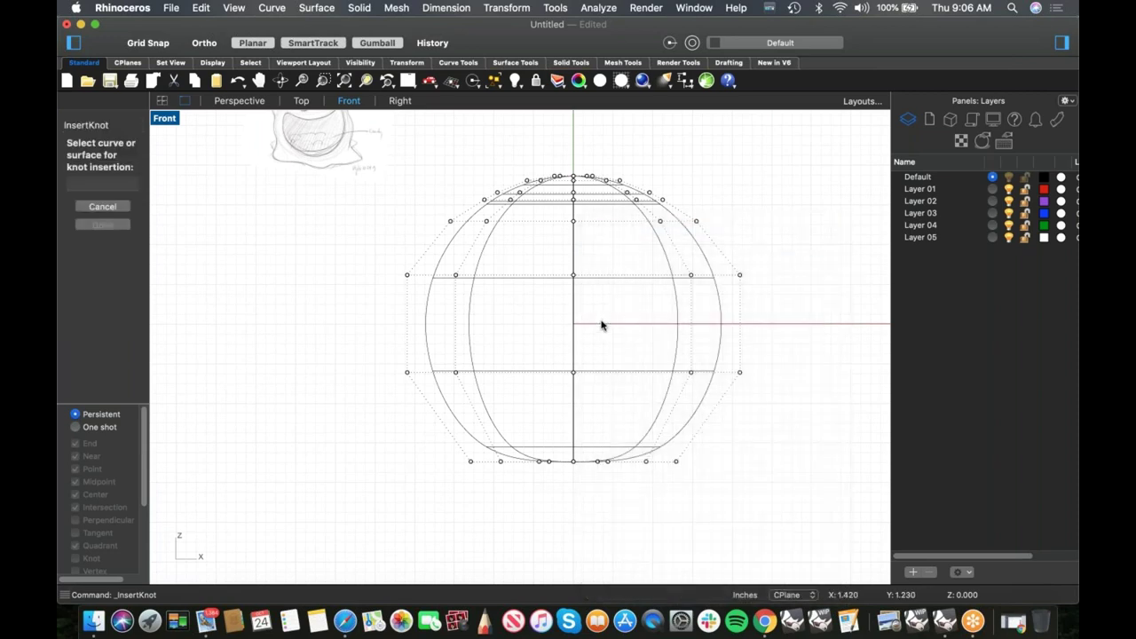
left_click(573, 425)
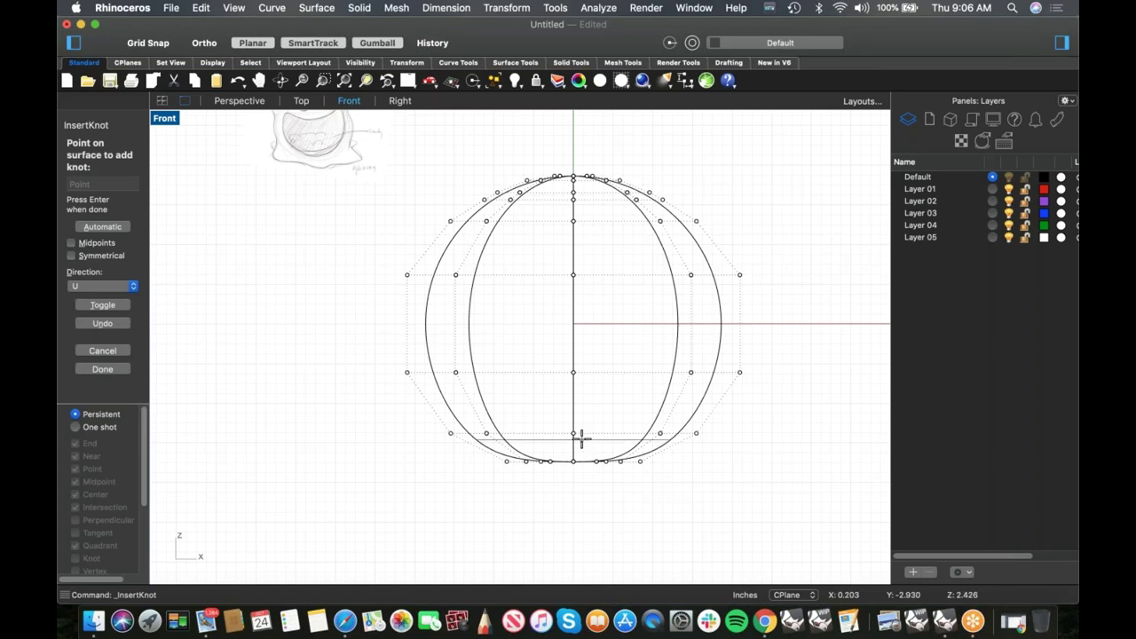
left_click(581, 442)
left_click(580, 417)
key("Return")
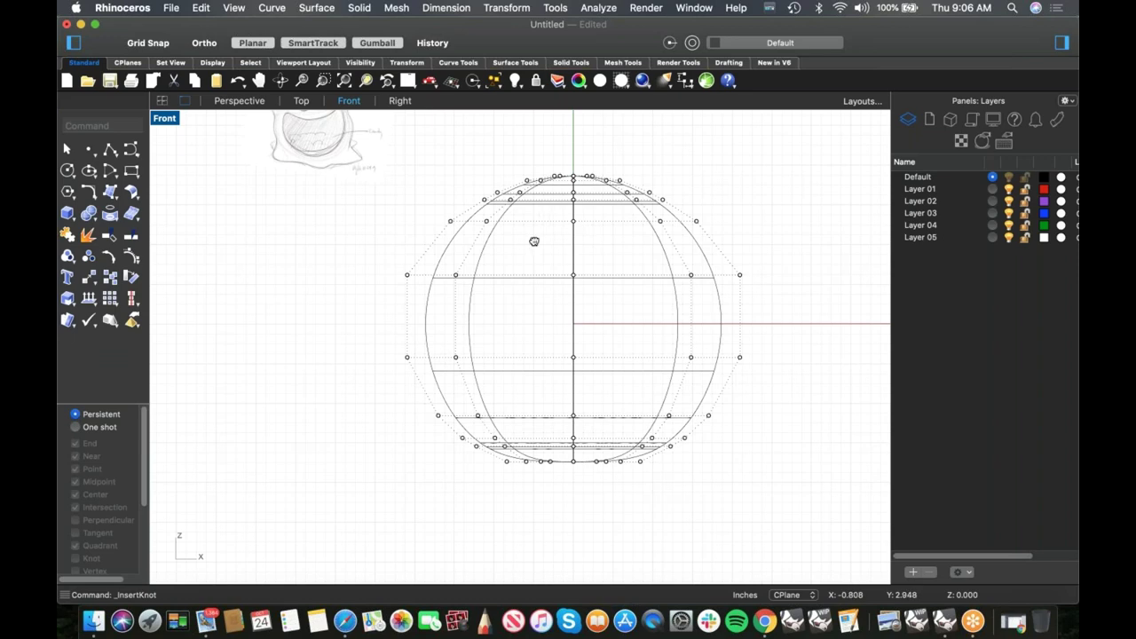
- Pull the topmost control points of the body straight up into a tall peak in the Front view
right_click_drag(534, 241, 525, 275)
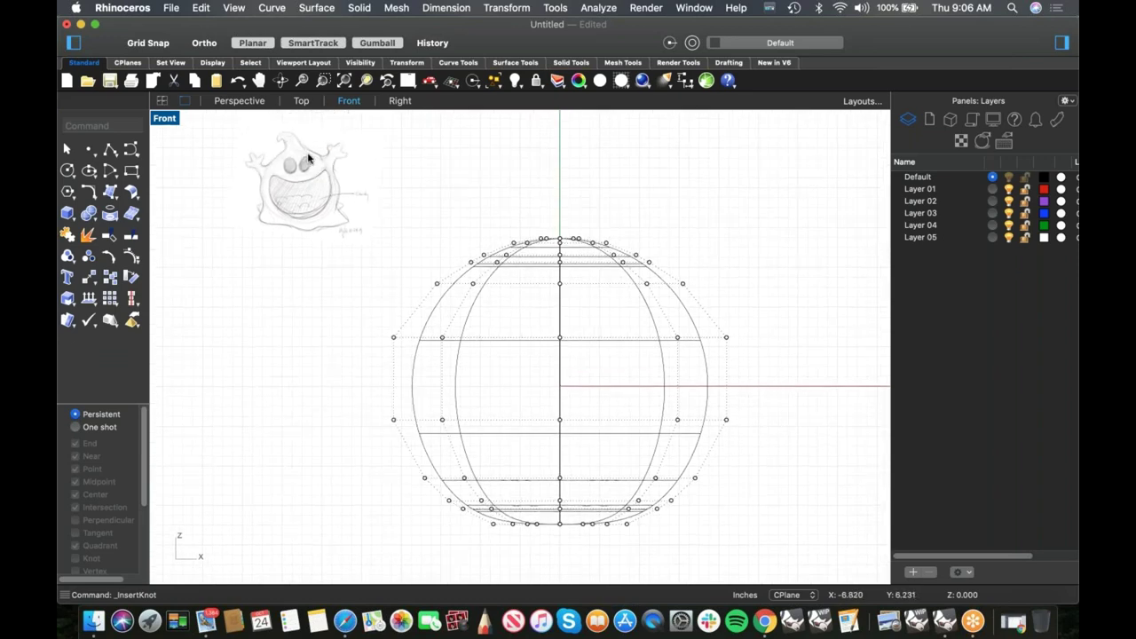
scroll(560, 232, "up", 5)
left_click_drag(595, 249, 655, 267)
scroll(657, 271, "down", 5)
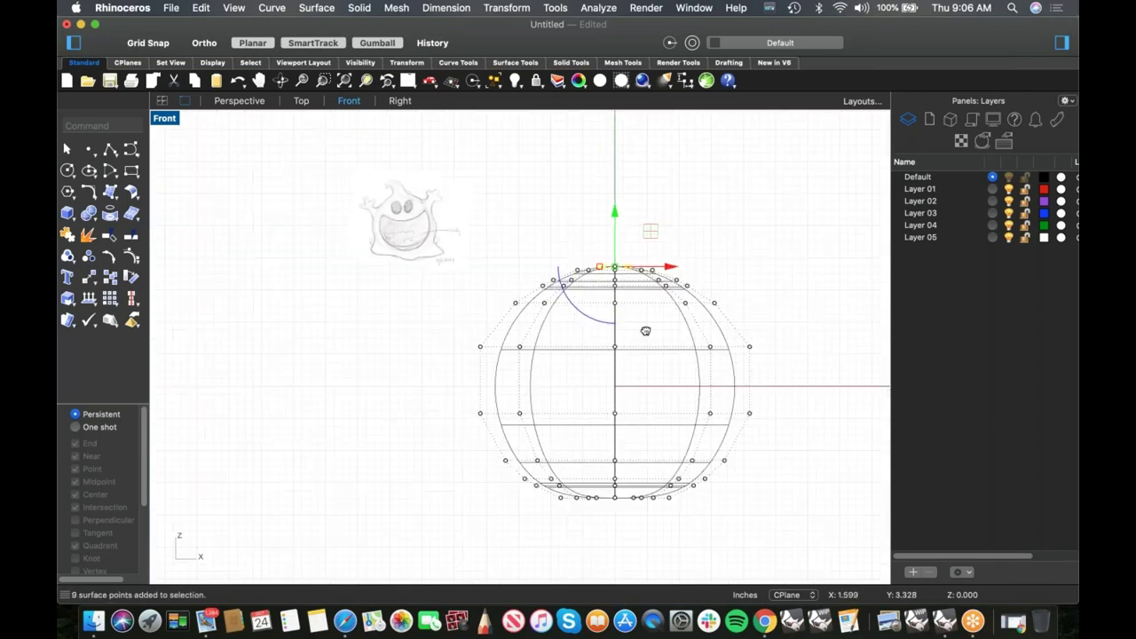
right_click_drag(646, 330, 616, 394)
left_click_drag(585, 275, 585, 235)
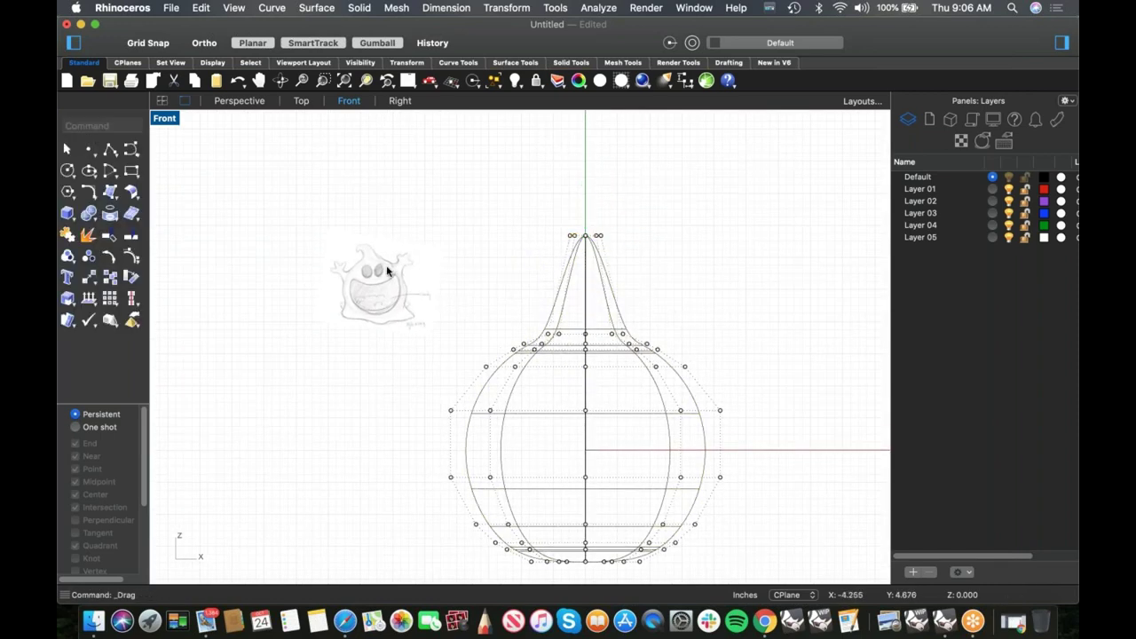
- Narrow the row of control points just below the peak's tip and raise it partway up the peak in the Front view
scroll(609, 348, "up", 3)
left_click_drag(446, 300, 701, 351)
left_click_drag(490, 335, 615, 335)
left_click(469, 293)
scroll(506, 300, "down", 3)
left_click_drag(463, 290, 629, 335)
left_click_drag(545, 315, 549, 277)
- Try to narrow the row of control points at the peak's base in the Front view, and undo the scaling
left_click_drag(451, 320, 670, 348)
left_click_drag(468, 339, 479, 334)
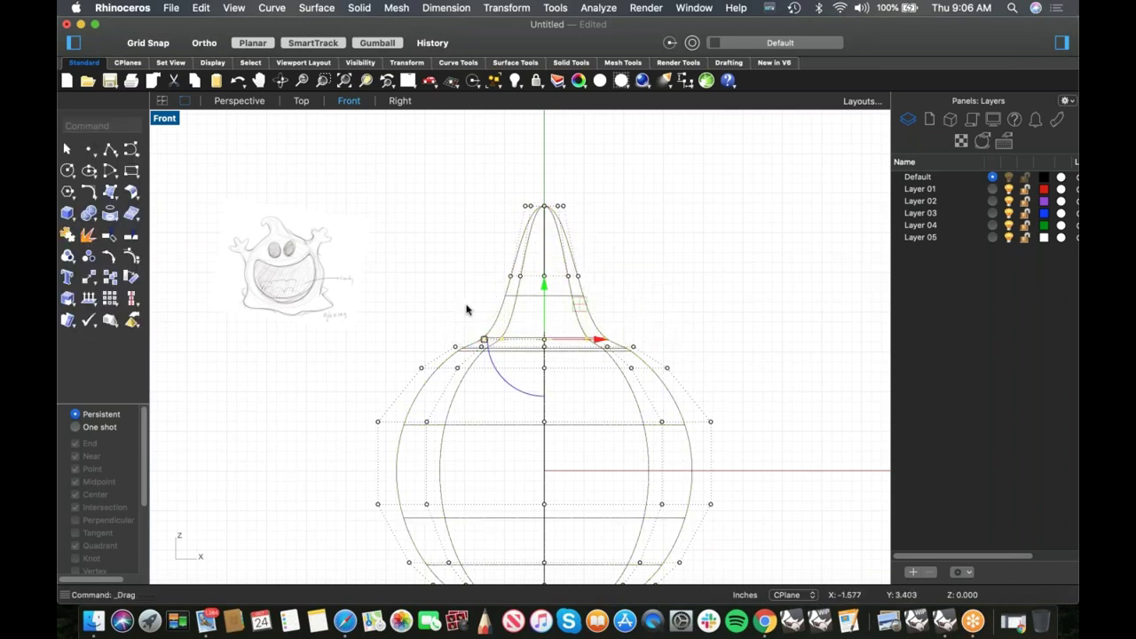
key("super+z")
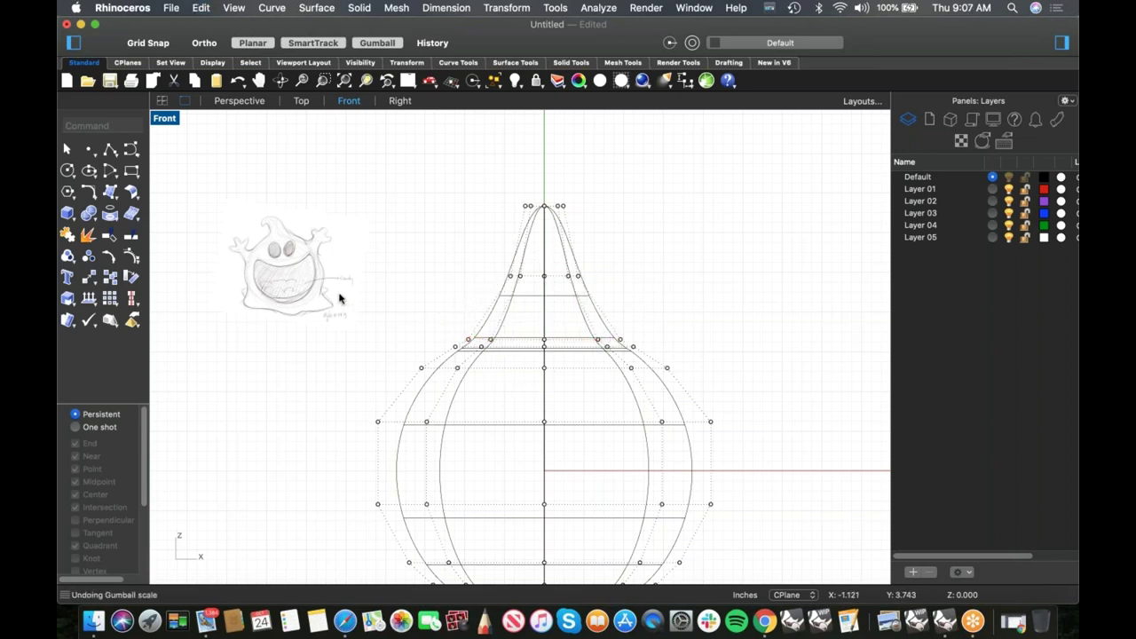
- Insert two extra U-direction knots into the body surface along the middle of the peak
left_click(200, 8)
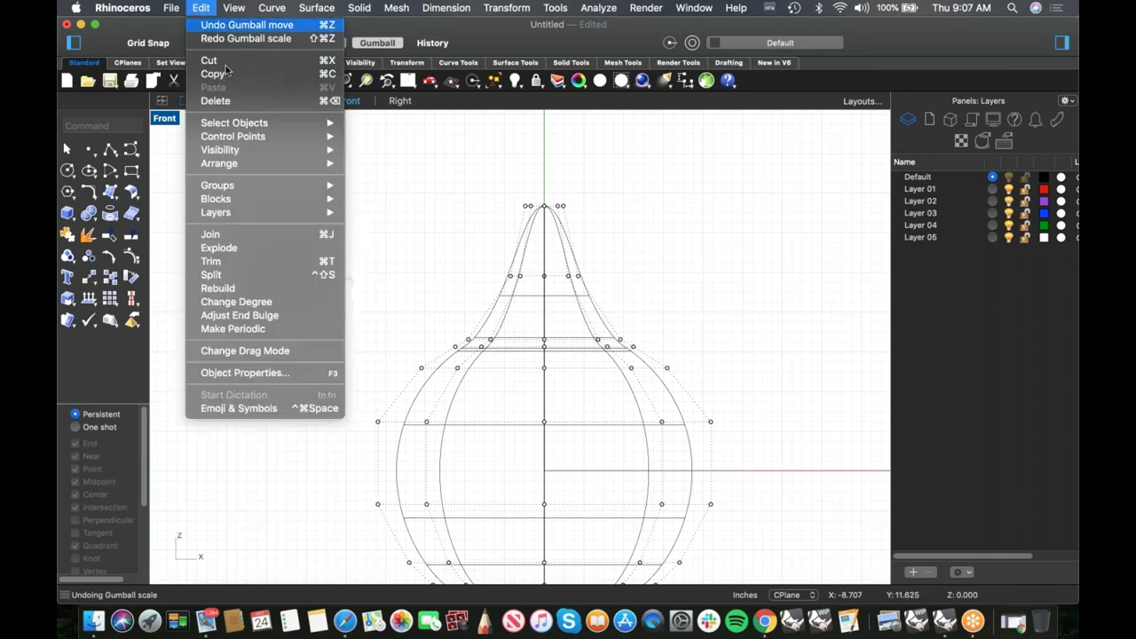
mouse_move(251, 141)
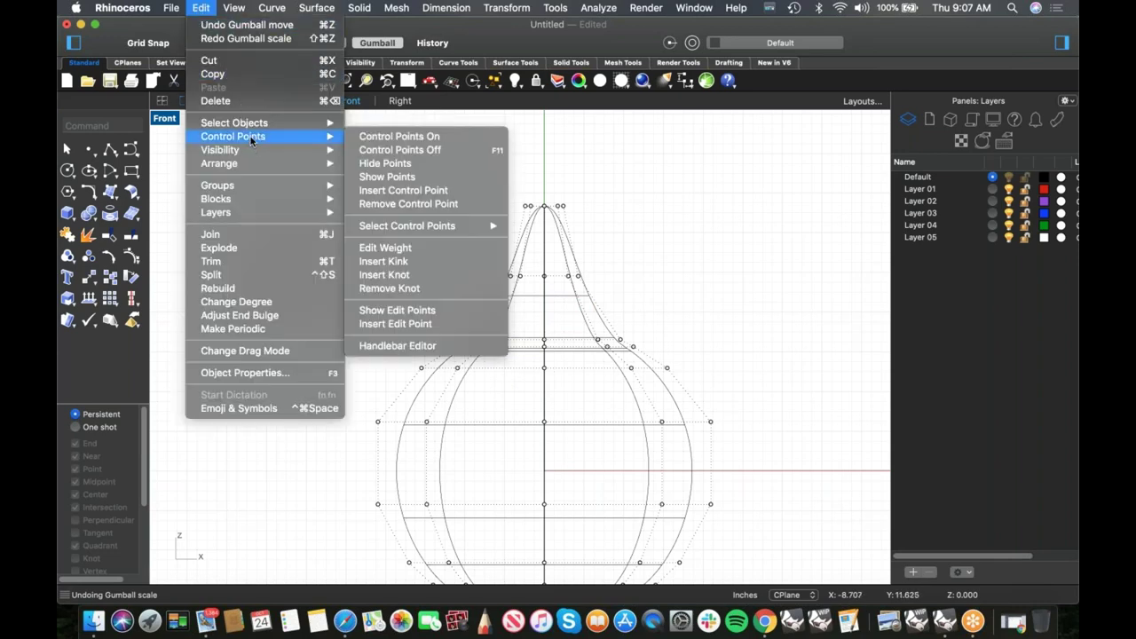
left_click(423, 275)
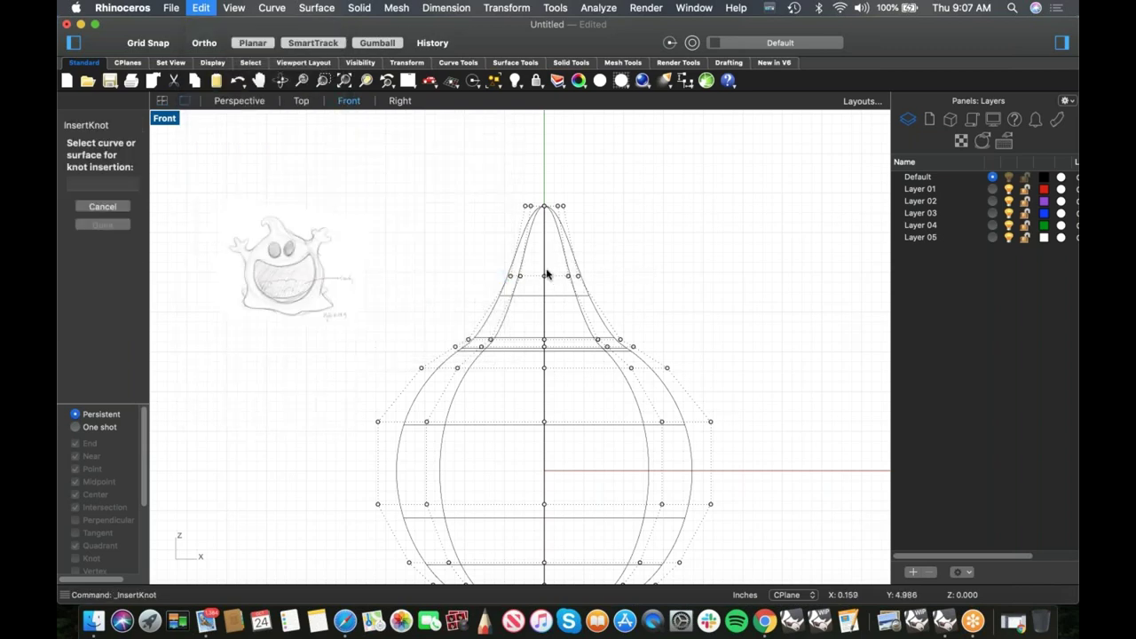
left_click(548, 259)
left_click(549, 248)
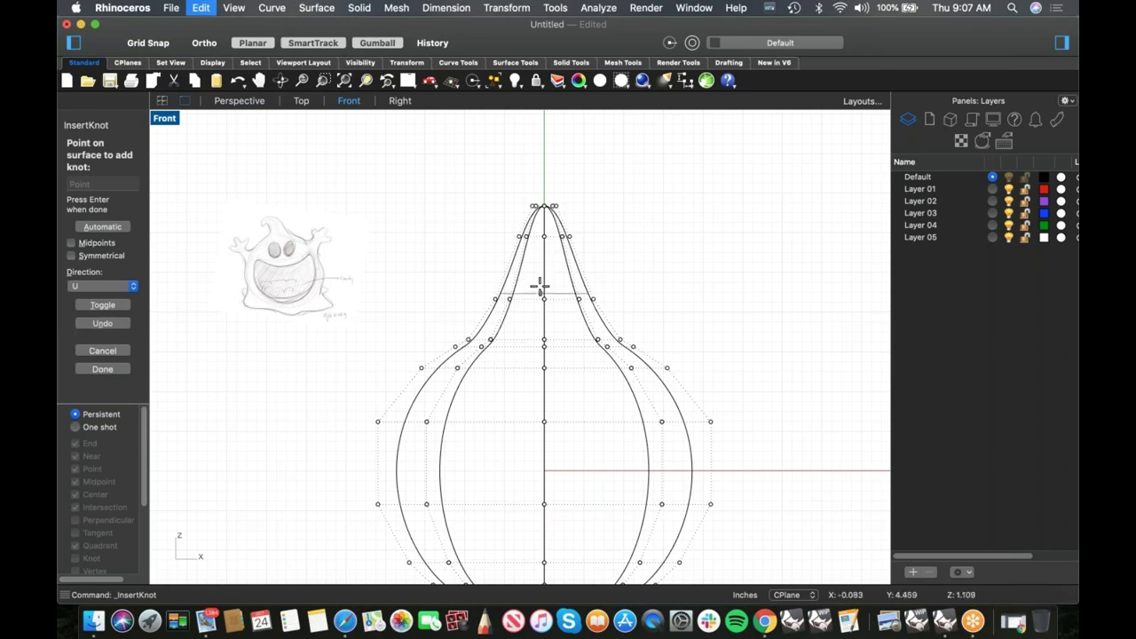
left_click(541, 271)
key("Return")
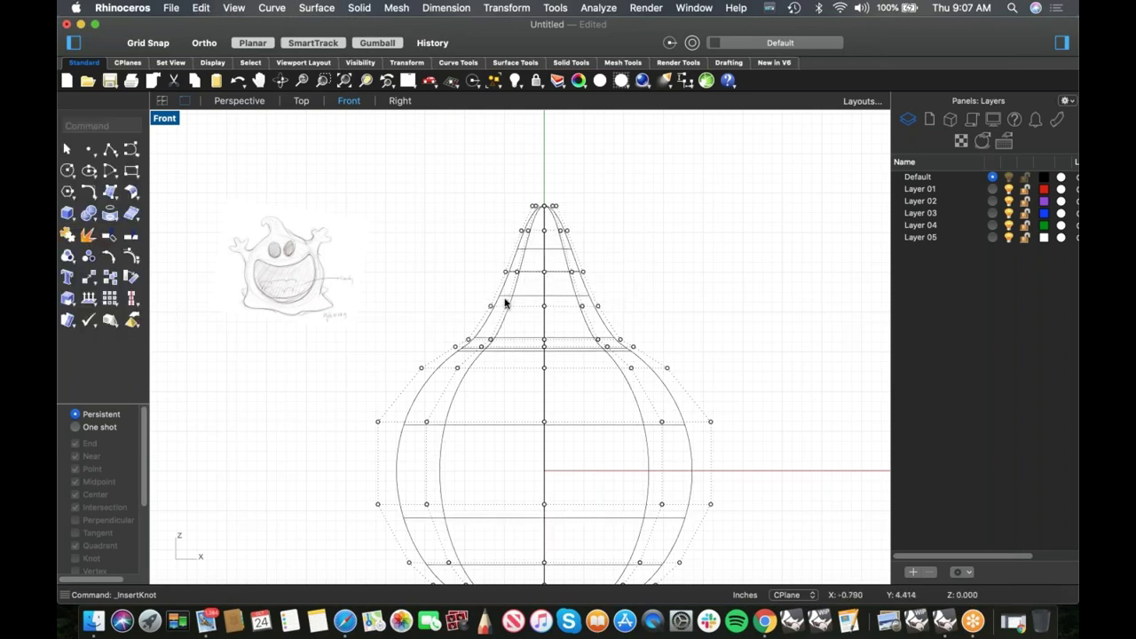
- Scale the two lower rows of control points on the peak inward to form a slimmer neck in the Front view
left_click_drag(653, 332, 511, 306)
left_click_drag(495, 260, 593, 286)
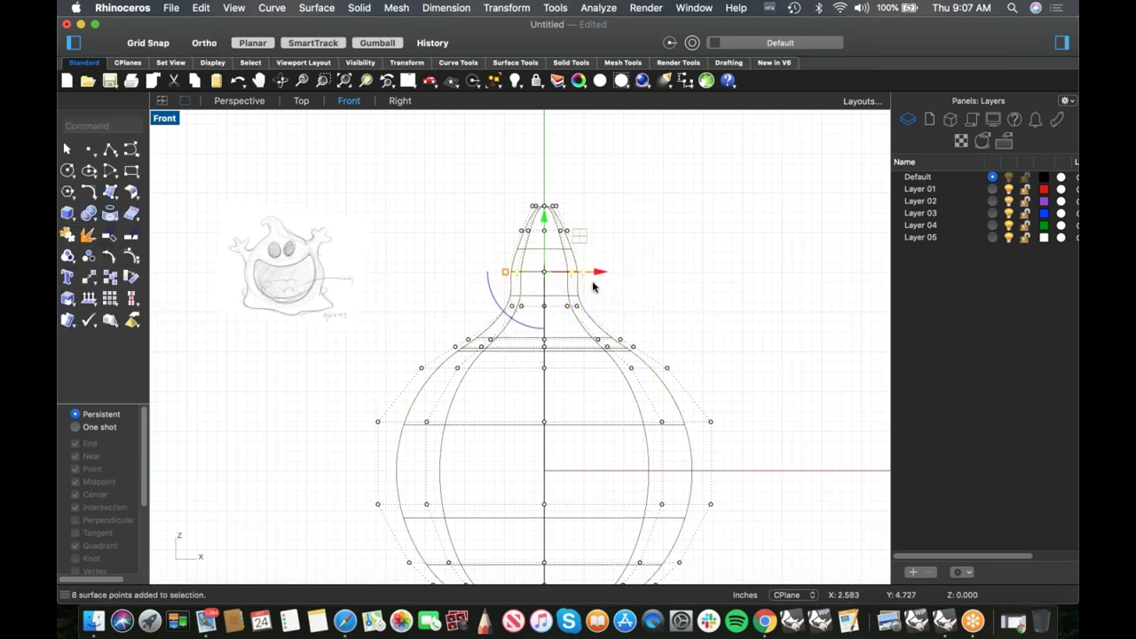
left_click_drag(507, 276, 519, 268, "shift")
left_click(483, 256)
- Bend all control points of the peak over toward positive Y in the Right view, with a vertical spine starting at the peak's base
right_click_drag(409, 218, 384, 204)
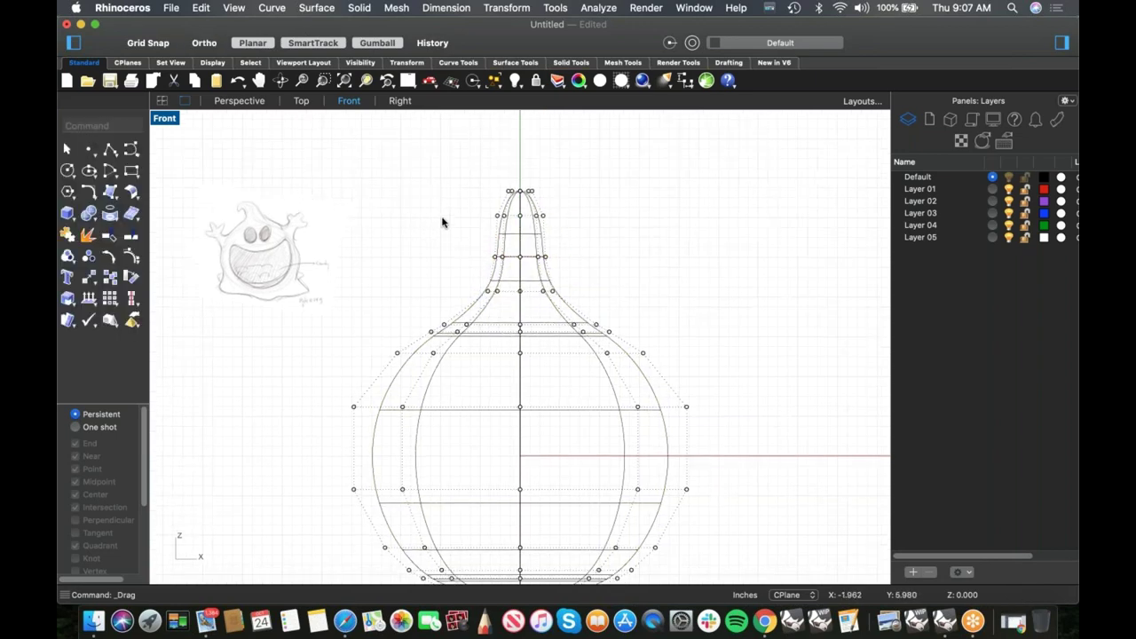
key("ctrl+F3")
right_click_drag(441, 355, 418, 331)
right_click_drag(444, 289, 426, 316)
left_click_drag(423, 175, 566, 306)
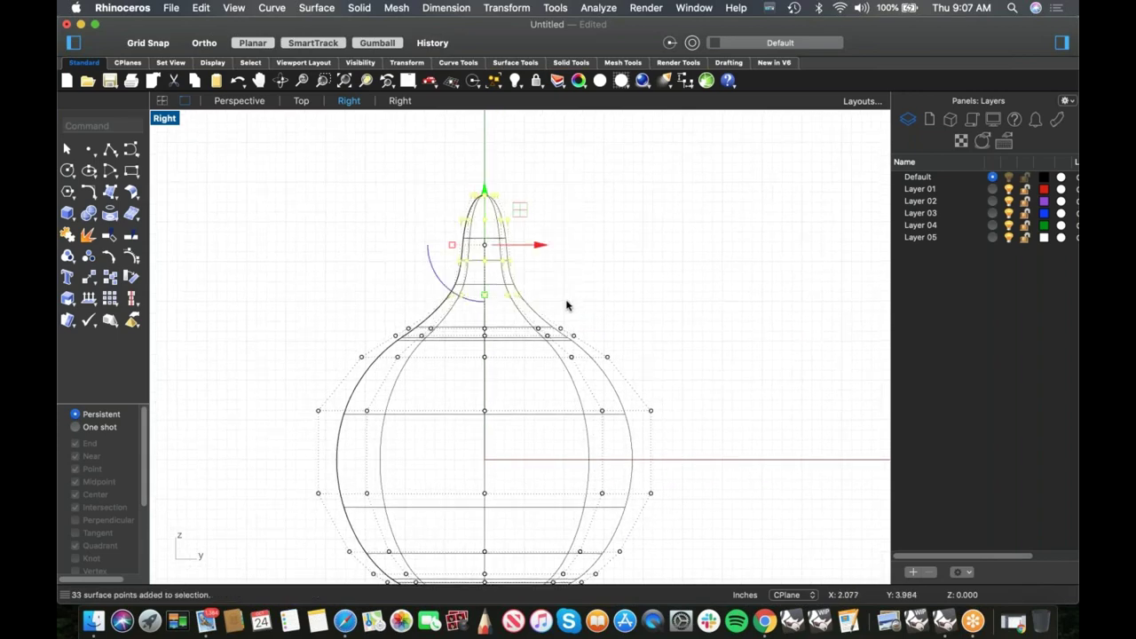
type("bend")
key("Return")
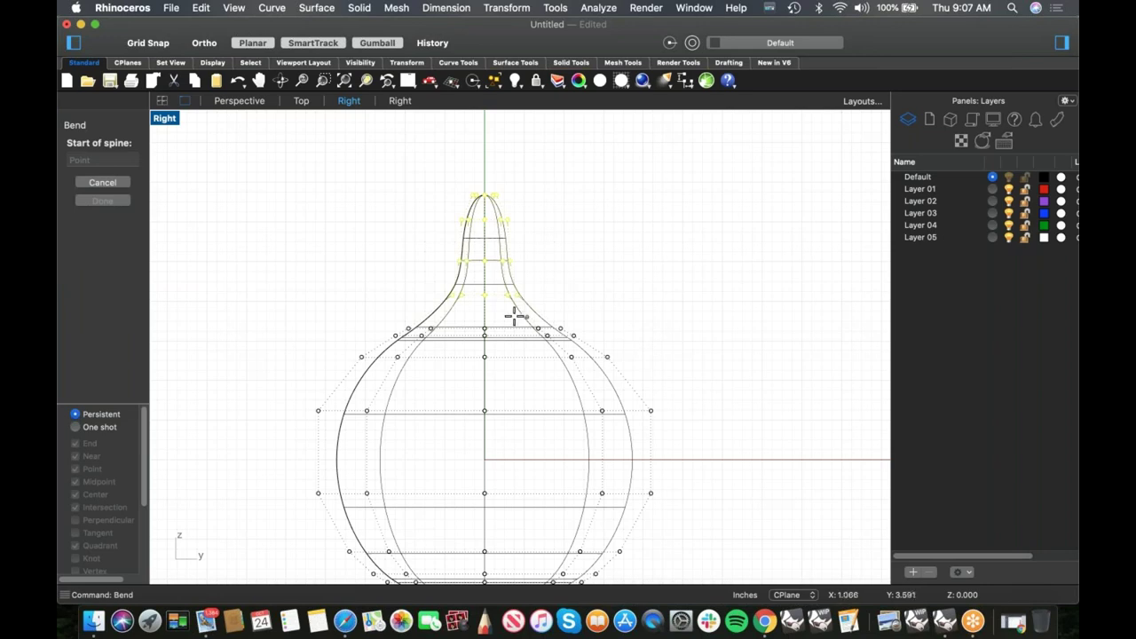
left_click(485, 320)
left_click(487, 157)
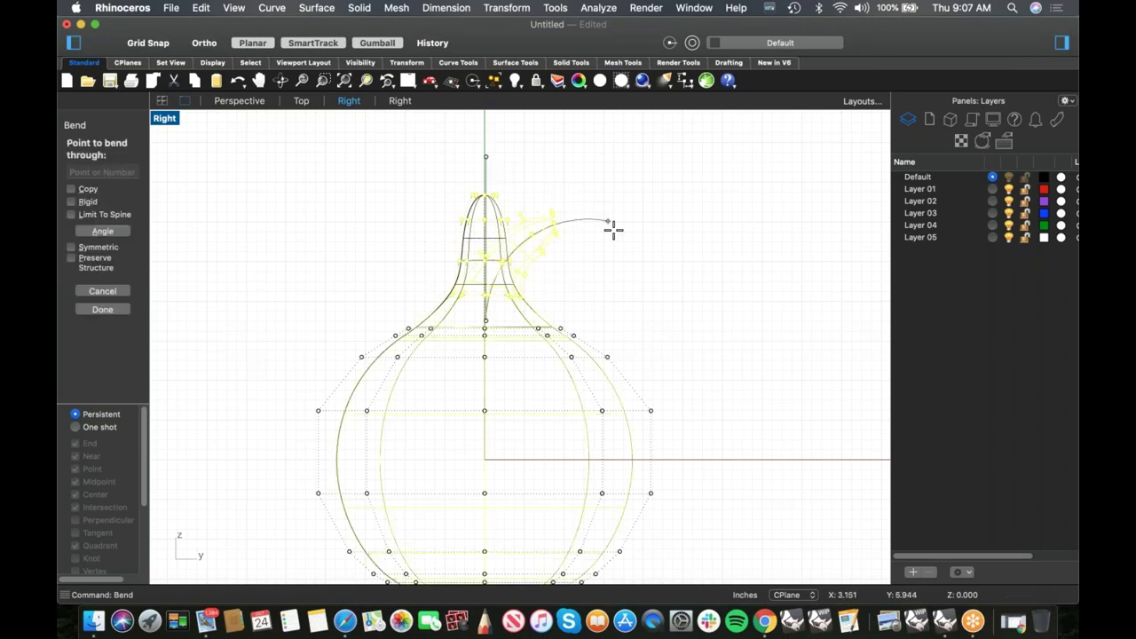
left_click(627, 257)
left_click(646, 312)
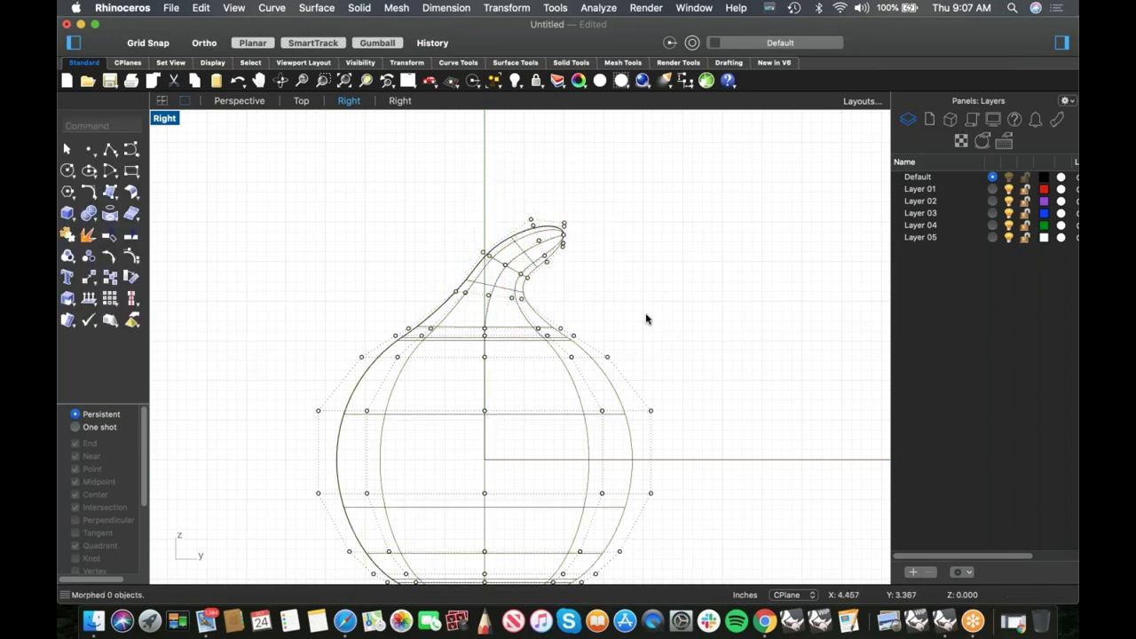
- Pull the bent tip's end points outward and down, and shift the adjacent row of points outward in the Right view
scroll(572, 246, "up", 3)
left_click_drag(524, 170, 578, 271)
left_click_drag(545, 220, 609, 282)
left_click_drag(486, 169, 547, 266)
left_click_drag(512, 227, 536, 220)
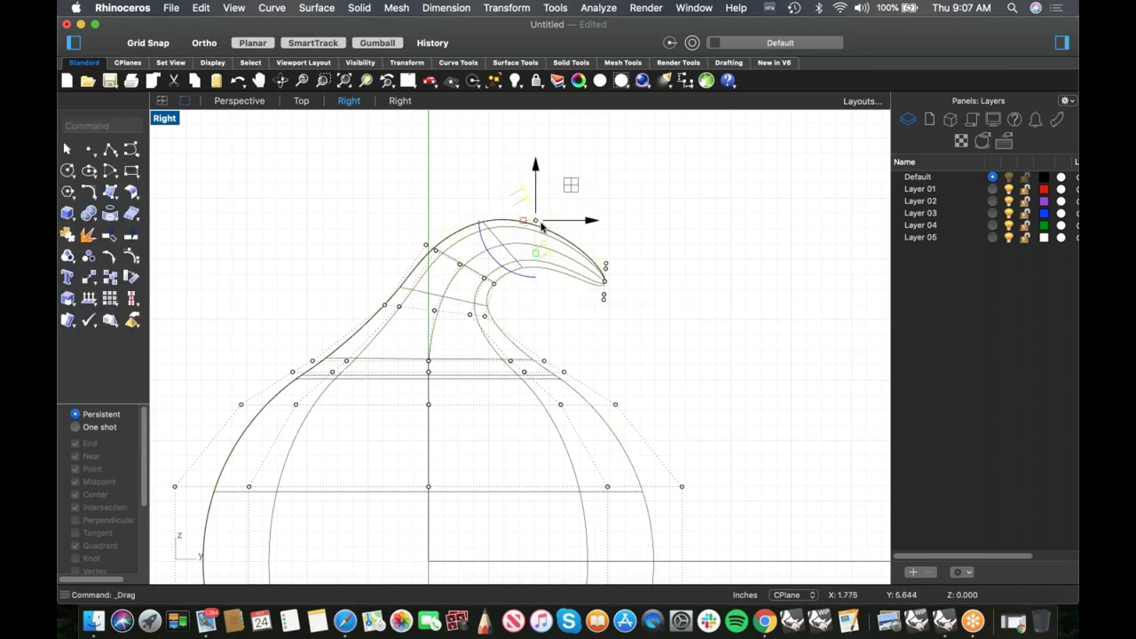
left_click(627, 355)
- Select the points at the middle of the bent peak in the Right view and shift them toward negative X in the Front view
right_click_drag(604, 349, 619, 305)
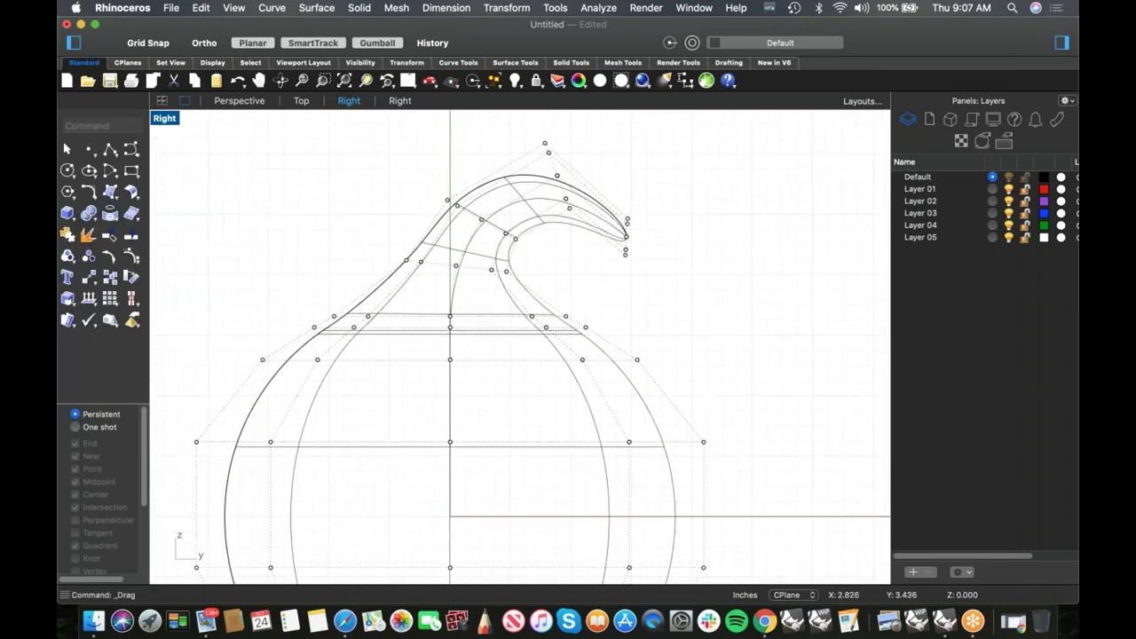
key("ctrl+F2")
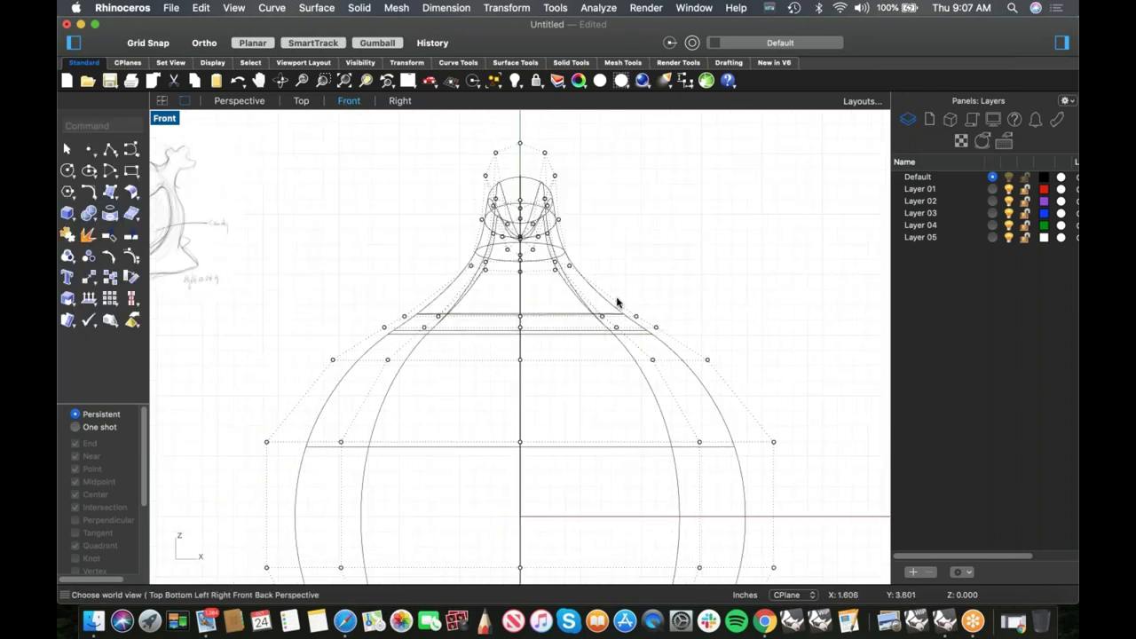
key("super+3")
scroll(456, 221, "up", 2)
left_click_drag(417, 205, 469, 258)
key("super+2")
scroll(543, 220, "up", 2)
key("Escape")
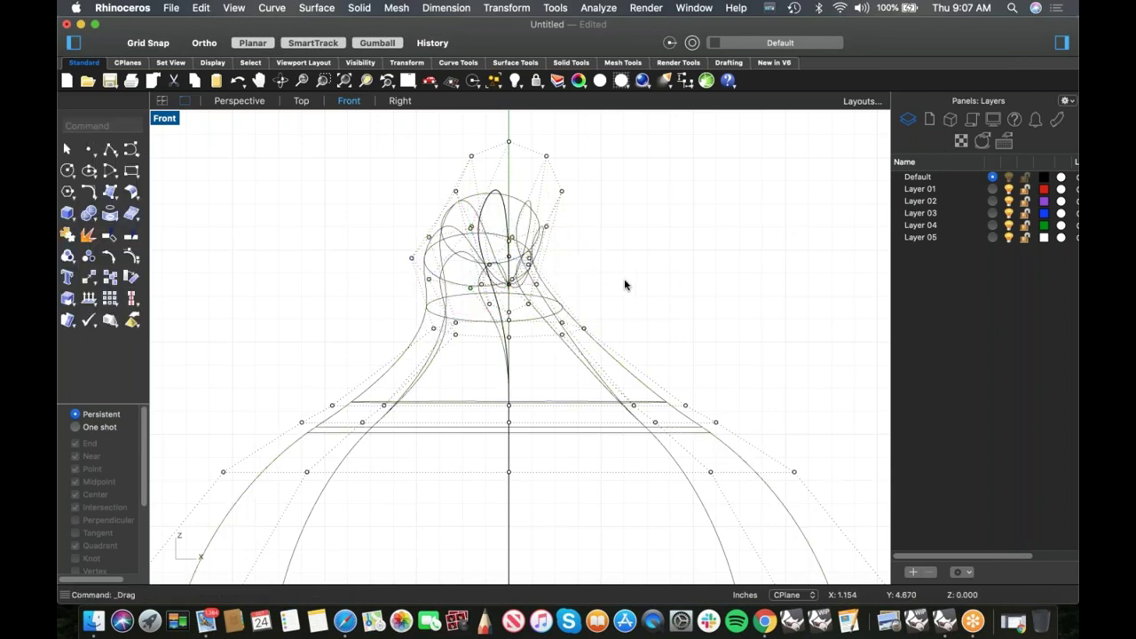
- Select the row of control points at the neck in the Perspective view and shift it toward negative X in the Front view
right_click_drag(624, 284, 545, 286)
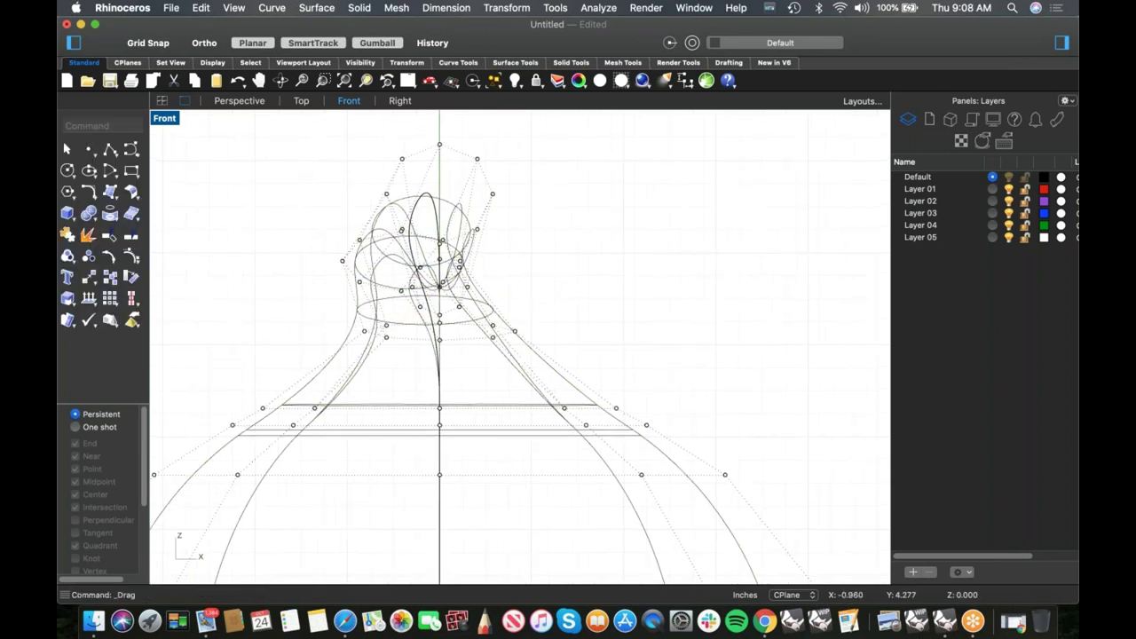
key("super+4")
scroll(558, 365, "up", 6)
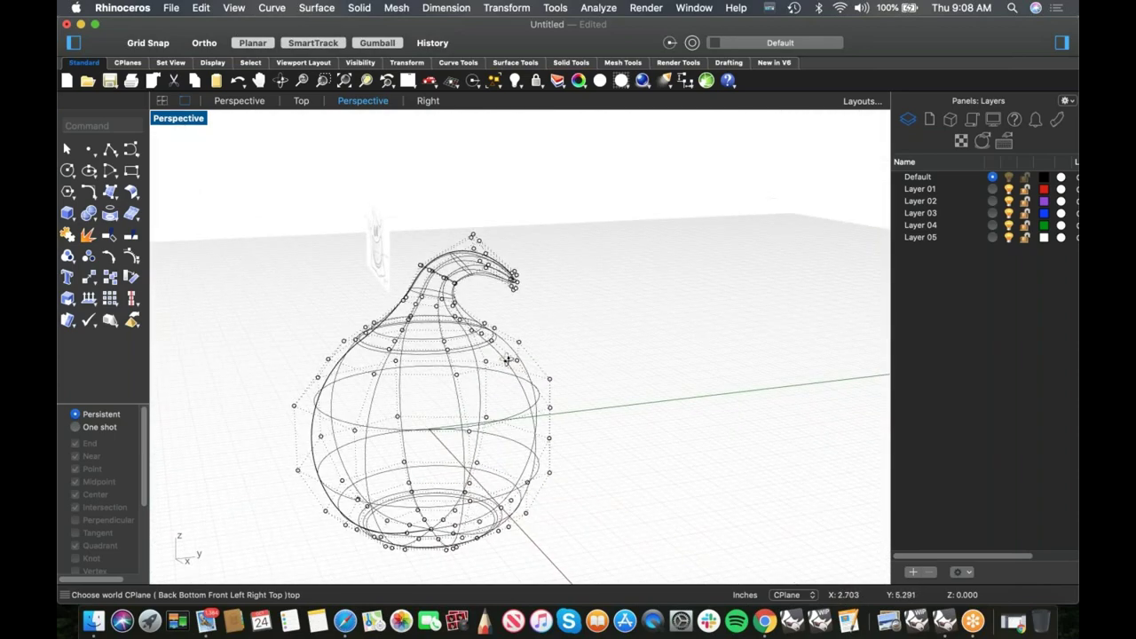
left_click_drag(346, 277, 545, 321)
right_click_drag(545, 329, 836, 307)
key("super+2")
left_click_drag(571, 326, 488, 325)
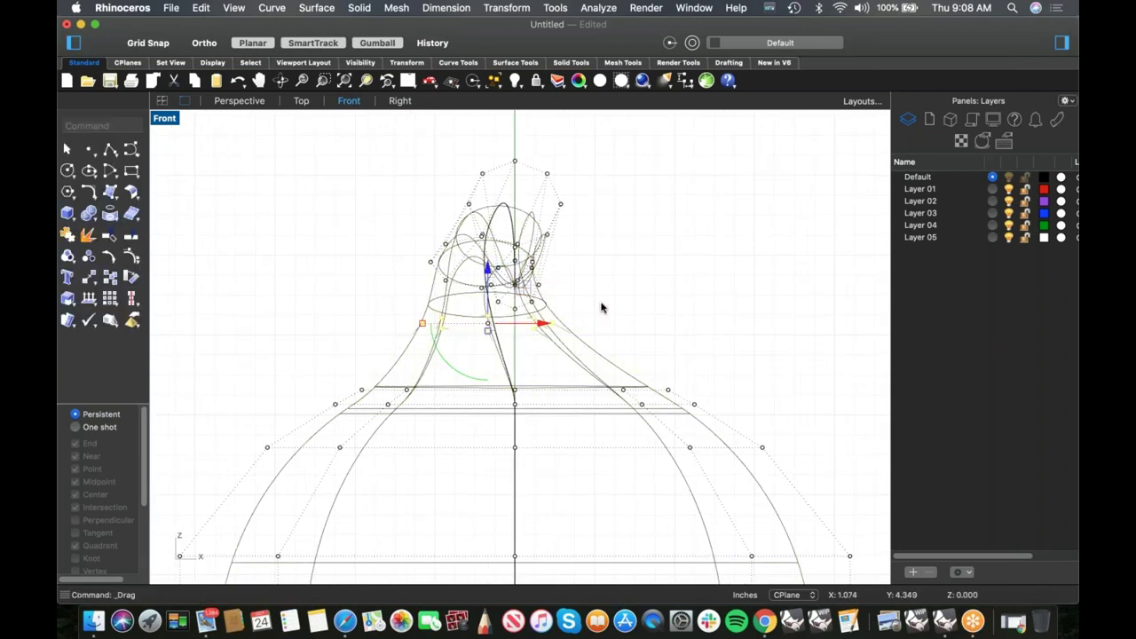
- Select the control points at the end of the bent tip in the Right view and move them toward positive X in the Front view
scroll(608, 300, "down", 3)
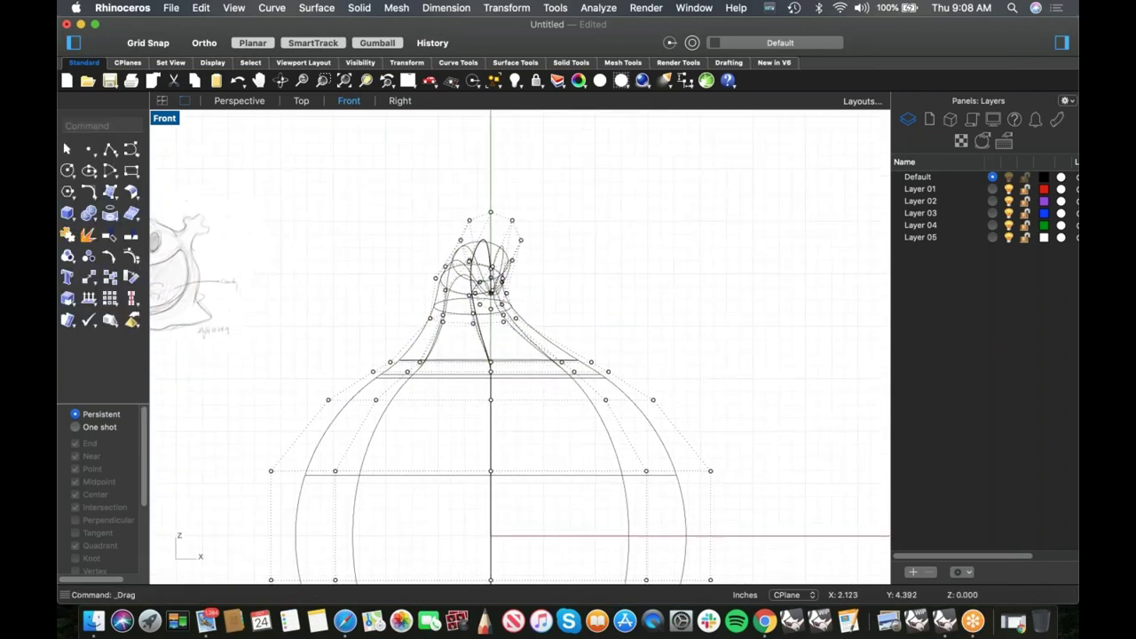
key("ctrl+F1")
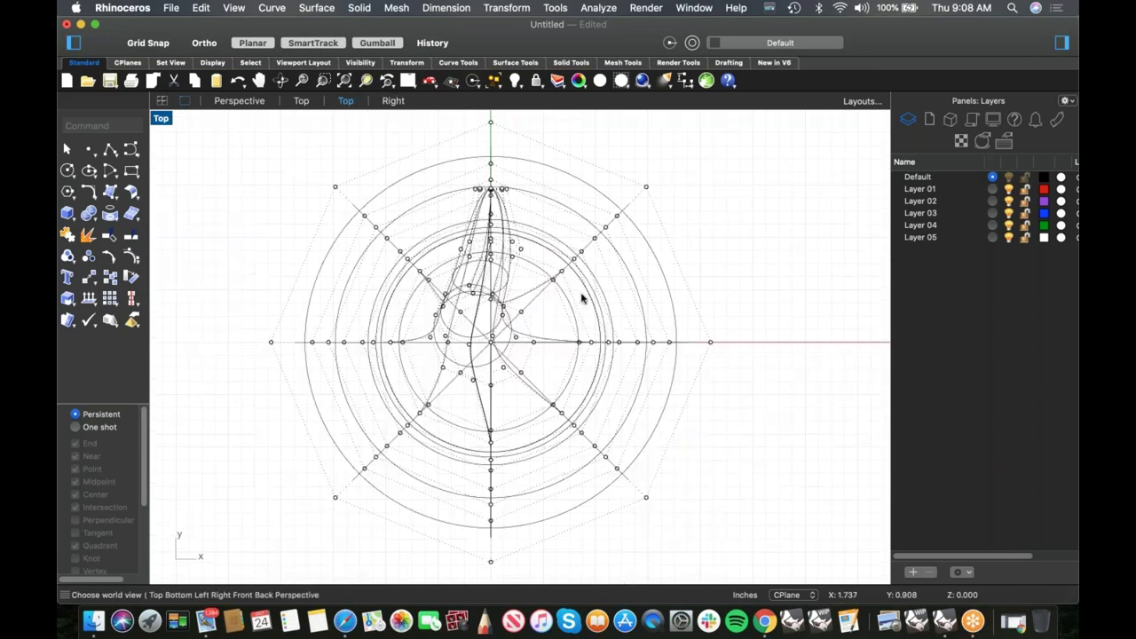
key("ctrl+F2")
type("right")
key("Return")
left_click_drag(665, 205, 728, 373)
type("front")
key("Return")
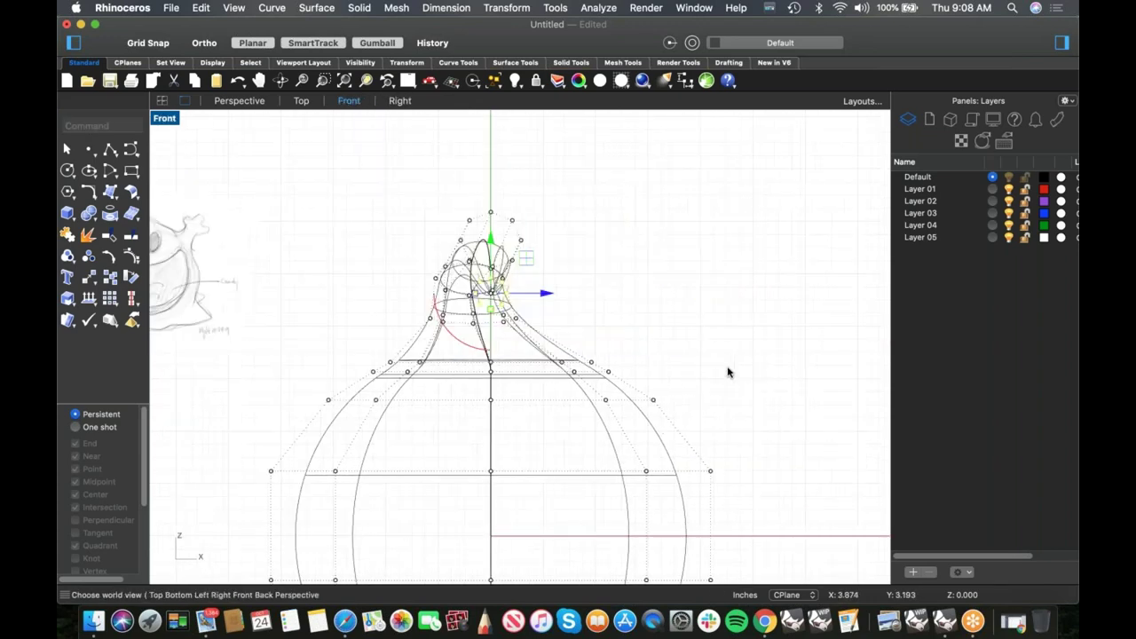
left_click_drag(547, 295, 581, 295)
left_click(582, 322)
- Set the Perspective view to Shaded display and check the curled peak against the ghost sketch
scroll(581, 322, "down", 5)
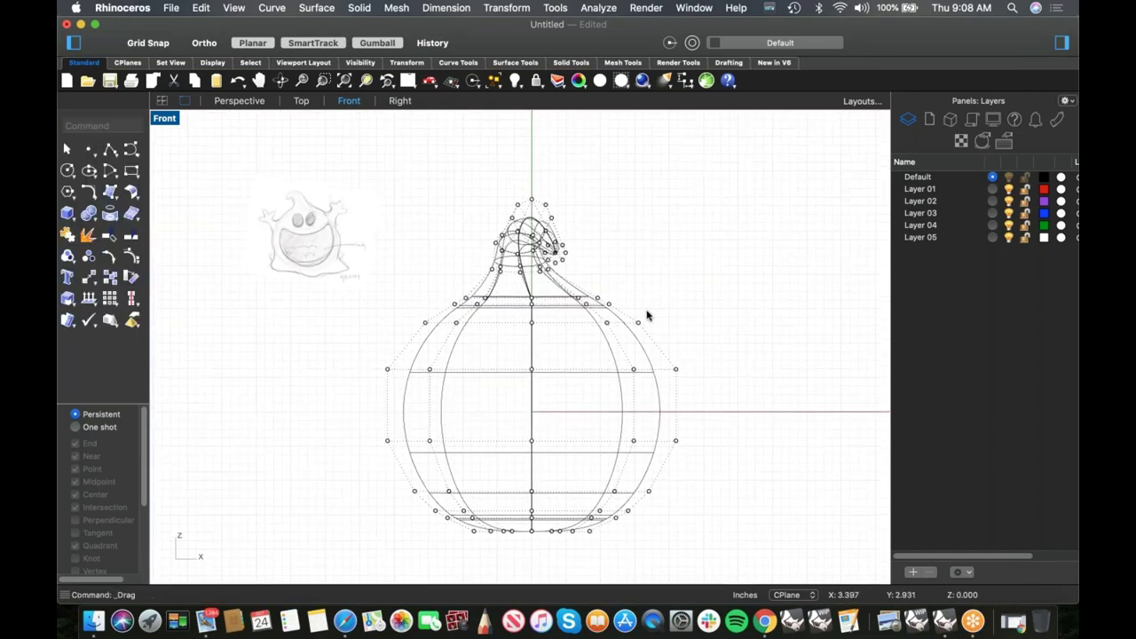
scroll(583, 296, "up", 5)
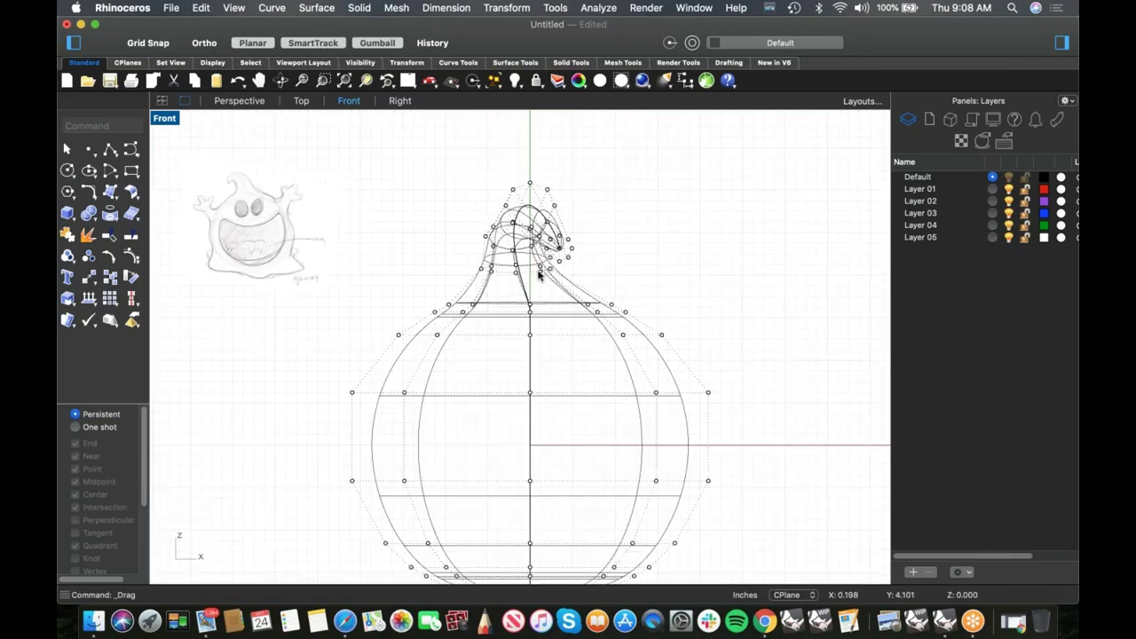
type("p")
key("Return")
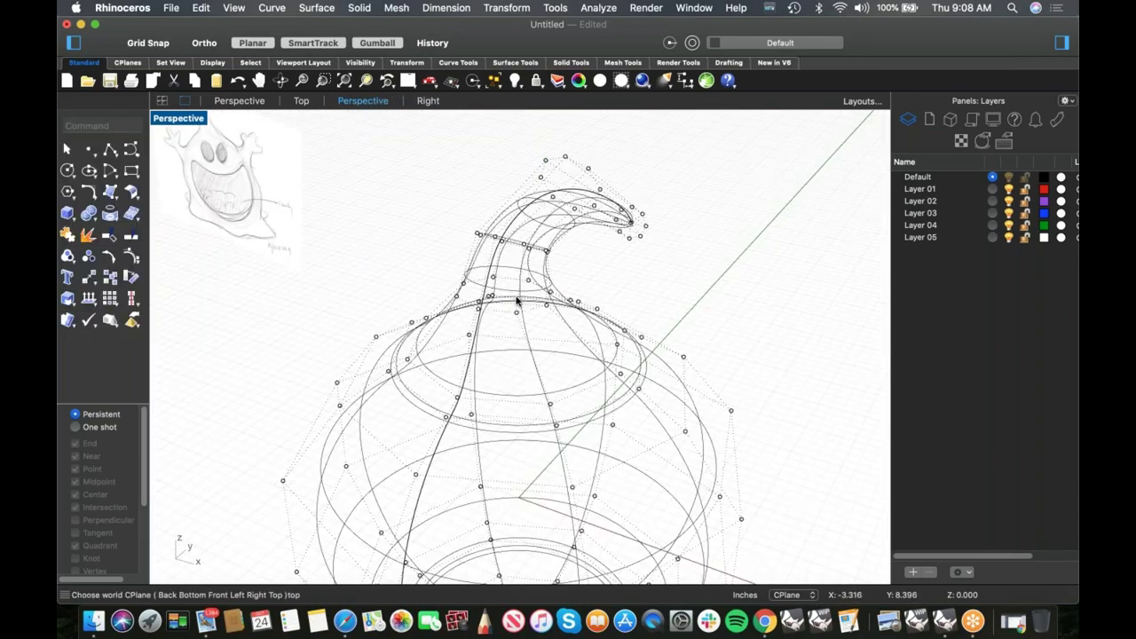
right_click_drag(518, 302, 415, 205)
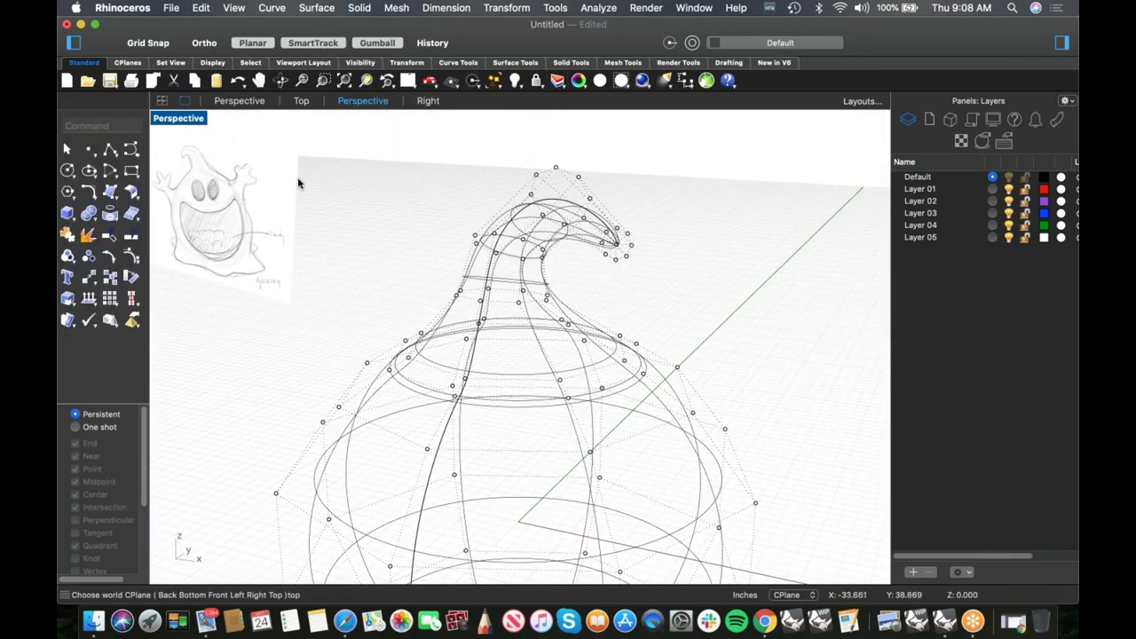
left_click(190, 128)
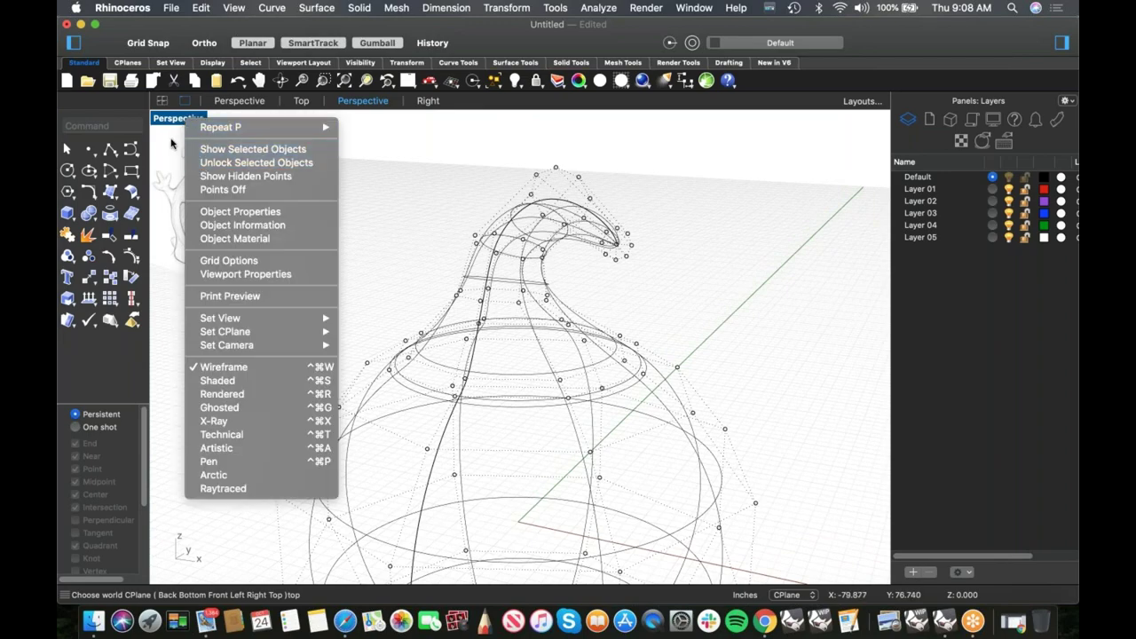
left_click(274, 380)
mouse_move(564, 338)
right_mouse_down()
mouse_move(554, 345)
mouse_move(530, 322)
mouse_move(533, 350)
right_mouse_up()
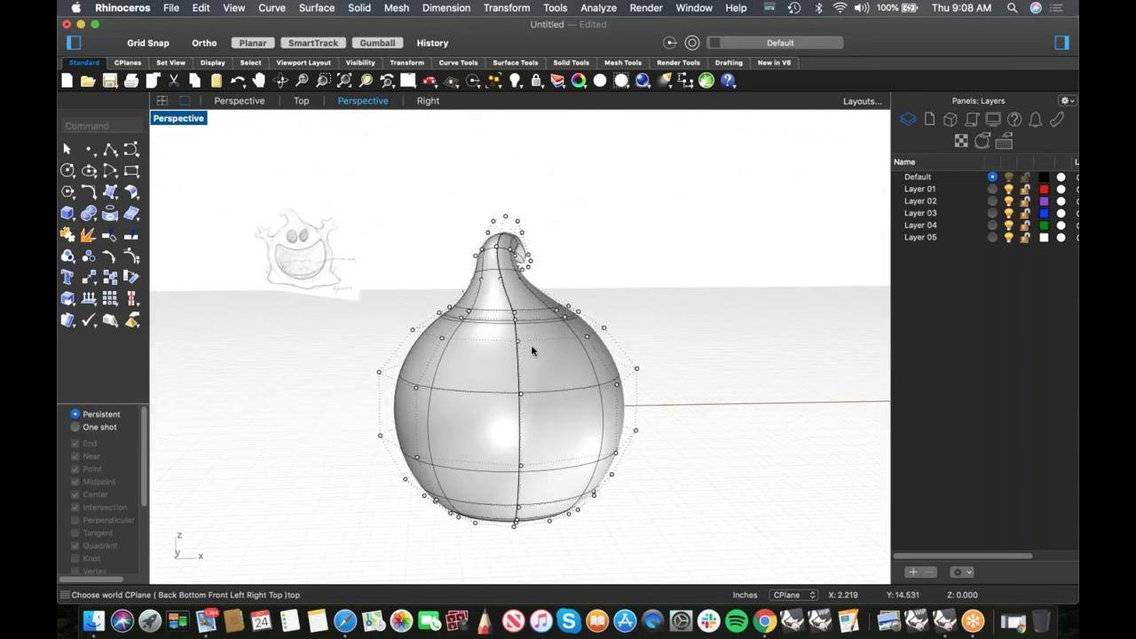
- Delete the two closely spaced rows of control points at the peak's base in the Front view to smooth the shoulder
key("ctrl+F2")
scroll(502, 309, "up", 2)
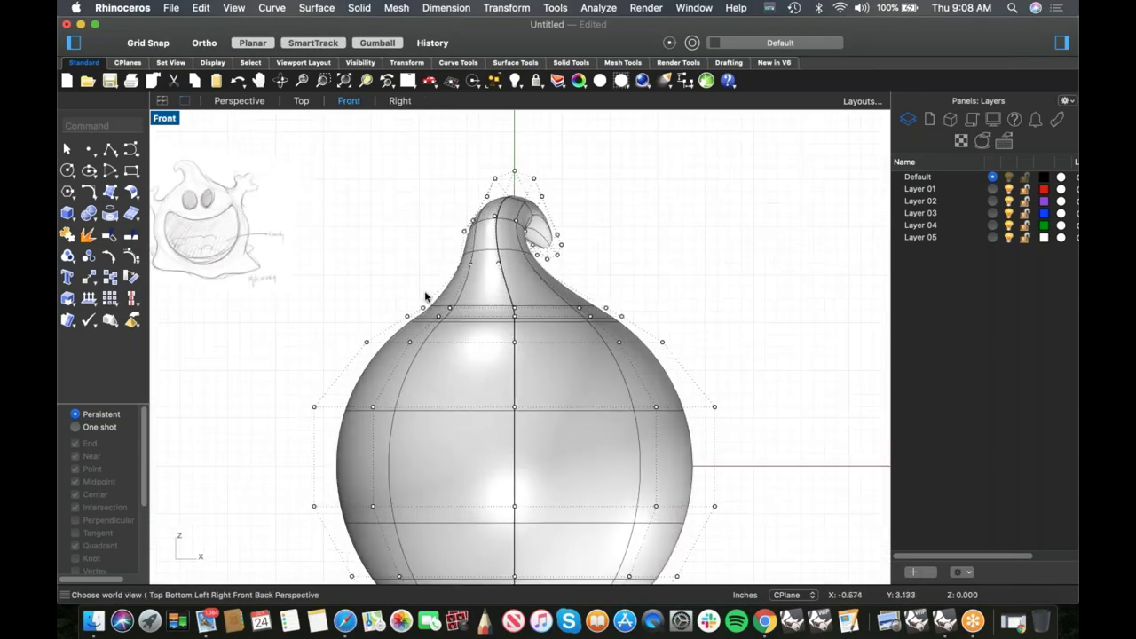
left_click_drag(381, 289, 761, 312)
left_click_drag(514, 252, 513, 304)
key("Delete")
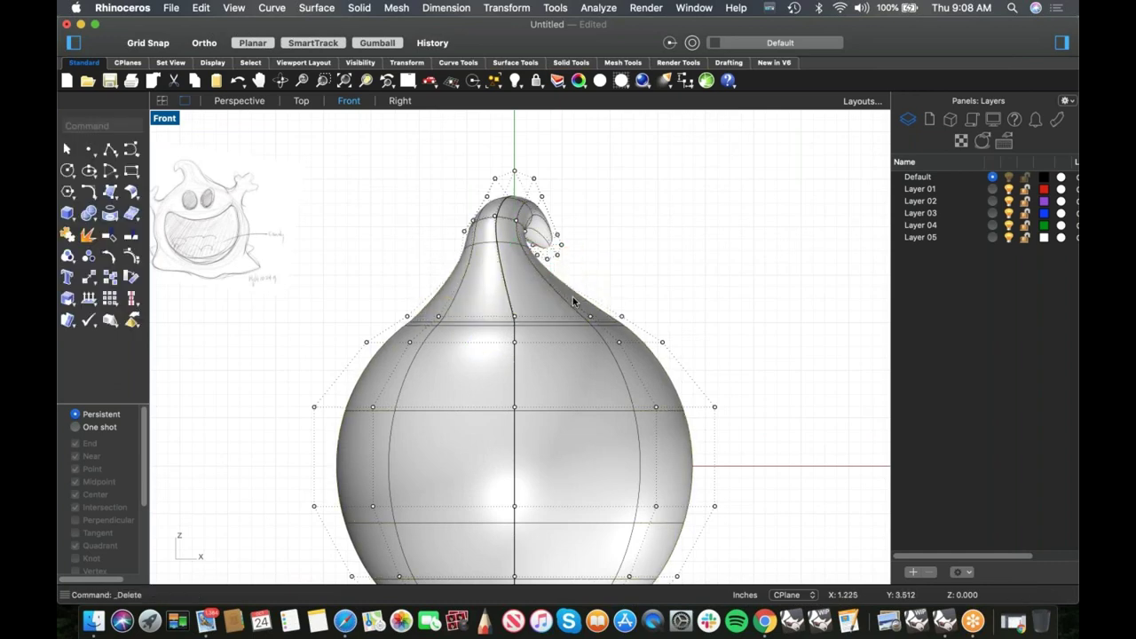
left_click_drag(373, 309, 685, 330)
key("Delete")
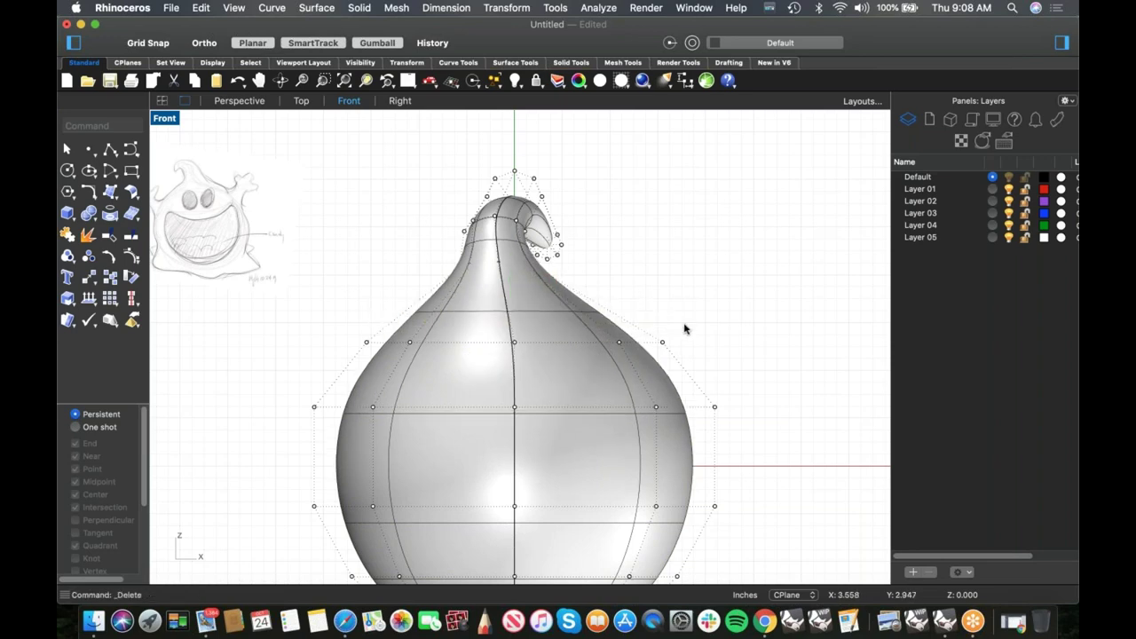
- Select the control points of the curled peak in the Front view and shift them slightly toward negative X
scroll(654, 322, "down", 3)
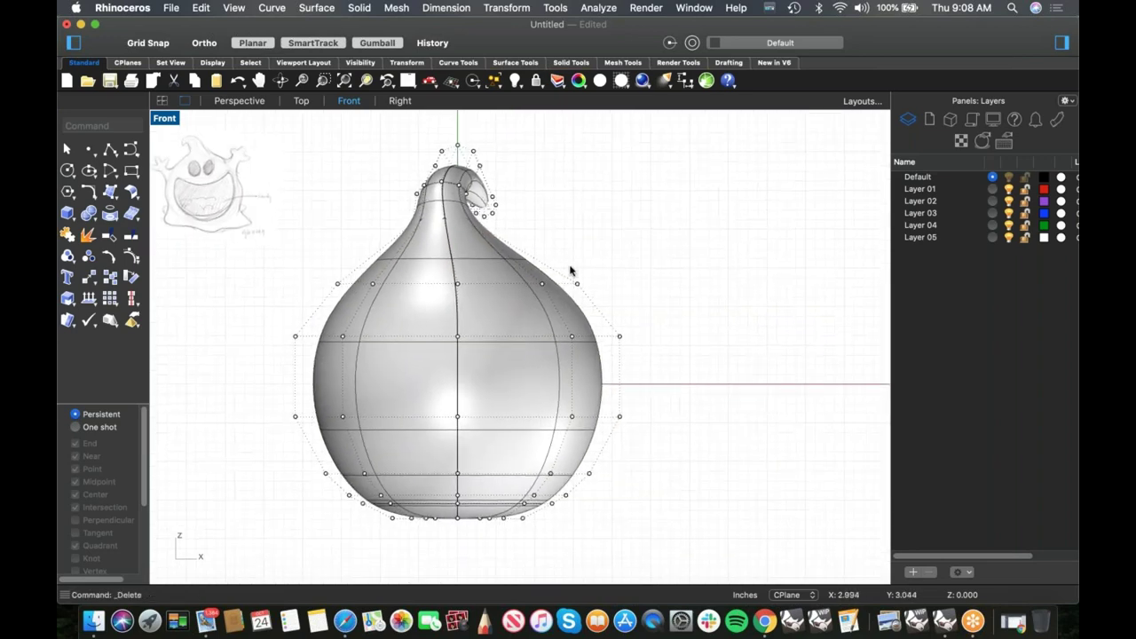
scroll(571, 270, "down", 2)
left_click_drag(411, 152, 605, 258)
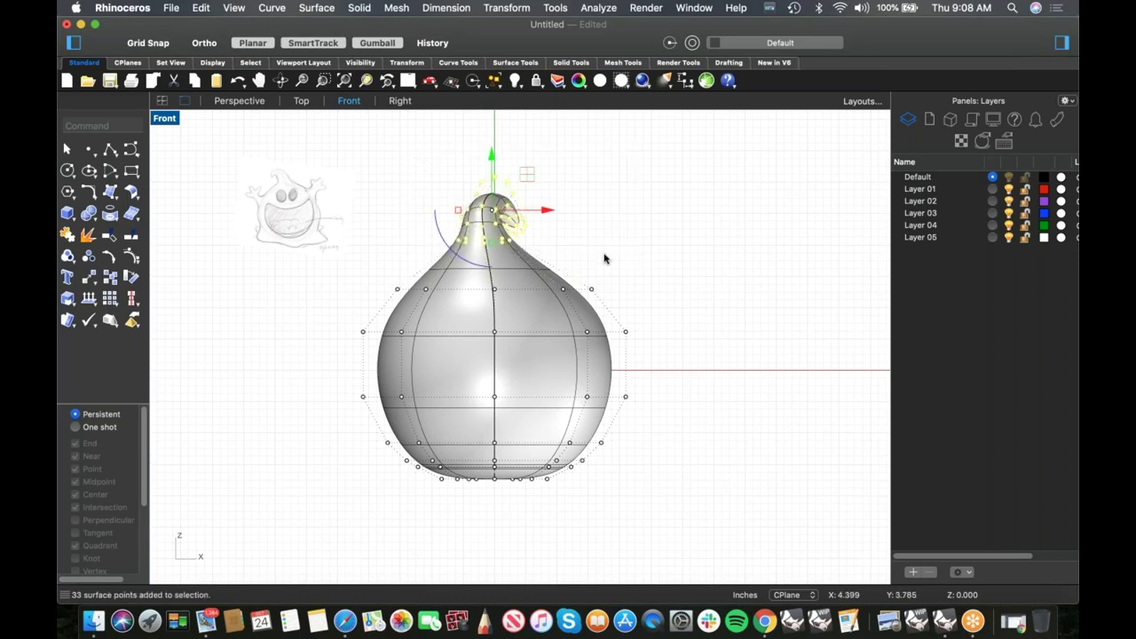
left_click_drag(497, 222, 483, 224)
left_click(618, 292)
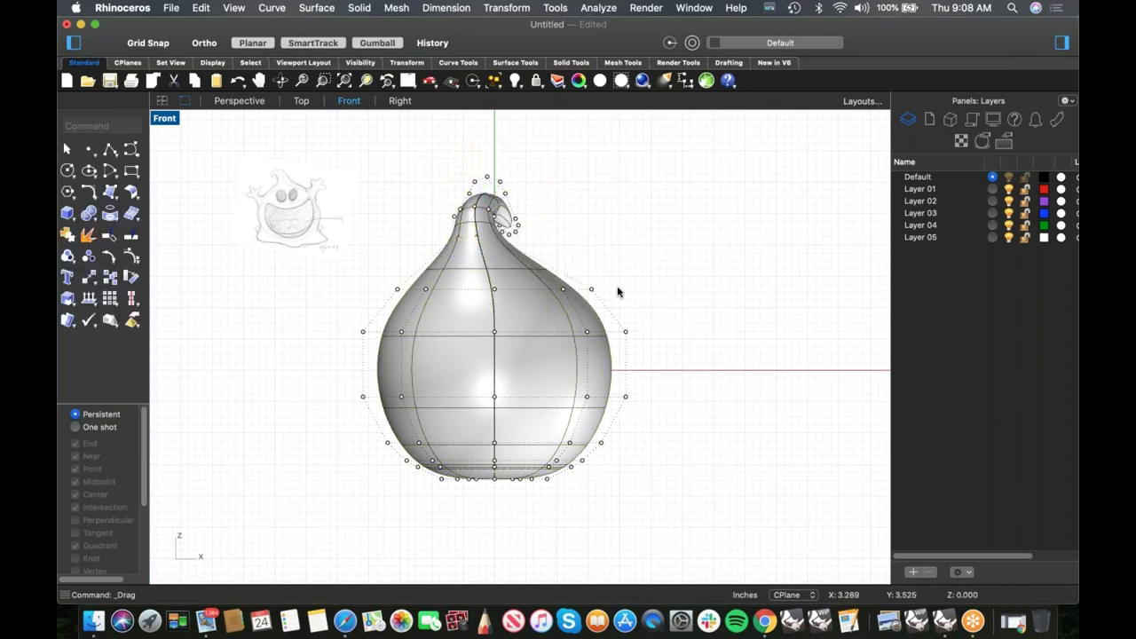
- Select the lowest rows of control points in the Front view and flatten them with a vertical scale factor of 0
right_click_drag(636, 373, 672, 350)
scroll(519, 455, "up", 5)
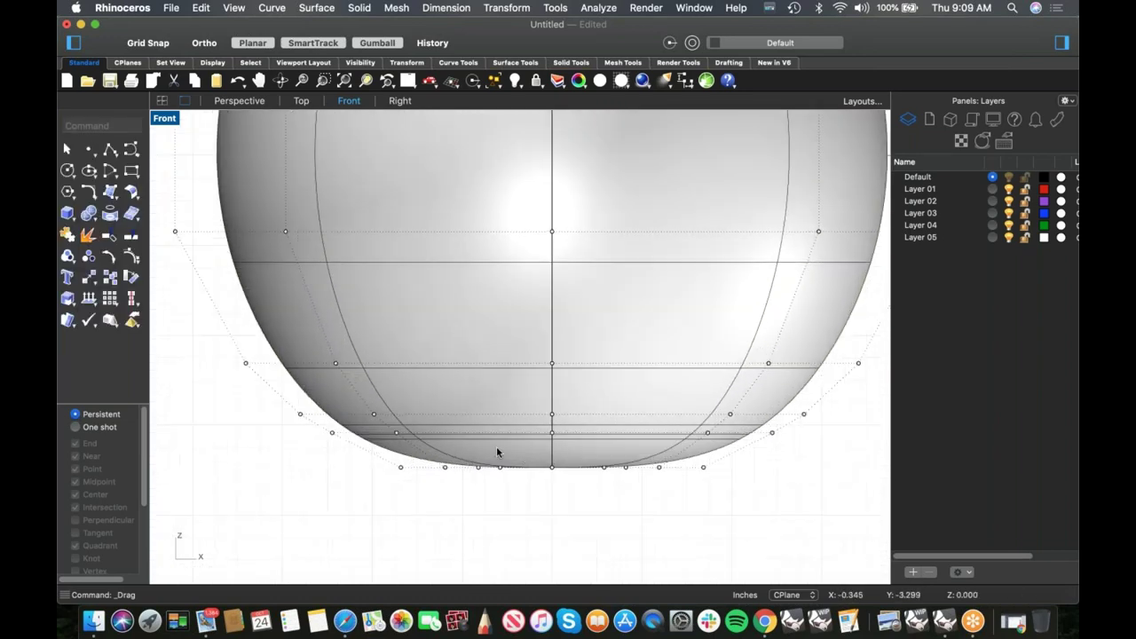
scroll(497, 454, "down", 2)
left_click_drag(324, 419, 771, 481)
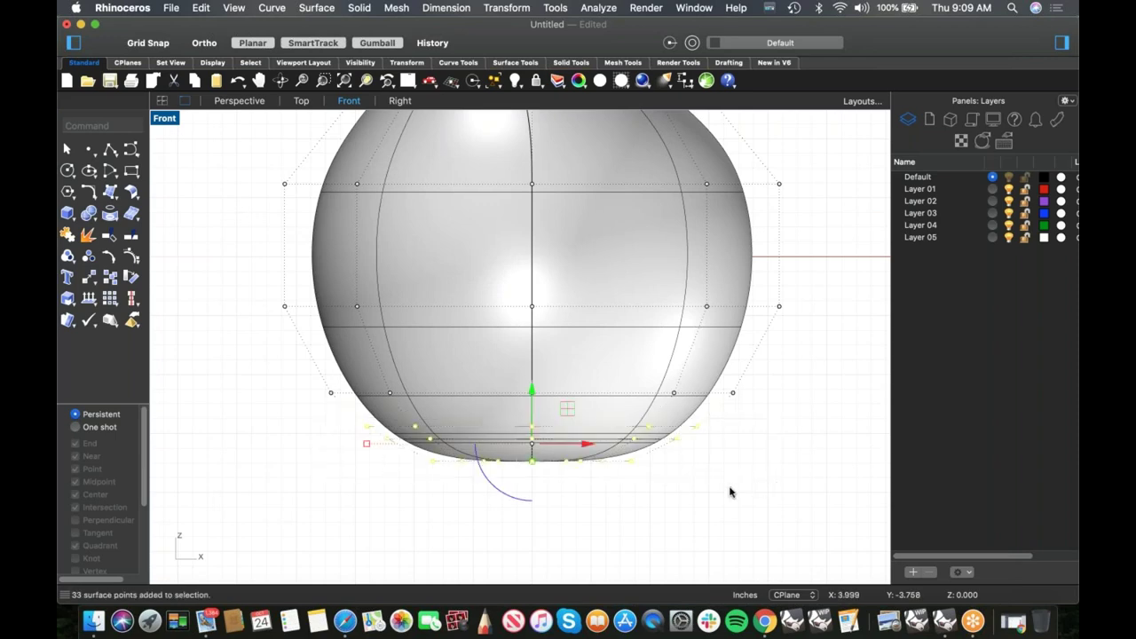
left_click(532, 461)
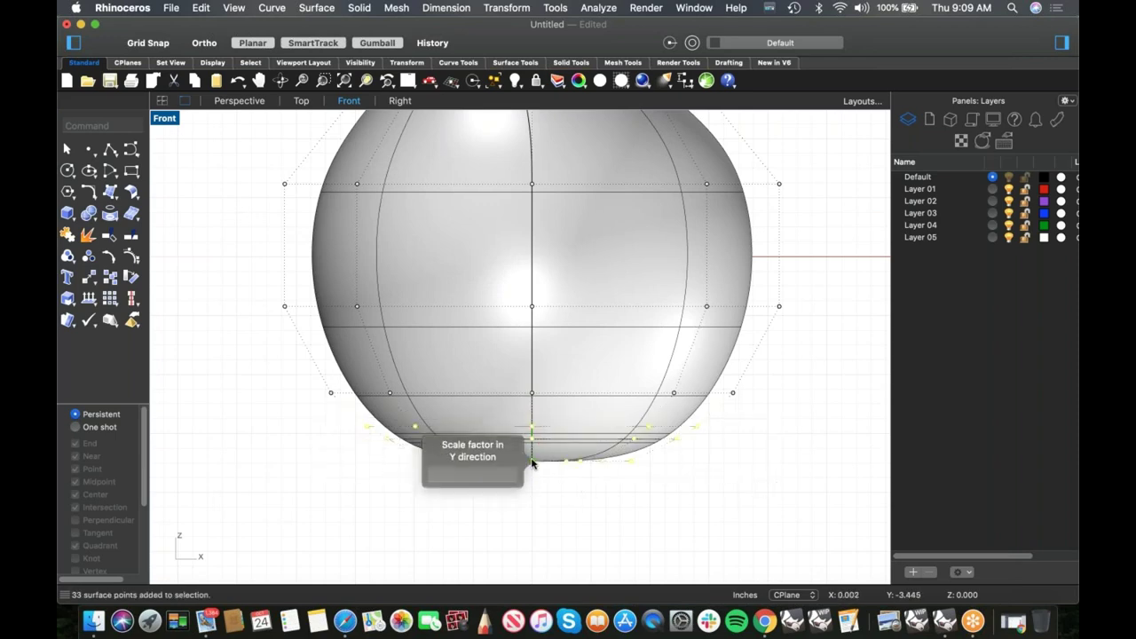
type("0")
key("Return")
right_click_drag(575, 492, 580, 473)
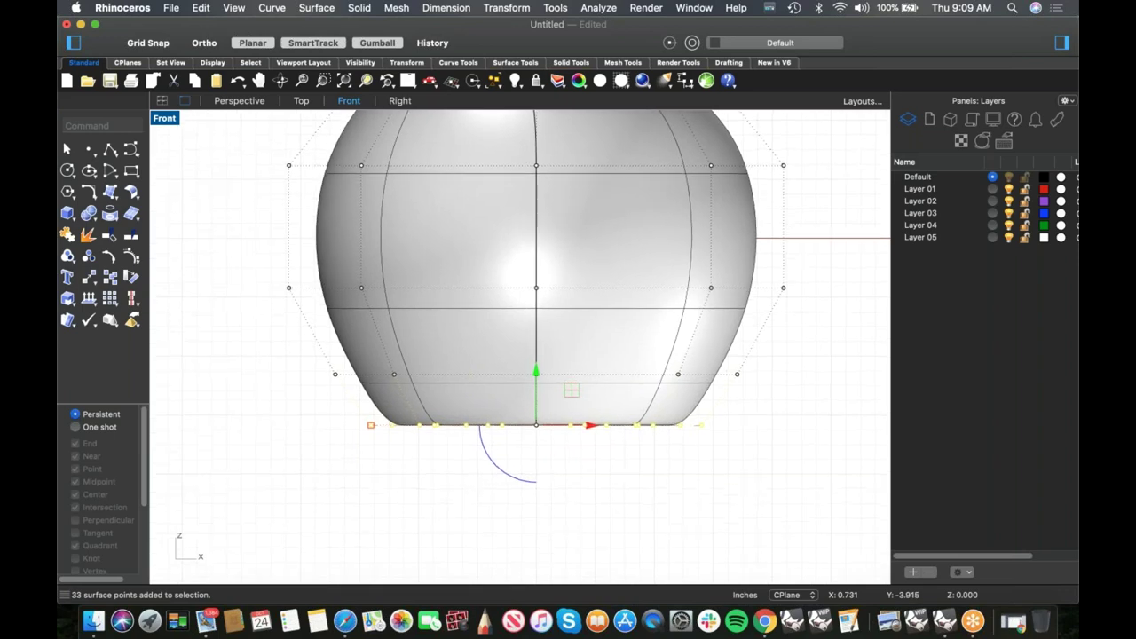
- Select control points on the flattened base edge in the Perspective view and pull them outward to begin flaring the hem
key("Return")
scroll(578, 438, "up", 5)
left_click(454, 393)
right_click_drag(454, 393, 456, 422, "shift")
left_click_drag(468, 445, 598, 420)
scroll(556, 431, "down", 2)
right_click_drag(596, 424, 537, 457, "shift")
left_click_drag(520, 431, 589, 380)
right_click_drag(589, 380, 557, 382)
left_click_drag(556, 369, 416, 435)
left_click(335, 427)
- Pull the hem control points at the back of the base outward toward positive Y to form a long flare
right_click_drag(335, 426, 557, 469)
right_click_drag(401, 479, 329, 463)
scroll(508, 457, "up", 4)
left_click_drag(332, 461, 435, 389)
left_click_drag(364, 362, 186, 399)
scroll(293, 398, "down", 8)
right_click_drag(484, 447, 618, 400)
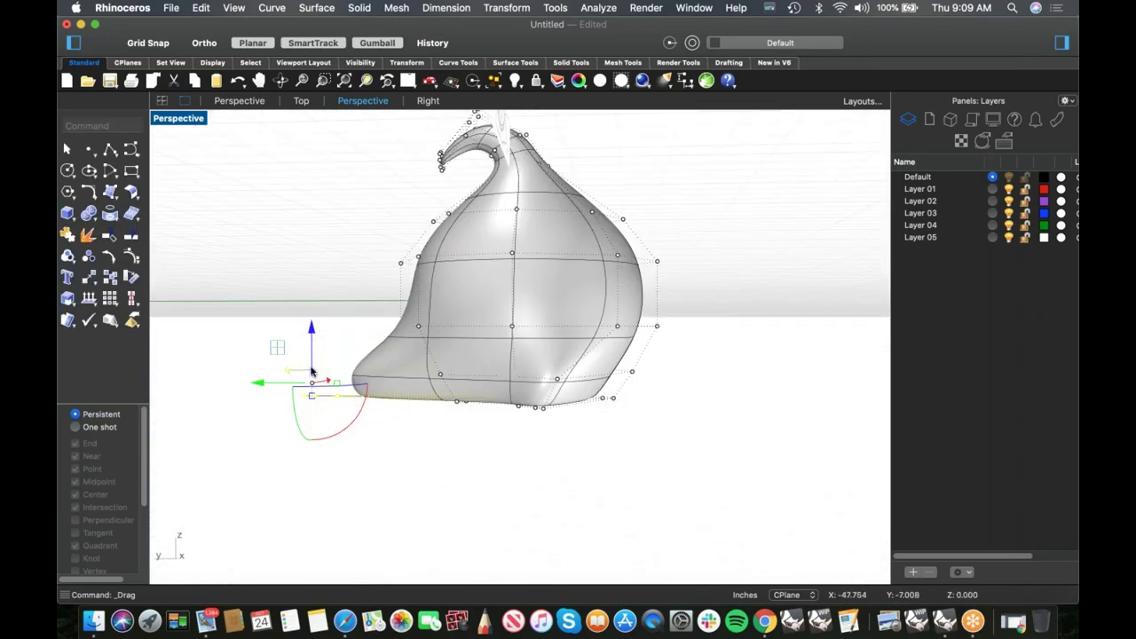
mouse_move(471, 446)
right_mouse_down()
mouse_move(510, 446)
mouse_move(371, 465)
mouse_move(533, 464)
right_mouse_up()
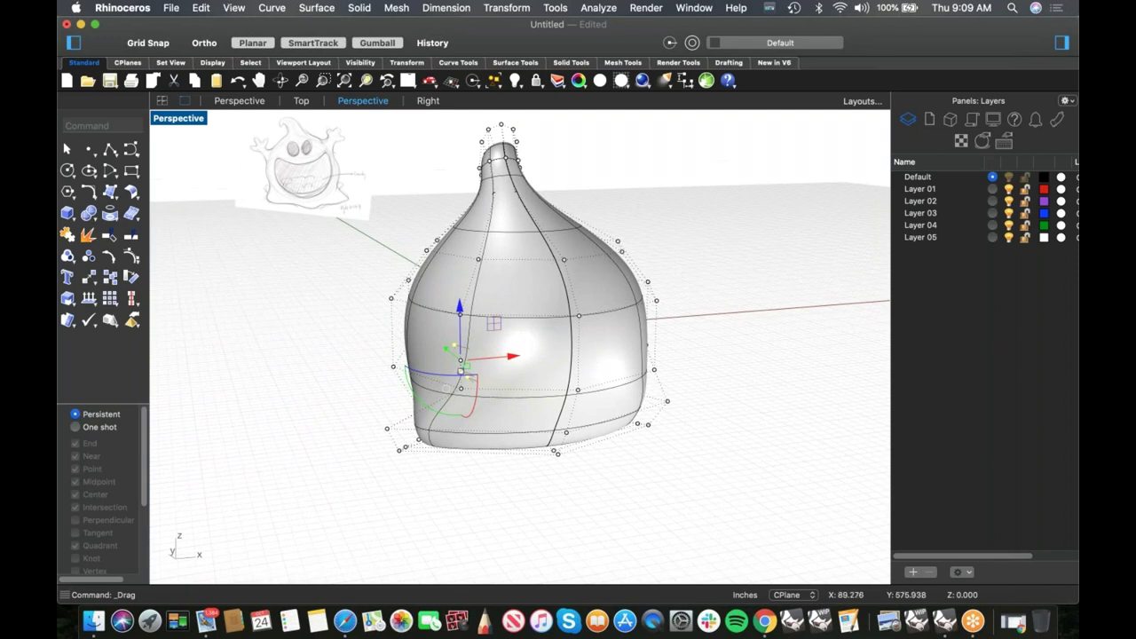
- Insert extra knots in the V direction on the front and side of the lower body
left_click(200, 8)
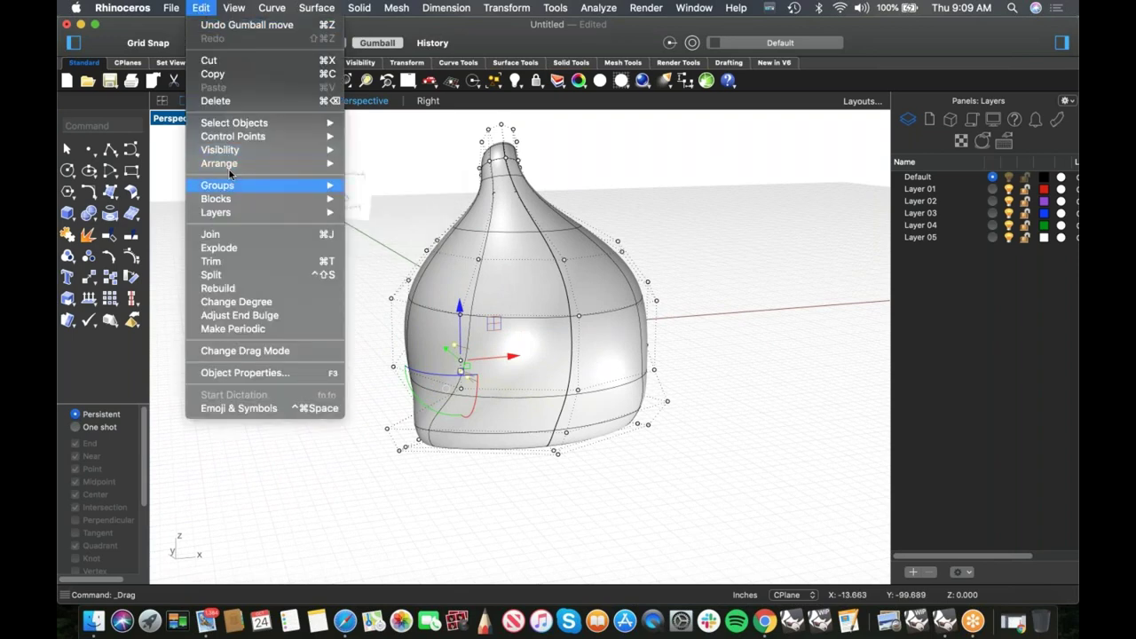
mouse_move(248, 140)
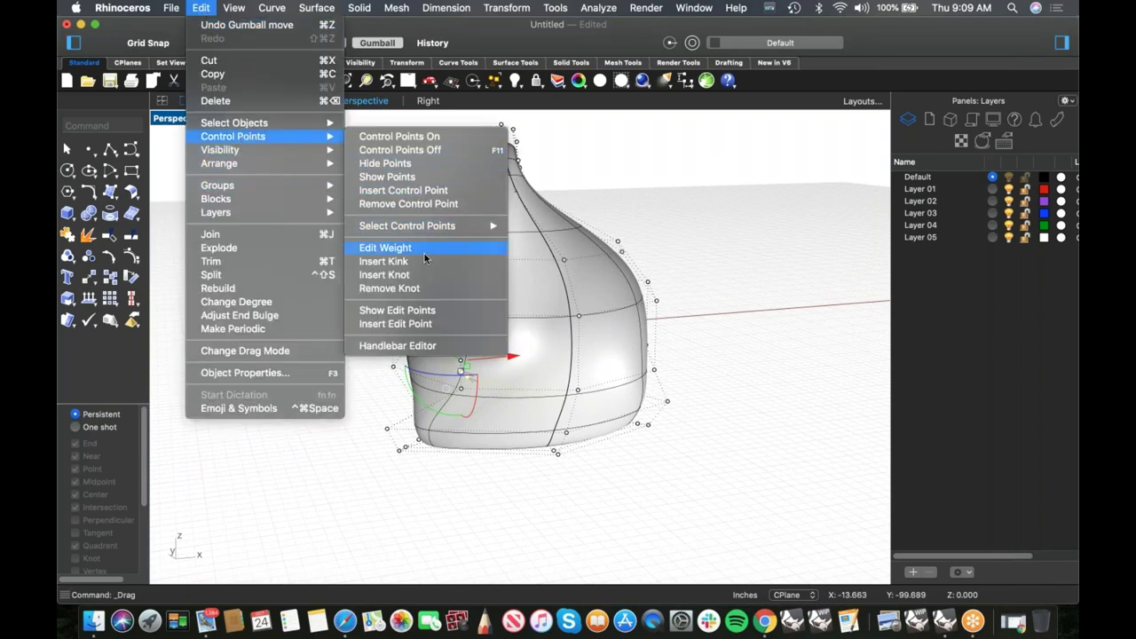
left_click(418, 281)
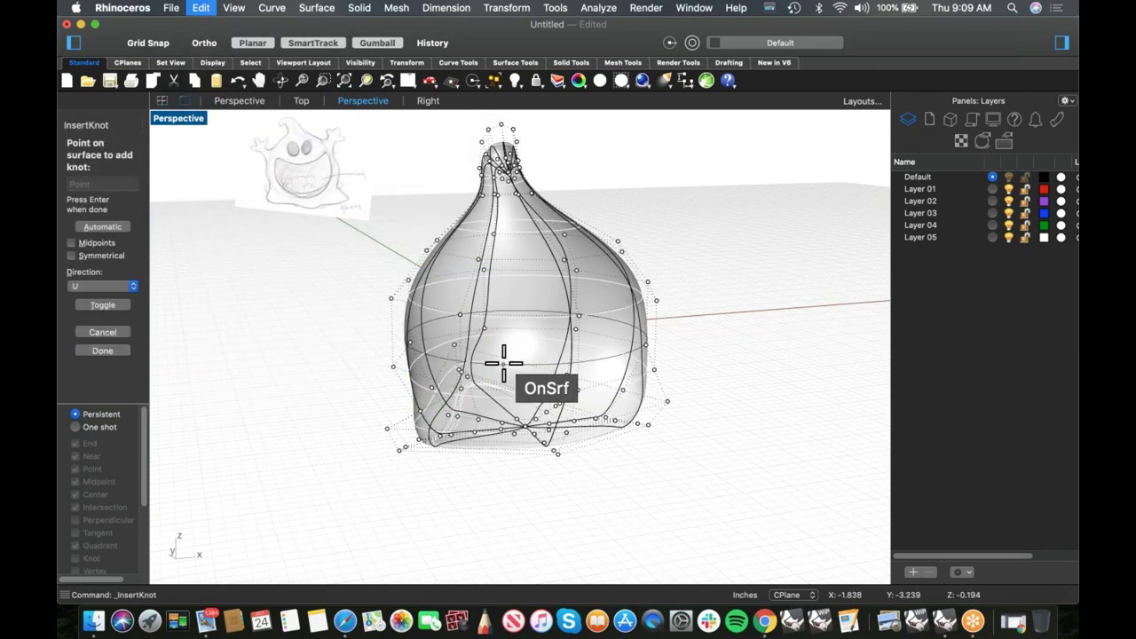
type("t")
key("Return")
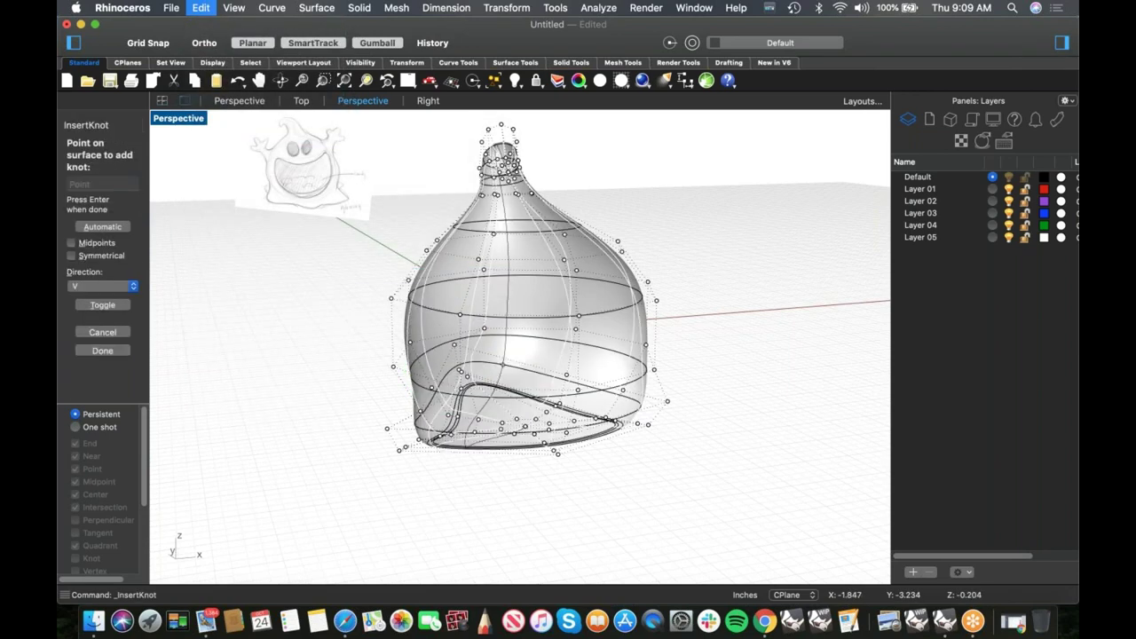
right_click_drag(531, 368, 531, 453)
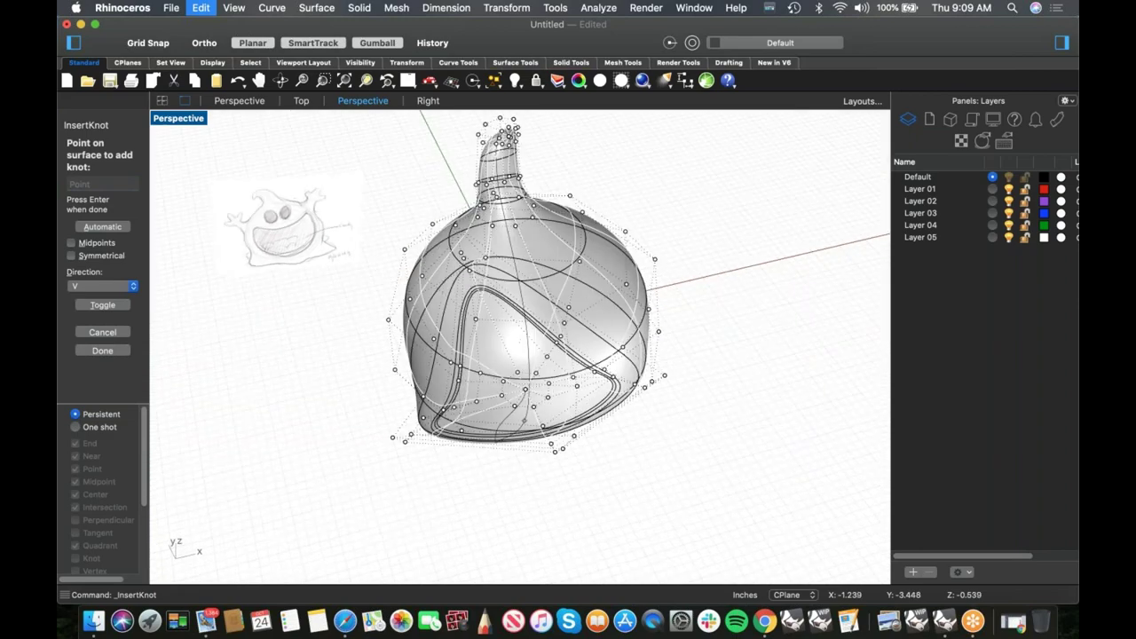
left_click(510, 419)
left_click(512, 422)
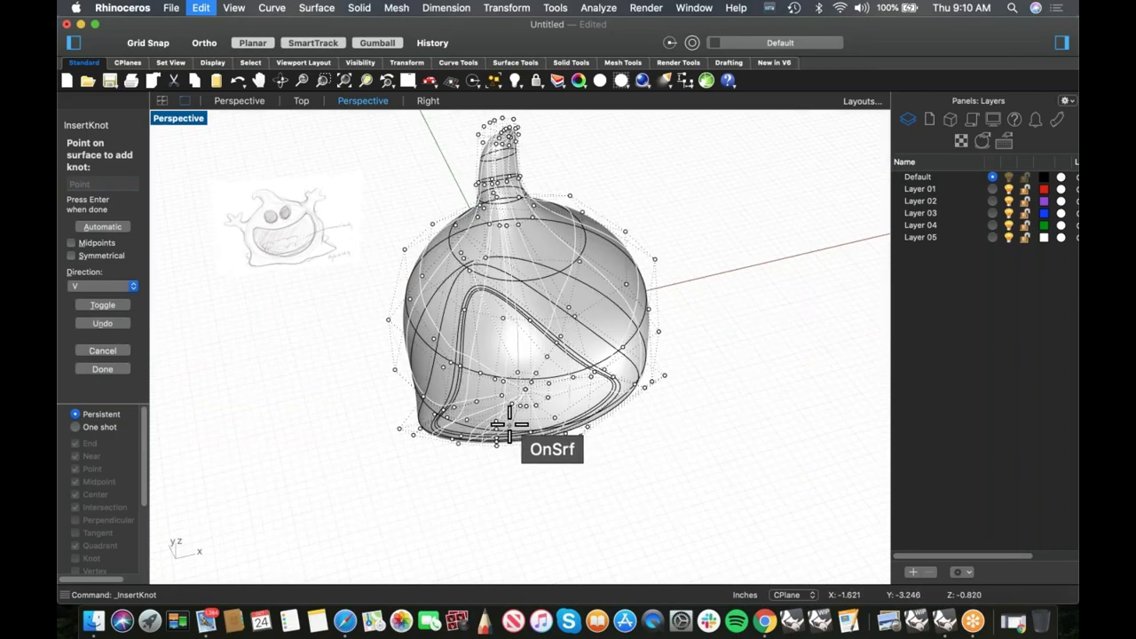
mouse_move(509, 425)
right_mouse_down()
mouse_move(465, 429)
mouse_move(522, 437)
right_mouse_up()
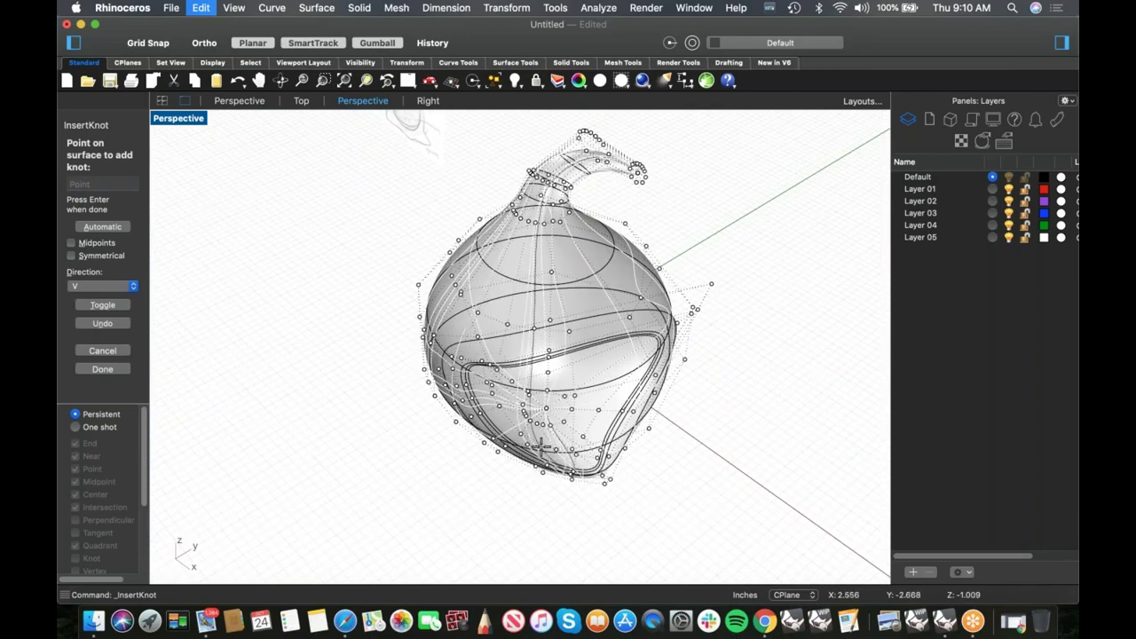
right_click_drag(543, 448, 522, 454)
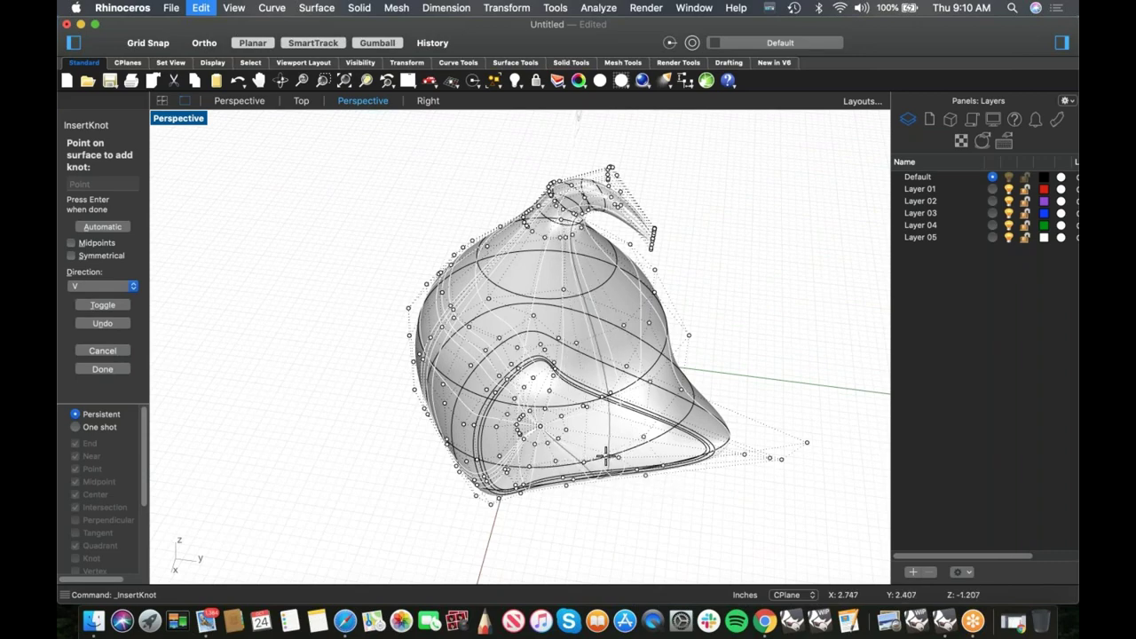
key("Escape")
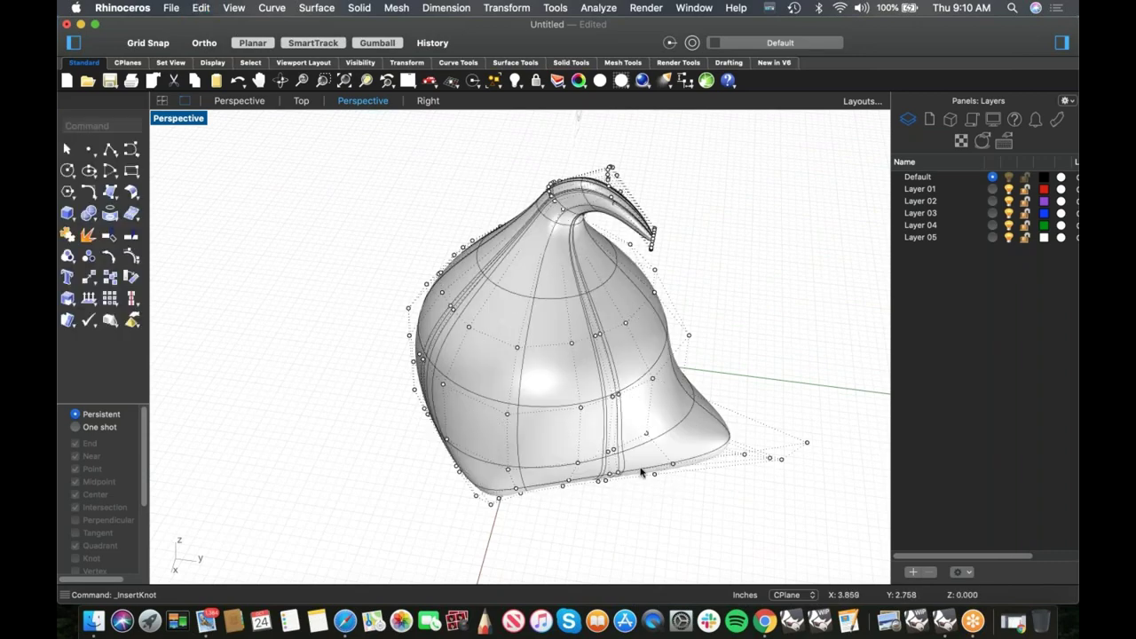
- Insert two more V-direction knots on the back of the body beside the rear flare
right_click_drag(680, 488, 594, 487)
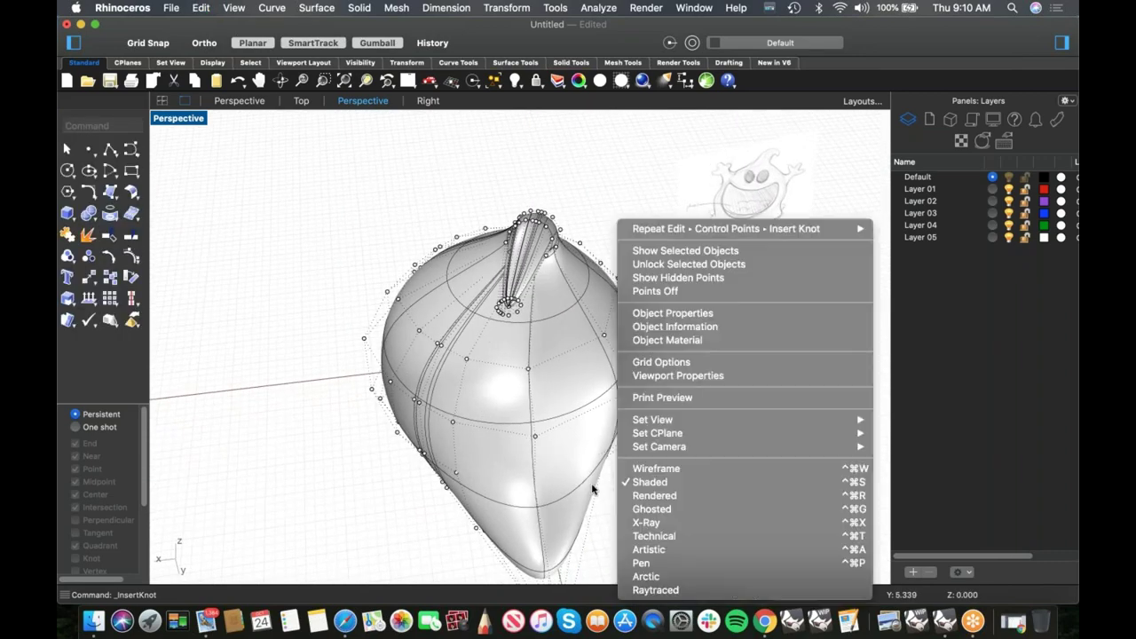
left_click(710, 229)
right_click_drag(710, 230, 527, 462)
left_click(523, 463)
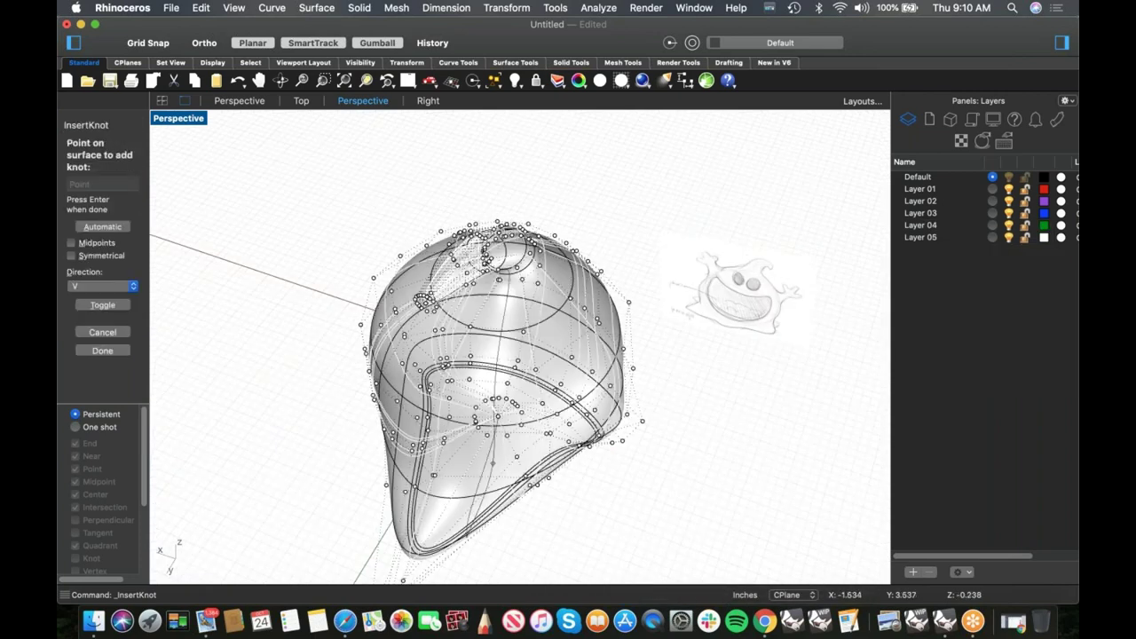
left_click(514, 462)
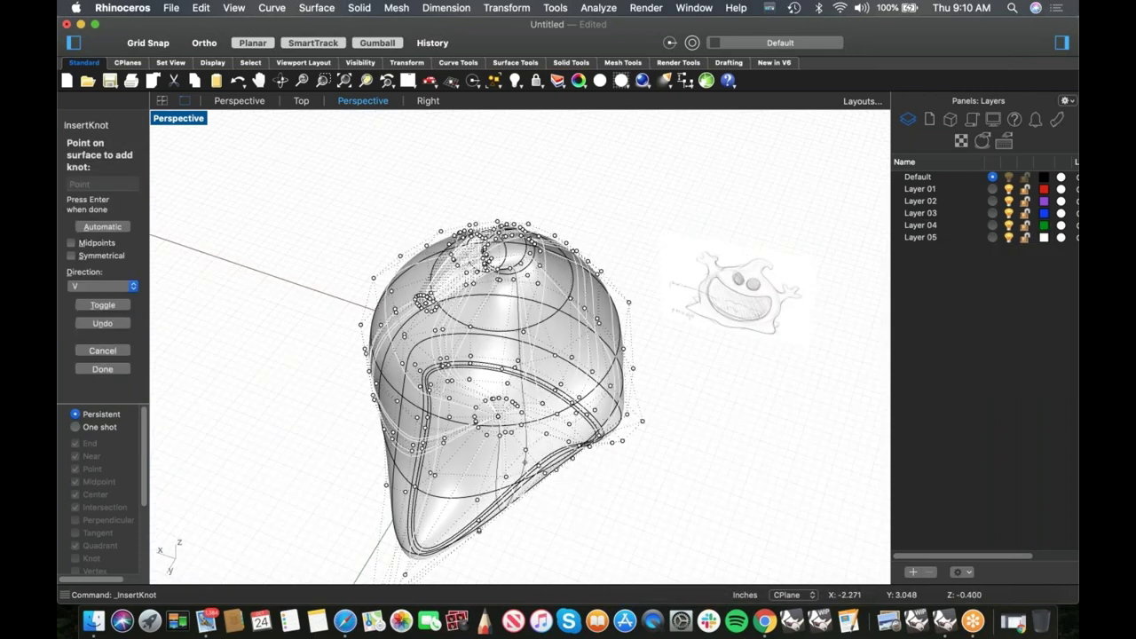
right_click(508, 490)
- Select small groups of hem control points near the new knots and reposition them to shape additional folds
right_click_drag(702, 434, 535, 458)
scroll(535, 459, "up", 5)
left_click_drag(500, 463, 592, 404)
right_click_drag(592, 404, 565, 464)
left_click_drag(488, 435, 469, 524)
key("Escape")
right_click_drag(451, 426, 509, 448)
left_click_drag(546, 398, 547, 400)
right_click_drag(556, 457, 530, 474)
left_click_drag(507, 426, 536, 476)
left_click(419, 480)
- Select the six closely spaced hem control points beside the front corner and move them horizontally outward
right_click_drag(418, 480, 613, 410)
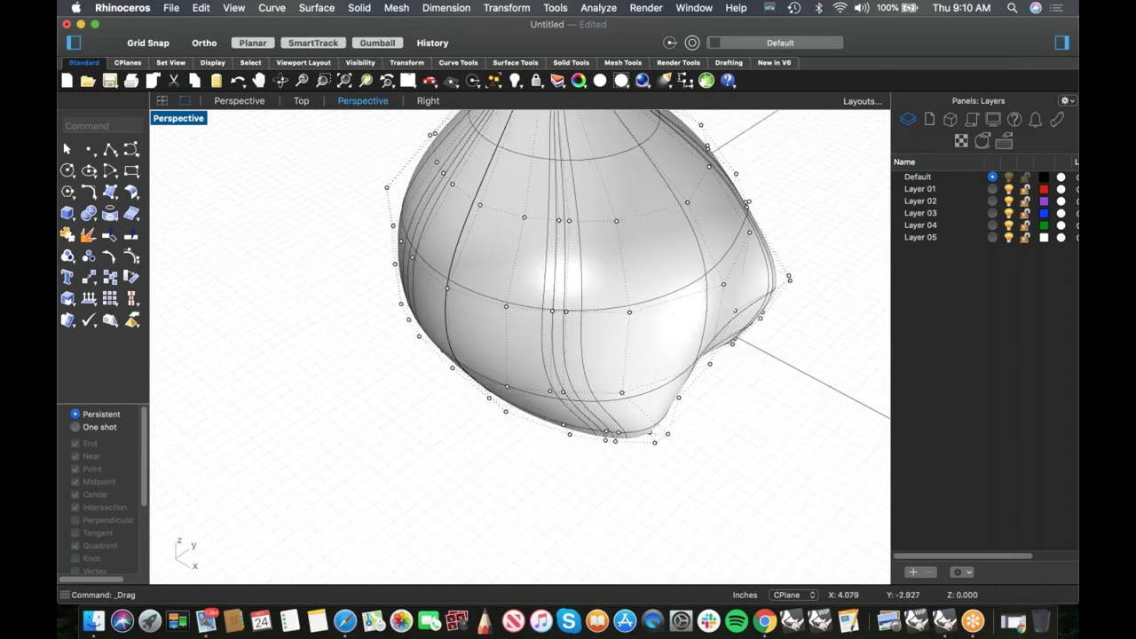
scroll(619, 449, "up", 5)
left_click_drag(661, 405, 661, 401)
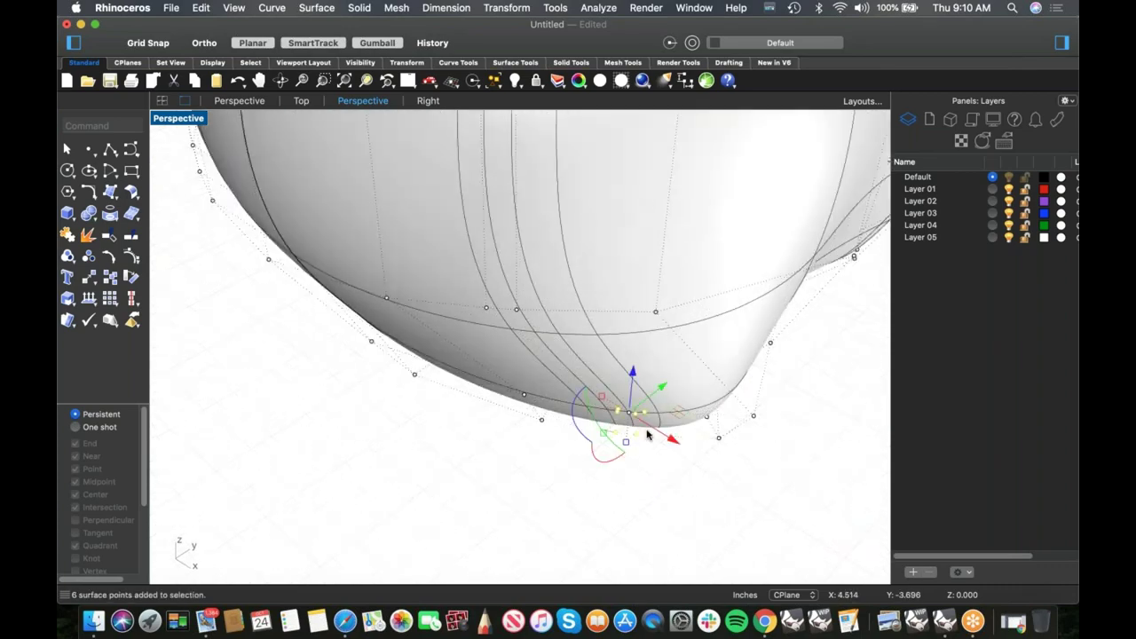
scroll(621, 451, "down", 5)
left_click_drag(593, 444, 570, 457)
left_click(446, 437)
- Move the hem control points at the corner on the negative X side outward to sharpen that fold
scroll(447, 437, "down", 5)
right_click_drag(457, 435, 649, 410)
scroll(509, 398, "up", 5)
right_click_drag(385, 427, 410, 449)
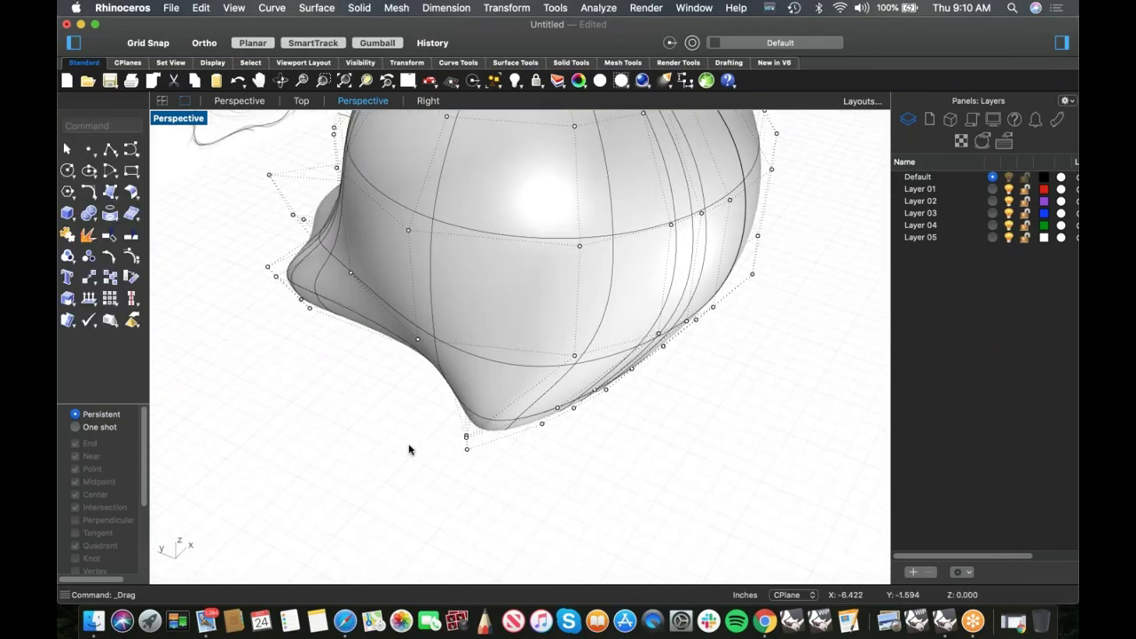
left_click_drag(519, 421, 474, 442)
left_click(645, 481)
- Select the control points on the front edge of the hem and pull them forward toward negative Y
right_click_drag(634, 474, 505, 451)
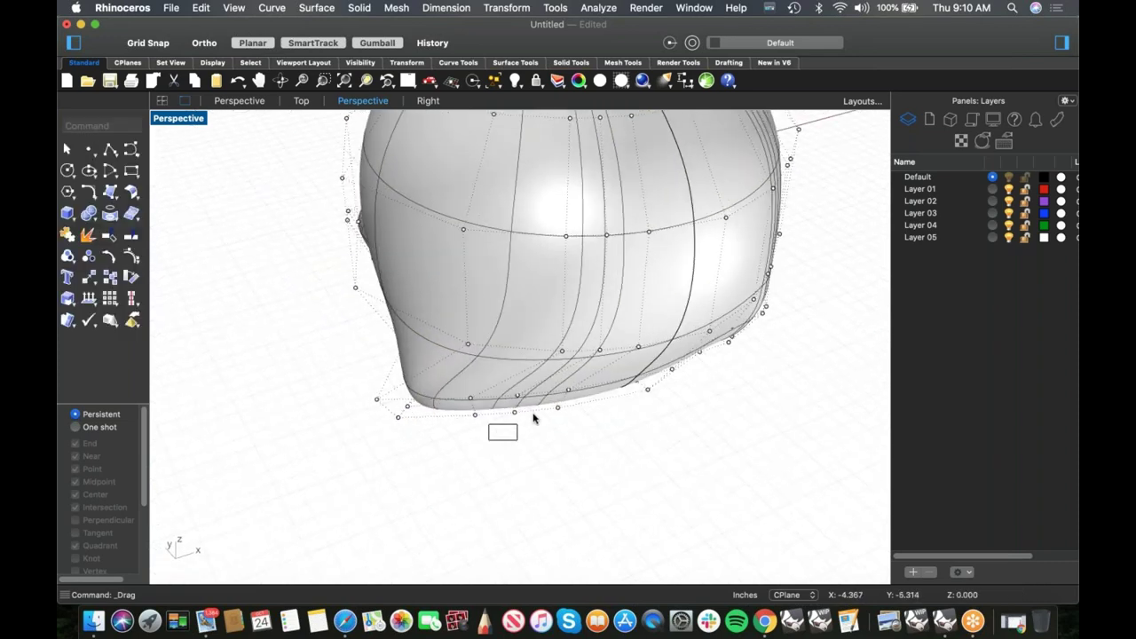
left_click_drag(582, 386, 581, 385)
right_click_drag(581, 385, 533, 437)
left_click_drag(525, 399, 542, 456)
right_click_drag(542, 456, 501, 457)
left_click(580, 457)
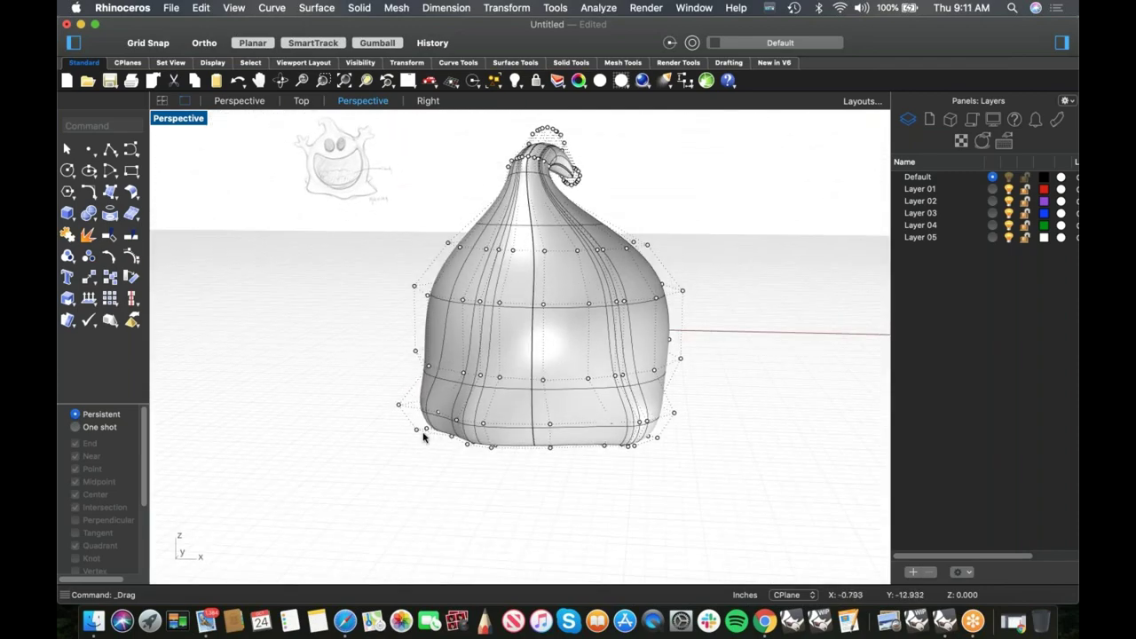
- Select the hem control points at the negative X side and pull them outward along X into a pointed flare
scroll(421, 433, "up", 6)
left_click_drag(451, 444, 285, 421)
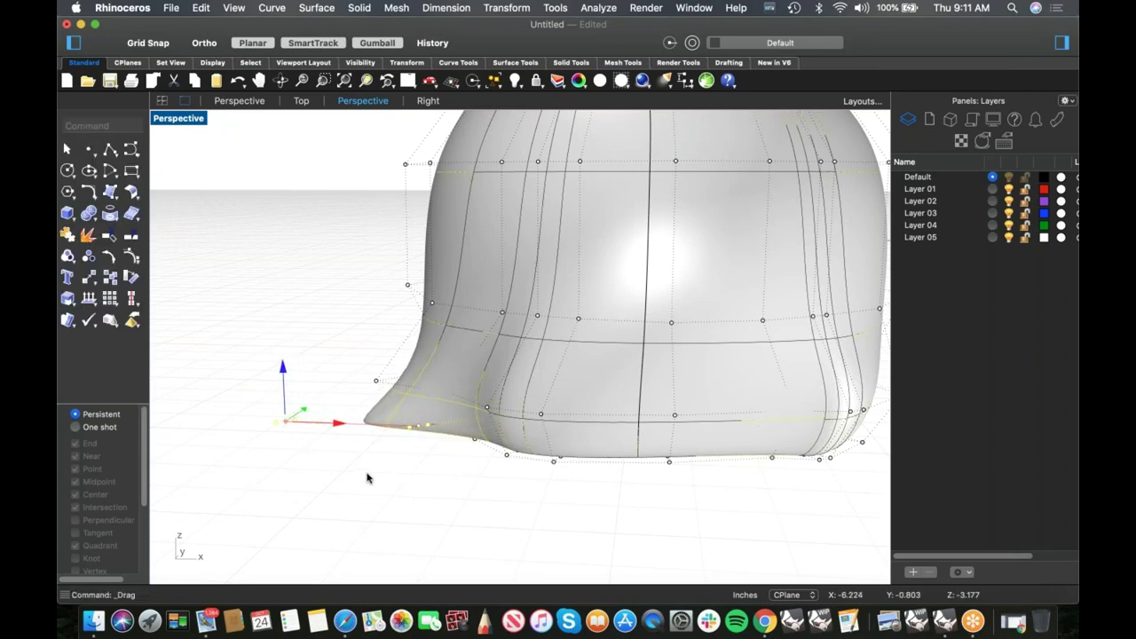
left_click(367, 478)
- Select the hem control points at the positive X side and pull them outward along X into a matching flare
scroll(437, 460, "down", 2)
right_click_drag(550, 464, 500, 466, "shift")
right_click_drag(707, 477, 679, 483)
left_click_drag(734, 434, 737, 428)
right_click_drag(709, 483, 734, 475)
left_click_drag(706, 430, 799, 435)
- Pull the single hem control point on the front edge forward toward negative Y to form a front fold
right_click_drag(703, 475, 569, 488)
scroll(569, 488, "up", 3)
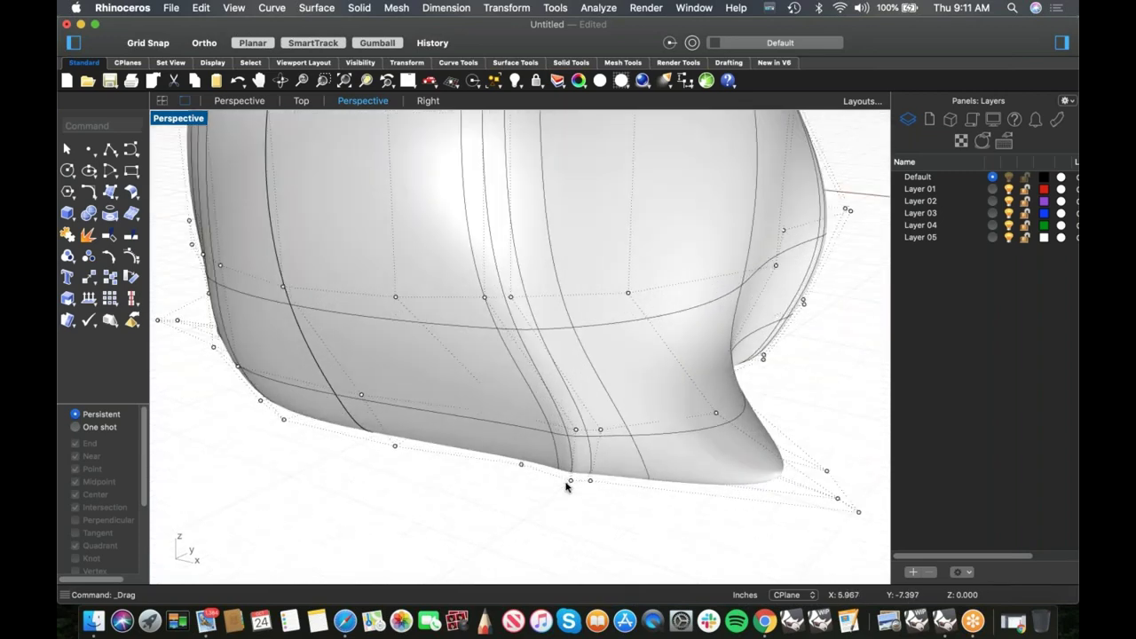
left_click(522, 465)
left_click_drag(522, 465, 503, 472)
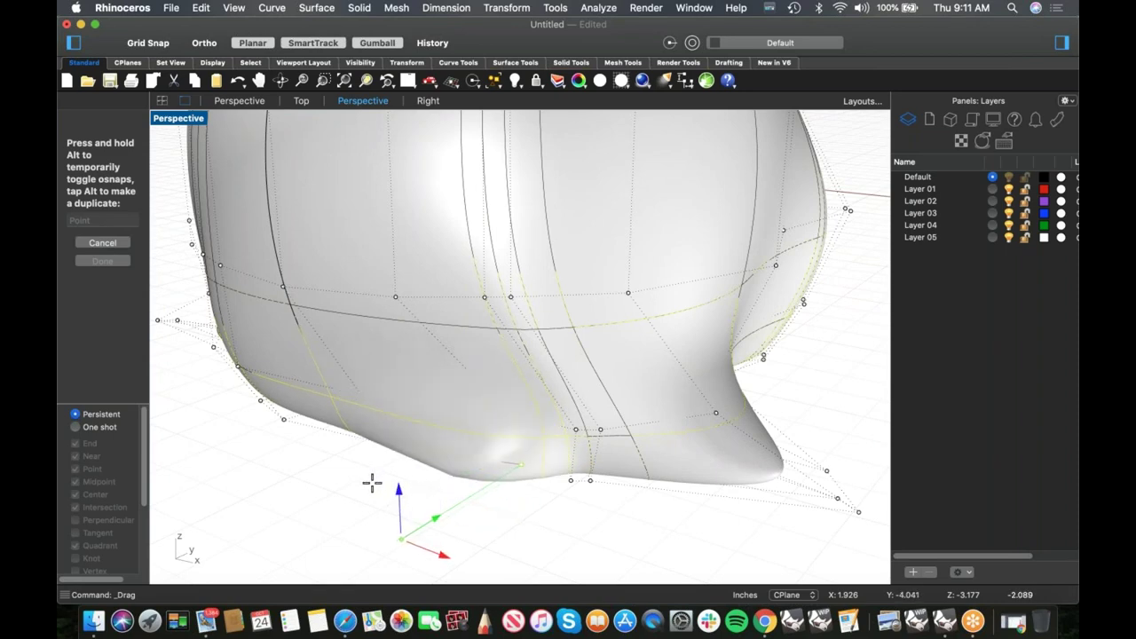
left_click_drag(372, 483, 372, 483)
left_click(289, 467)
- Select the neighbouring control point on the front hem and adjust its position beside the front fold
scroll(301, 472, "down", 3)
right_click_drag(314, 475, 449, 501)
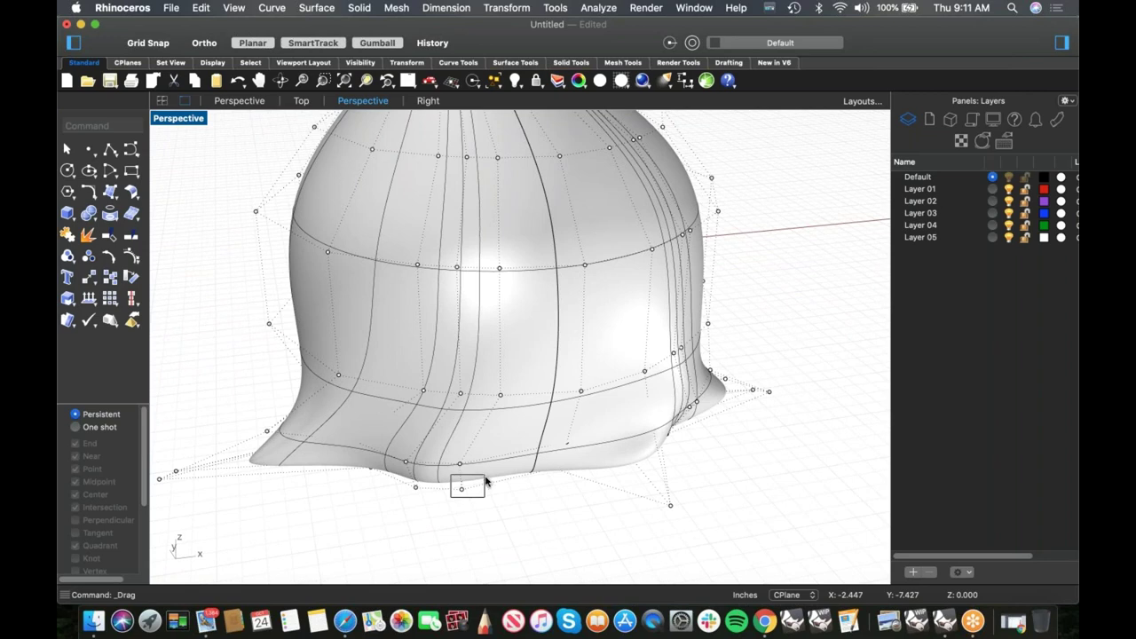
left_click_drag(451, 459, 479, 511)
left_click(586, 502)
- Select the two closely spaced hem control points between the positive X and rear flares and move them
scroll(586, 503, "down", 5)
right_click_drag(586, 503, 458, 533)
scroll(511, 448, "up", 6)
right_click_drag(506, 455, 630, 340)
left_click_drag(678, 383, 679, 387)
right_click_drag(679, 387, 631, 437)
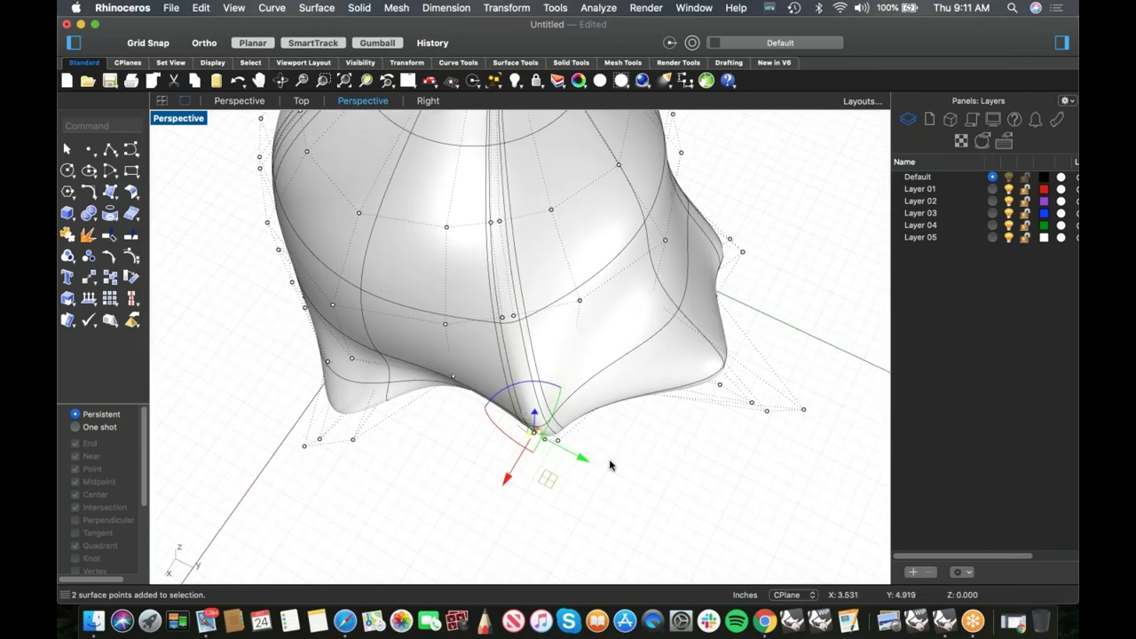
left_click_drag(551, 479, 512, 373)
- Move individual control points at the tip of that same fold horizontally to widen and round it
right_click_drag(603, 472, 538, 190)
right_click_drag(637, 406, 557, 434)
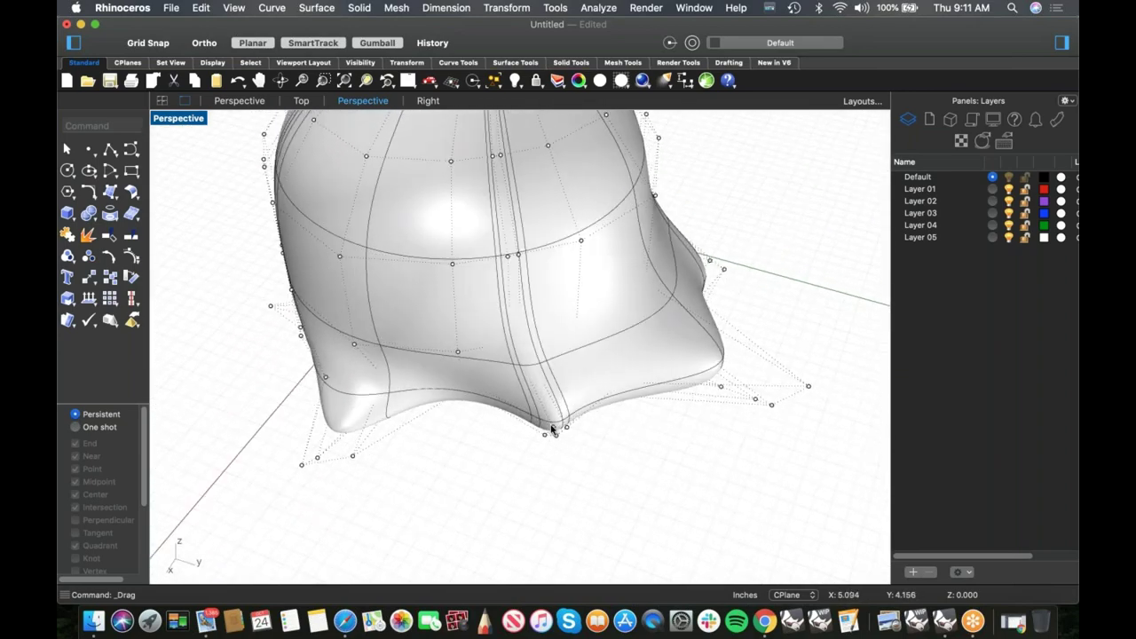
left_click_drag(562, 468, 528, 471)
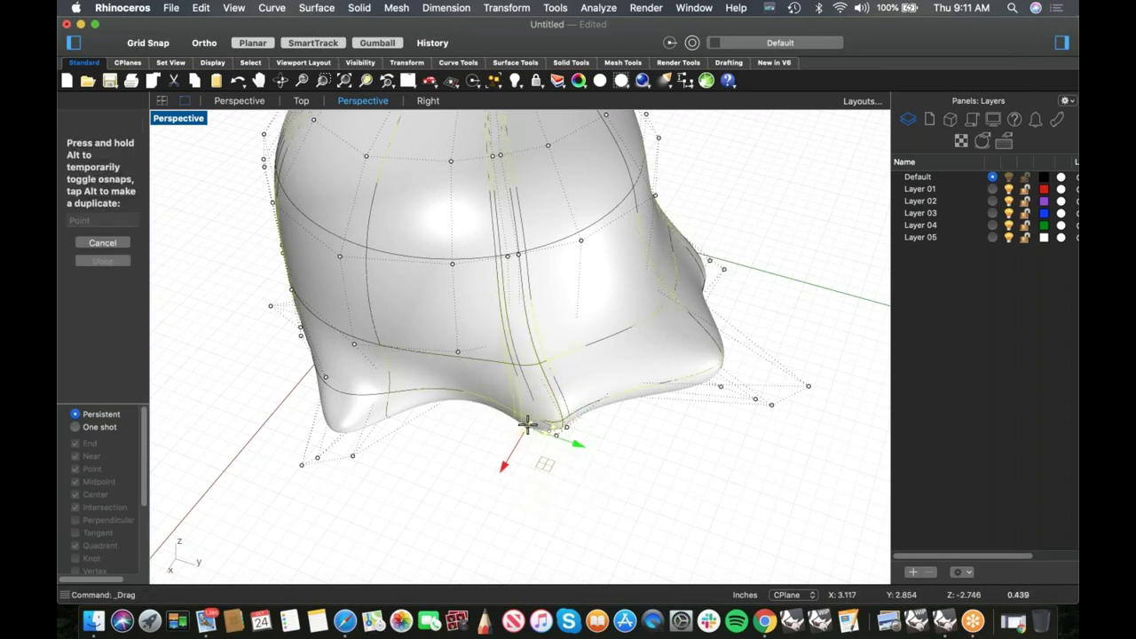
left_click_drag(528, 425, 527, 425)
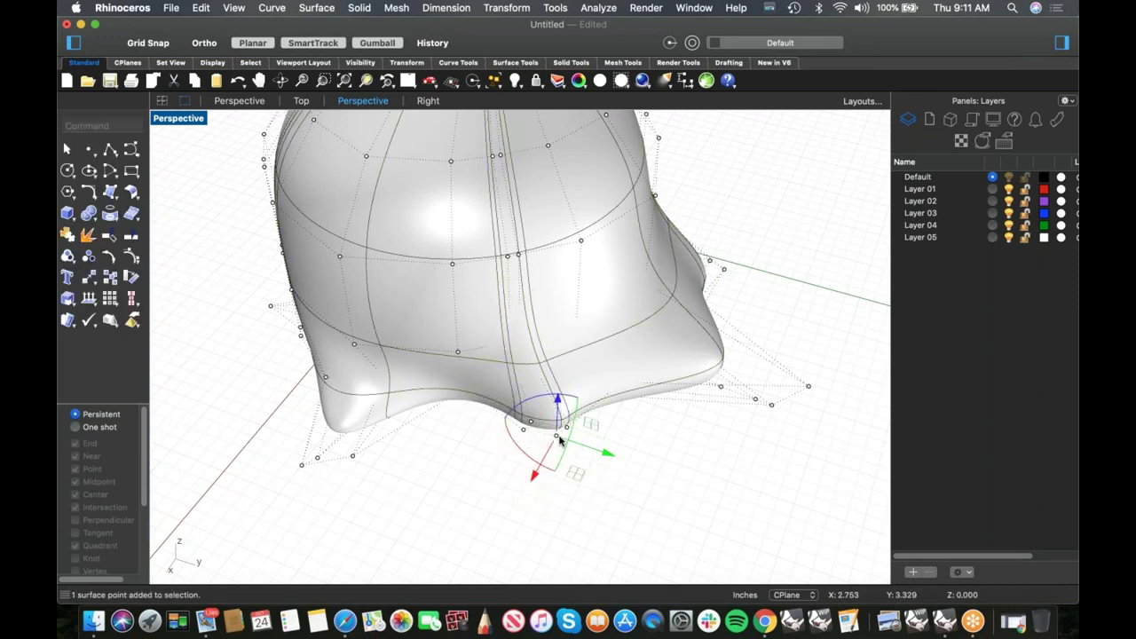
left_click_drag(577, 462, 550, 432)
left_click(594, 462)
- Adjust a further group of hem control points and review the flared base from the front
right_click_drag(497, 425, 730, 389)
left_click_drag(752, 406, 830, 475)
right_click_drag(693, 343, 687, 398)
right_click_drag(604, 374, 586, 393)
- Save the model to the Desktop as ghost.3dm
left_click(174, 8)
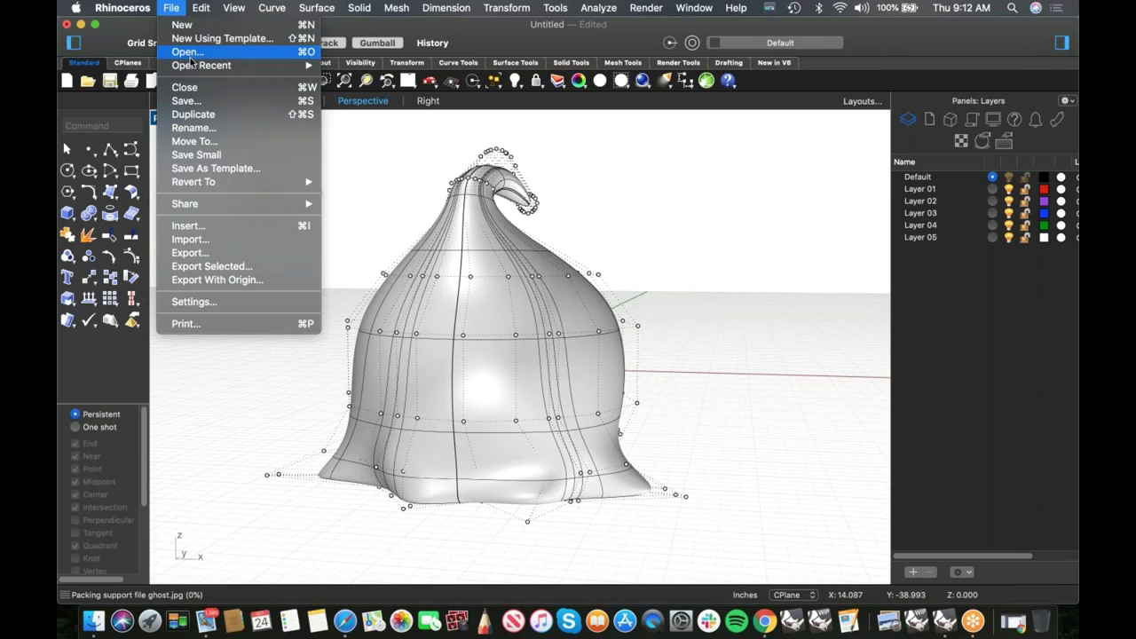
left_click(193, 101)
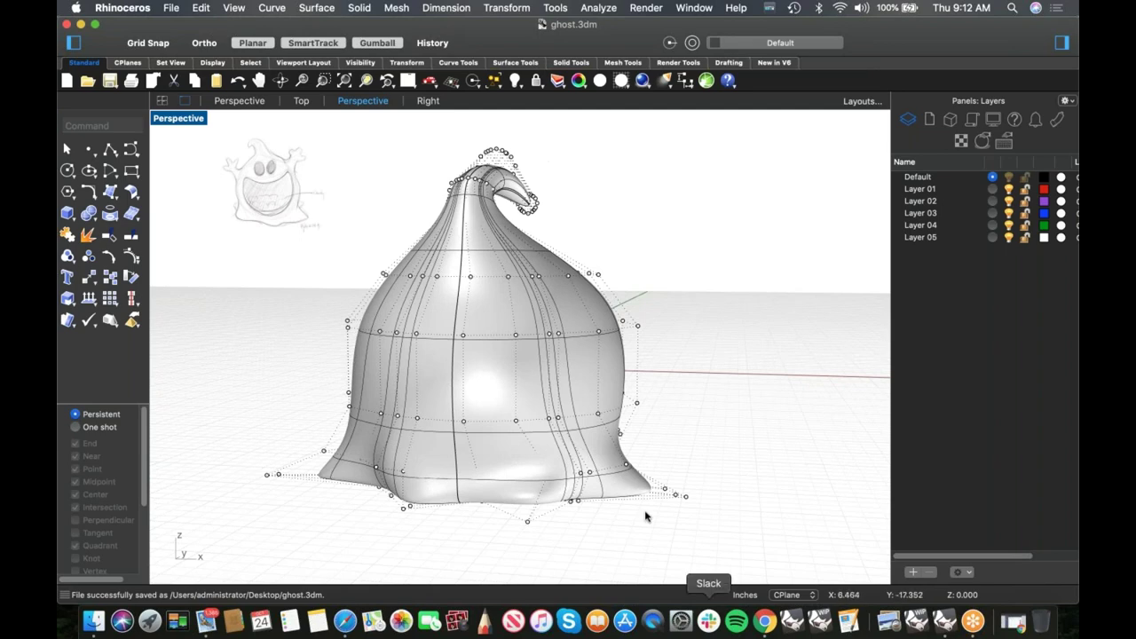
- Examine the ghost body's overall form in perspective, front and right side views
right_click_drag(651, 421, 716, 440, "shift")
right_click_drag(651, 404, 585, 384, "shift")
key("ctrl+F2")
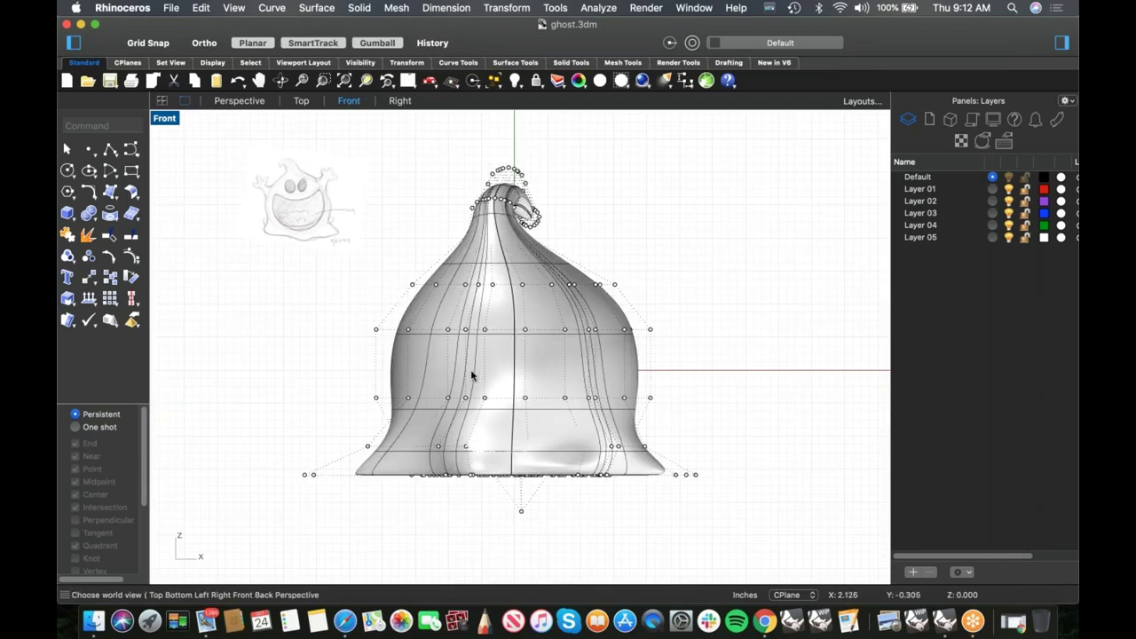
right_click_drag(443, 307, 447, 322)
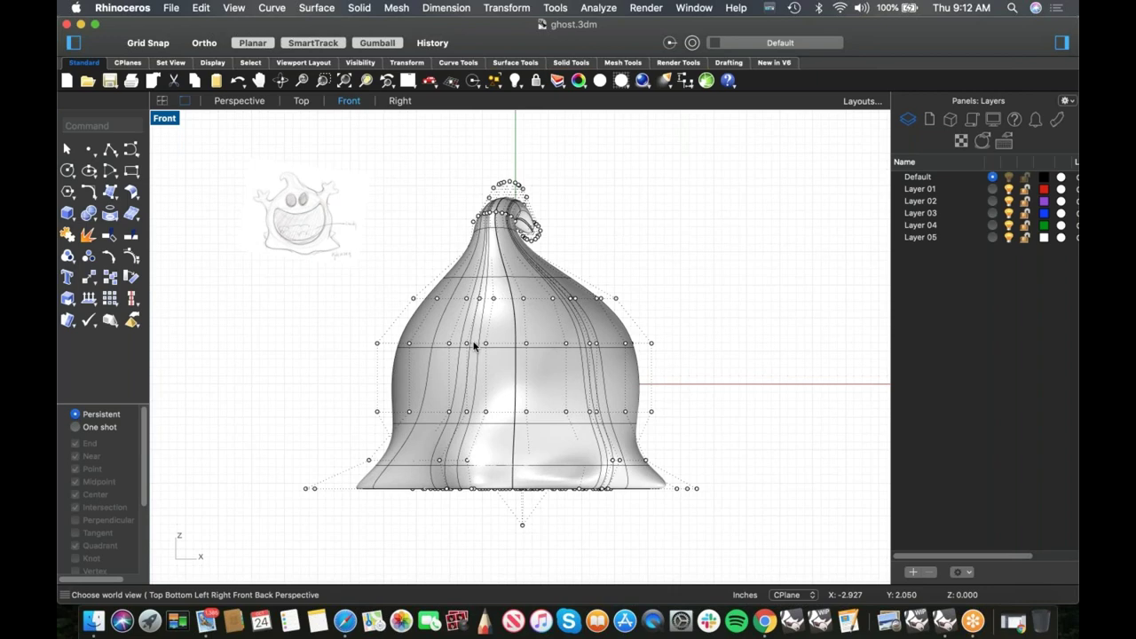
scroll(418, 309, "up", 5)
scroll(426, 304, "down", 2)
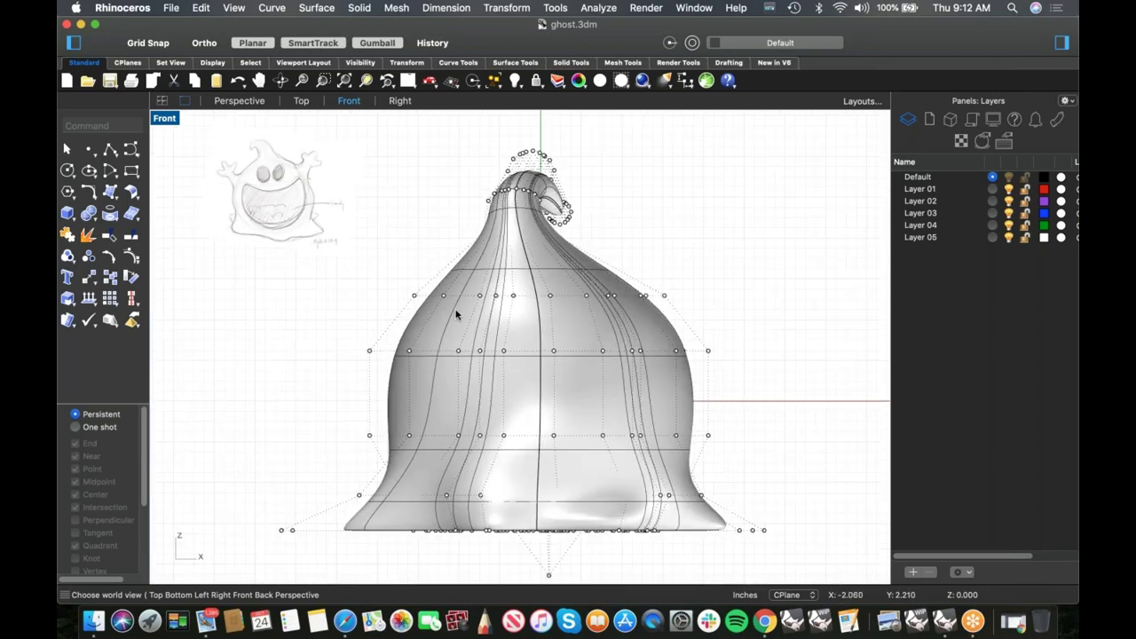
key("ctrl+F3")
right_click_drag(558, 327, 589, 320)
scroll(589, 320, "down", 2)
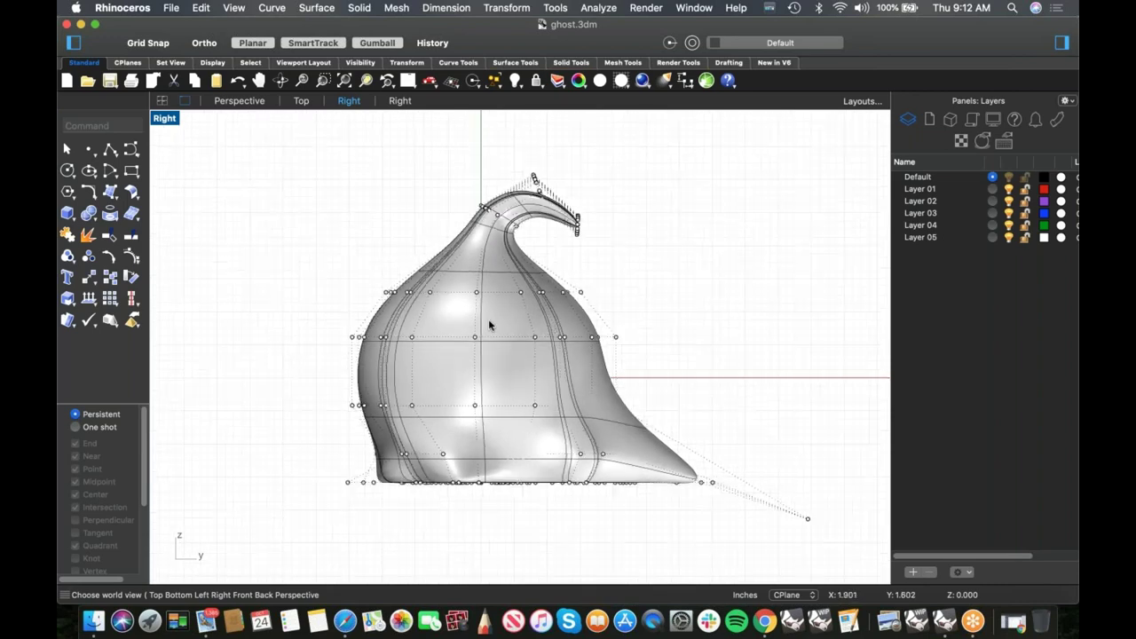
- In the Right view, select all control points above the hem, relocate the gumball toward the body's lower rear and rotate the points backward
left_click_drag(298, 162, 767, 421)
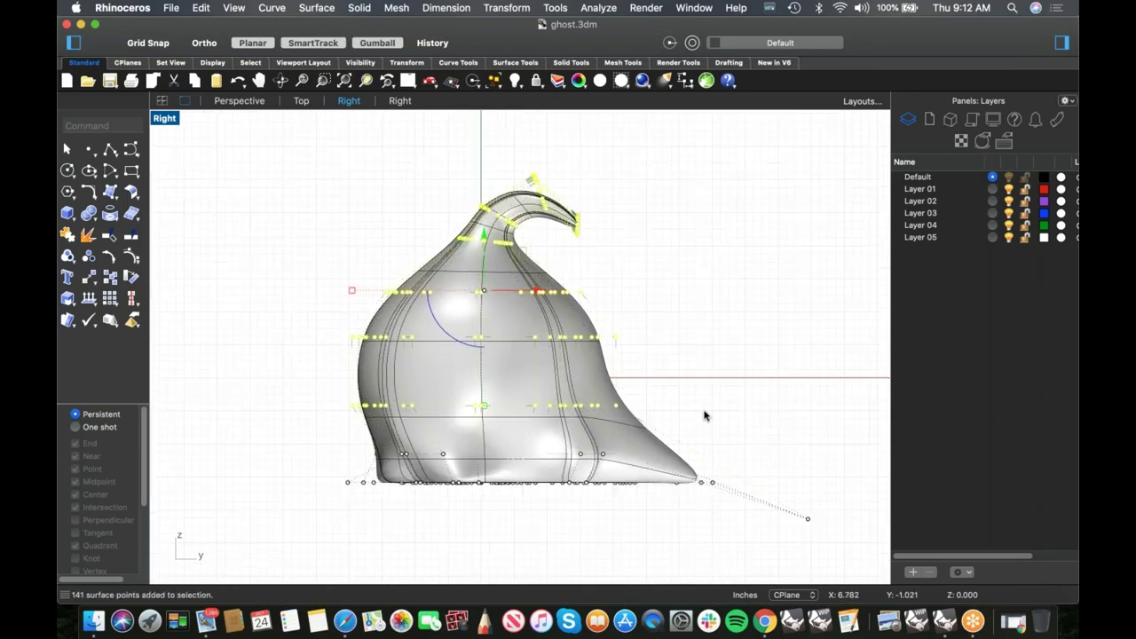
scroll(436, 246, "up", 4)
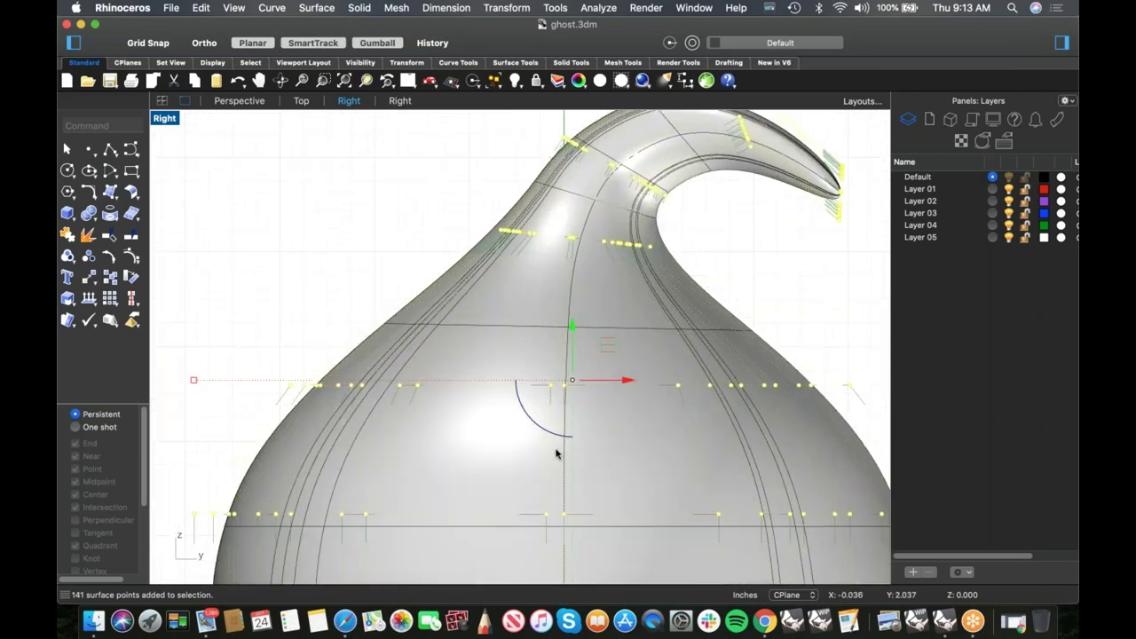
scroll(555, 409, "up", 2)
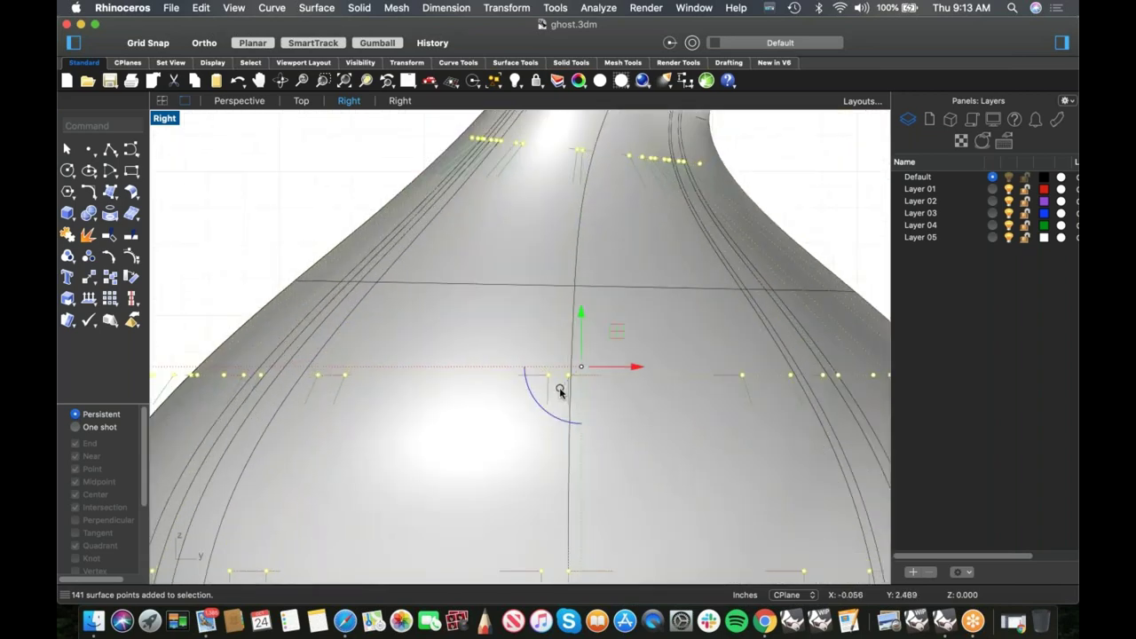
left_click(560, 390)
left_click(621, 401)
scroll(568, 406, "down", 5)
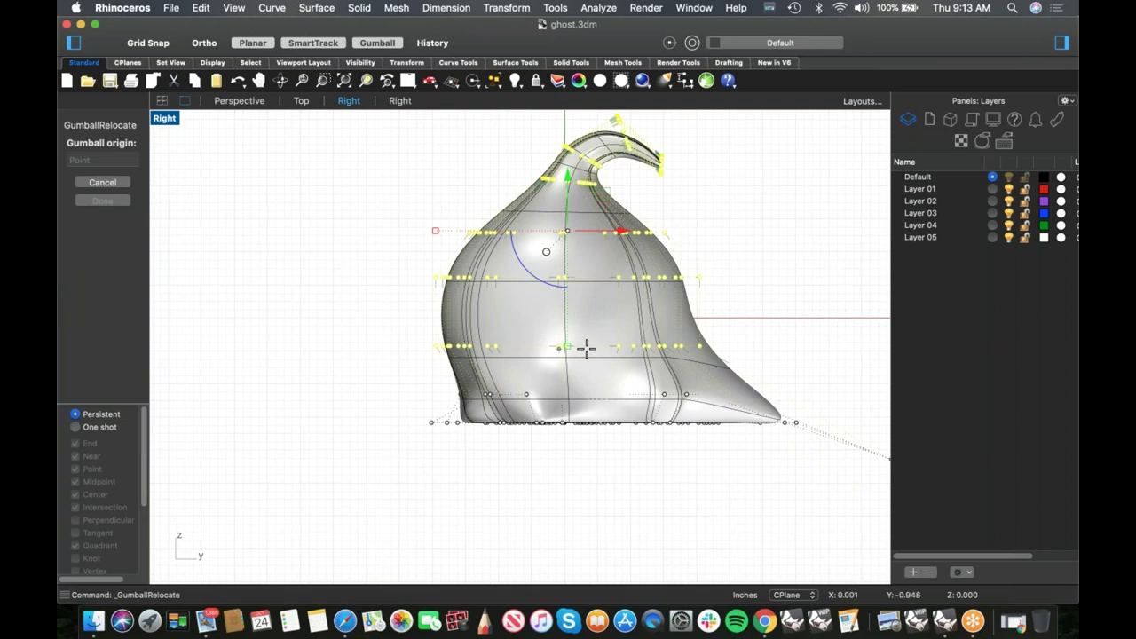
left_click(632, 347)
key("Return")
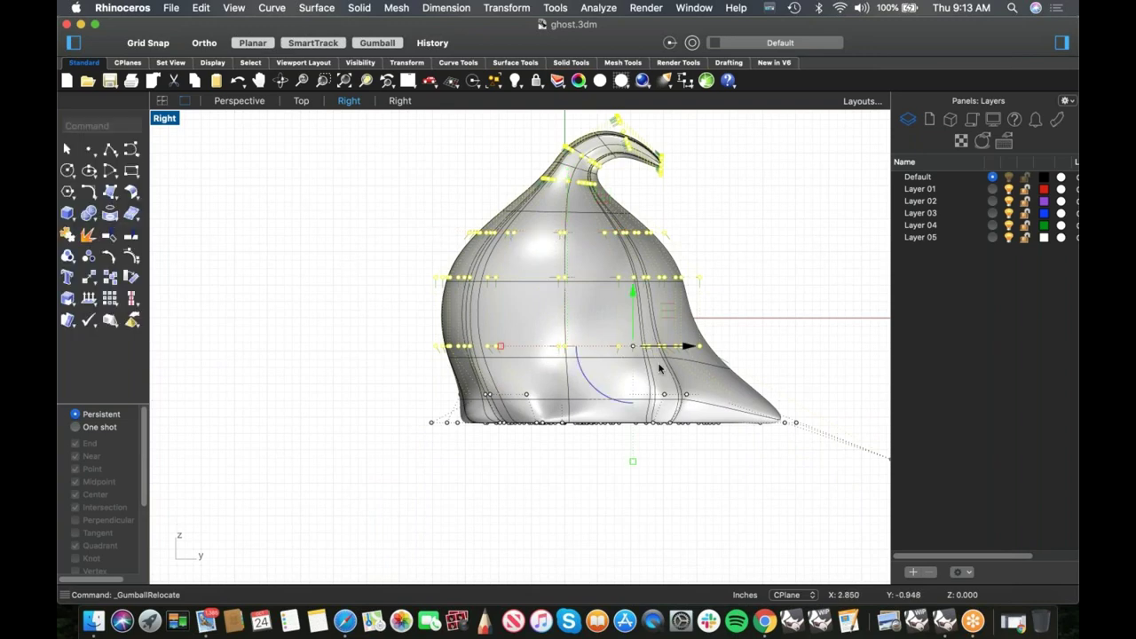
mouse_move(632, 402)
left_mouse_down()
mouse_move(593, 383)
mouse_move(658, 395)
mouse_move(629, 400)
mouse_move(609, 388)
mouse_move(614, 406)
left_mouse_up()
left_click(403, 433)
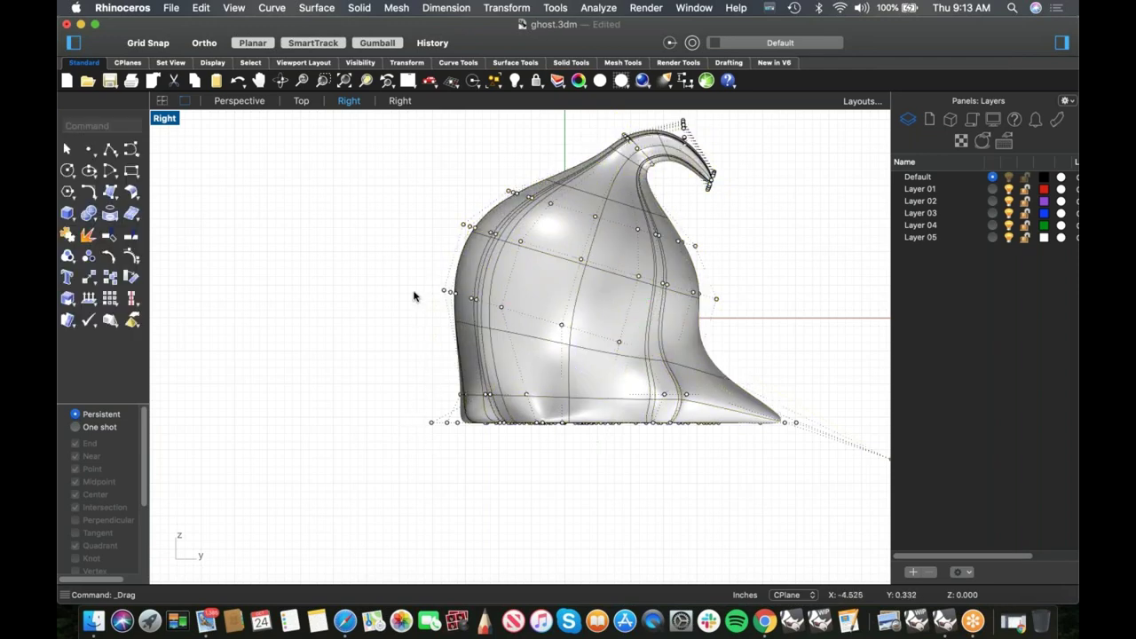
- Move the front-side control points of the body's lower middle row downward in the Right view
left_click_drag(520, 328, 520, 325)
left_click_drag(508, 269, 503, 311)
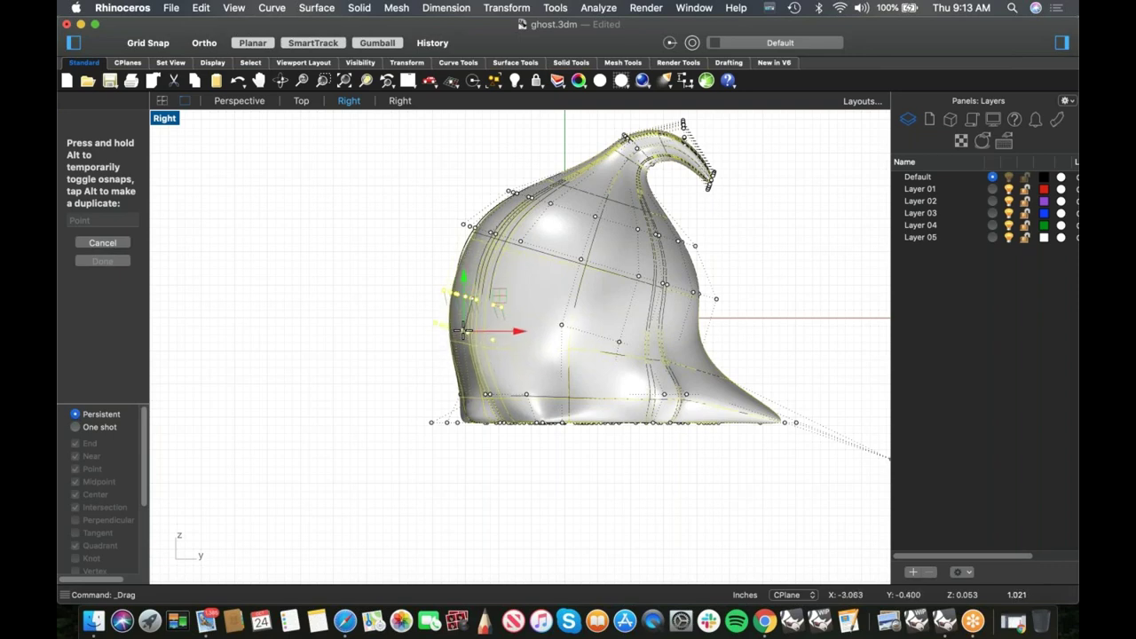
left_click_drag(463, 330, 464, 331)
mouse_move(404, 378)
right_mouse_down()
mouse_move(403, 413)
mouse_move(512, 350)
mouse_move(453, 353)
mouse_move(386, 404)
mouse_move(352, 364)
mouse_move(414, 381)
mouse_move(404, 380)
right_mouse_up()
left_click(395, 441)
- In the Perspective view, pull the control point at the middle of the front hem outward
scroll(399, 427, "down", 2)
key("ctrl+super+p")
right_click_drag(673, 372, 654, 442)
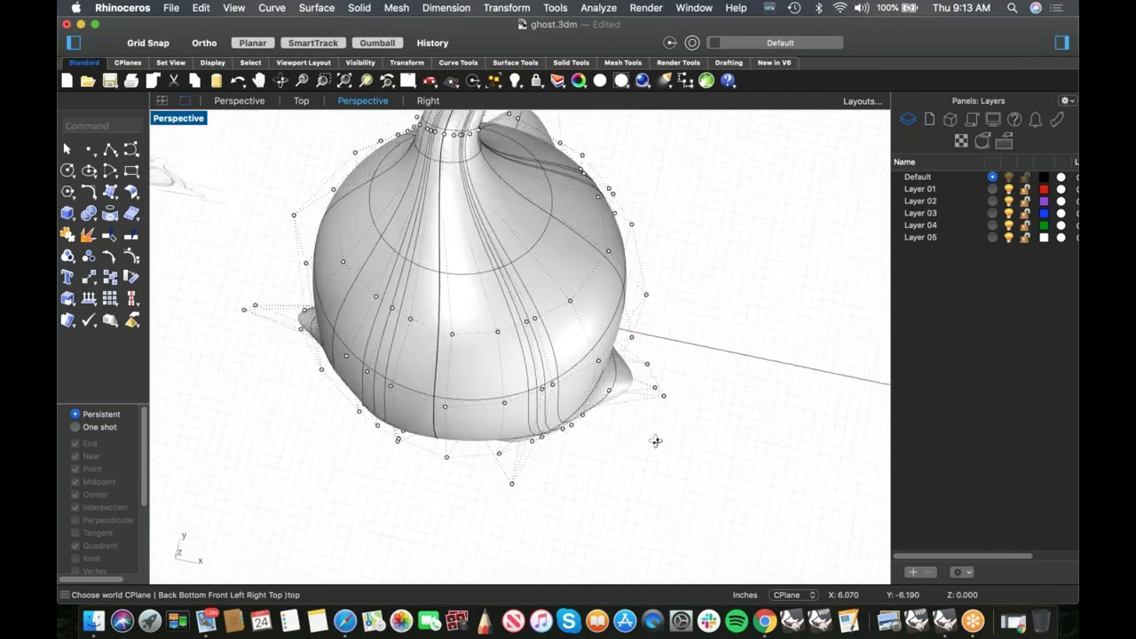
left_click(451, 456)
left_click_drag(462, 413, 452, 472)
left_click(602, 496)
- Compare the ghost body in the Front view with the arms, hands and mouth of the reference sketch
right_click_drag(603, 498, 679, 430)
right_click_drag(604, 400, 665, 402)
key("ctrl+F2")
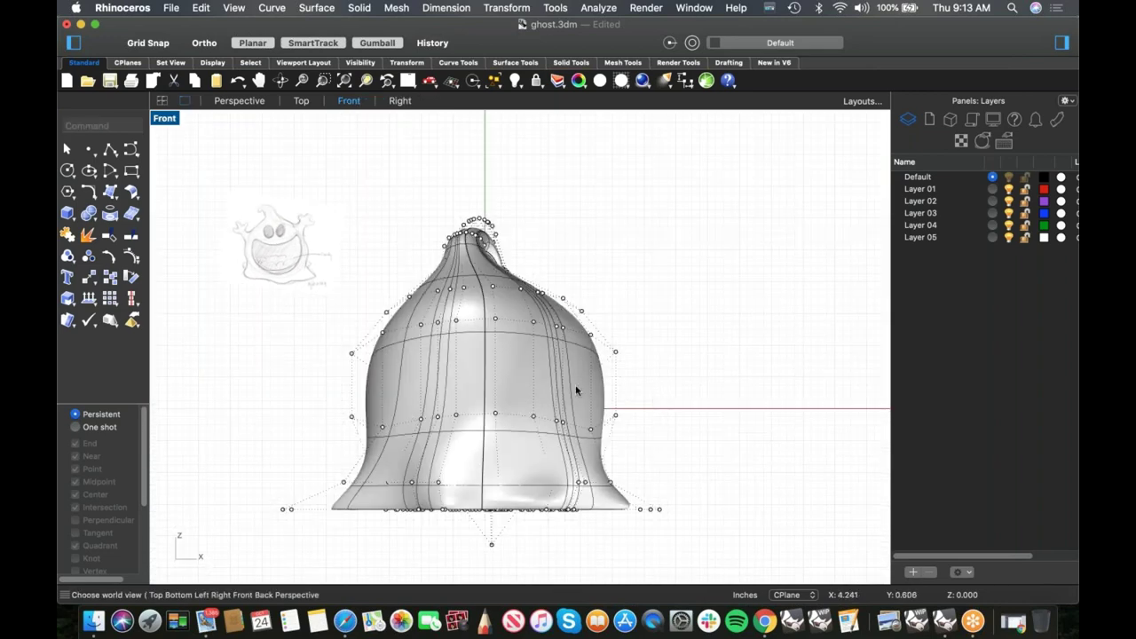
right_click_drag(576, 386, 610, 363)
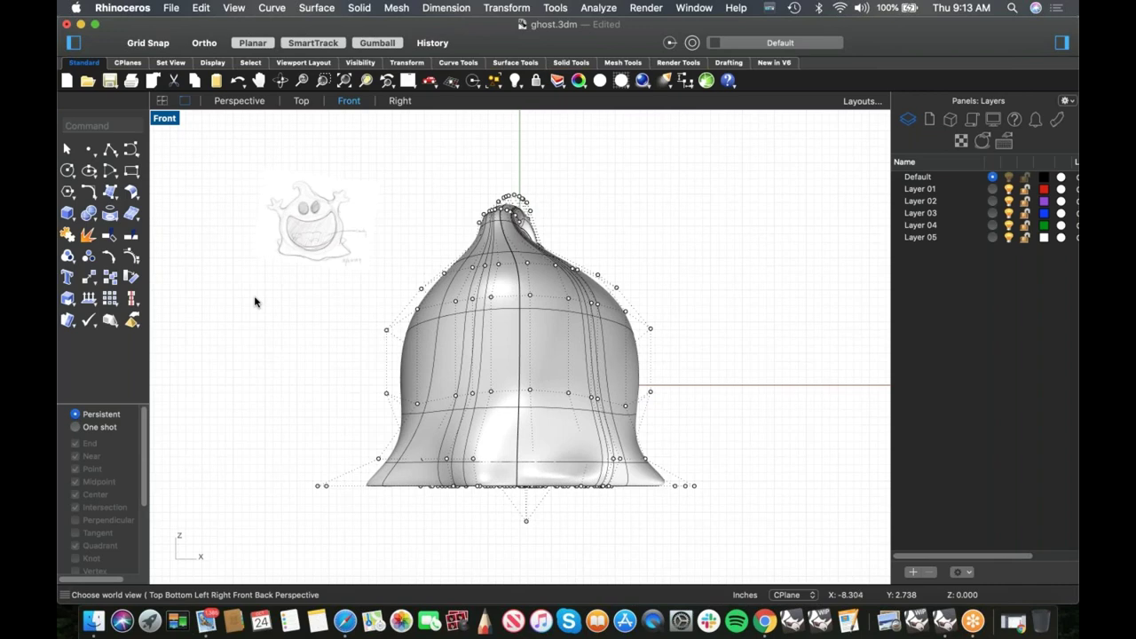
scroll(267, 200, "up", 5)
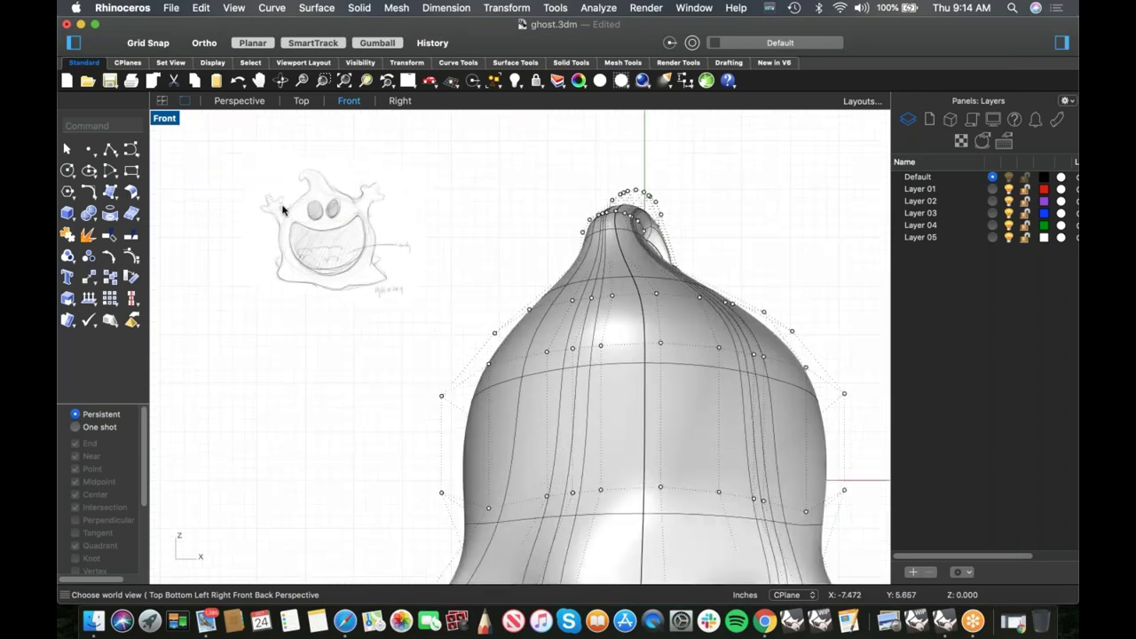
scroll(266, 206, "up", 3)
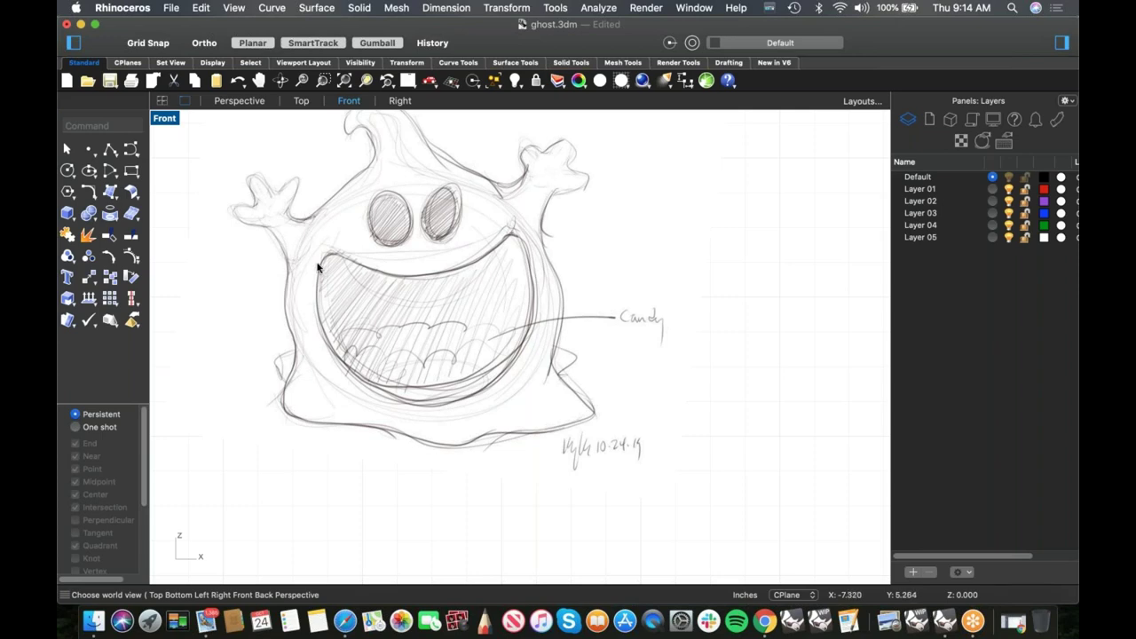
scroll(318, 266, "down", 5)
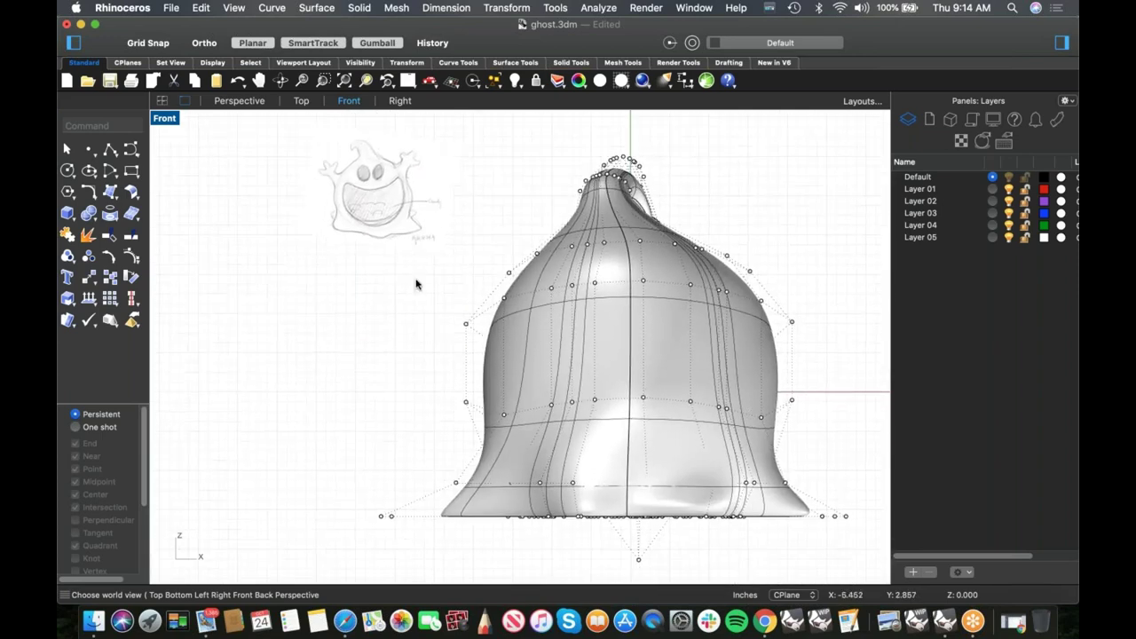
right_click_drag(374, 295, 390, 291)
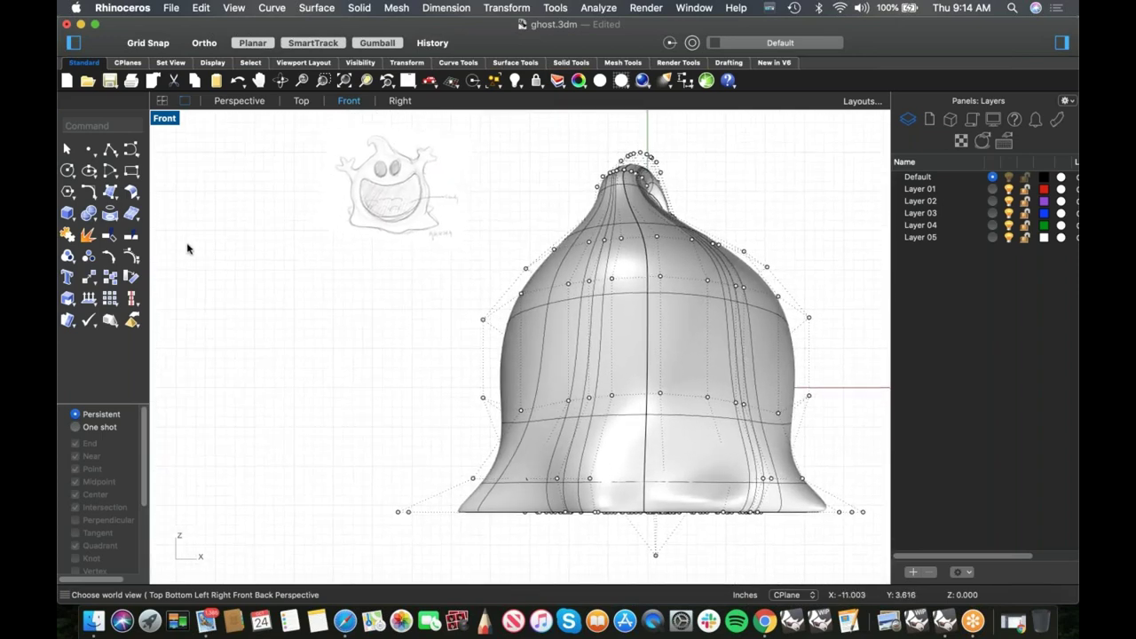
- Draw a small center-radius sphere in the Front view, between the reference sketch and the ghost's upper body, as the hand's palm
left_click(74, 225)
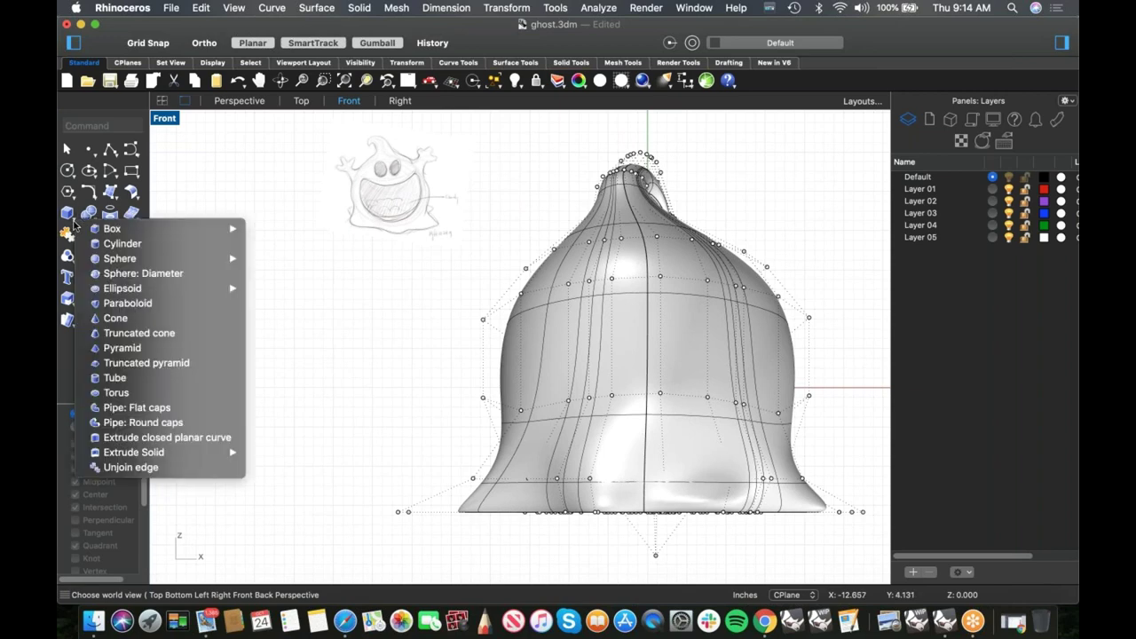
mouse_move(143, 263)
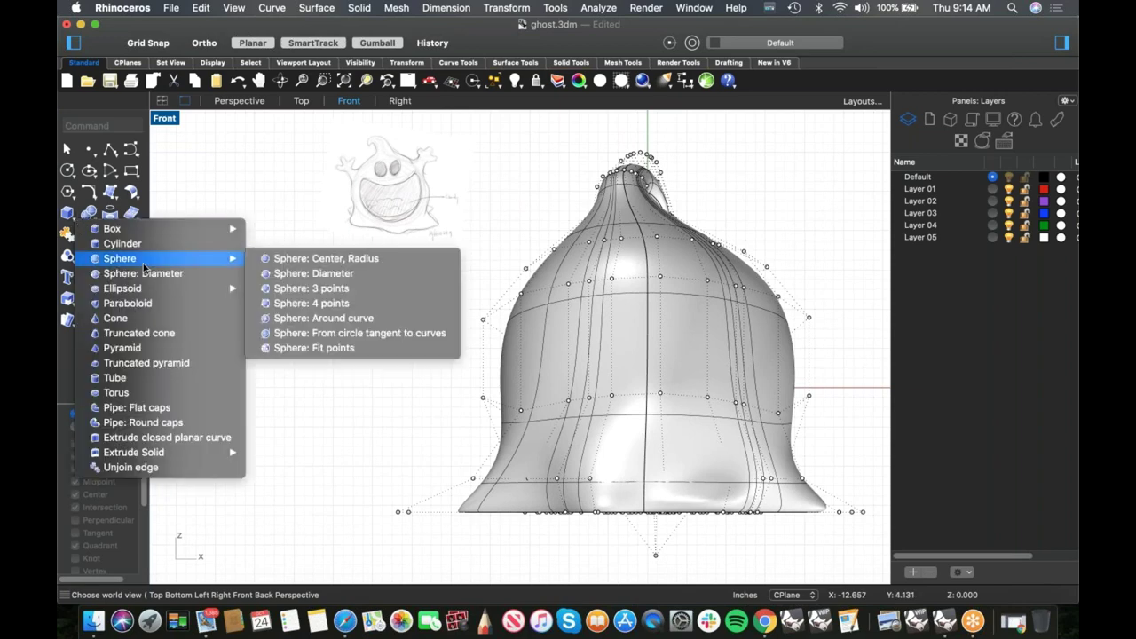
left_click(293, 258)
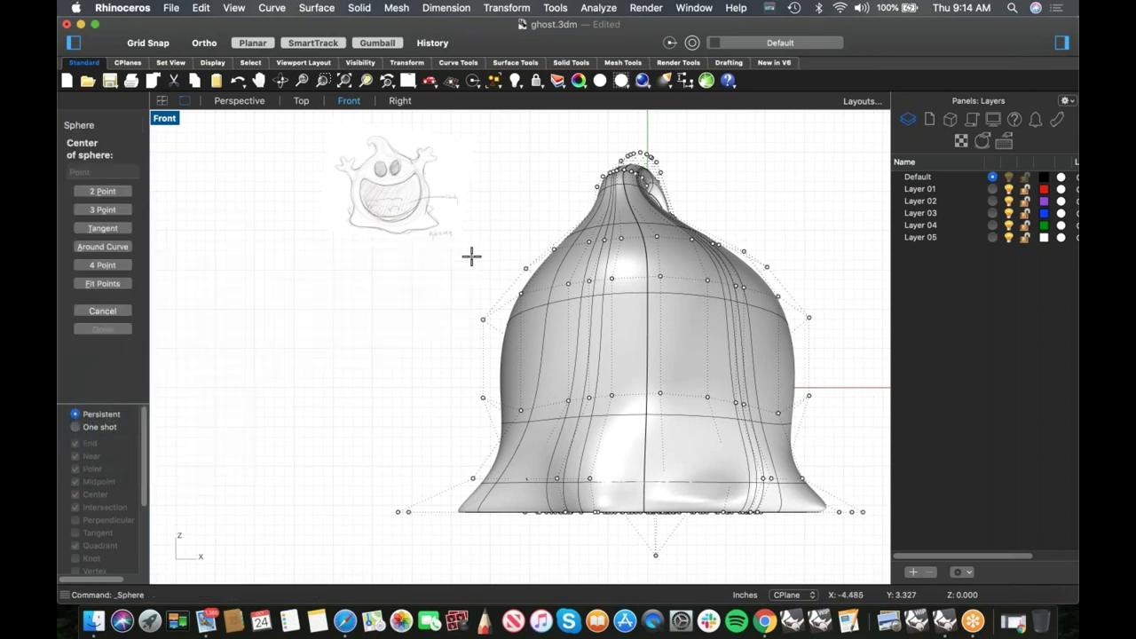
left_click(471, 248)
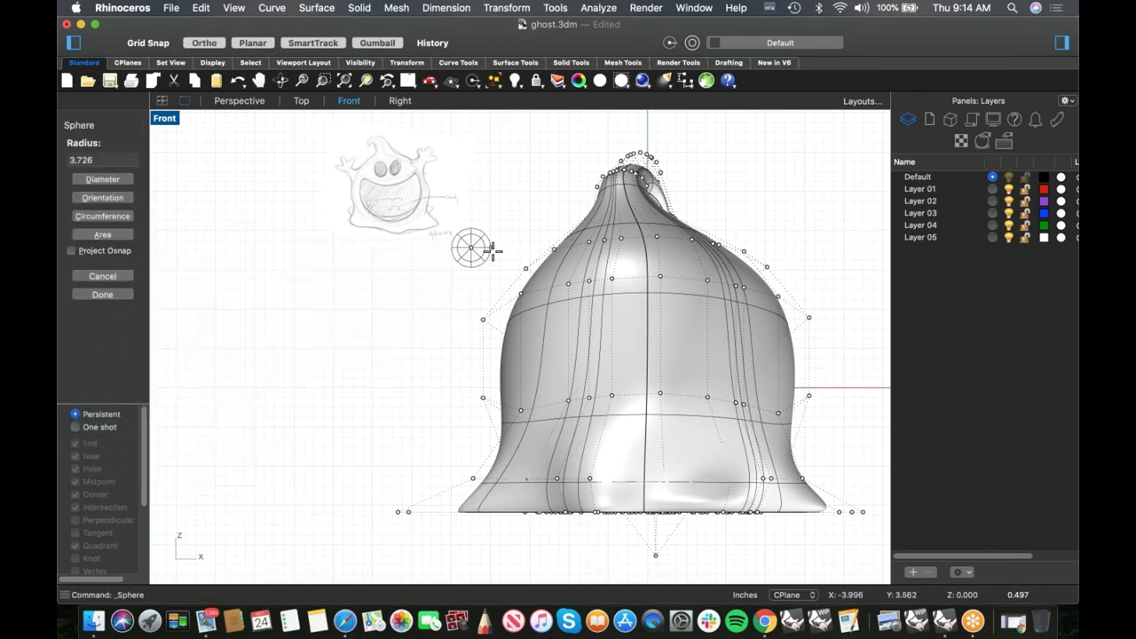
left_click(496, 254)
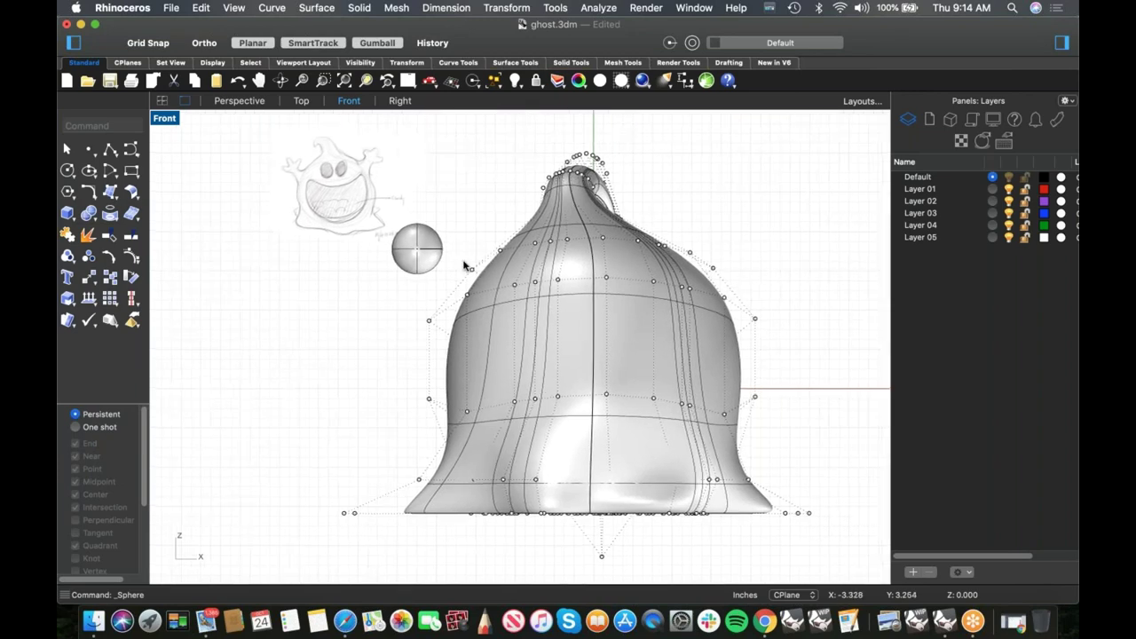
scroll(422, 239, "up", 3)
right_click_drag(436, 302, 446, 355)
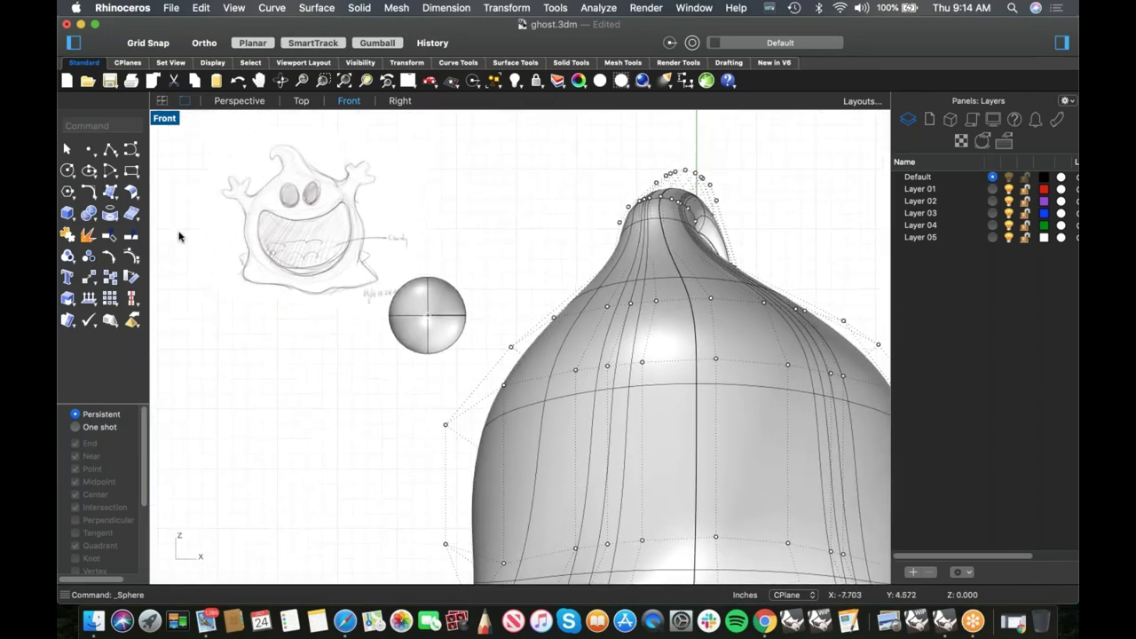
left_click(94, 223)
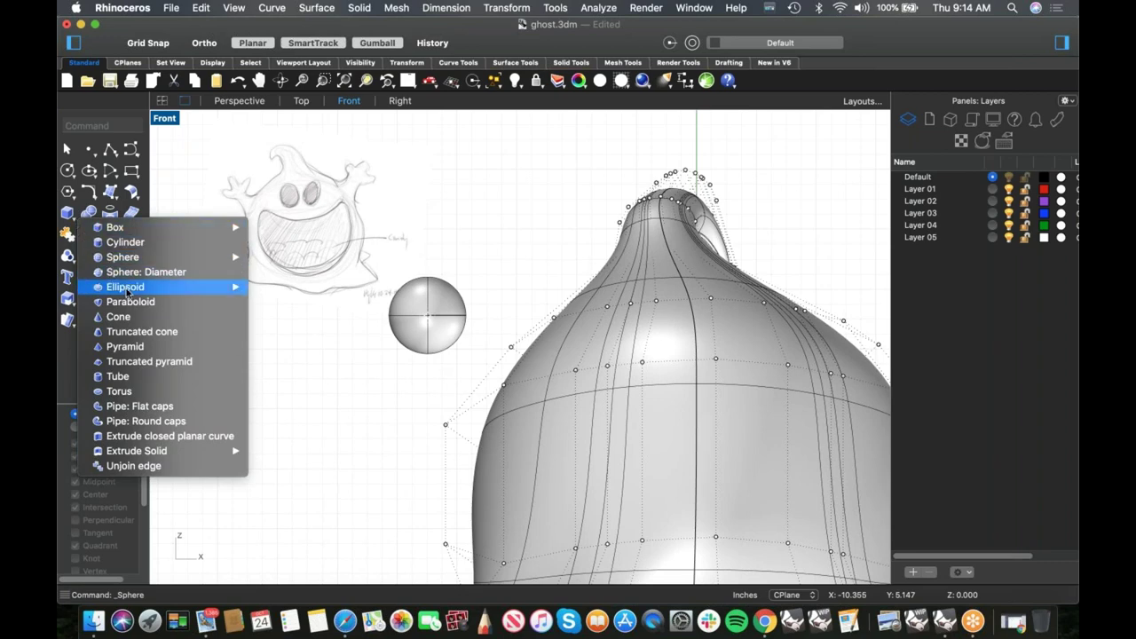
mouse_move(129, 288)
left_click(340, 289)
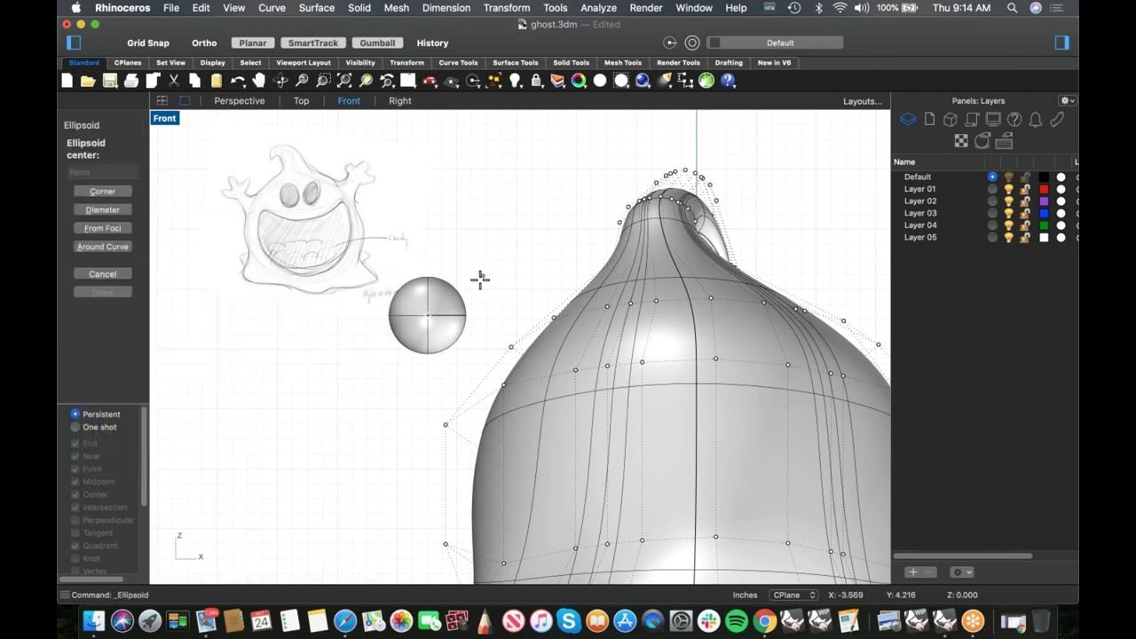
left_click(476, 287)
left_click(503, 271)
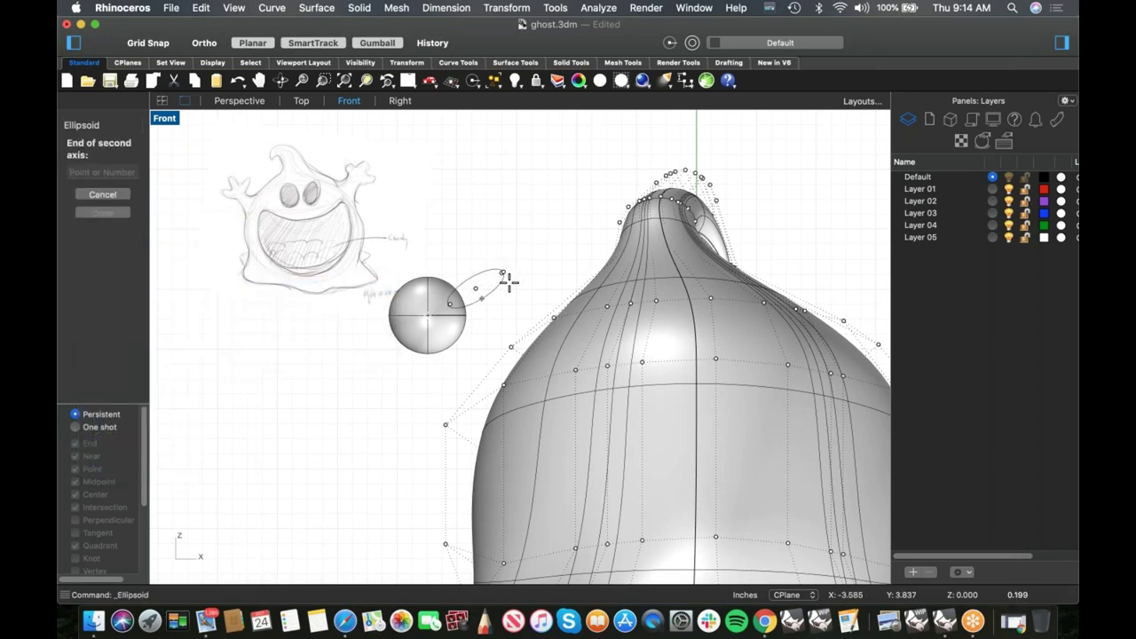
left_click(502, 289)
key("Escape")
- Draw a slanted ellipsoid from its center beside the sphere, with a first half-axis of about 0.6 inch, and set its depth in the Top view
right_click(499, 300)
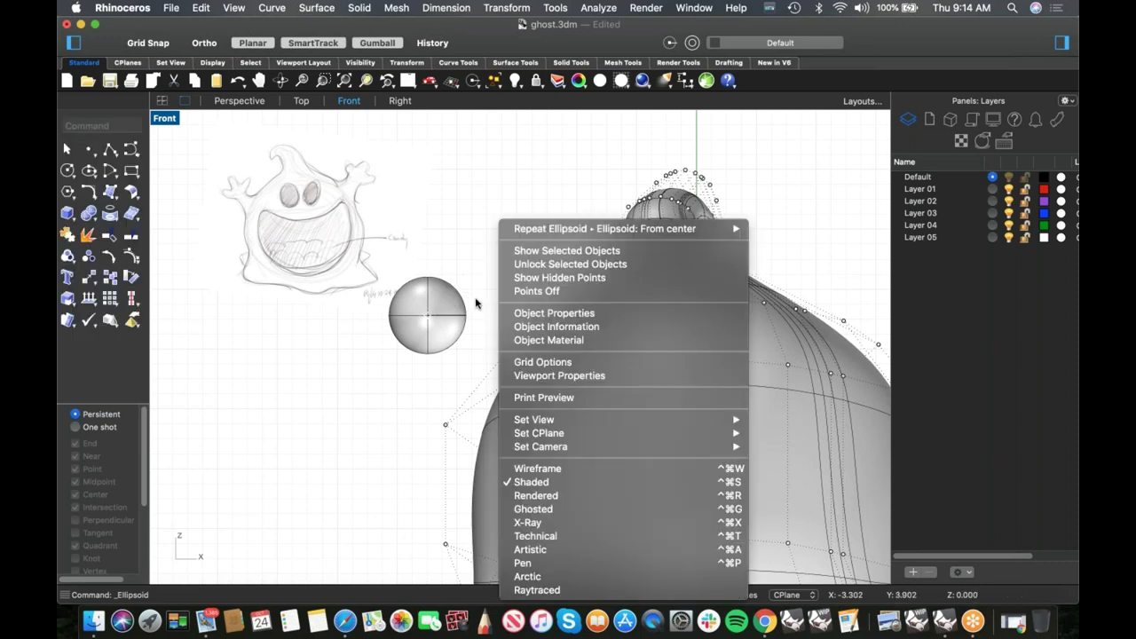
left_click(568, 229)
left_click(472, 285)
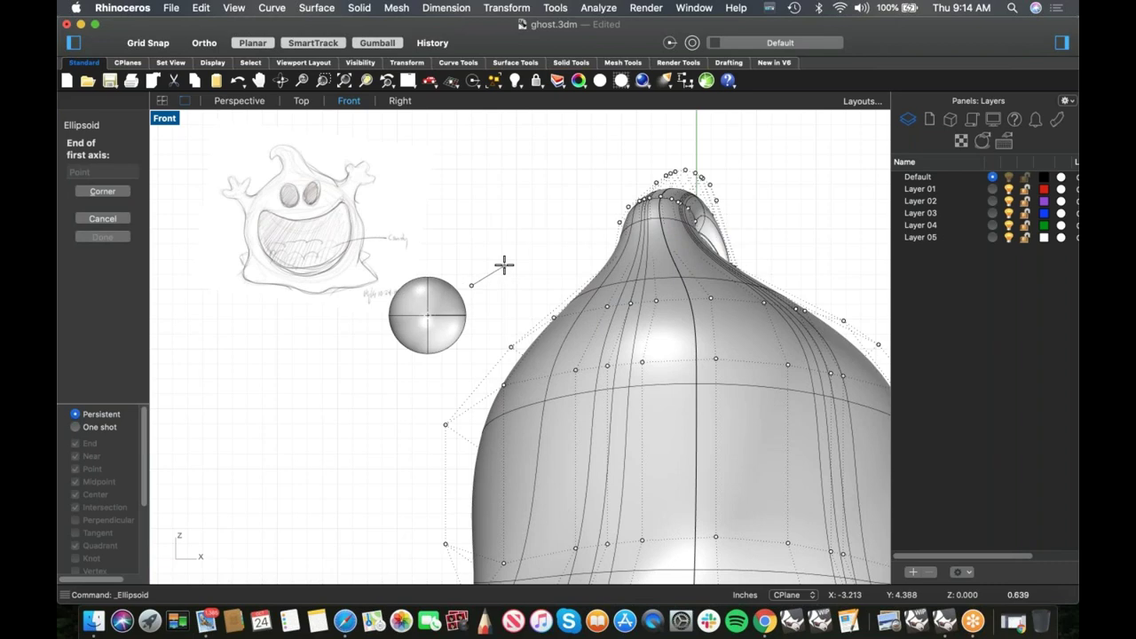
left_click(503, 268)
left_click(506, 284)
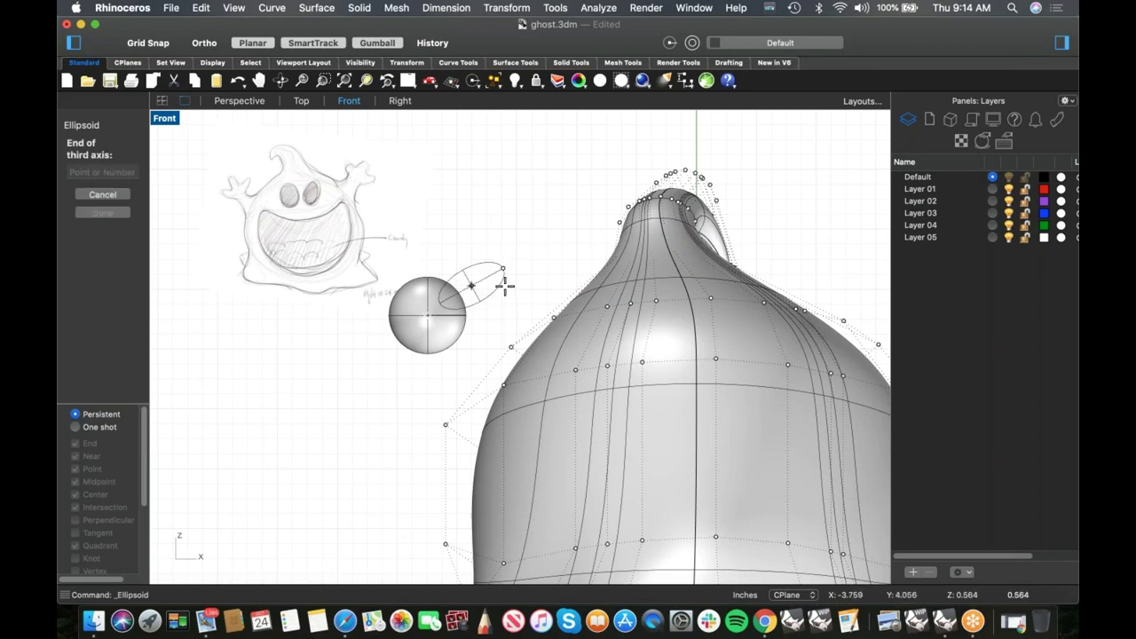
type("t")
key("Return")
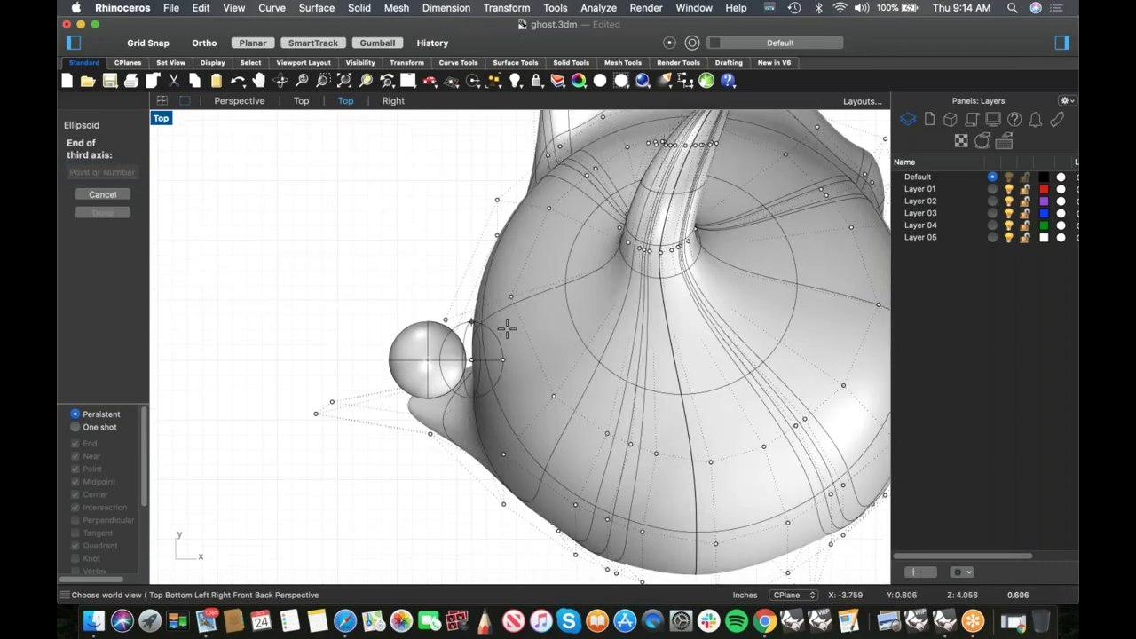
left_click(501, 338)
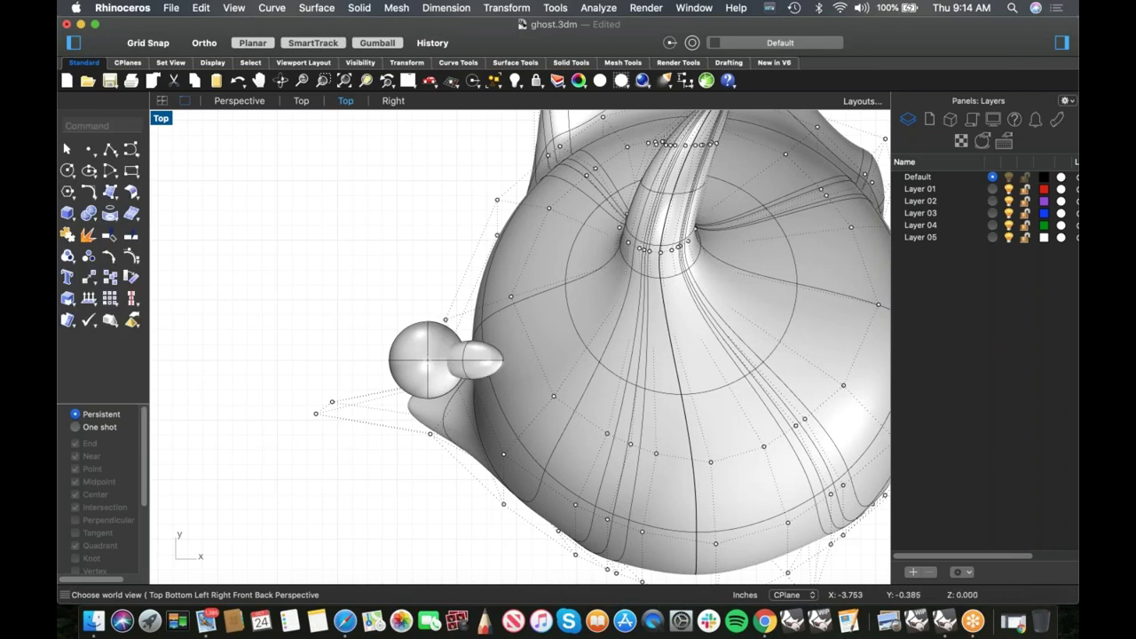
- Select the sphere in the Top view, flatten it along the Y axis and shift it slightly back
scroll(453, 344, "up", 3)
left_click(453, 344)
left_click_drag(439, 343, 424, 282)
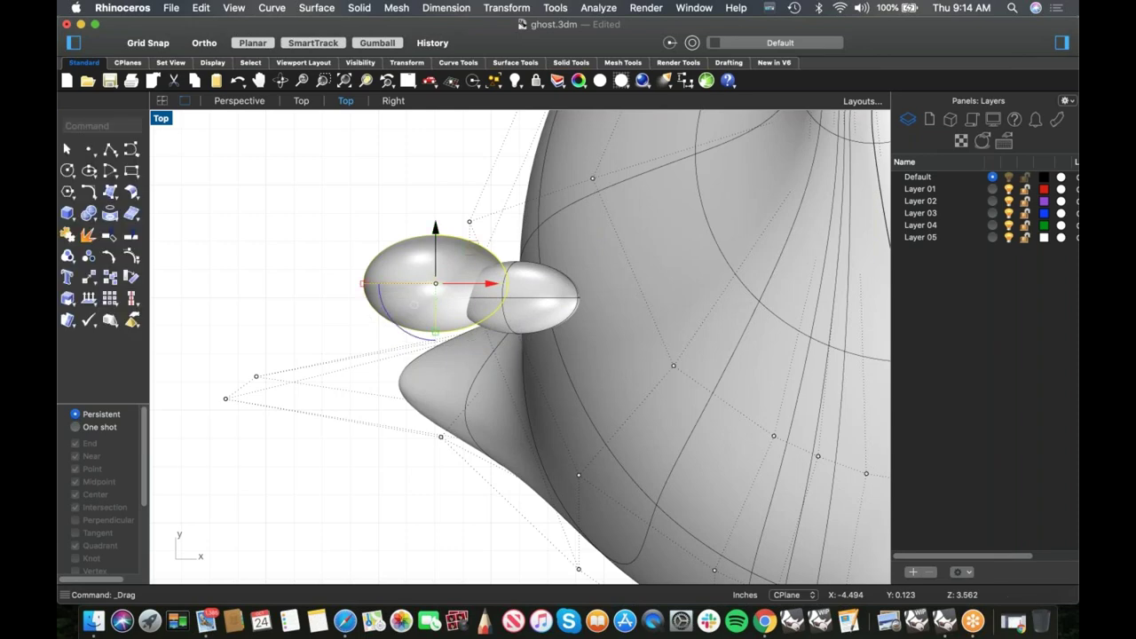
- In the Front view, move the reference sketch up and away from the hand's sphere and ellipsoid
key("ctrl+F2")
right_click_drag(568, 314, 670, 326)
left_click(593, 308)
scroll(555, 332, "down", 4)
right_click_drag(464, 310, 530, 343)
scroll(505, 341, "down", 5)
left_click(494, 314)
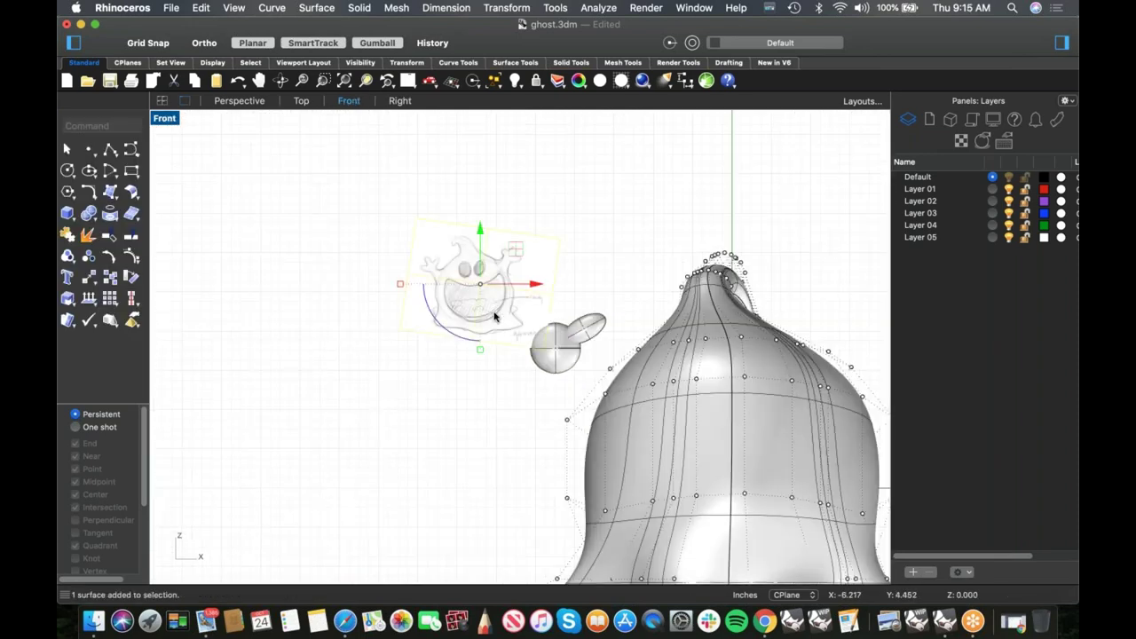
left_click_drag(515, 251, 432, 162)
left_click(489, 432)
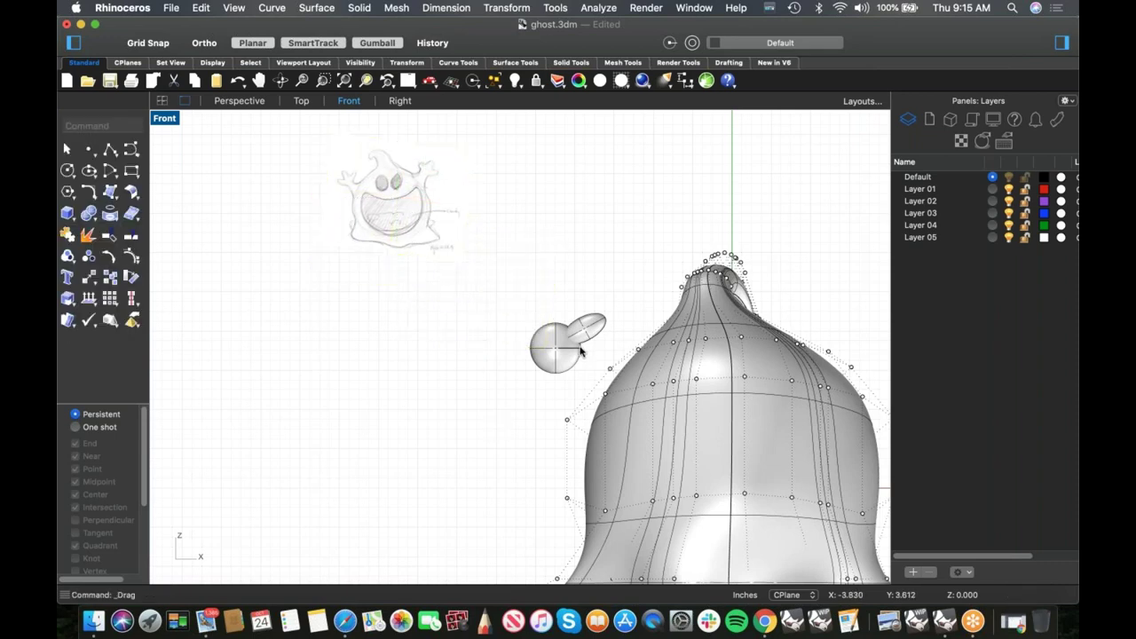
- Rotate the ellipsoid finger about 13 degrees counterclockwise around the palm sphere's center
scroll(580, 349, "up", 6)
scroll(555, 364, "down", 3)
left_click(586, 360)
scroll(590, 368, "up", 4)
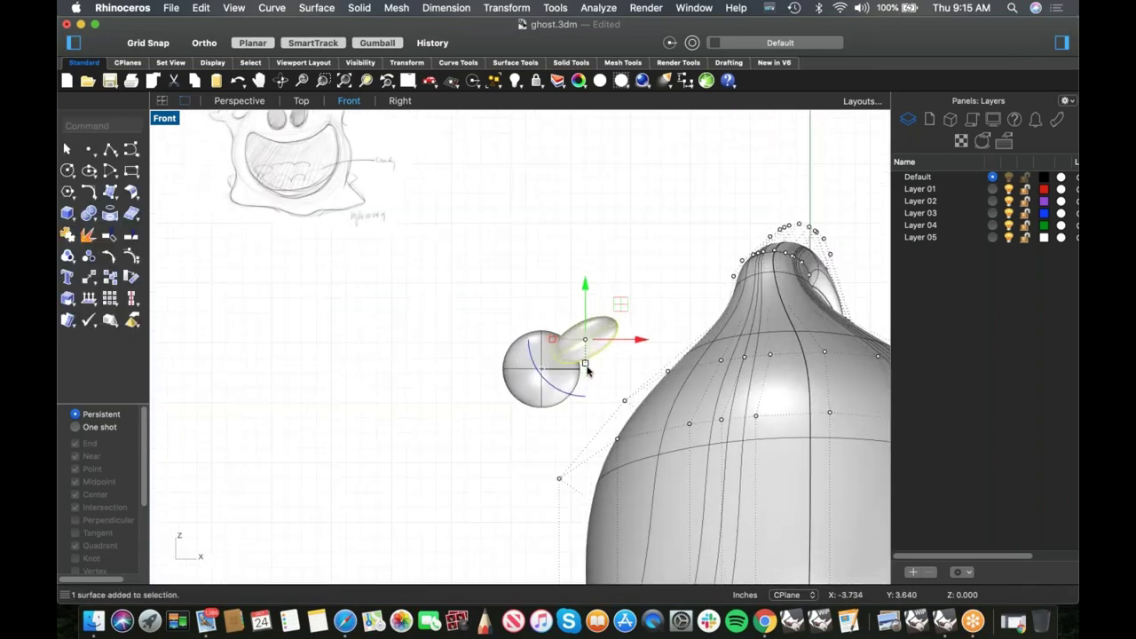
type("rot")
key("Return")
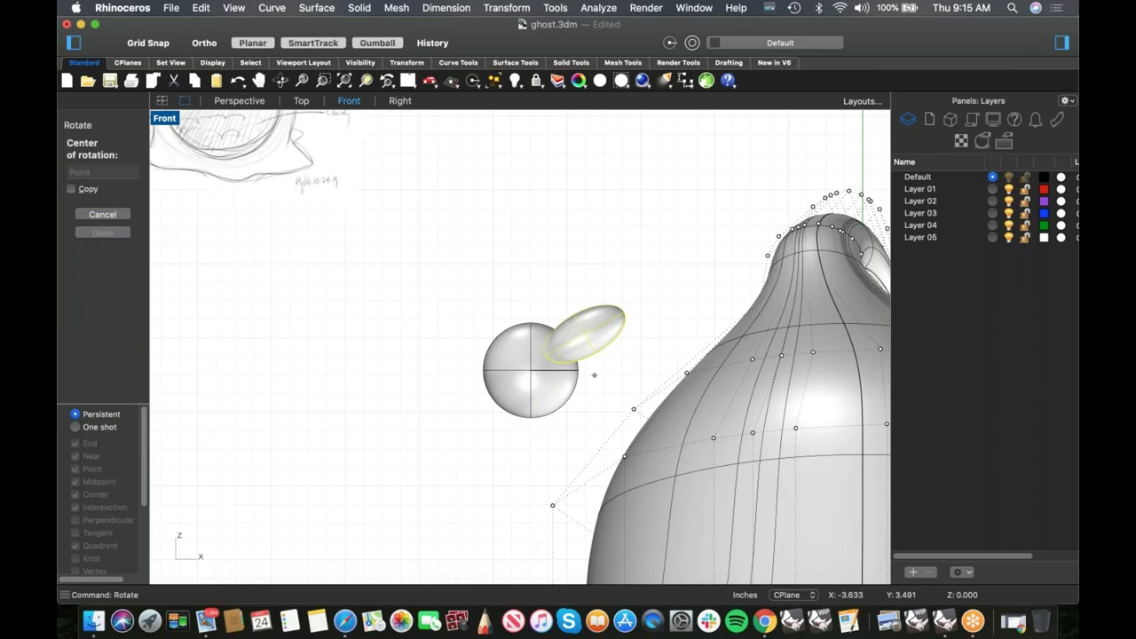
left_click(533, 372)
left_click(693, 280)
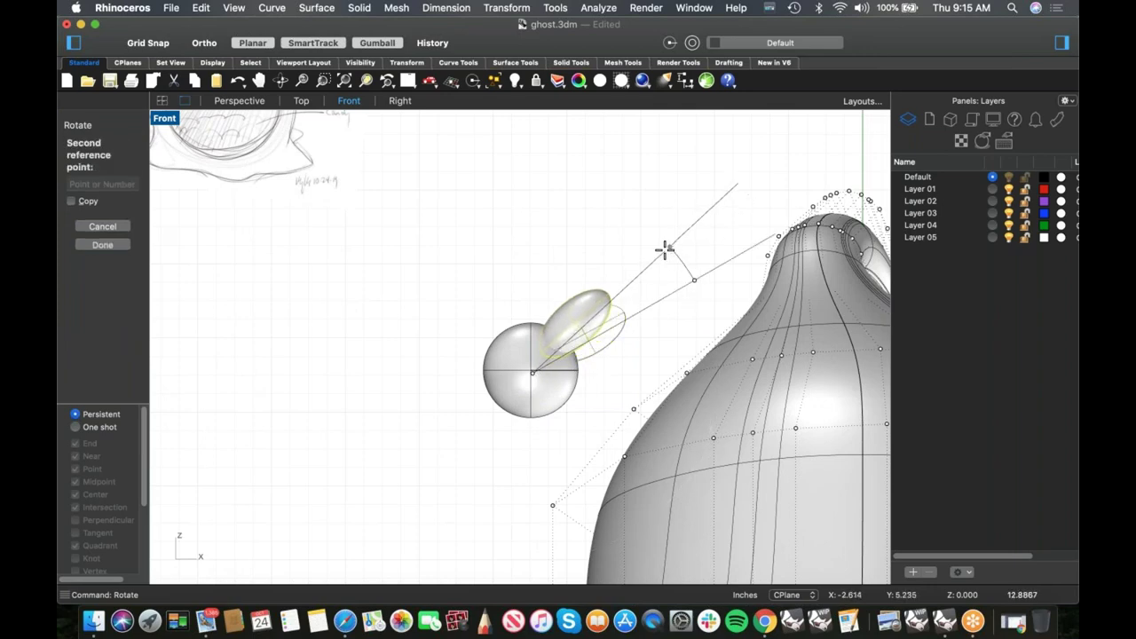
left_click(666, 251)
- Rotate two copies of the finger around the palm's center, one on its upper left and one pointing horizontally left
right_click(638, 282)
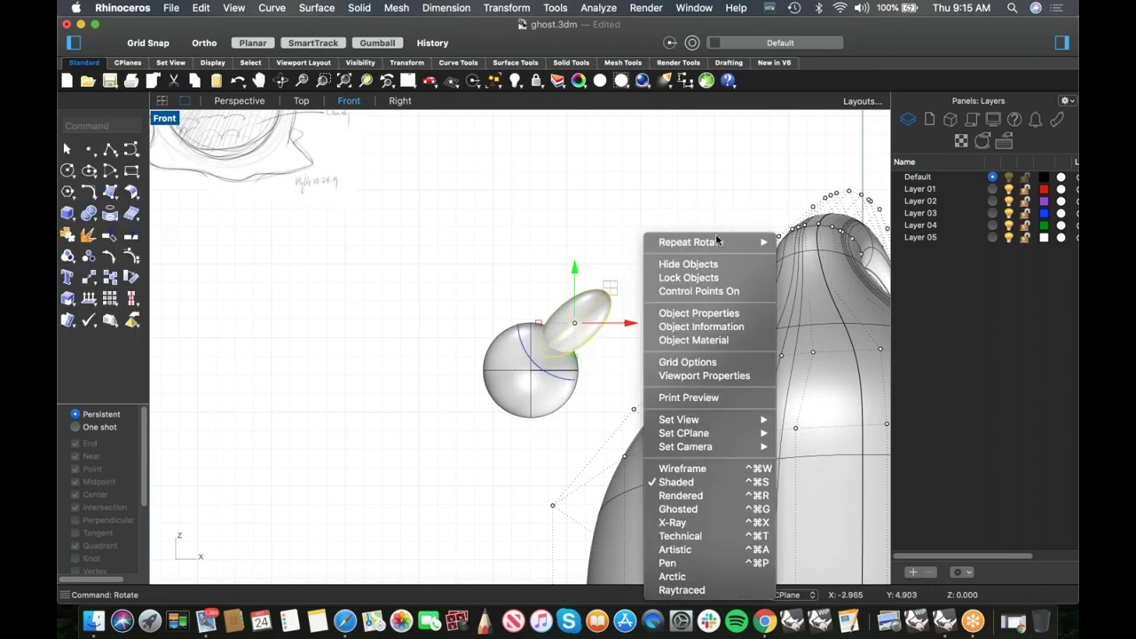
left_click(710, 242)
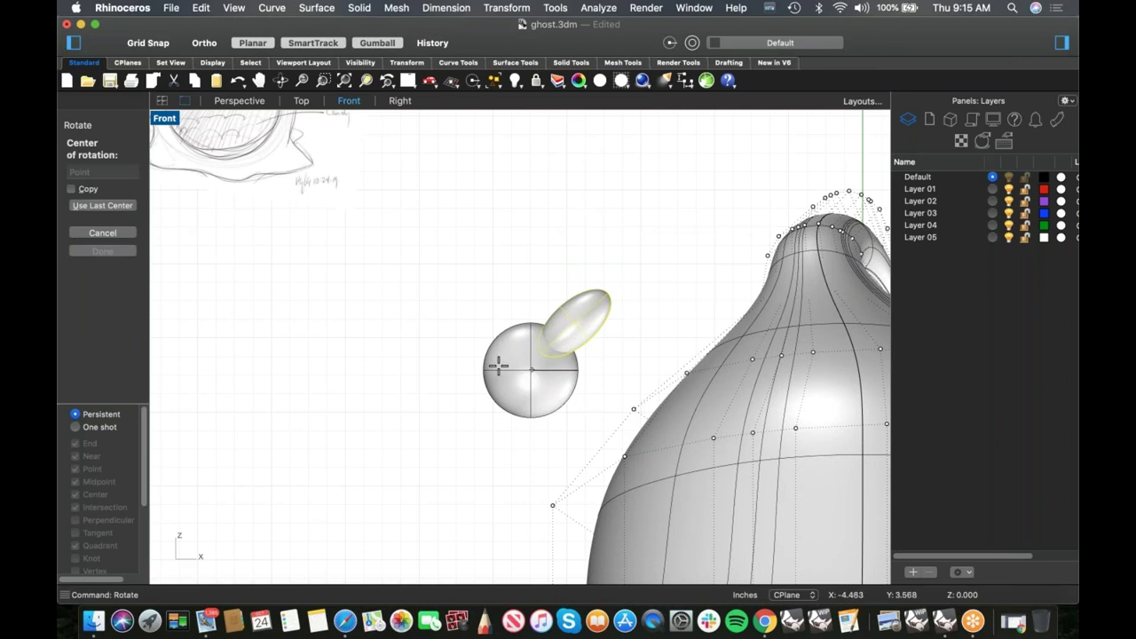
left_click(70, 190)
left_click(532, 368)
left_click(622, 283)
left_click(471, 299)
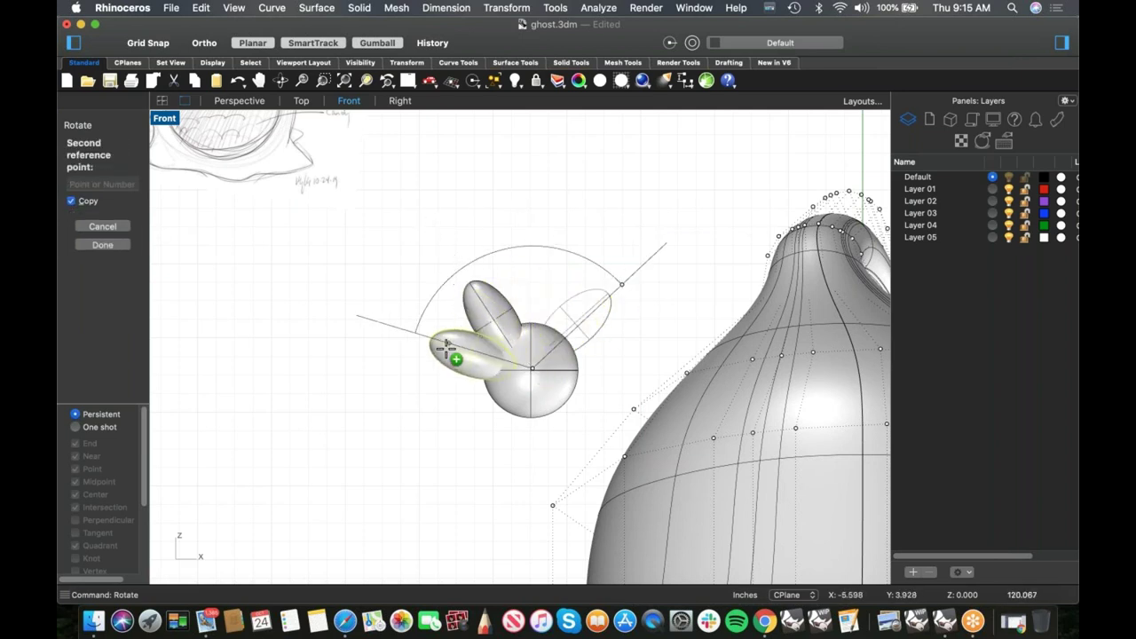
left_click(442, 368)
key("Return")
right_click_drag(509, 406, 538, 396)
key("Escape")
- Rotate the middle finger about 4 degrees clockwise around the palm's center
scroll(608, 315, "up", 3)
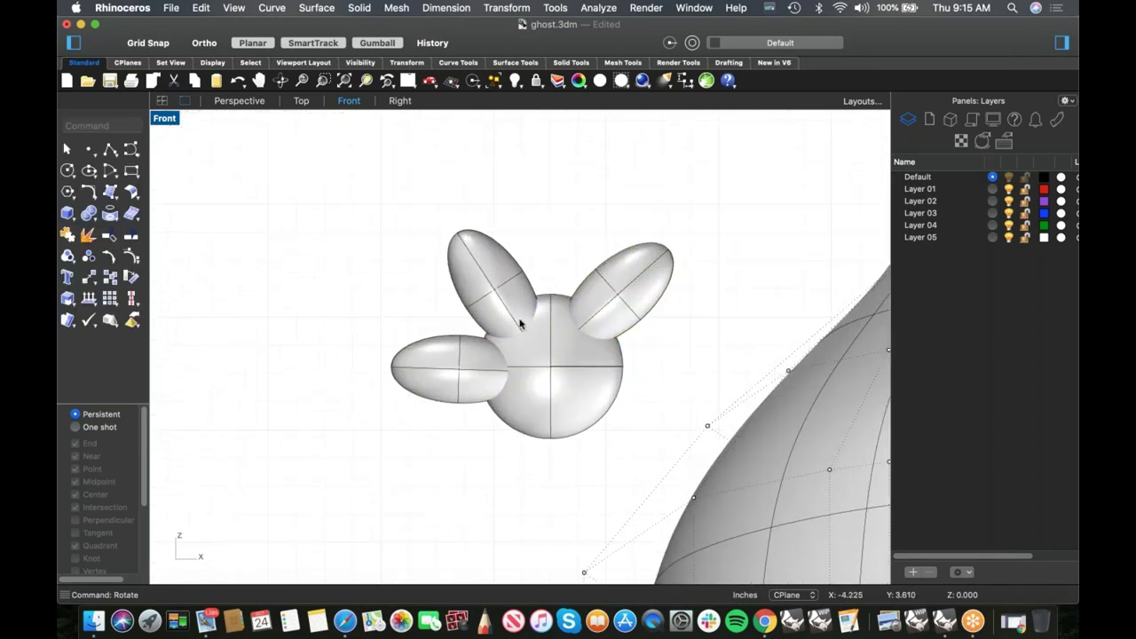
scroll(530, 346, "up", 2)
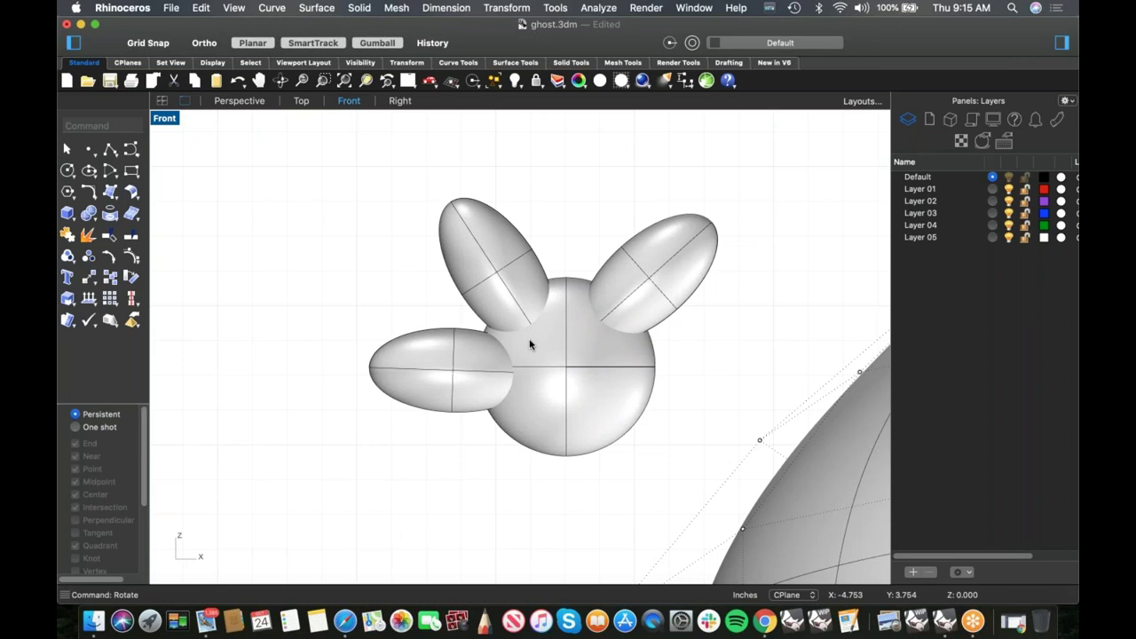
left_click(519, 307)
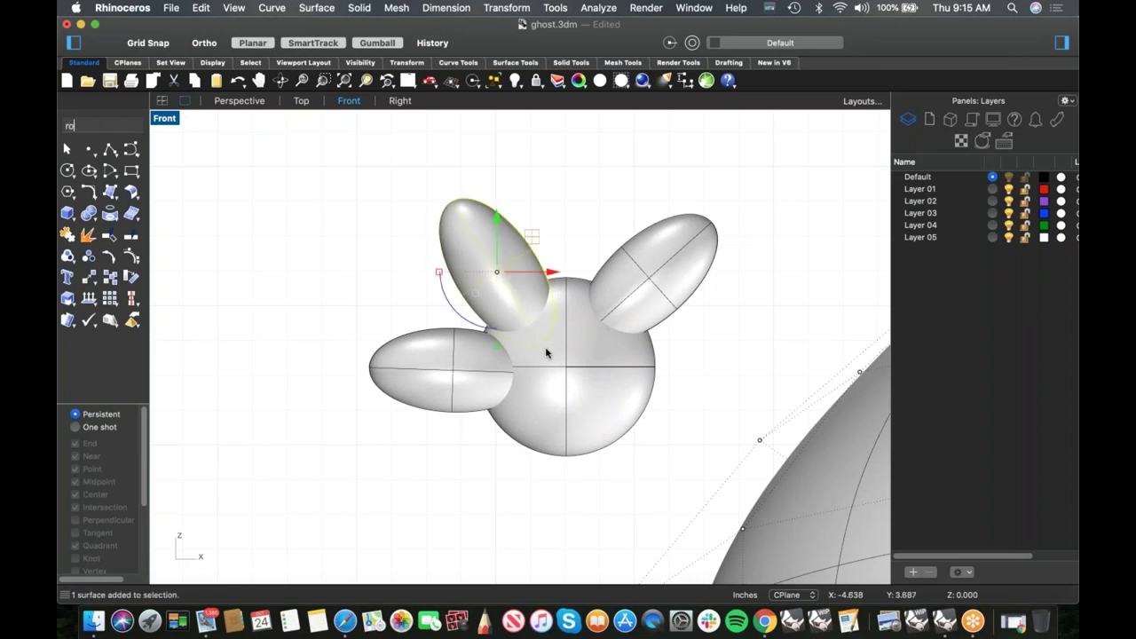
key("Return")
left_click(569, 368)
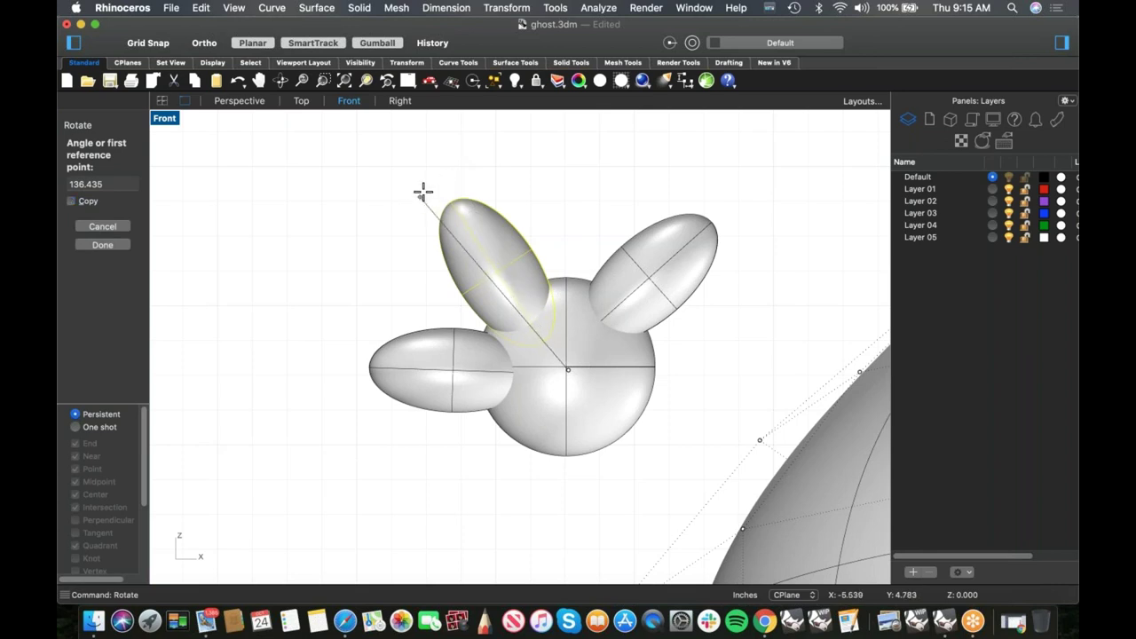
left_click(431, 184)
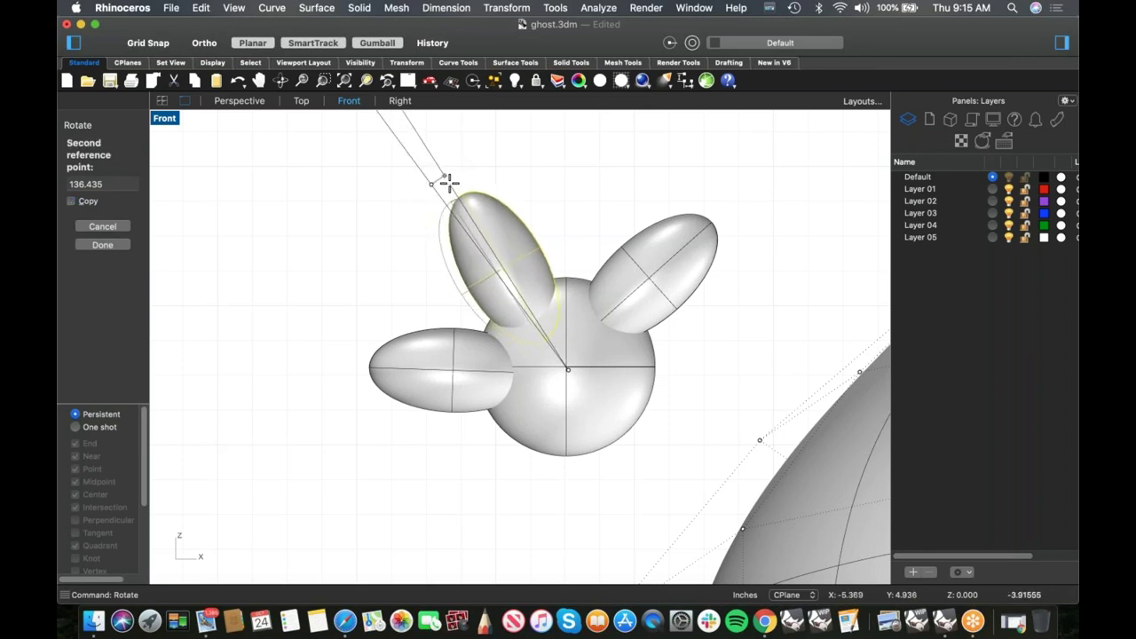
left_click(446, 181)
right_click_drag(474, 312, 470, 287)
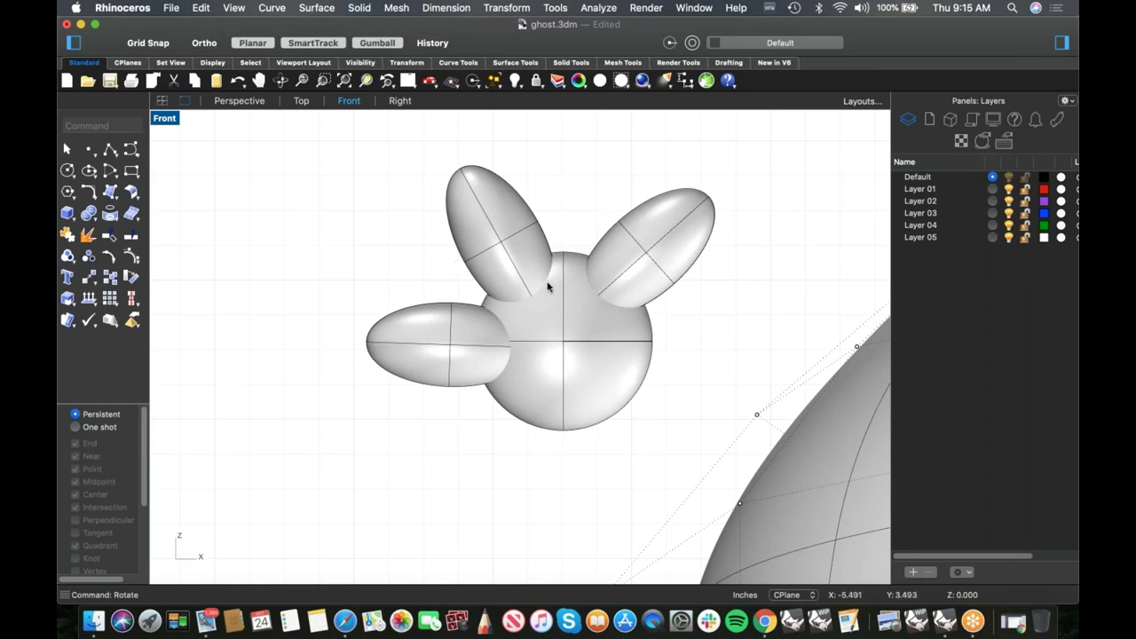
- Draw a straight two-point curve across the middle finger just below its midline, extending past both sides
scroll(520, 265, "up", 2)
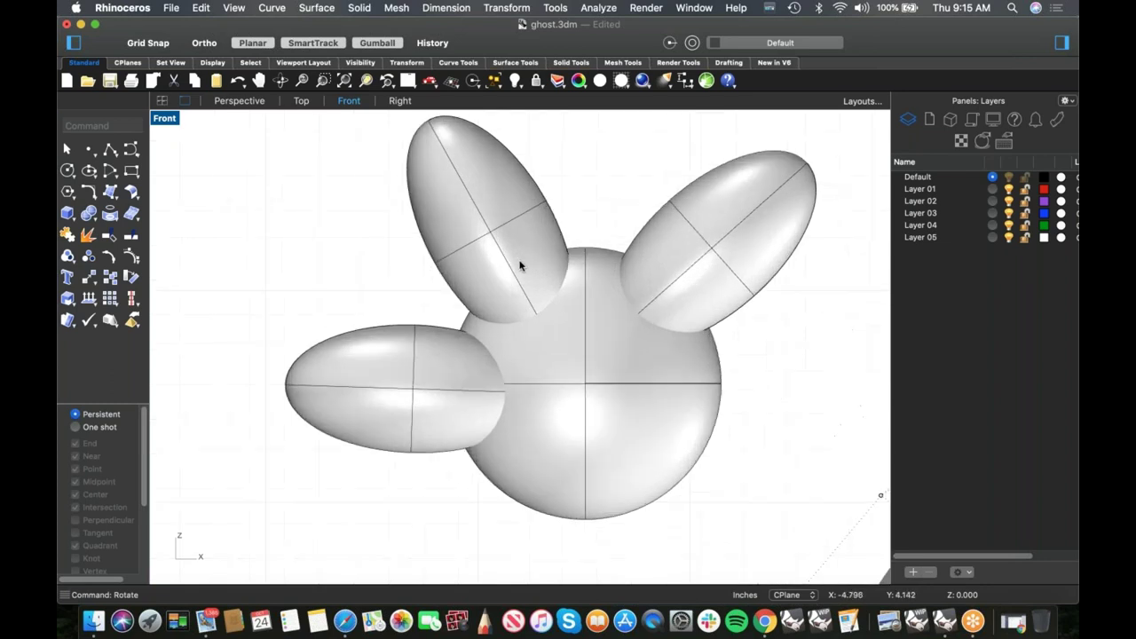
right_click_drag(498, 265, 525, 282)
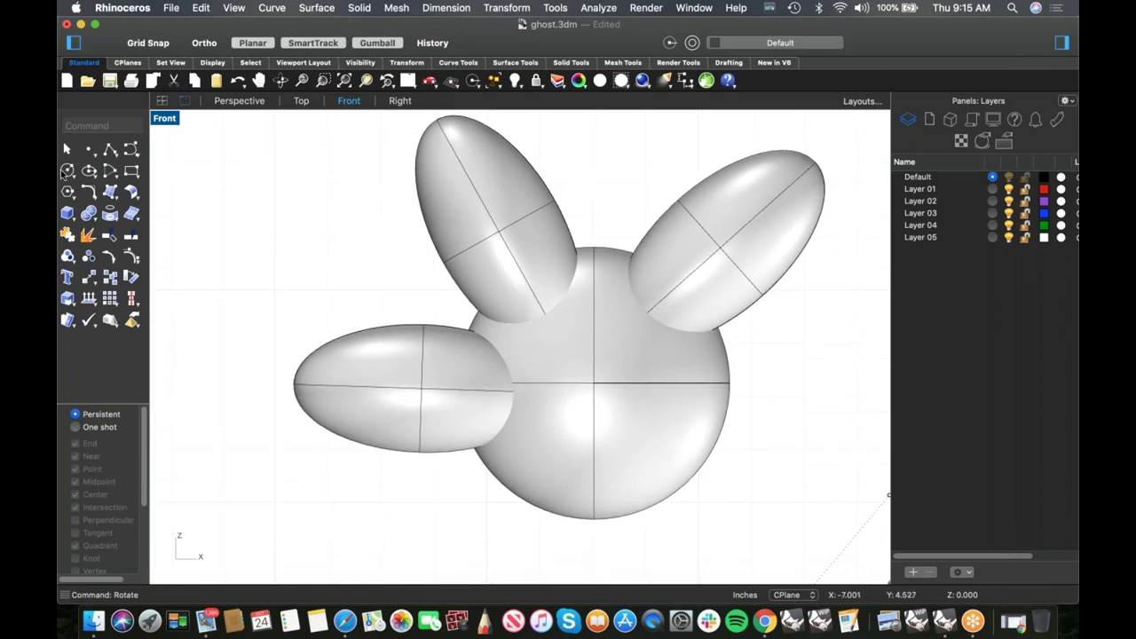
left_click(129, 152)
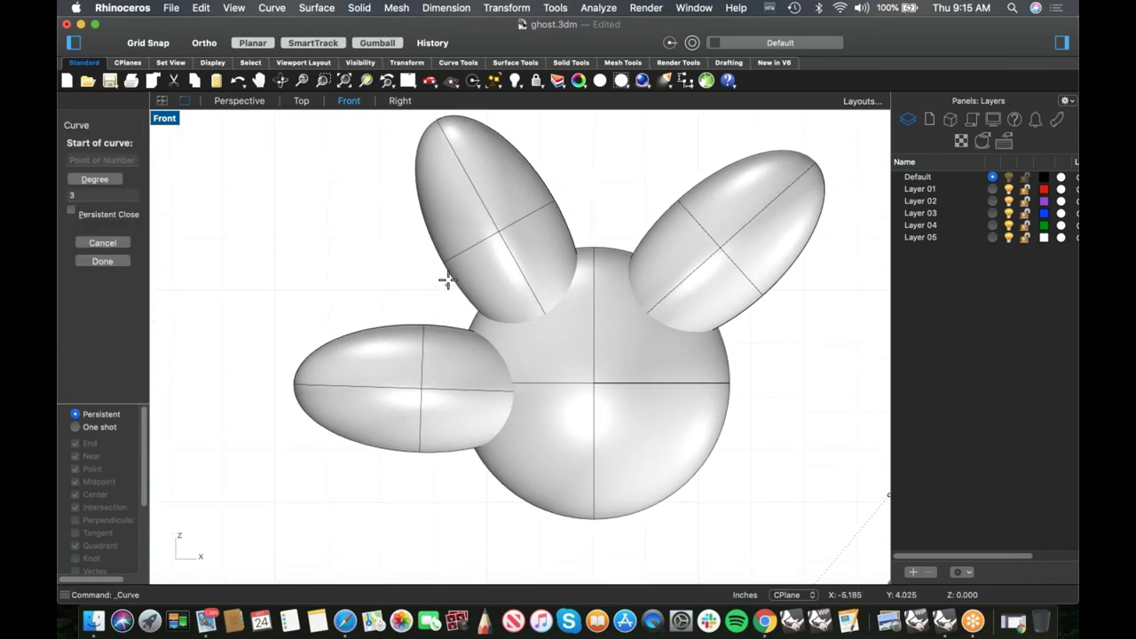
left_click(439, 274)
left_click(592, 190)
key("Return")
- Trim away the palm-side part of the middle finger with the straight curve
left_click(587, 203)
type("trim")
key("Return")
left_click(569, 236)
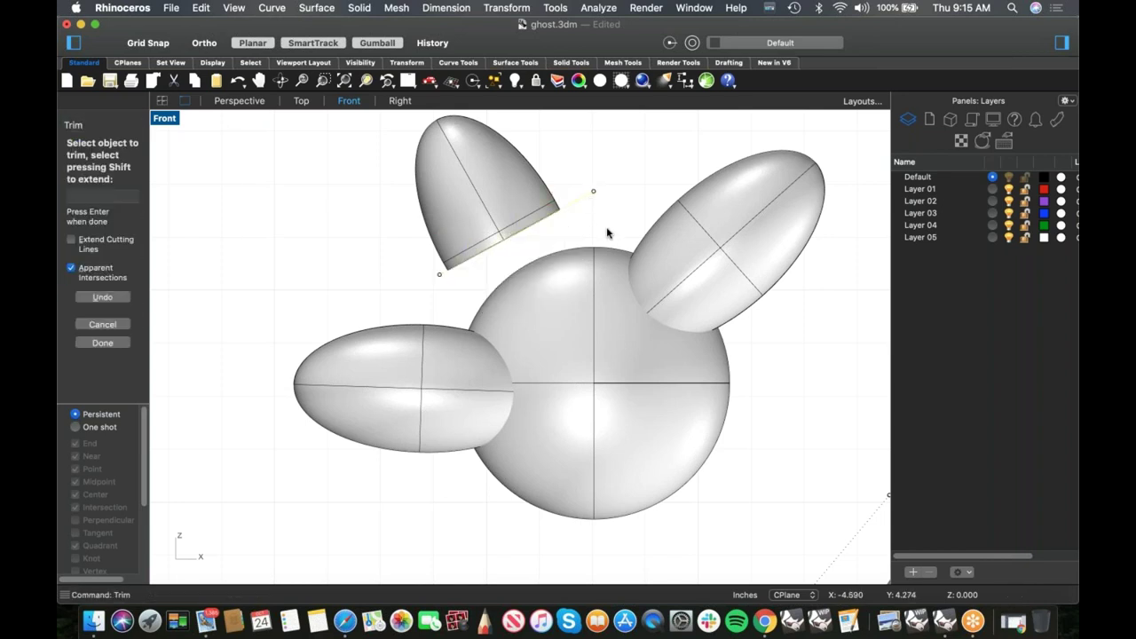
key("Return")
- Draw a five-point cutting curve dipping through the palm sphere, from above the left finger to above the right finger
right_click_drag(450, 333, 441, 301)
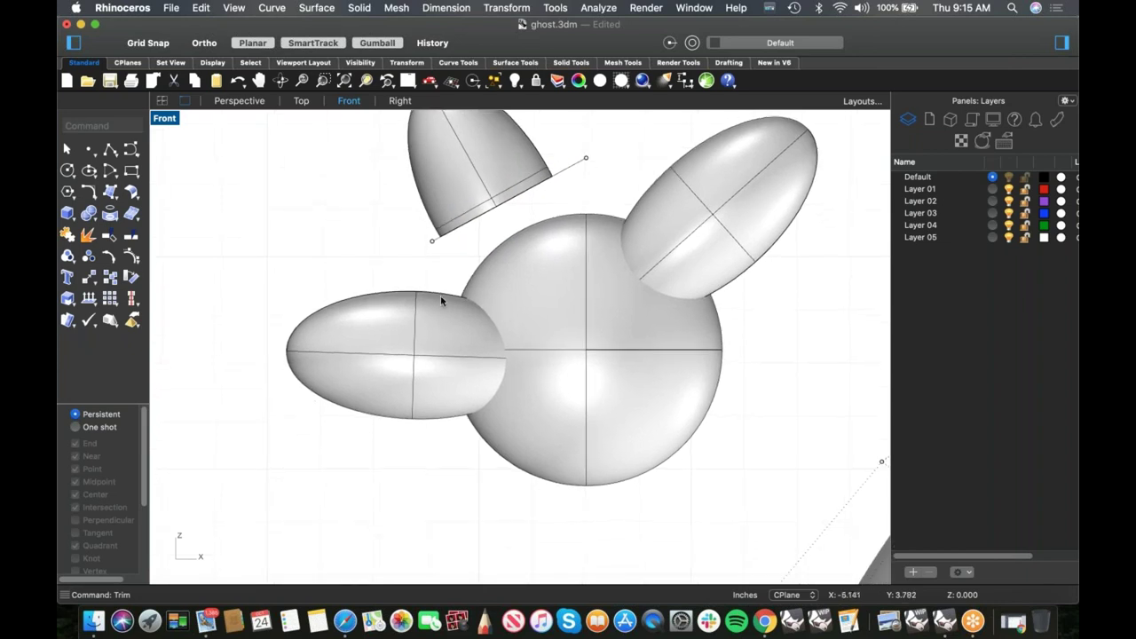
left_click(129, 151)
left_click(327, 287)
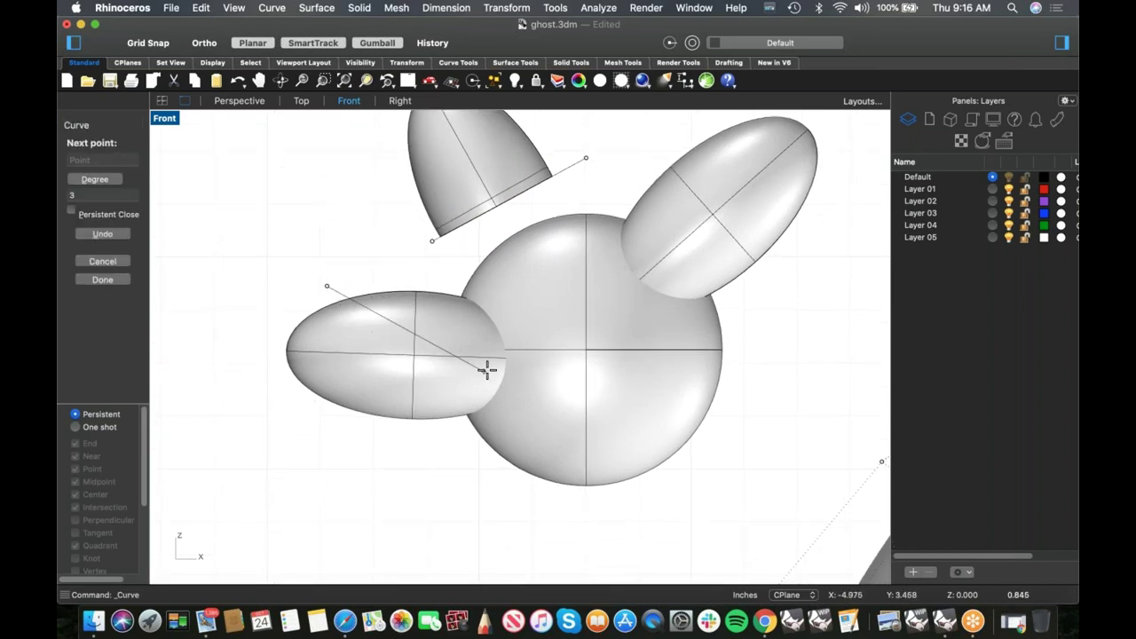
left_click(494, 373)
left_click(618, 334)
left_click(680, 295)
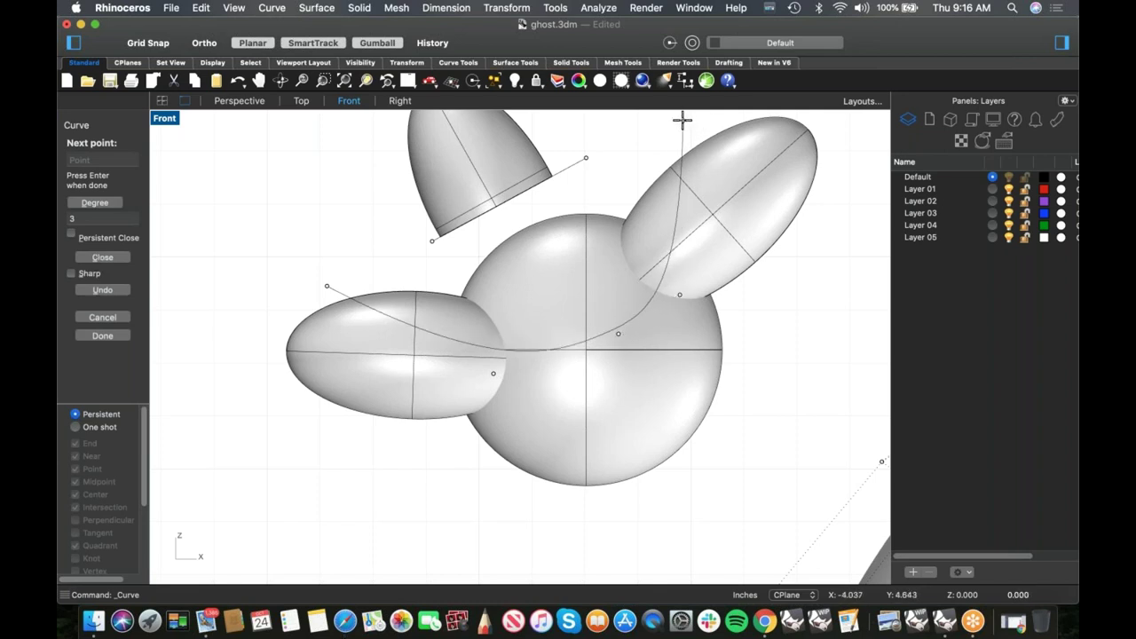
left_click(683, 120)
key("Return")
- Trim away the upper part of the palm sphere with the dipping curve
left_click(680, 140)
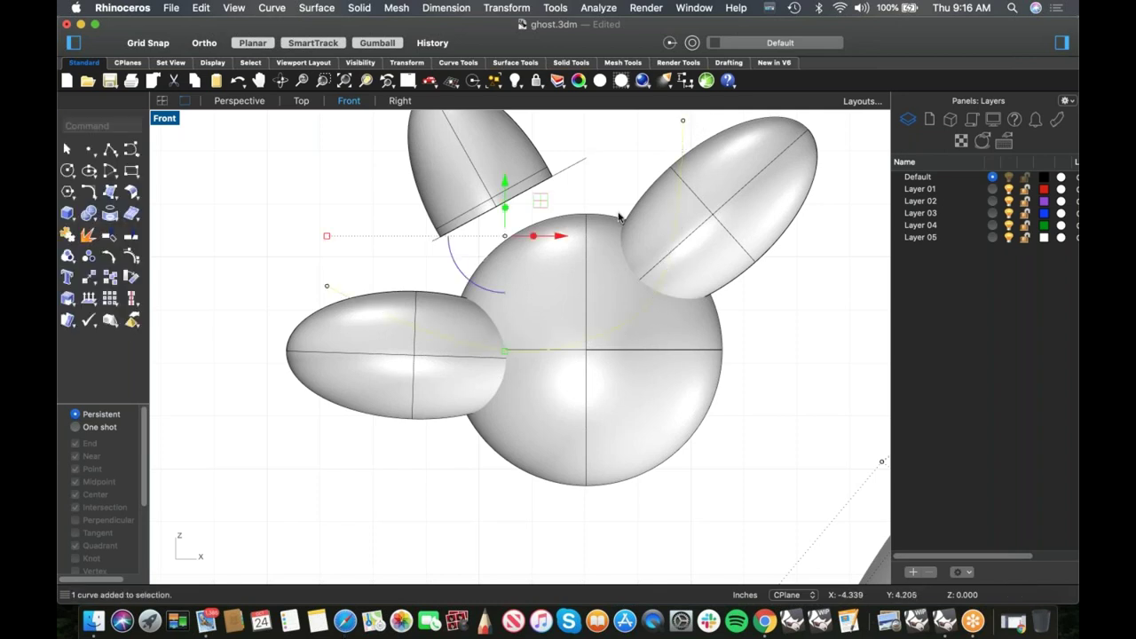
key("Return")
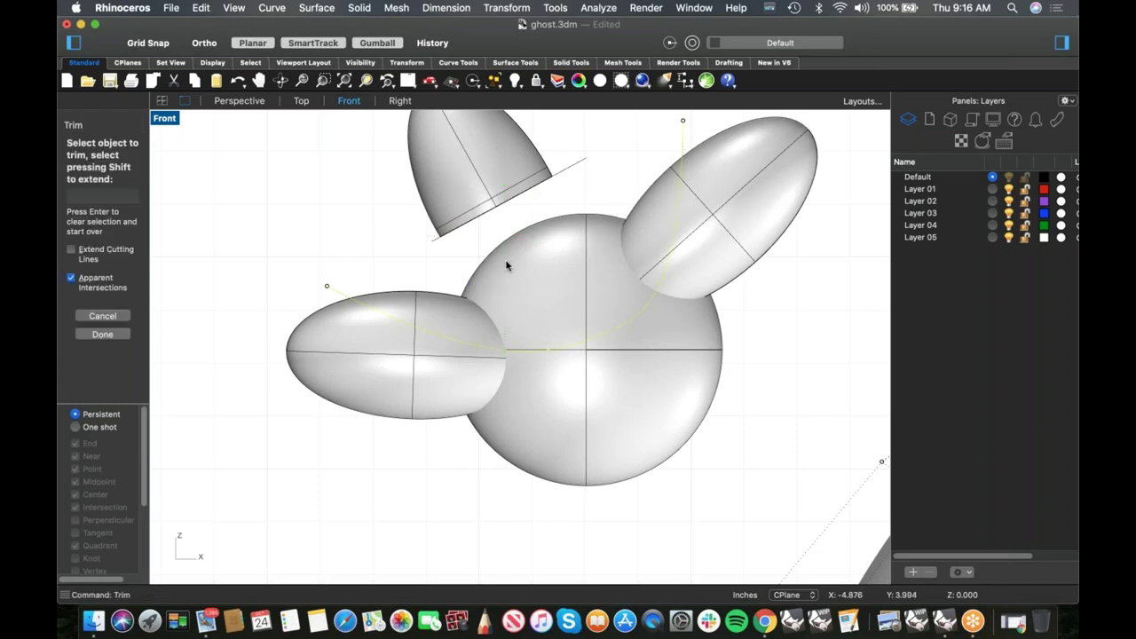
left_click(545, 274)
key("Return")
- Isolate the trimmed palm and the trimmed middle finger, and clear the selection
left_click(594, 386)
left_click(485, 182, "shift")
type("Iso")
key("Return")
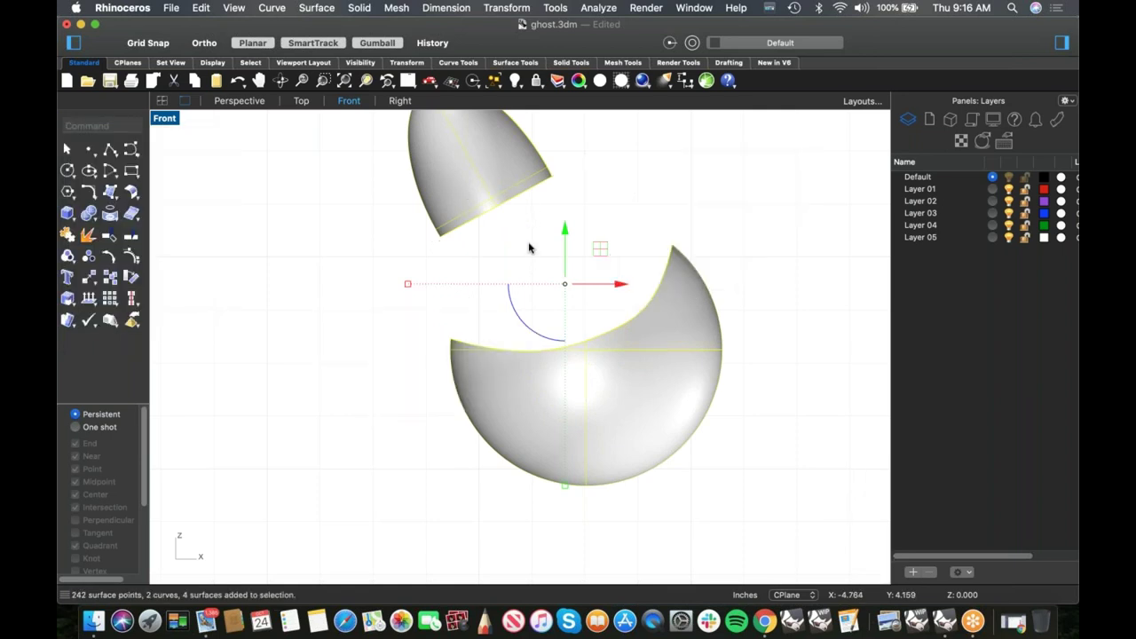
right_click_drag(529, 247, 494, 275)
left_click(451, 312)
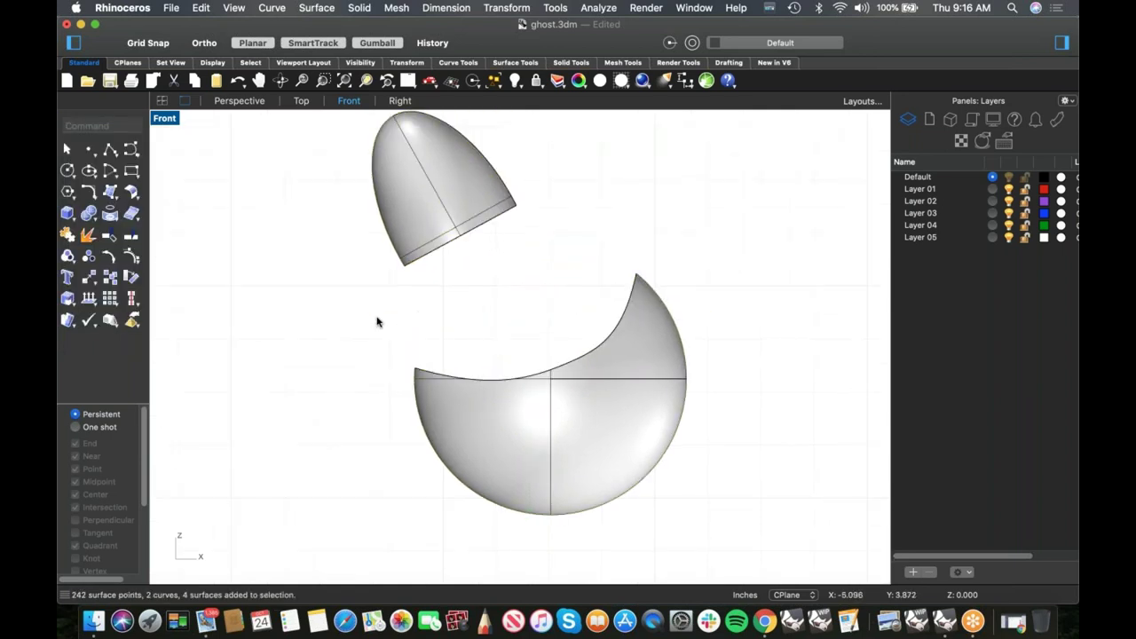
- Blend the middle finger's cut edge to the palm's cut edge with Tangency continuity at both ends
left_click(138, 201)
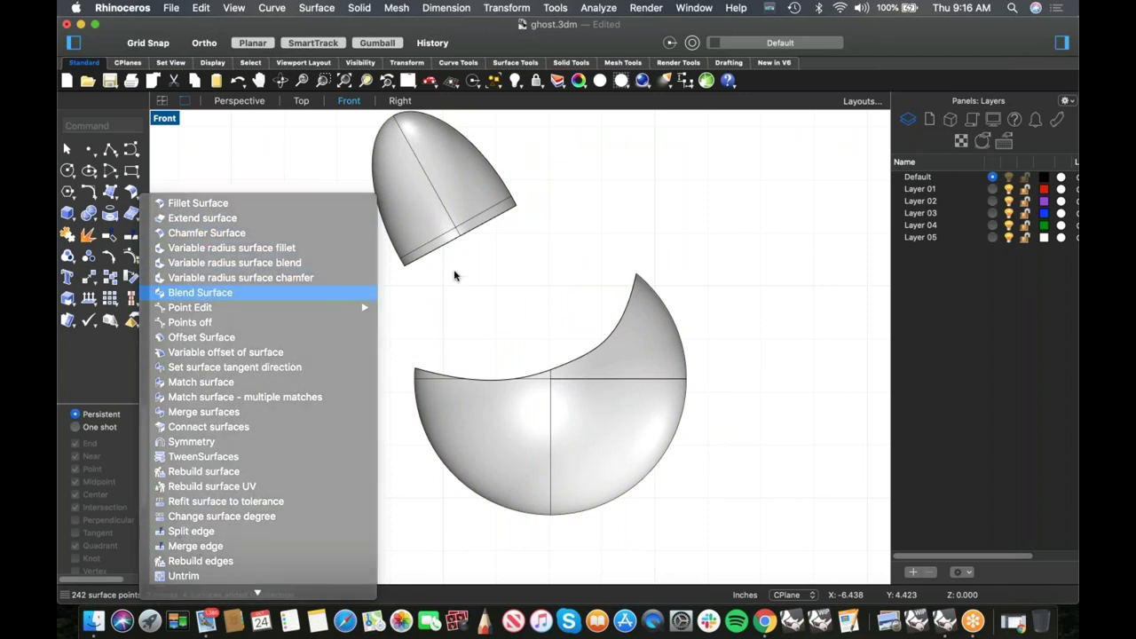
left_click(244, 294)
left_click(431, 251)
left_click(452, 376)
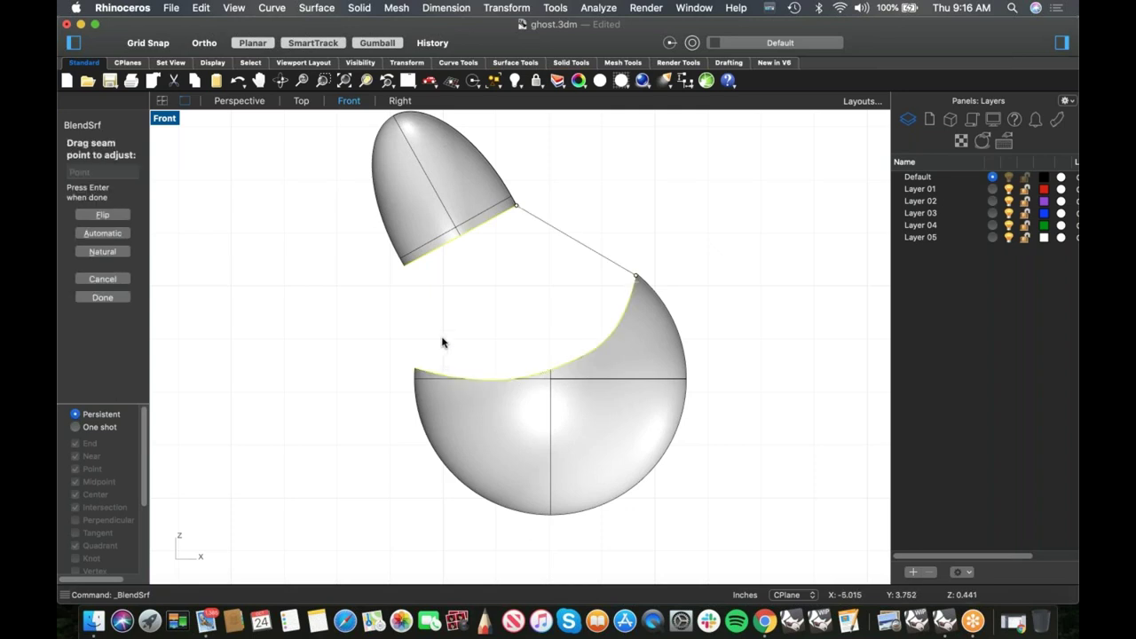
key("Return")
right_click_drag(561, 317, 509, 318)
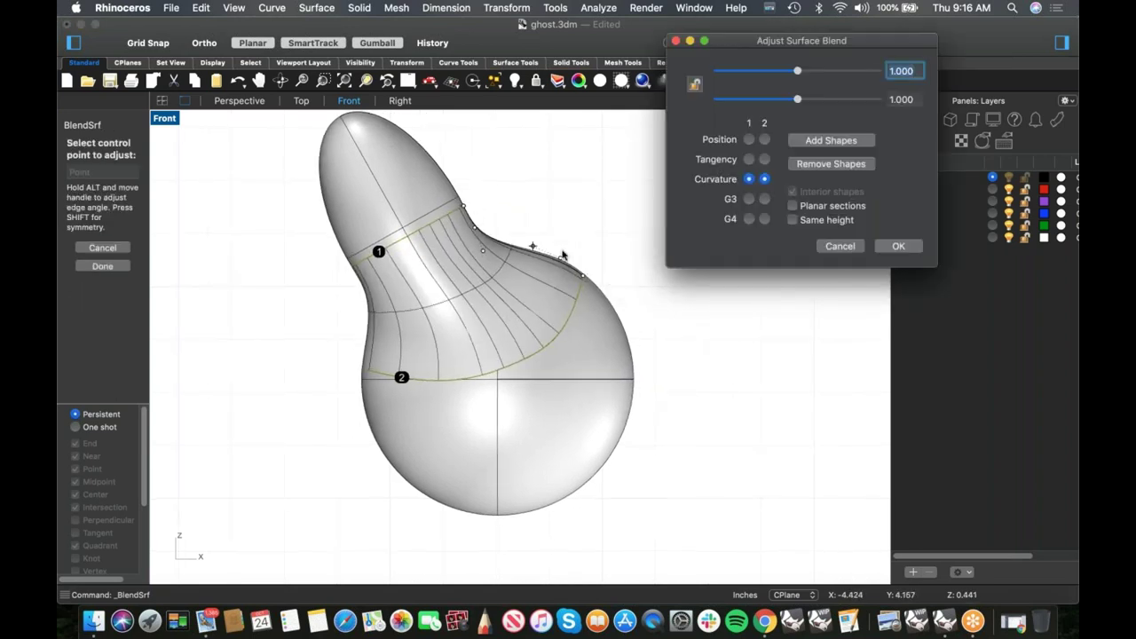
left_click(751, 160)
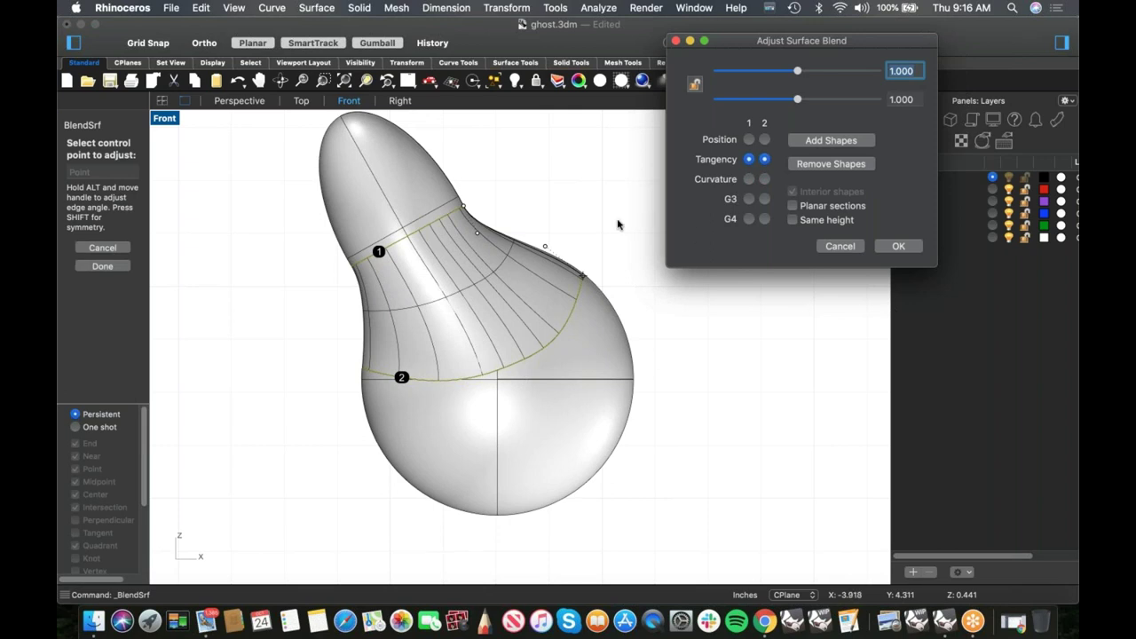
key("Return")
- Join the middle finger, blend surface and palm, and show the hidden objects again
left_click_drag(595, 159, 358, 408)
key("super+j")
key("super+alt+h")
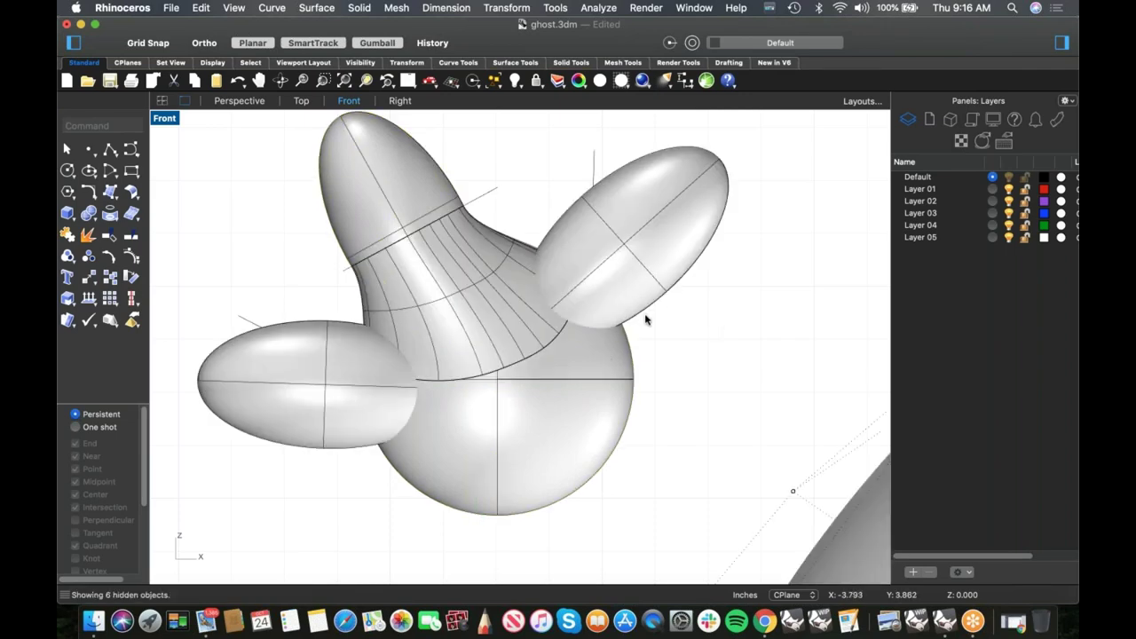
- Draw a straight polyline segment diagonally across the middle of the right finger, extending past both sides
right_click_drag(602, 307, 581, 318)
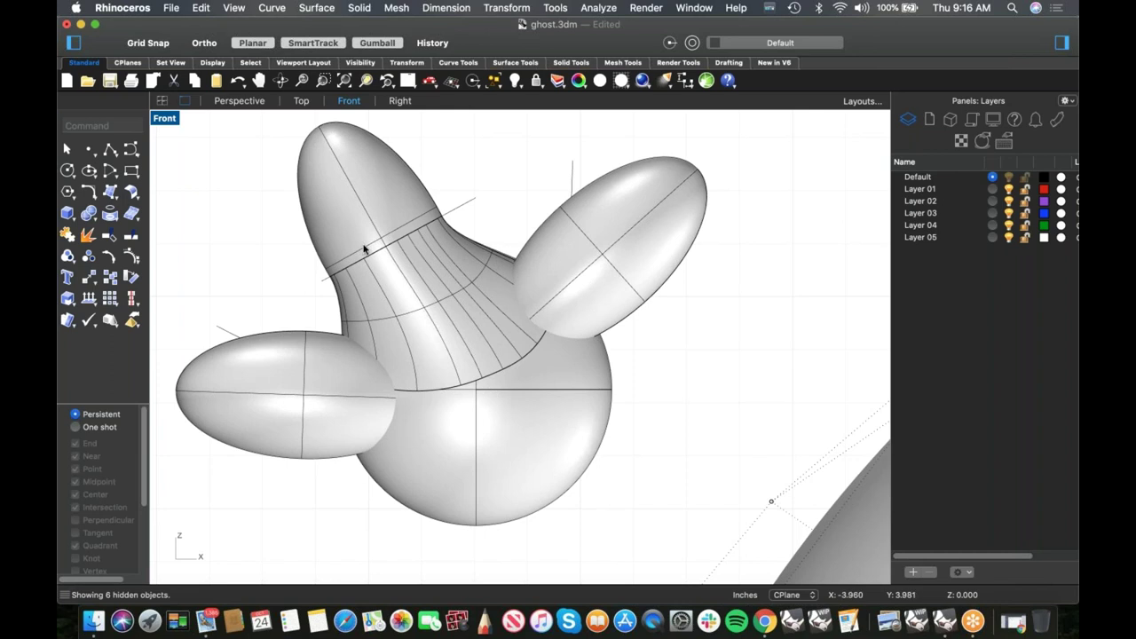
left_click(110, 149)
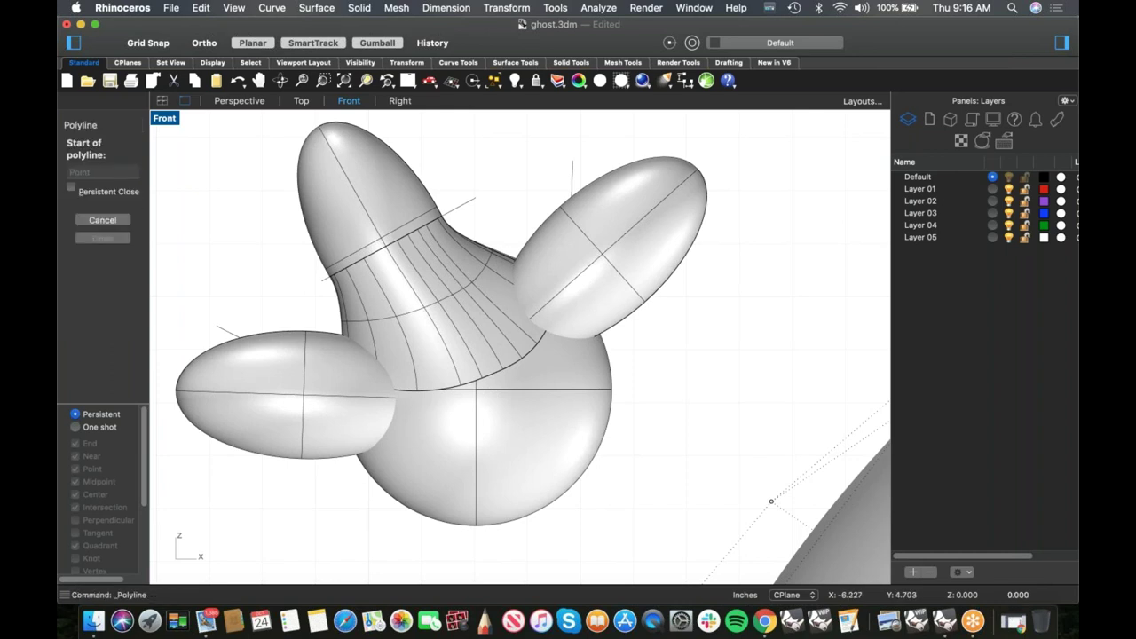
left_click(514, 198)
left_click(681, 324)
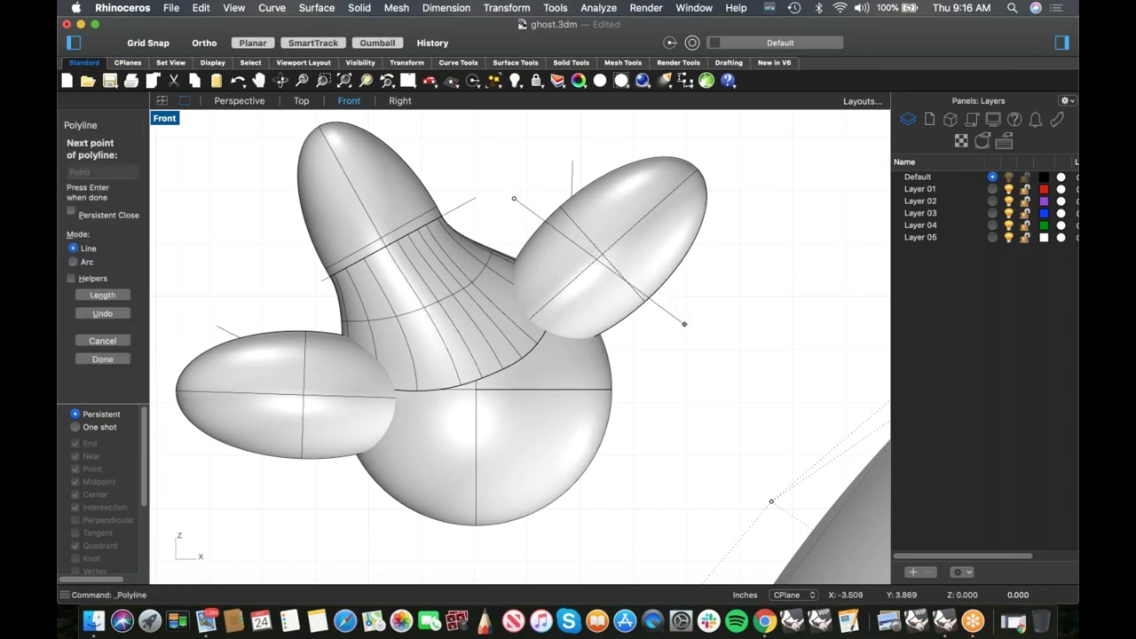
key("Return")
- Trim away the palm-side half of the right finger with the polyline
left_click(682, 324)
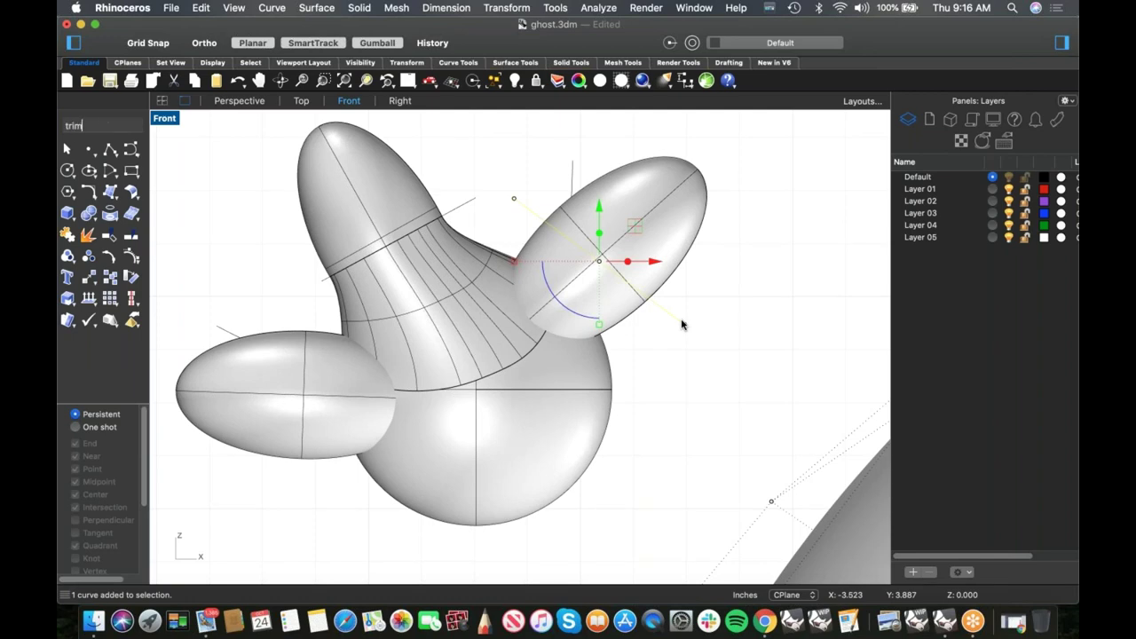
key("Return")
left_click(596, 304)
key("Return")
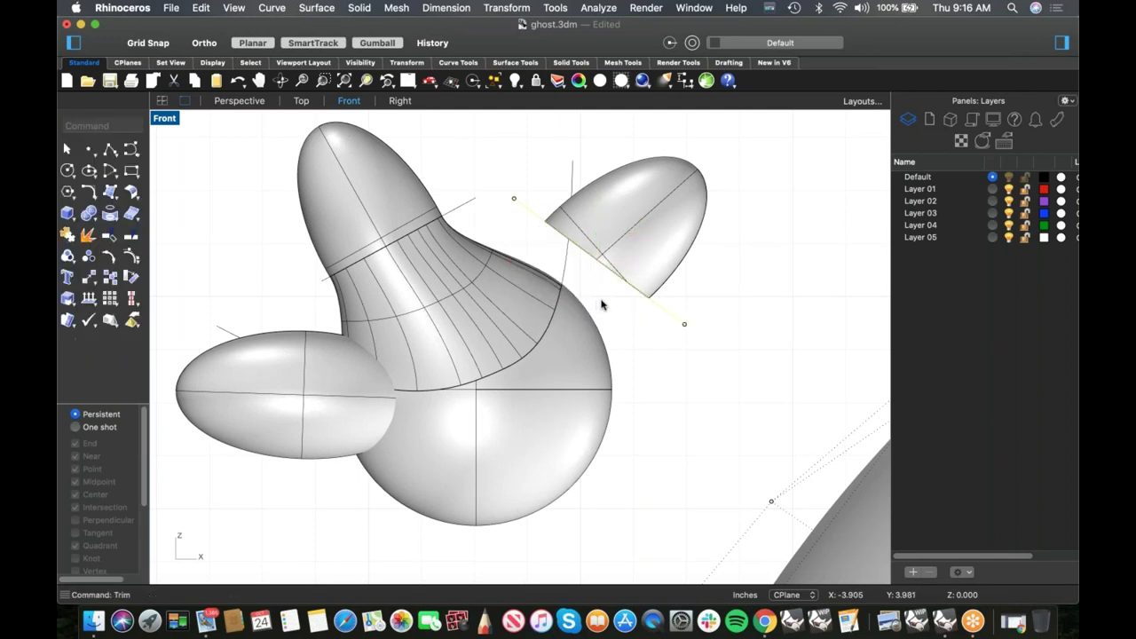
- Delete the right finger's cutting line and draw a degree 3 curve bowing through the palm's right side in the Front view
key("Return")
key("Delete")
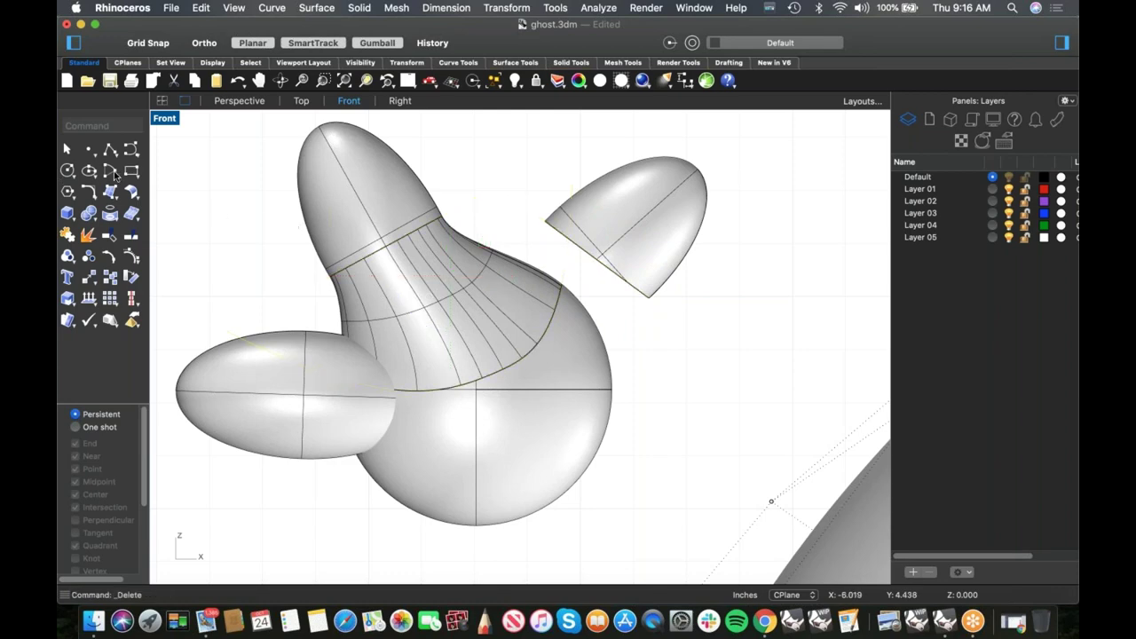
left_click(131, 149)
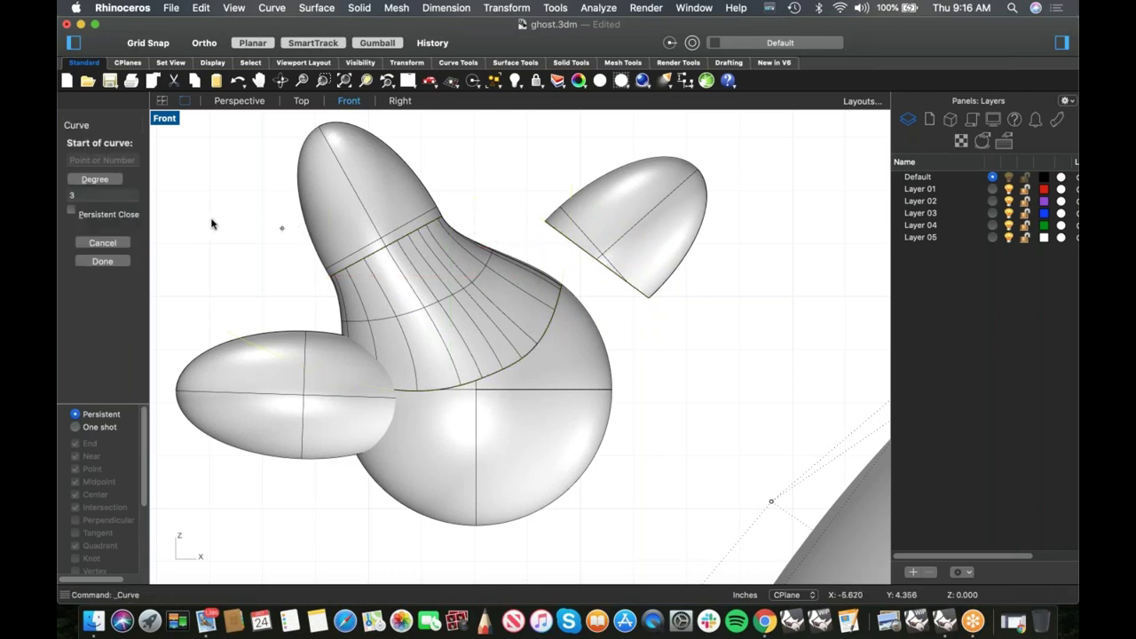
left_click(493, 213)
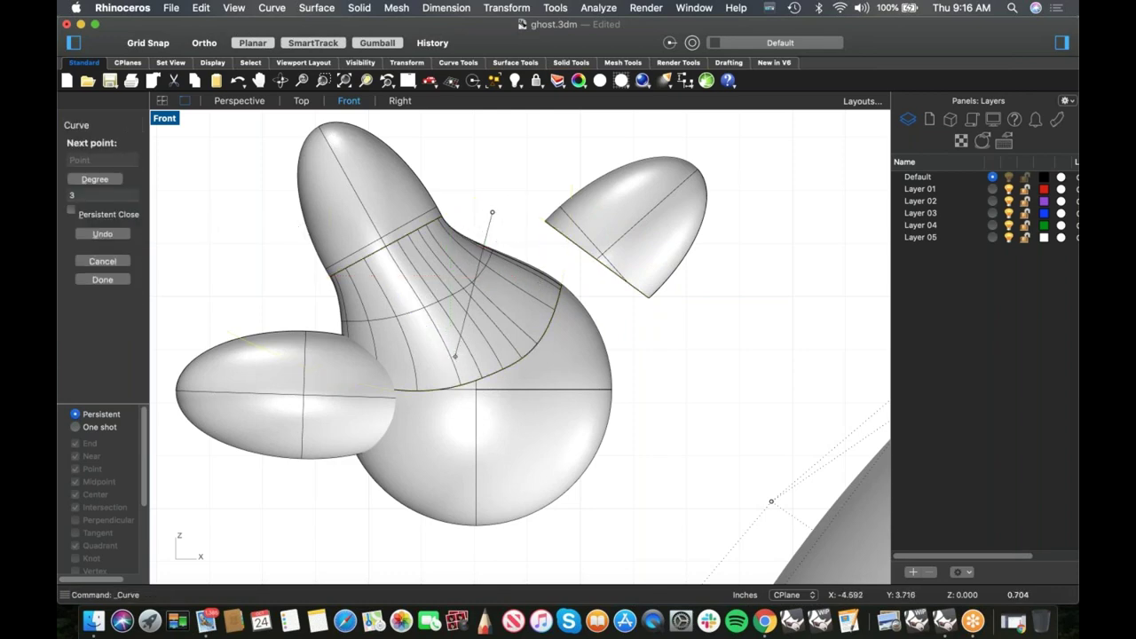
left_click(455, 357)
left_click(487, 435)
left_click(651, 458)
left_click(716, 454)
key("Return")
- Trim away the upper-right part of the palm polysurface with the curve
type("tr")
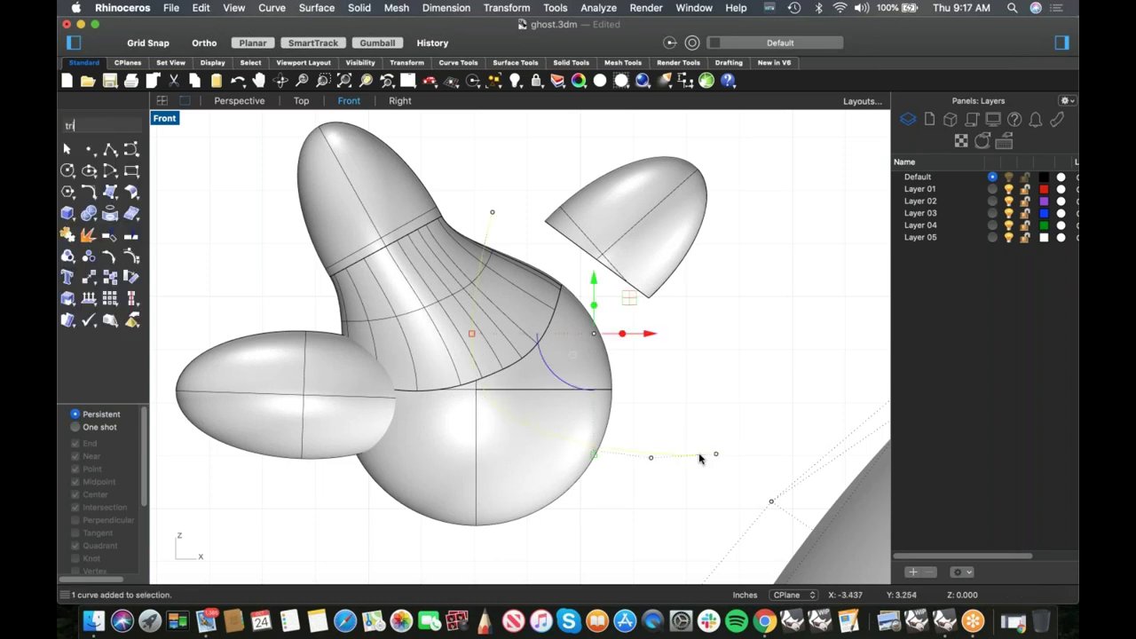
type("im")
key("Return")
left_click(566, 377)
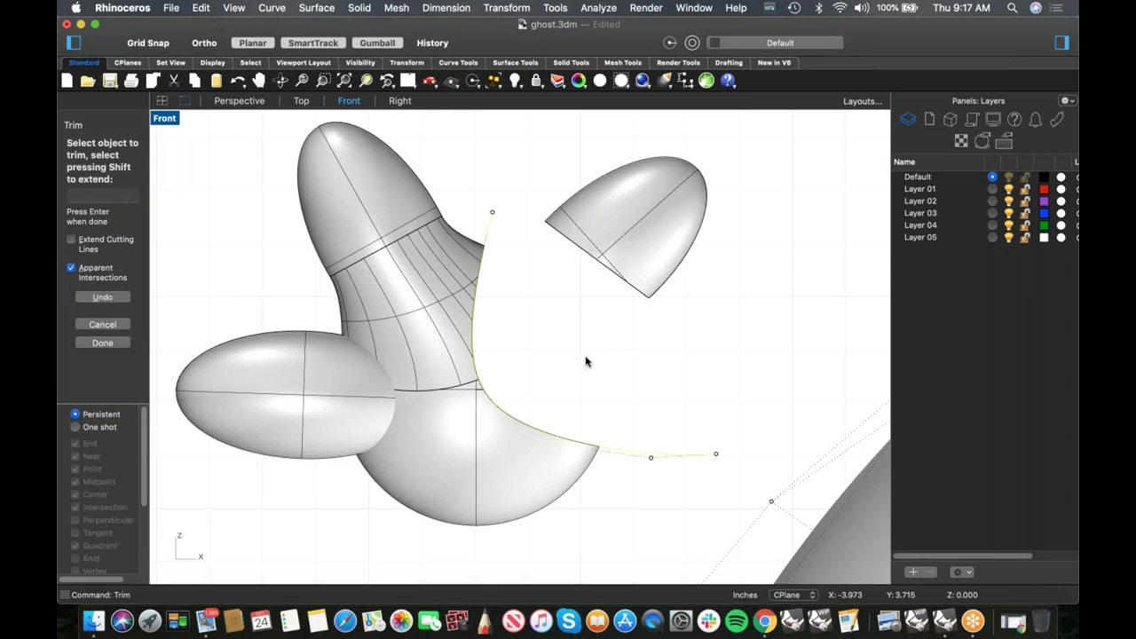
key("Return")
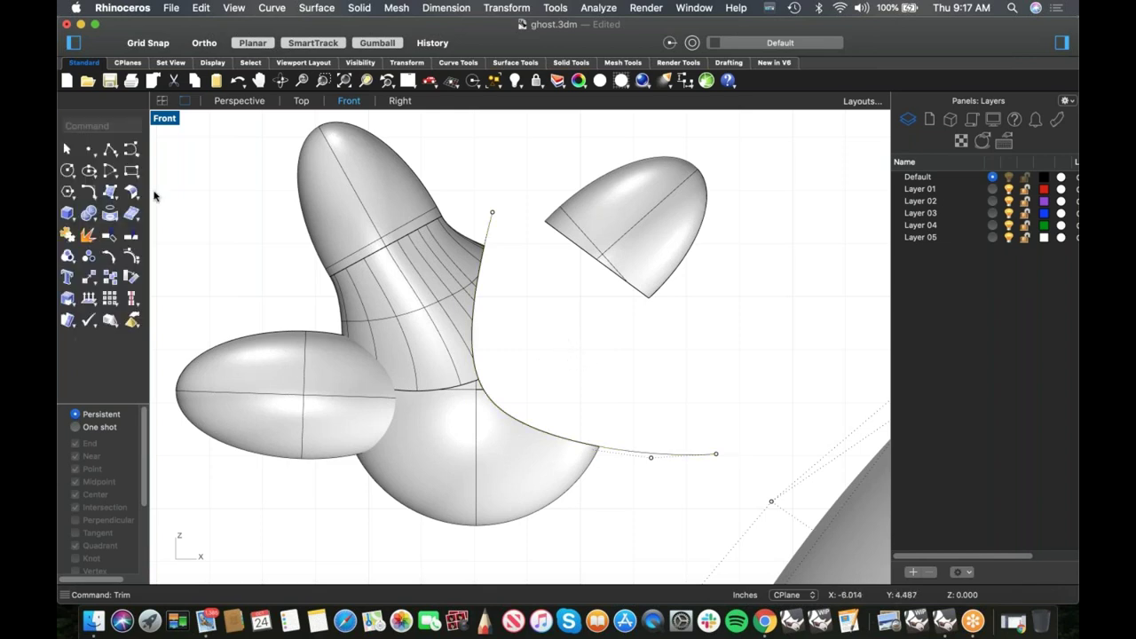
left_click_drag(131, 192, 197, 295)
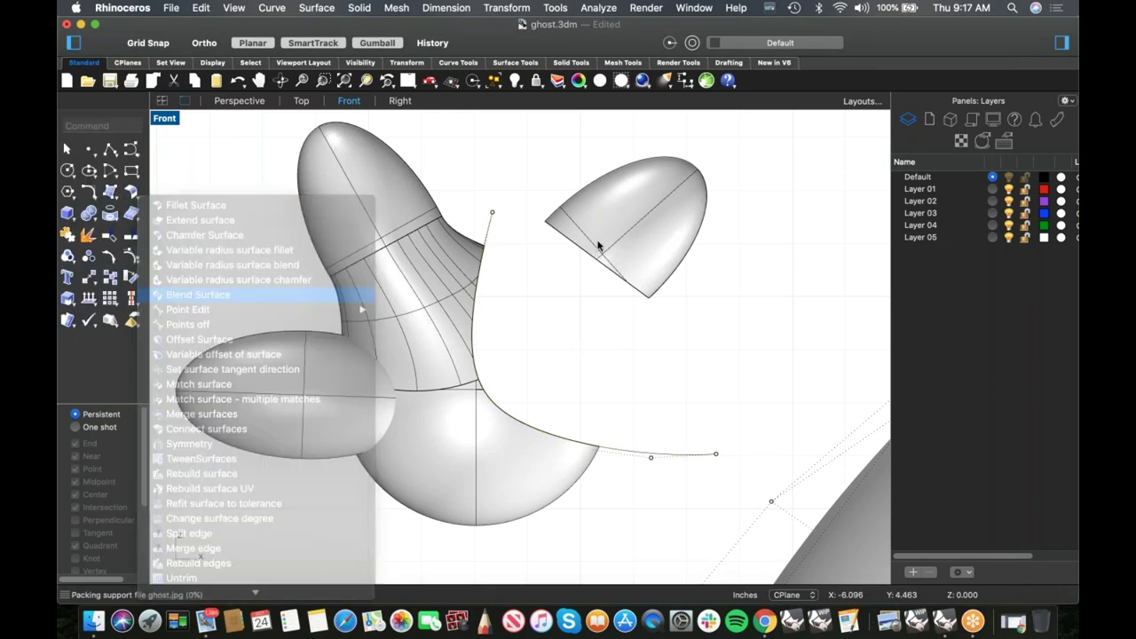
left_click(549, 227)
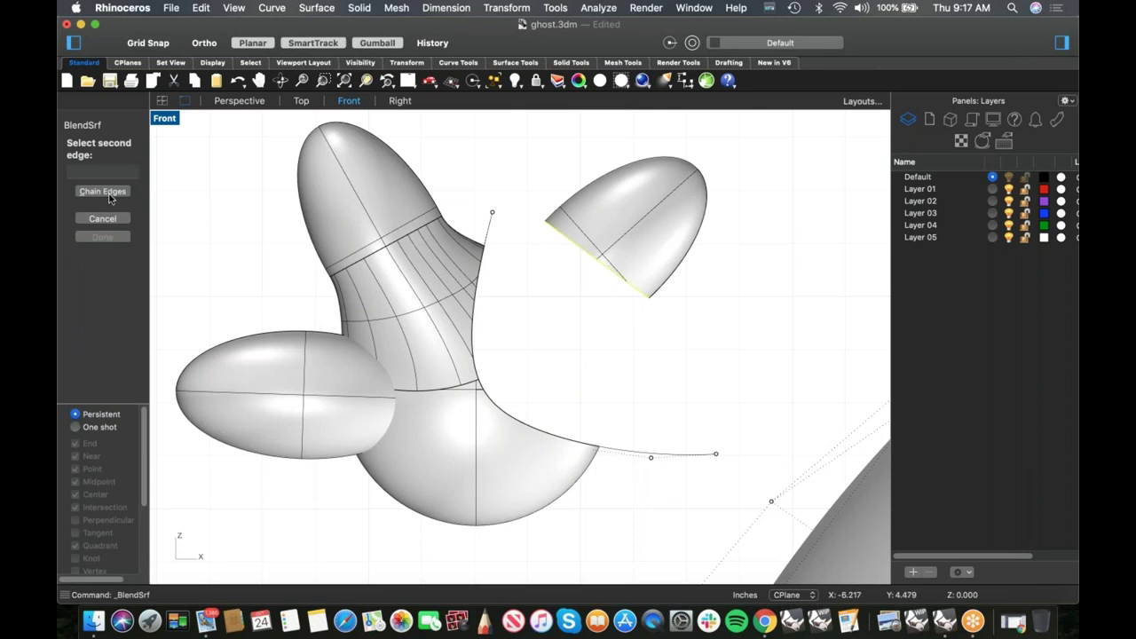
left_click(105, 192)
left_click(481, 269)
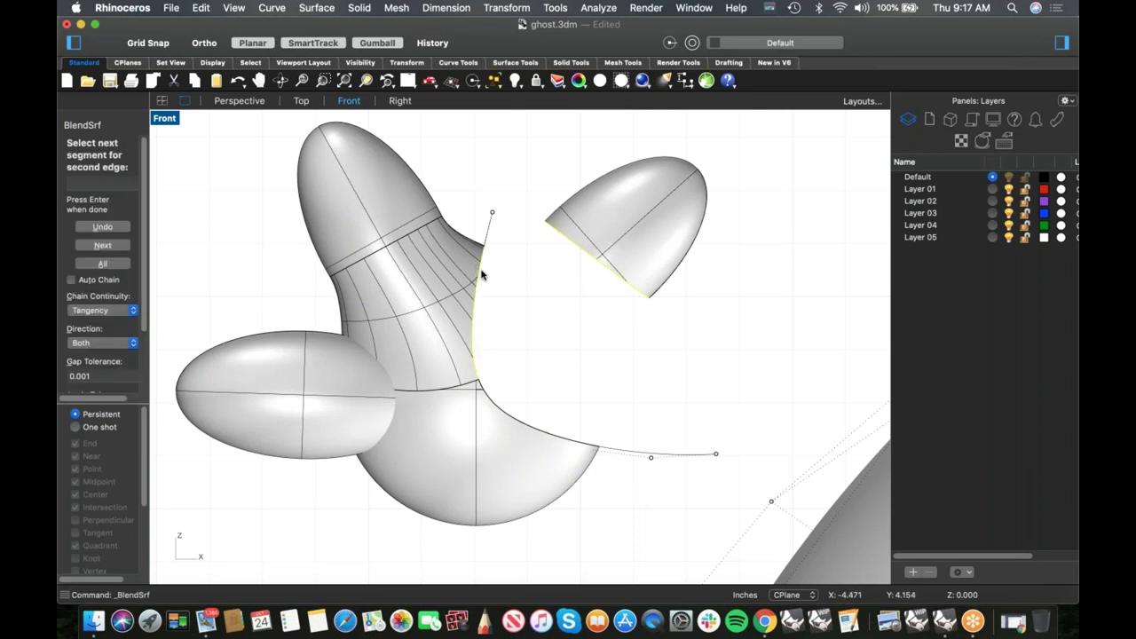
left_click(498, 408)
left_click(99, 282)
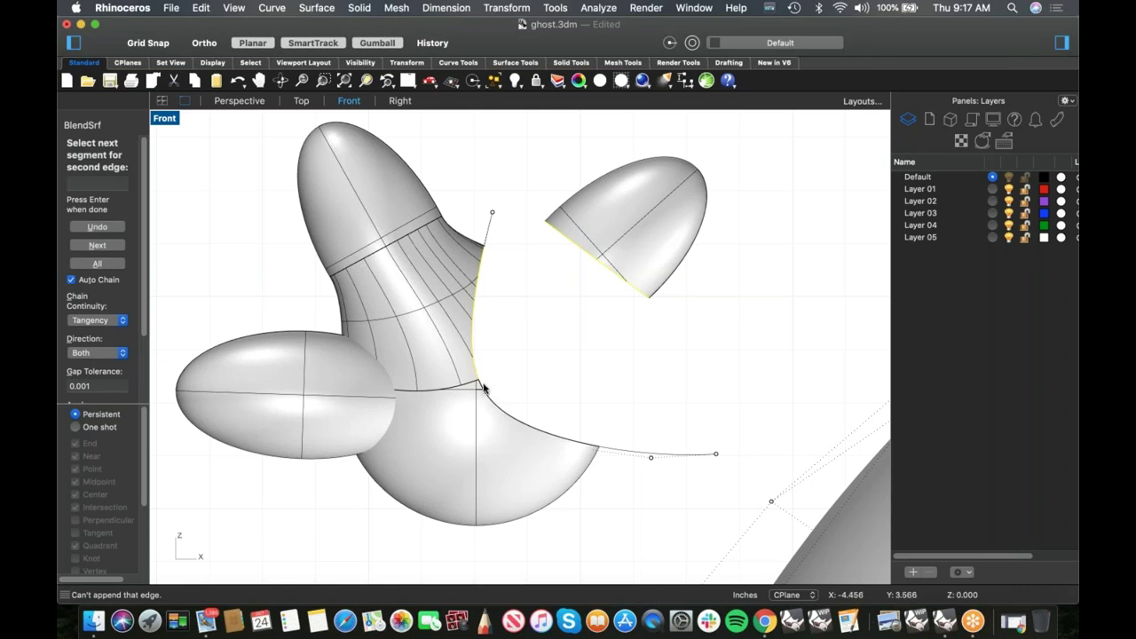
left_click(479, 386)
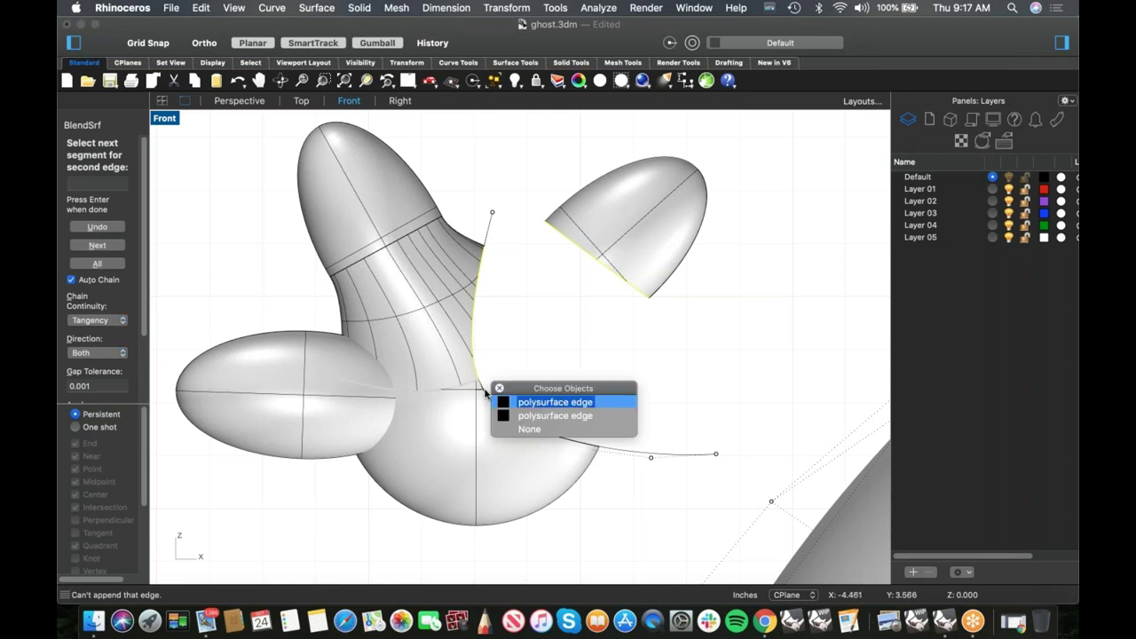
left_click(524, 429)
right_click_drag(579, 380, 561, 378)
key("Escape")
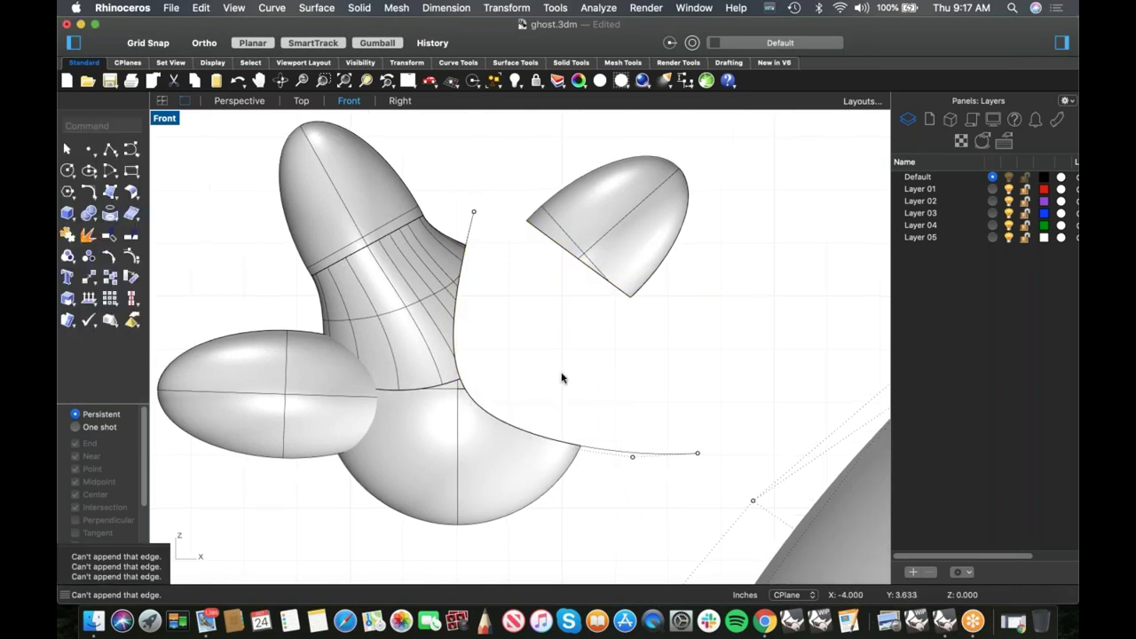
- Switch to the Perspective view and hide the palm's cutting curve and the displayed control points
key("ctrl+F4")
scroll(549, 362, "up", 10)
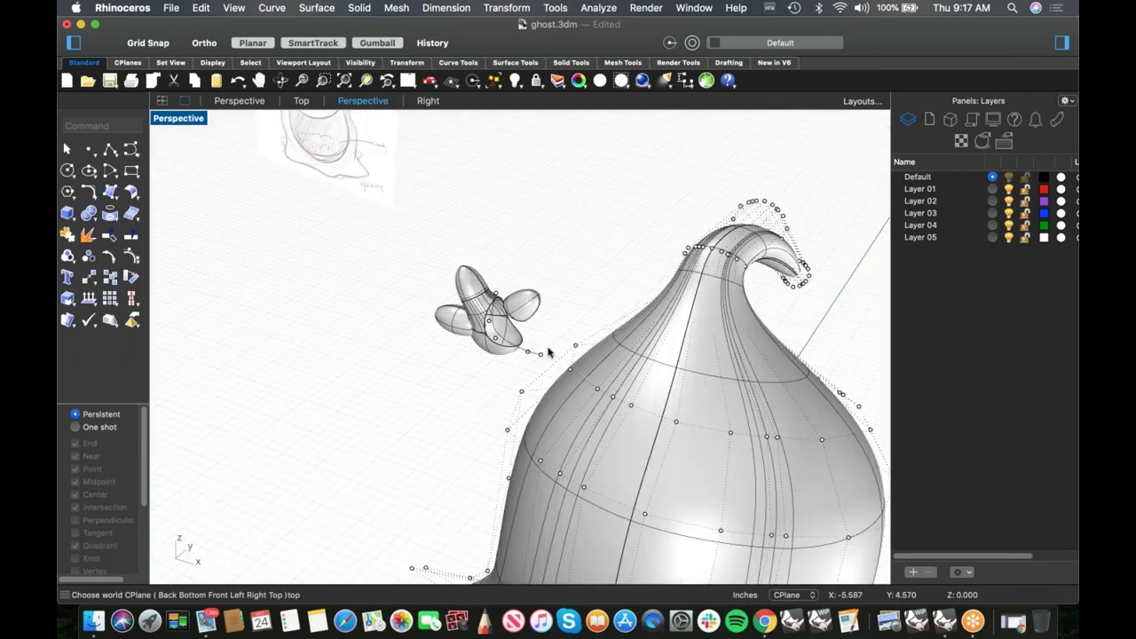
right_click_drag(502, 332, 586, 378)
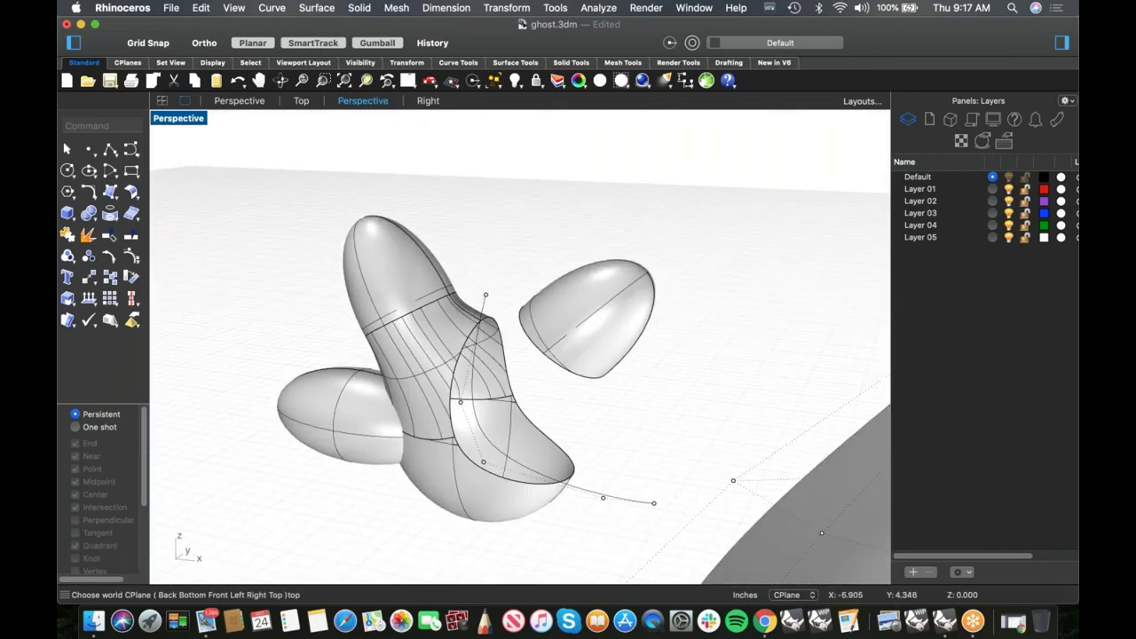
key("Return")
type("h")
key("Return")
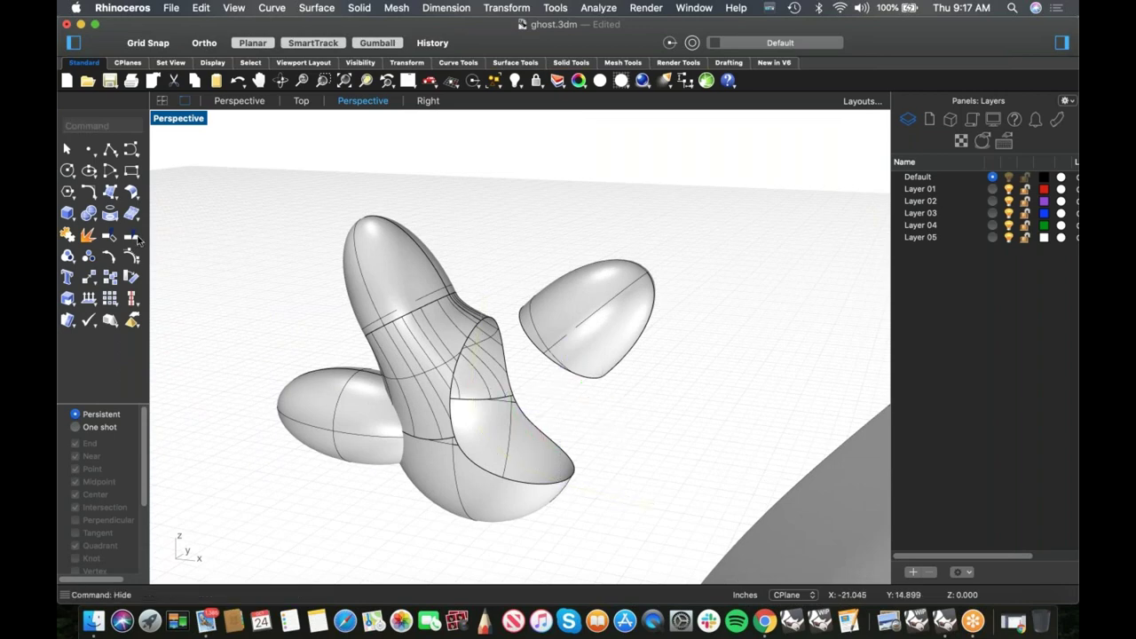
- Blend the right finger's cut edge to the palm's cut edge with Blend Surface, using Auto Chain for the palm edge
left_click(133, 195)
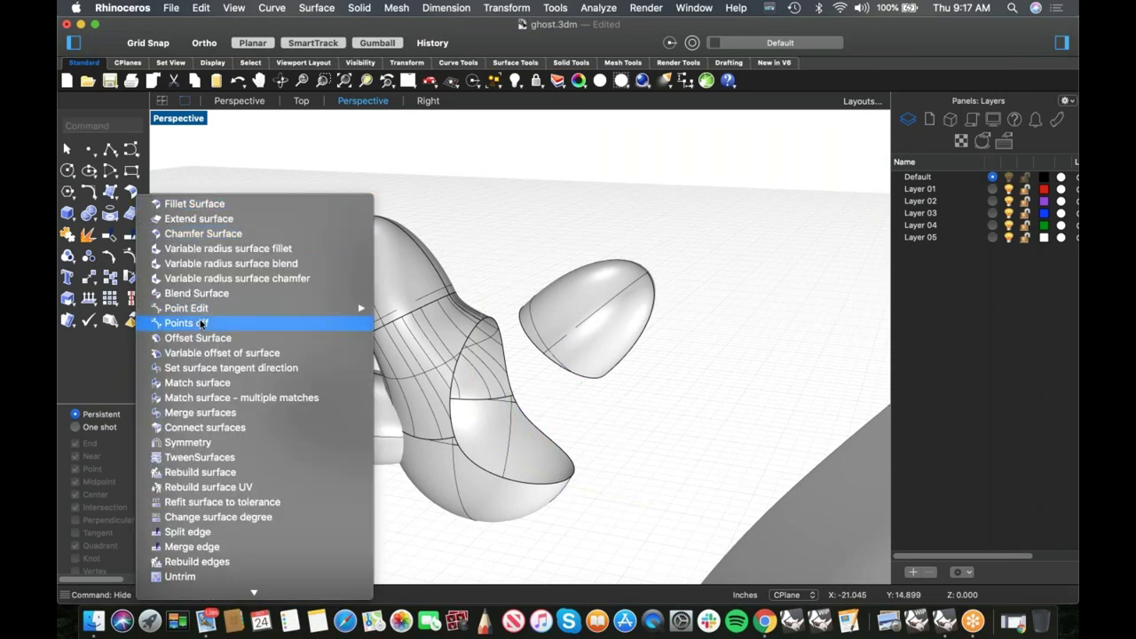
left_click(197, 293)
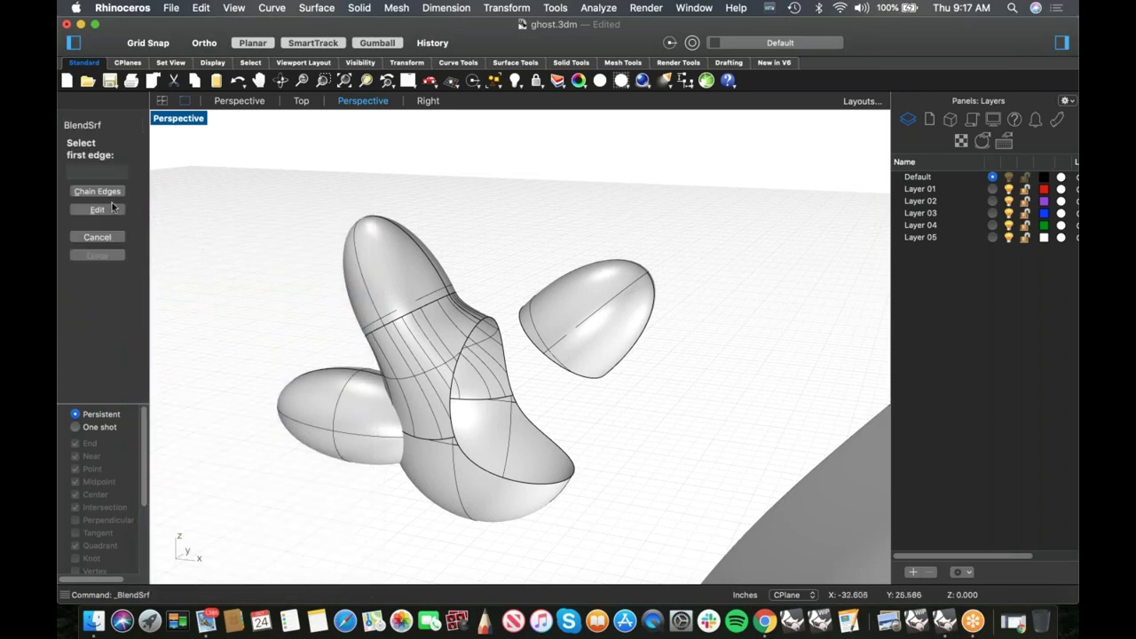
left_click(527, 353)
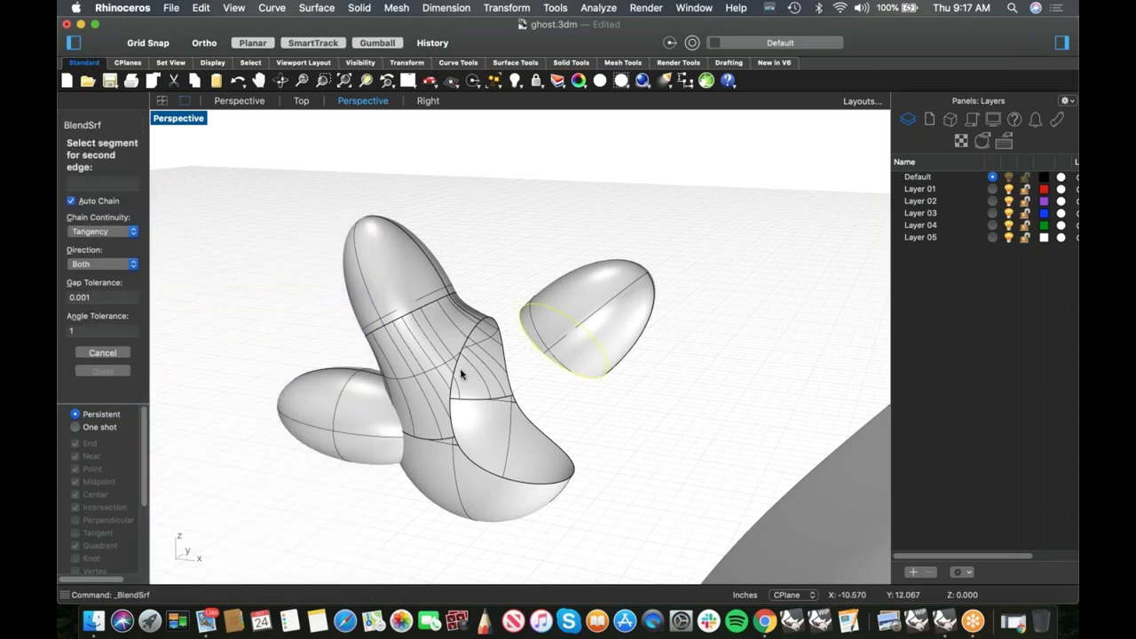
left_click(454, 380)
right_click(634, 441)
right_click_drag(659, 436, 685, 364)
right_click(648, 410)
- Join the right finger, blend surface and palm, and return to the Front view
left_click_drag(686, 484, 531, 364)
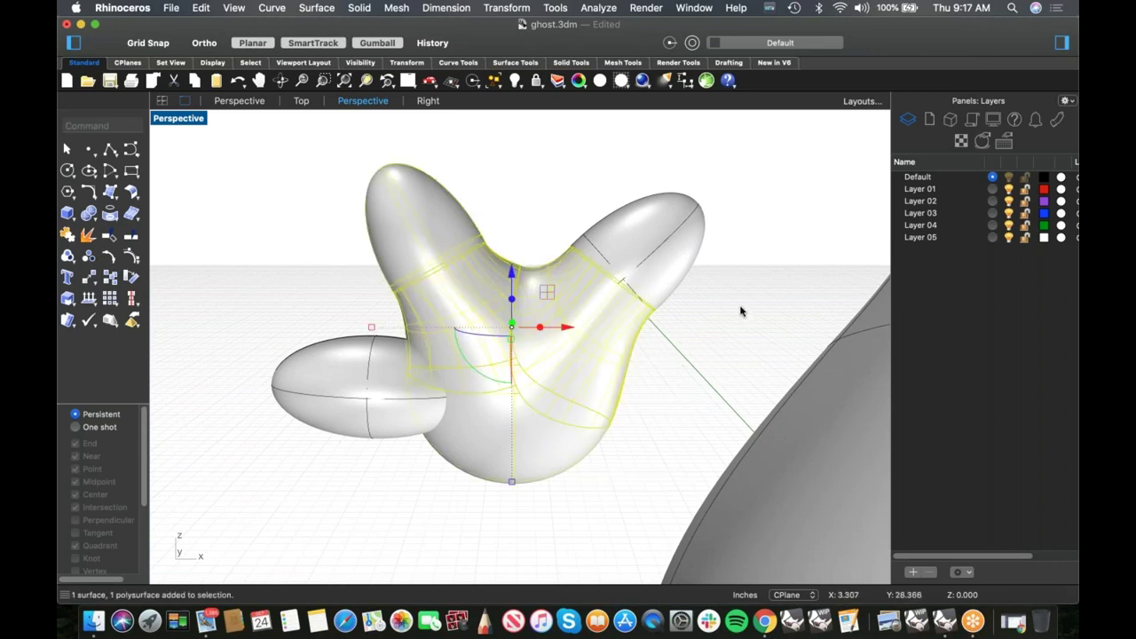
key("super+j")
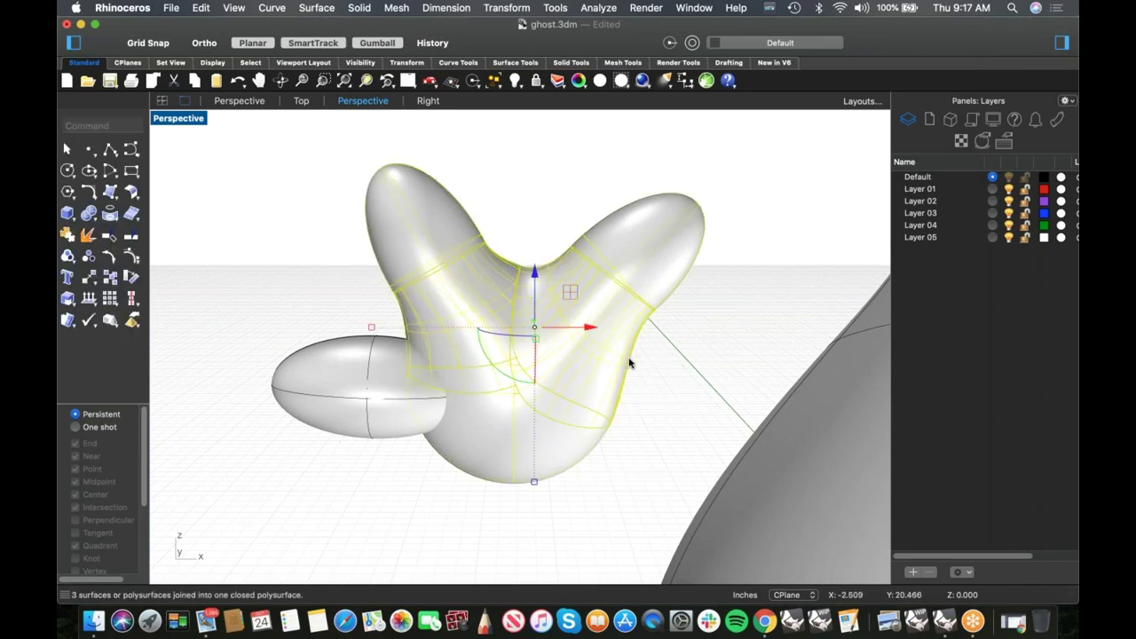
left_click(636, 393)
right_click_drag(637, 393, 688, 379, "shift")
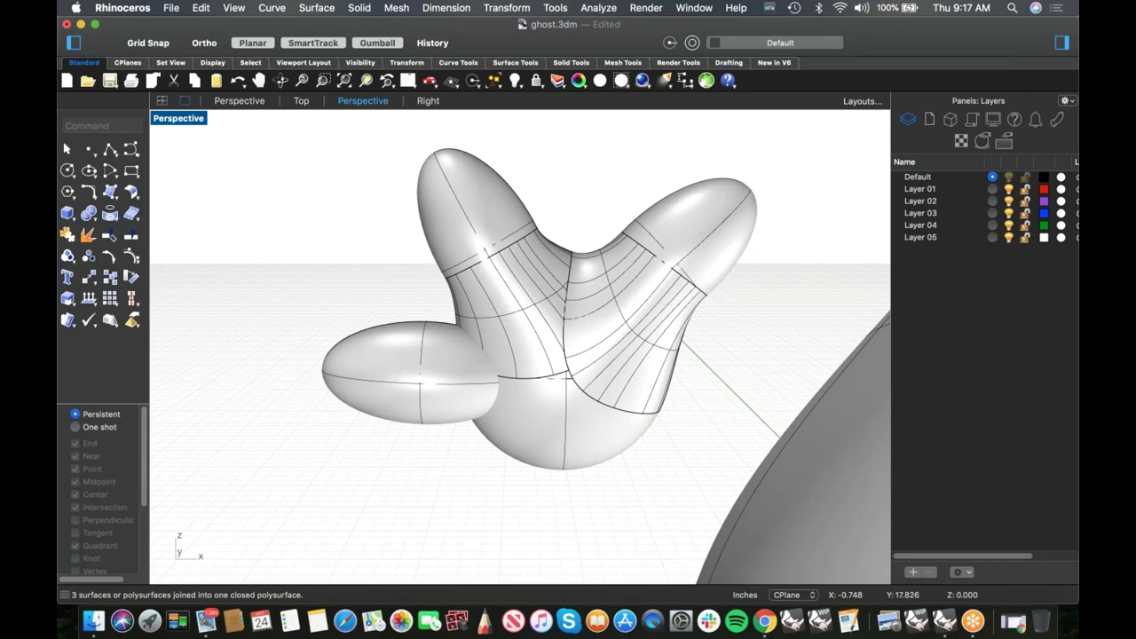
key("ctrl+F2")
right_click_drag(496, 409, 517, 358)
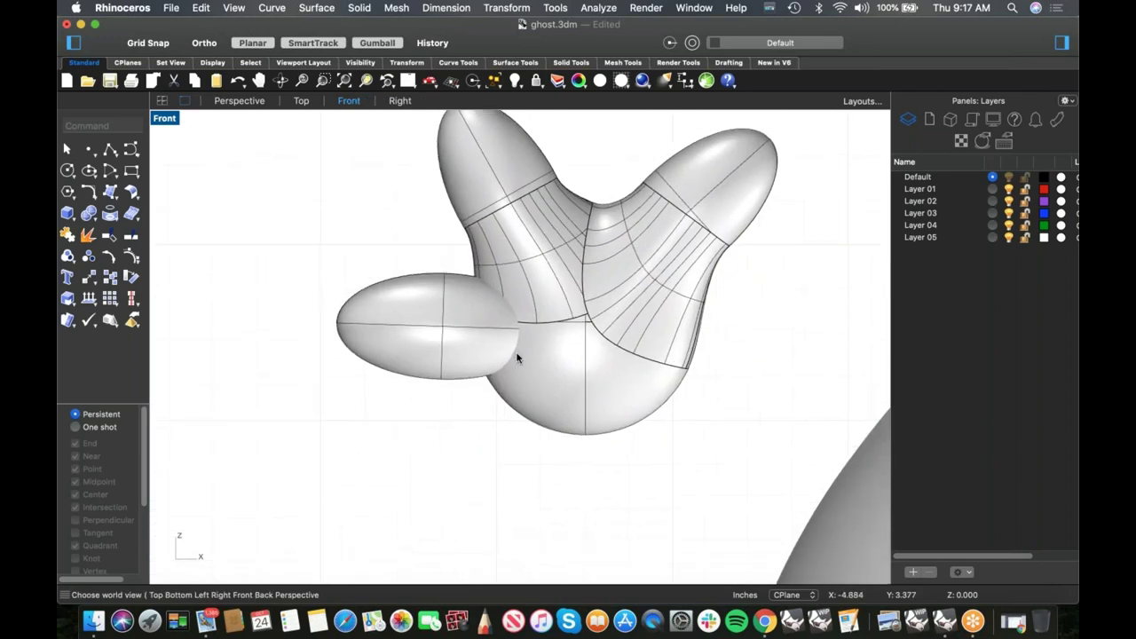
left_click(115, 151)
left_click(428, 263)
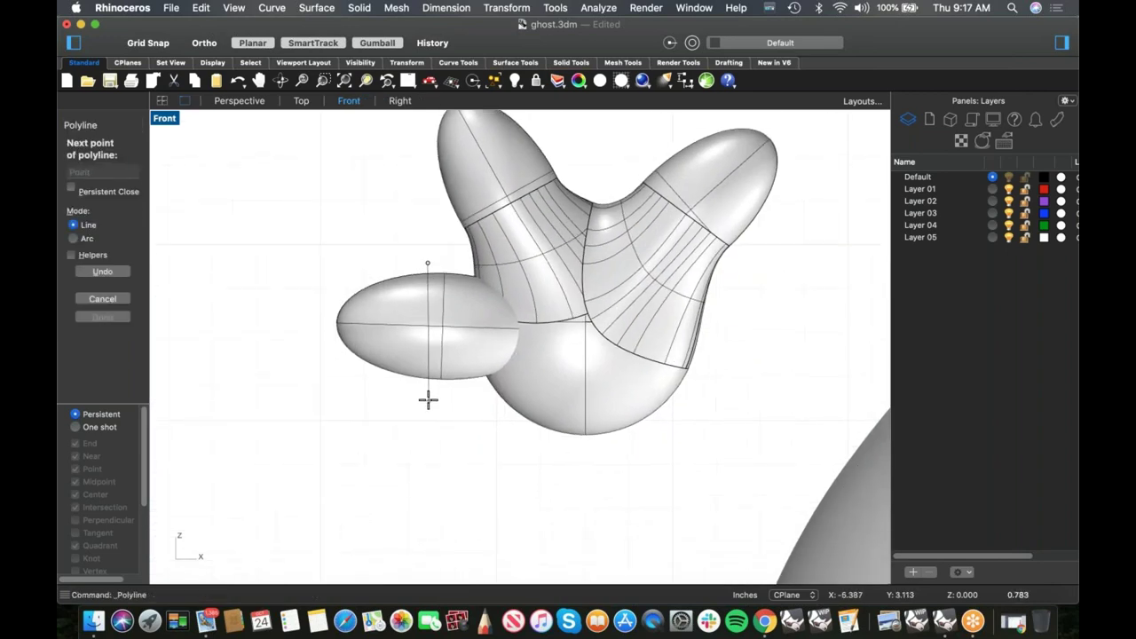
right_click(428, 399)
right_click(395, 271)
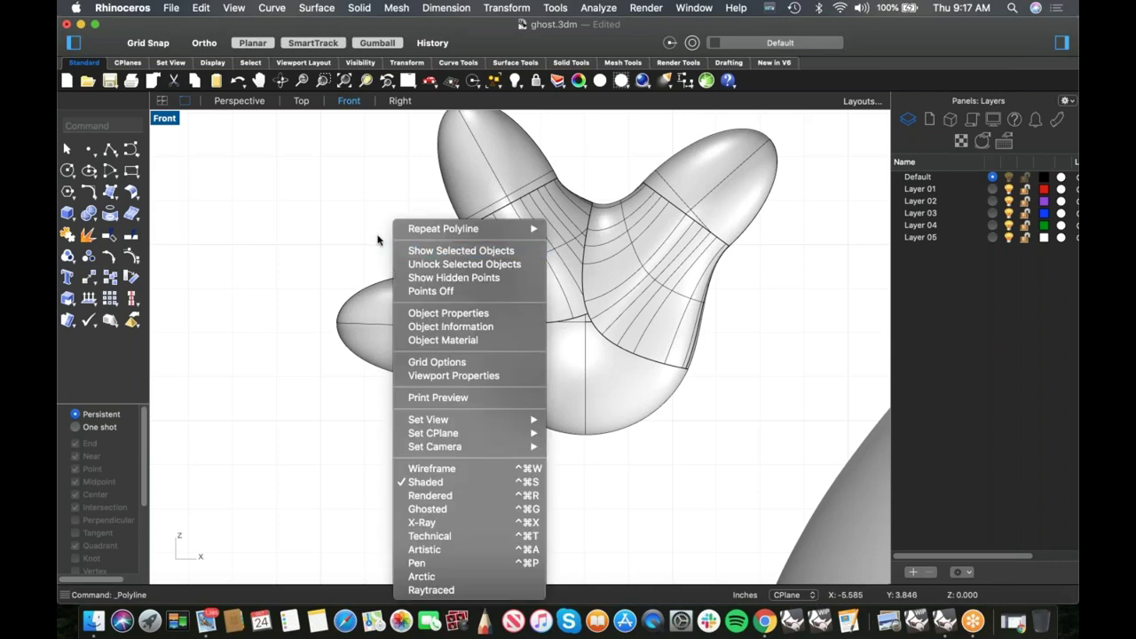
right_click(401, 271)
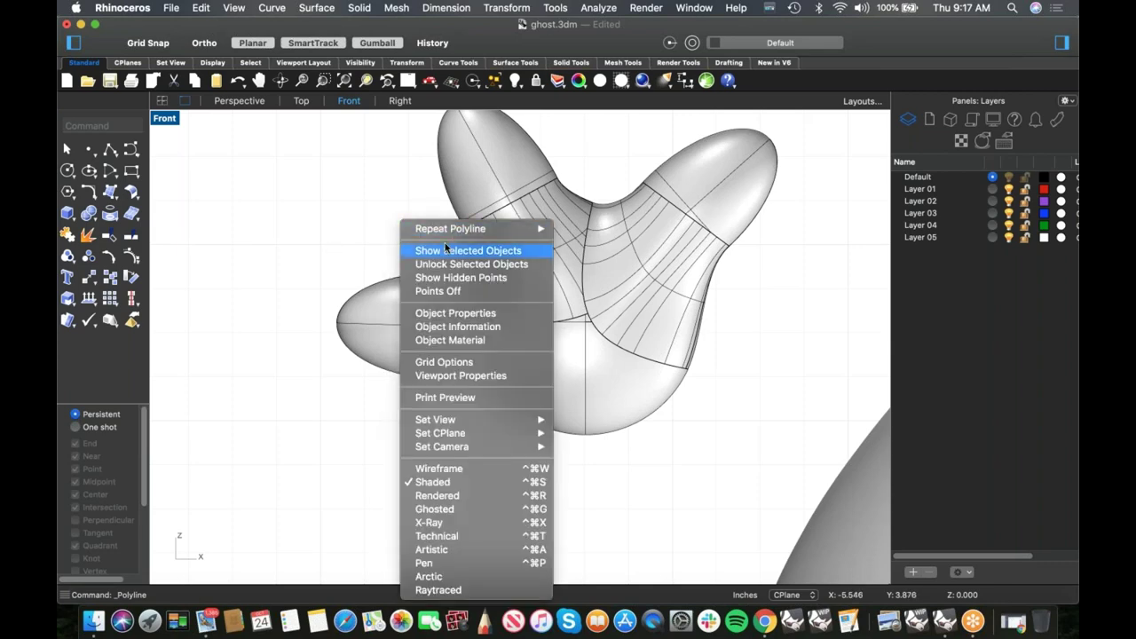
- Draw a nearly vertical straight polyline across the left finger near its tip, extending past both sides
left_click(440, 234)
left_click(386, 269)
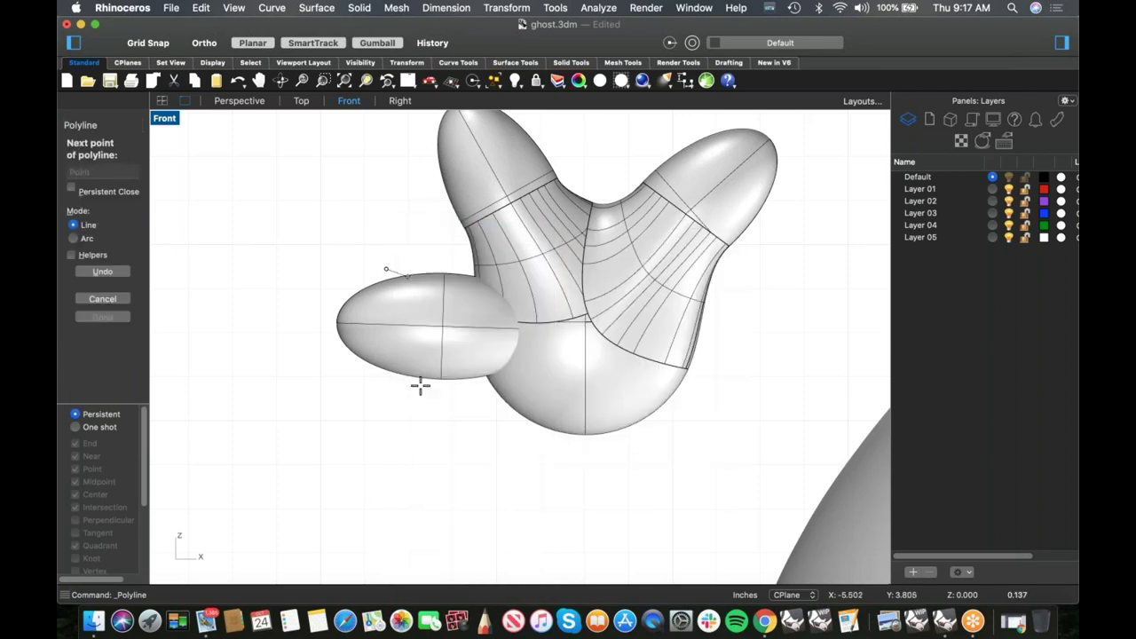
right_click(402, 434)
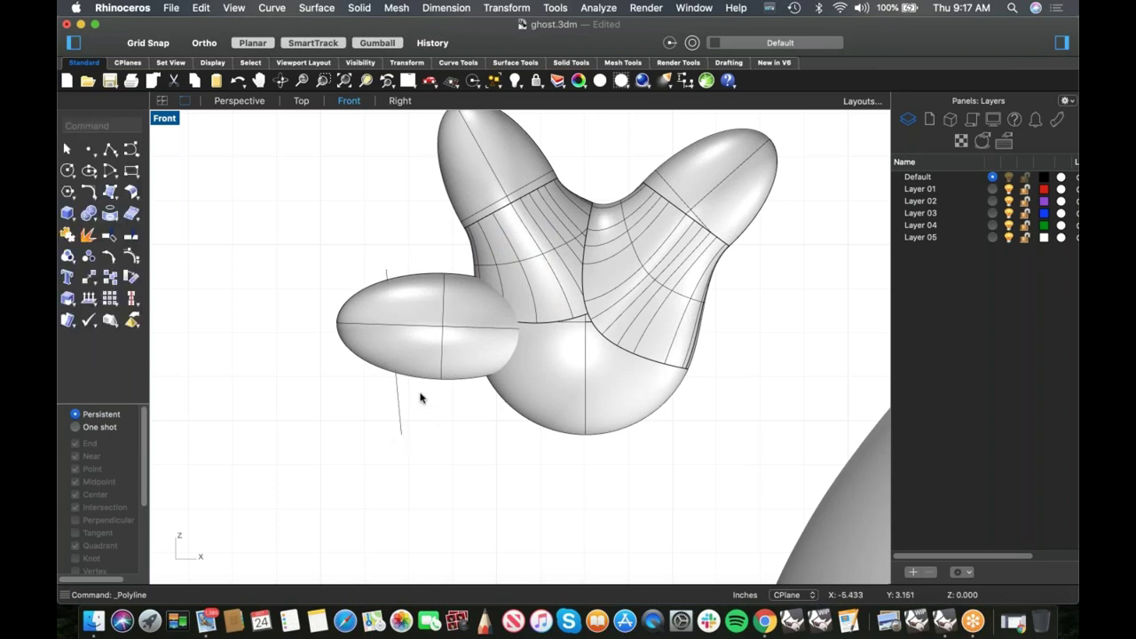
- Draw a degree 3 curve from above the left finger, bulging across the palm and ending below it
left_click(131, 149)
left_click(440, 248)
left_click(567, 282)
left_click(605, 312)
left_click(622, 380)
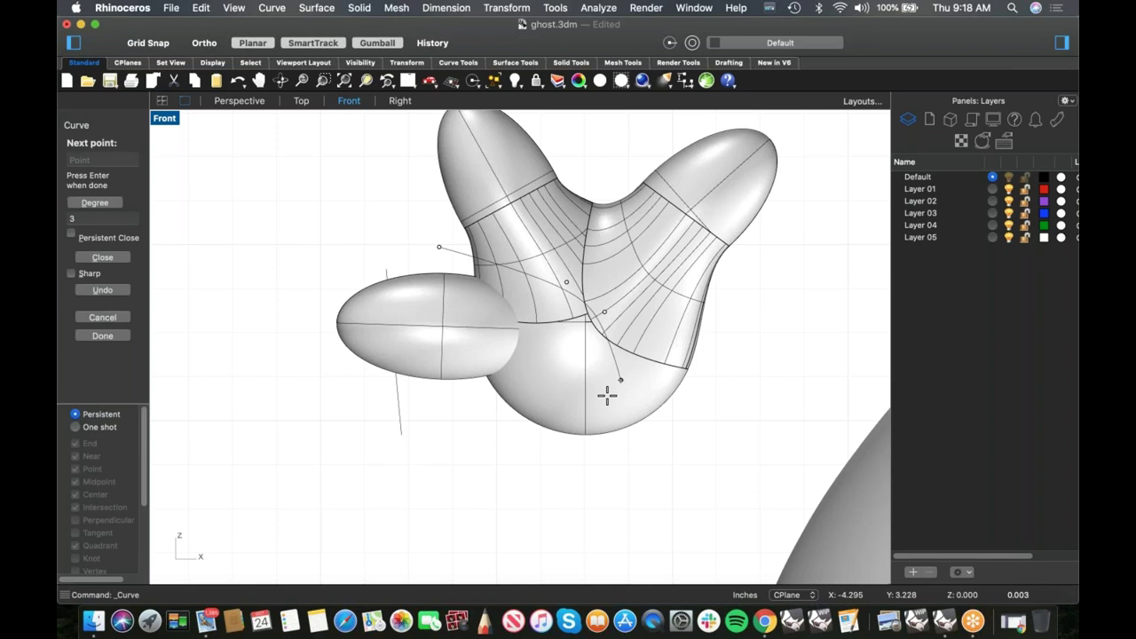
left_click(508, 458)
key("Return")
- Trim away the left finger's inner part and the palm's left part using the line and curve, then delete both cutters
left_click(400, 422, "shift")
type("Trim")
key("Return")
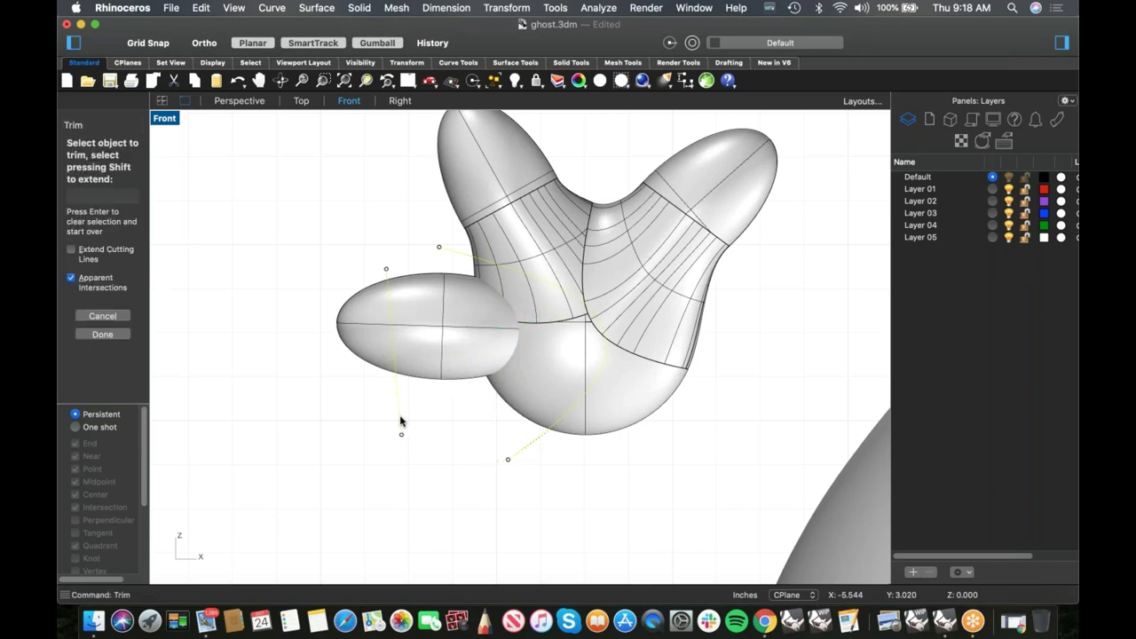
left_click(481, 355)
left_click(498, 360)
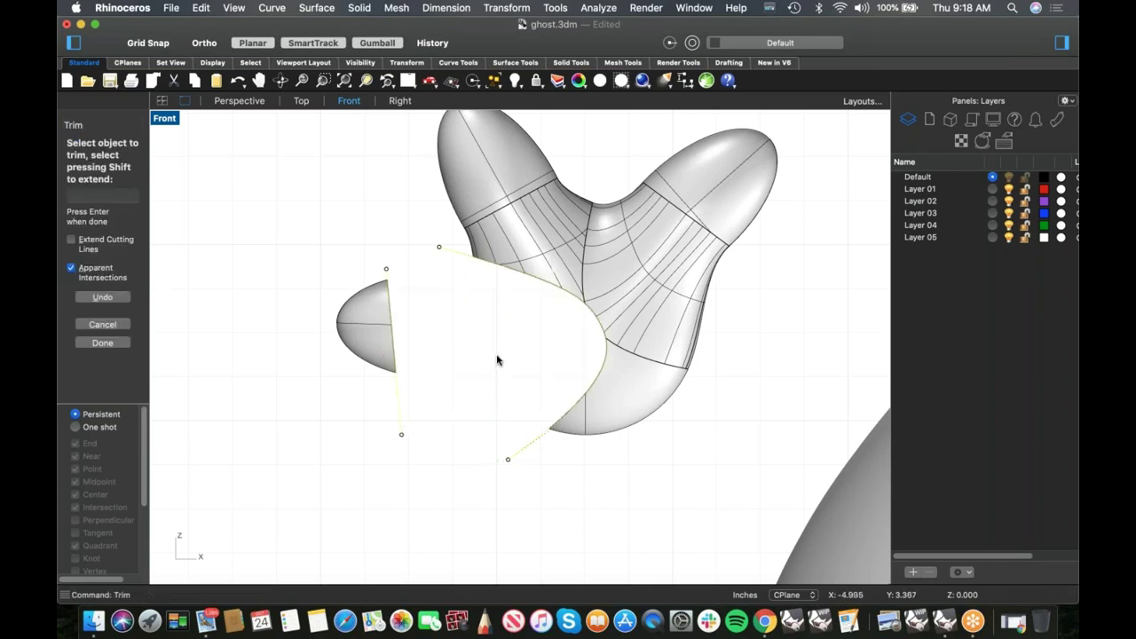
key("Return")
key("Delete")
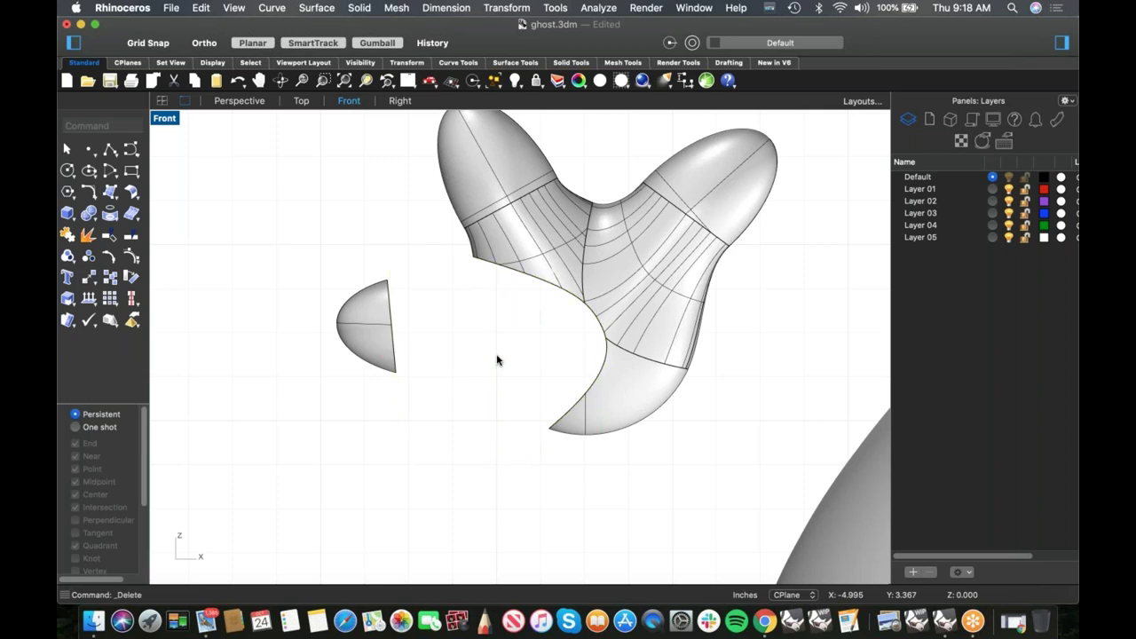
- Start a Blend Surface with chained edges between the left fingertip's cut edge and the palm's trimmed edge
left_click(134, 199)
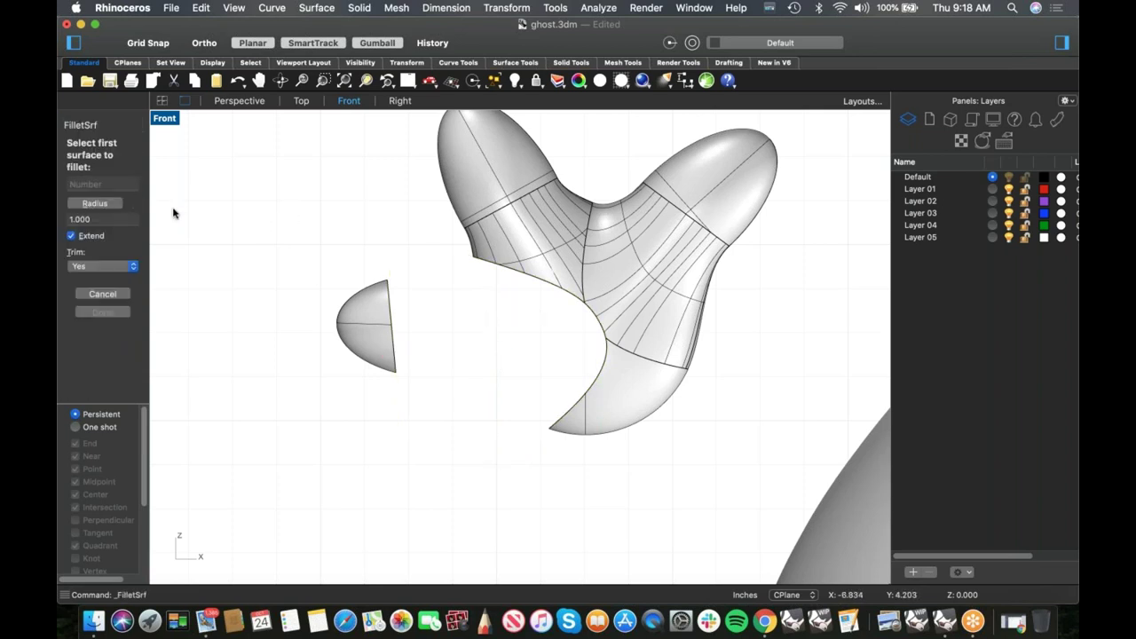
key("Escape")
left_click(135, 197)
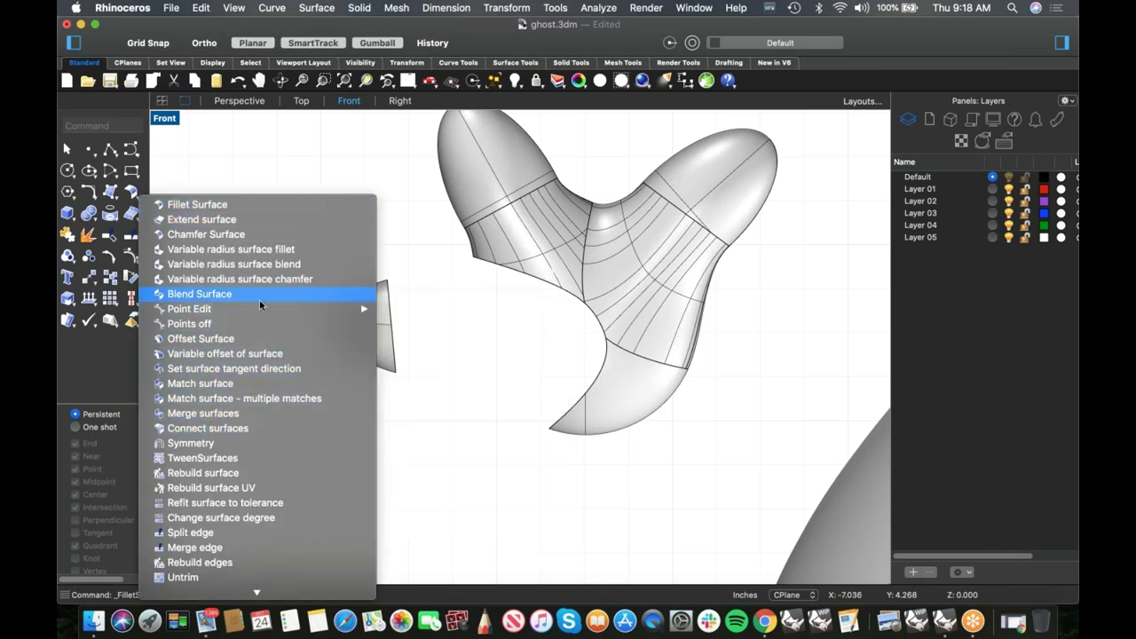
left_click(258, 295)
left_click(103, 191)
left_click(395, 299)
left_click(484, 264)
key("Return")
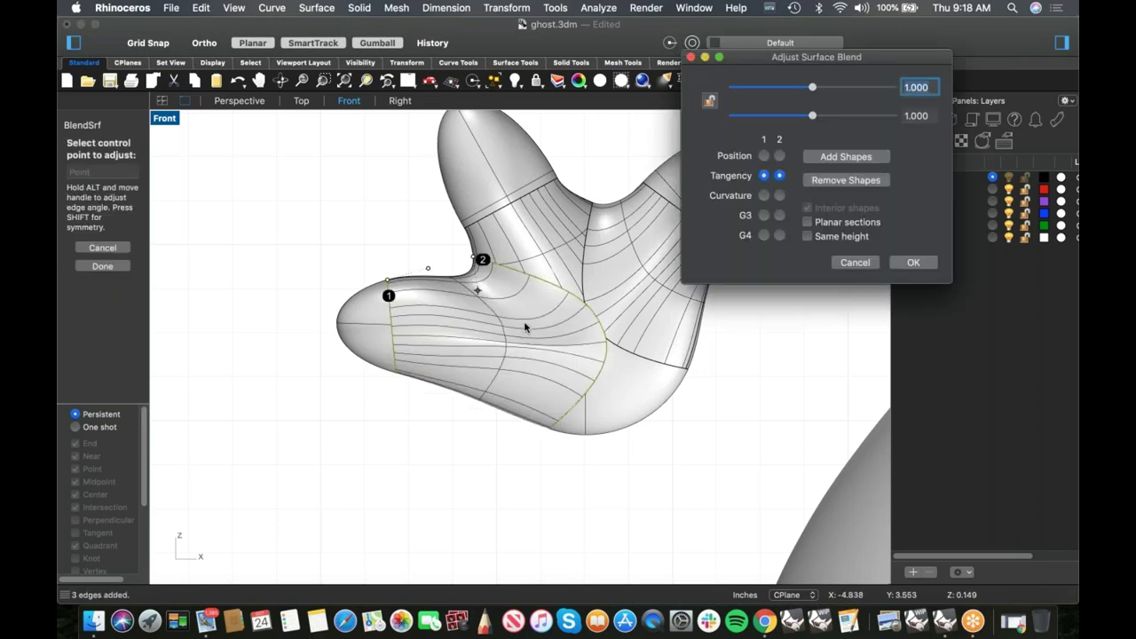
- Fine-tune the left finger blend's control handle, reduce the bulge at its first edge, and accept the surface
right_click_drag(506, 377, 519, 347)
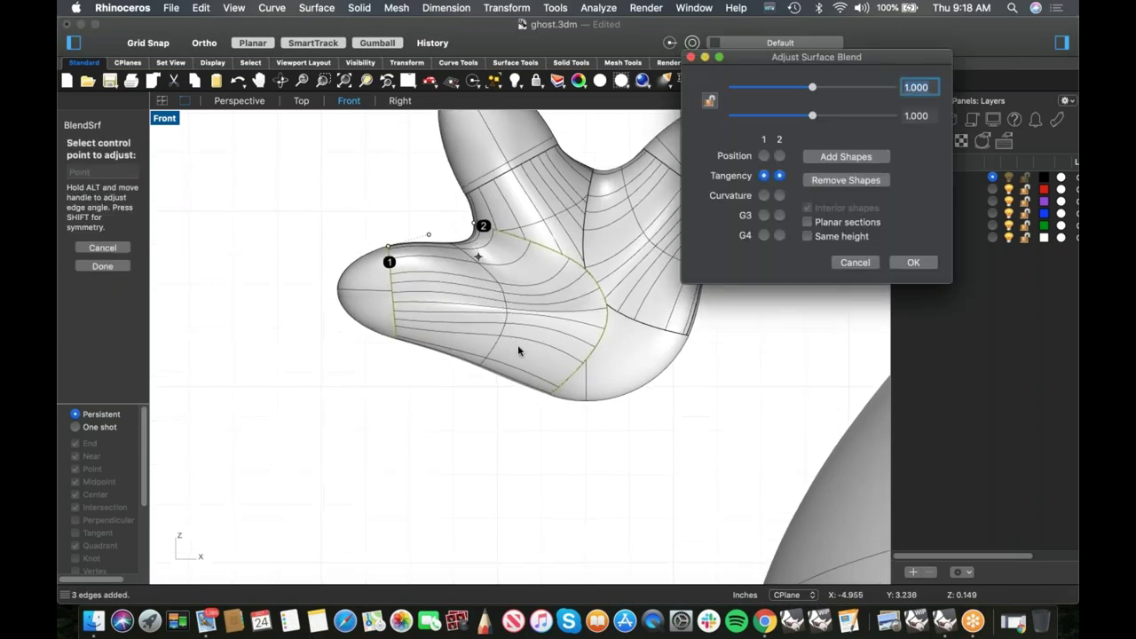
left_click(480, 255)
left_click_drag(477, 256, 478, 250)
right_click_drag(522, 316, 600, 345, "shift")
key("p")
scroll(509, 360, "up", 5)
left_click_drag(815, 86, 769, 119)
right_click_drag(592, 249, 496, 282)
left_click(913, 263)
- Select the hand's surfaces and the adjoining polysurface together and join them
right_click_drag(628, 346, 694, 245)
left_click_drag(695, 244, 309, 379)
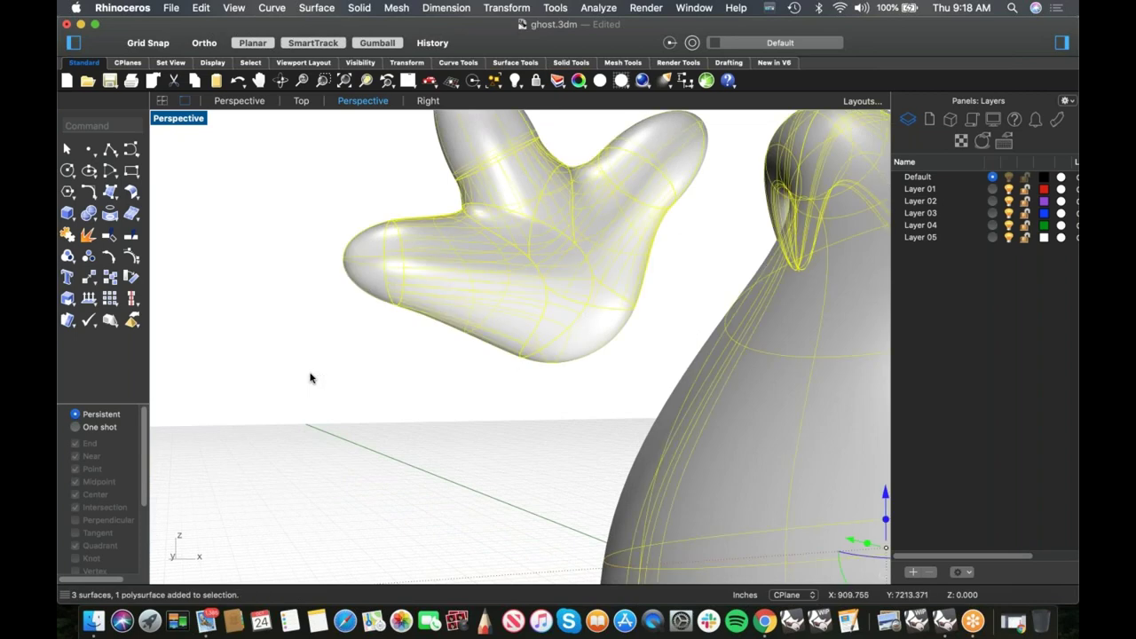
type("j")
key("Return")
- Return to the Front view and move the joined hand closer to the ghost's body
right_click_drag(494, 377, 431, 360)
type("f")
key("Return")
scroll(445, 359, "down", 9)
key("Escape")
scroll(472, 316, "down", 2)
left_click(457, 310)
left_click_drag(397, 332, 438, 347)
left_click(388, 394)
right_click_drag(434, 360, 475, 333)
scroll(469, 331, "up", 4)
scroll(460, 353, "down", 4)
scroll(470, 312, "down", 3)
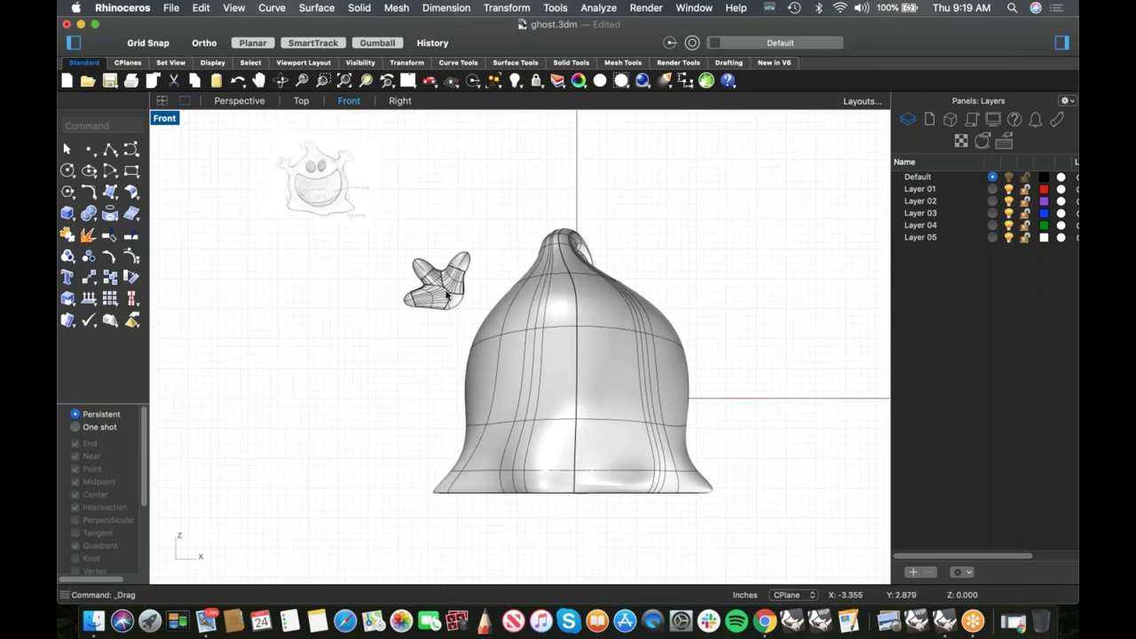
- Rotate the hand by about 0.6 degrees around a point on the body's vertical centre line
scroll(453, 317, "up", 3)
left_click(464, 298)
type("rr")
right_click(480, 326)
right_click(630, 441)
left_click(598, 432)
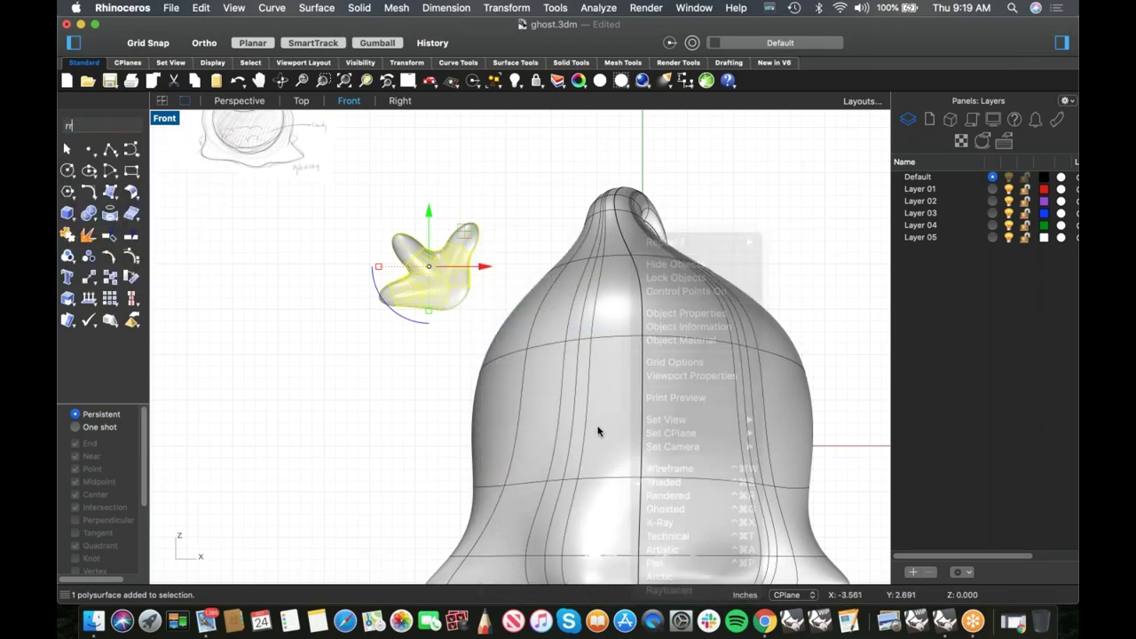
type("ro")
key("Return")
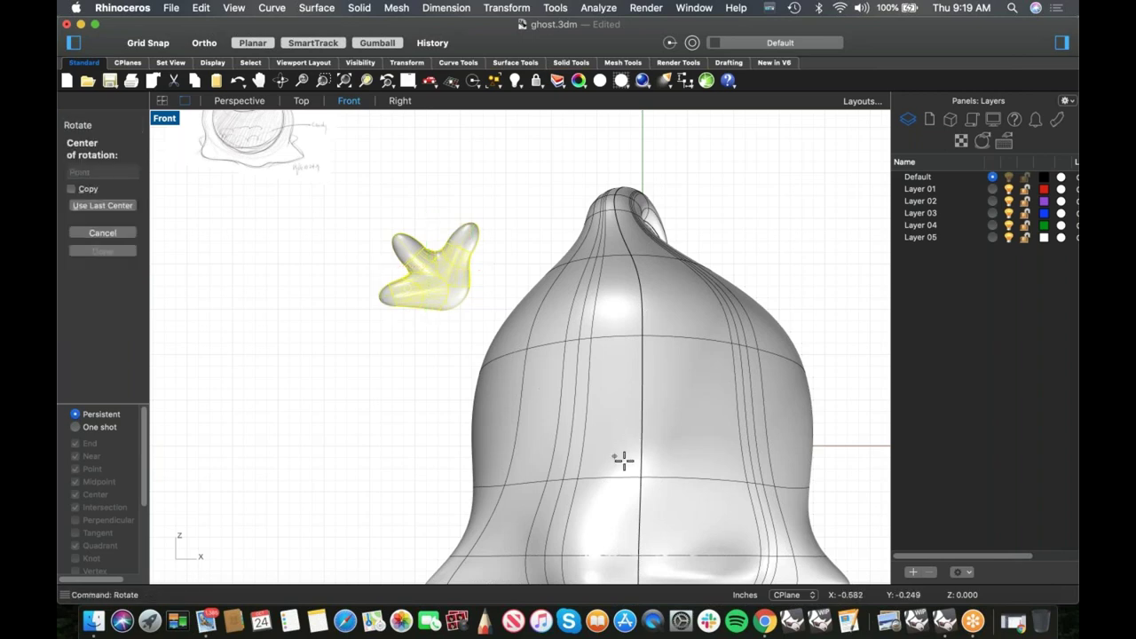
left_click(641, 472)
left_click(382, 227)
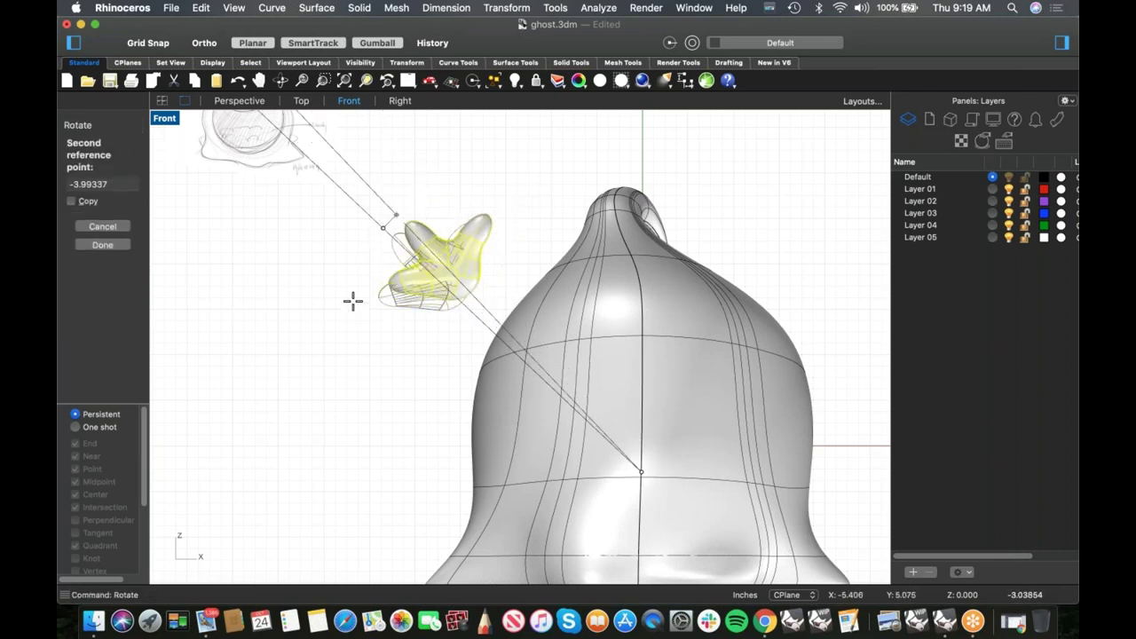
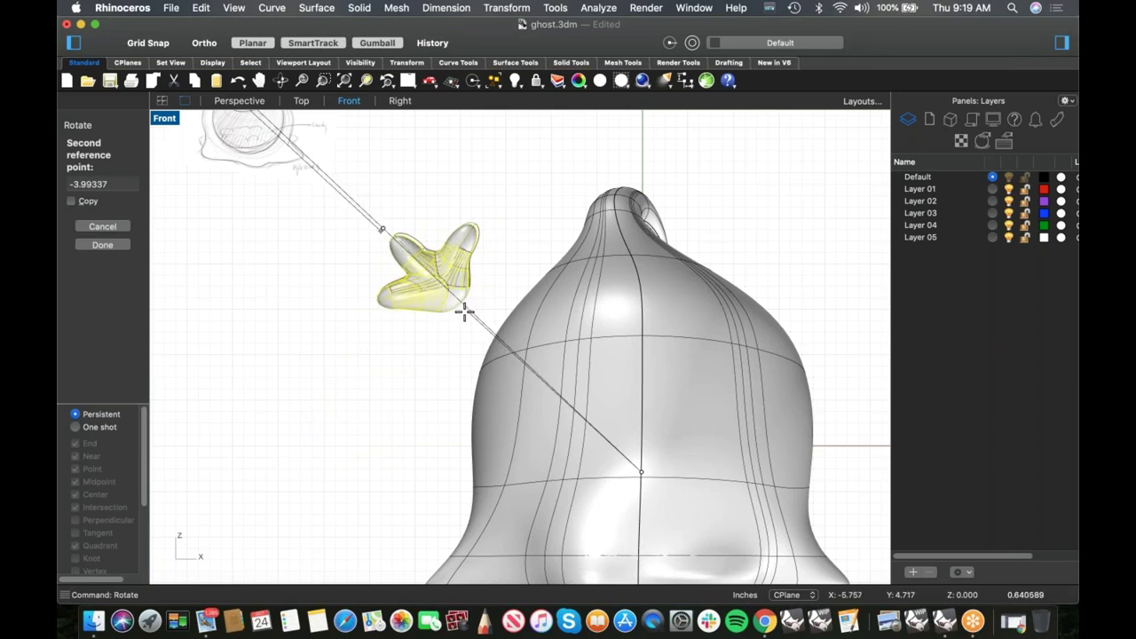
left_click(464, 310)
key("Escape")
- Draw a diagonal straight polyline across the palm's lower corner facing the body, extending past both sides
scroll(475, 364, "up", 5)
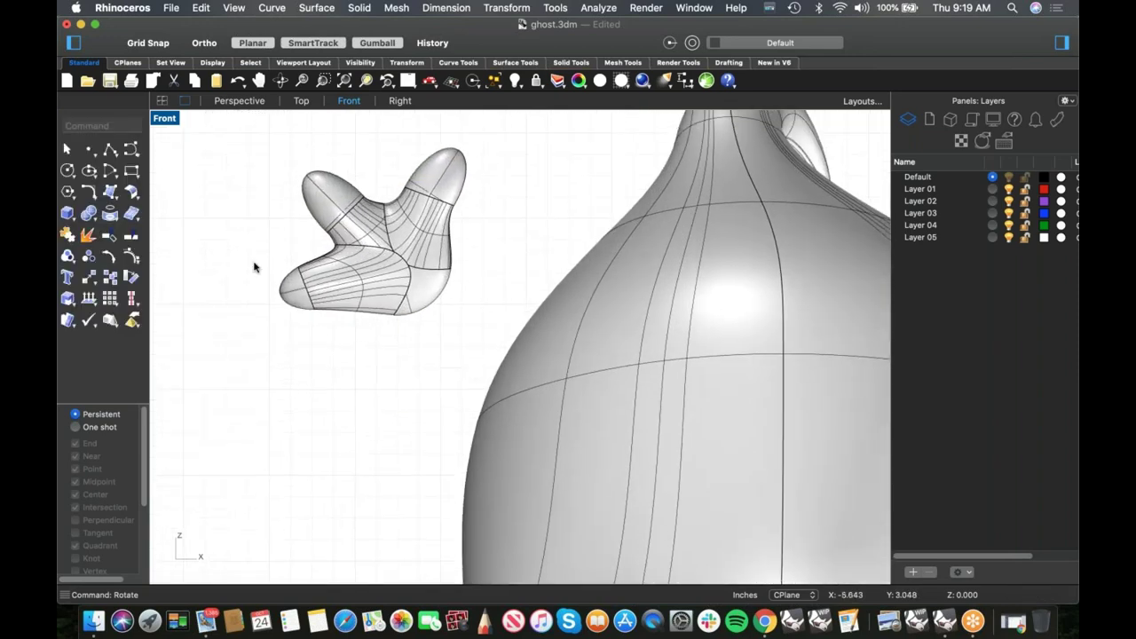
left_click(110, 151)
left_click(362, 324)
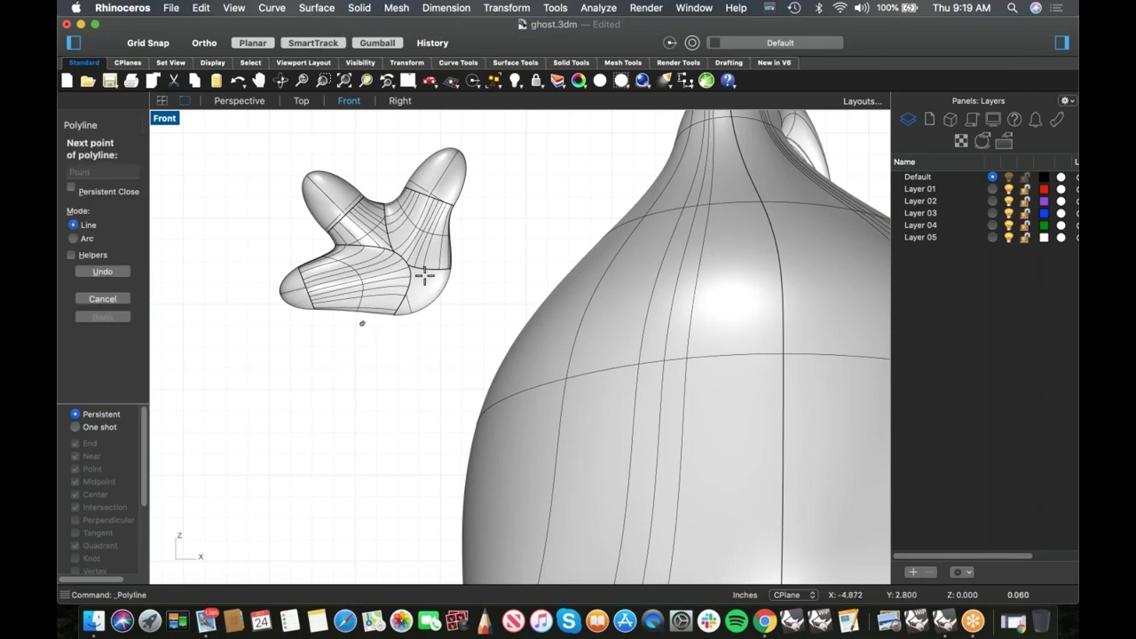
right_click(453, 237)
right_click(458, 236)
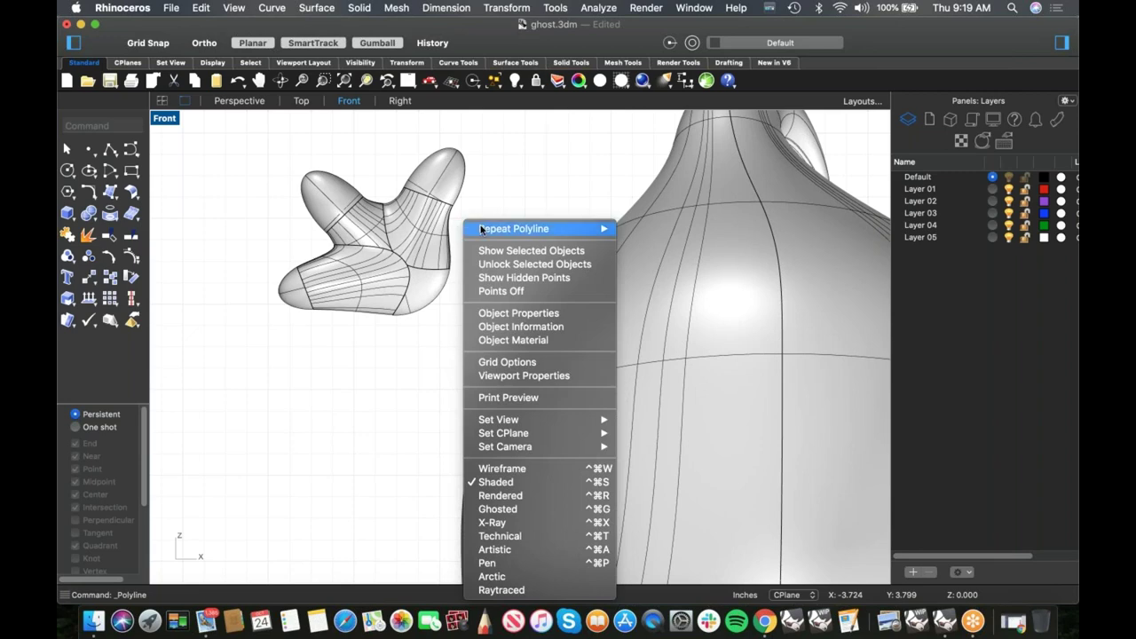
left_click(467, 229)
left_click(459, 228)
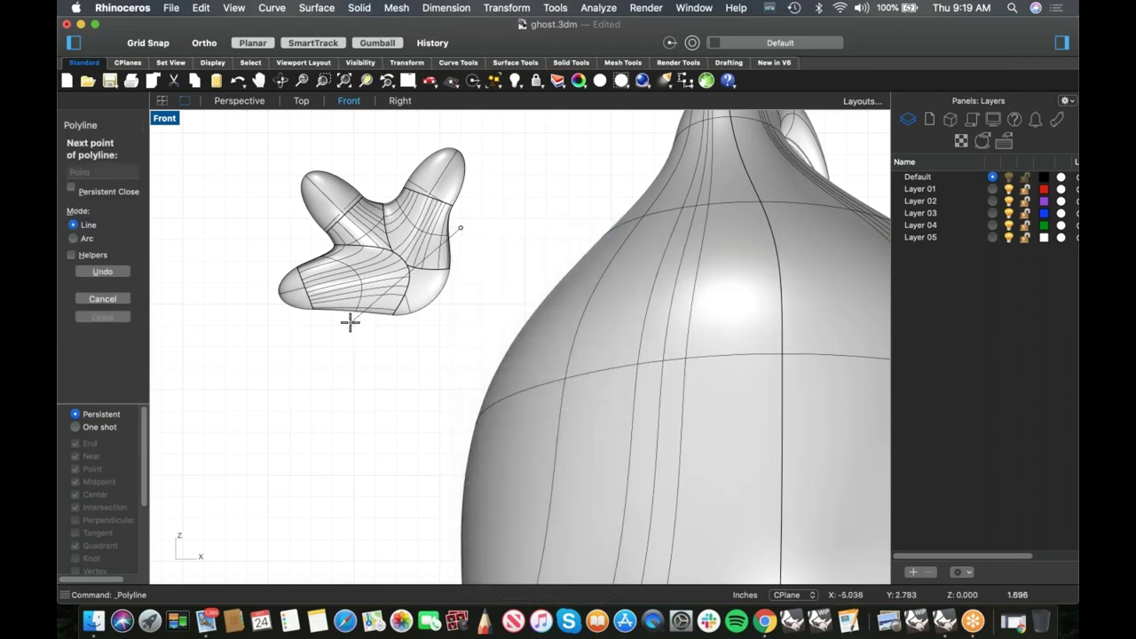
left_click(350, 324)
right_click(351, 330)
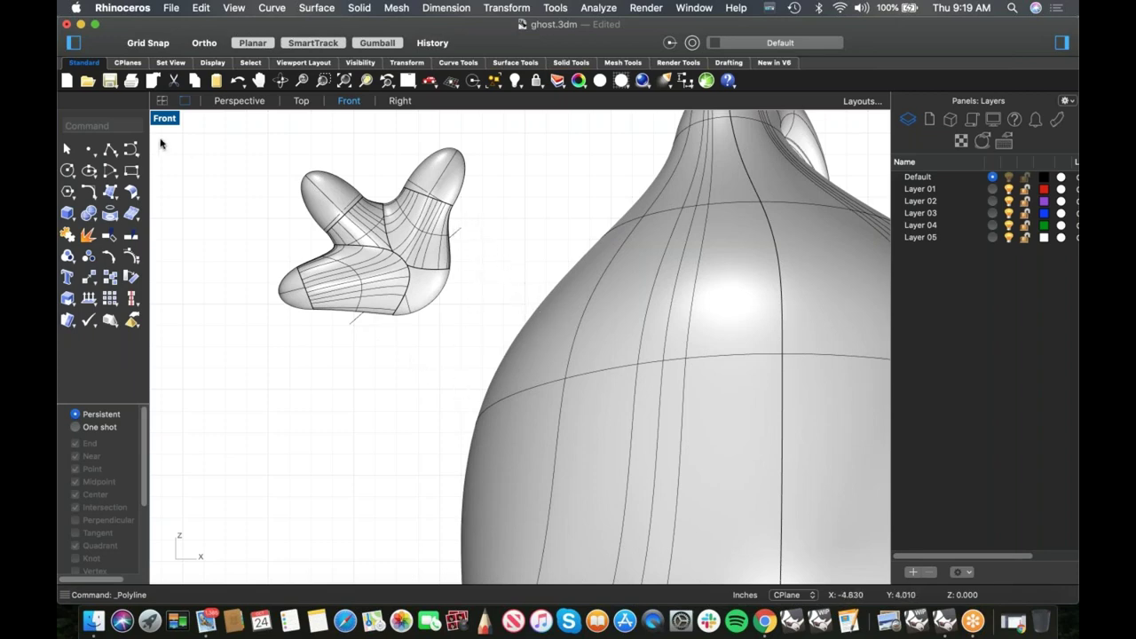
- Draw a degree 3 curve bulging into the body's left shoulder, starting and ending outside its silhouette
left_click(130, 149)
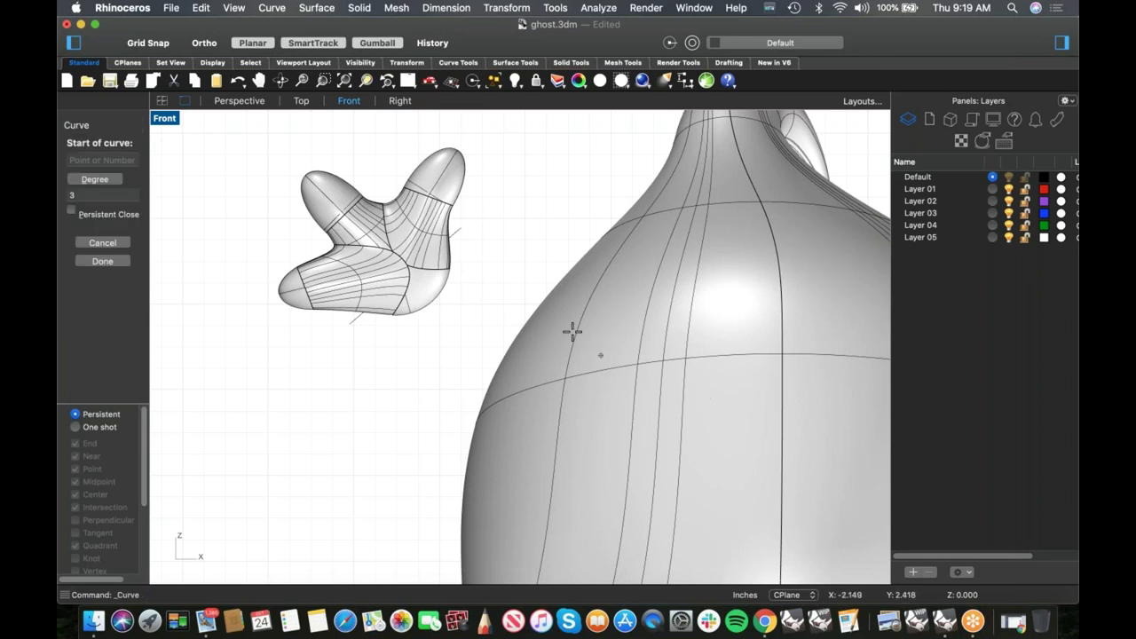
left_click(529, 301)
left_click(559, 342)
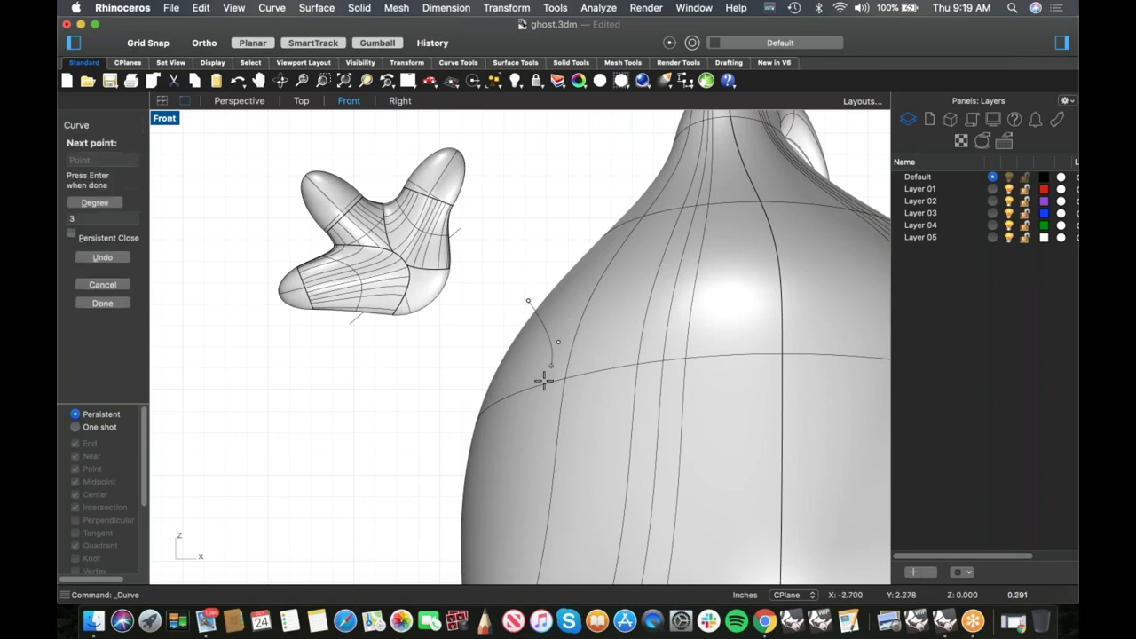
left_click(541, 391)
left_click(513, 428)
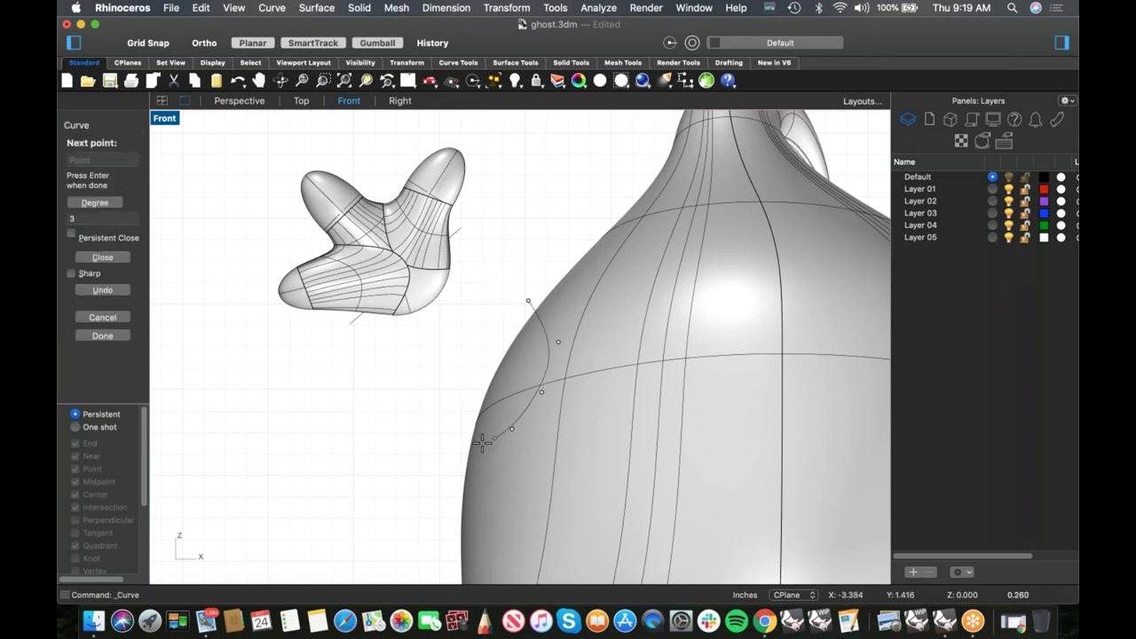
left_click(423, 436)
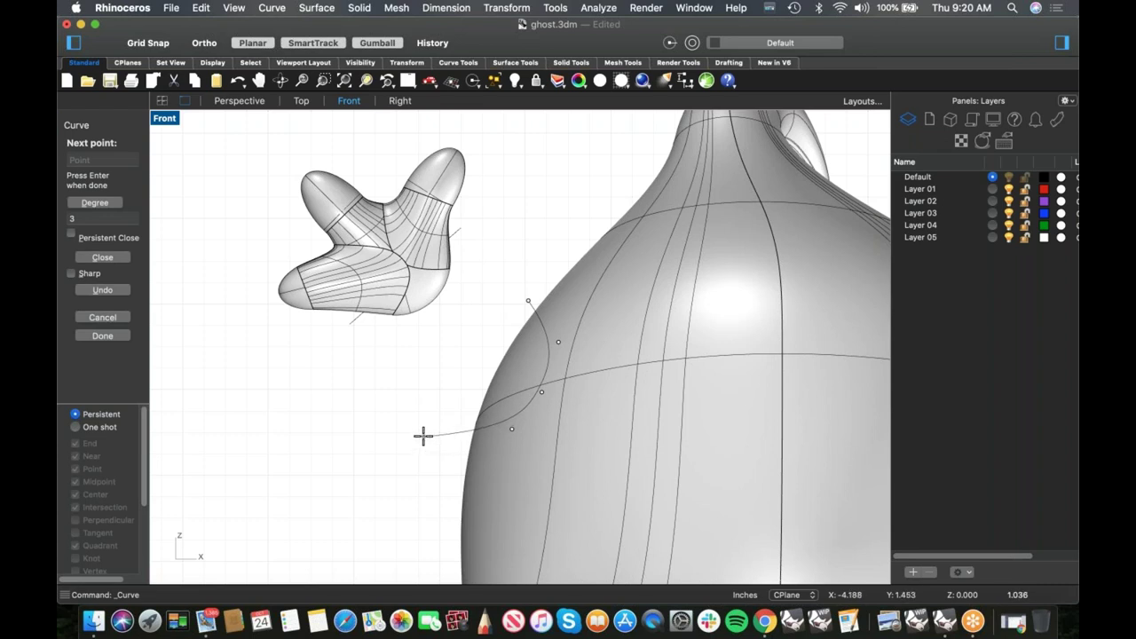
key("Return")
- Mirror a copy of the hand across the body's vertical centre line to the opposite side
scroll(411, 325, "down", 3)
left_click(407, 318)
type("mirror")
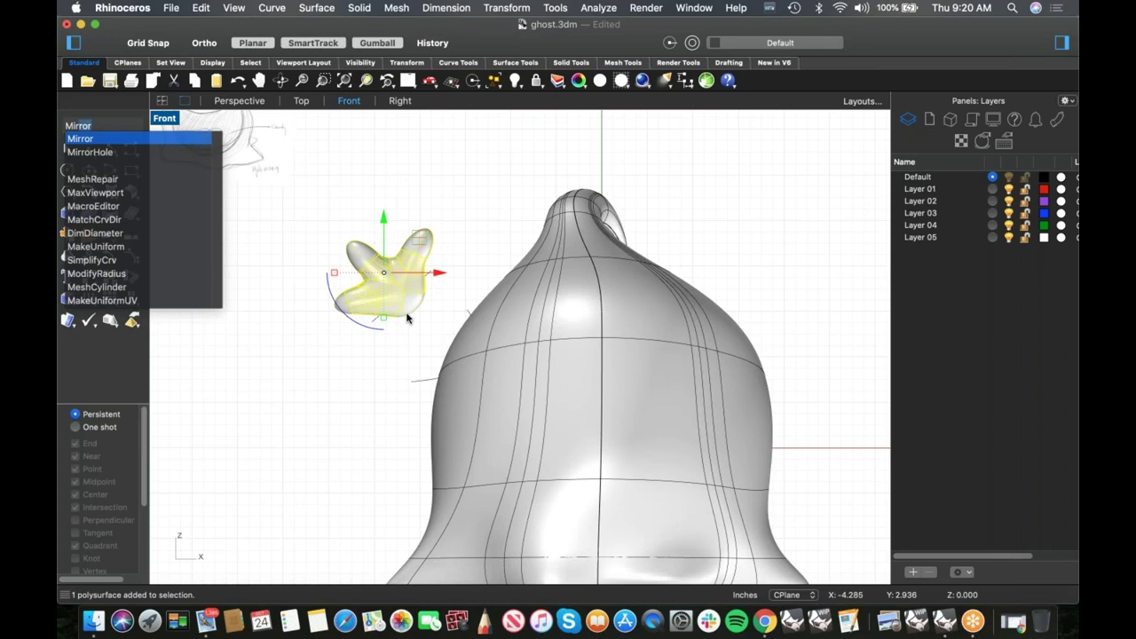
key("Return")
left_click(596, 414)
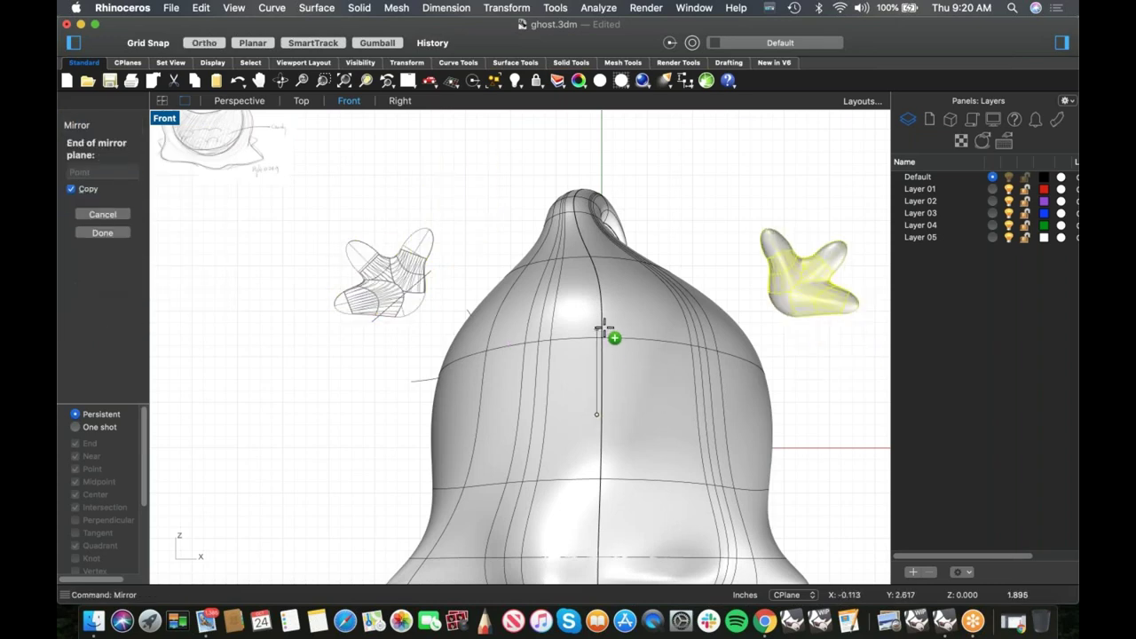
left_click(606, 331)
left_click(455, 291)
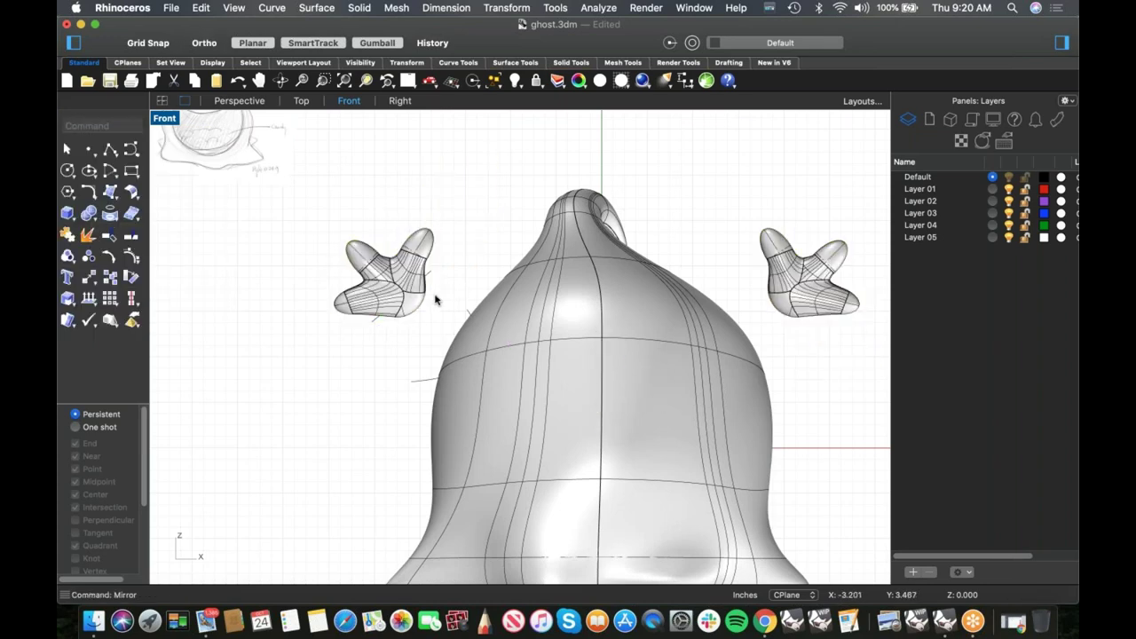
- Trim away the left hand's palm corner and the body's shoulder patch using the diagonal line and the curve
scroll(436, 302, "up", 3)
left_click(347, 330)
left_click(420, 421, "shift")
type("Trim")
key("Return")
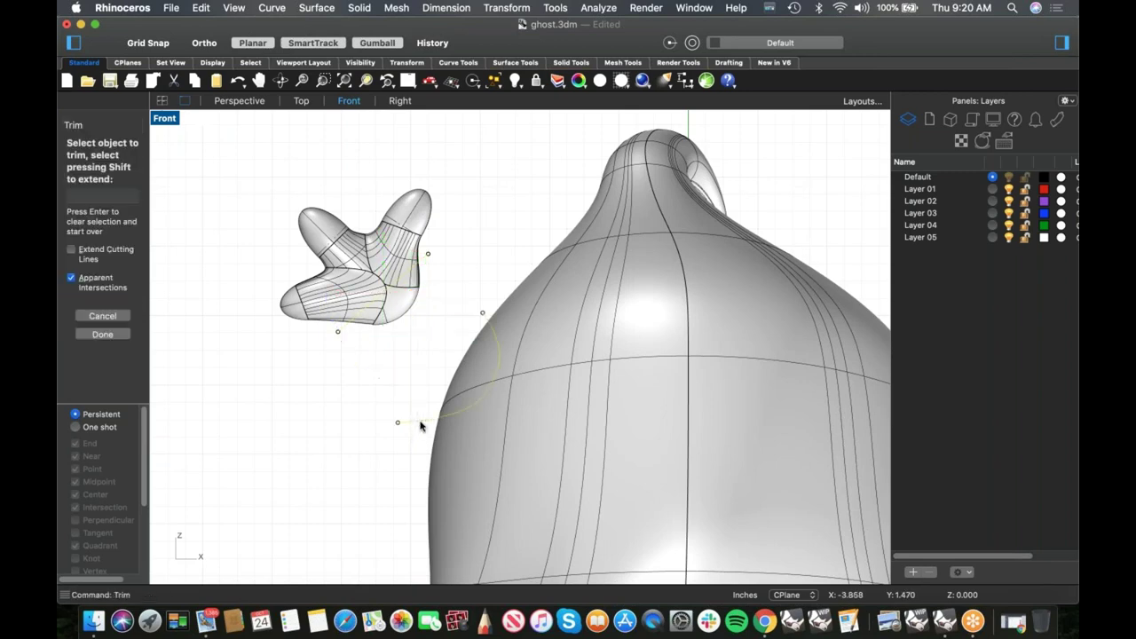
left_click(399, 306)
left_click(465, 385)
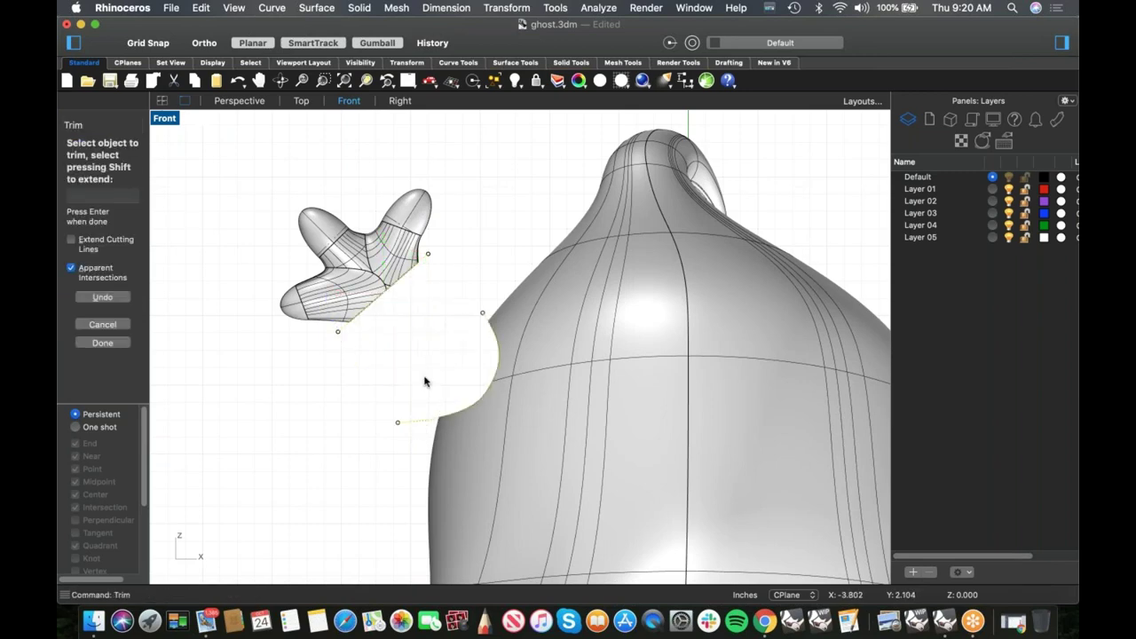
key("Return")
right_click(422, 355)
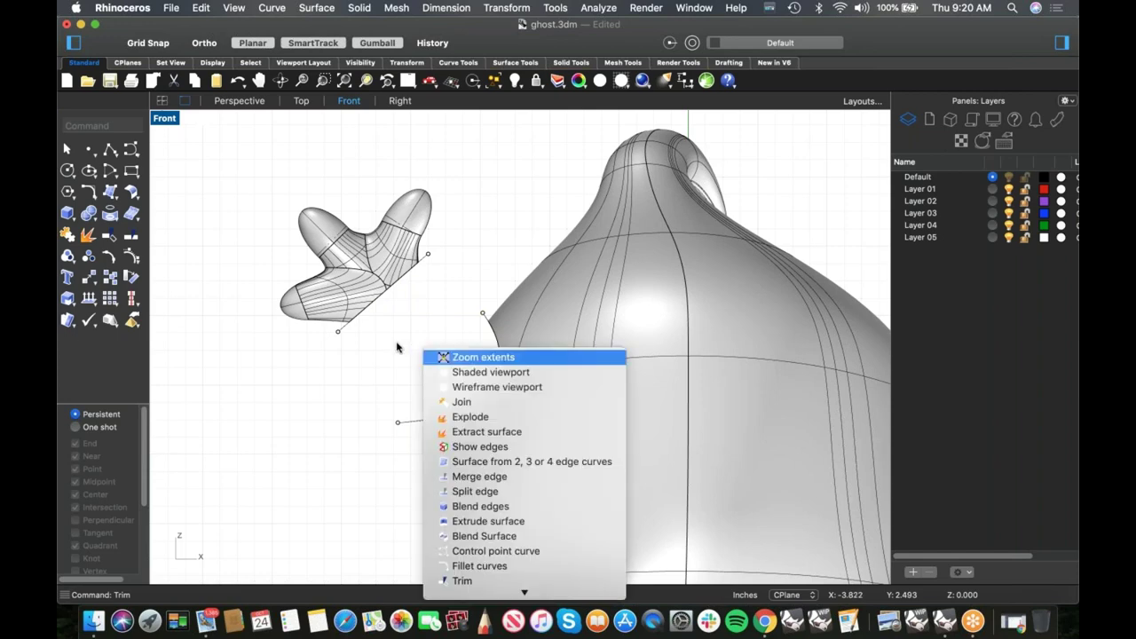
left_click(266, 322)
- Blend the left hand's cut edge to the body's shoulder opening, aligning the seam point on the body edge
left_click(137, 199)
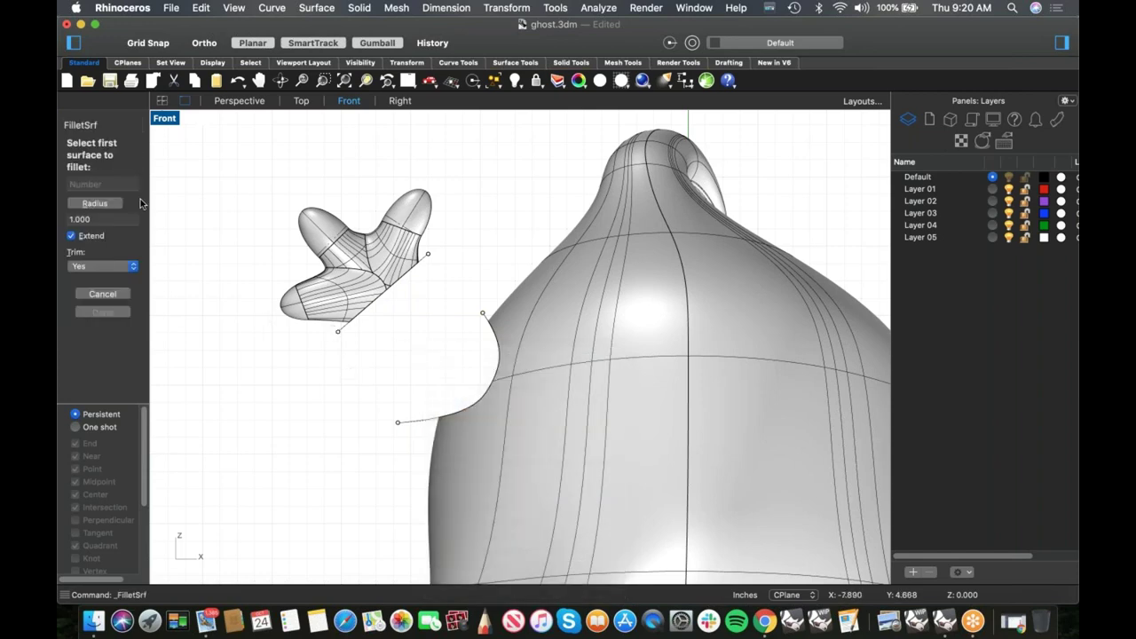
key("Escape")
left_click(141, 200)
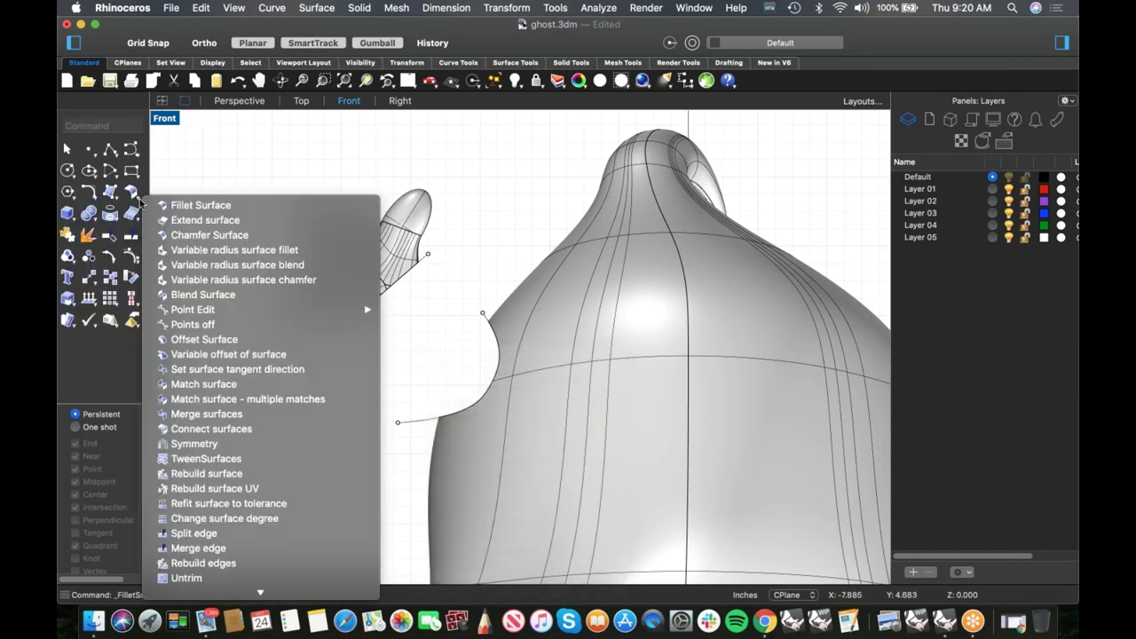
left_click(215, 297)
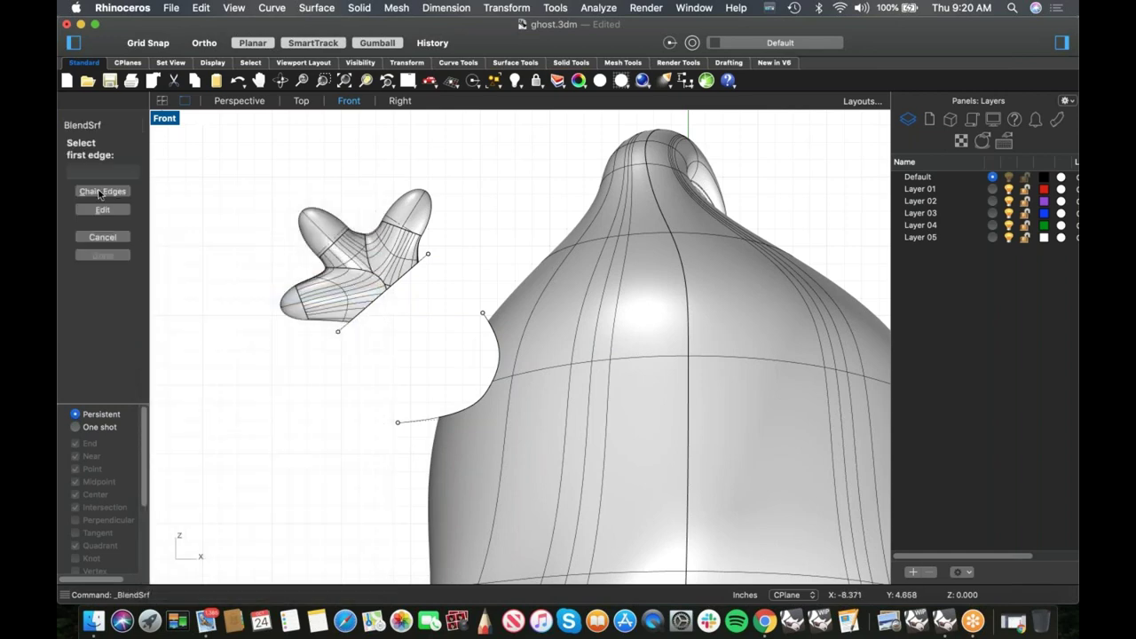
left_click(372, 307)
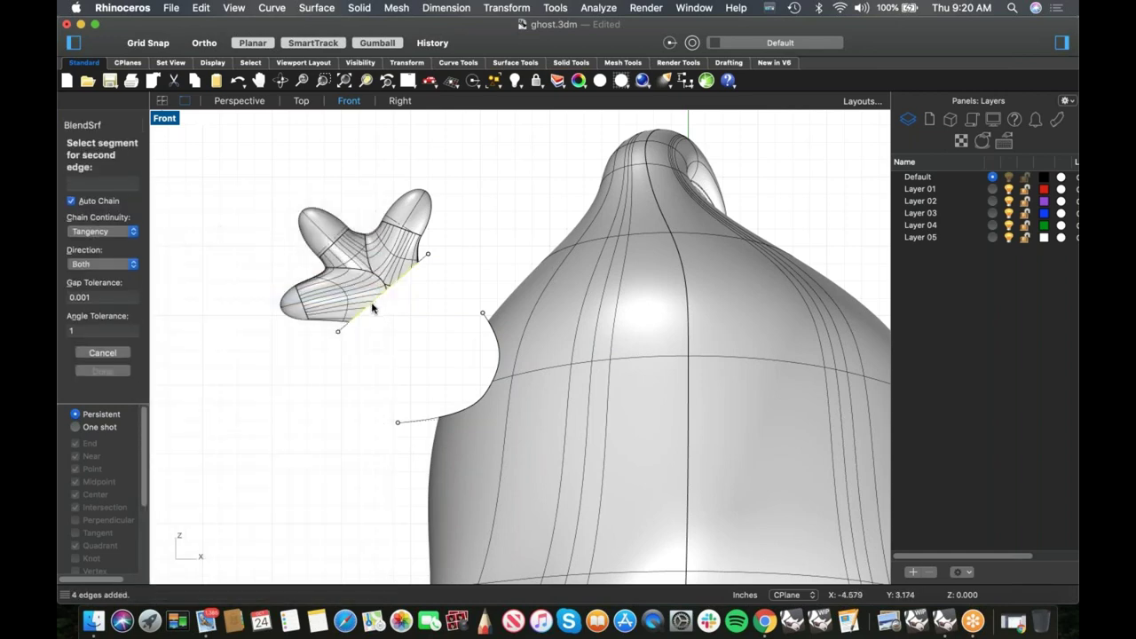
left_click(502, 337)
left_click_drag(486, 330, 489, 387)
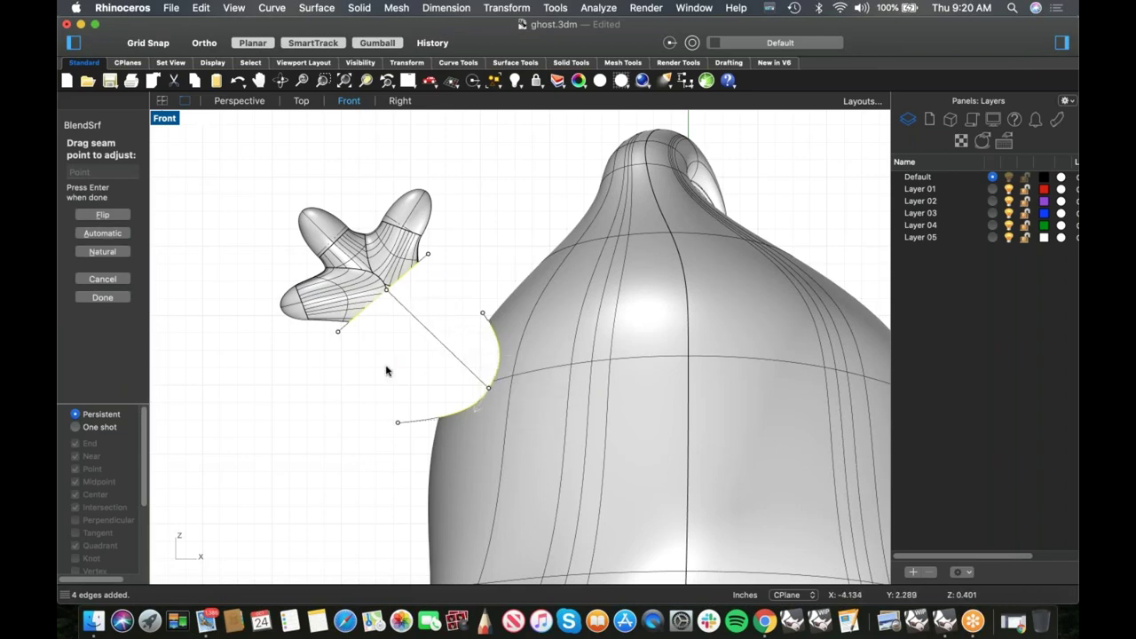
key("Return")
scroll(443, 339, "up", 2)
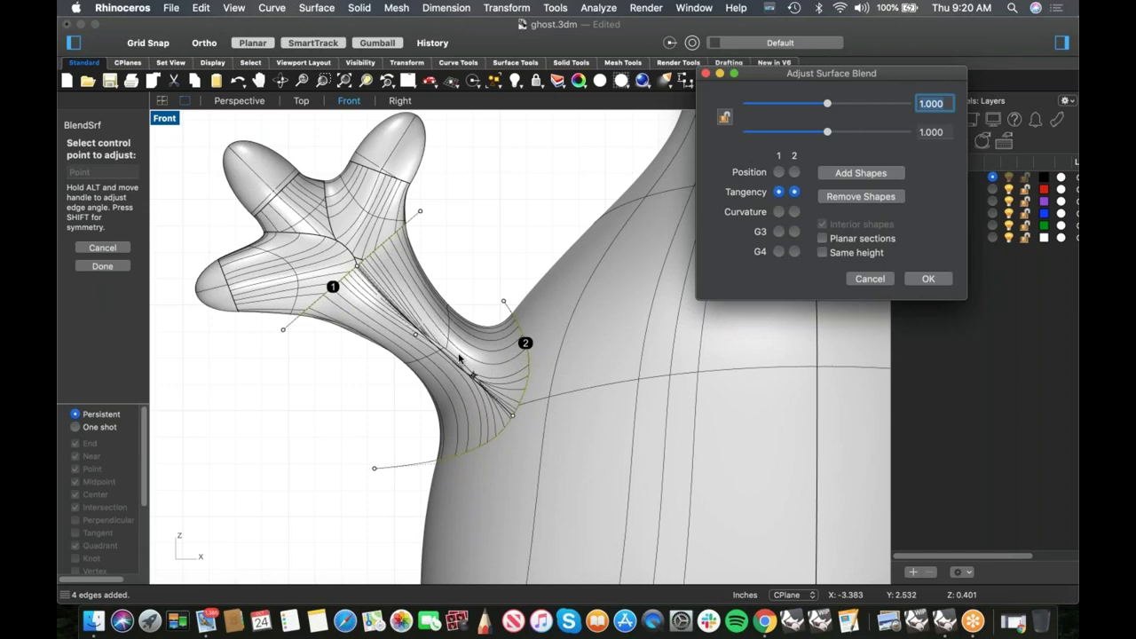
- Examine the arm blend preview between the hand and the body's shoulder from the perspective view
right_click_drag(444, 399, 438, 393)
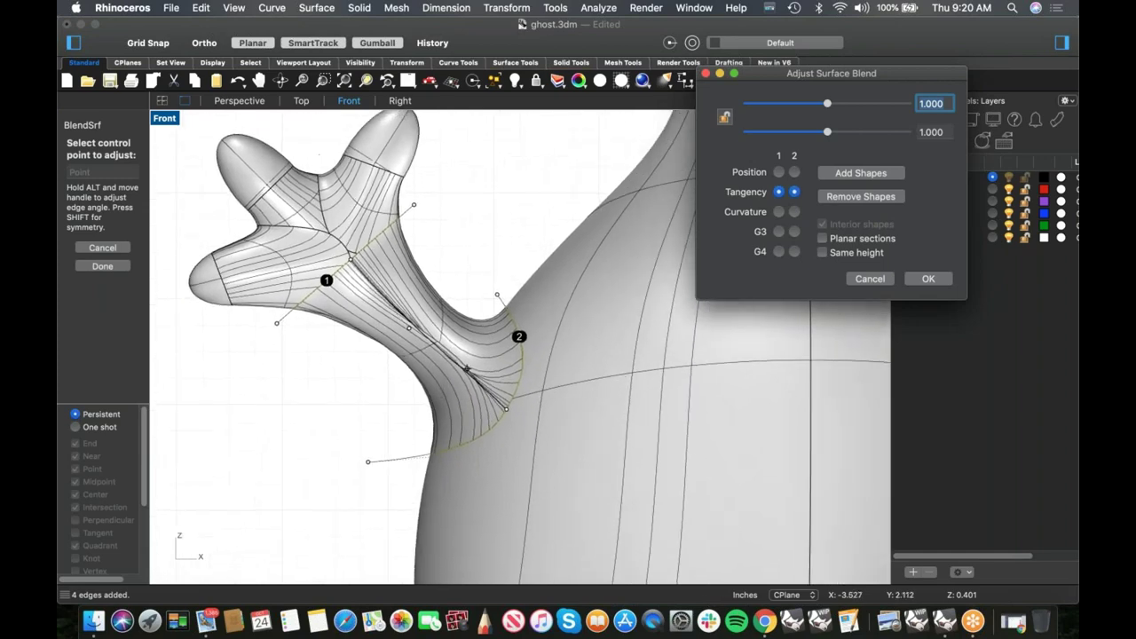
type("p")
key("Return")
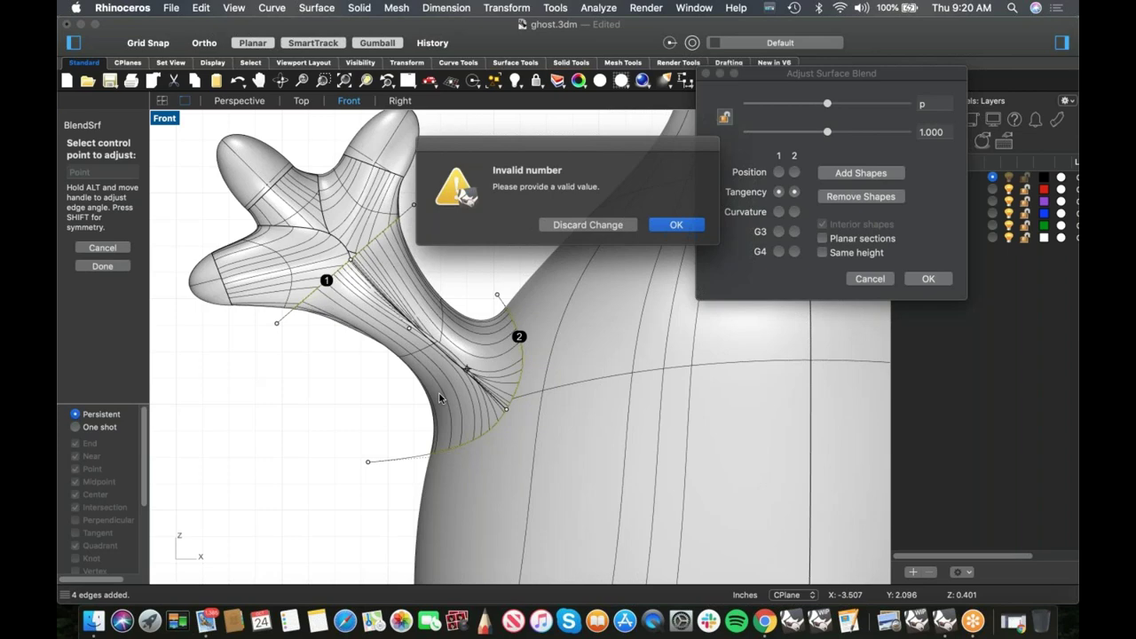
left_click(672, 224)
scroll(168, 142, "up", 2)
left_click(164, 119)
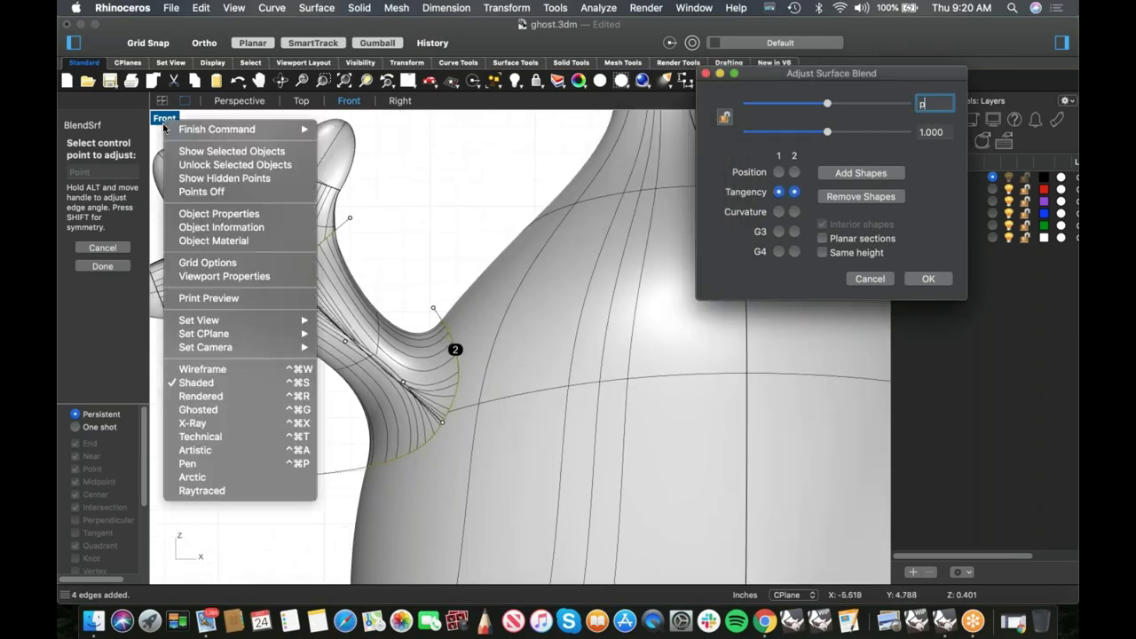
mouse_move(266, 320)
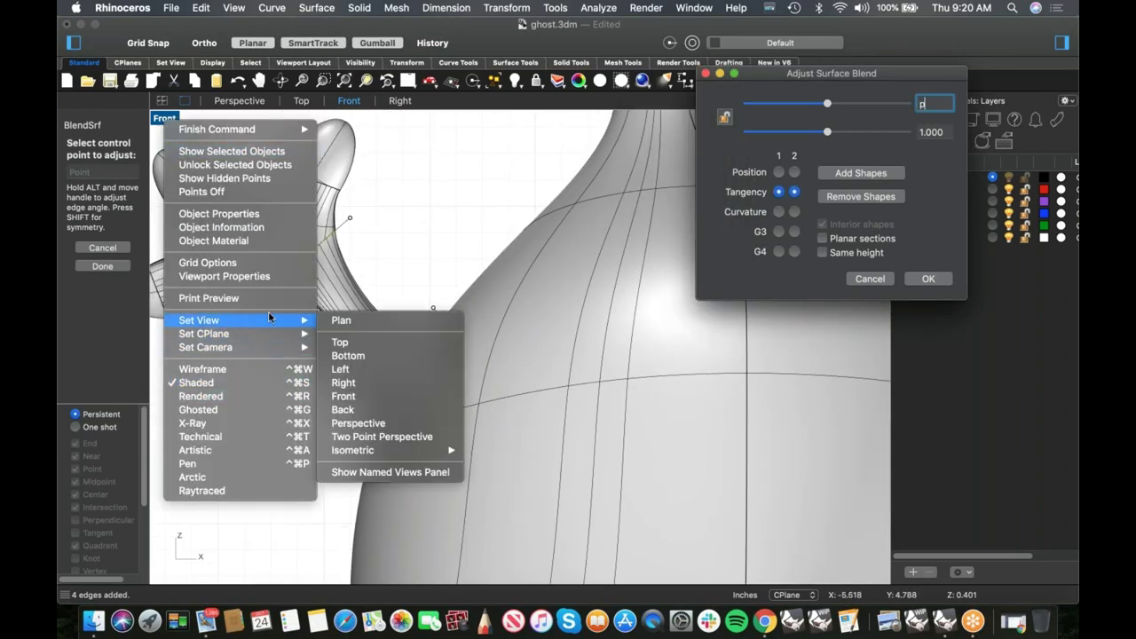
left_click(419, 424)
scroll(493, 404, "up", 5)
right_click_drag(491, 410, 633, 348, "shift")
scroll(501, 453, "down", 5)
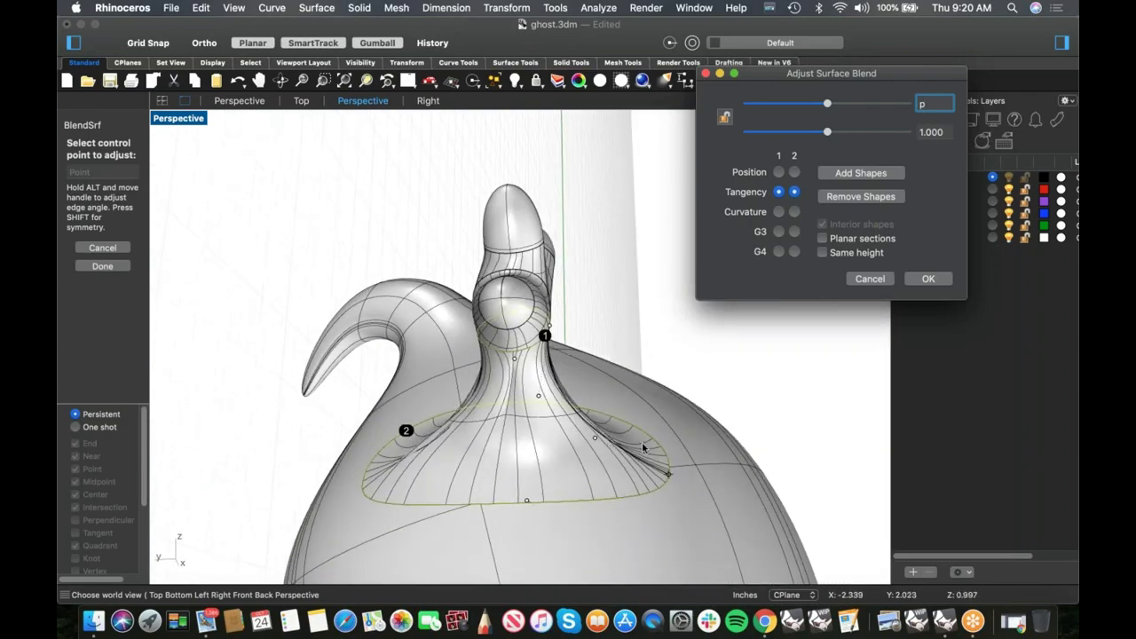
- Cancel the arm blend and undo the trims on the left hand and the body's shoulder
left_click(859, 281)
right_click_drag(720, 413, 603, 429)
key("super+z")
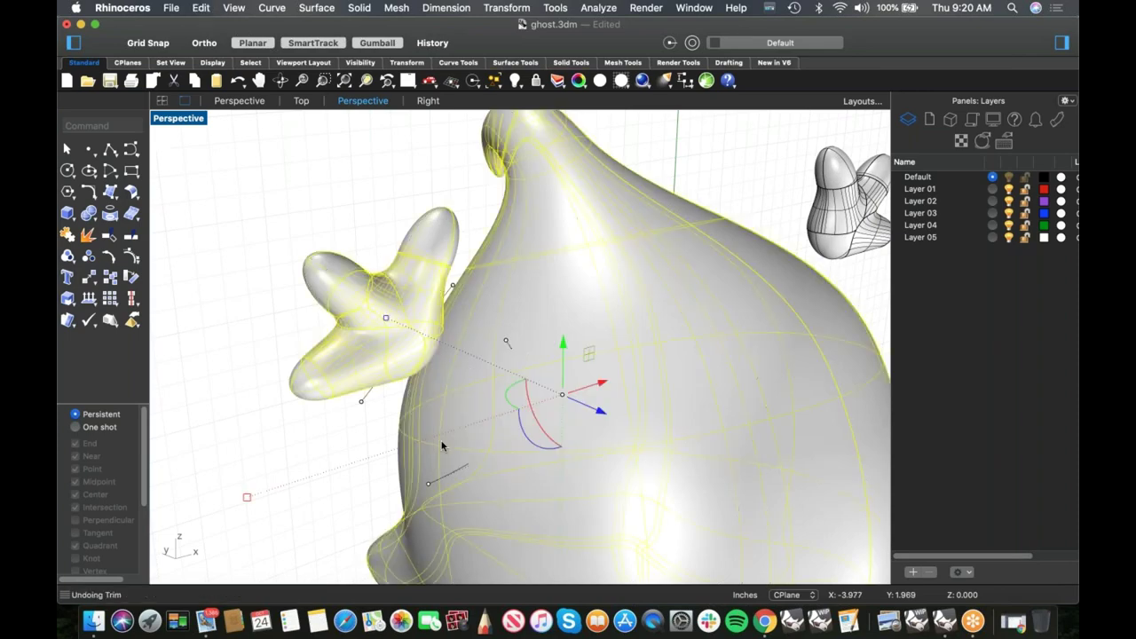
- Hide the selected object beside the hand and set the construction plane to the view looking side-on at the hand
left_click(319, 474)
mouse_move(365, 439)
right_mouse_down()
mouse_move(407, 436)
mouse_move(396, 431)
mouse_move(498, 399)
mouse_move(498, 425)
mouse_move(382, 392)
mouse_move(374, 376)
right_mouse_up()
left_click(354, 383)
type("h")
key("Return")
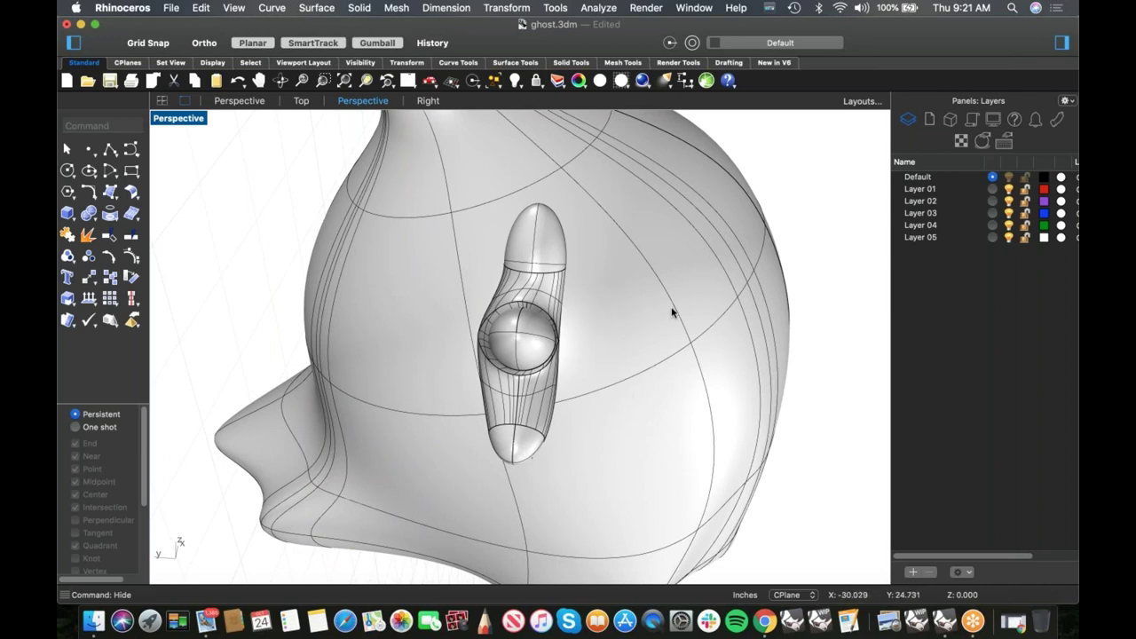
left_click(458, 87)
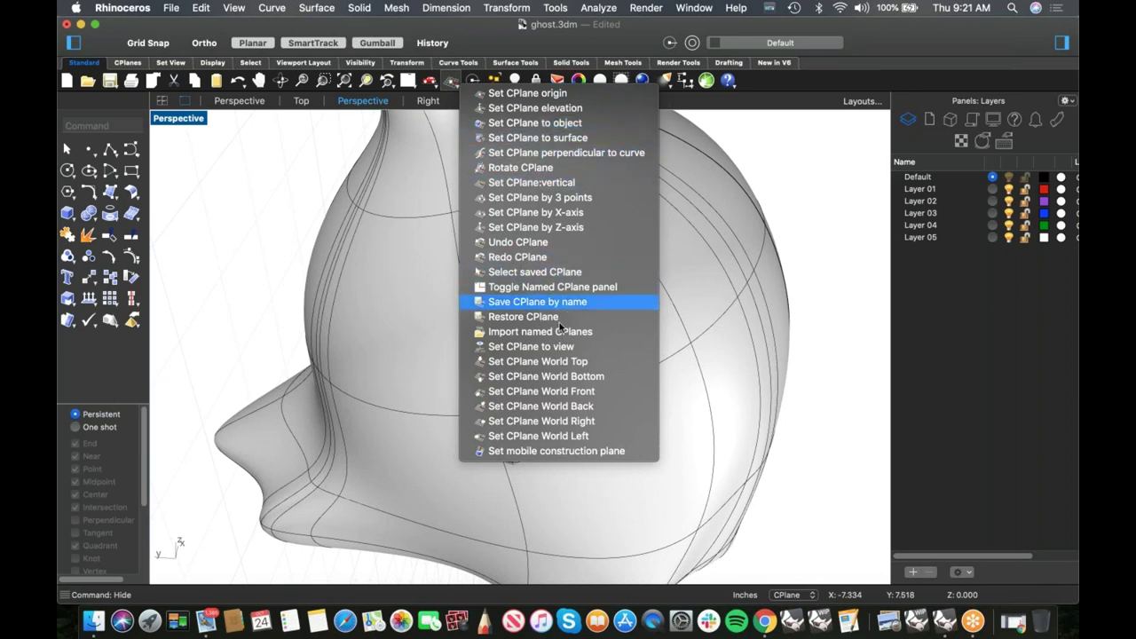
left_click(556, 349)
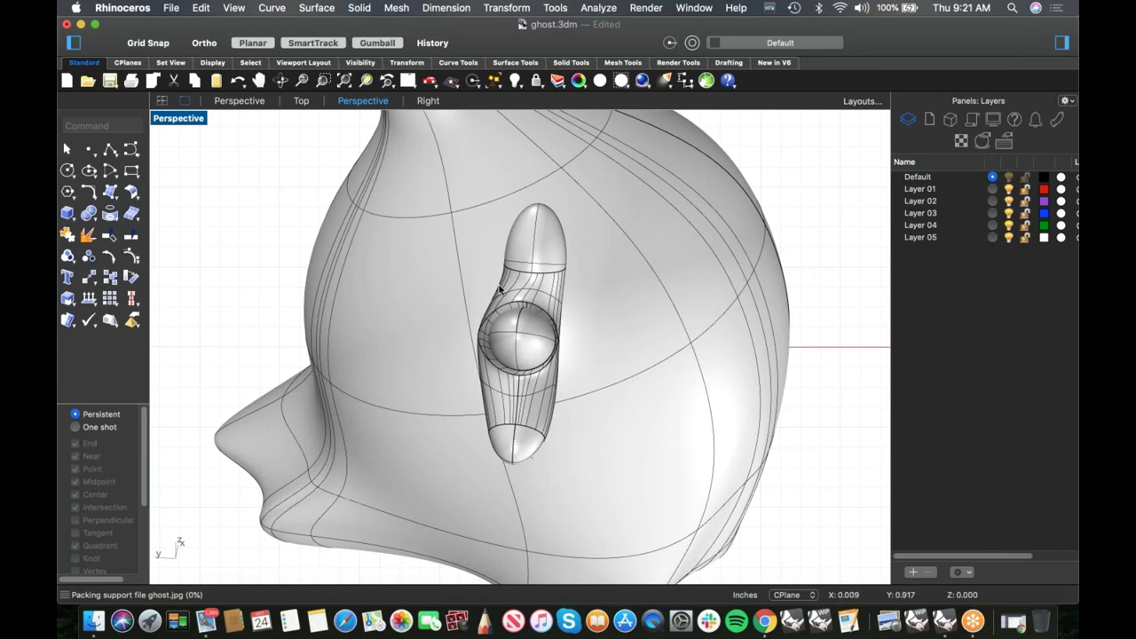
- Draw a circle about 1.14 inches in radius centred on the hand and narrow it horizontally into an upright ellipse
left_click(69, 170)
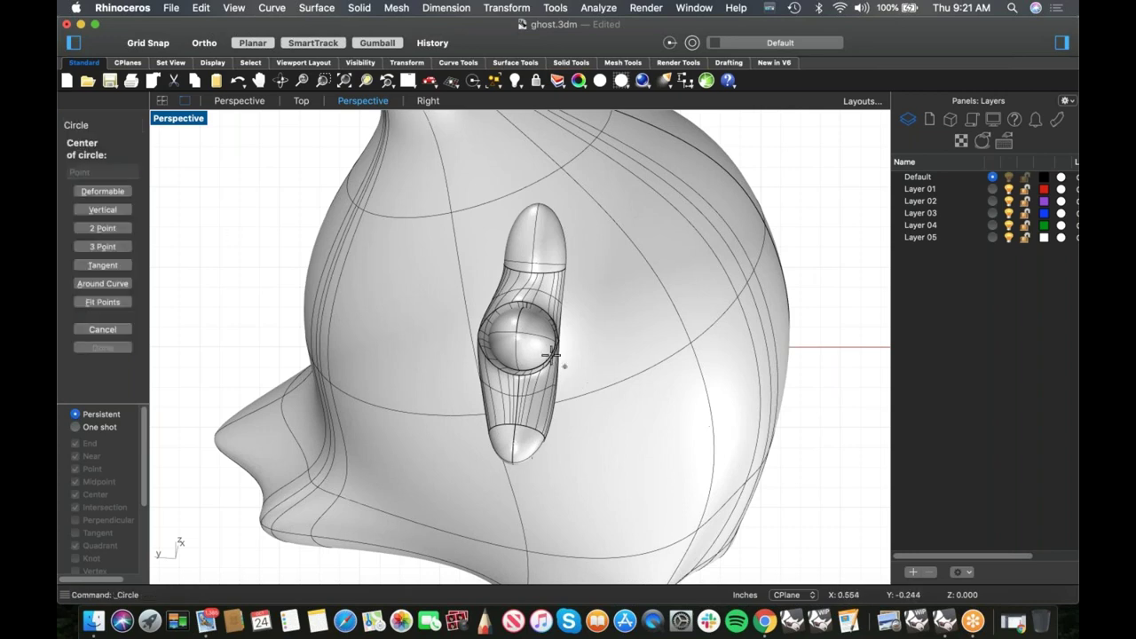
left_click(531, 336)
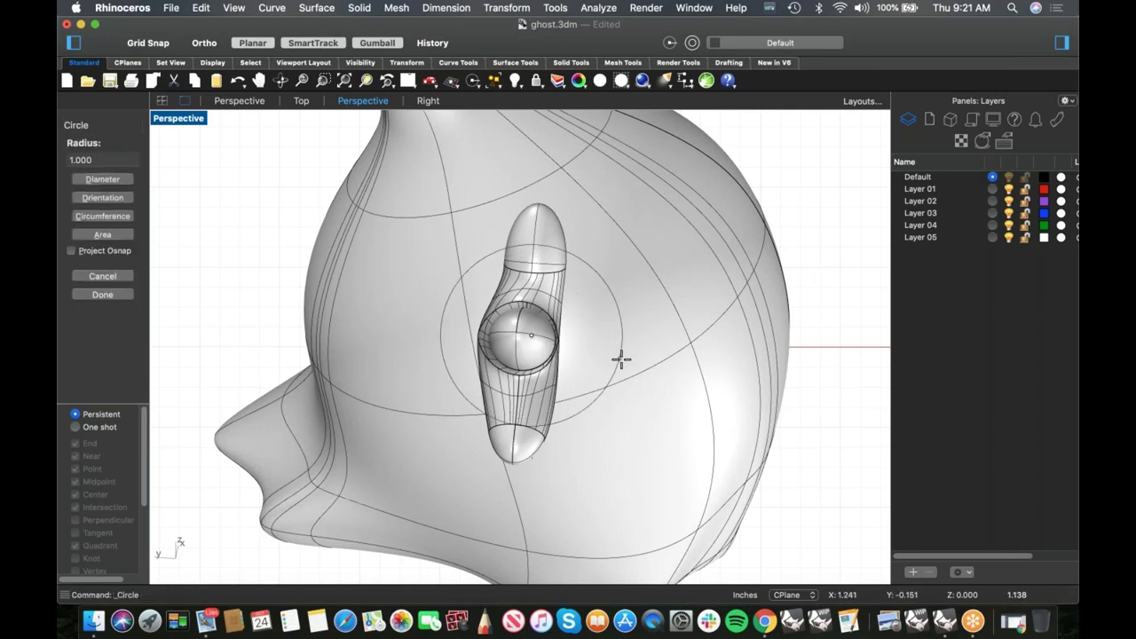
left_click(621, 360)
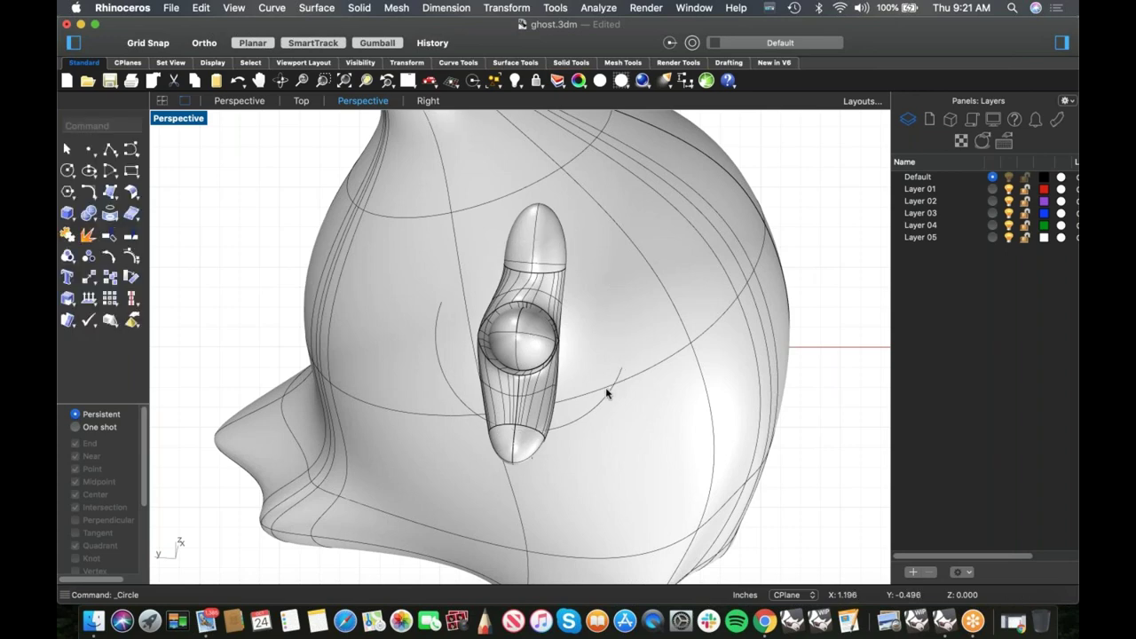
left_click(607, 393)
left_click(665, 407)
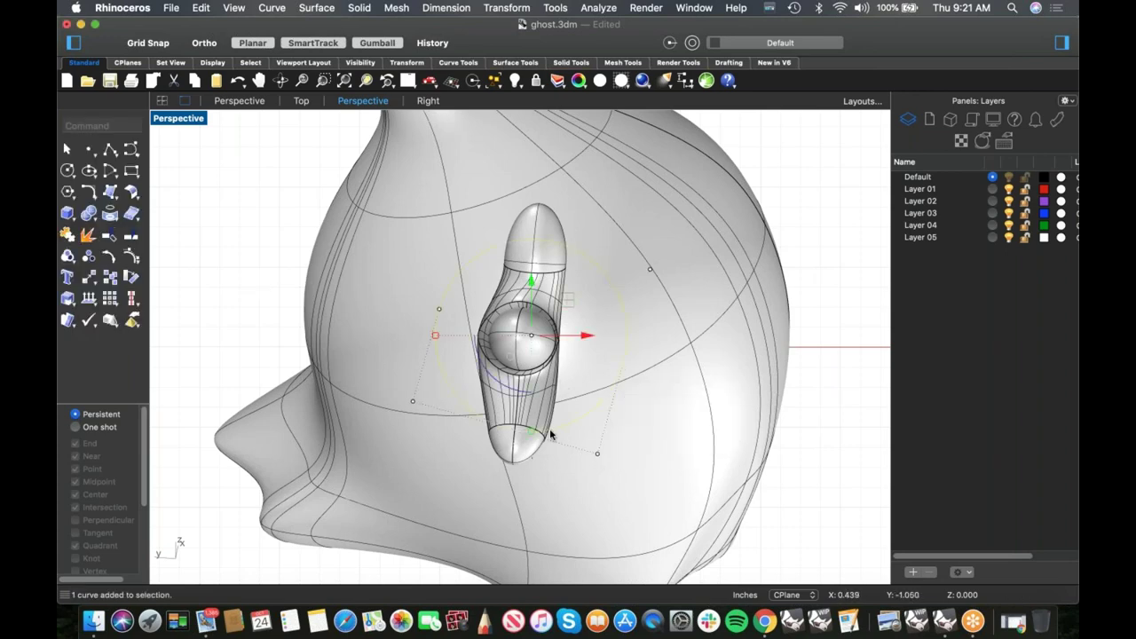
mouse_move(533, 434)
left_mouse_down()
mouse_move(535, 421)
mouse_move(537, 432)
left_mouse_up()
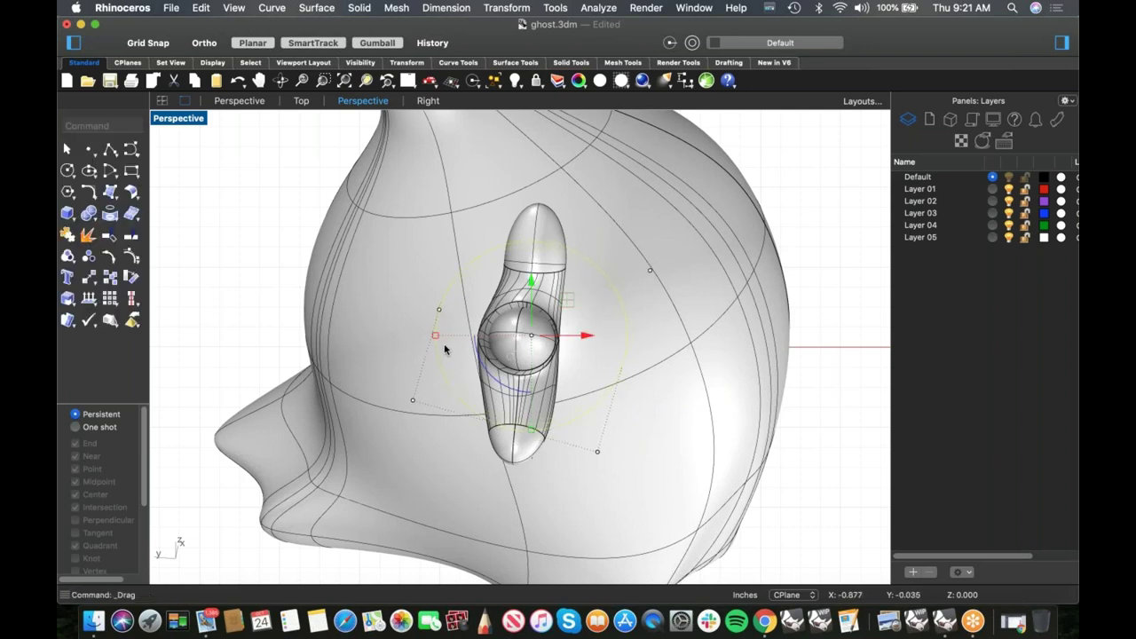
left_click_drag(441, 336, 462, 336)
- Project the ellipse onto the ghost body along the construction plane's Z direction
left_click_drag(115, 221, 153, 228)
left_click(646, 435)
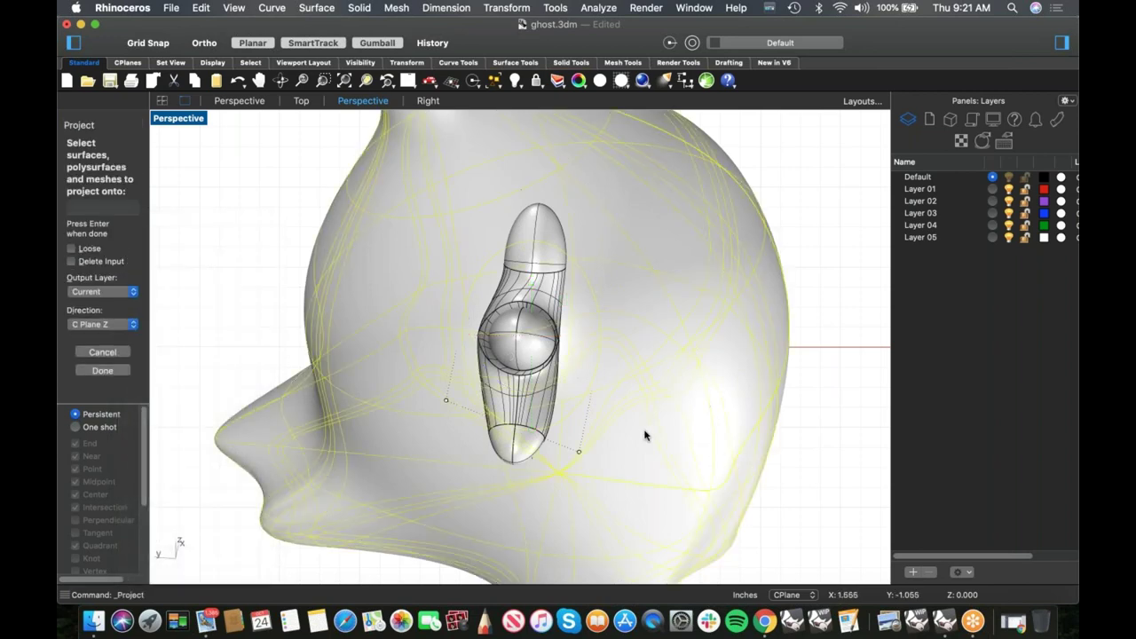
key("Return")
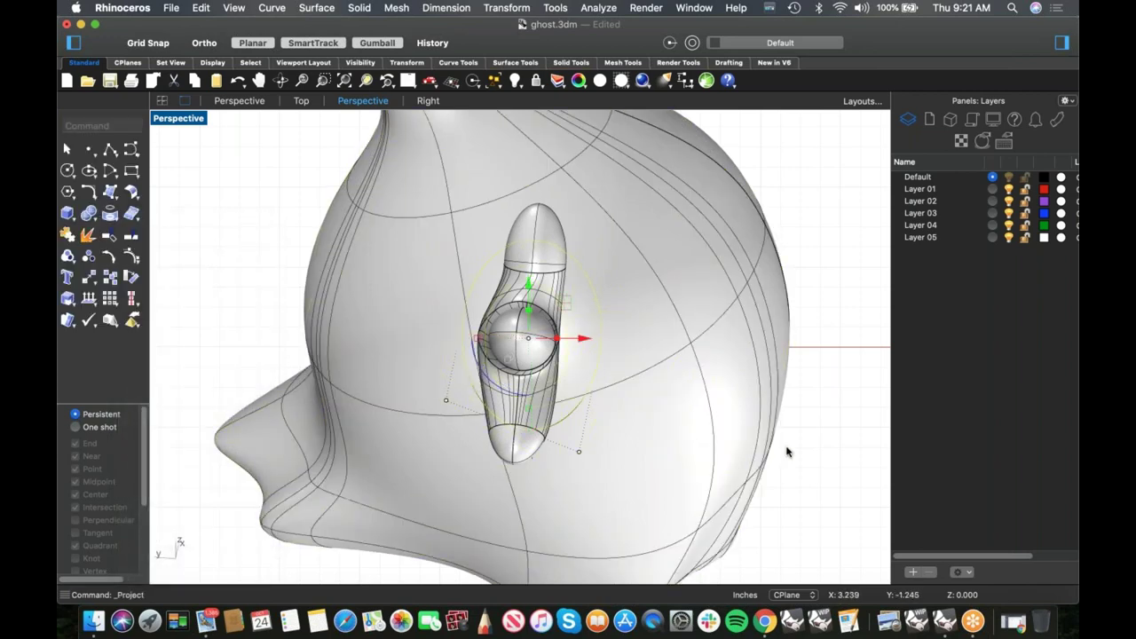
right_click_drag(759, 463, 660, 447)
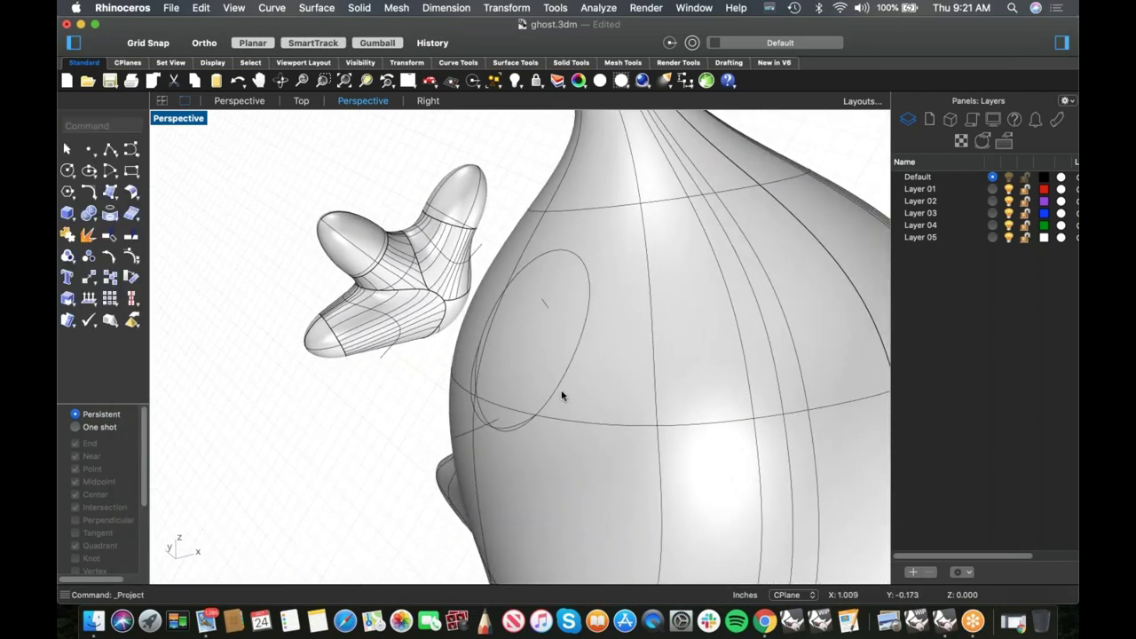
left_click(516, 436)
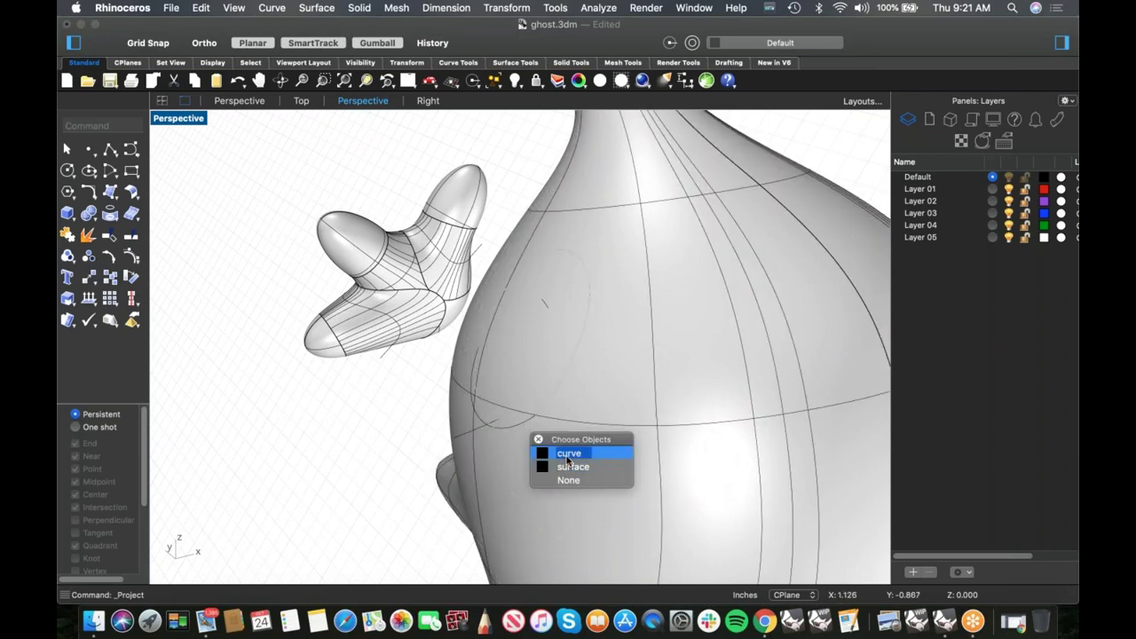
left_click(561, 449)
type("t")
left_click(524, 375)
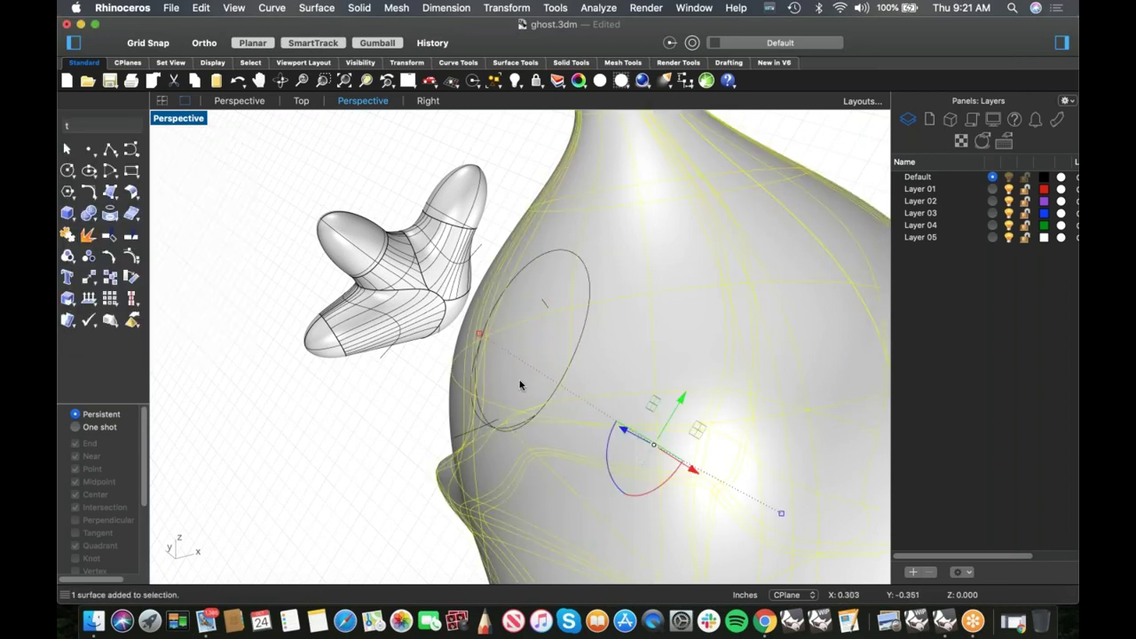
key("Delete")
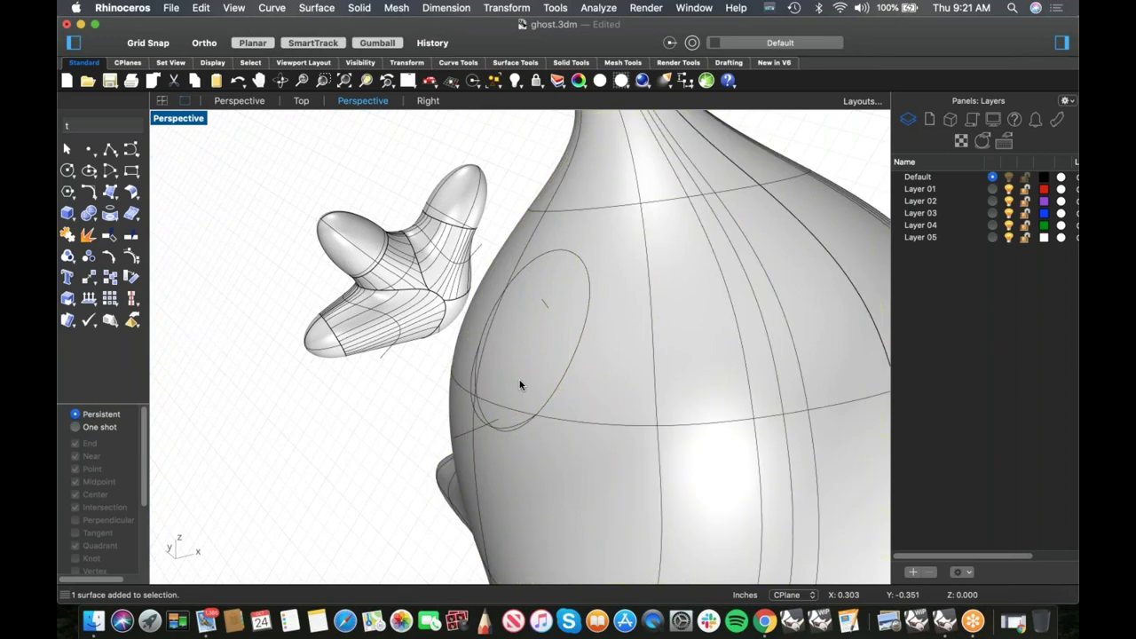
- Delete the original ellipse, keeping only the curve projected on the body's shoulder
left_click(484, 421)
left_click(549, 440)
key("Delete")
left_click(496, 425)
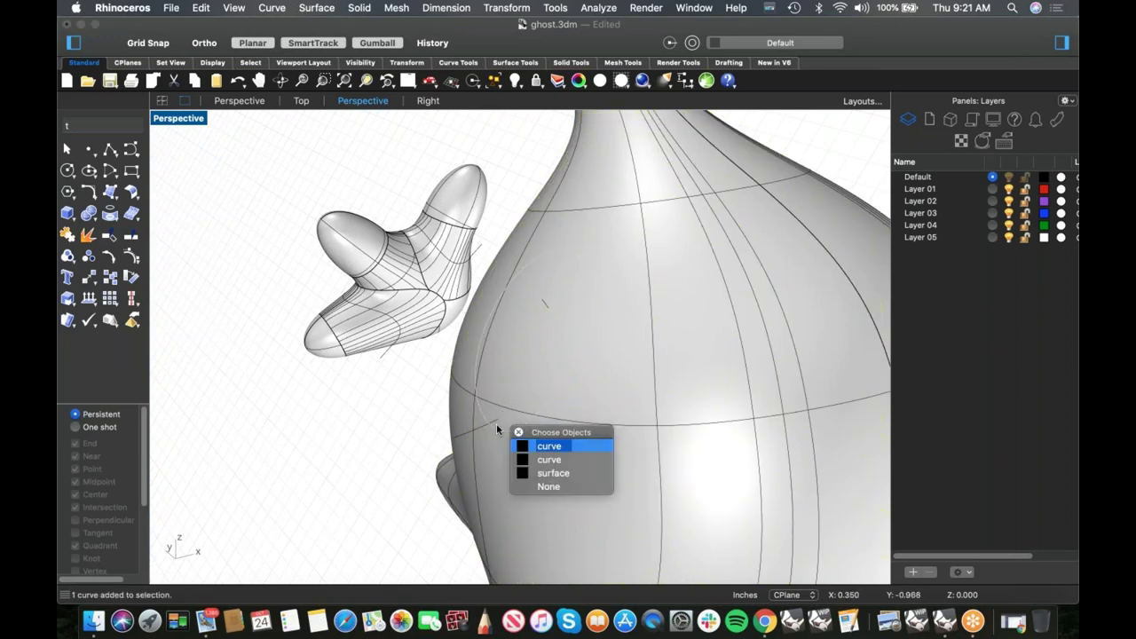
left_click(552, 455)
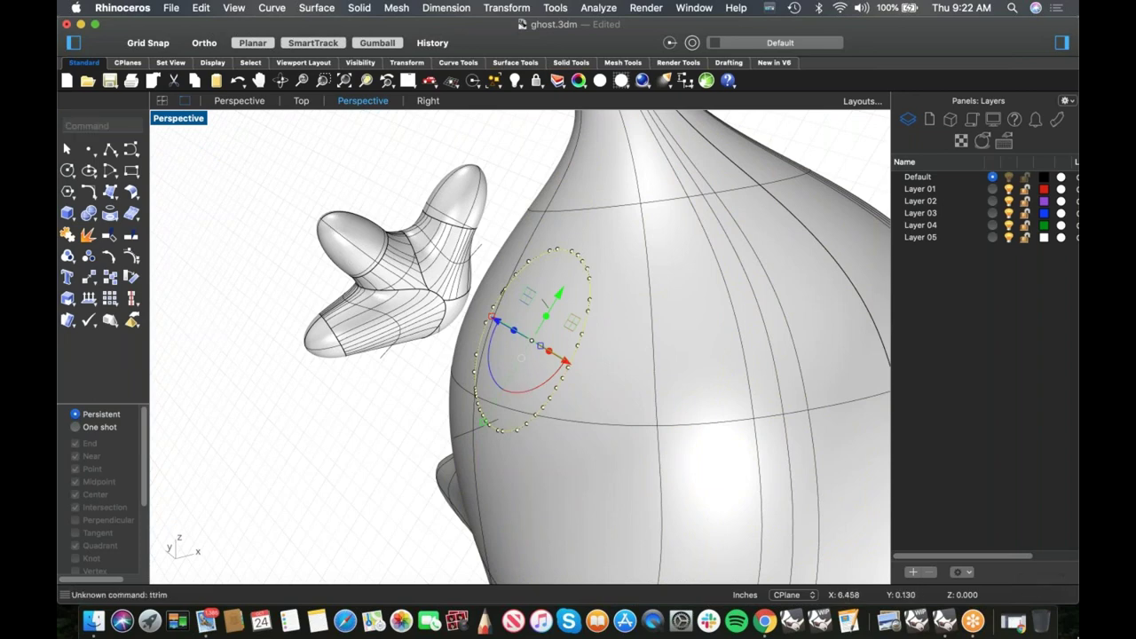
left_click(520, 409)
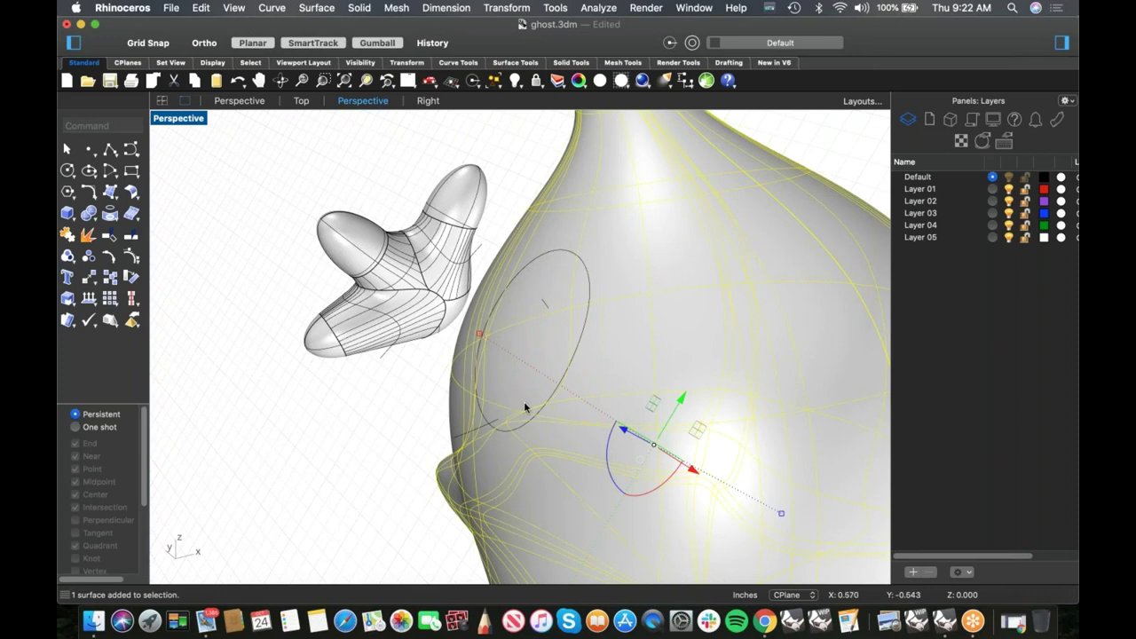
key("Escape")
right_click(335, 411)
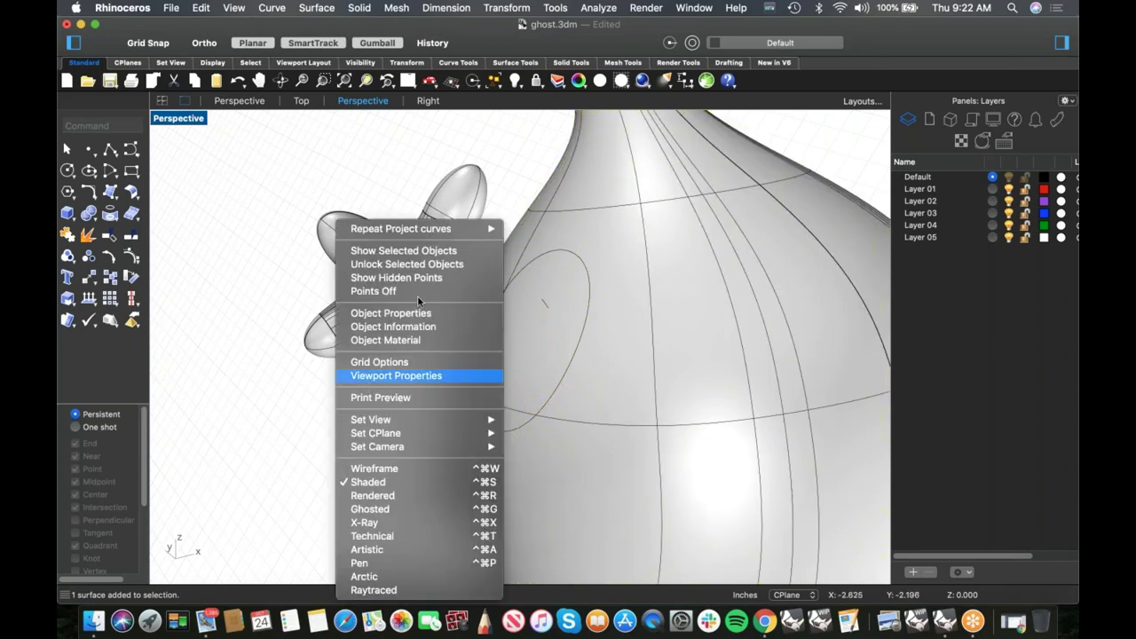
left_click(229, 443)
- Trim an oval opening in the body's shoulder using the projected ellipse as the cutting curve
type("trim")
key("Return")
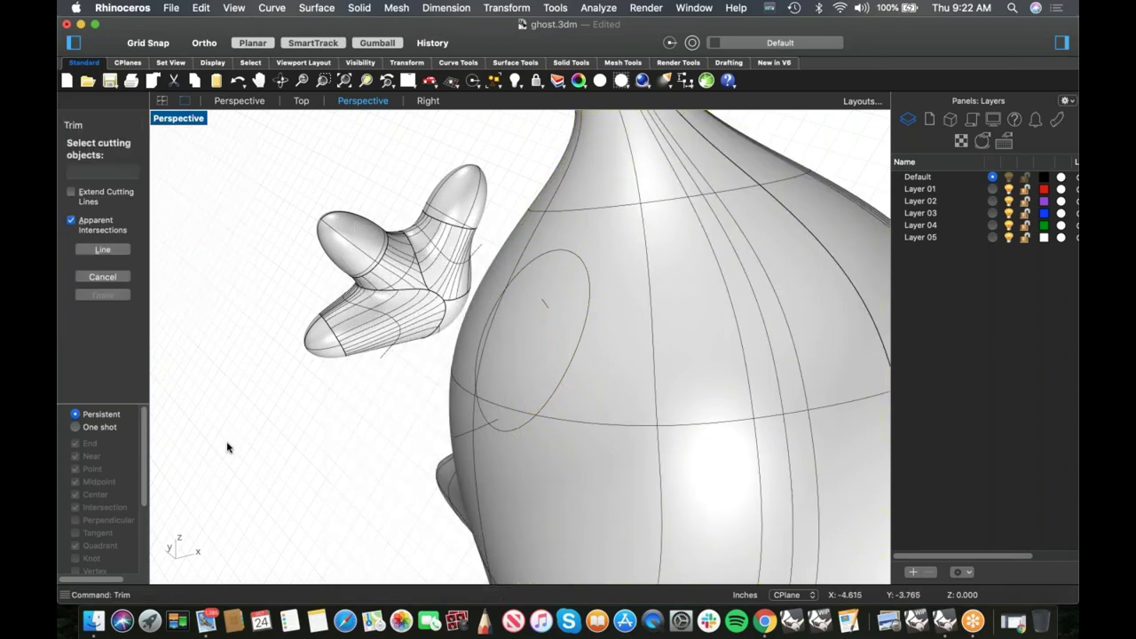
left_click(511, 436)
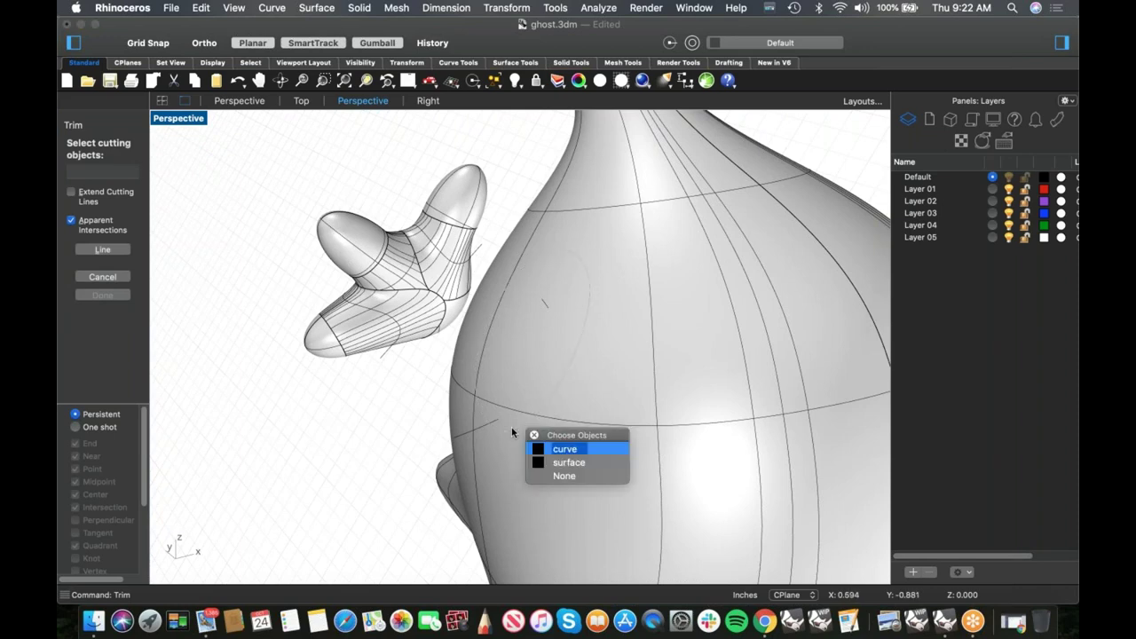
left_click(575, 451)
key("Return")
left_click(535, 362)
right_click_drag(493, 376, 520, 388)
key("Return")
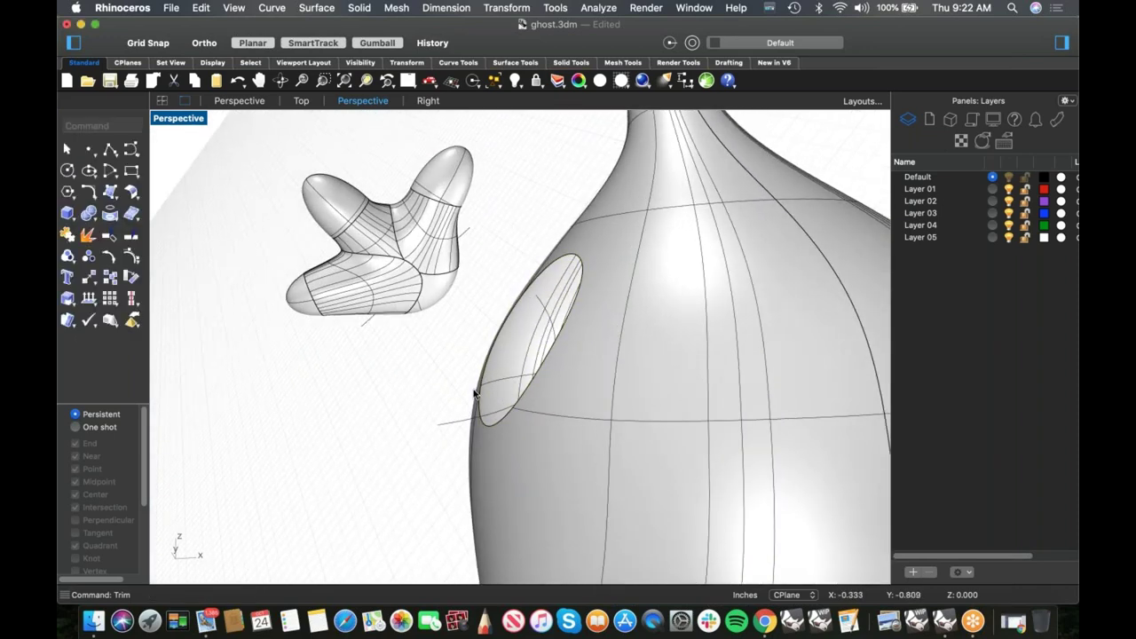
- Trim away the left hand's palm corner in the front view using the diagonal line across it
key("ctrl+F2")
right_click_drag(462, 220, 474, 245)
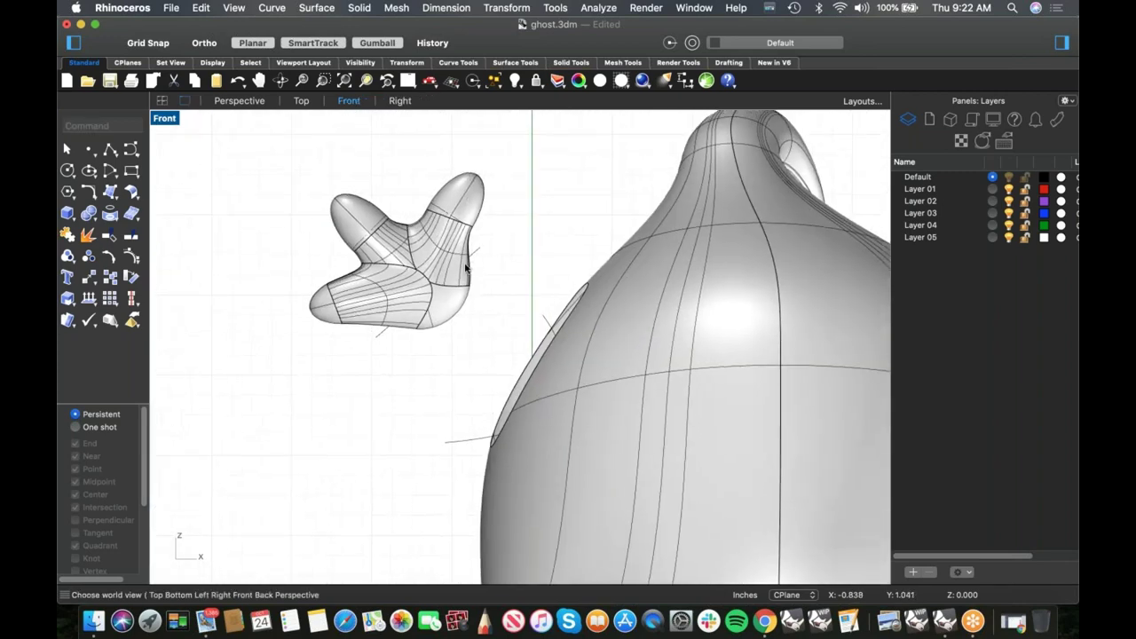
left_click(477, 256)
type("Trim")
key("Return")
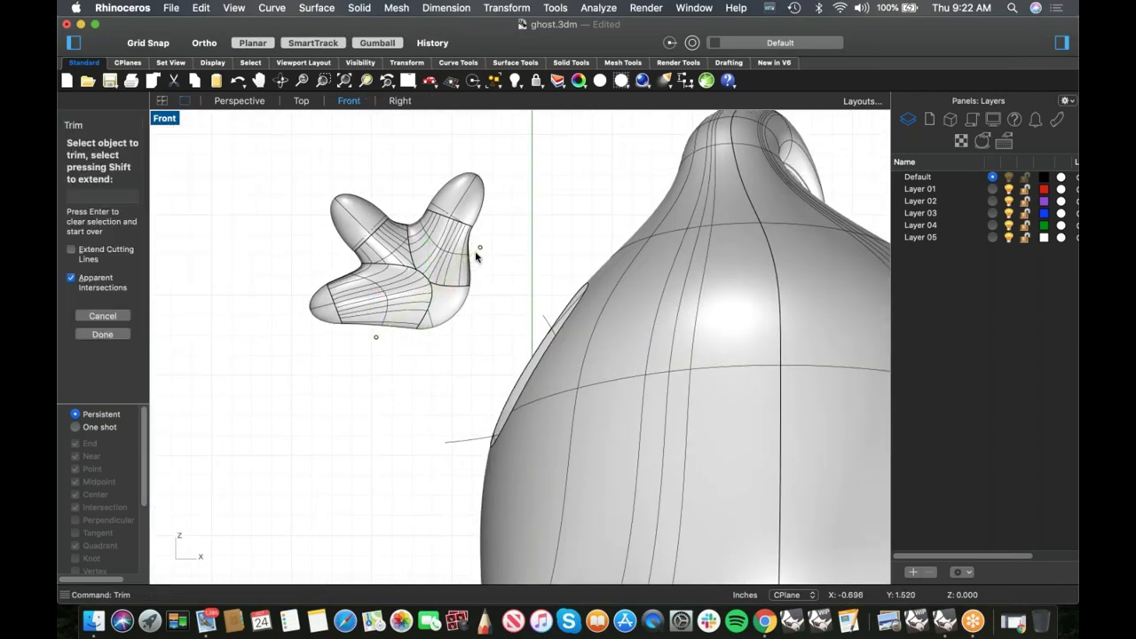
left_click(465, 295)
key("Return")
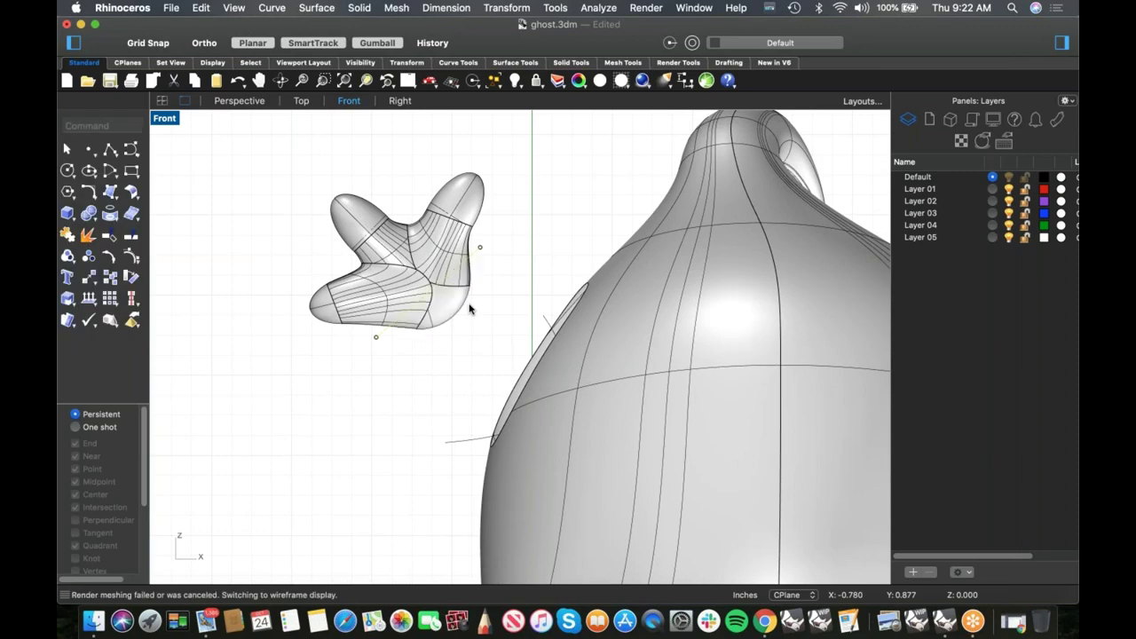
- Set the perspective view back to shaded display and hide all the curves in the model
type("p")
key("Return")
right_click_drag(470, 309, 528, 315)
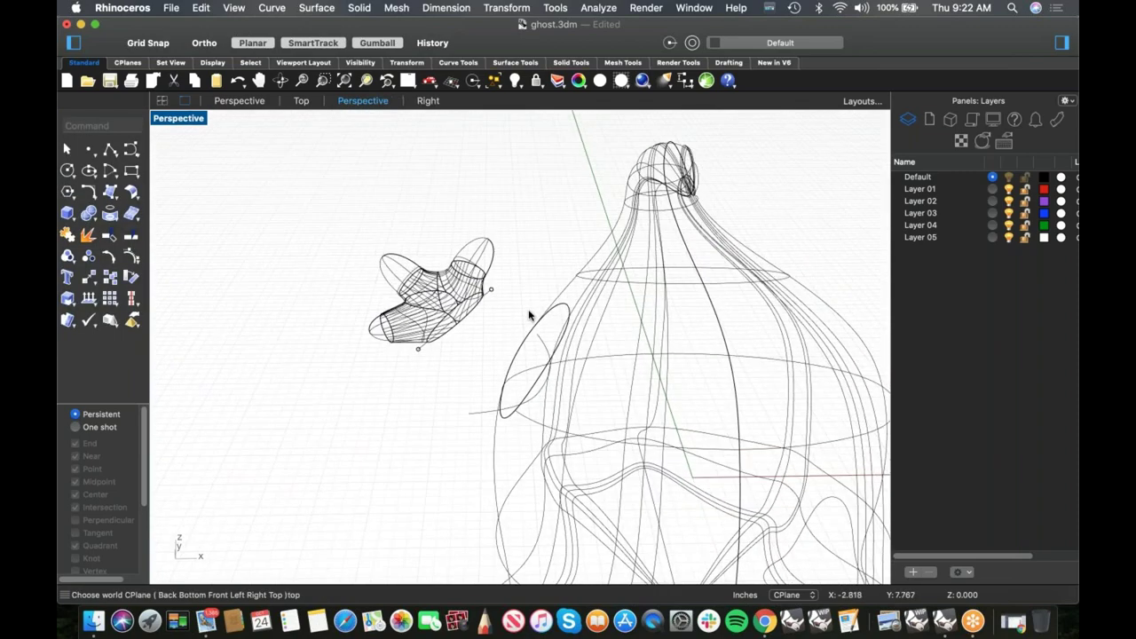
middle_click(529, 314)
left_click(538, 331)
right_click_drag(504, 357, 487, 373)
scroll(490, 348, "up", 4)
type("selcrv")
key("Return")
key("super+h")
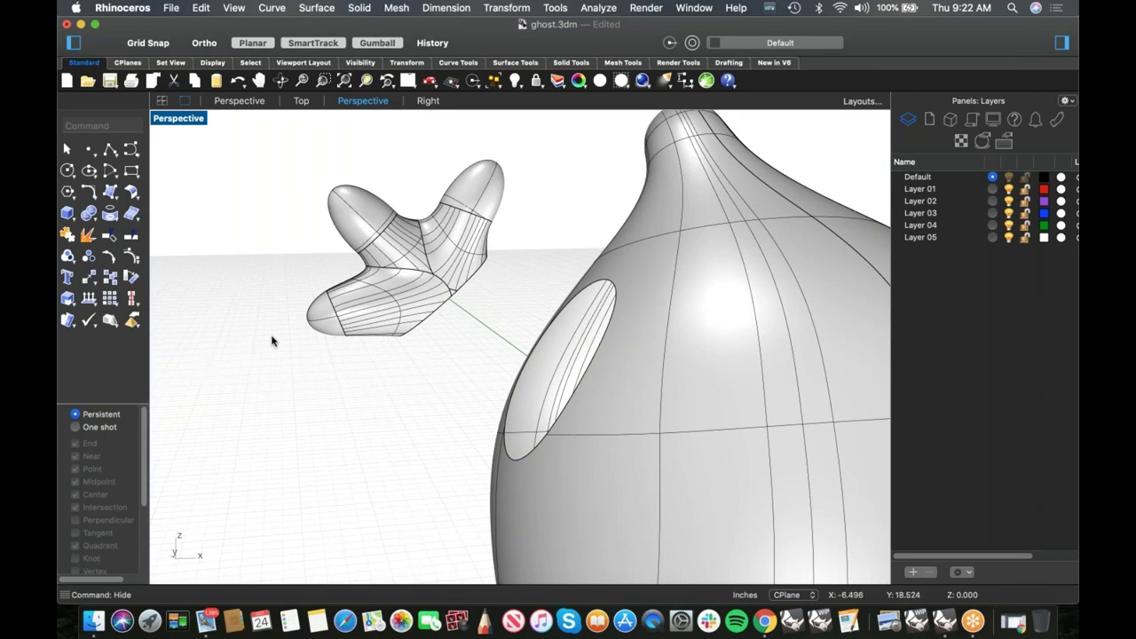
- Start a Blend Surface from the left hand's cut wrist edge to the oval shoulder opening, using tangency at both ends
left_click(136, 197)
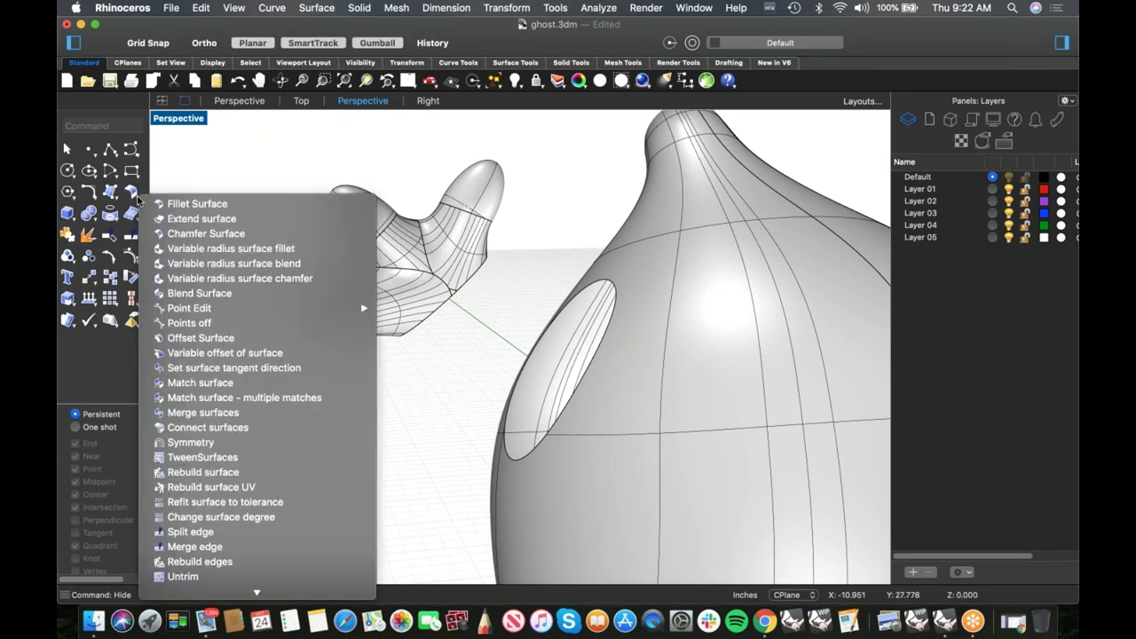
left_click(204, 295)
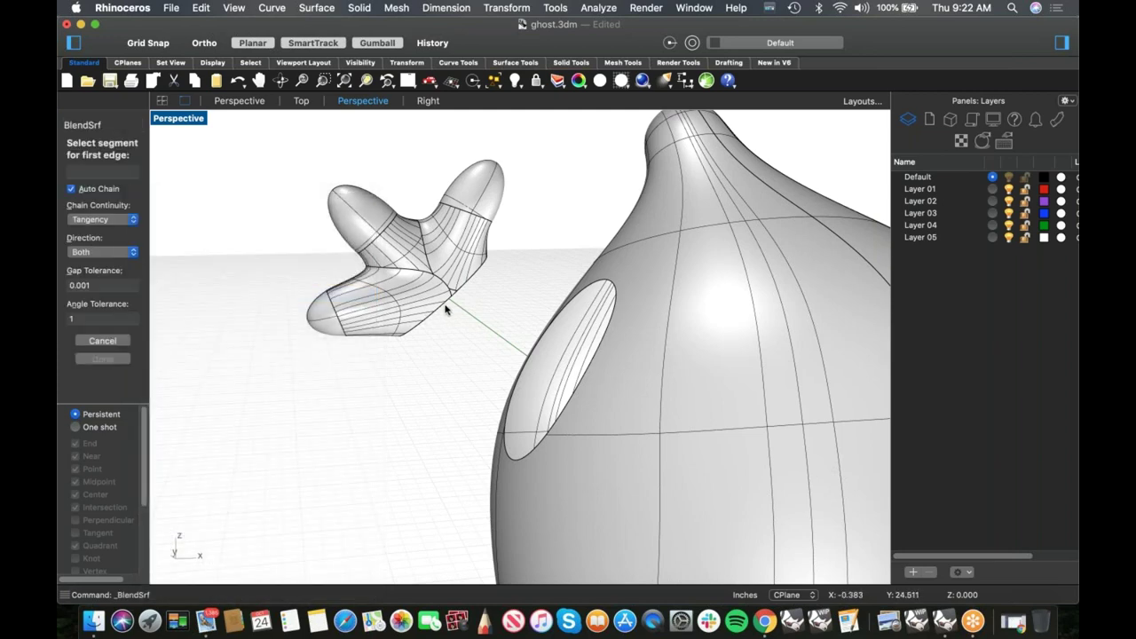
left_click(447, 305)
left_click(571, 397)
right_click_drag(484, 384, 547, 335)
right_click(426, 405)
scroll(535, 353, "up", 5)
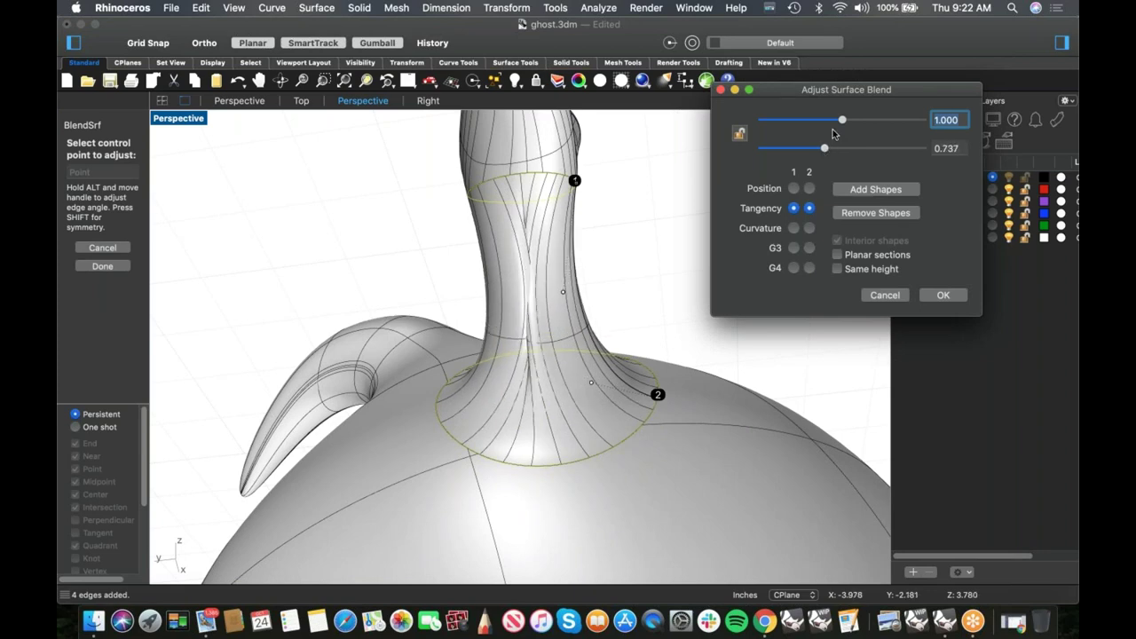
- Set the bulge value at the hand end of the surface blend to 0.678
left_click_drag(825, 131, 794, 126)
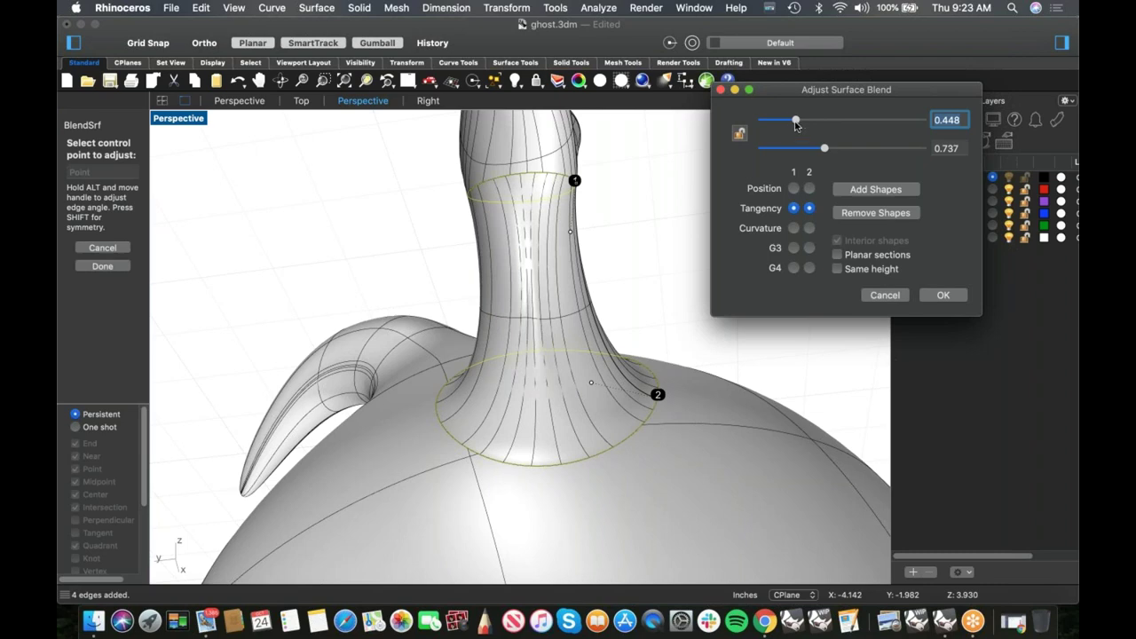
right_click_drag(550, 312, 469, 336)
scroll(512, 340, "down", 4)
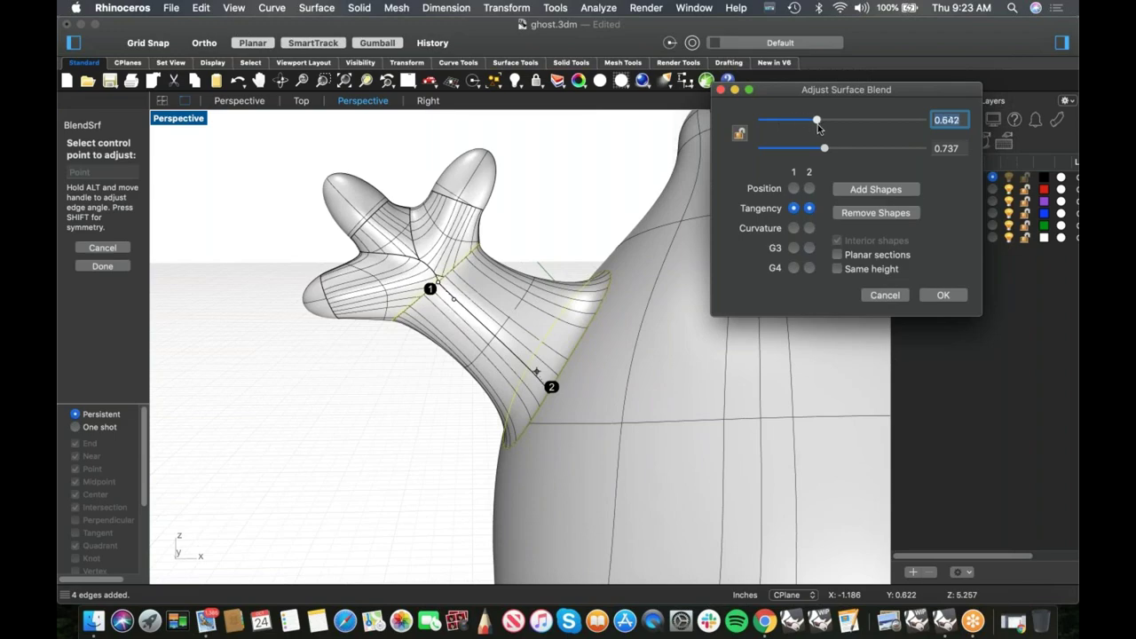
right_click_drag(463, 266, 642, 204)
right_click_drag(551, 261, 531, 302)
right_click_drag(615, 354, 557, 295)
- Add extra shape sections around the blend, picking matching points on the wrist edge and the shoulder opening edge
left_click(544, 241)
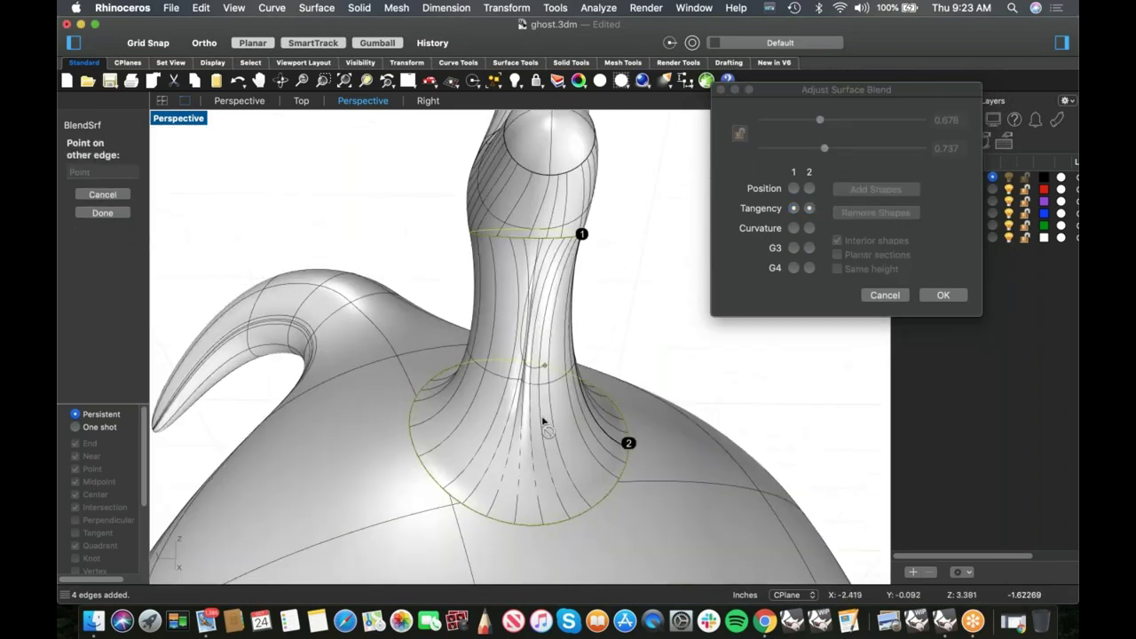
left_click(539, 523)
right_click_drag(588, 457, 597, 379)
left_click(474, 238)
right_click_drag(609, 341, 603, 315)
left_click(653, 428)
left_click(600, 326)
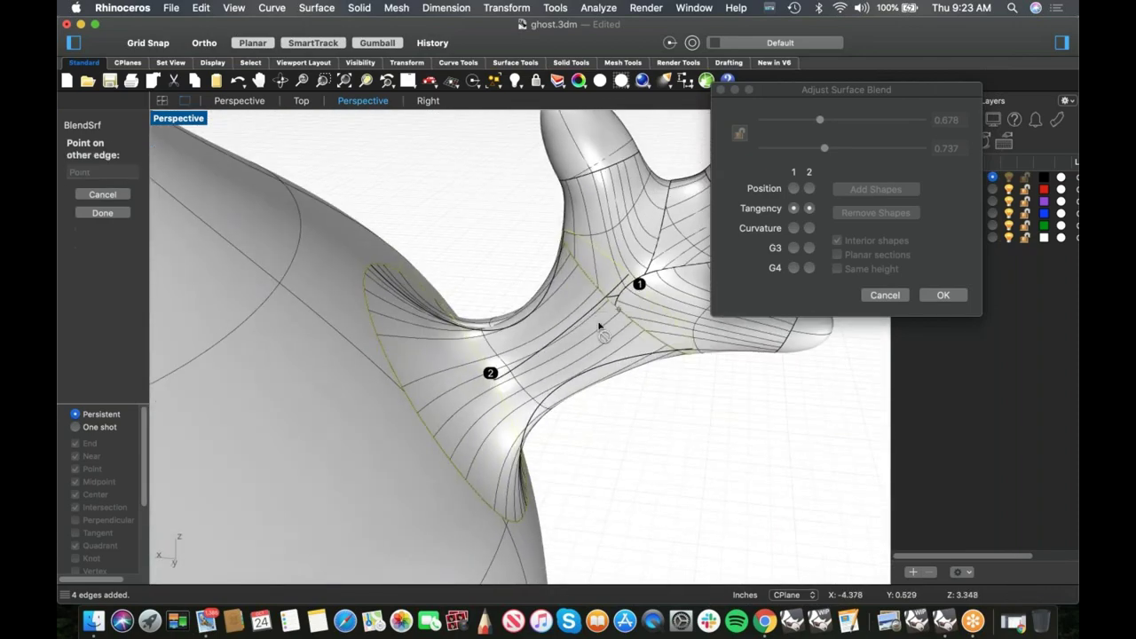
left_click(449, 423)
right_click_drag(452, 419, 609, 394)
key("Return")
- Reshape the blend's upper section by pulling its handles outward toward the shoulder and the hand
right_click_drag(692, 389, 710, 342)
scroll(615, 338, "up", 4)
mouse_move(616, 339)
right_mouse_down()
mouse_move(629, 349)
mouse_move(627, 326)
right_mouse_up()
left_click_drag(570, 372, 661, 290)
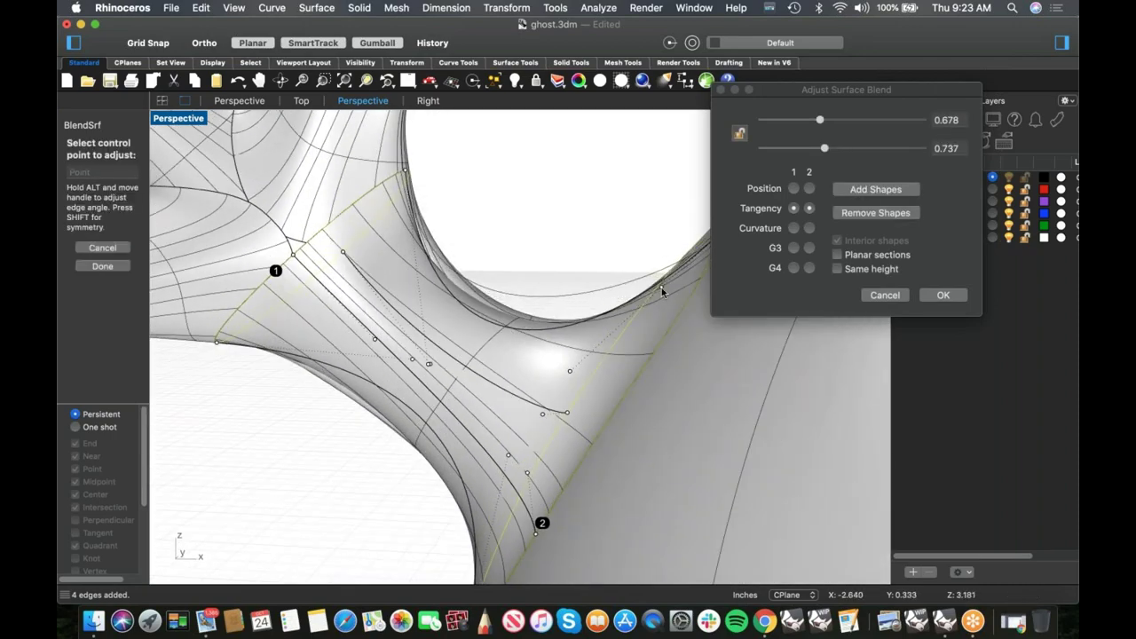
mouse_move(430, 364)
left_mouse_down()
mouse_move(427, 264)
mouse_move(435, 344)
left_mouse_up()
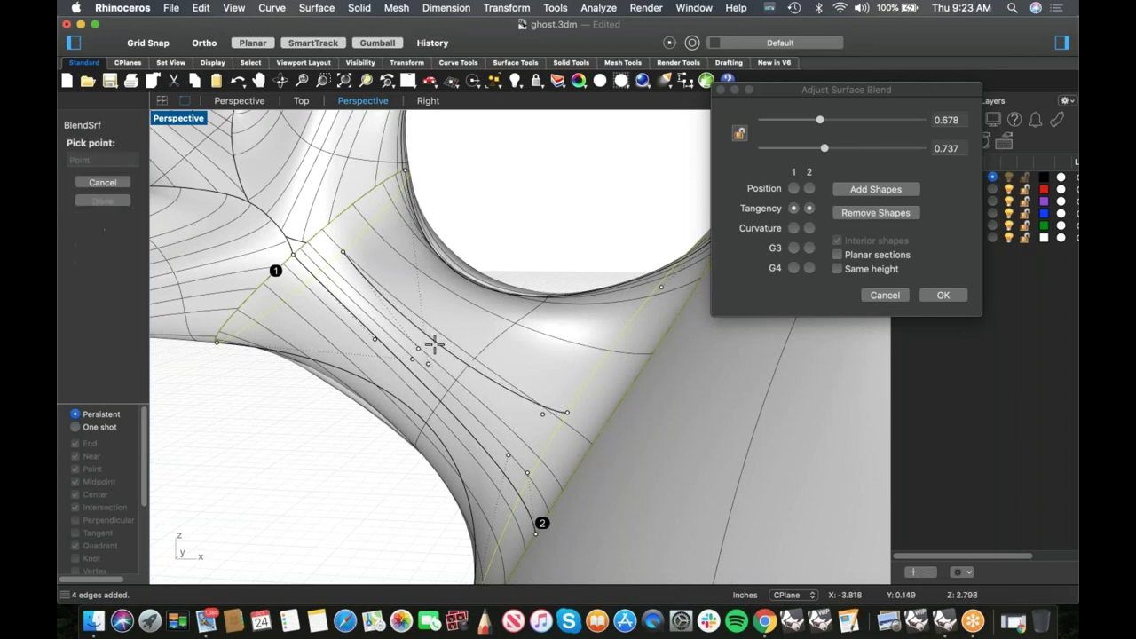
left_click(419, 274)
- Adjust the handles of the blend's lower and side sections to even out the arm's underside curve
scroll(491, 215, "down", 4)
right_click_drag(491, 216, 437, 322)
left_click(436, 307)
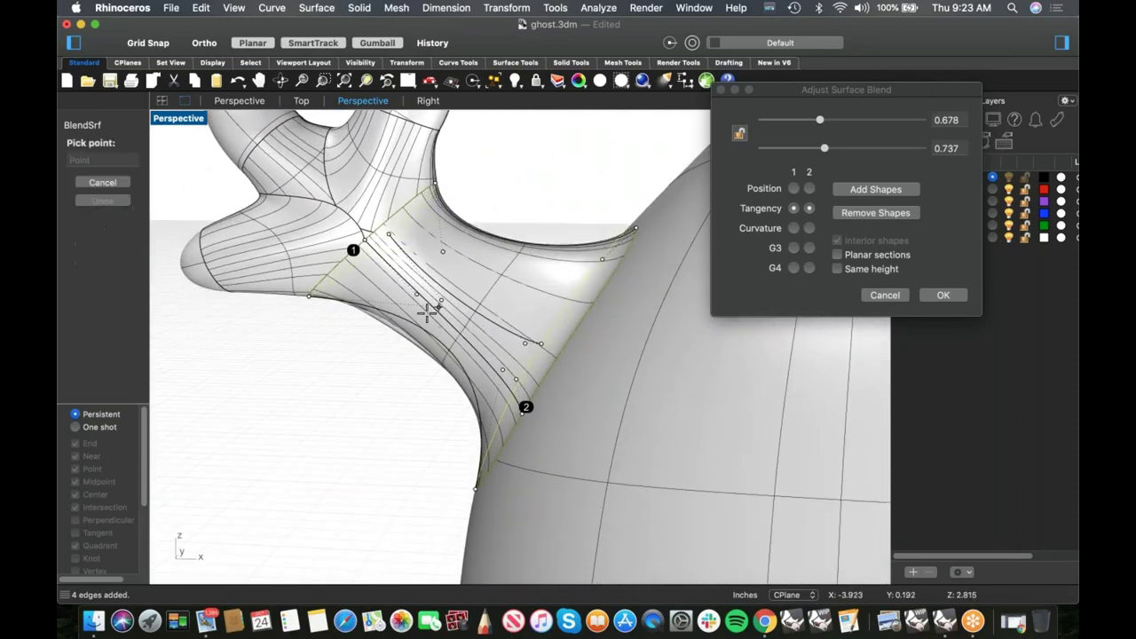
left_click(368, 308)
right_click_drag(368, 308, 552, 391)
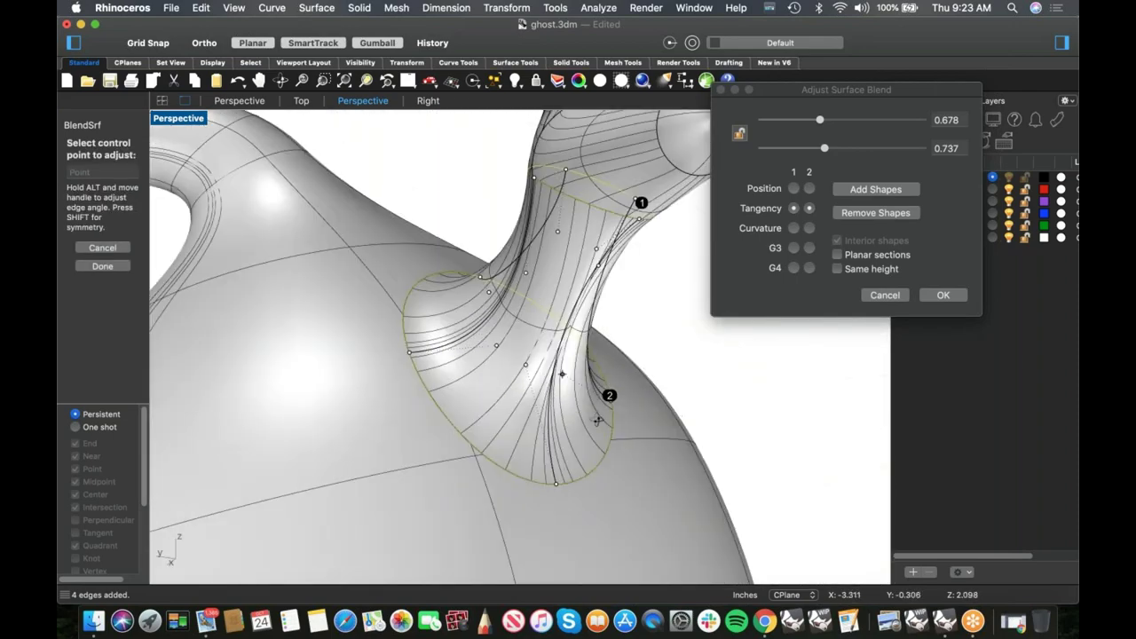
right_click_drag(598, 421, 621, 435)
left_click(540, 386)
left_click(548, 429)
right_click_drag(548, 429, 425, 404)
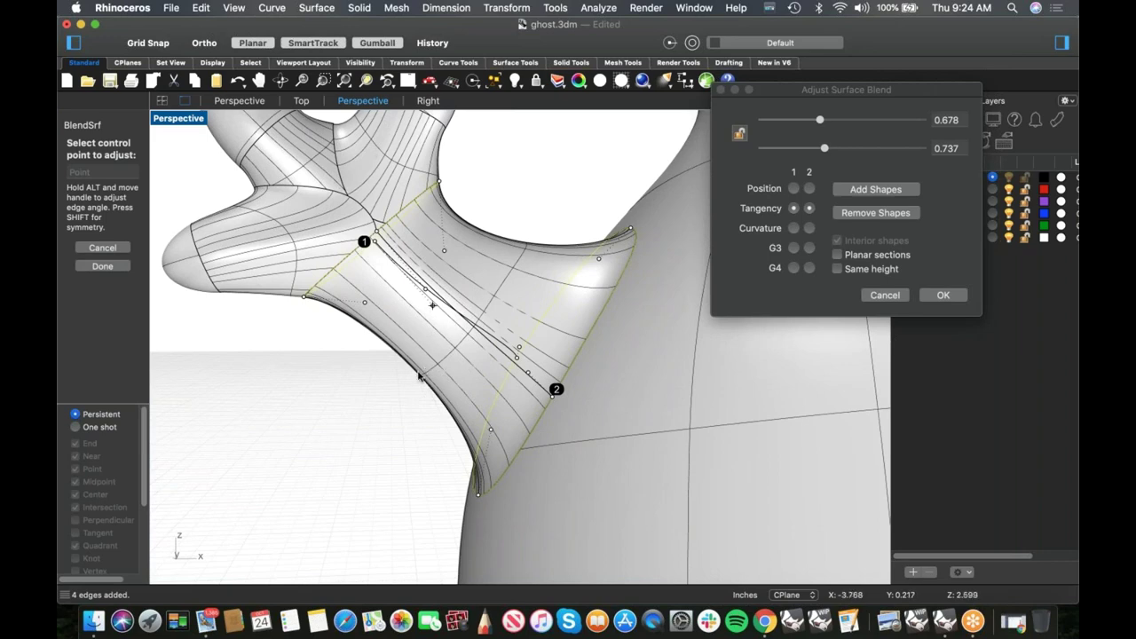
- Check the adjusted blend all around and accept it as the ghost's left arm surface
right_click_drag(461, 404, 497, 457)
right_click_drag(490, 362, 465, 395)
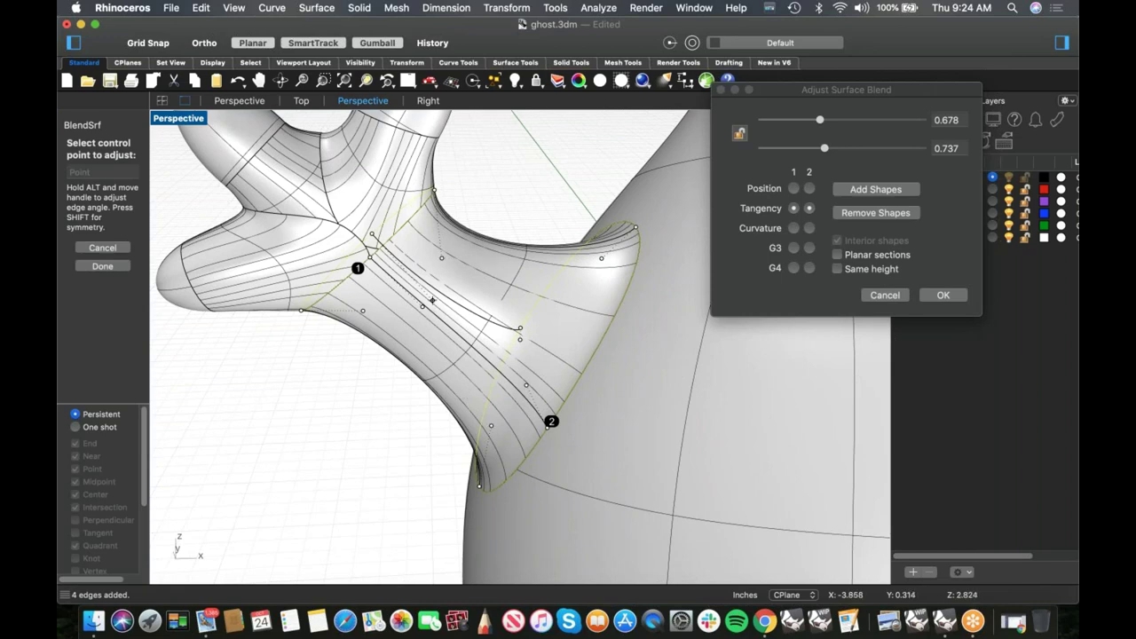
scroll(447, 304, "down", 4)
mouse_move(447, 307)
right_mouse_down("shift")
mouse_move(439, 355)
mouse_move(451, 322)
right_mouse_up("shift")
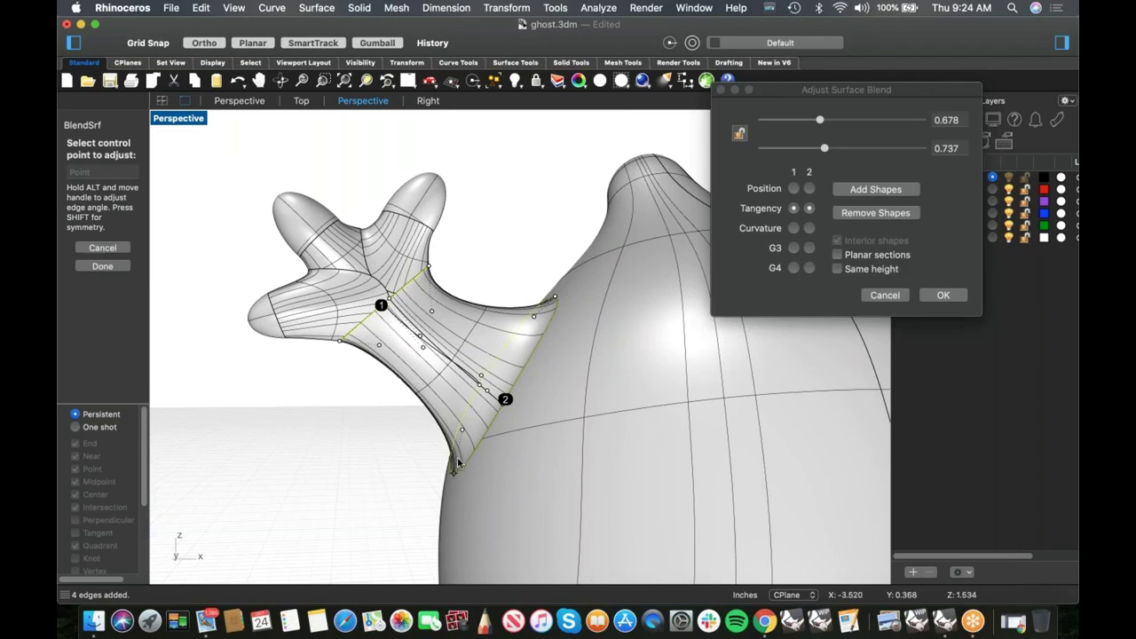
right_click_drag(450, 402, 488, 308)
scroll(493, 369, "up", 5)
scroll(487, 307, "down", 6)
mouse_move(485, 350)
right_mouse_down()
mouse_move(427, 350)
mouse_move(473, 341)
right_mouse_up()
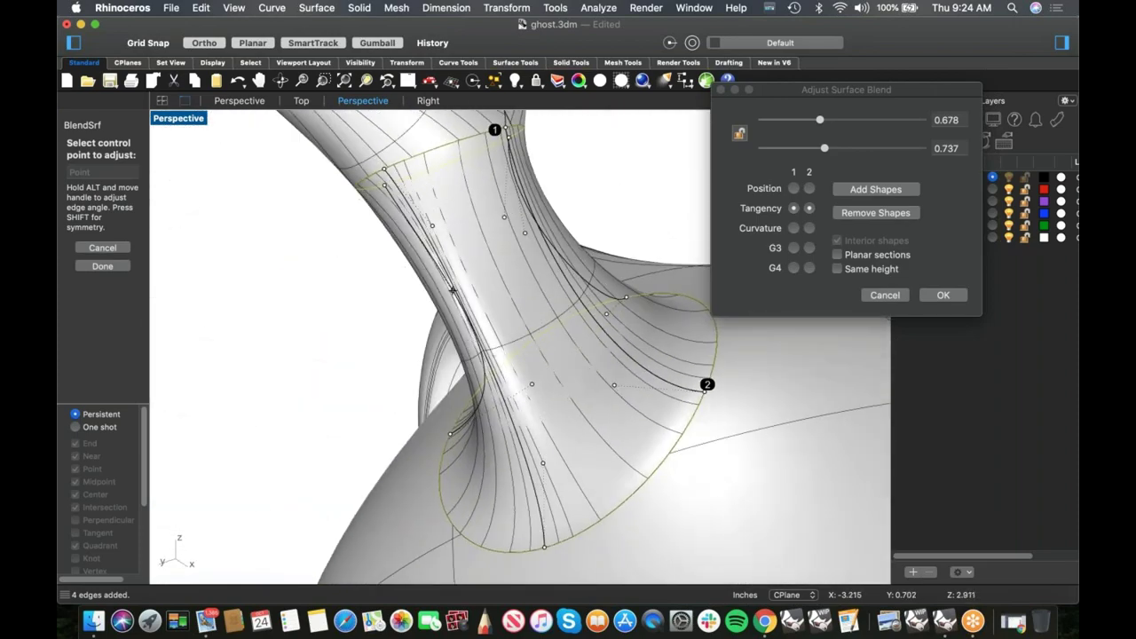
right_click_drag(453, 290, 497, 293)
left_click(944, 295)
- Turn on the control points of the new arm surface and show the perspective view in wireframe
right_click_drag(719, 329, 571, 363)
left_click(473, 375)
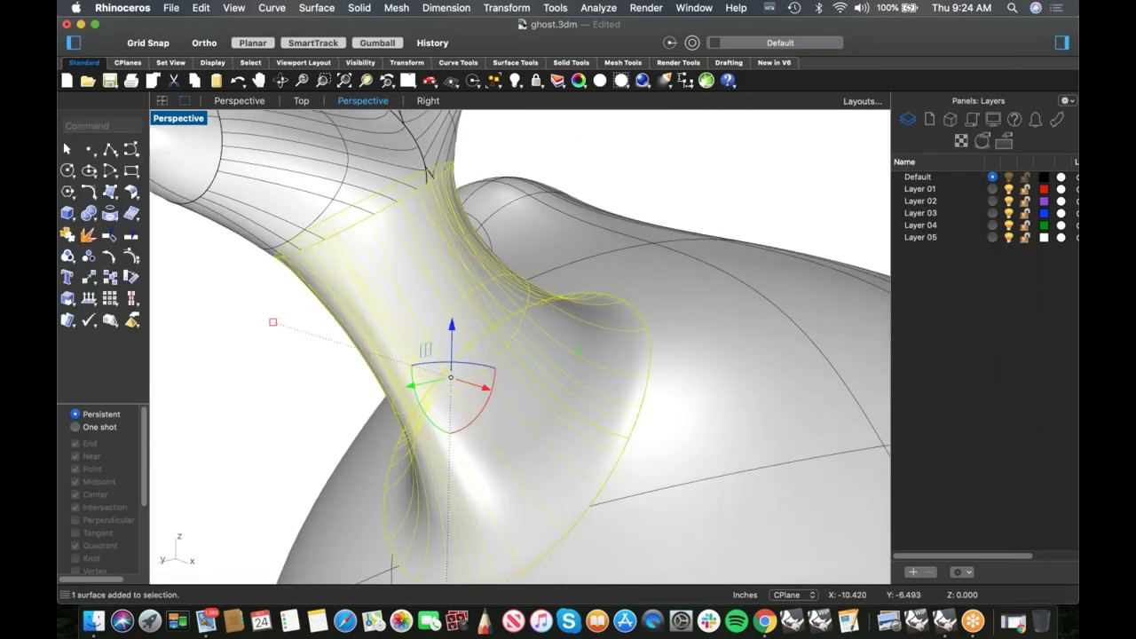
right_click_drag(262, 382, 326, 310, "shift")
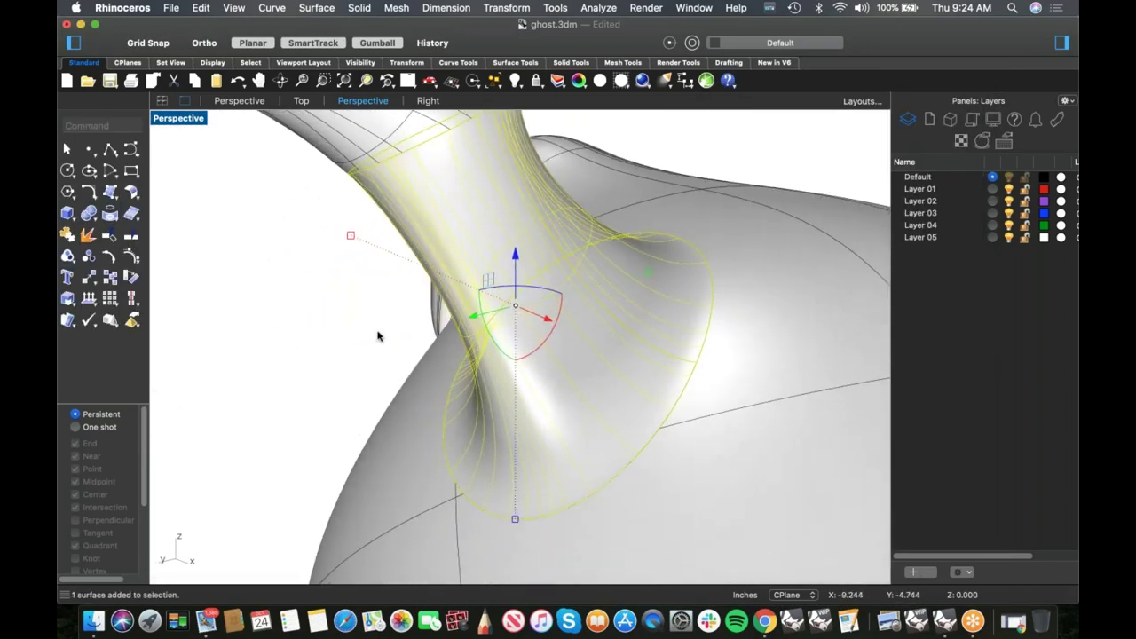
left_click(131, 257)
mouse_move(482, 329)
right_mouse_down()
mouse_move(451, 375)
mouse_move(435, 370)
right_mouse_up()
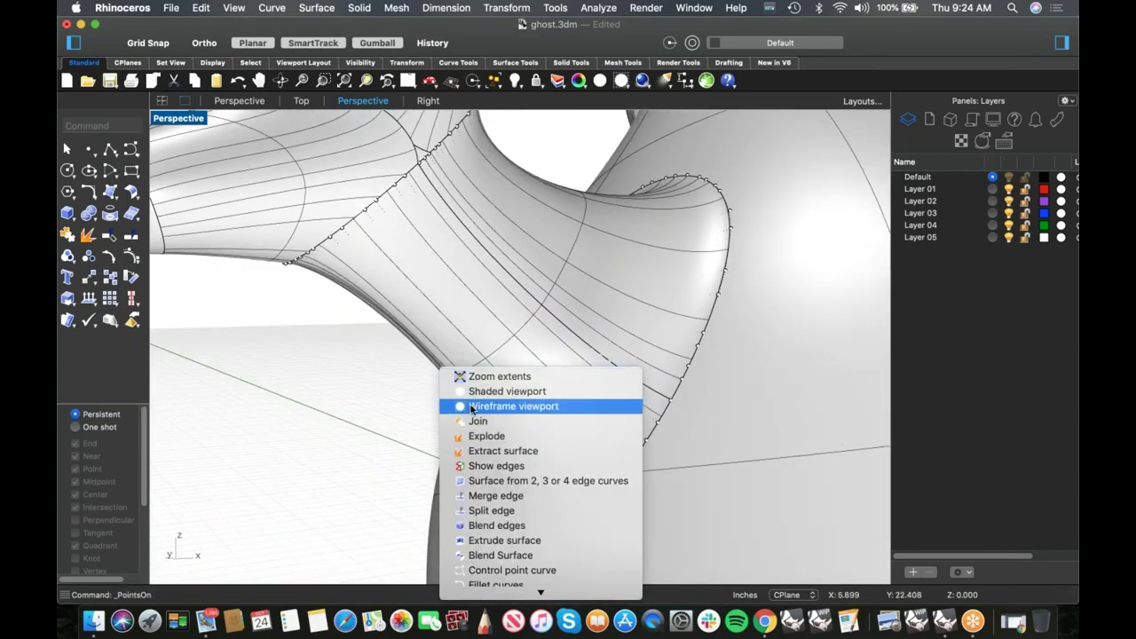
left_click(455, 402)
- Select the crowded control points at the middle of the arm's near side and open Move UVN for them
right_click_drag(456, 403, 437, 385)
right_click_drag(452, 346, 441, 373)
scroll(421, 309, "up", 4)
right_click_drag(420, 310, 395, 233)
left_click_drag(374, 215, 508, 313)
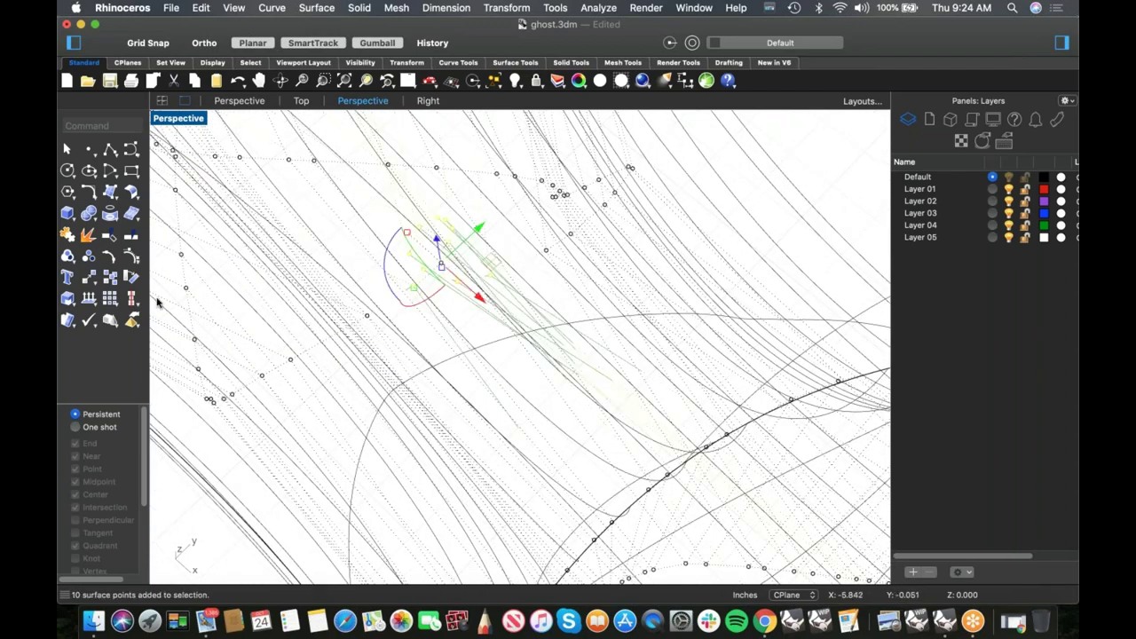
left_click(138, 263)
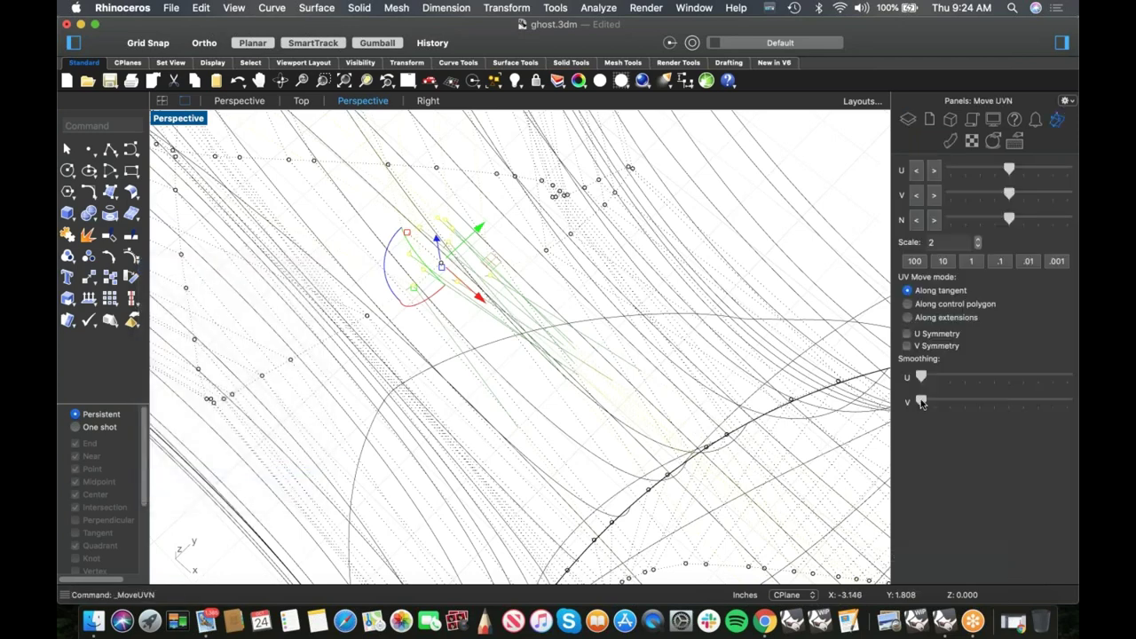
- Return the view to shaded display and smooth the selected arm control points in the U direction
scroll(591, 382, "down", 5)
right_click(590, 380)
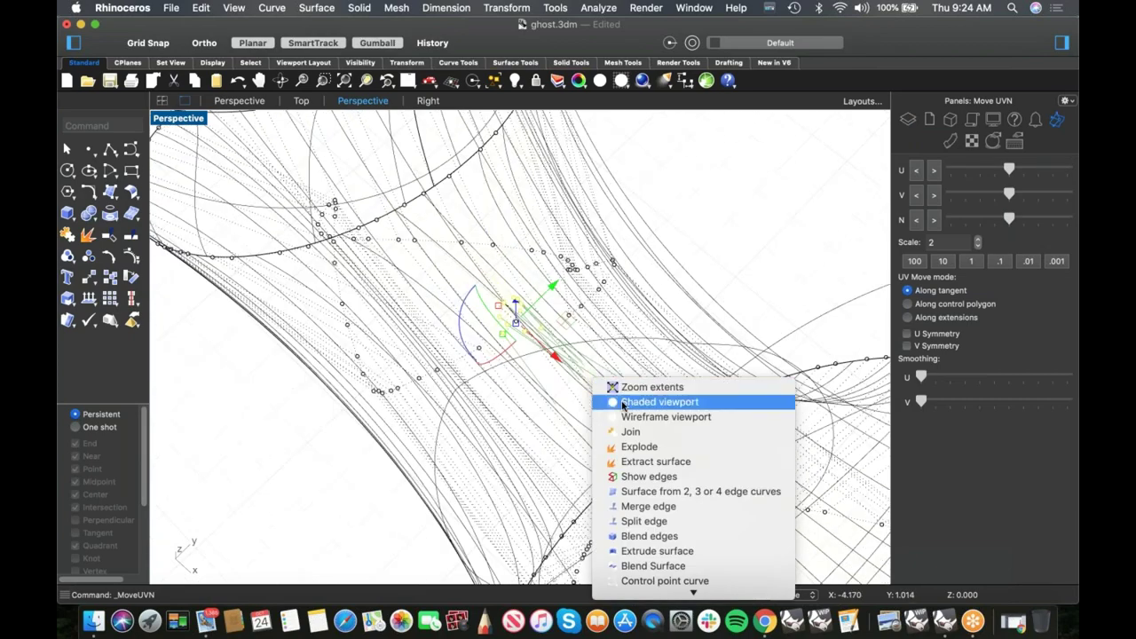
left_click(573, 379)
right_click_drag(543, 390, 456, 419, "shift")
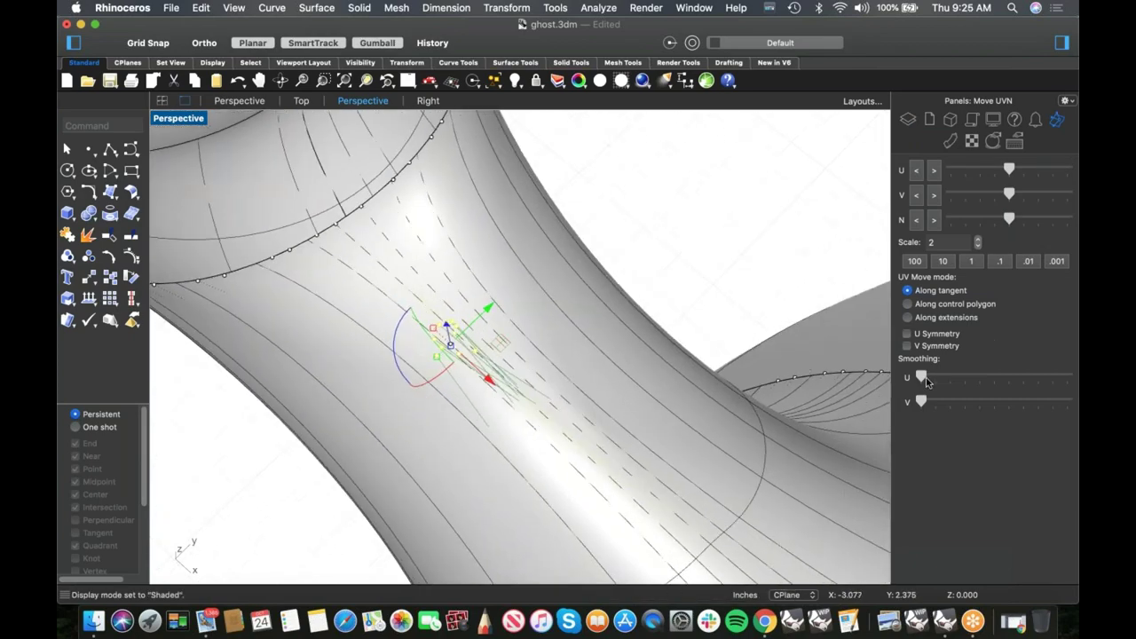
left_click_drag(921, 380, 995, 383)
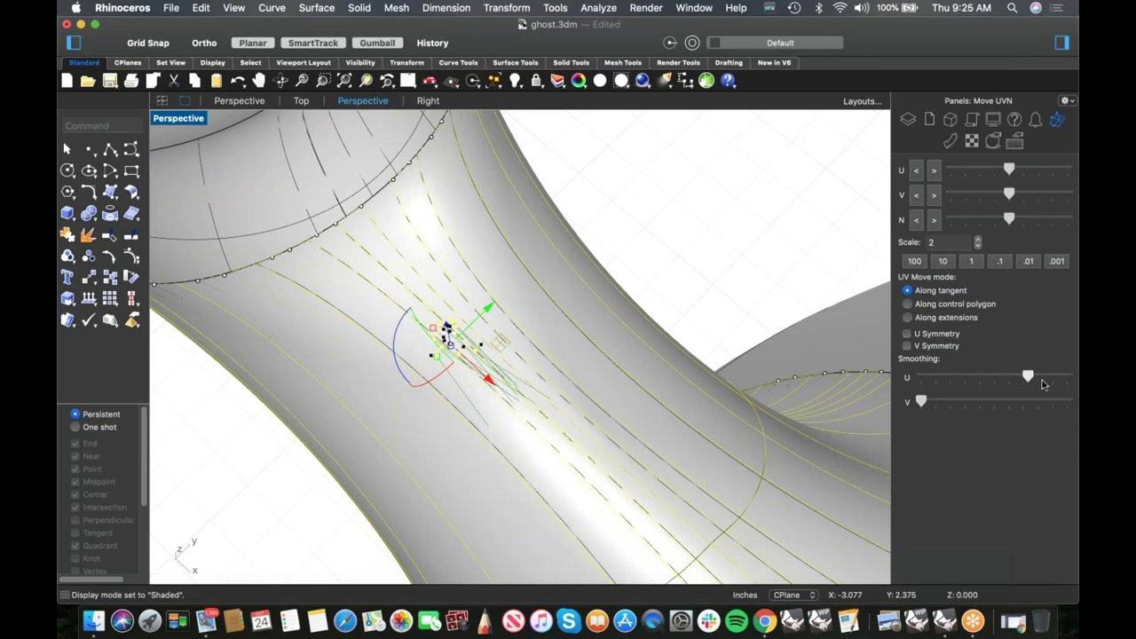
left_click_drag(1073, 380, 923, 378)
- Deselect the smoothed points and, in wireframe display, select the crowded control points on the arm's opposite side
left_click(684, 280)
scroll(497, 364, "down", 5)
right_click_drag(473, 380, 761, 377)
left_click(724, 376)
scroll(685, 308, "up", 6)
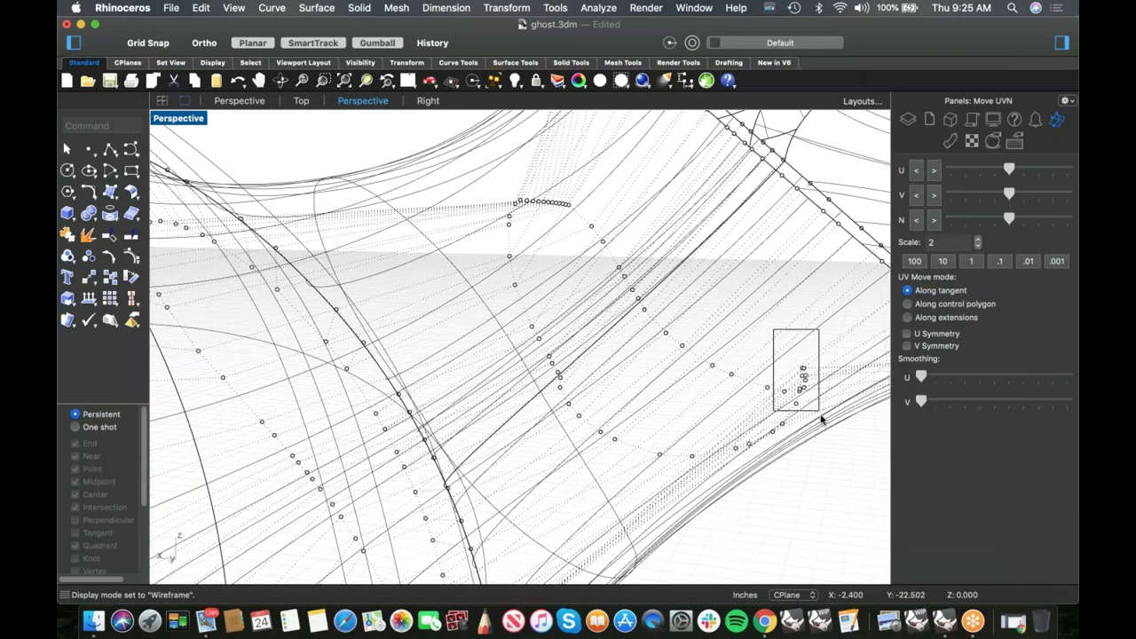
left_click_drag(827, 454, 828, 457)
- Switch back to shaded display and repeatedly apply maximum U smoothing to the control points on the arm's opposite side
right_click_drag(828, 457, 699, 354)
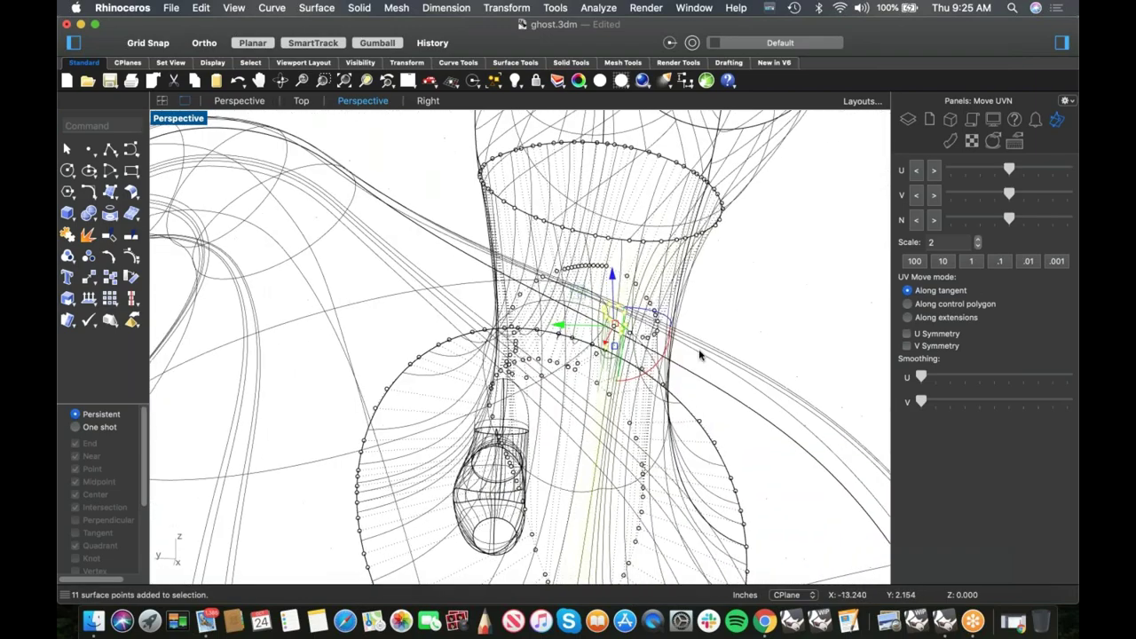
middle_click(770, 324)
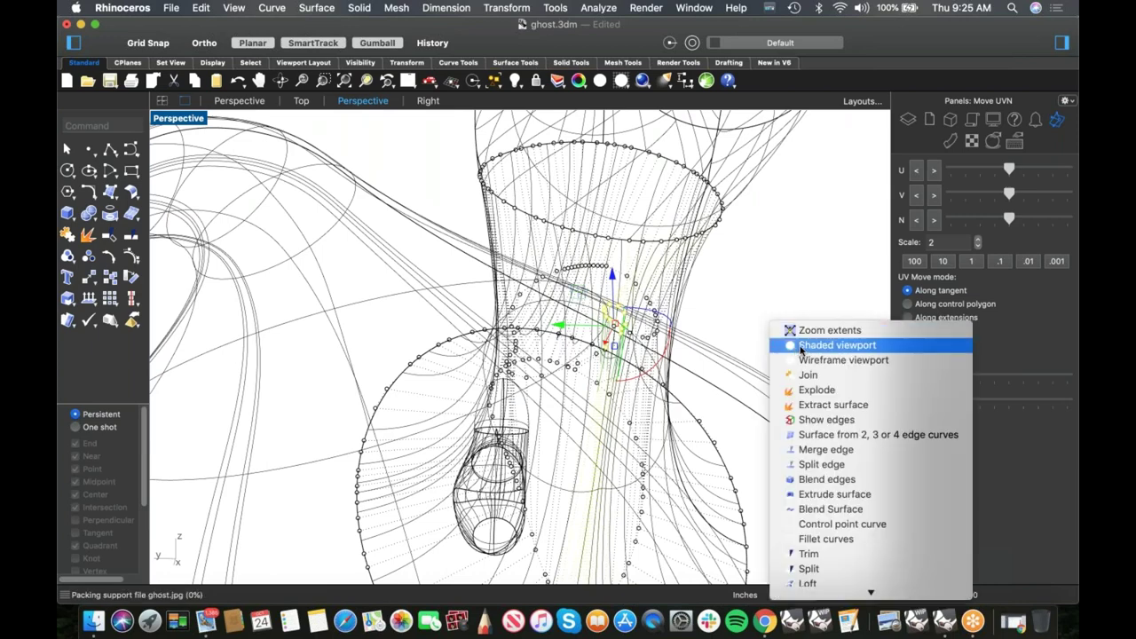
left_click(802, 349)
left_click_drag(937, 373, 1078, 380)
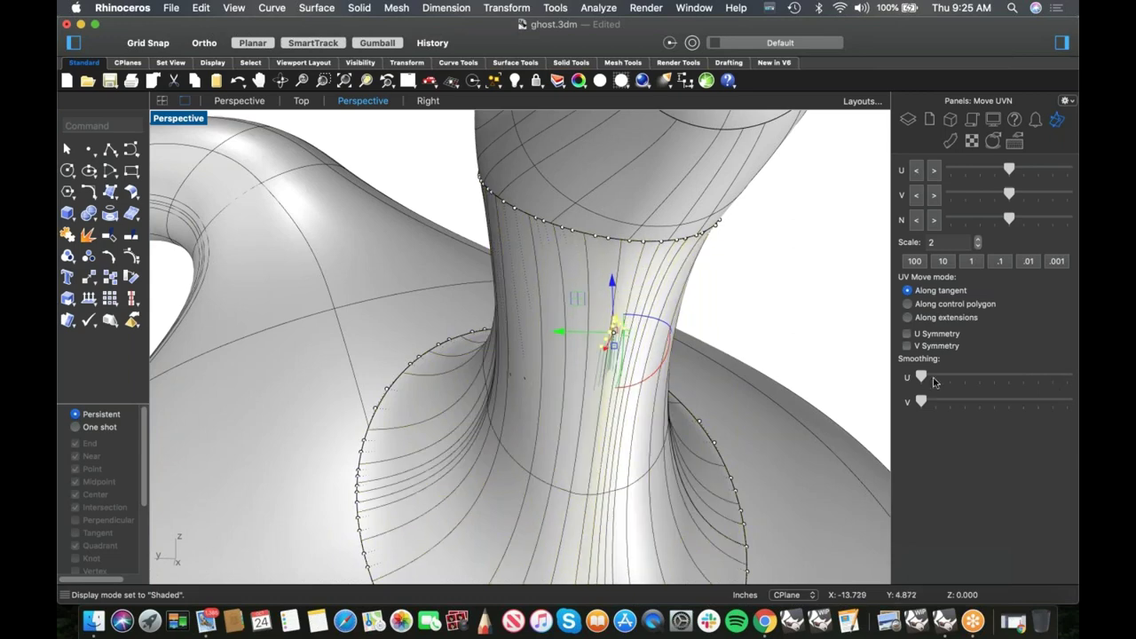
left_click_drag(925, 380, 1076, 388)
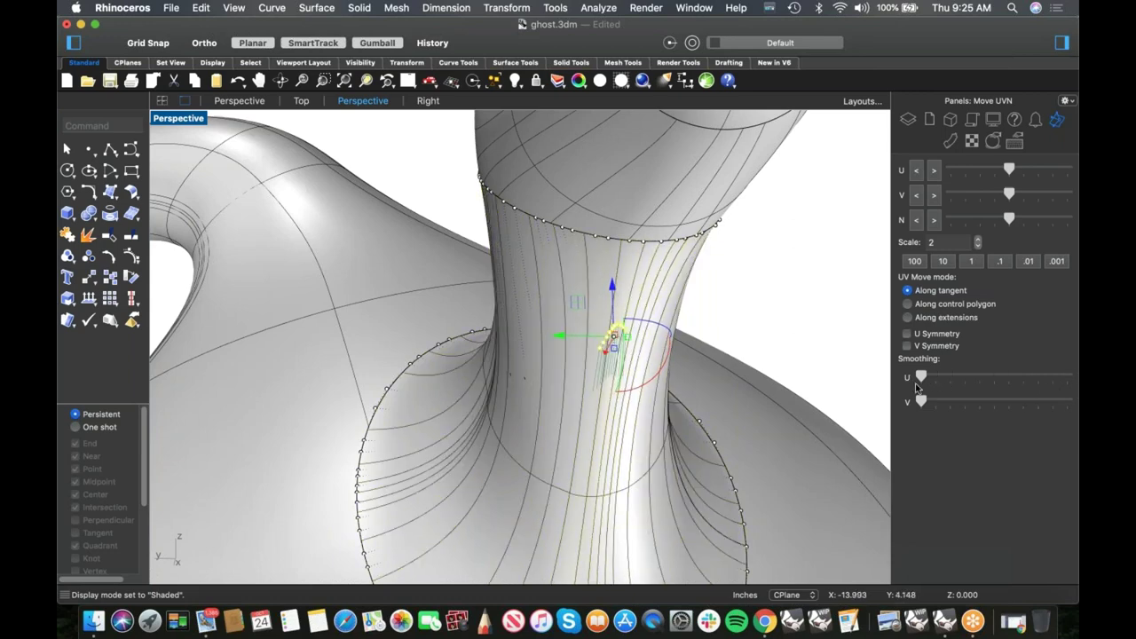
left_click_drag(923, 379, 1071, 377)
- Join the left hand to its arm surface, and join that arm to the ghost's body as one polysurface
left_click(782, 297)
right_click_drag(730, 298, 489, 351)
scroll(545, 376, "down", 8)
left_click(439, 338)
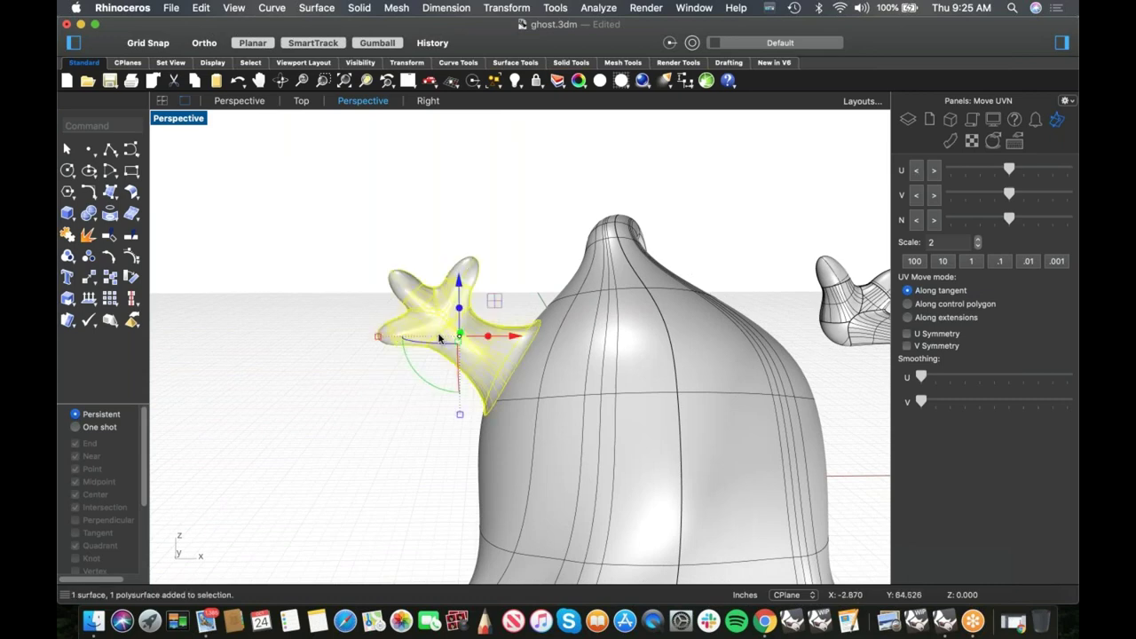
type("oin")
key("Return")
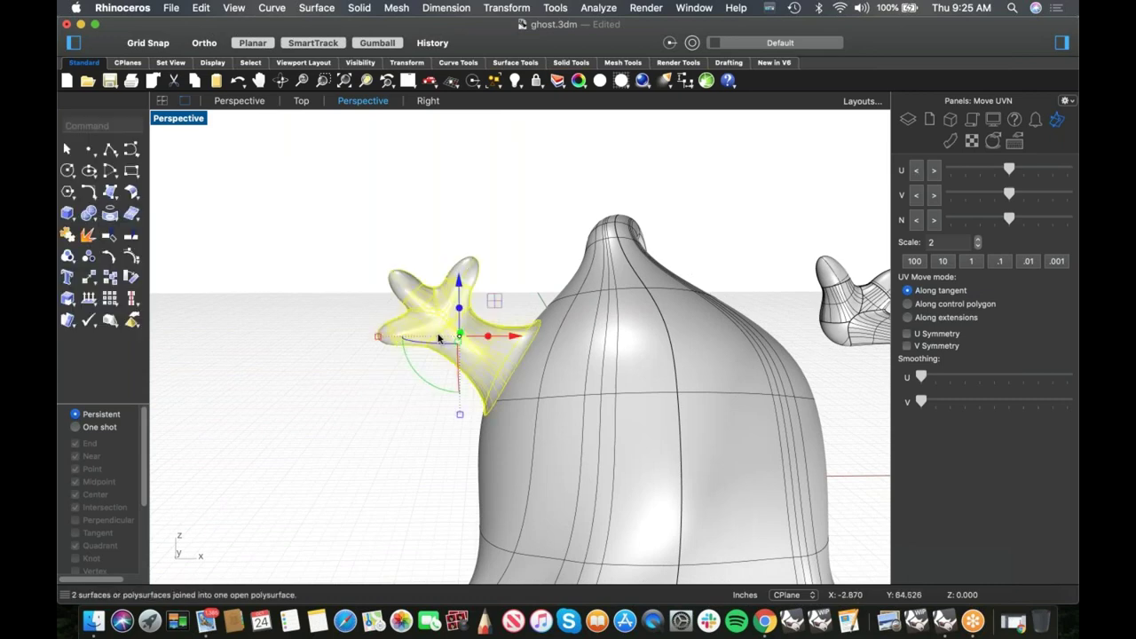
left_click(512, 421, "shift")
type("join")
key("Return")
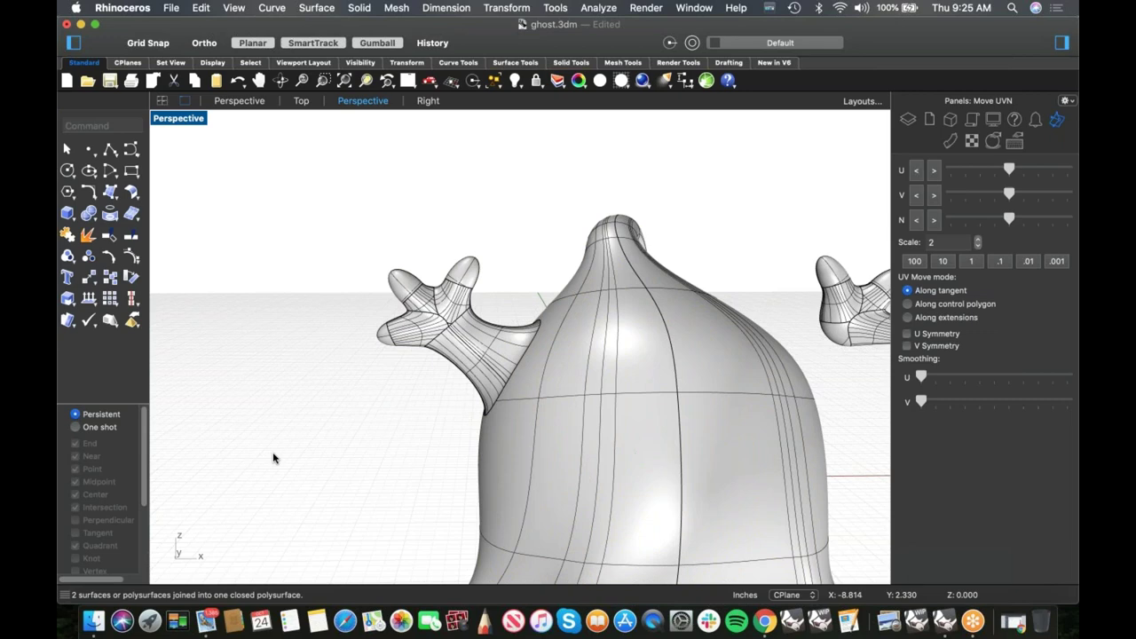
- Show the perspective view in Arctic display mode and inspect where the joined arm meets the body
left_click(174, 118)
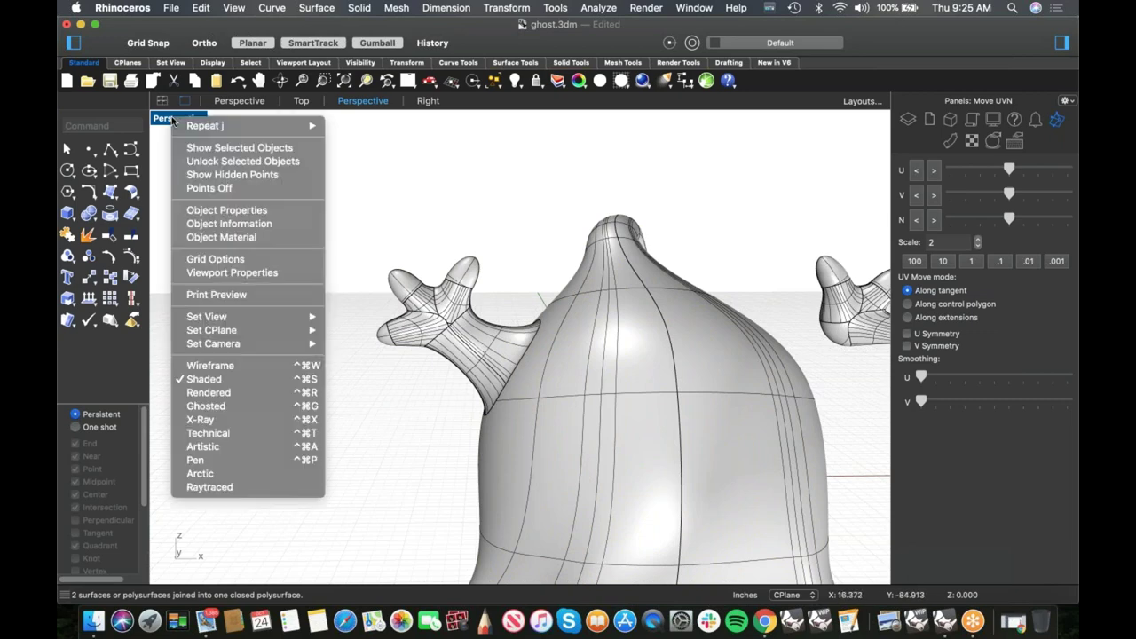
left_click(238, 397)
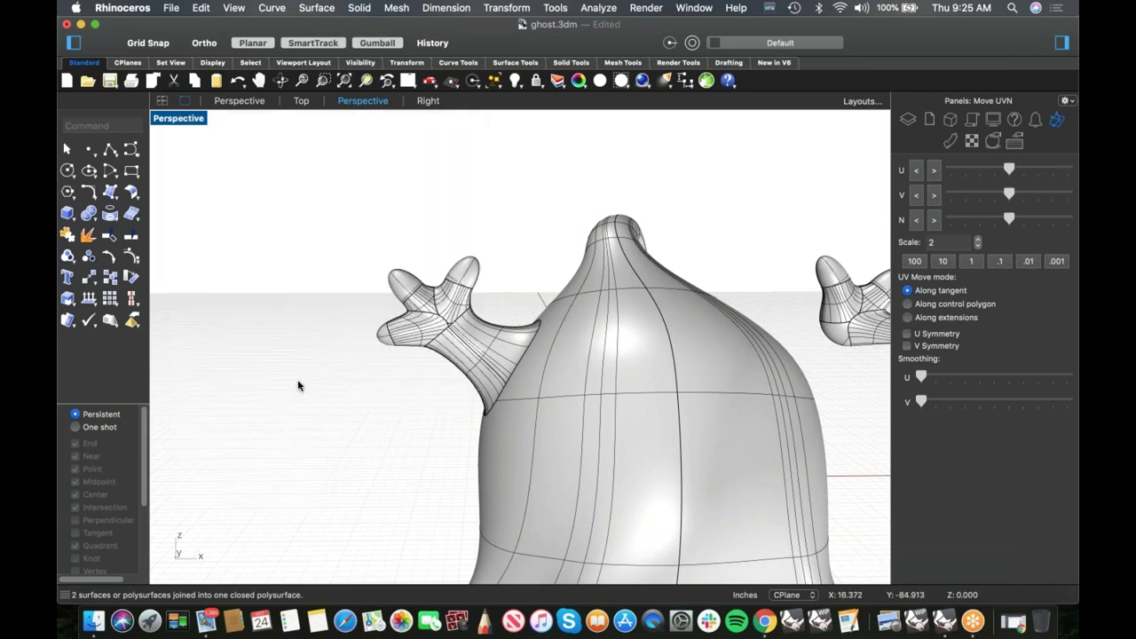
right_click_drag(316, 390, 397, 383)
scroll(434, 406, "down", 5)
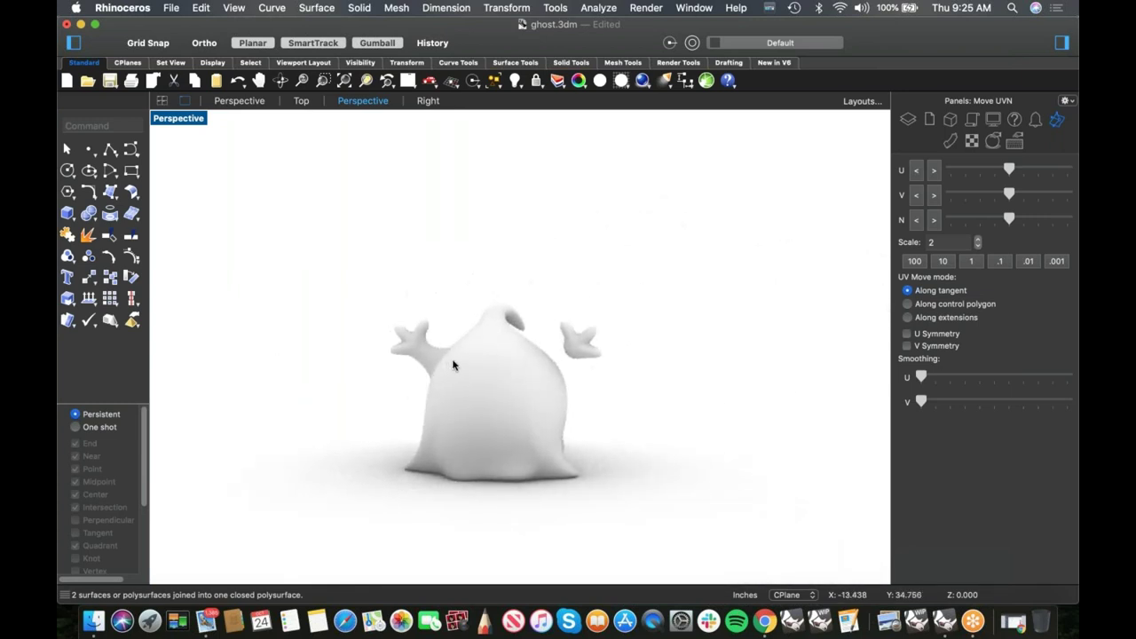
scroll(462, 373, "up", 5)
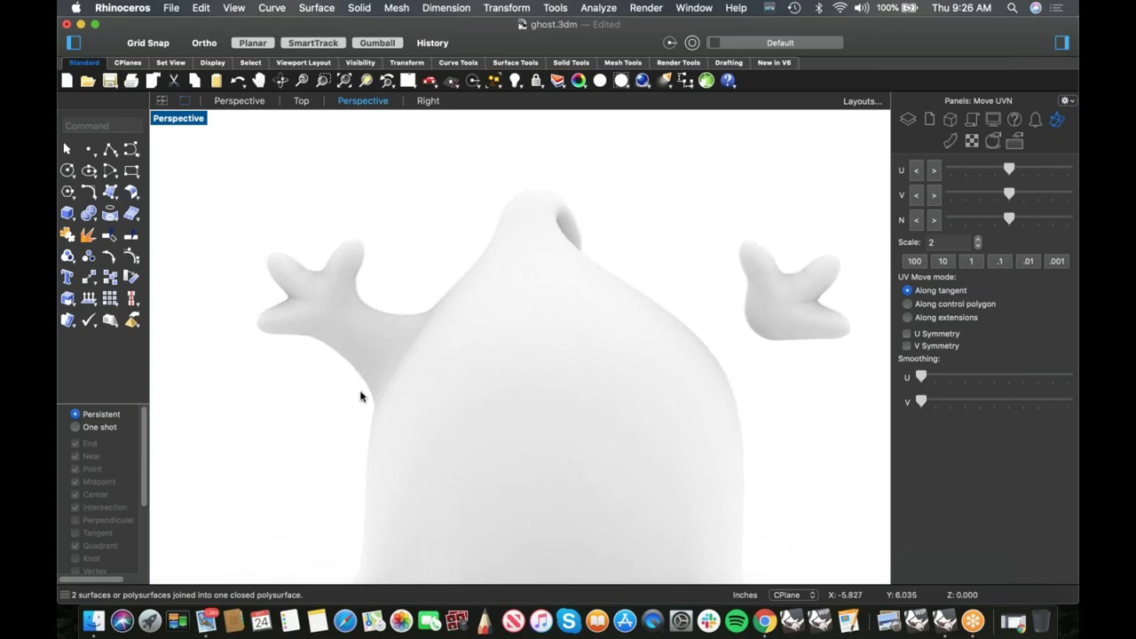
- Show the perspective view in shaded display and inspect the joined arm and its junction with the body from several angles
left_click(178, 119)
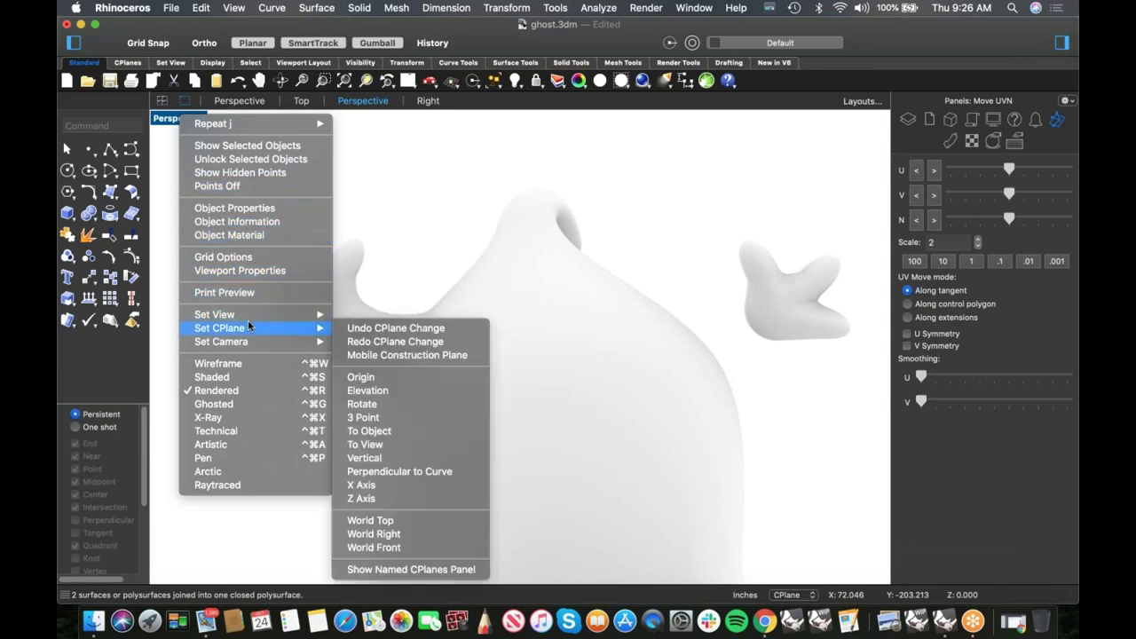
mouse_move(253, 318)
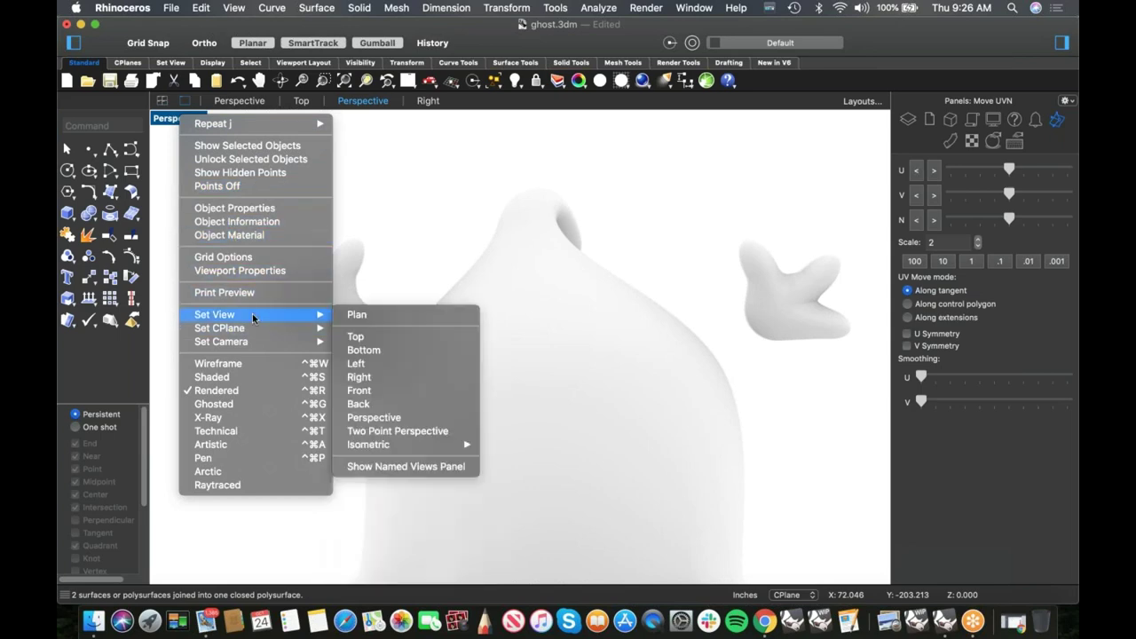
left_click(244, 376)
mouse_move(430, 391)
right_mouse_down()
mouse_move(489, 367)
mouse_move(405, 335)
right_mouse_up()
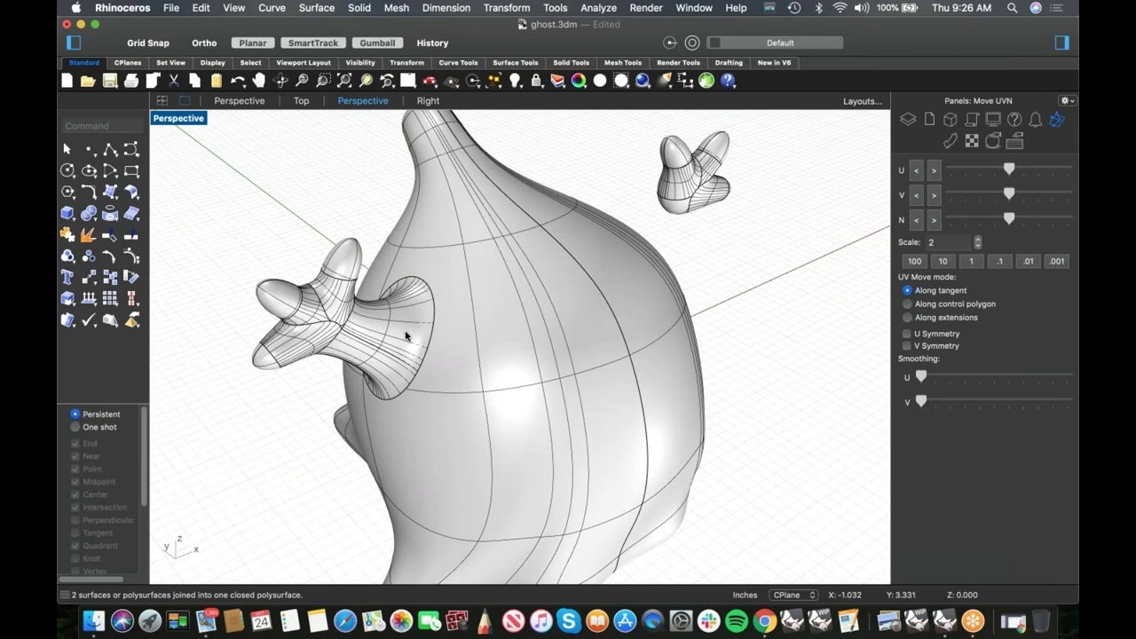
right_click_drag(419, 378, 412, 342)
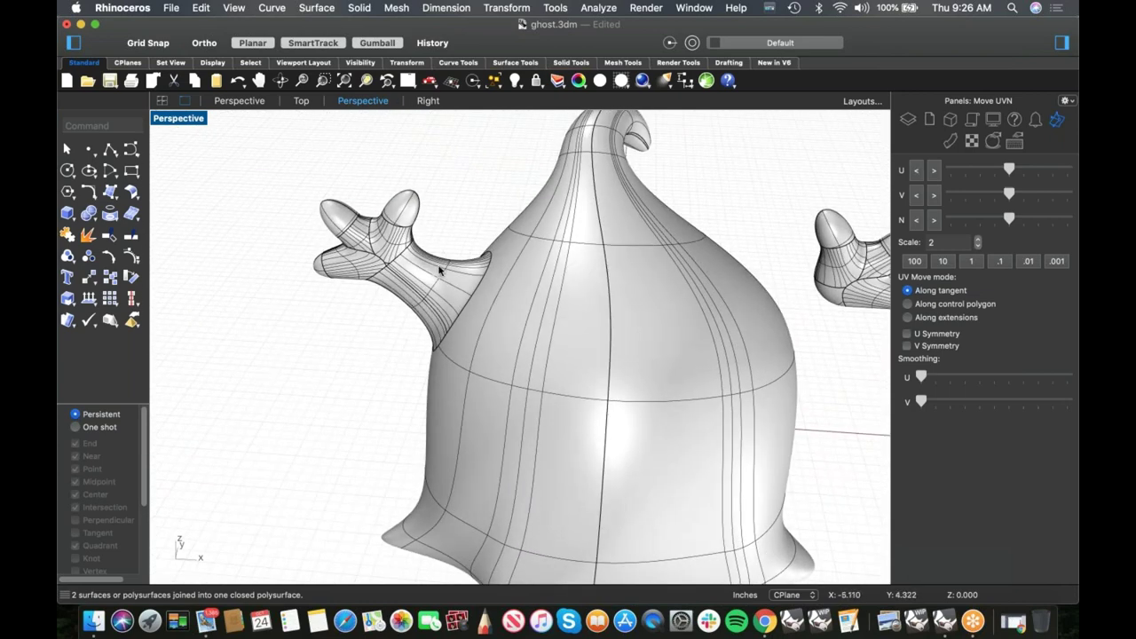
right_click_drag(382, 333, 453, 329)
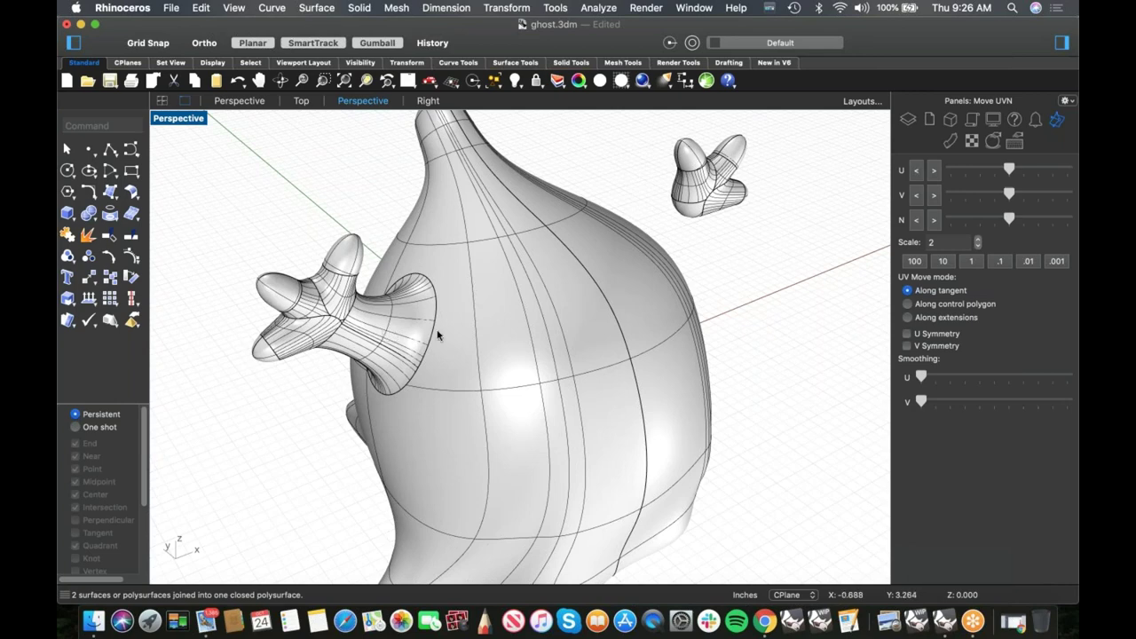
right_click_drag(454, 352, 450, 324)
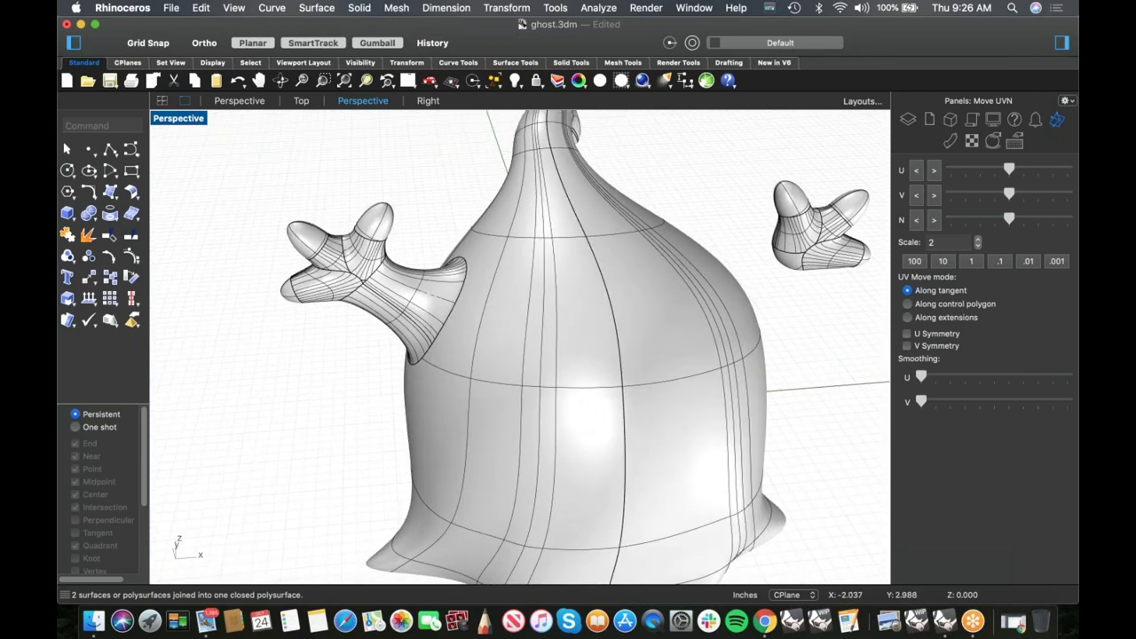
right_click_drag(450, 323, 405, 320, "shift")
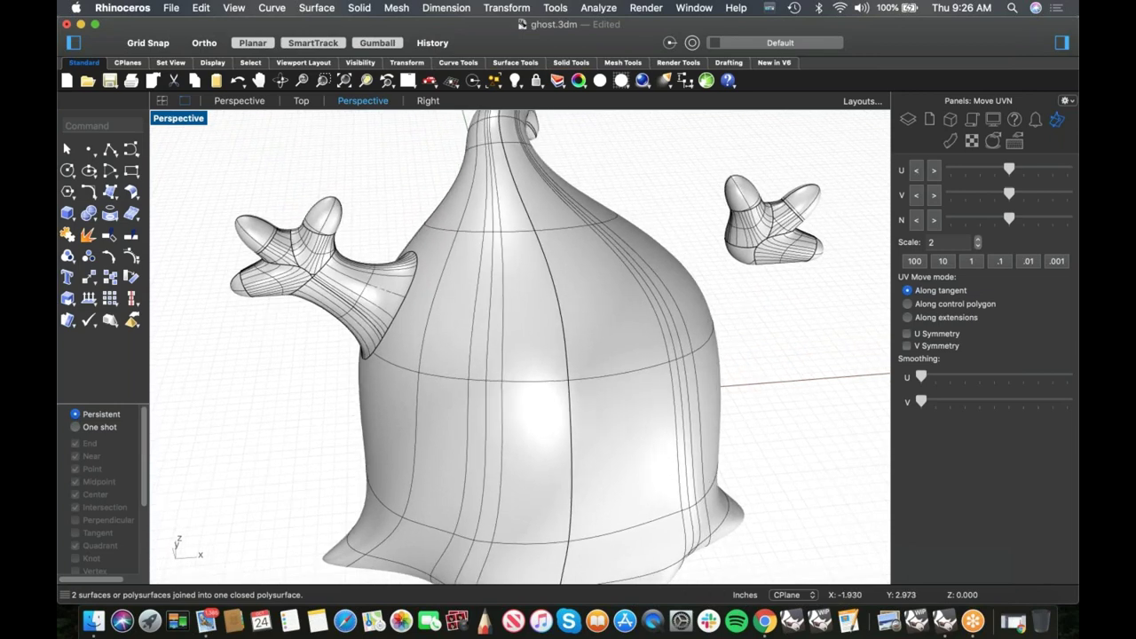
- In the front view, draw a slanted straight line across the wrist end of the unattached right hand
key("ctrl+F2")
right_click_drag(487, 344, 459, 309)
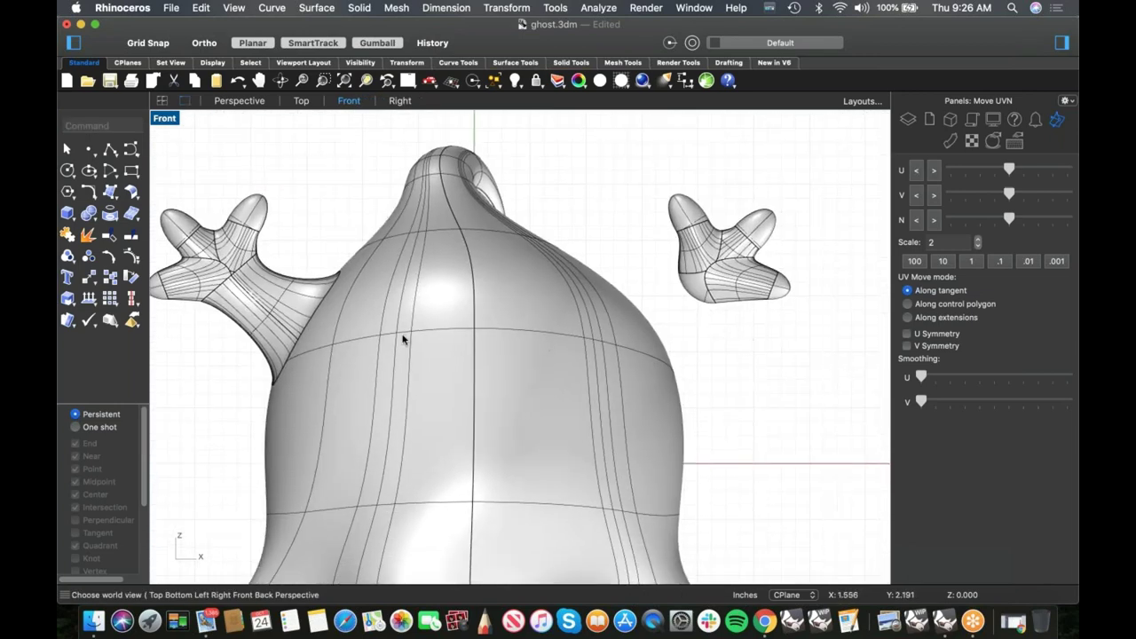
scroll(700, 303, "up", 3)
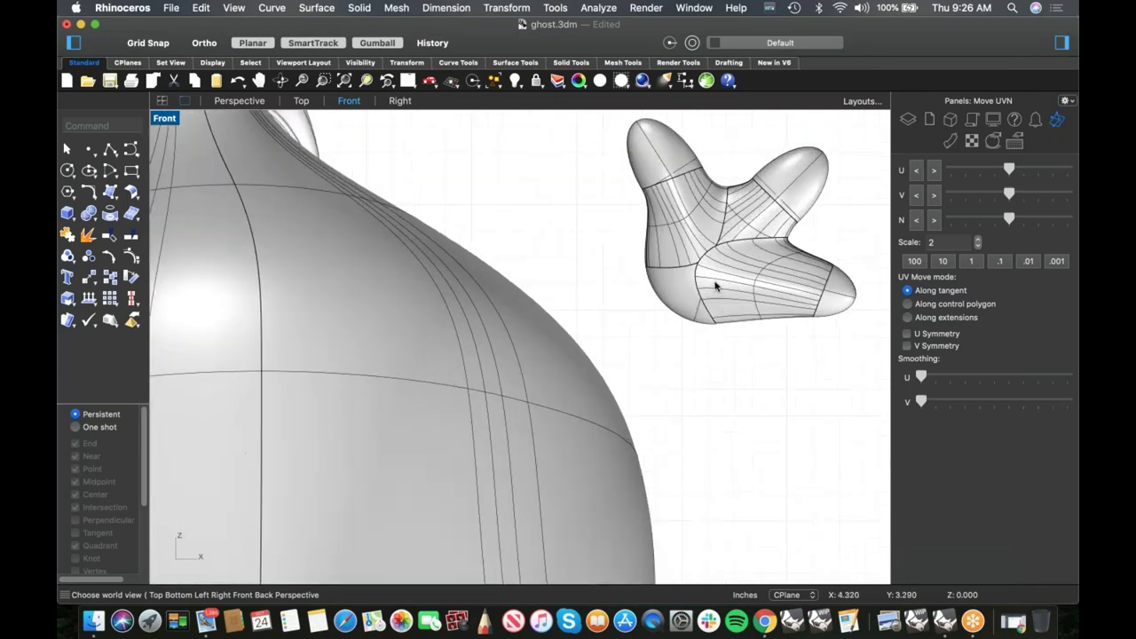
left_click(107, 152)
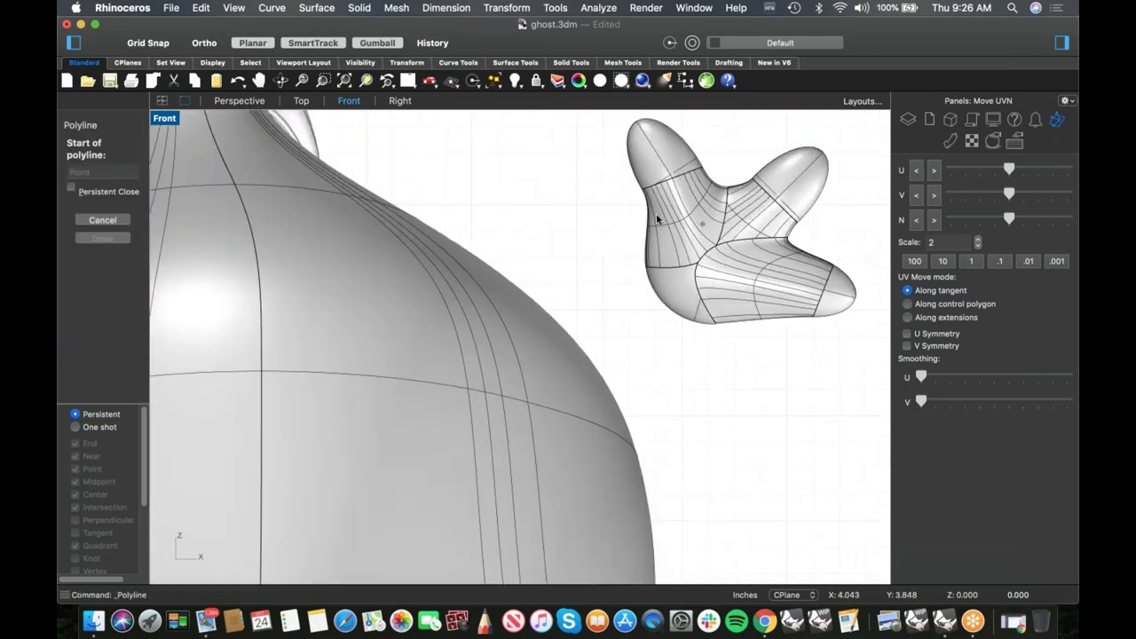
left_click(630, 221)
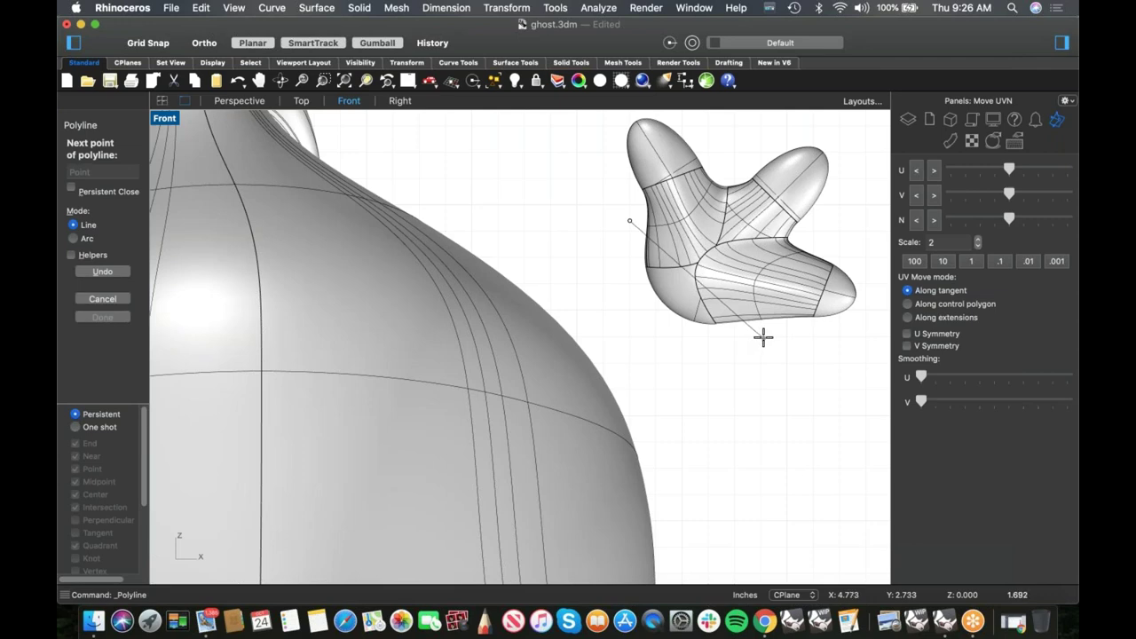
left_click(763, 337)
key("Return")
scroll(670, 368, "down", 2)
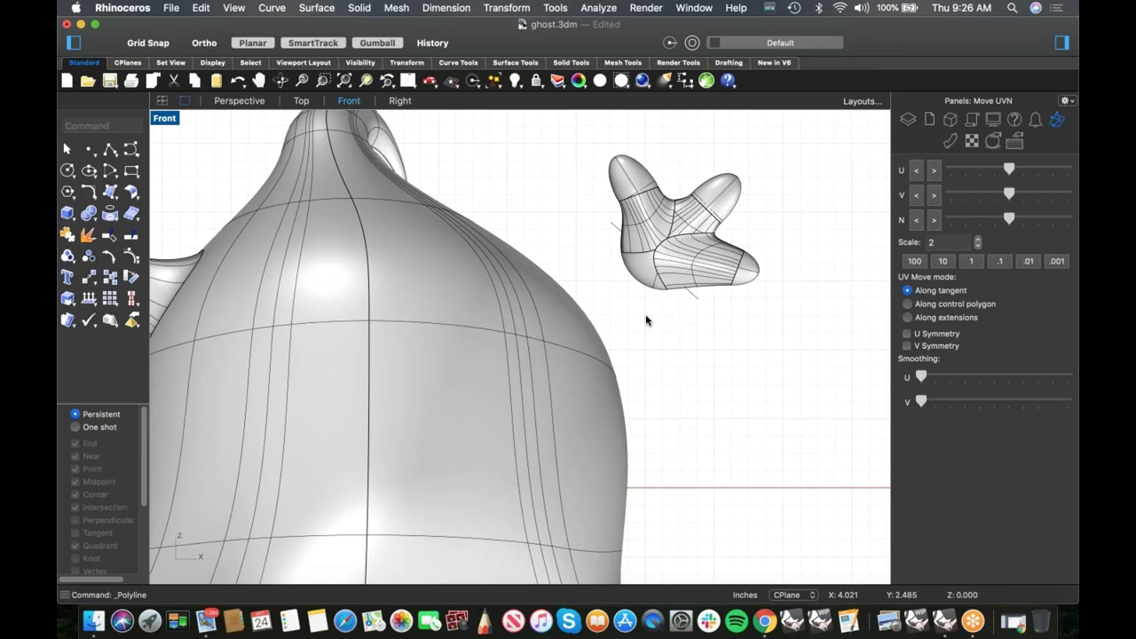
- Orbit the perspective view to look at the right hand end-on towards the body, set the construction plane to that view, and save the file
type("p")
key("Return")
right_click_drag(594, 333, 566, 346)
scroll(581, 332, "up", 5)
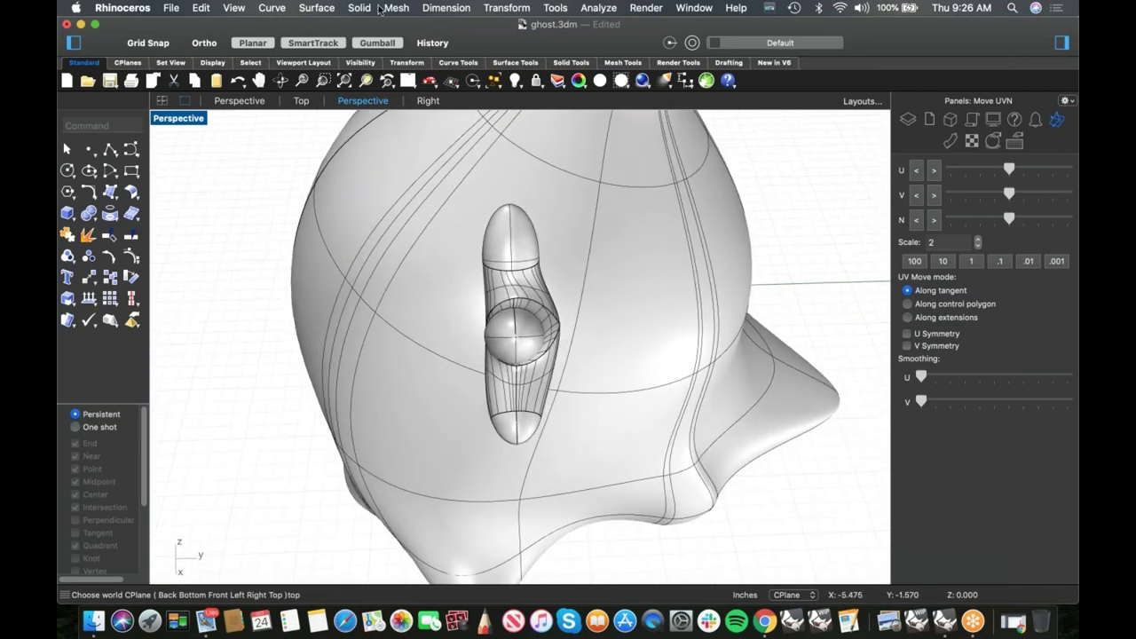
left_click(451, 81)
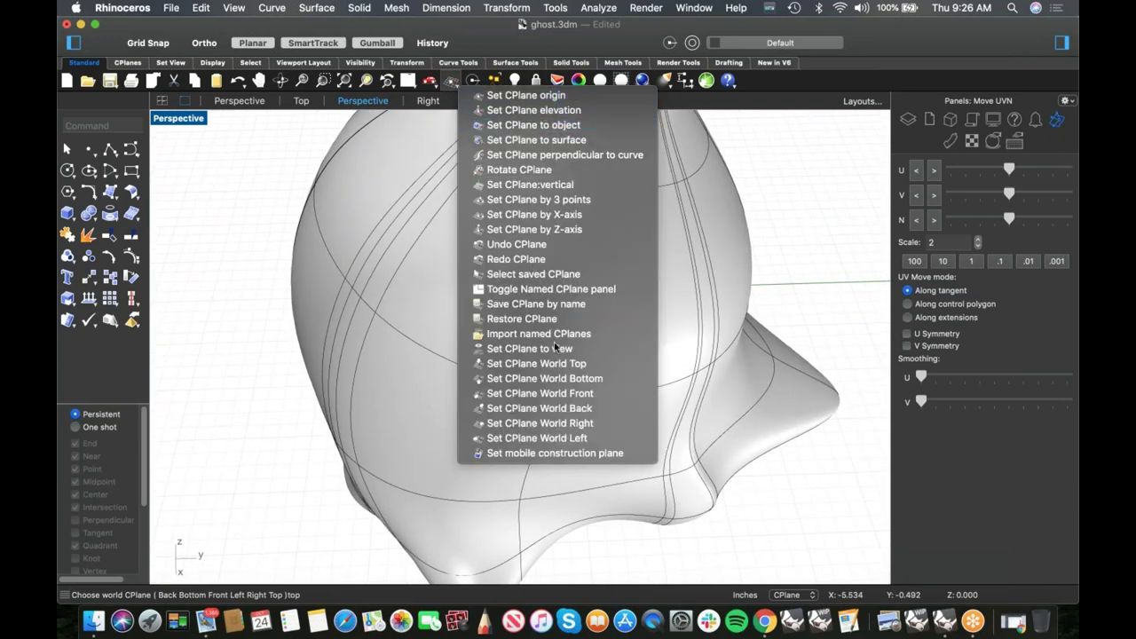
left_click(558, 353)
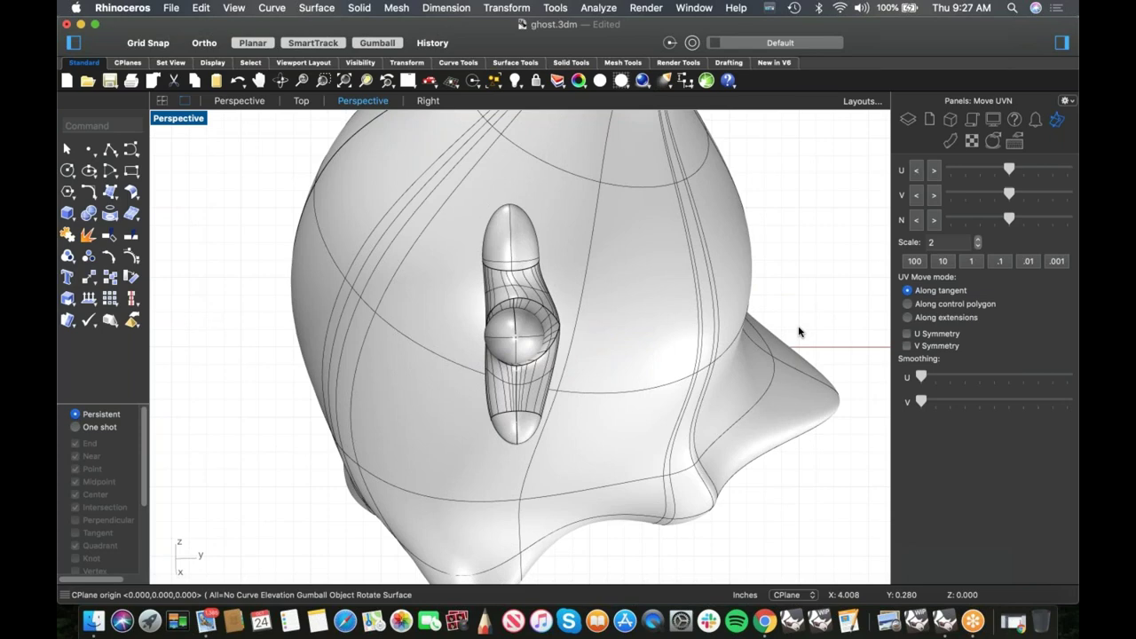
key("super+s")
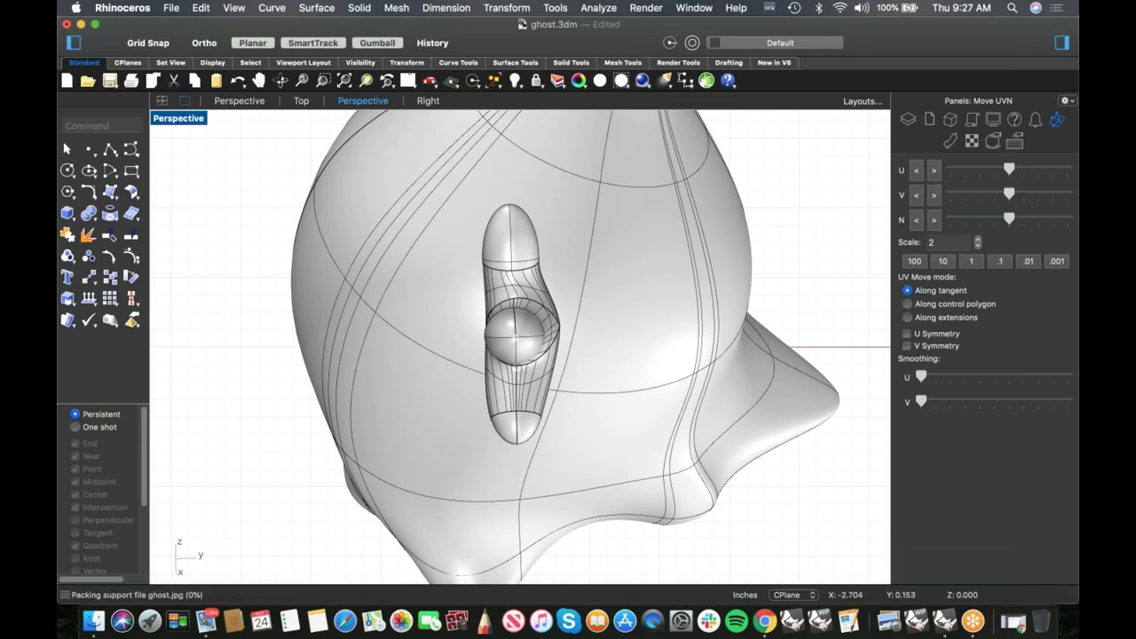
- Draw a circle with a radius of about 1.2 inches centred on the right hand's middle finger in the end-on view
left_click(68, 171)
left_click(519, 336)
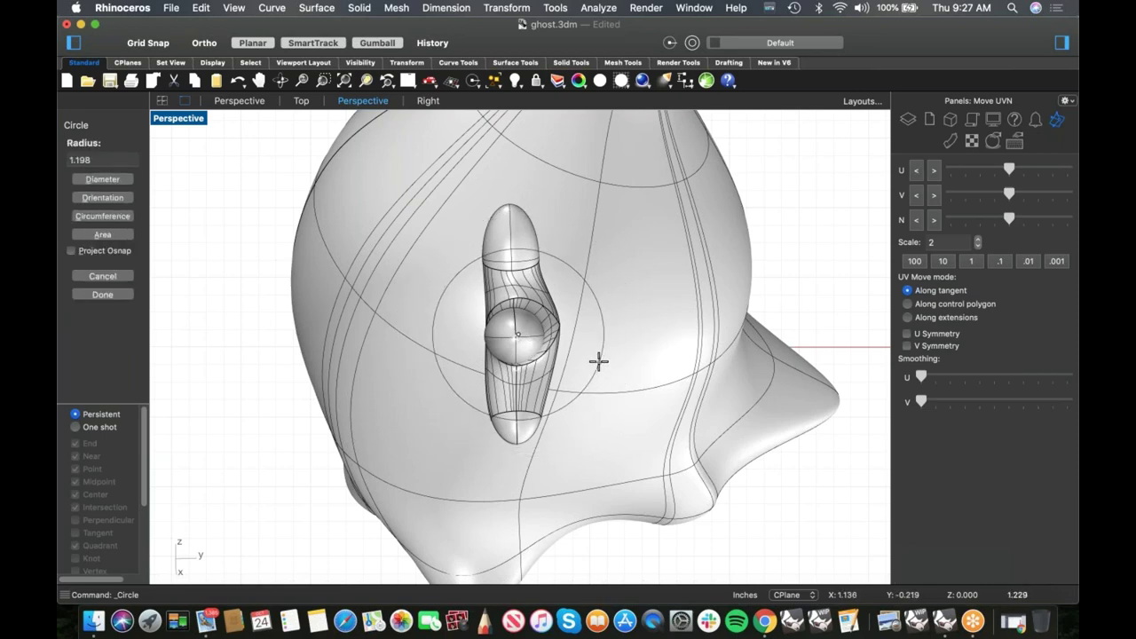
key("Escape")
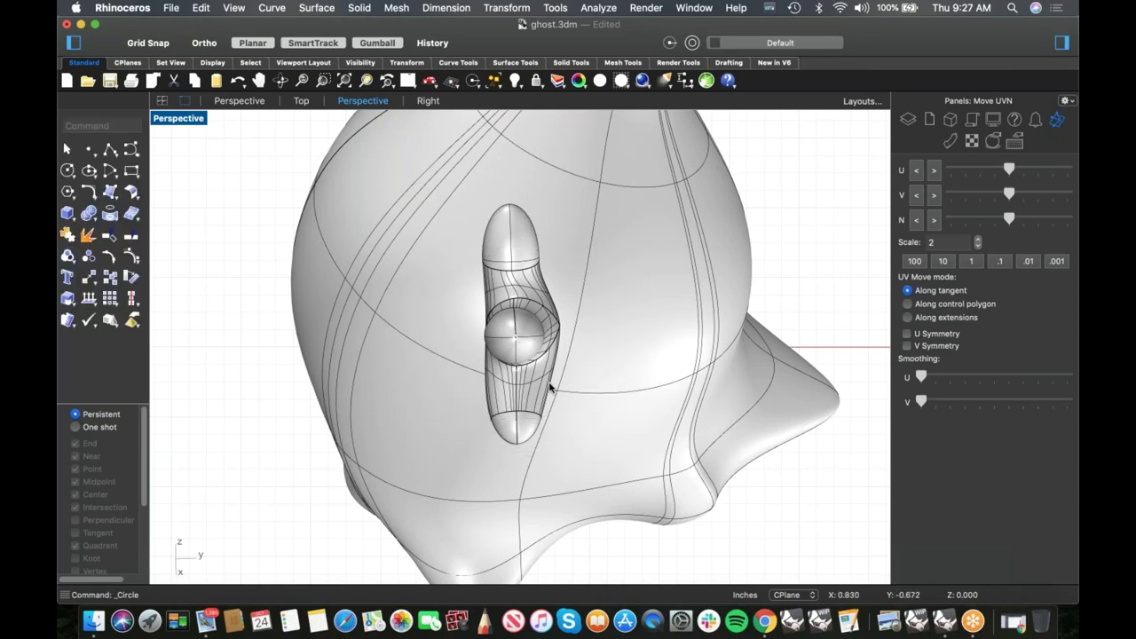
- In wireframe display, select the circle inside the body and extrude it out to the right hand as a cylinder, then restore shaded display
middle_click(453, 367)
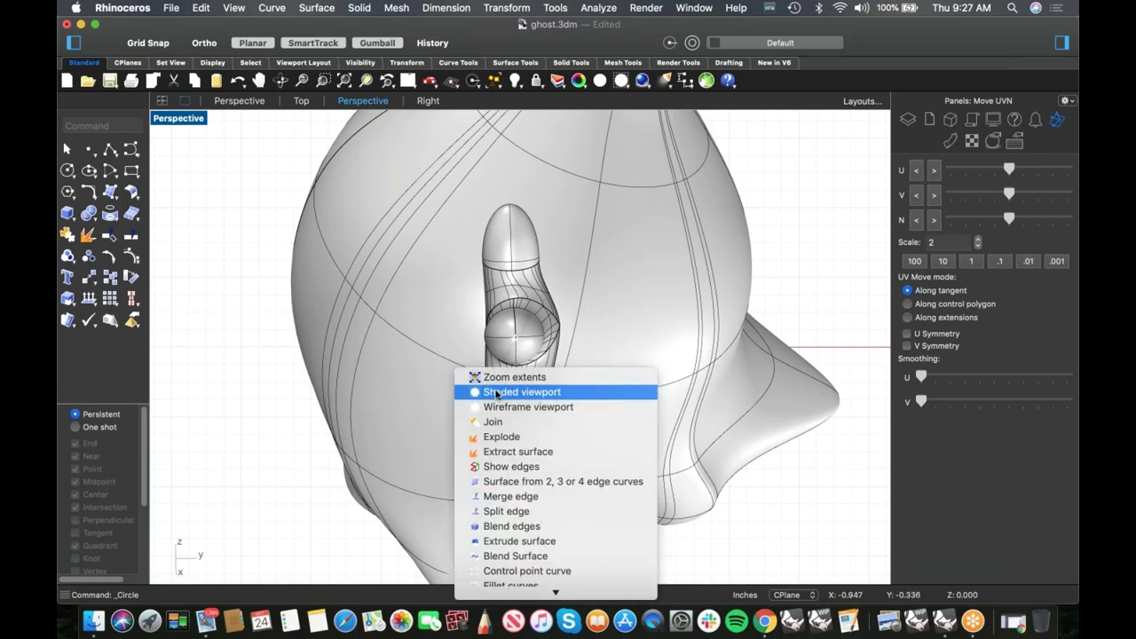
left_click(526, 406)
left_click(457, 390)
right_click_drag(457, 390, 531, 322)
left_click_drag(531, 323, 662, 284)
middle_click(680, 447)
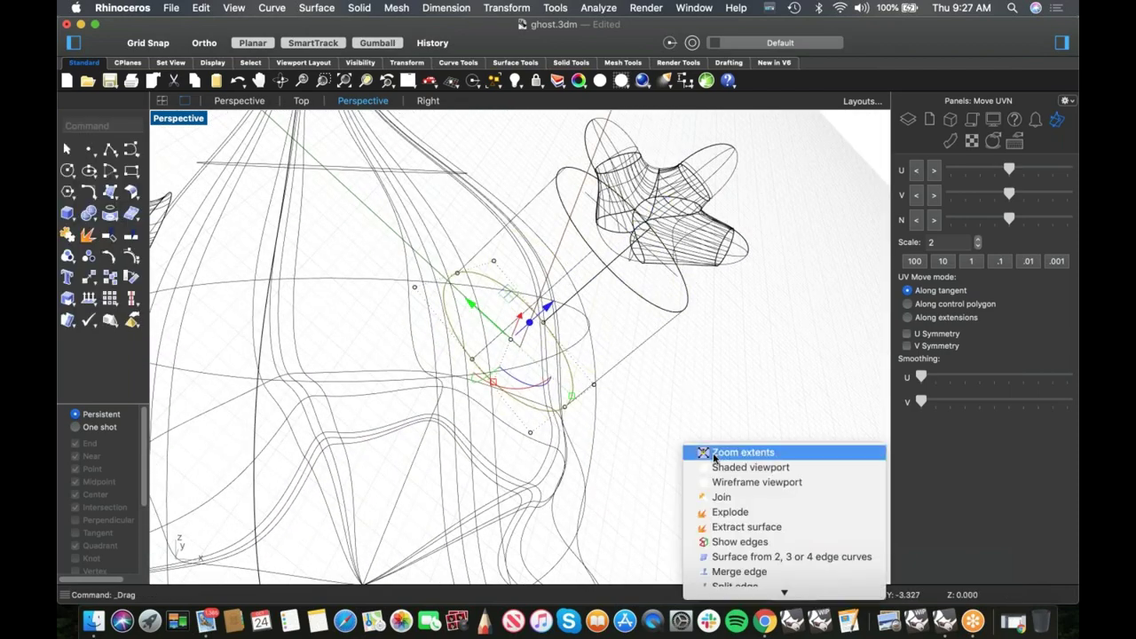
left_click(717, 467)
- Trim a round opening in the ghost's body facing the right hand using the extruded cylinder, and delete the cylinder and its circles
mouse_move(597, 409)
right_mouse_down()
mouse_move(470, 405)
mouse_move(475, 378)
mouse_move(500, 398)
mouse_move(649, 429)
mouse_move(690, 380)
mouse_move(637, 428)
right_mouse_up()
left_click(637, 427)
left_click(563, 402)
type("tr")
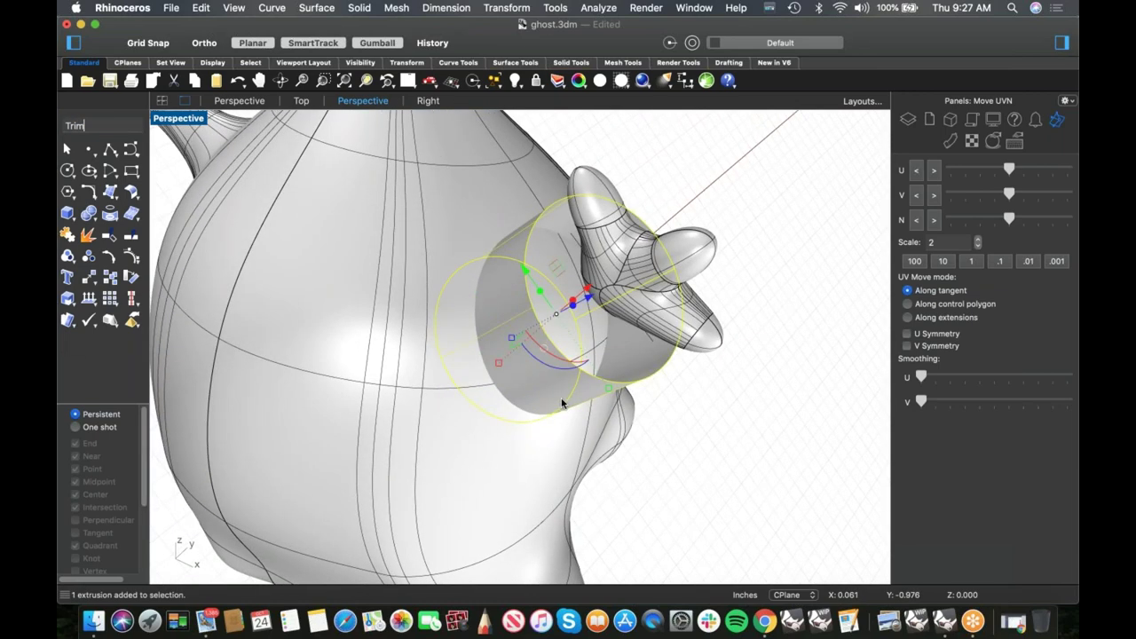
key("Return")
scroll(539, 391, "right", 5)
right_click_drag(537, 383, 620, 244)
key("Return")
key("Delete")
- In the front view, trim the rounded wrist end off the right hand with the slanted line, and delete the line
key("ctrl+F2")
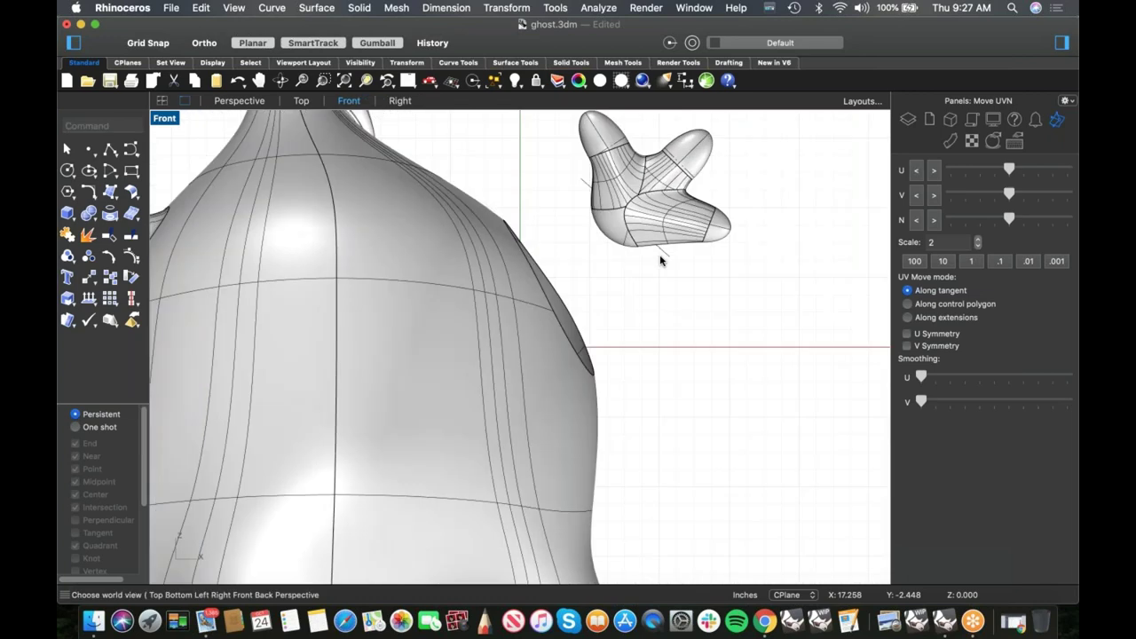
scroll(666, 281, "down", 4)
right_click_drag(668, 289, 685, 307)
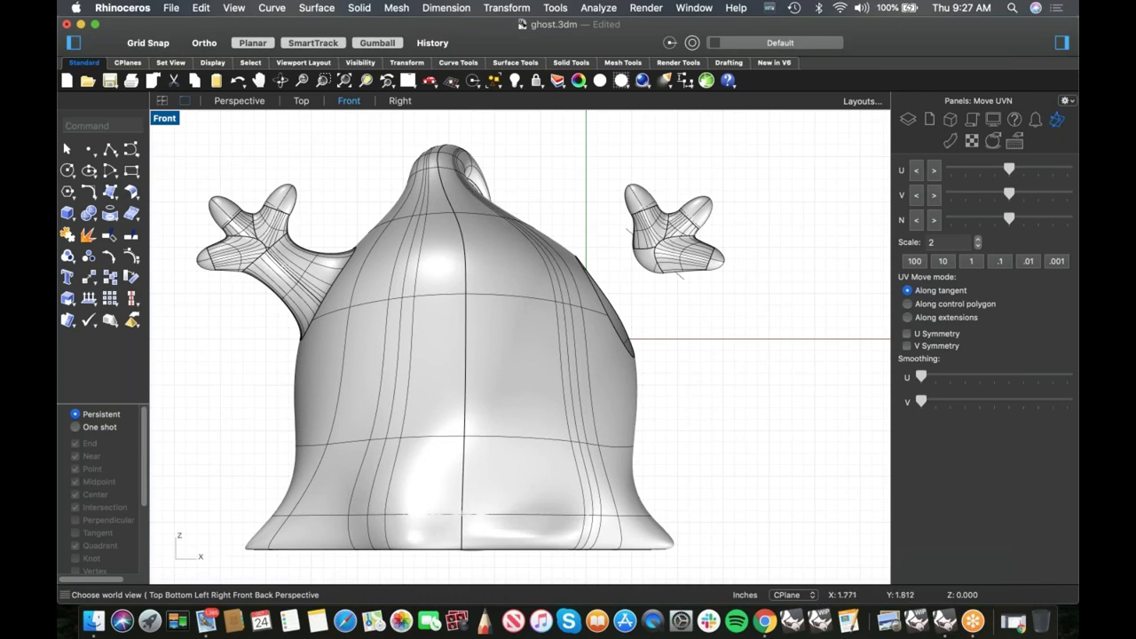
scroll(677, 279, "up", 3)
scroll(683, 282, "down", 3)
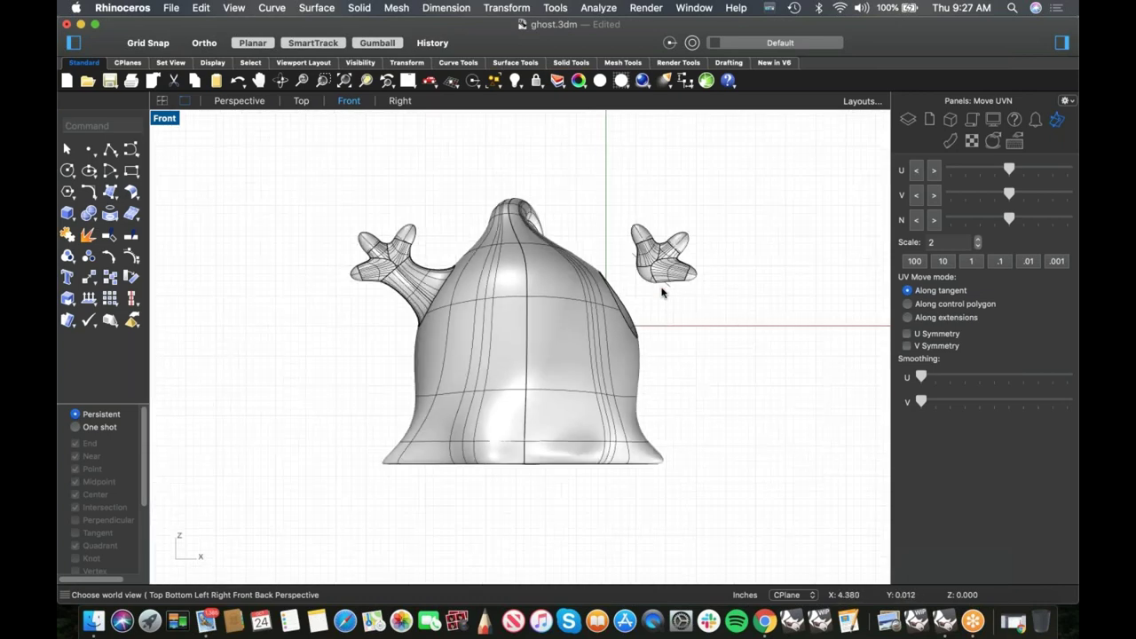
scroll(679, 293, "up", 3)
left_click(687, 295)
type("trim")
key("Return")
left_click(625, 259)
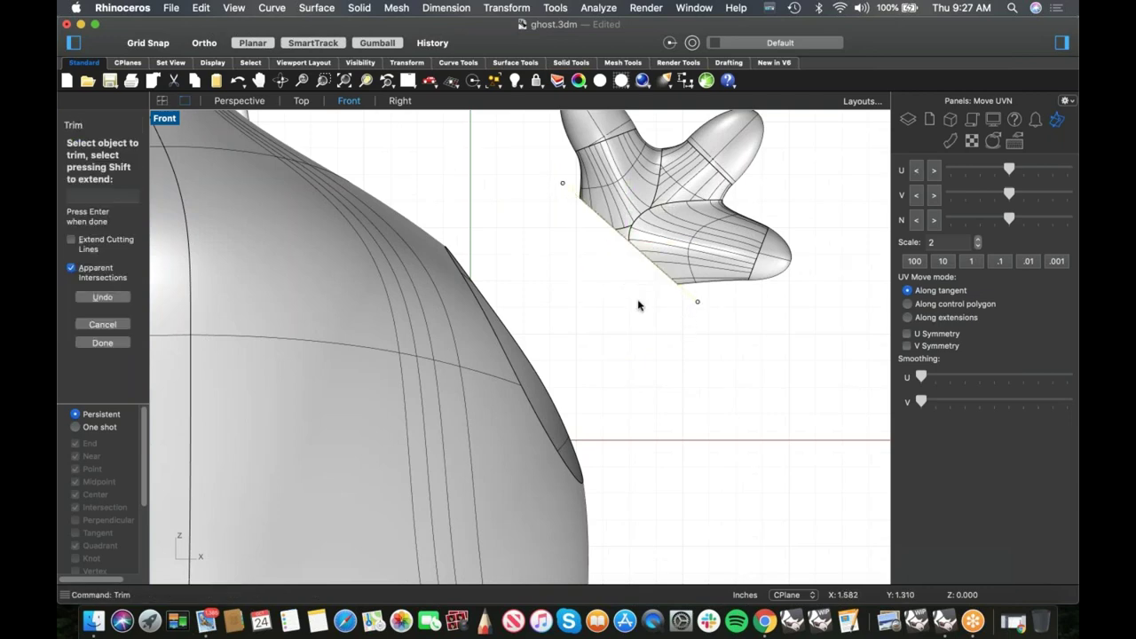
key("Return")
key("Delete")
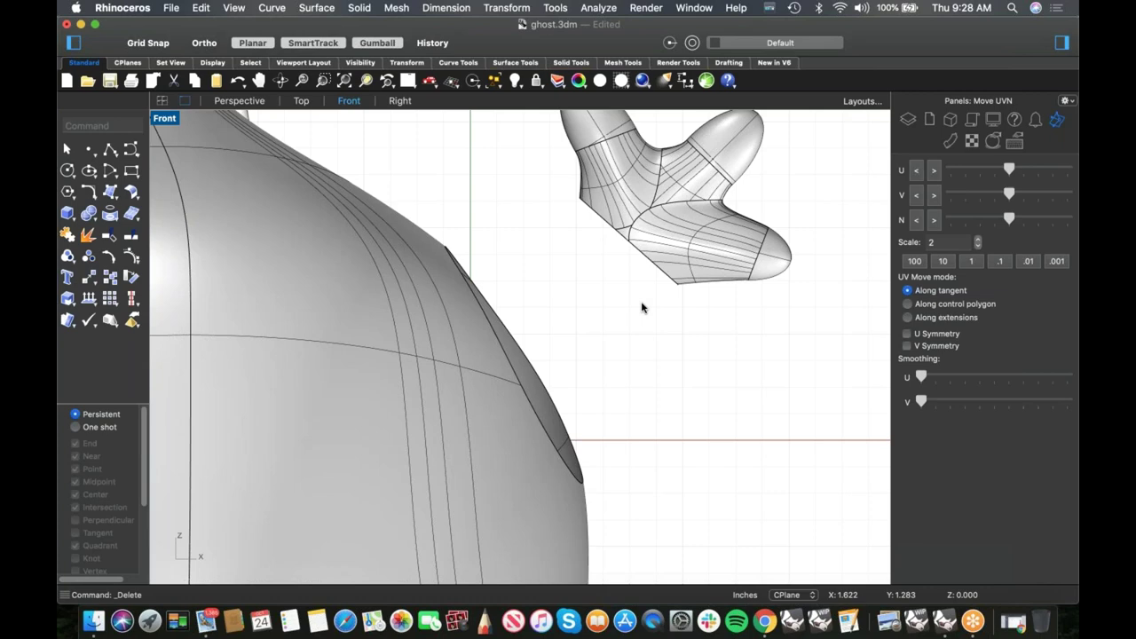
middle_click(597, 288)
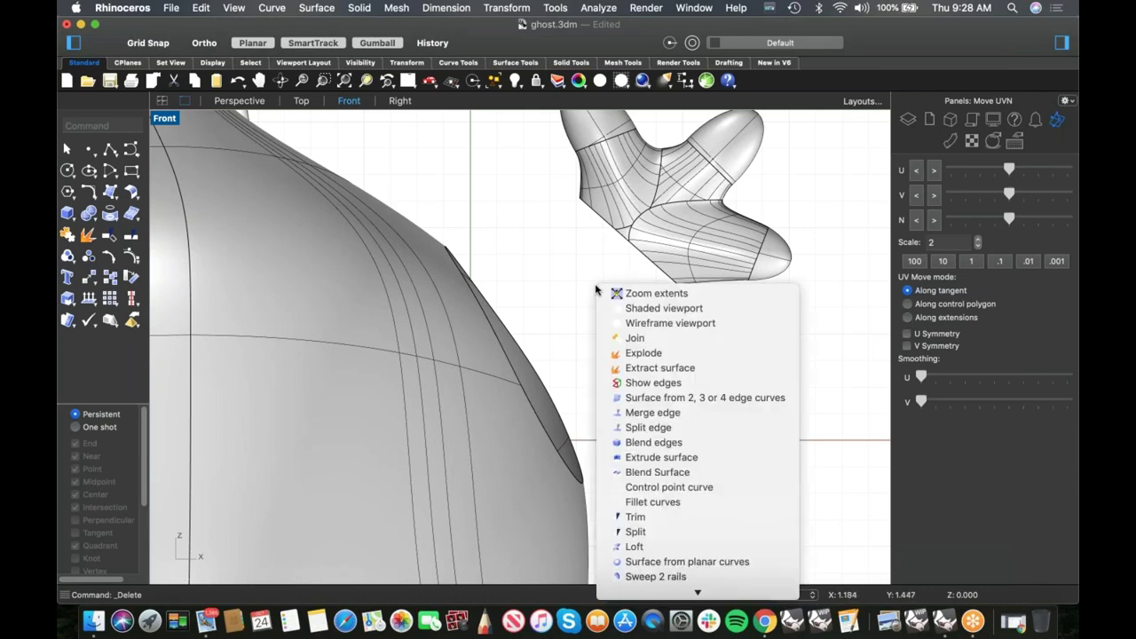
left_click(570, 275)
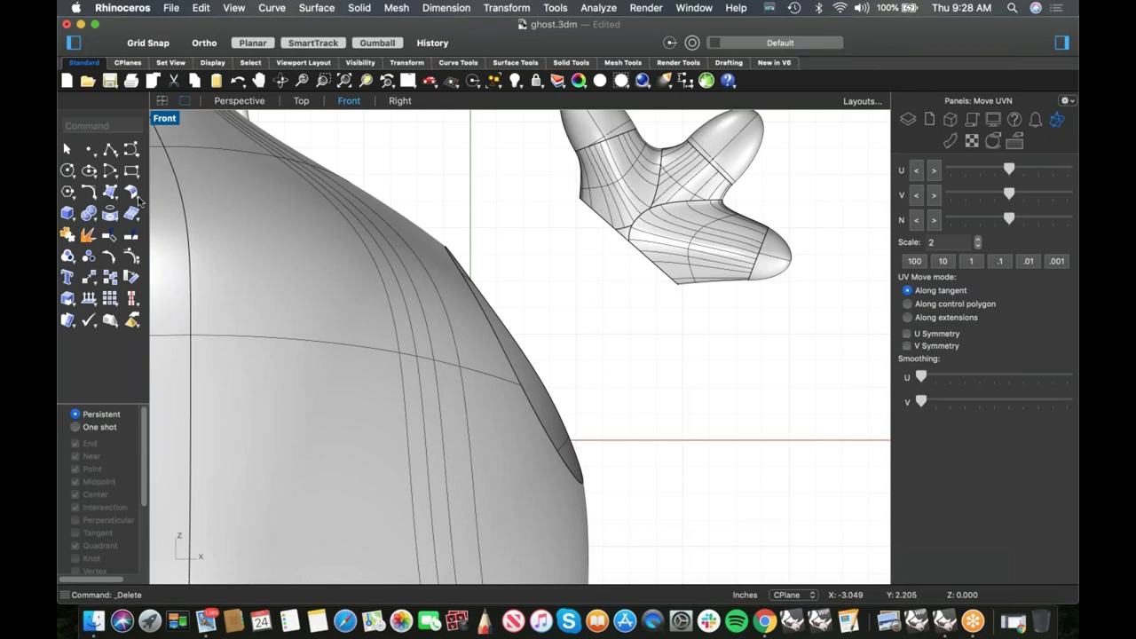
left_click(138, 203)
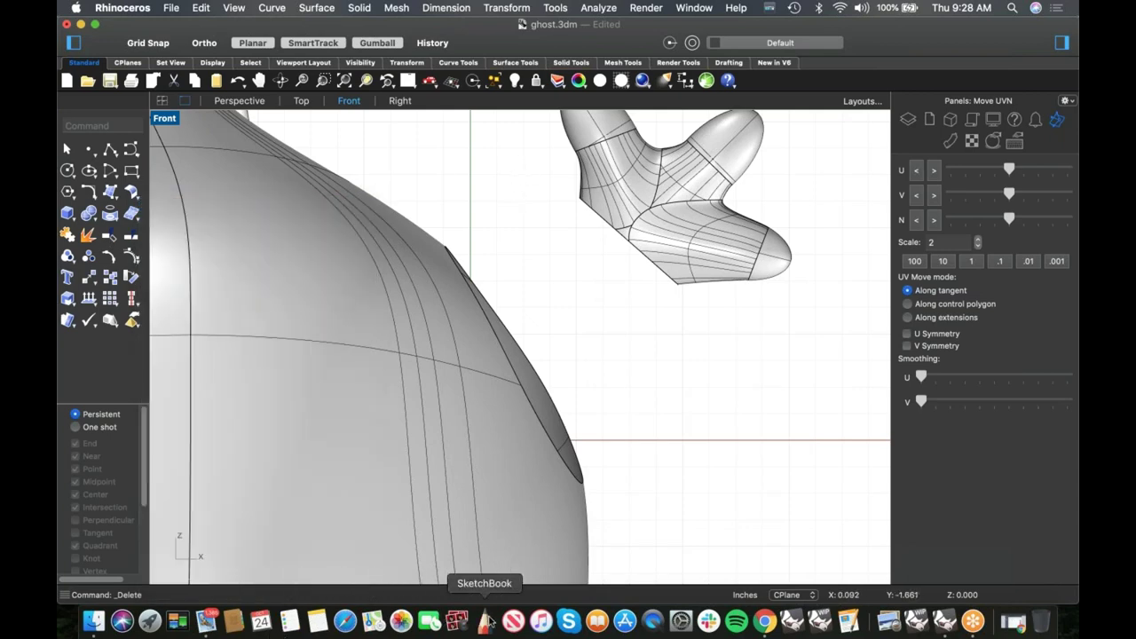
- Switch to Google Chrome, open rhino3d.com and browse the On-Demand Classes on its learning page, then return to Rhino
left_click(767, 624)
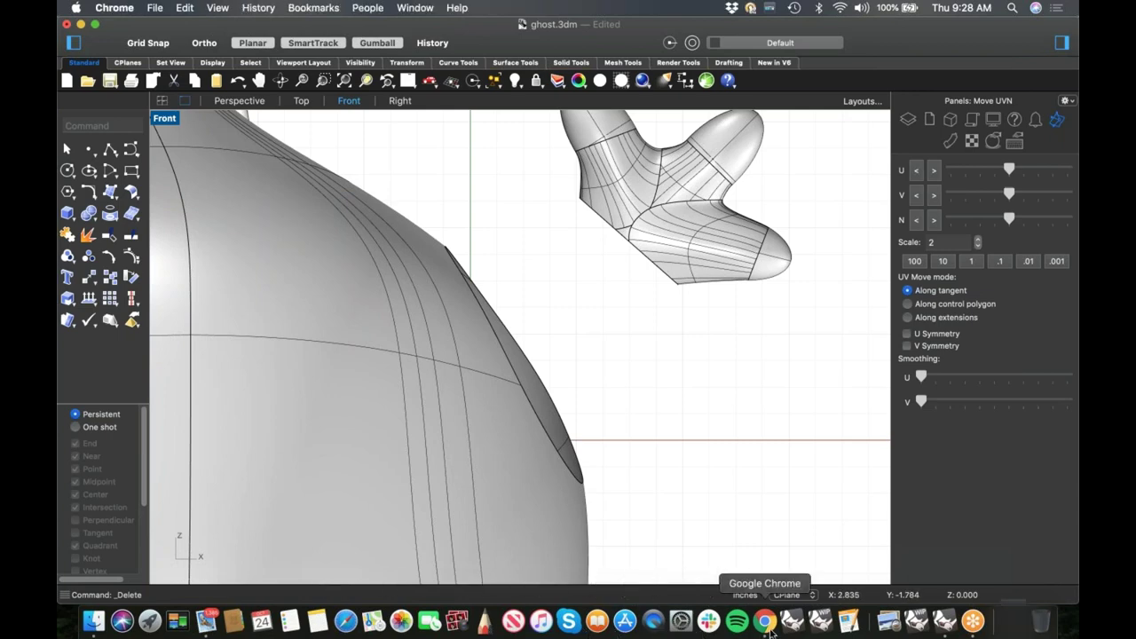
key("super+l")
type("rhino3d.com")
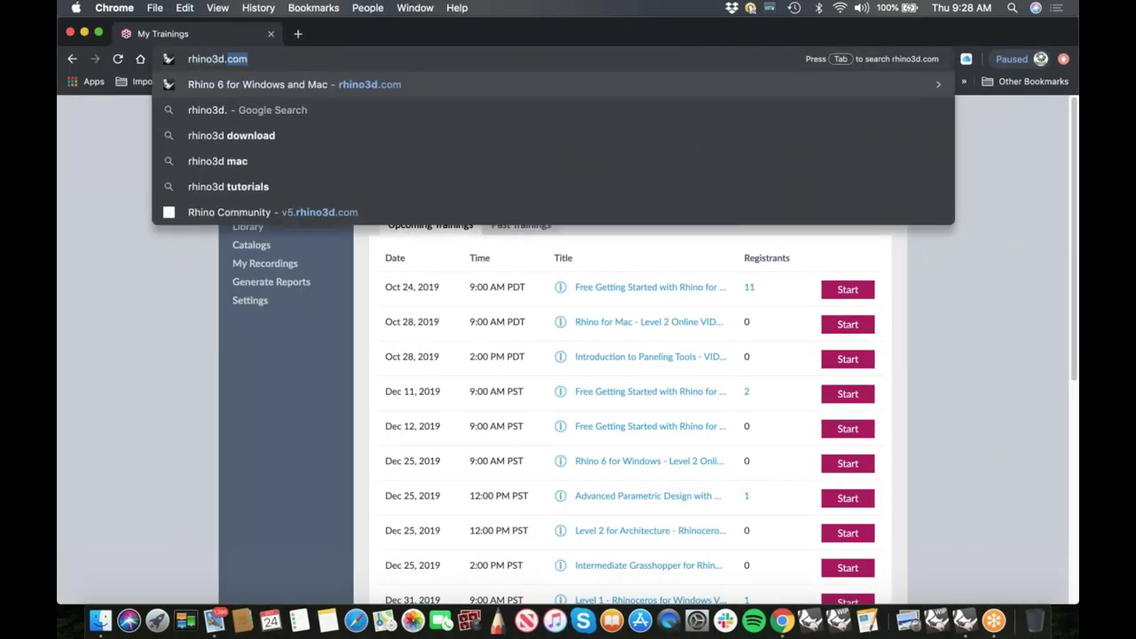
key("Return")
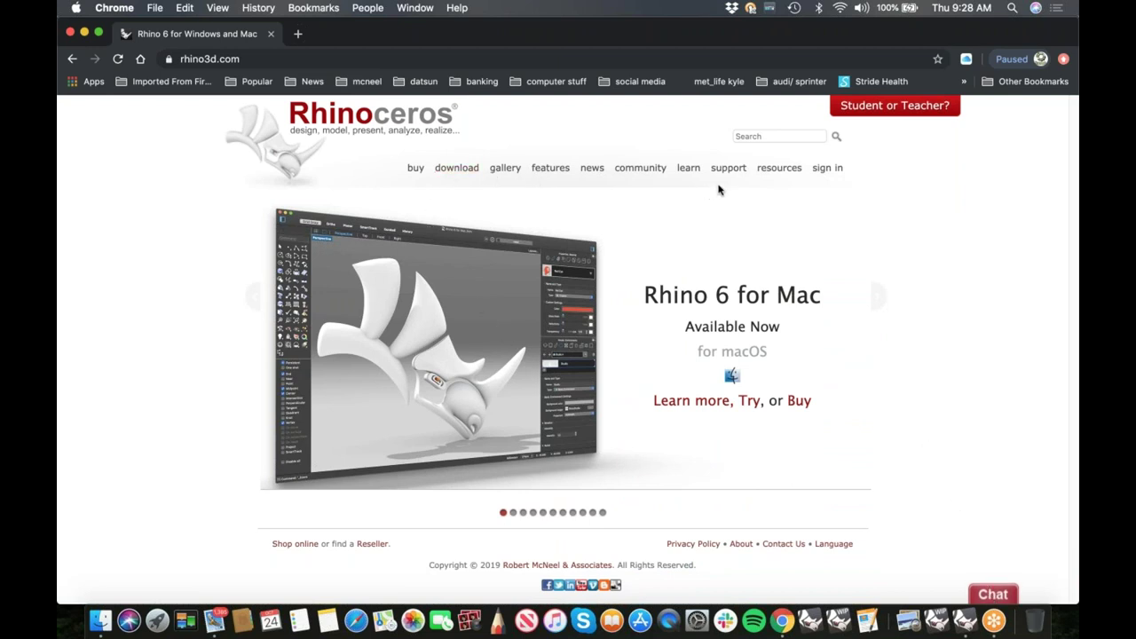
left_click(680, 174)
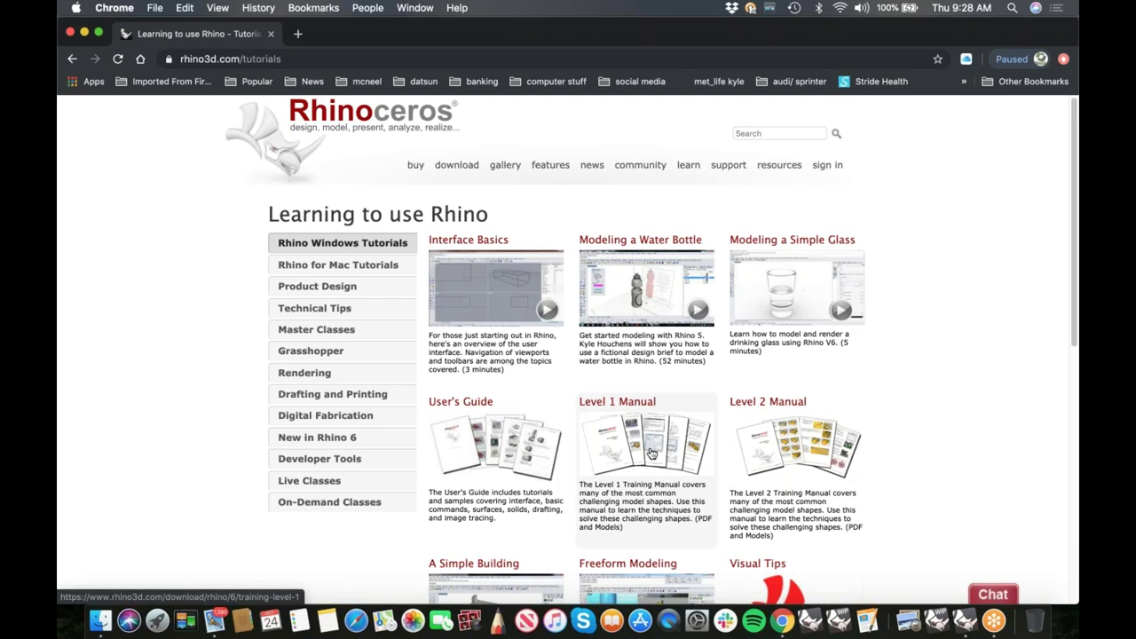
left_click(336, 509)
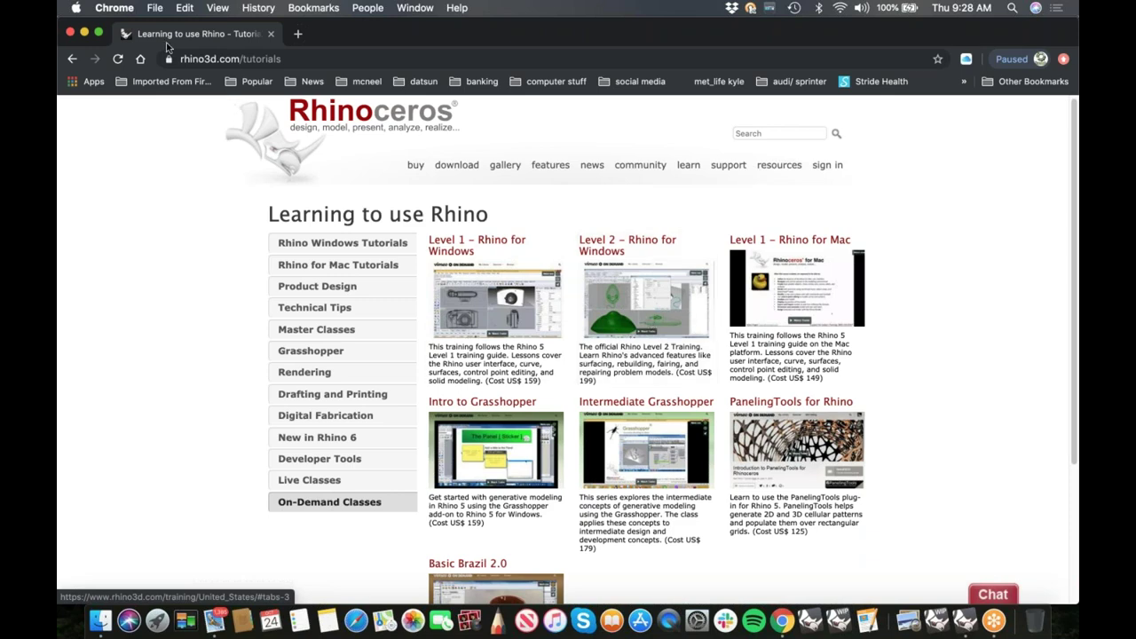
key("super+m")
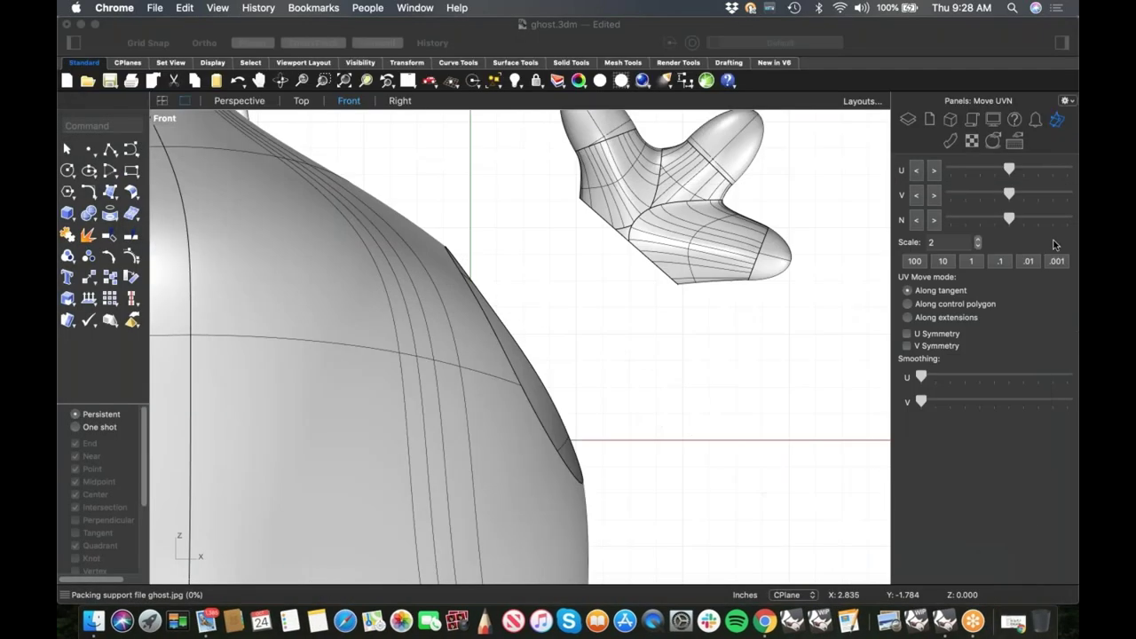
- In the perspective view, start a surface blend between the right hand's trimmed wrist edge and the round body opening, accepting the seam points
left_click(1062, 241)
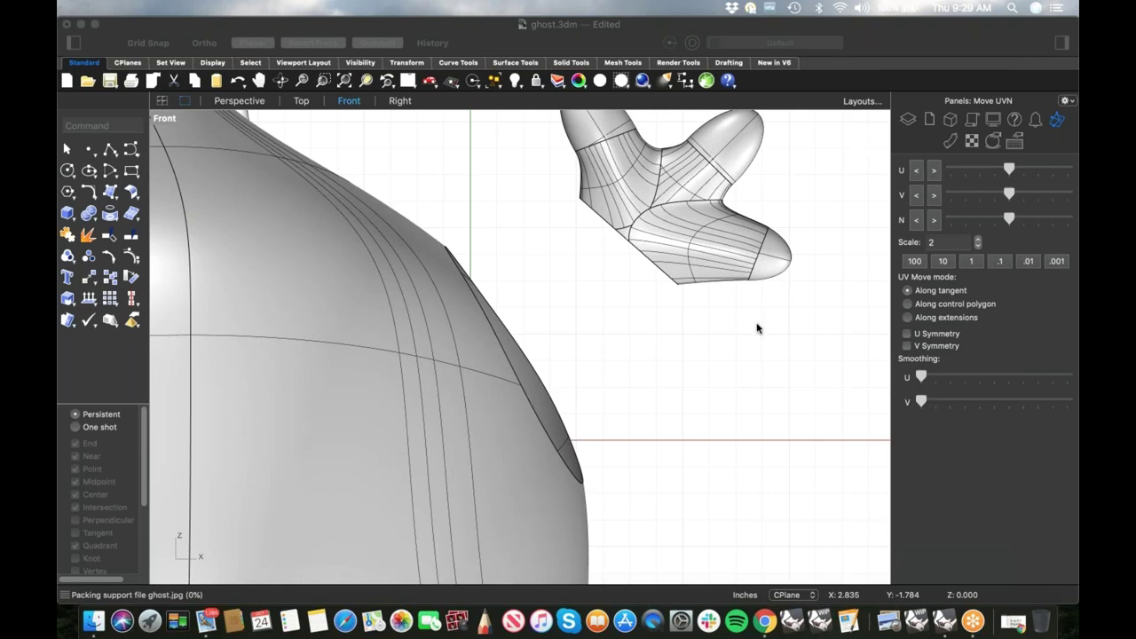
right_click_drag(643, 364, 631, 372)
type("4")
key("Return")
right_click_drag(632, 329, 576, 329)
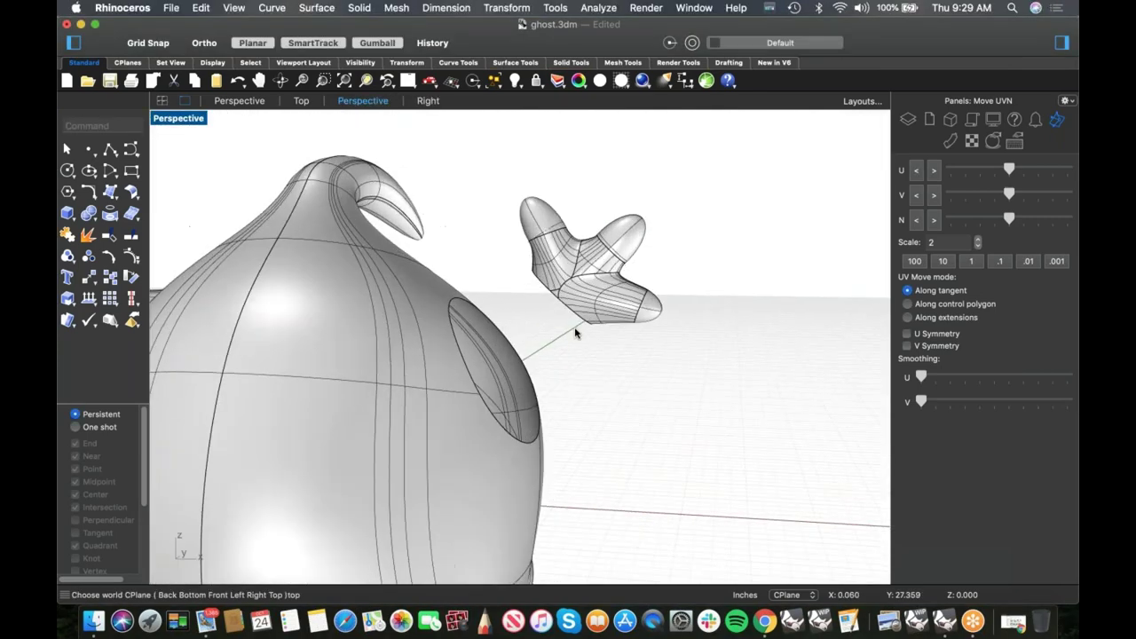
scroll(576, 329, "up", 2)
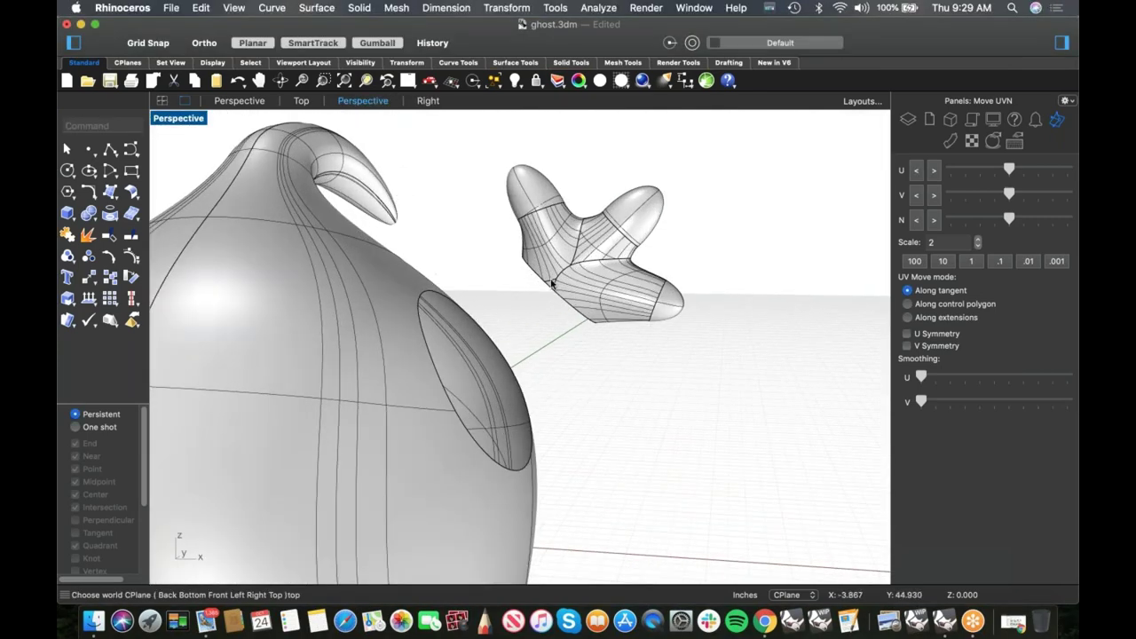
left_click(136, 200)
left_click(195, 293)
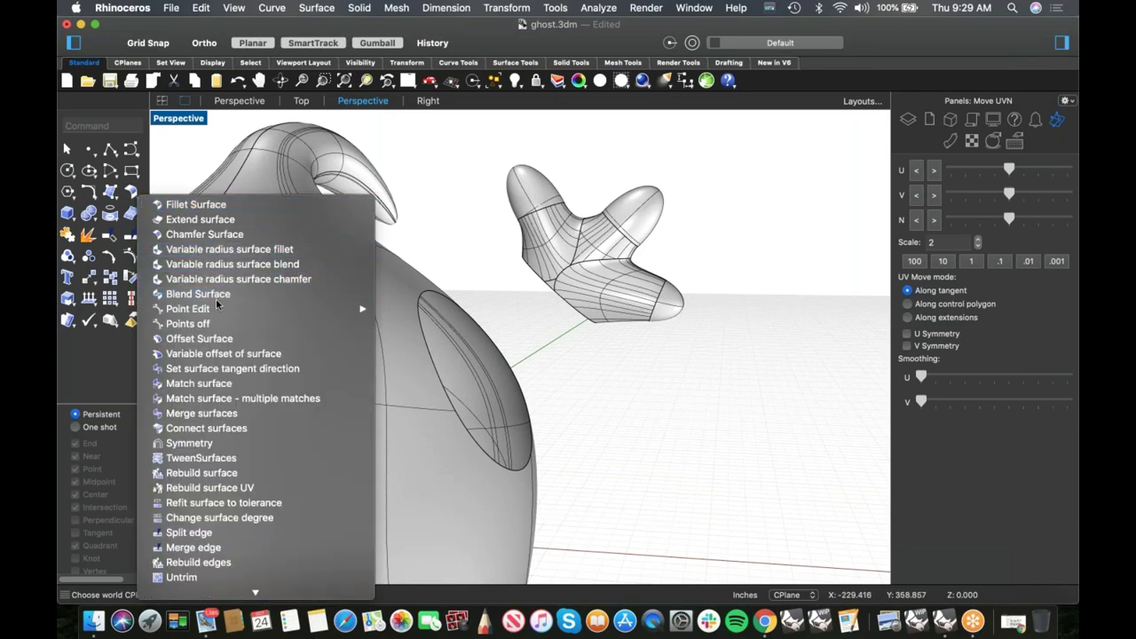
left_click(104, 194)
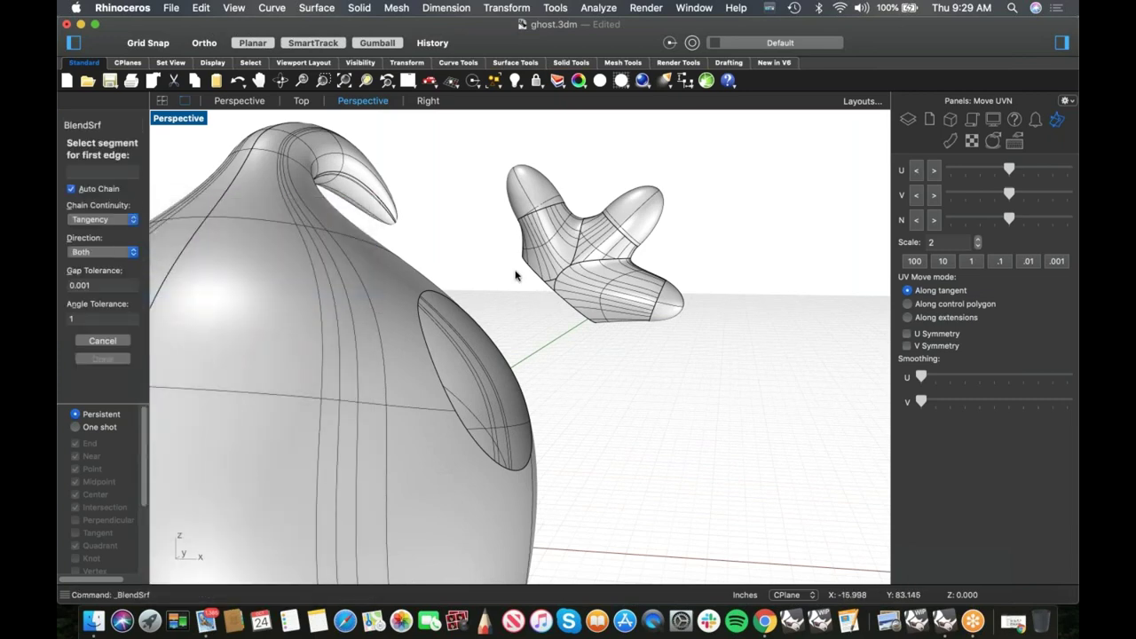
left_click(543, 277)
left_click(488, 334)
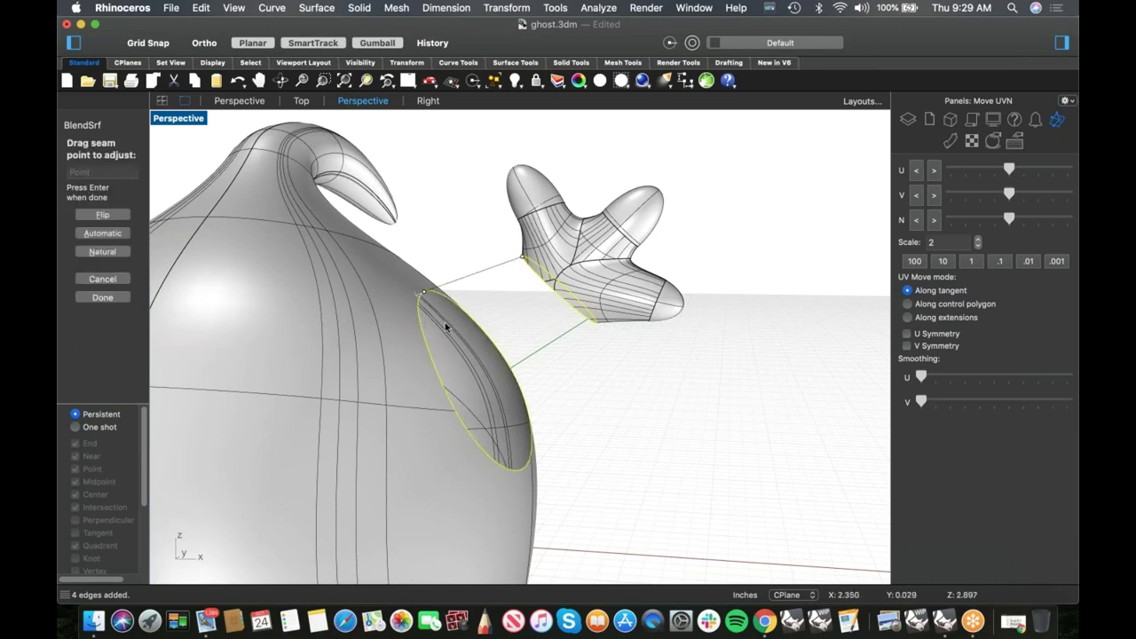
right_click_drag(524, 297, 538, 347)
right_click(538, 347)
- Set the arm blend's two bulge values to 0.801 and 0.460 with tangency at both edges, and create the surface
right_click_drag(627, 421, 633, 445)
scroll(633, 445, "down", 2)
left_click_drag(859, 170, 815, 174)
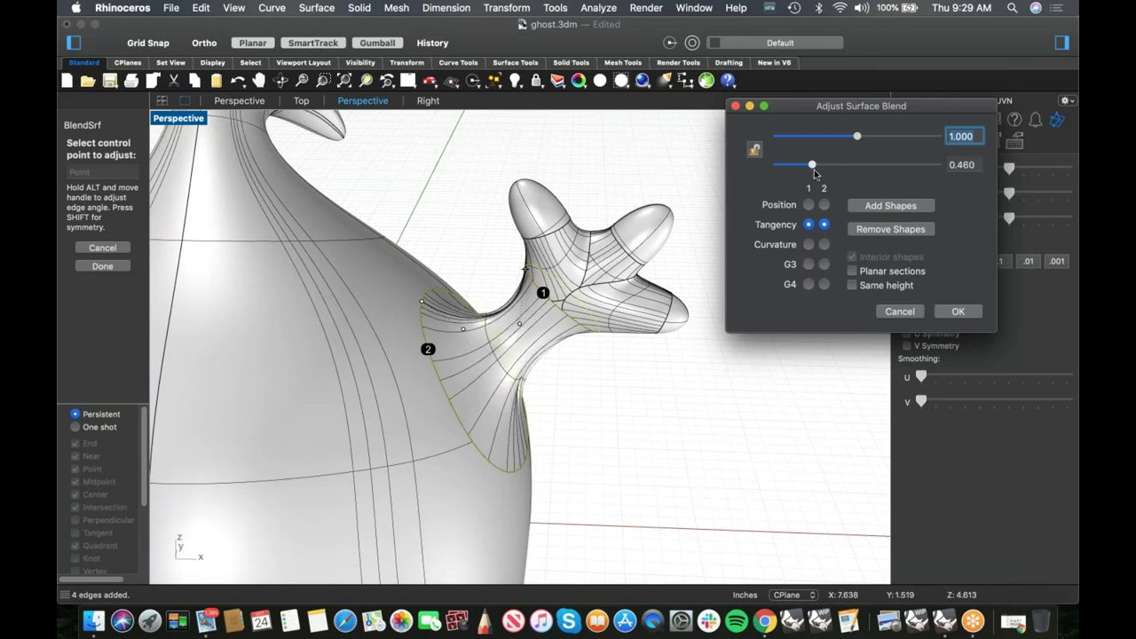
left_click_drag(856, 137, 844, 137)
right_click_drag(644, 330, 647, 348)
scroll(645, 347, "up", 6)
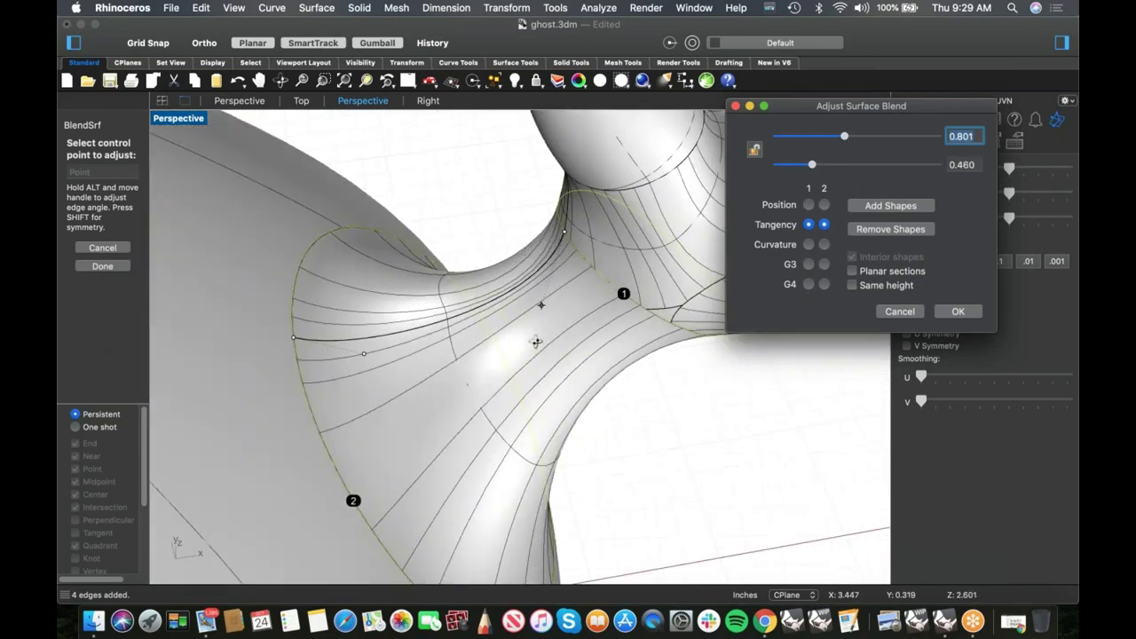
right_click_drag(622, 337, 451, 319)
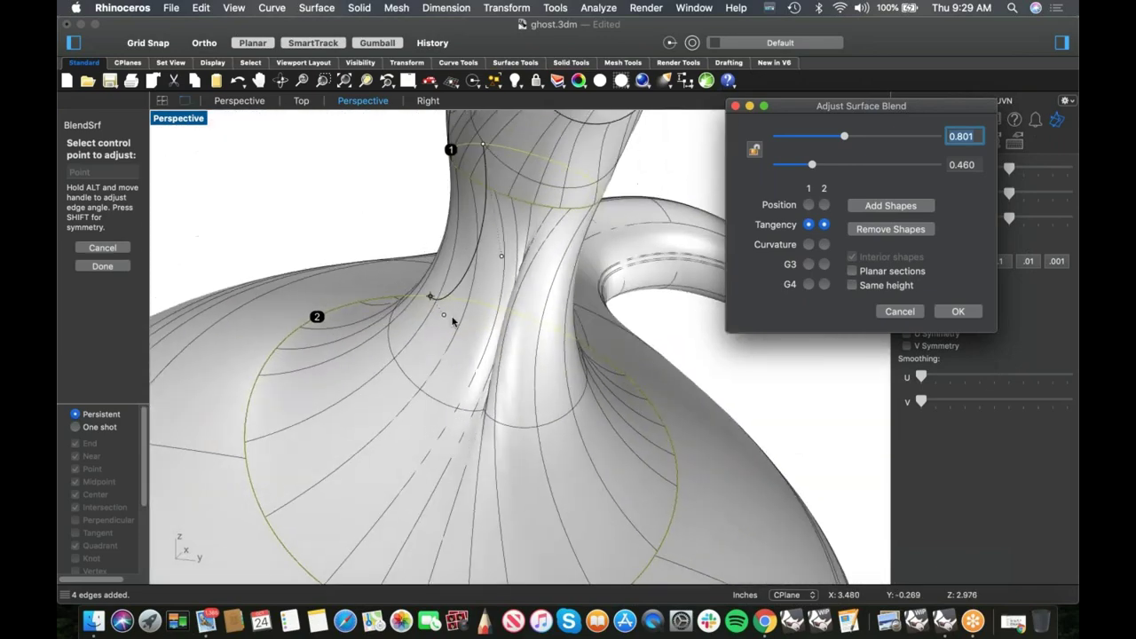
right_click_drag(512, 282, 538, 391)
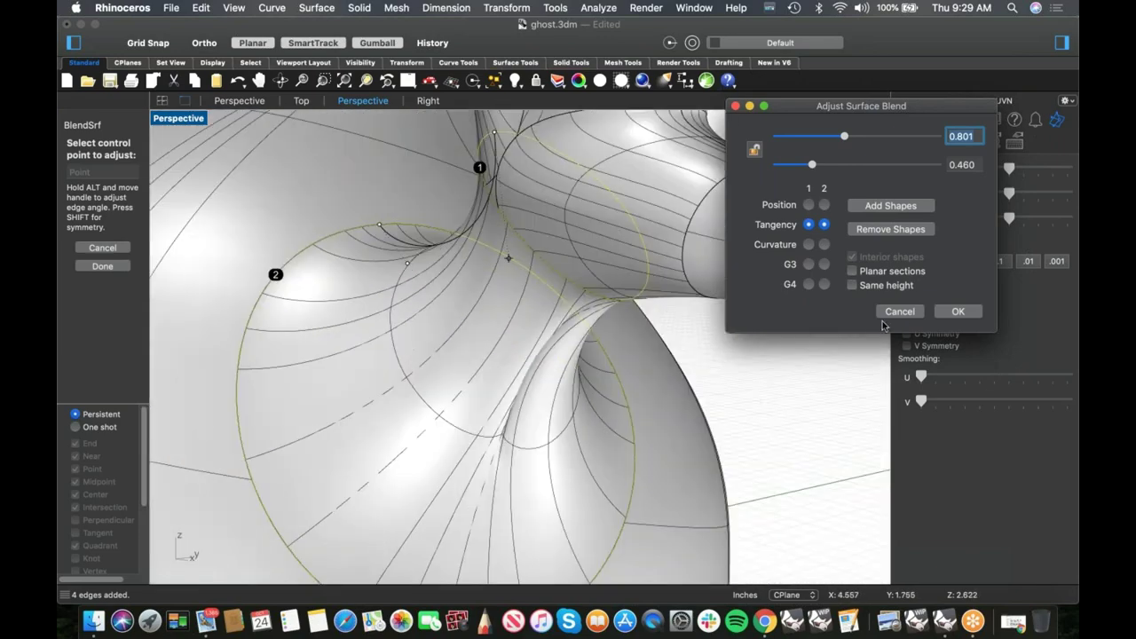
left_click(963, 311)
- Select the new arm blend surface and show its control points
right_click_drag(746, 406, 482, 325)
left_click(528, 330)
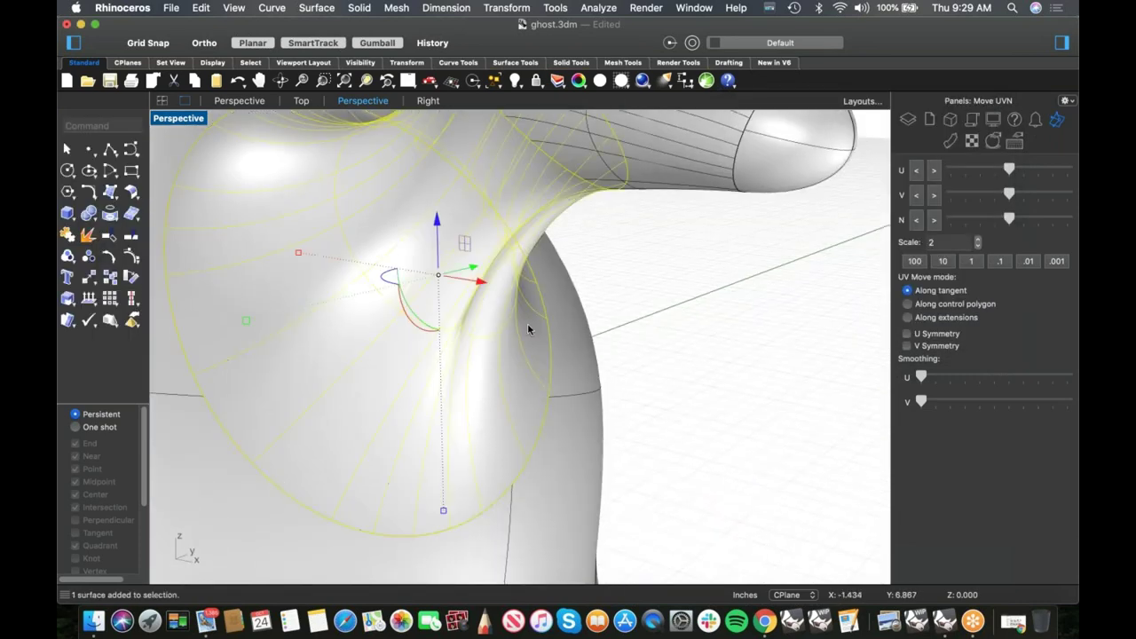
middle_click(529, 330)
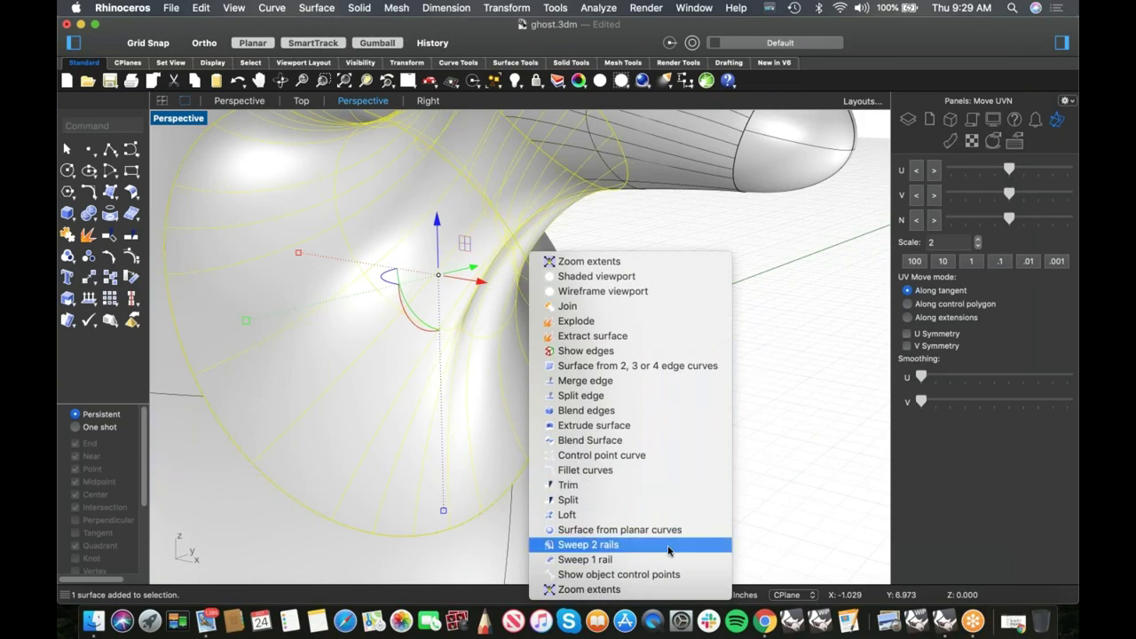
left_click(634, 575)
- In wireframe display, select the ring of control points around the arm blend in the U direction with SelU, then restore shaded display
mouse_move(693, 430)
right_mouse_down()
mouse_move(675, 398)
mouse_move(624, 401)
mouse_move(641, 414)
mouse_move(665, 386)
mouse_move(650, 389)
mouse_move(607, 349)
mouse_move(497, 231)
right_mouse_up()
middle_click(675, 399)
left_click(679, 432)
mouse_move(435, 159)
left_mouse_down()
mouse_move(533, 295)
mouse_move(457, 162)
left_mouse_up()
scroll(488, 242, "up", 5)
left_click(491, 267)
type("selU")
key("Return")
scroll(493, 277, "down", 3)
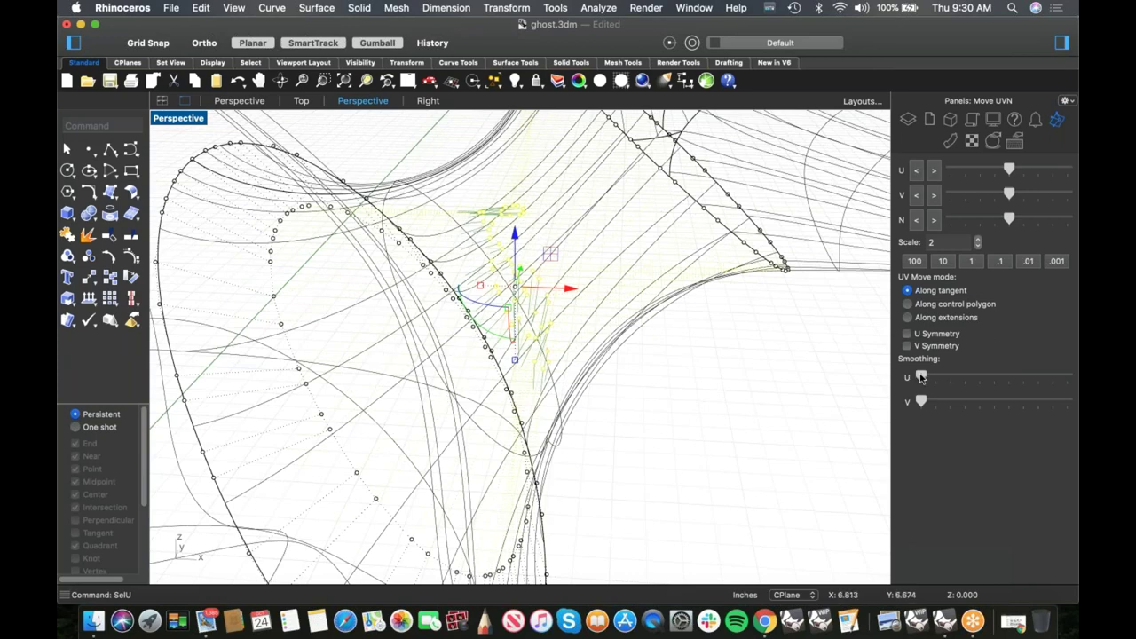
middle_click(735, 385)
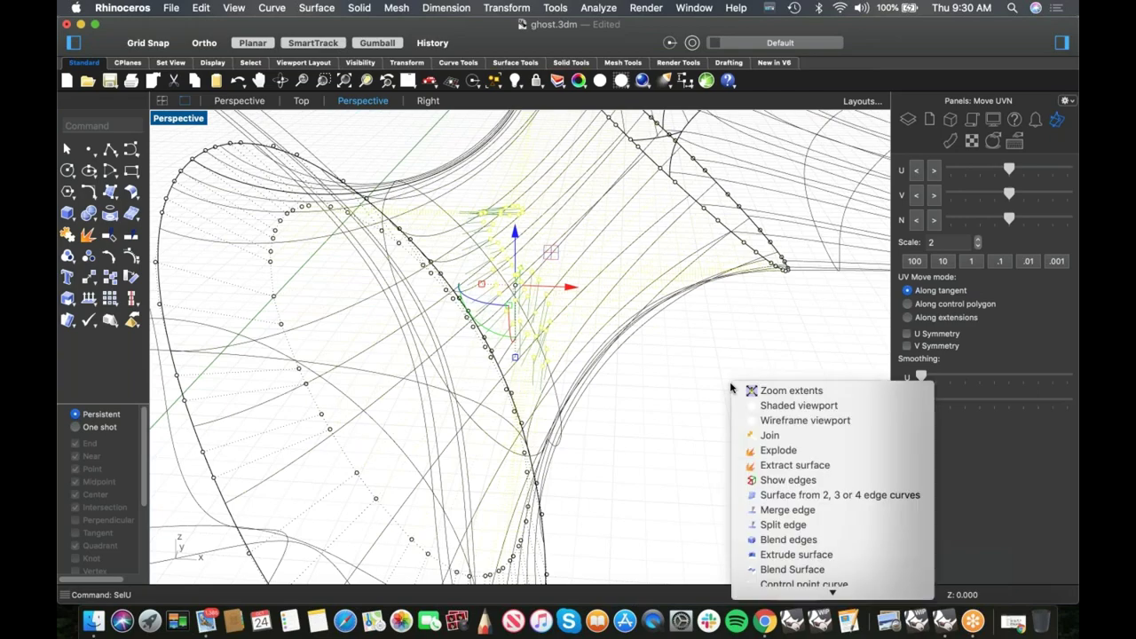
left_click(771, 405)
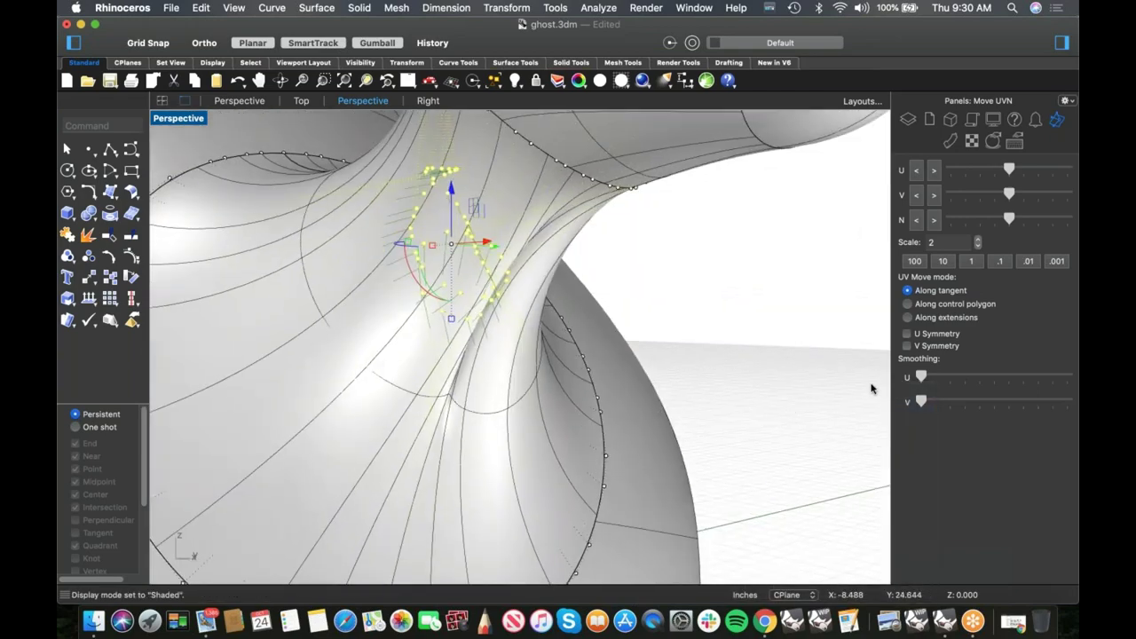
- Smooth the selected control points of the arm-to-hand blend surface strongly in the U direction, and turn off its control points
mouse_move(922, 378)
left_mouse_down()
mouse_move(1068, 377)
mouse_move(920, 376)
left_mouse_up()
scroll(508, 335, "down", 2)
right_click_drag(508, 335, 657, 333)
left_click_drag(915, 380, 1068, 379)
right_click_drag(570, 365, 634, 391)
scroll(530, 382, "down", 5)
right_click_drag(578, 413, 553, 370)
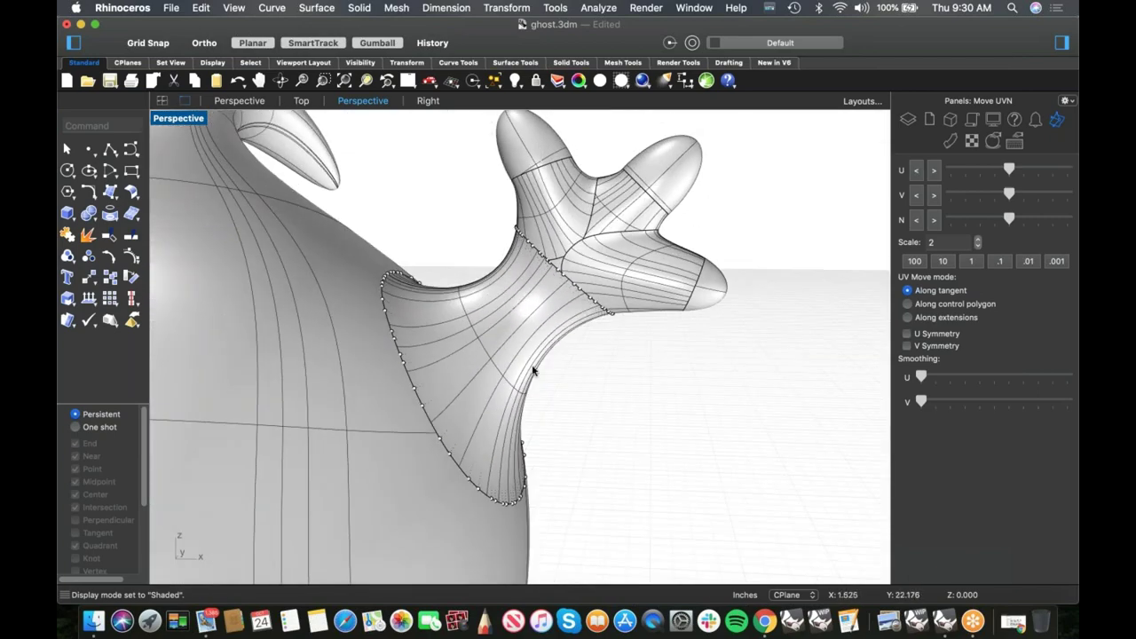
key("Escape")
- Display the Perspective view in Rendered mode and examine the blend between the ghost's body and hand from several angles
right_click_drag(586, 296, 541, 320)
scroll(535, 227, "up", 4)
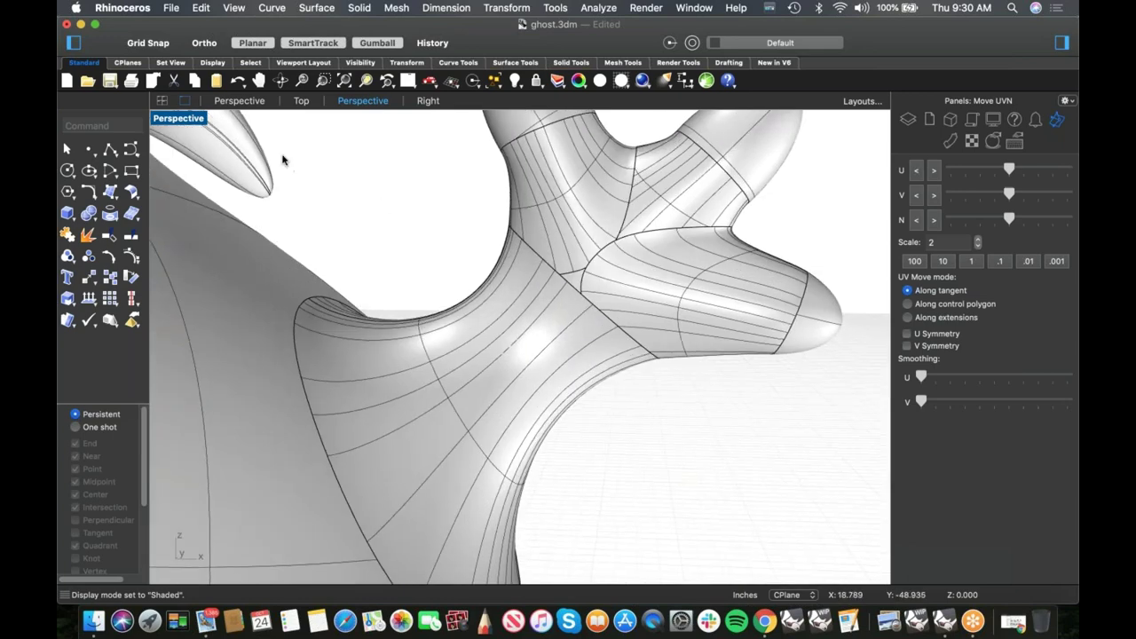
left_click(181, 121)
left_click(235, 389)
scroll(595, 277, "up", 3)
scroll(613, 315, "up", 3)
scroll(636, 318, "down", 6)
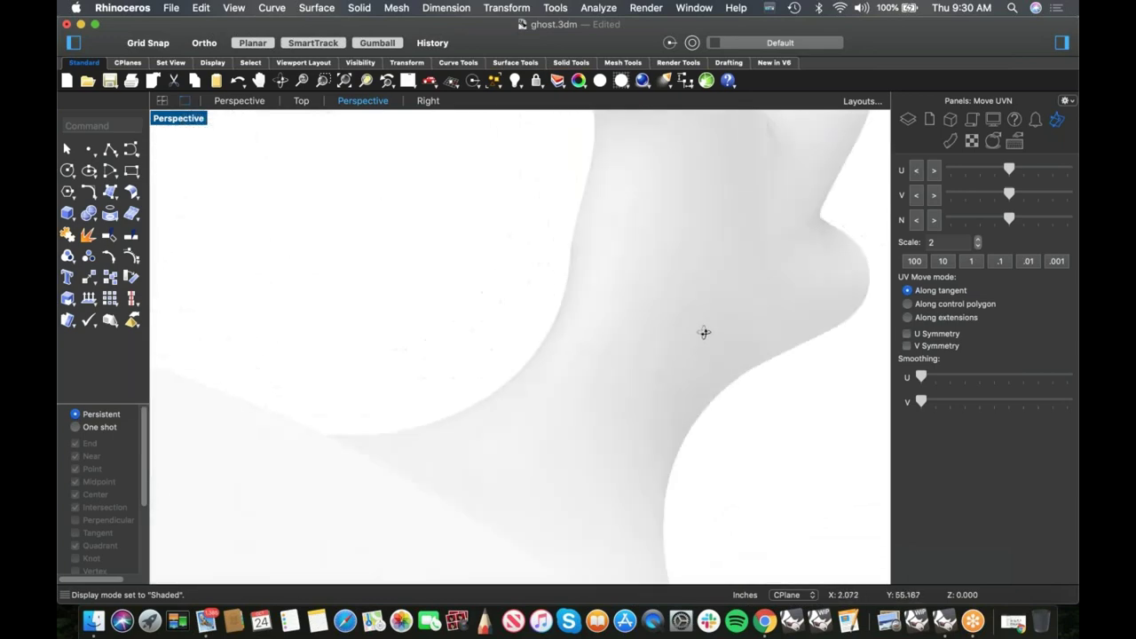
right_click_drag(713, 354, 706, 346)
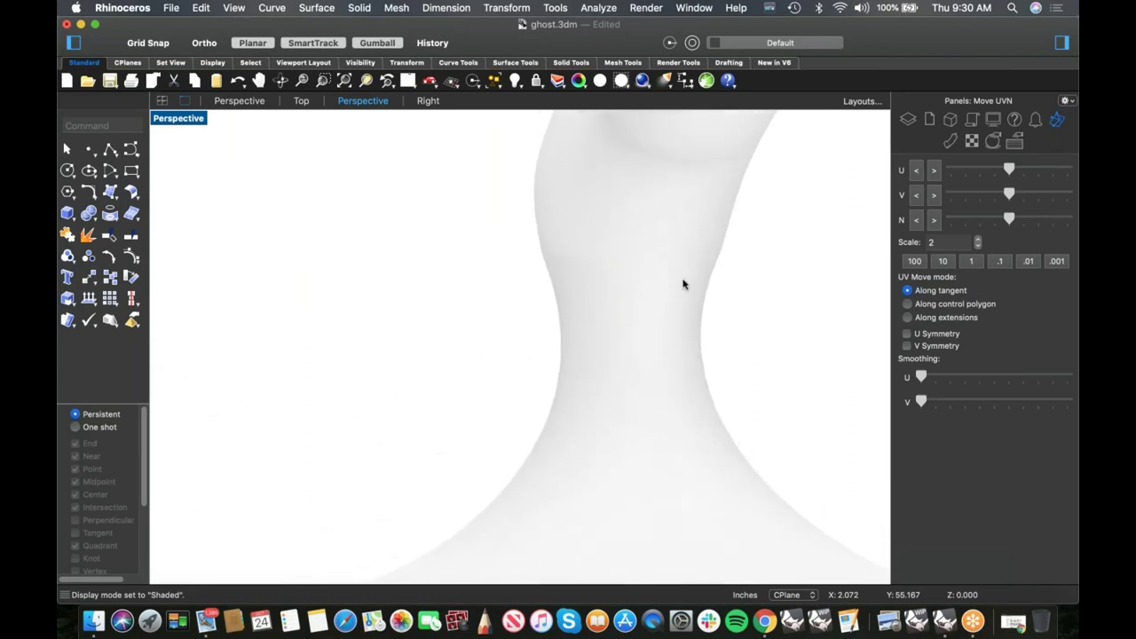
right_click_drag(641, 282, 691, 272)
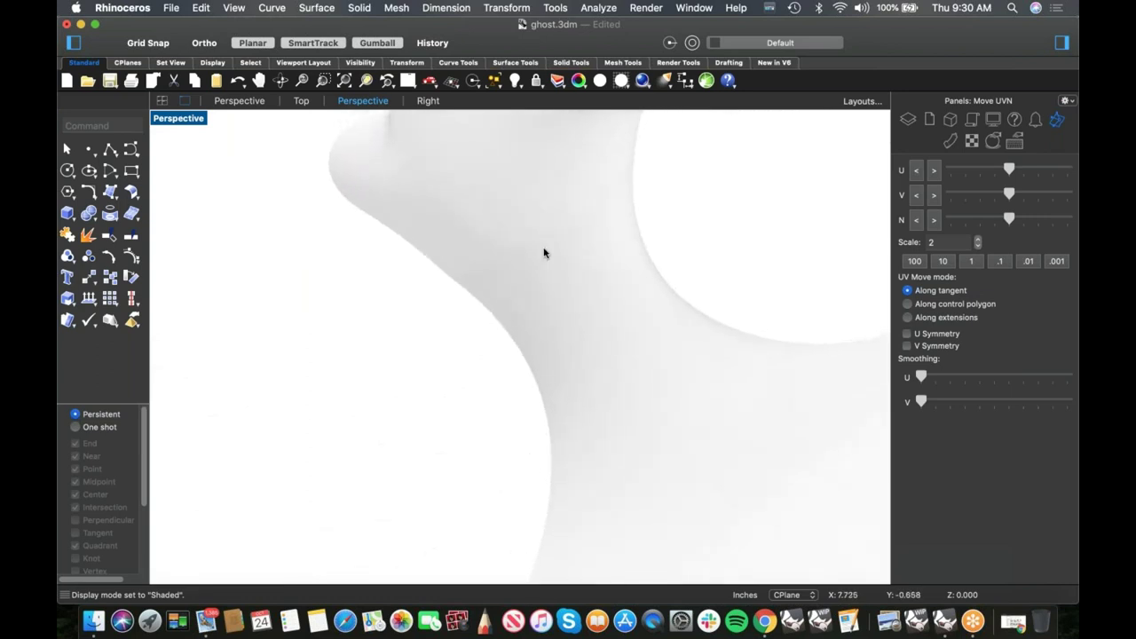
scroll(537, 257, "up", 2)
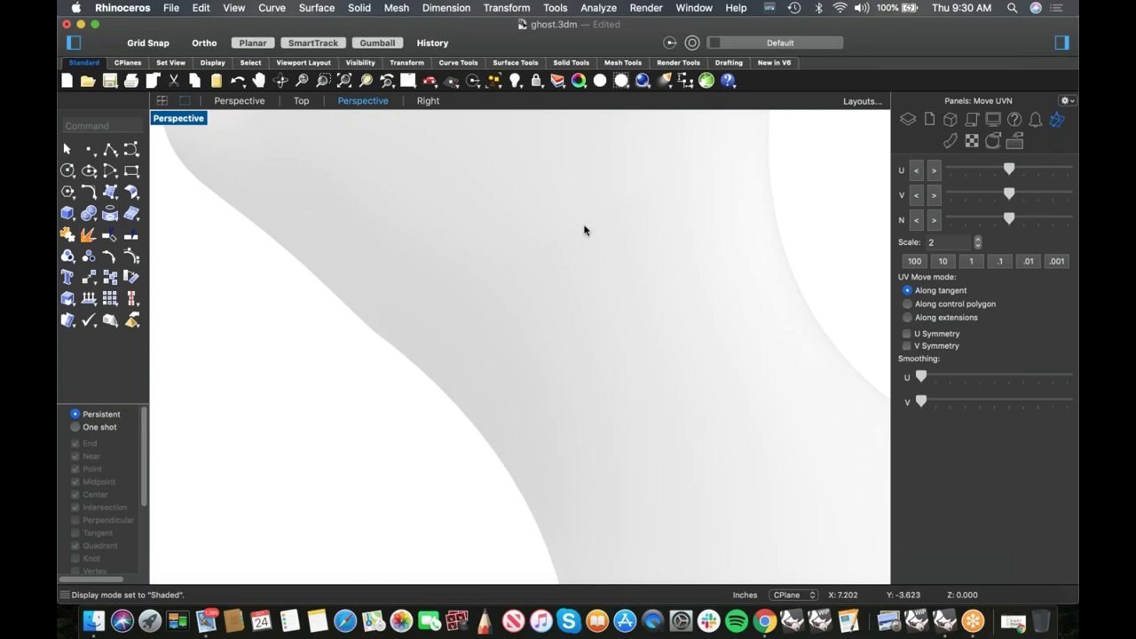
right_click_drag(506, 276, 441, 278)
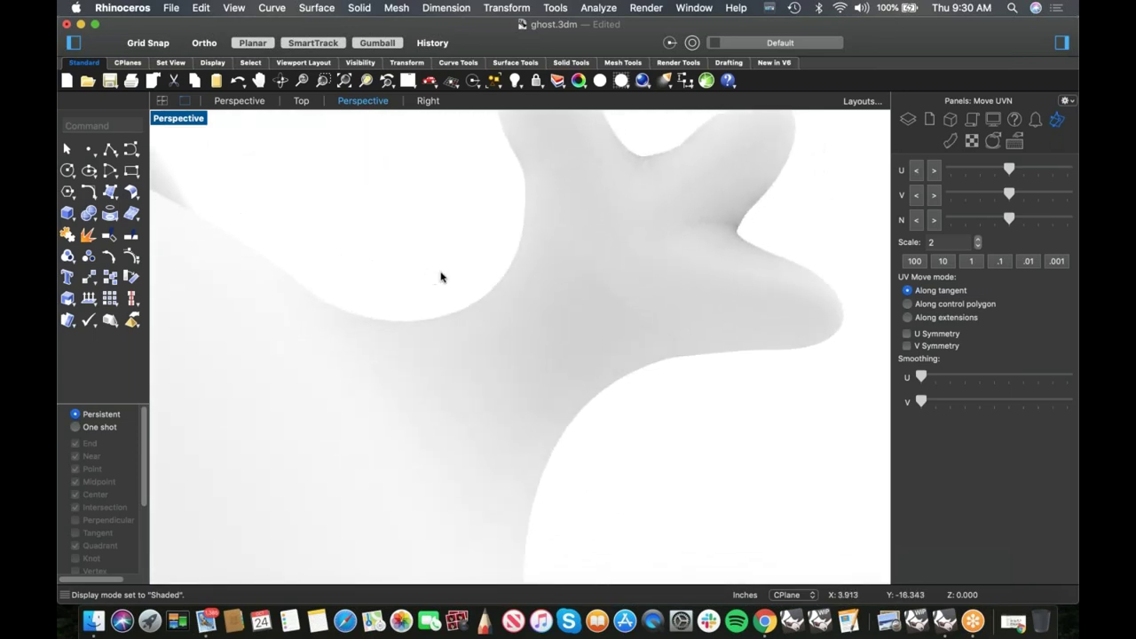
- Return the Perspective view to Shaded display and switch to the Front view
left_click(177, 121)
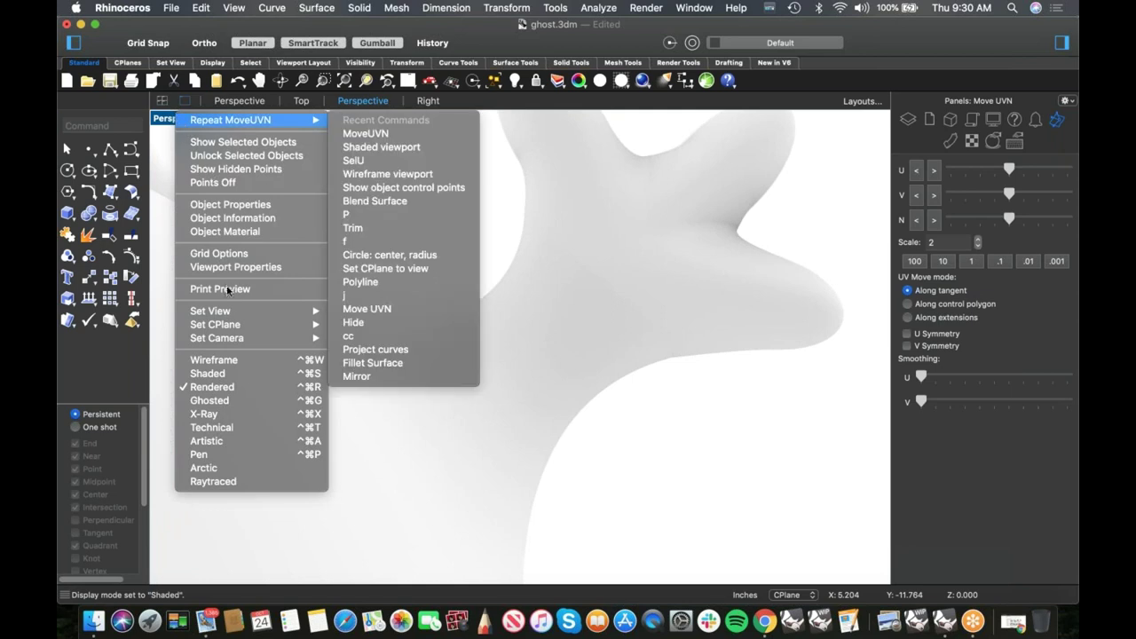
left_click(229, 374)
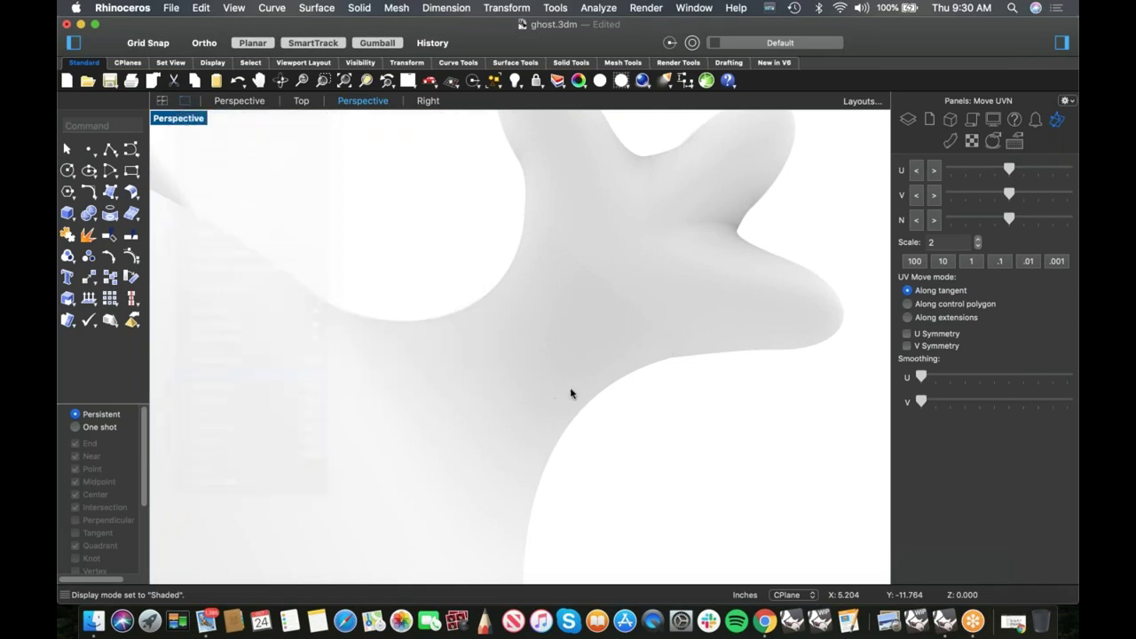
key("ctrl+F2")
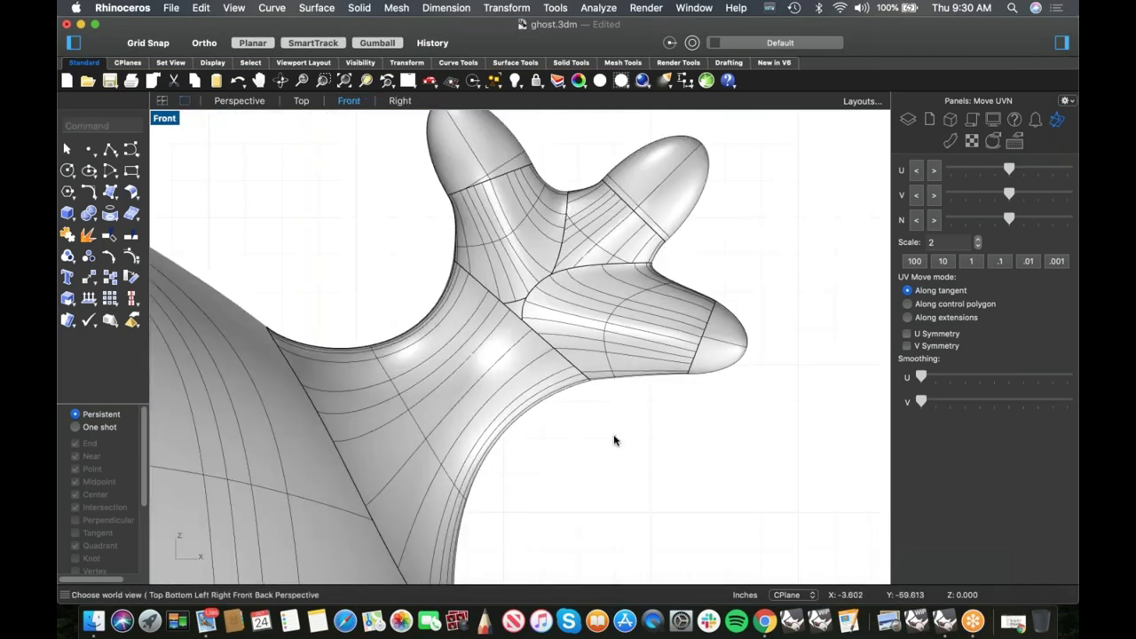
- Select the arm blend surface and the hand polysurface, and add a new Plastic material to the document
left_click(450, 349)
left_click(539, 299, "shift")
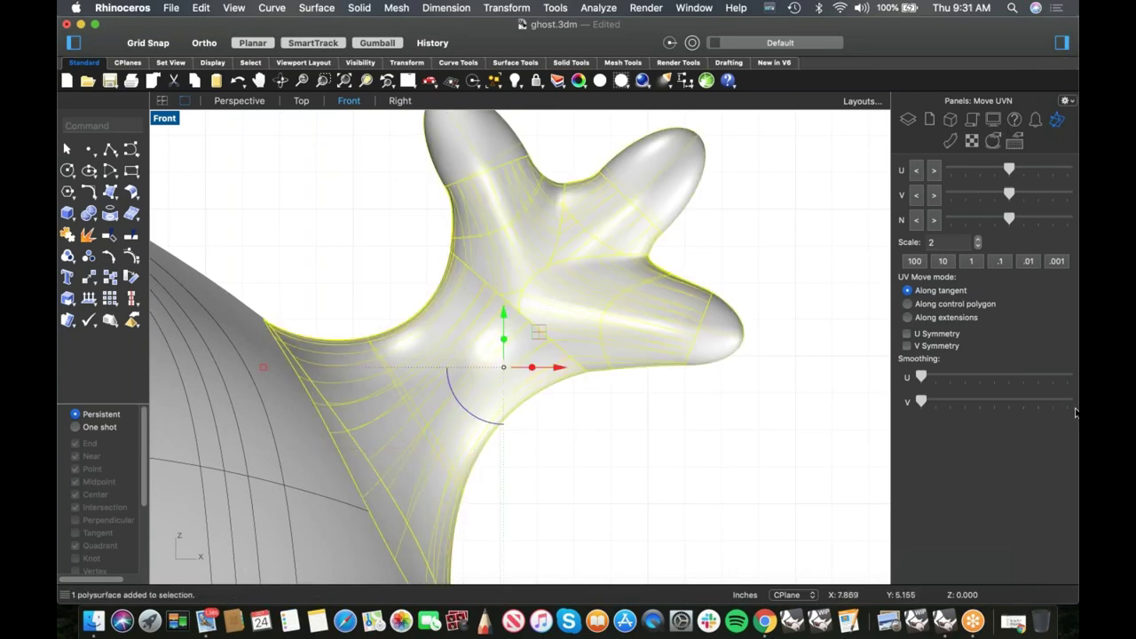
left_click(950, 143)
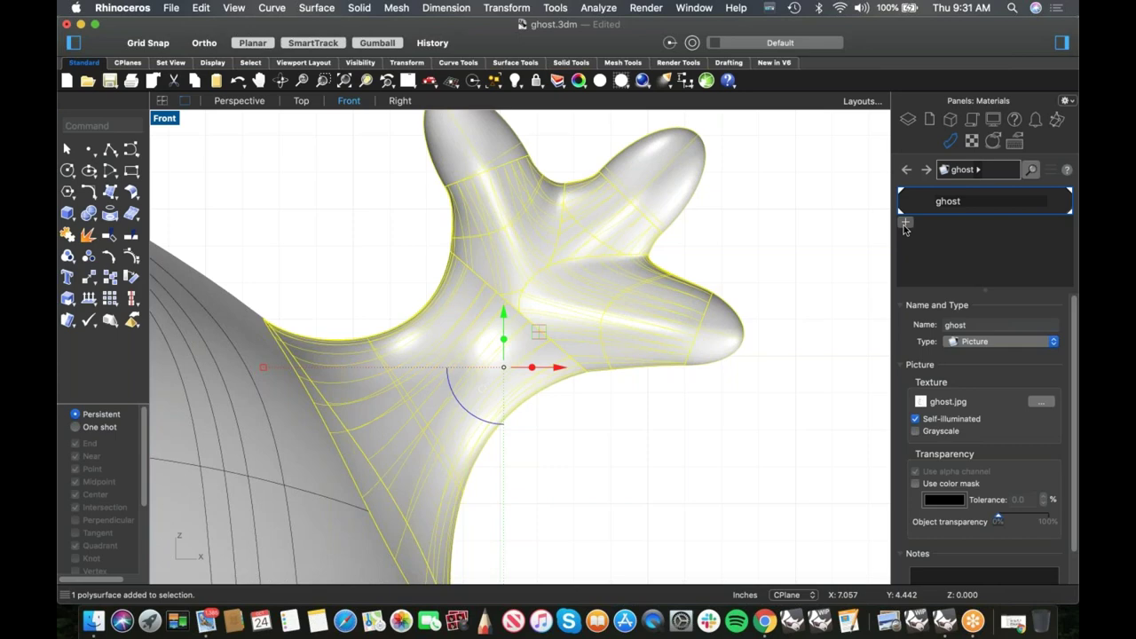
left_click(906, 224)
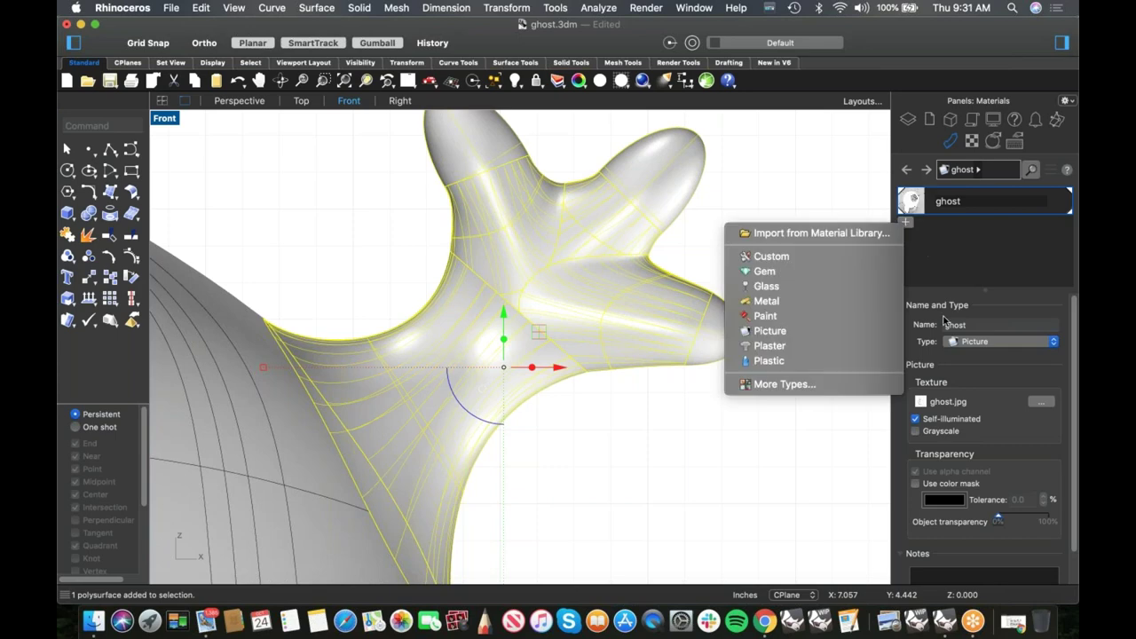
left_click(771, 360)
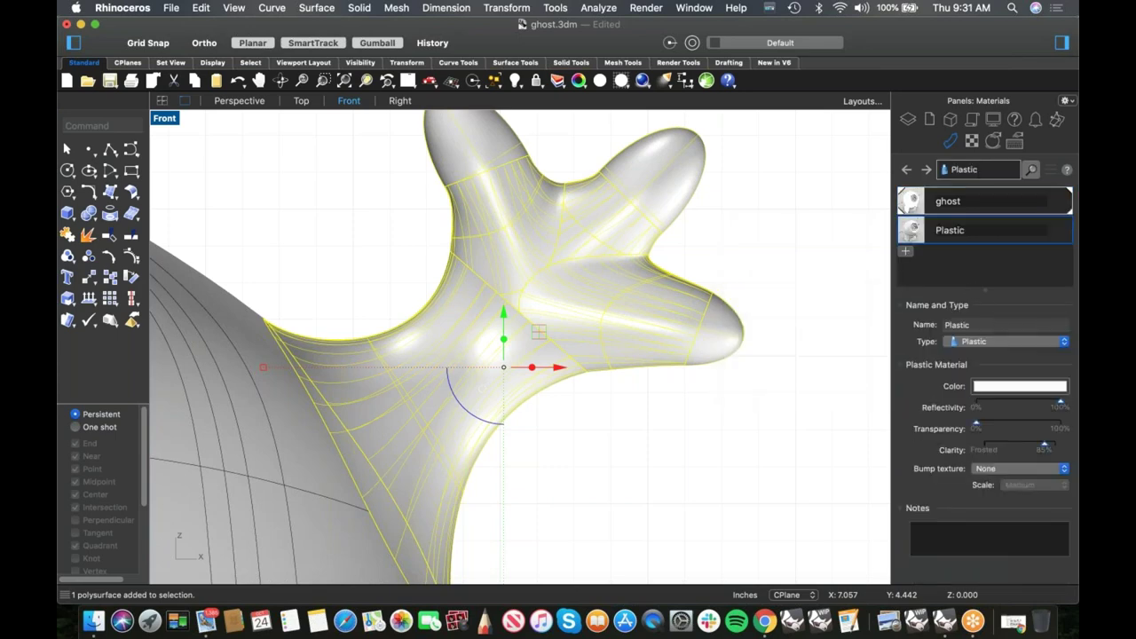
- Set the Plastic material's color to bright red at full brightness with the color wheel
left_click(982, 387)
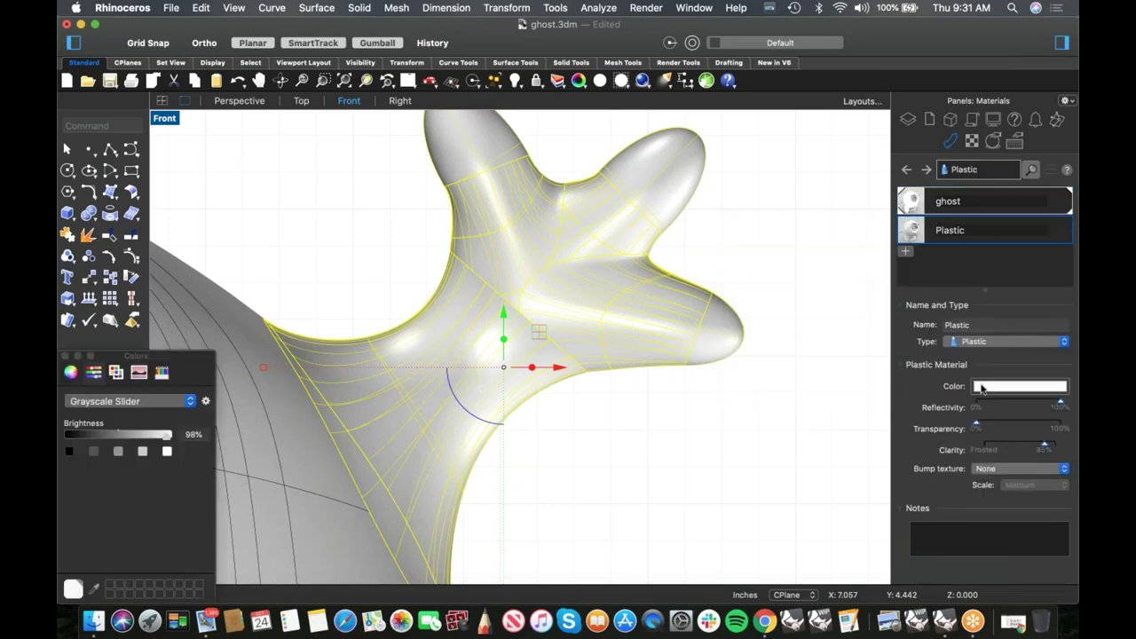
left_click(139, 439)
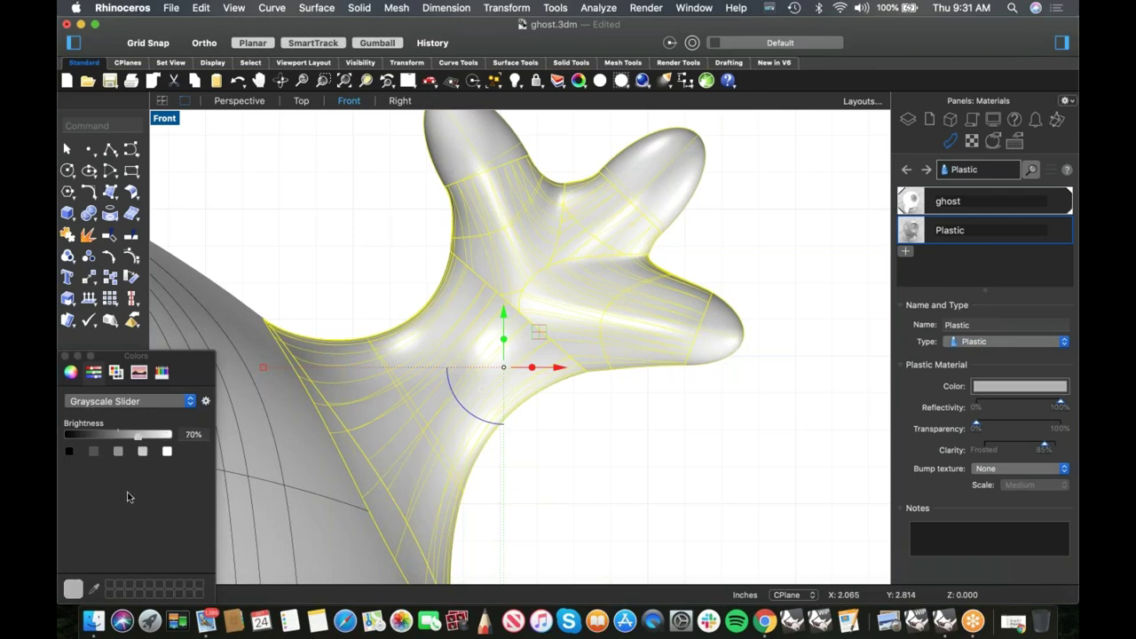
left_click(847, 391)
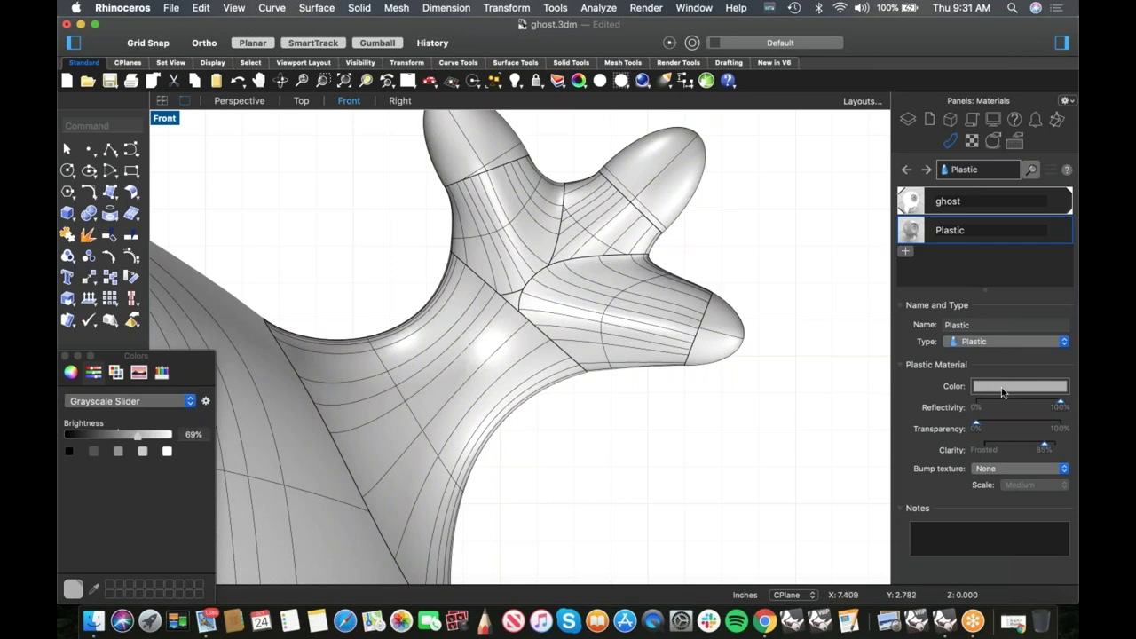
left_click(140, 404)
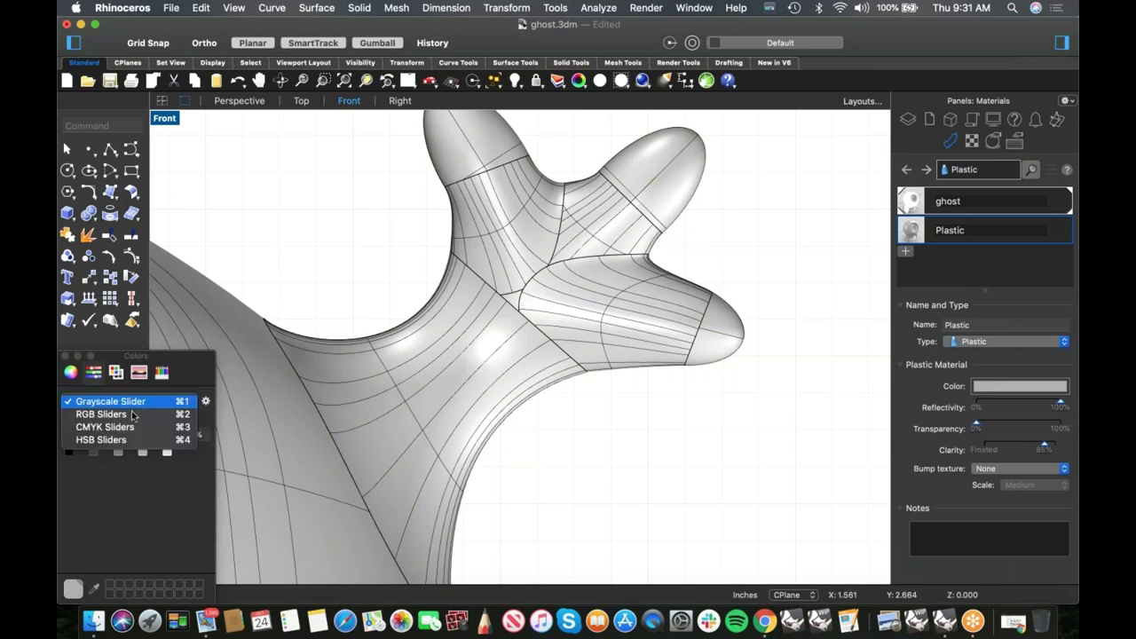
left_click(137, 417)
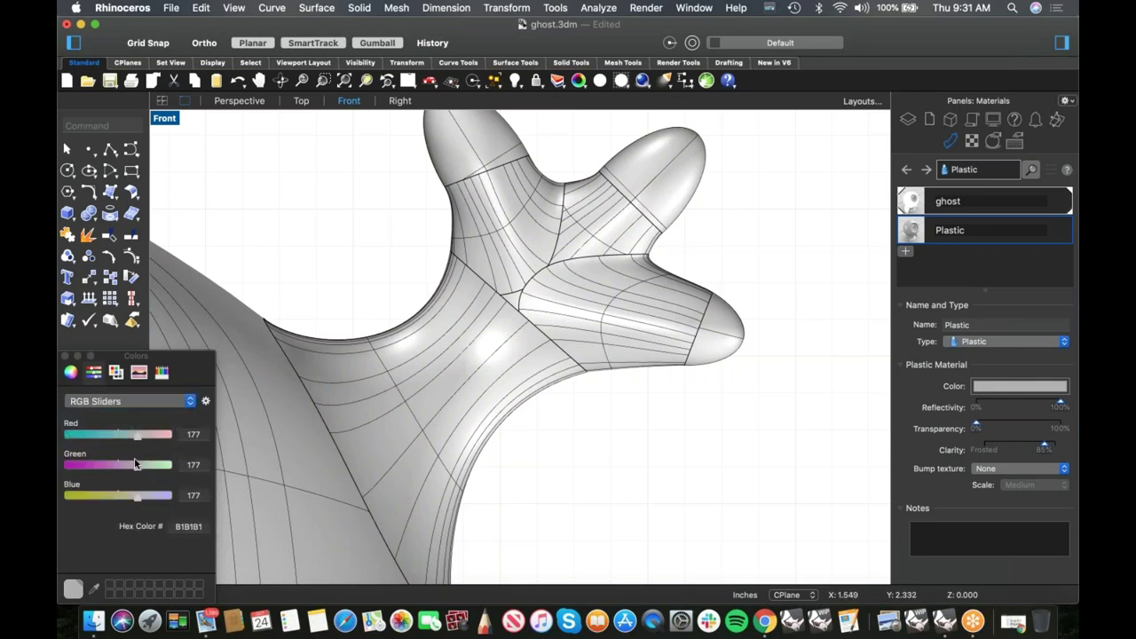
left_click(70, 373)
left_click_drag(169, 466, 206, 470)
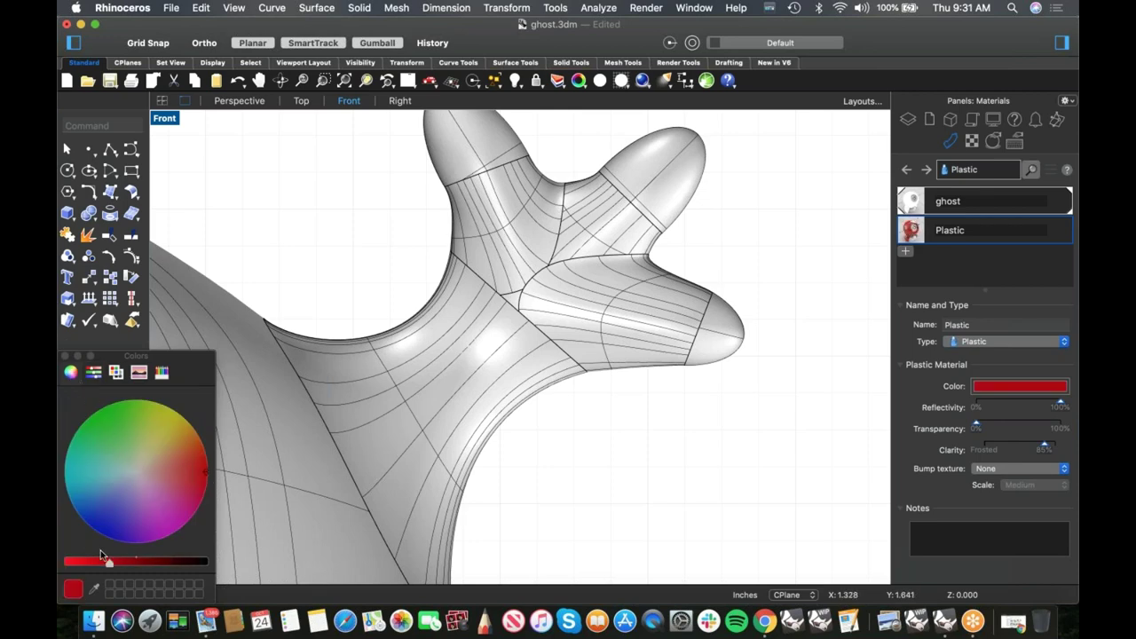
left_click(72, 560)
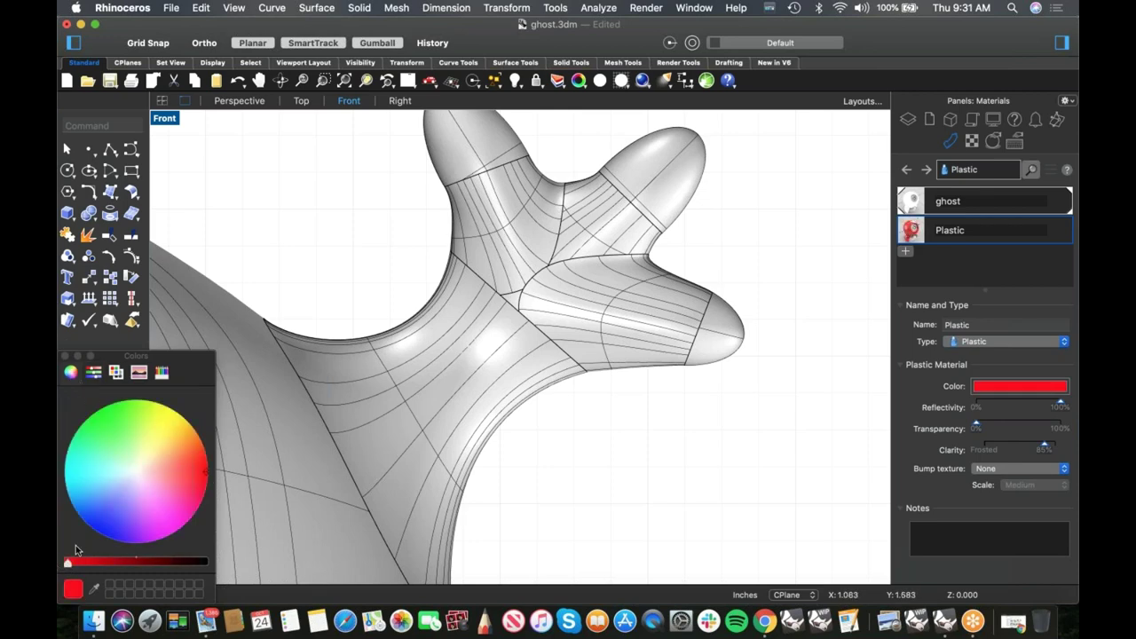
left_click(64, 356)
- Assign the red Plastic material to the hand and arm blend surfaces and show the Front view in Rendered mode
left_click(928, 232)
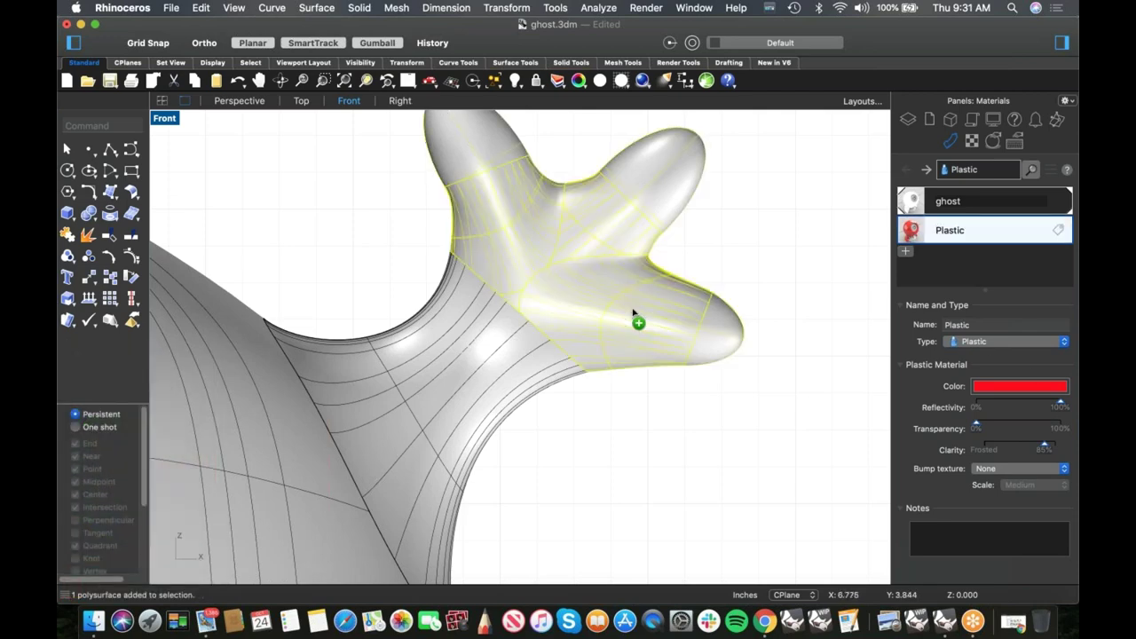
left_click_drag(910, 231, 499, 368)
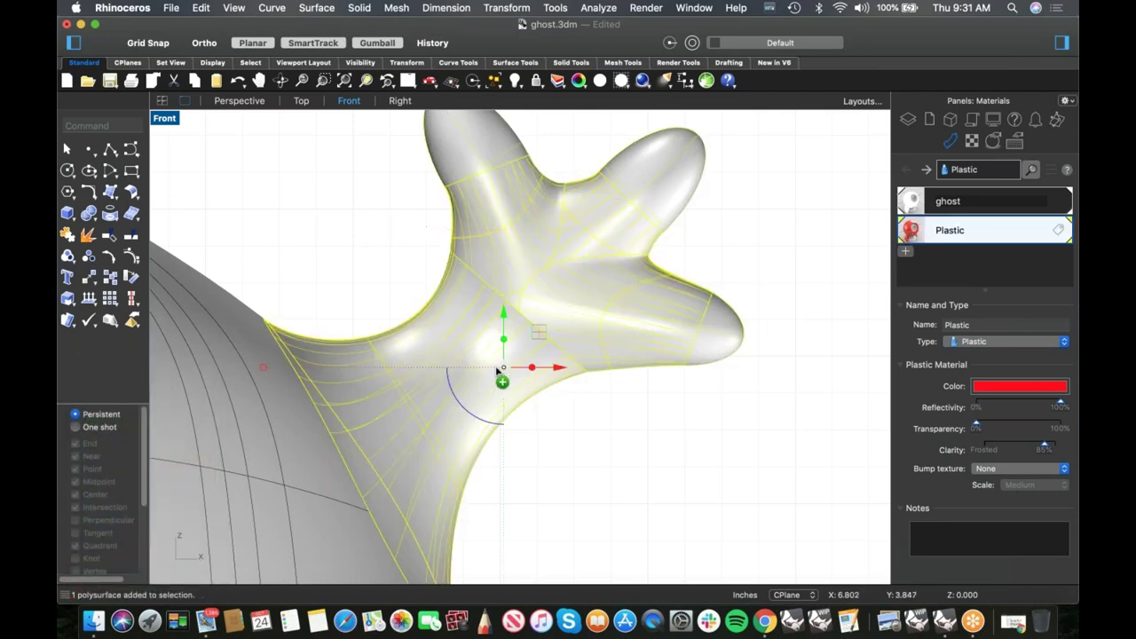
left_click(165, 122)
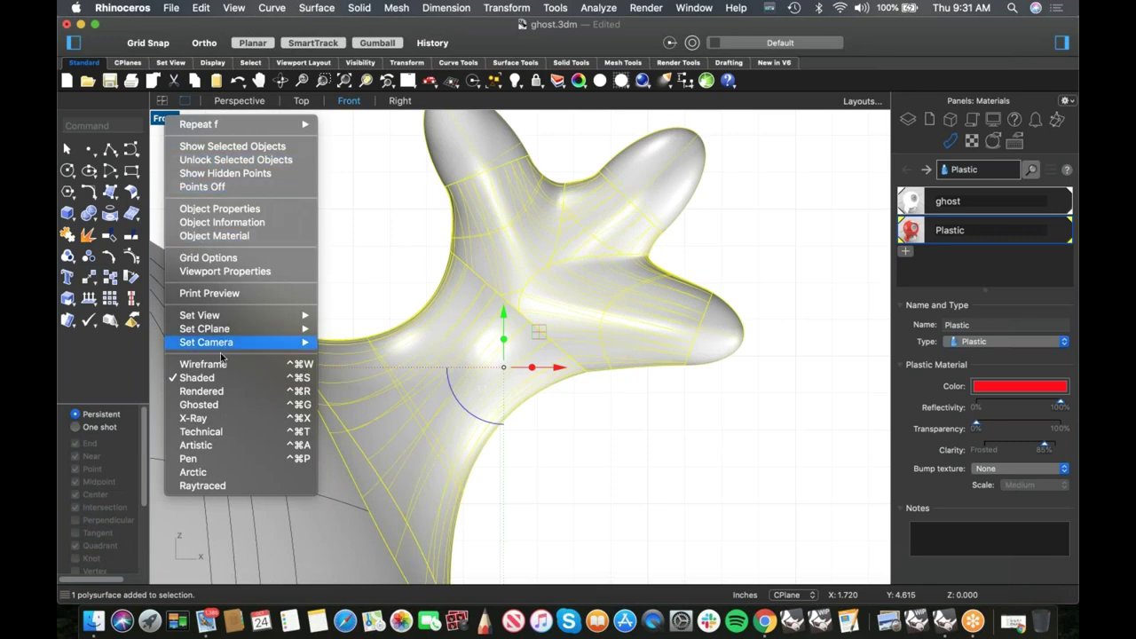
left_click(204, 390)
- Examine the reflections across the join between the red arm blend and the hand in the Perspective view
right_click_drag(655, 360, 699, 341)
left_click(614, 383)
right_click_drag(630, 403, 666, 394)
key("ctrl+F4")
scroll(548, 371, "up", 8)
right_click_drag(548, 372, 572, 301)
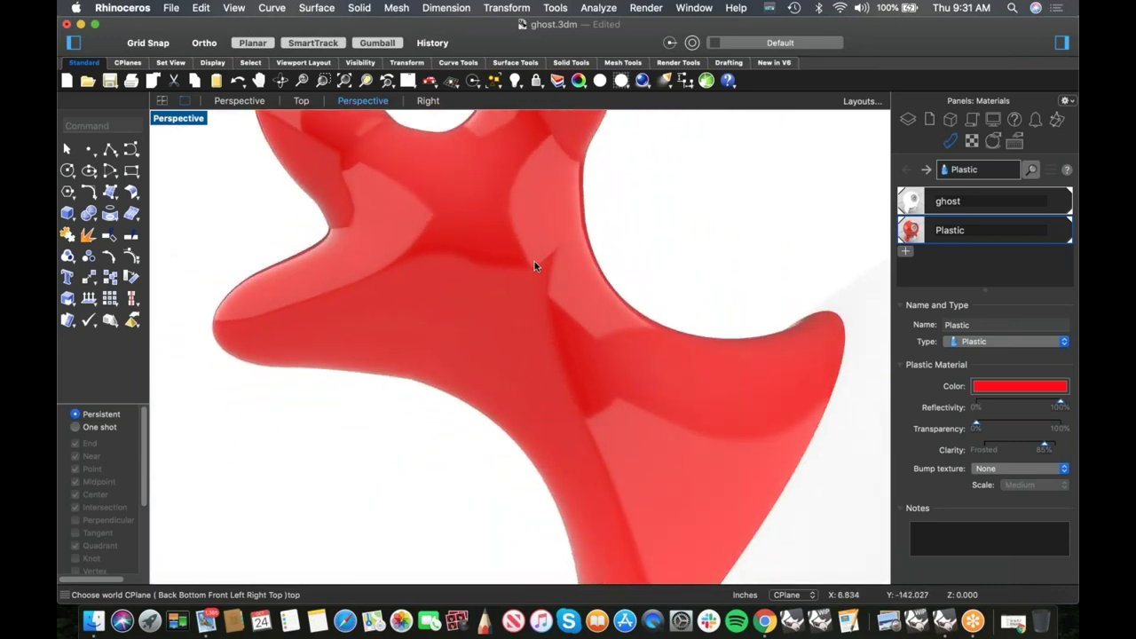
right_click_drag(697, 281, 589, 368)
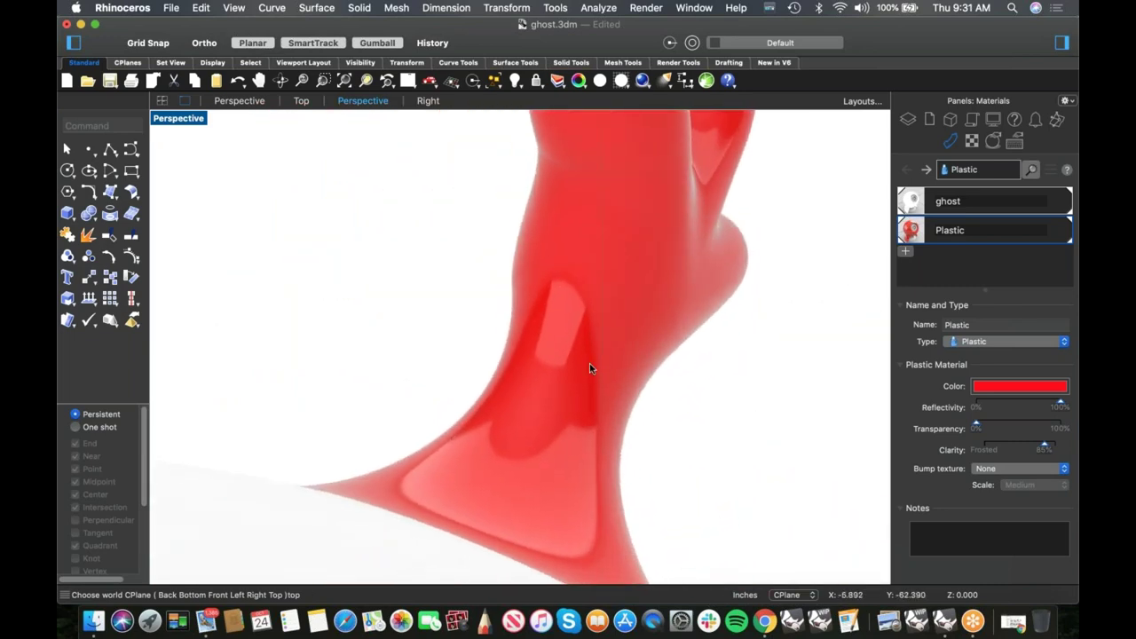
left_click(568, 385)
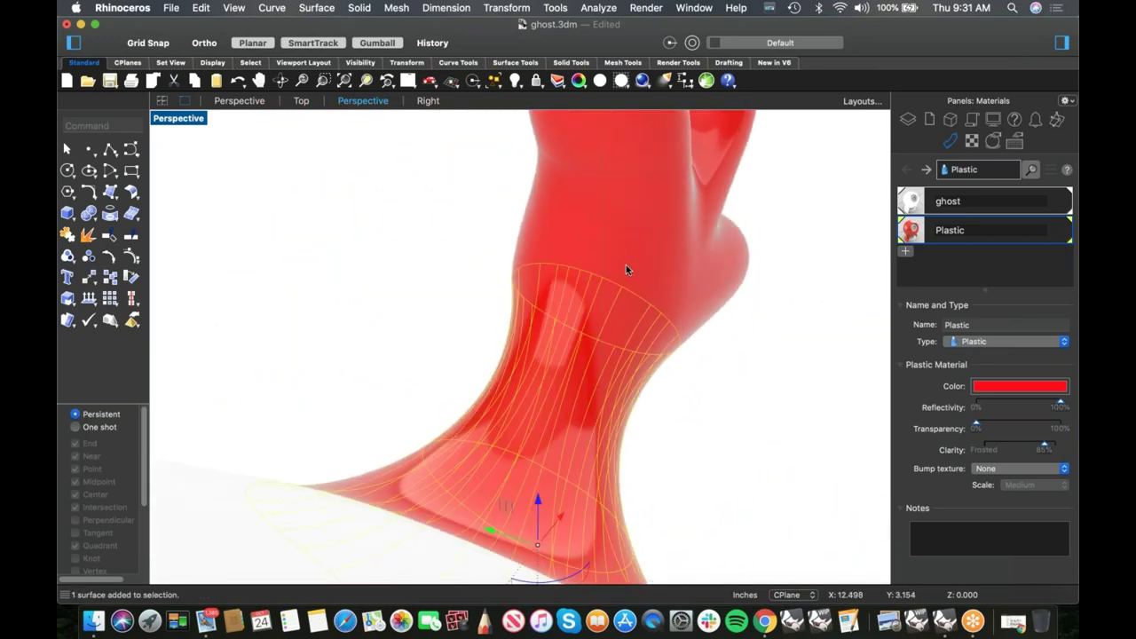
left_click(657, 298)
left_click(679, 436)
- Go back to the Front view and set it to Shaded display around the wrist
key("ctrl+F2")
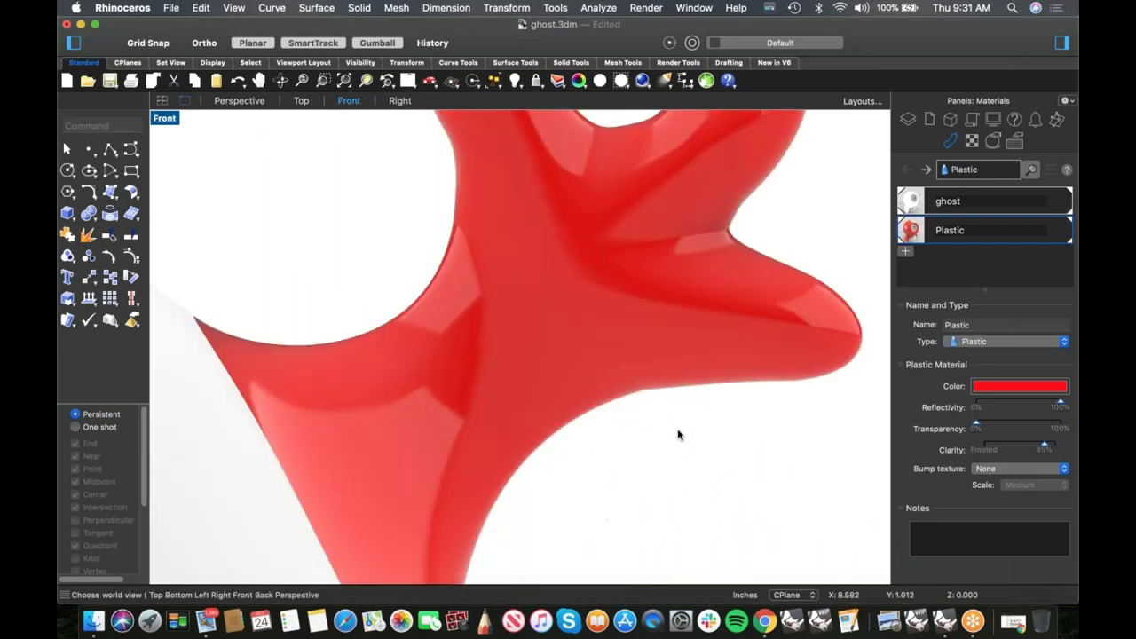
right_click(154, 120)
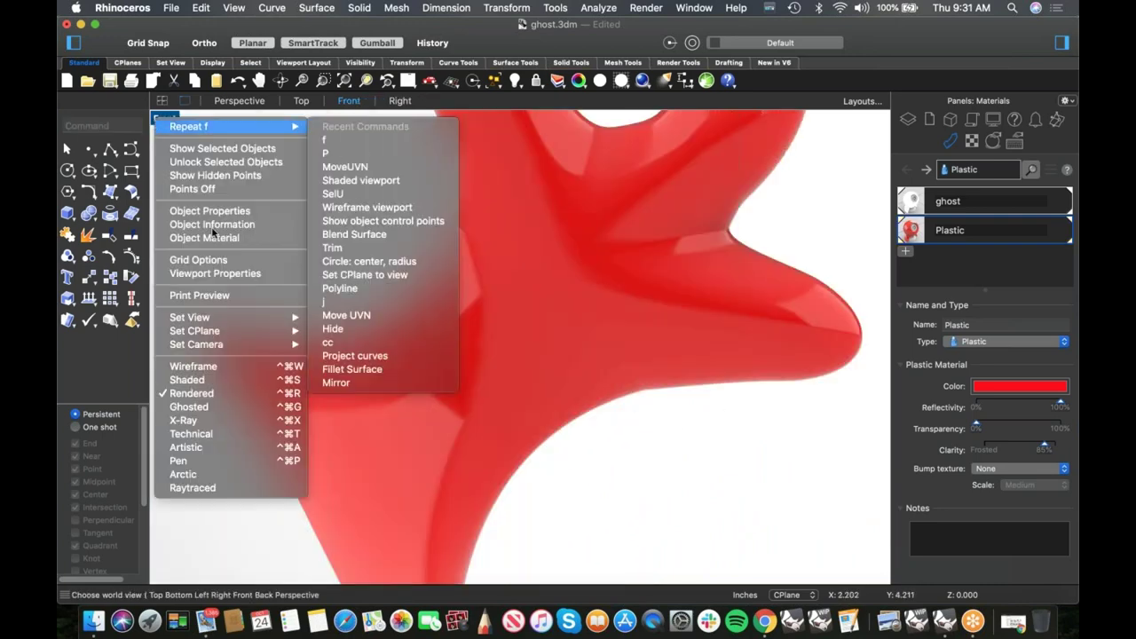
left_click(176, 379)
right_click_drag(594, 389, 522, 399)
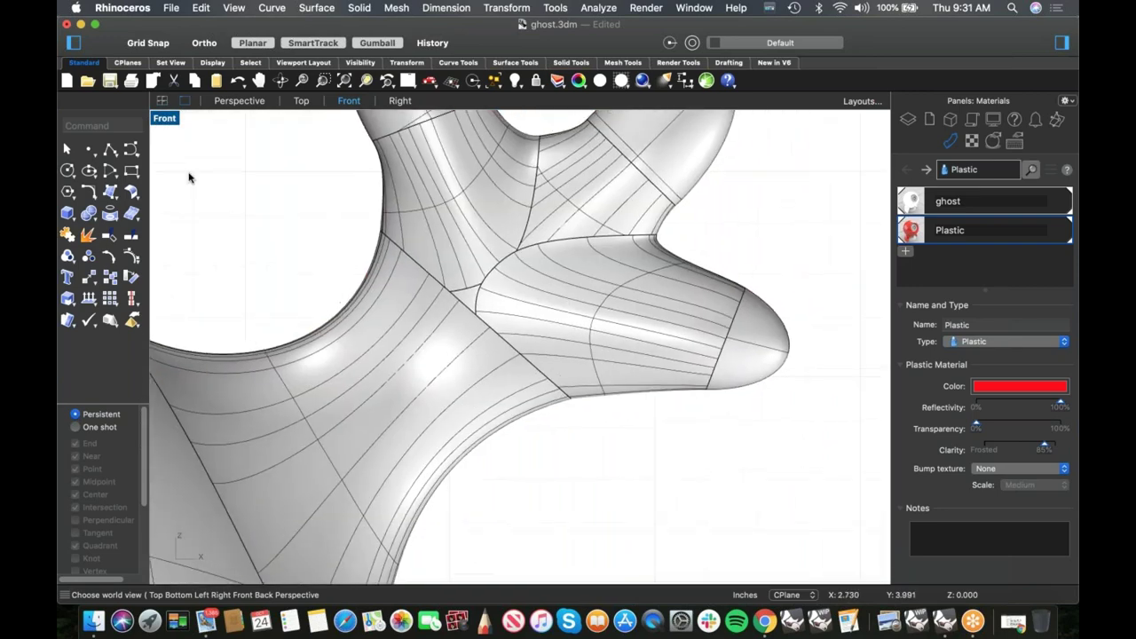
- Draw an open four-point polyline in the Front view, with two parallel diagonals crossing the wrist on the seam's hand and arm sides
left_click(113, 153)
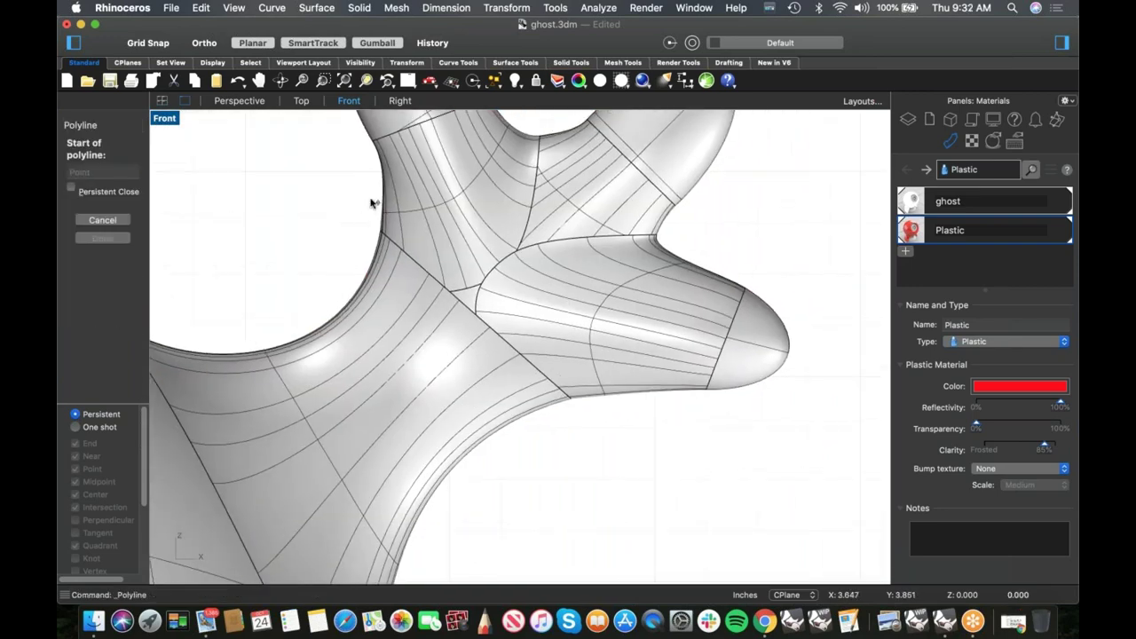
left_click(372, 193)
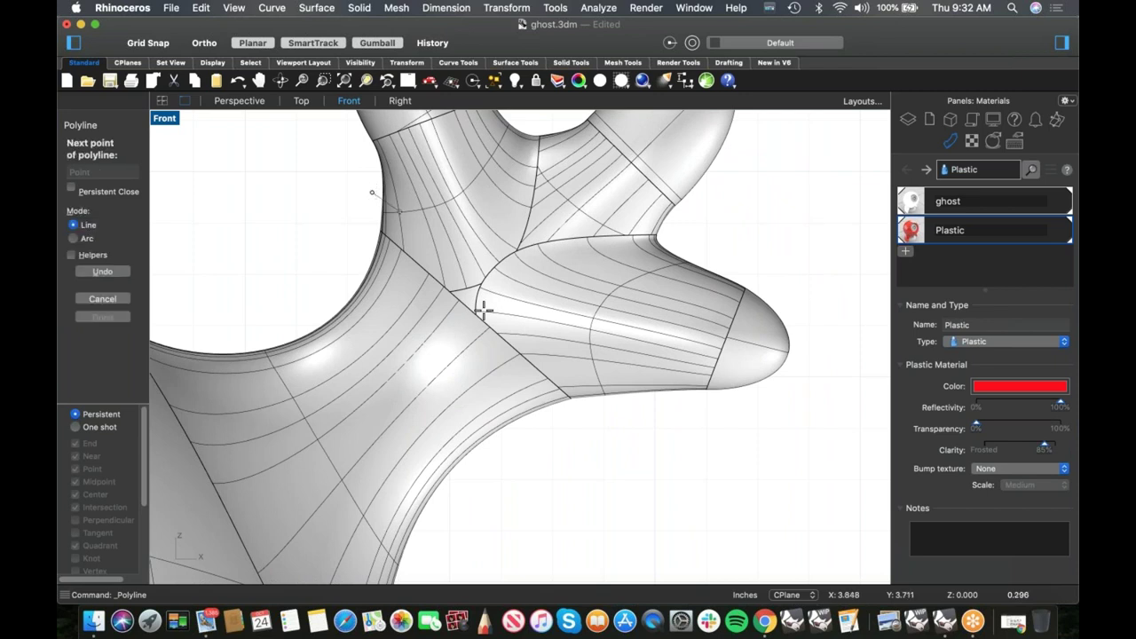
left_click(619, 409)
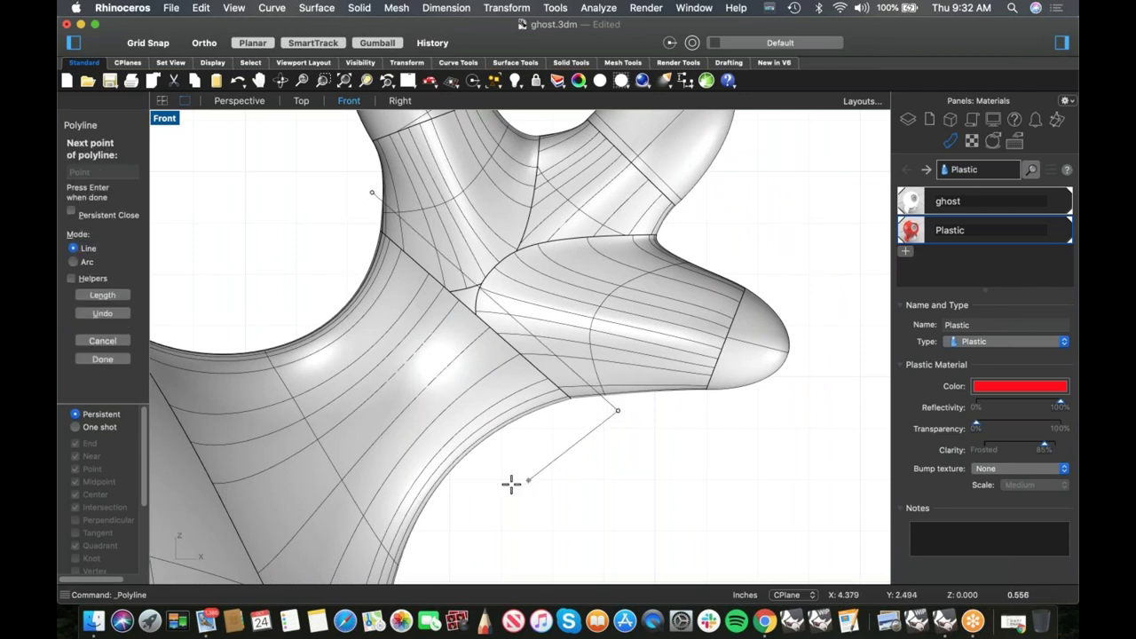
left_click(512, 488)
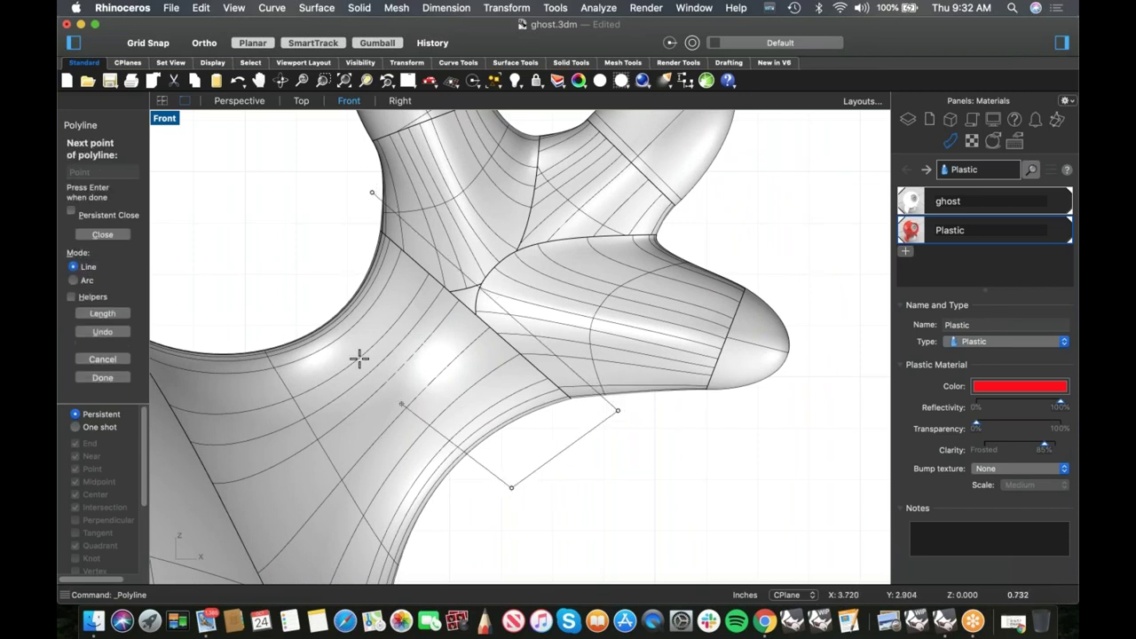
left_click(298, 276)
key("Return")
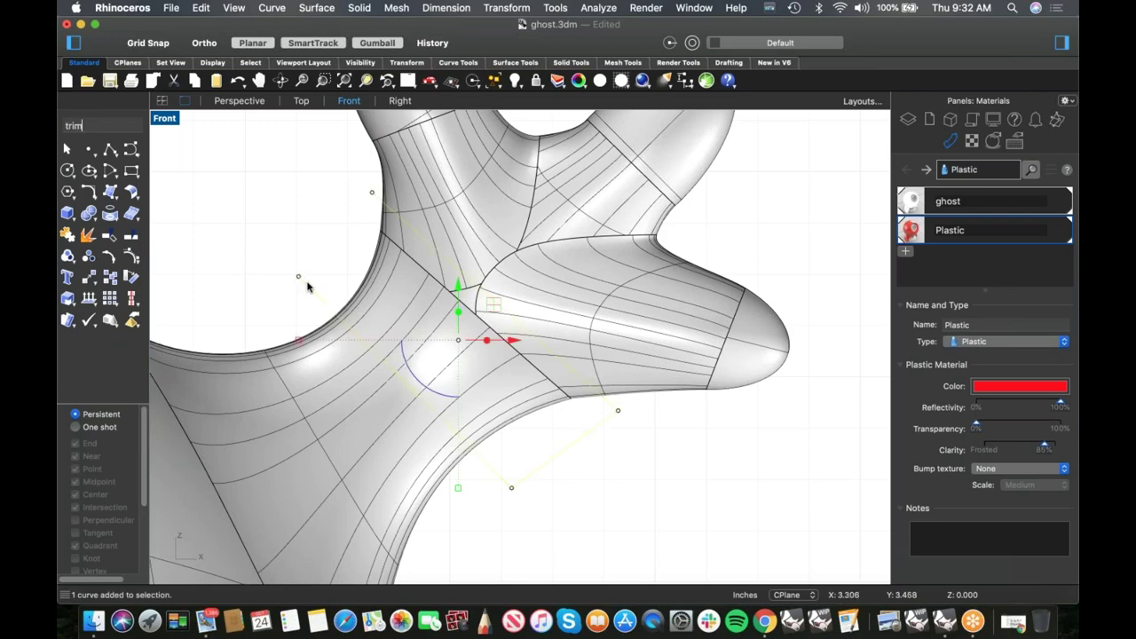
- Trim away the surface strips on both sides of the wrist seam, between the polyline's two diagonals
key("Return")
left_click(418, 255)
left_click(426, 330)
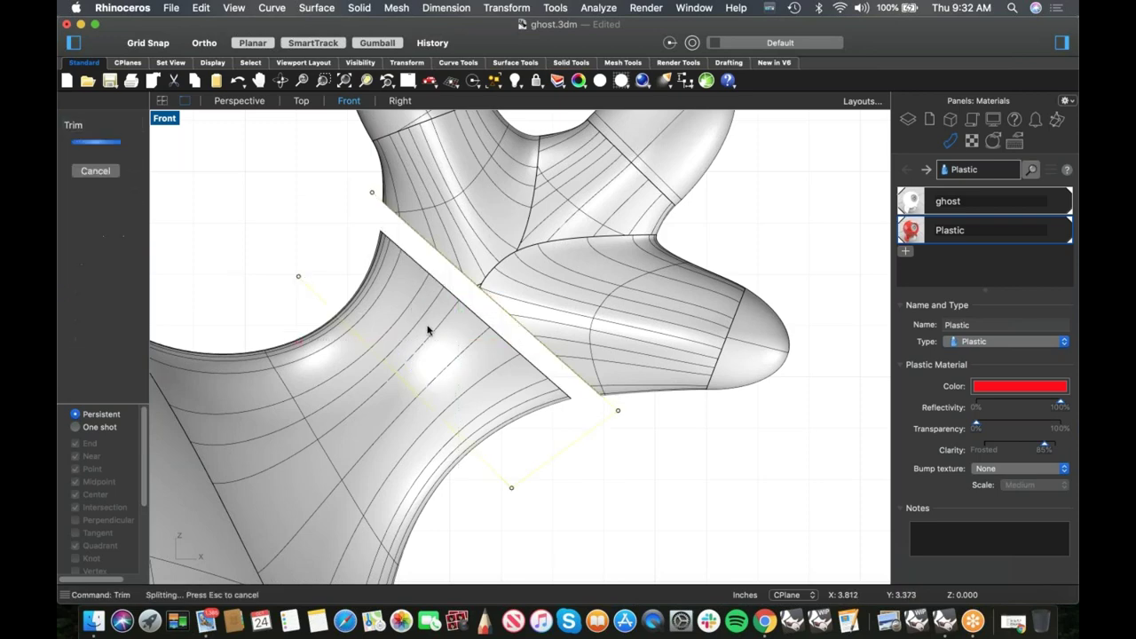
key("Return")
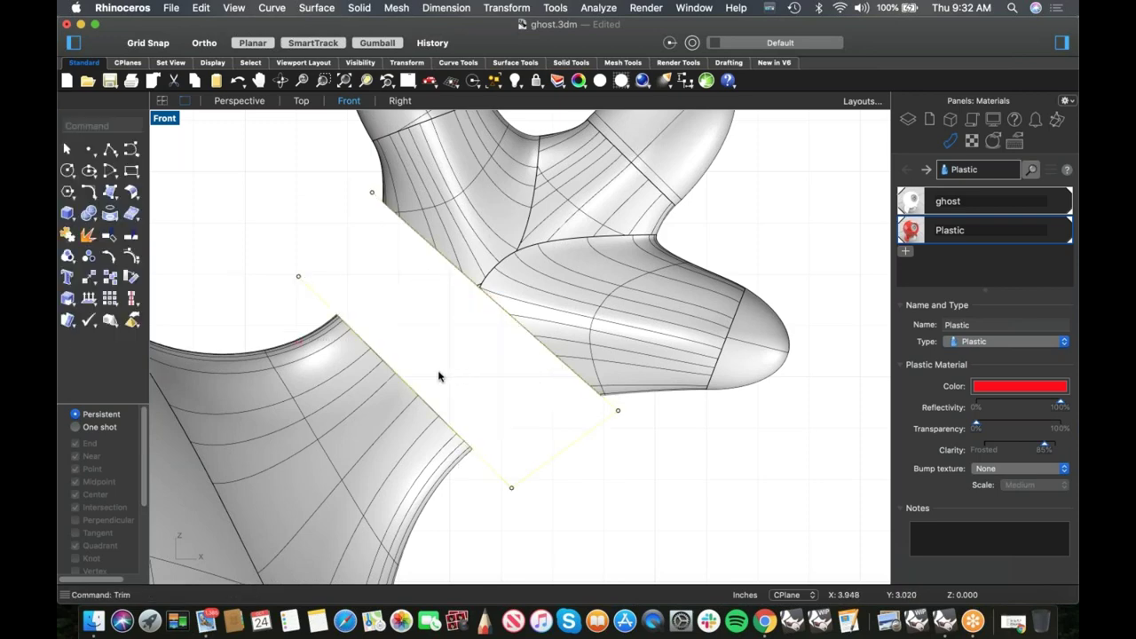
- Start a Blend Surface across the wrist gap, from the trimmed hand edge to the trimmed arm edge
left_click(138, 204)
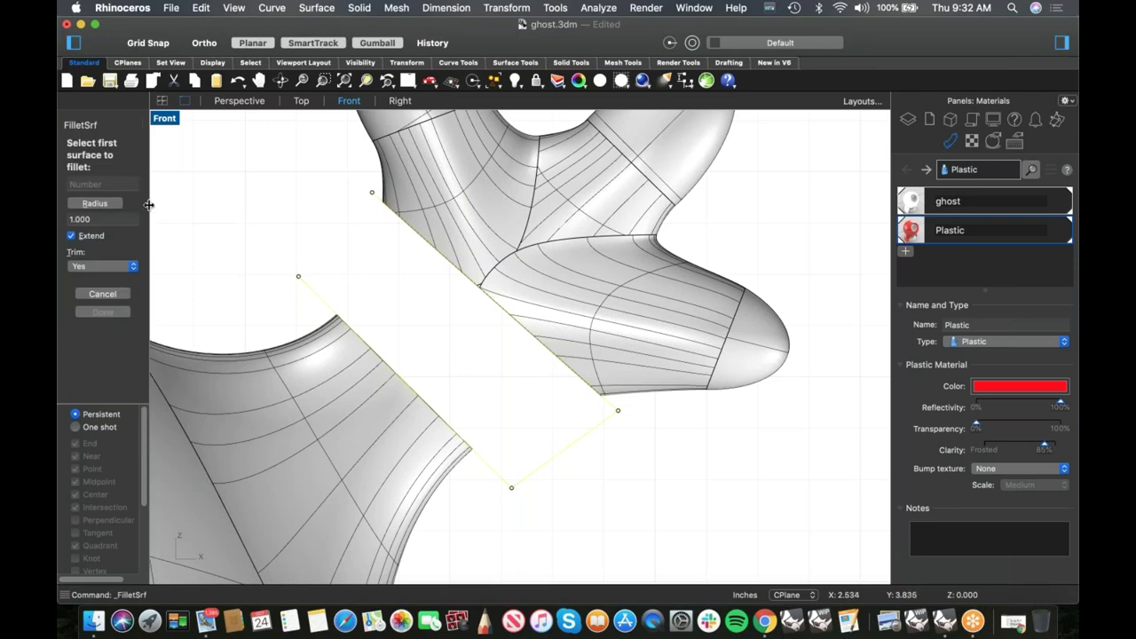
key("Escape")
left_click(138, 202)
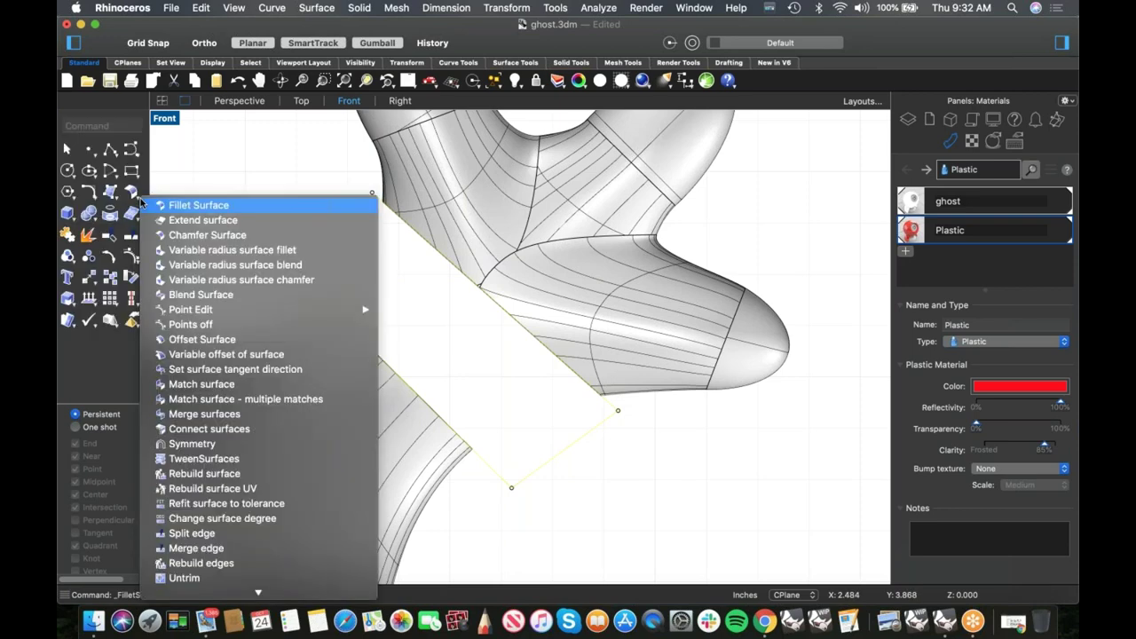
left_click(198, 295)
left_click(102, 192)
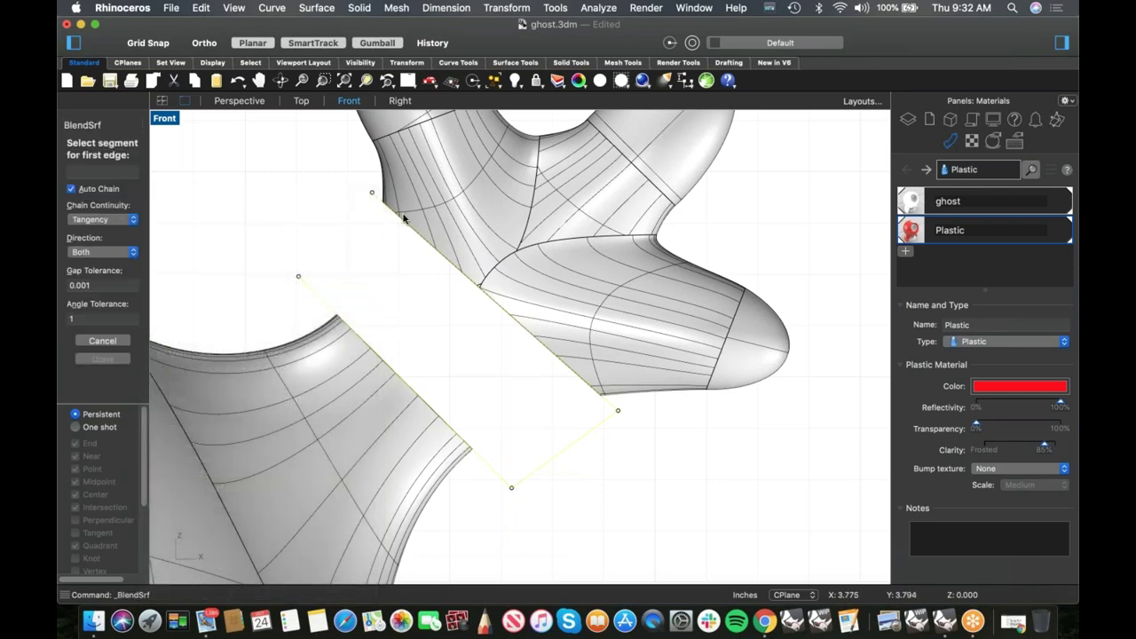
left_click(403, 217)
left_click(358, 332)
key("Return")
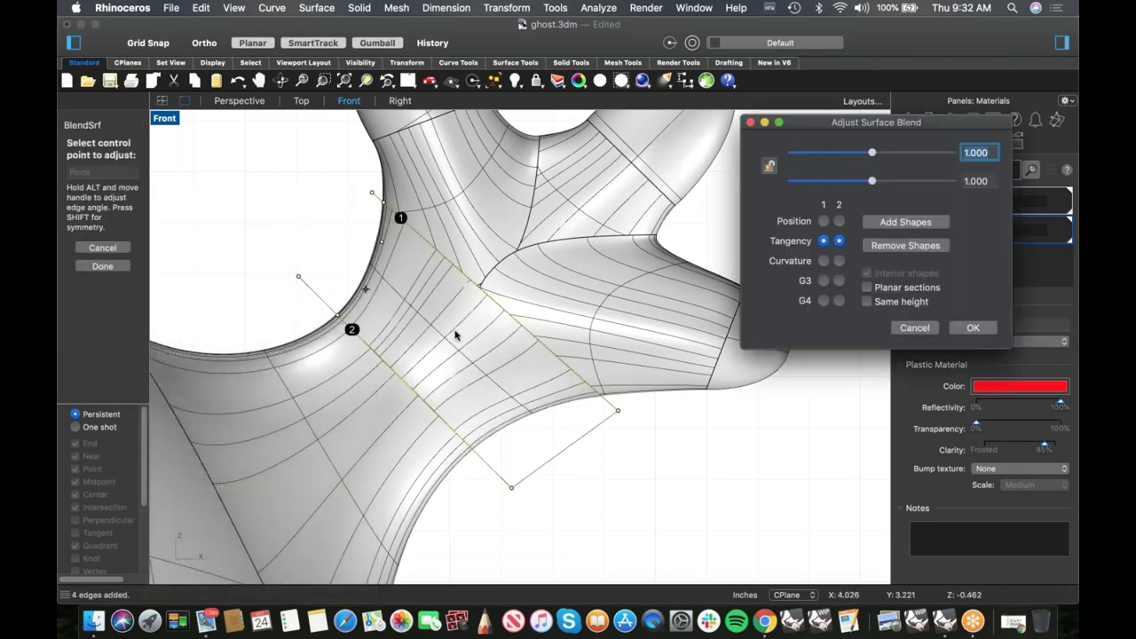
- Inspect the wrist blend preview in the Front and Perspective views and accept it with Tangency at both edges
right_click_drag(462, 334, 453, 293)
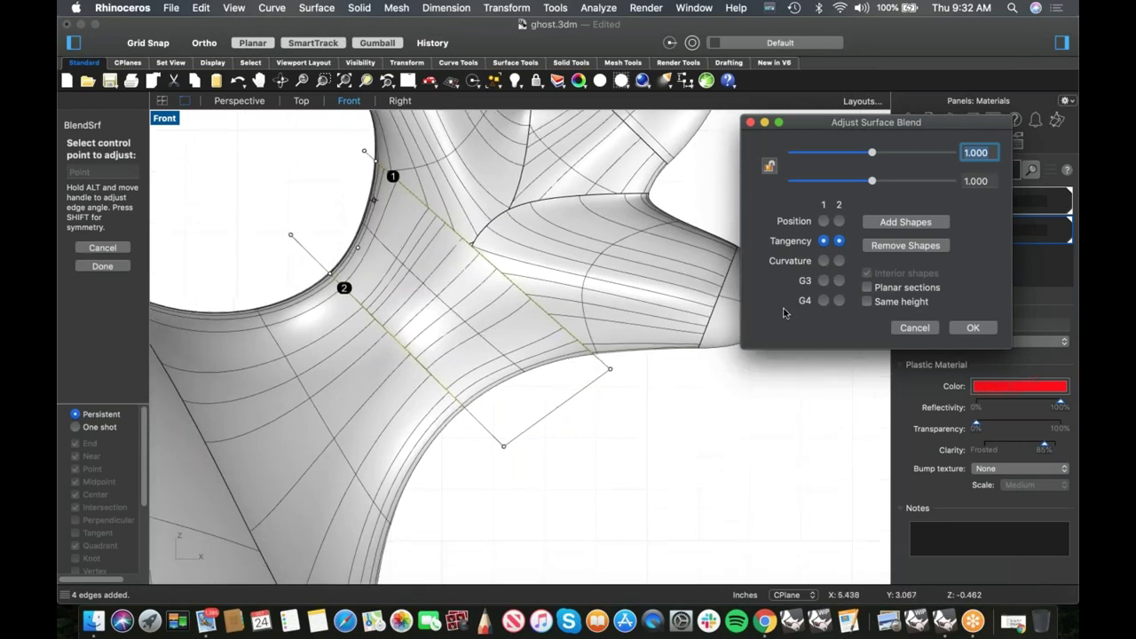
right_click_drag(715, 420, 622, 413)
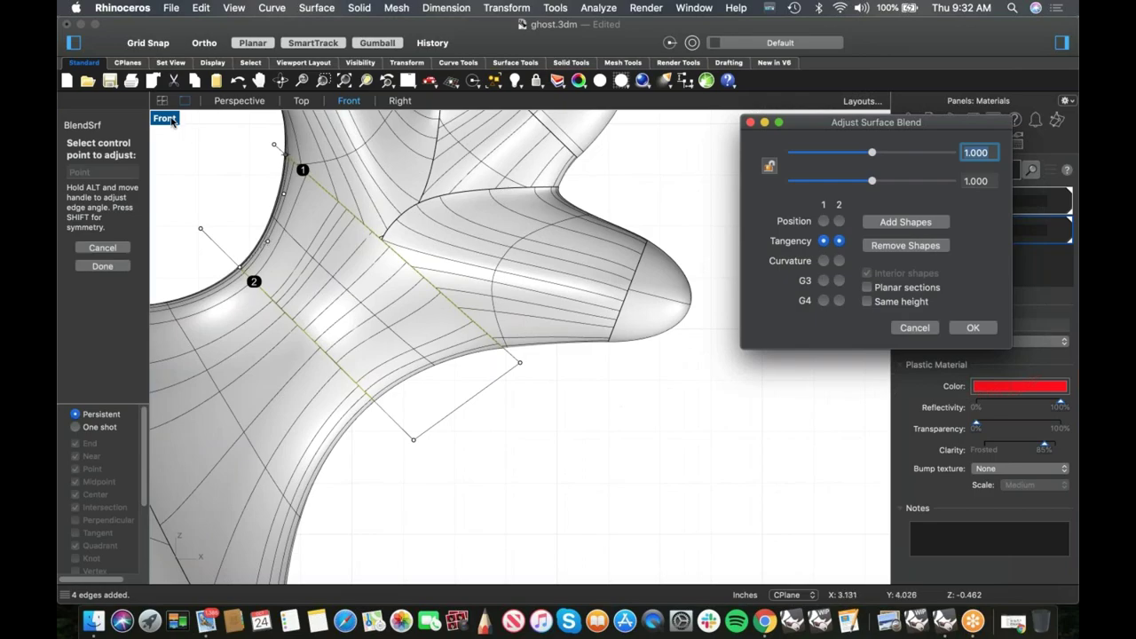
left_click(236, 101)
right_click_drag(609, 447, 565, 450)
scroll(616, 365, "up", 5)
right_click_drag(616, 365, 545, 429, "shift")
right_click_drag(431, 363, 275, 220)
scroll(266, 207, "up", 2)
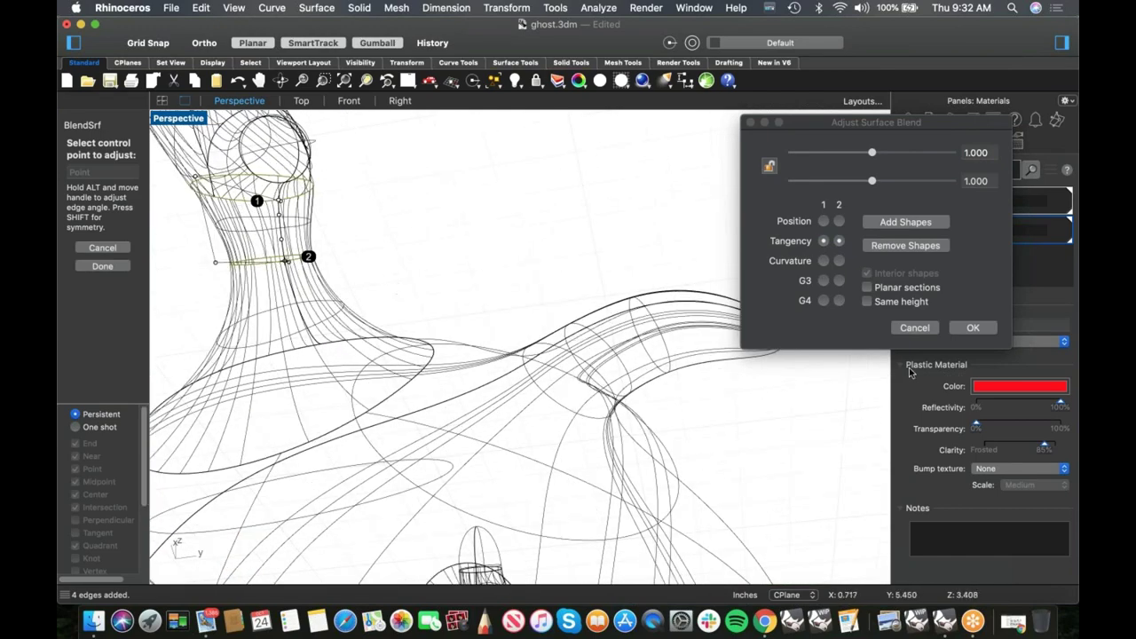
left_click(973, 328)
- Preview the new wrist transition in a temporary shaded display of the Perspective view
mouse_move(518, 294)
right_mouse_down()
mouse_move(553, 287)
mouse_move(482, 314)
mouse_move(453, 371)
mouse_move(452, 281)
mouse_move(488, 312)
mouse_move(449, 376)
mouse_move(431, 325)
mouse_move(612, 358)
mouse_move(619, 343)
mouse_move(572, 364)
right_mouse_up()
left_click(621, 81)
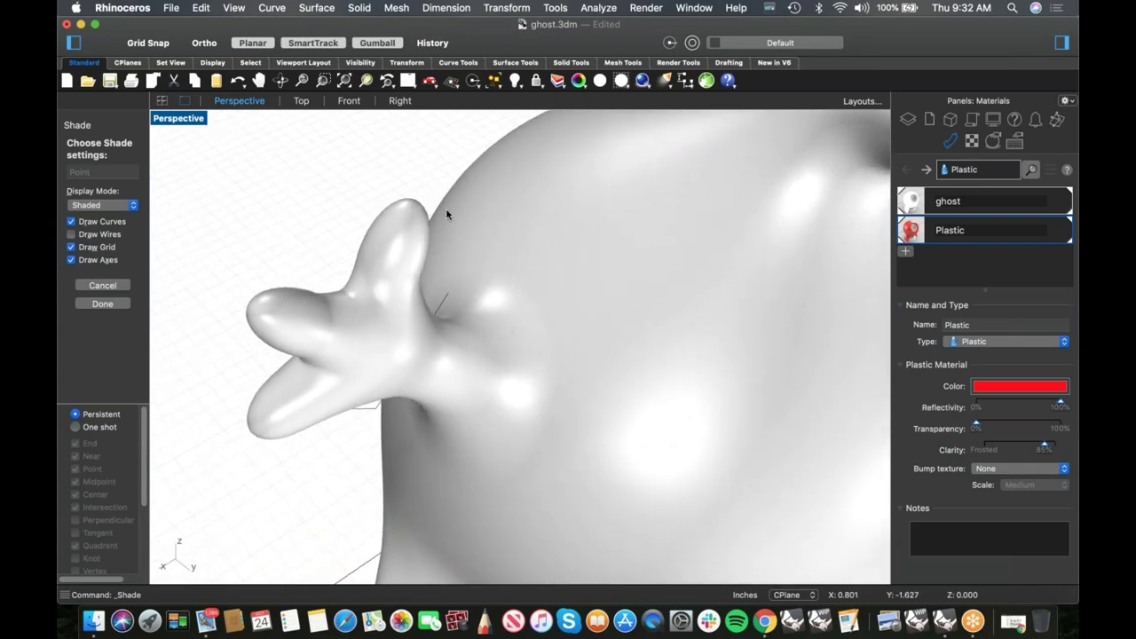
key("Escape")
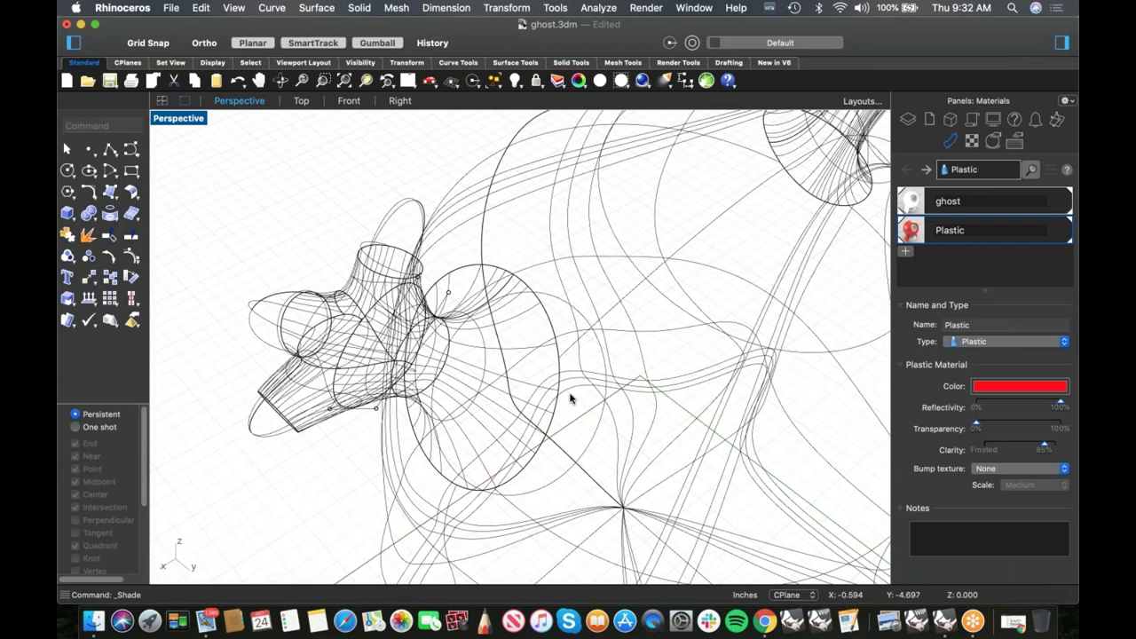
- Join the arm surface, the new wrist blend and the hand into one polysurface
left_click(523, 352)
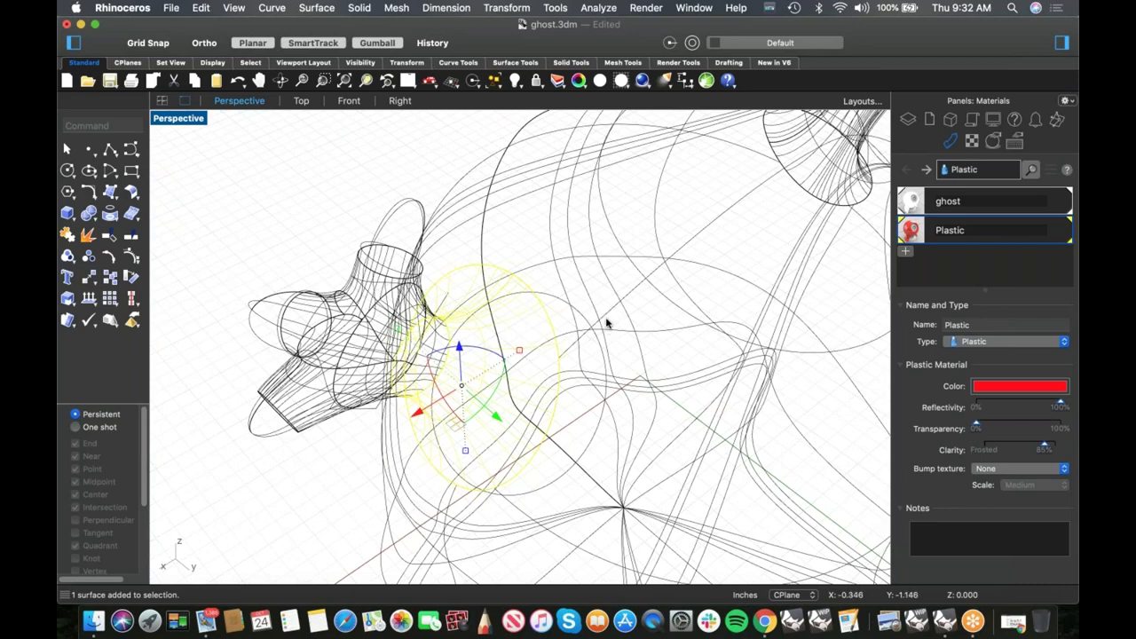
left_click(208, 188)
right_click_drag(480, 385, 476, 350)
left_click_drag(371, 374, 346, 407)
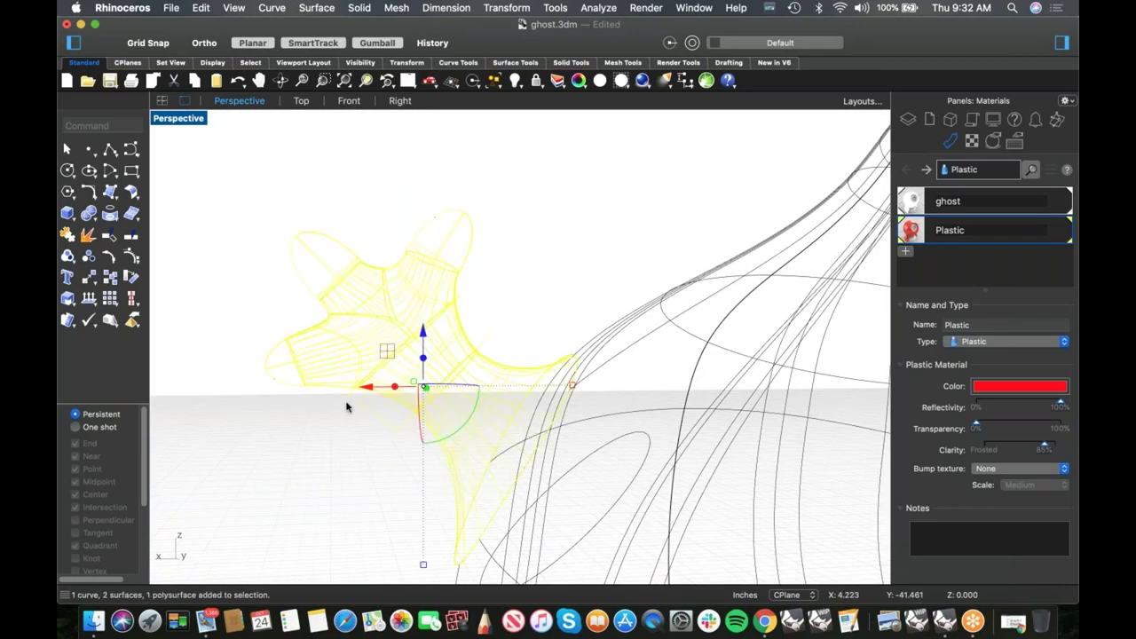
key("super+j")
left_click(651, 286)
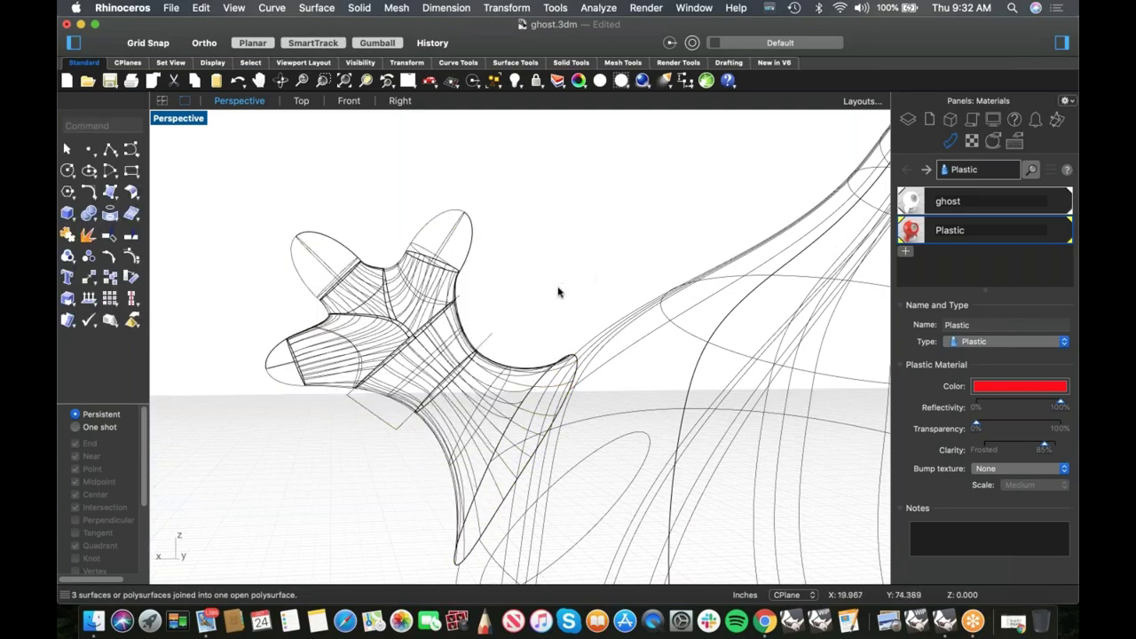
- Join the reworked arm and hand to the rest of the ghost in the Front view
scroll(559, 292, "down", 10)
right_click_drag(559, 292, 453, 300, "shift")
key("ctrl+super+f")
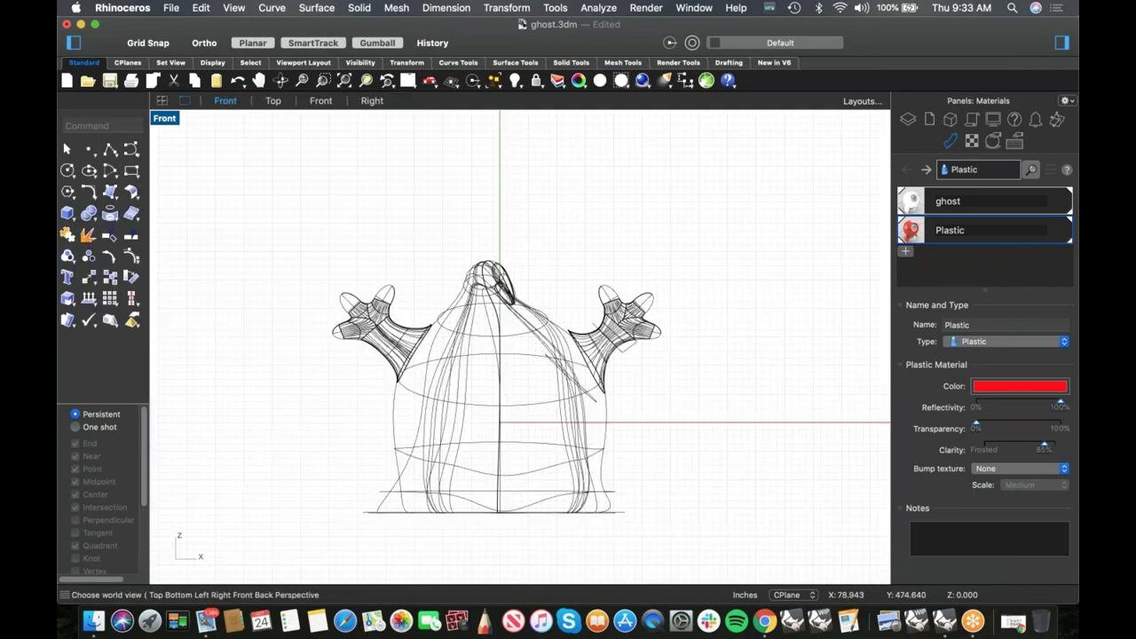
scroll(449, 345, "up", 3)
left_click(745, 301)
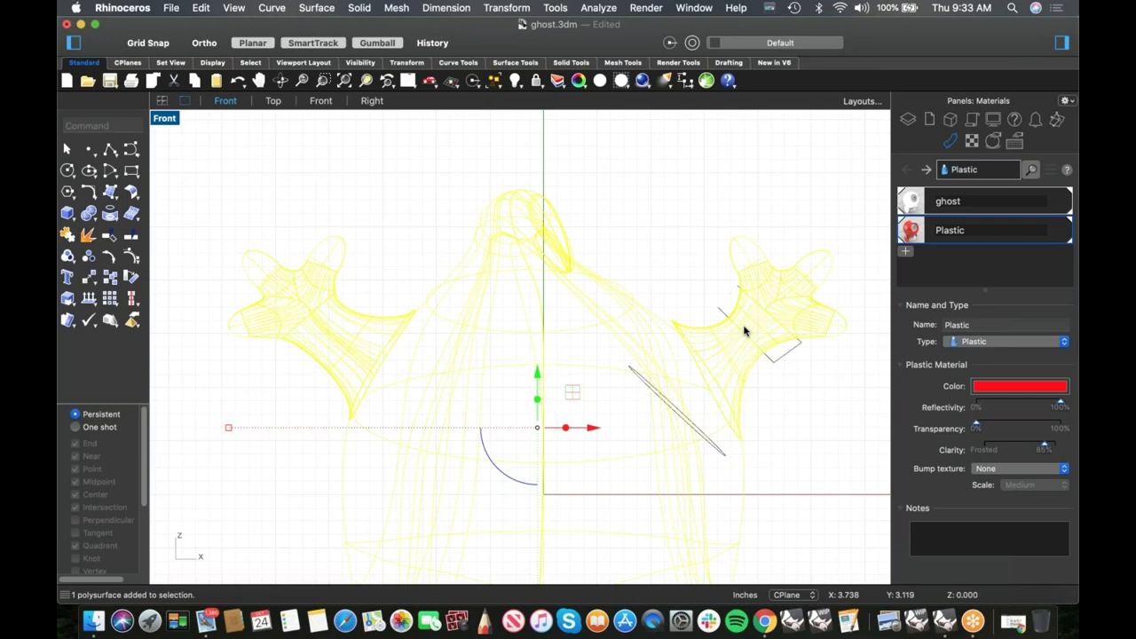
key("super+j")
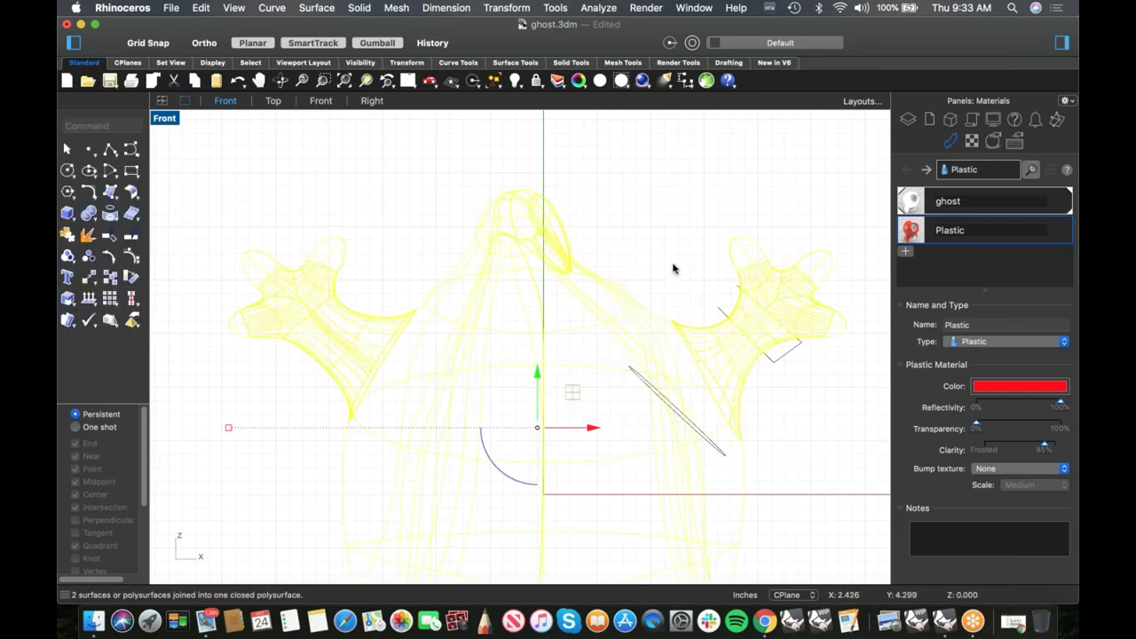
key("Escape")
- Set the Front view to Shaded display with the whole ghost in sight and save the file
scroll(568, 320, "down", 5)
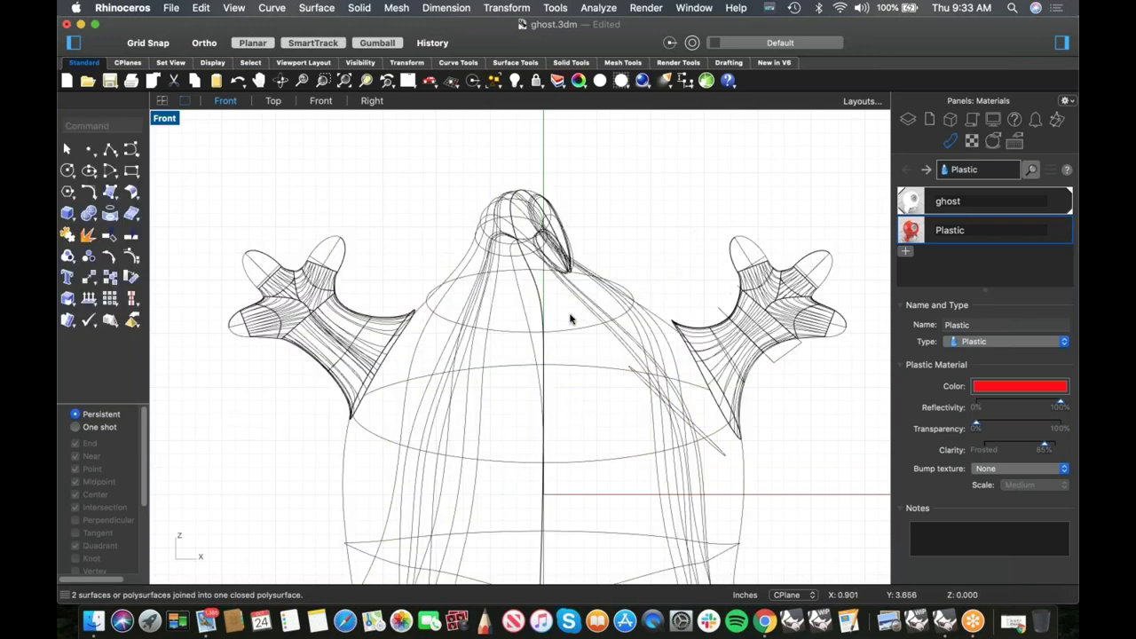
right_click_drag(556, 315, 547, 349)
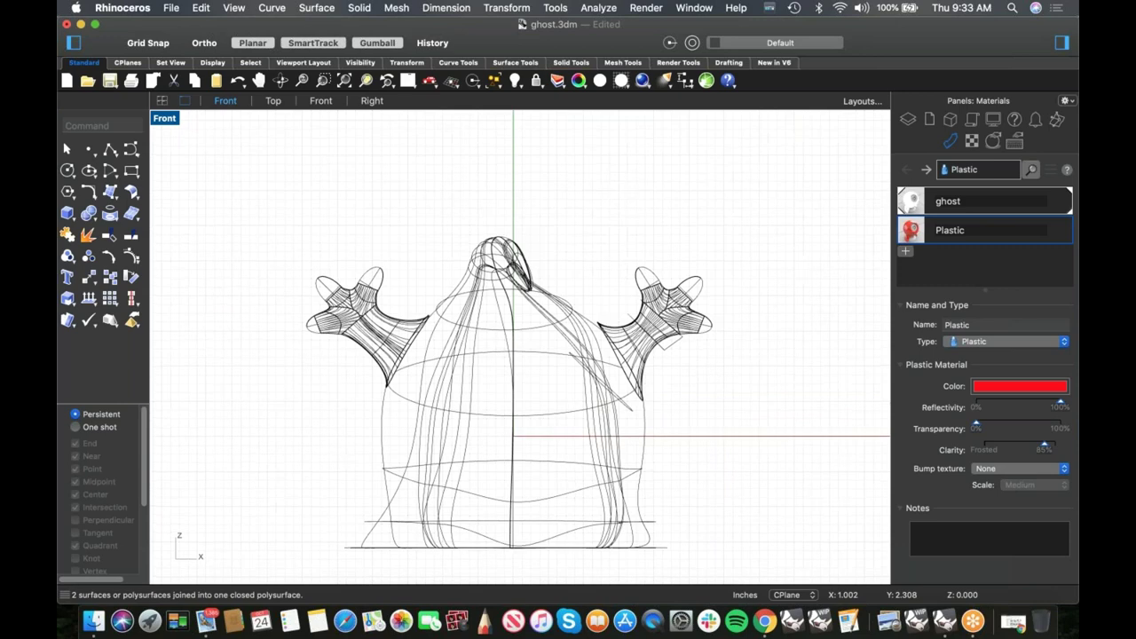
middle_click(213, 208)
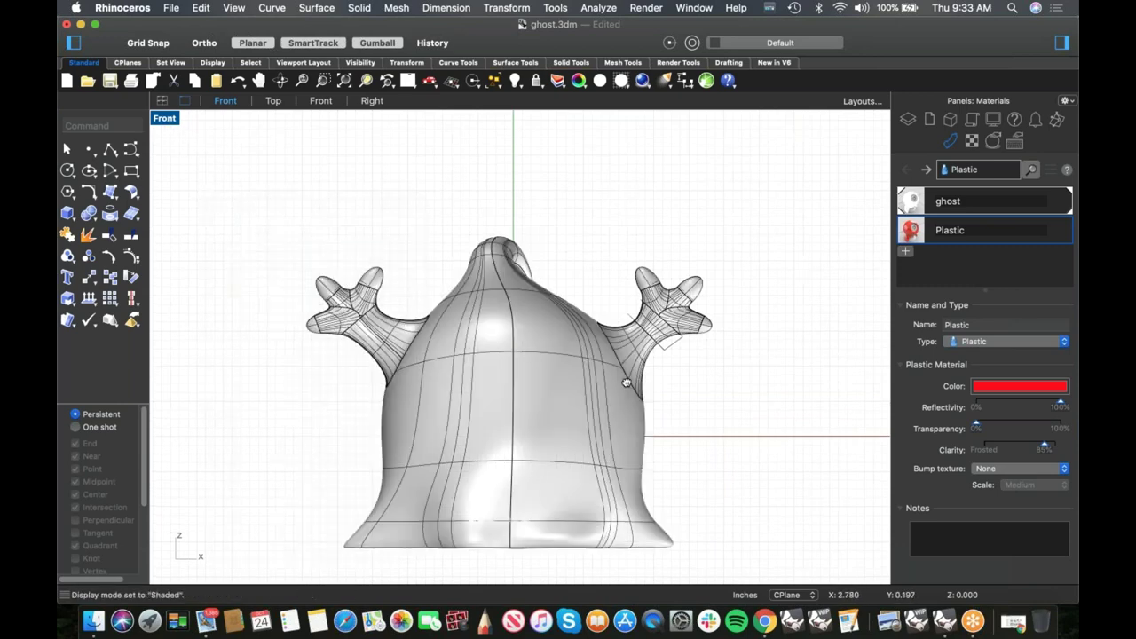
right_click_drag(611, 429, 625, 372)
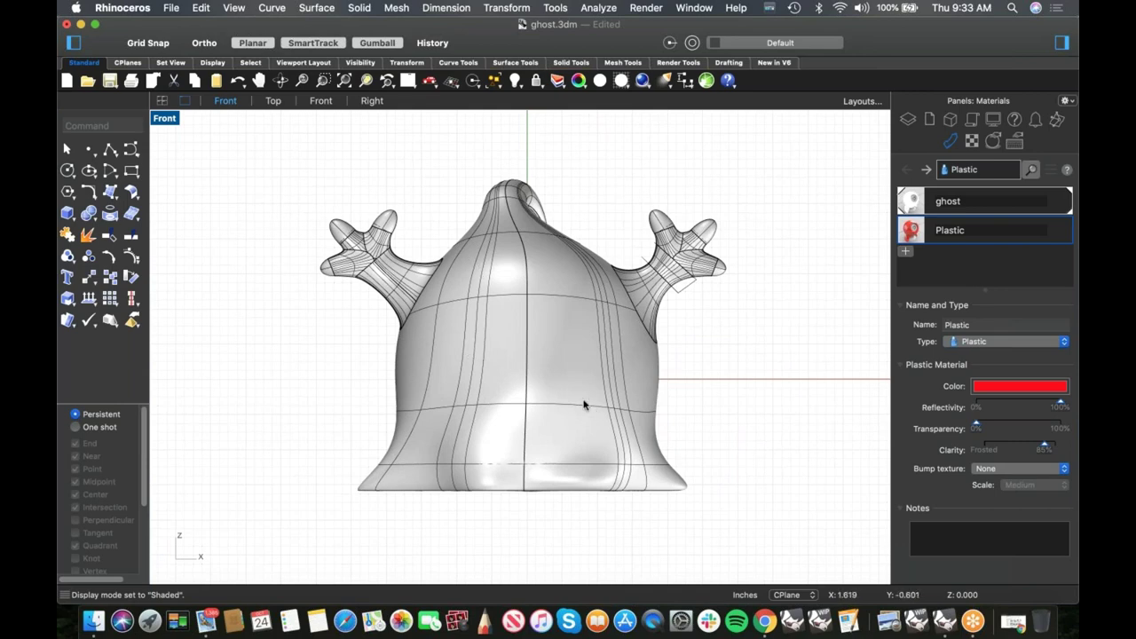
key("super+s")
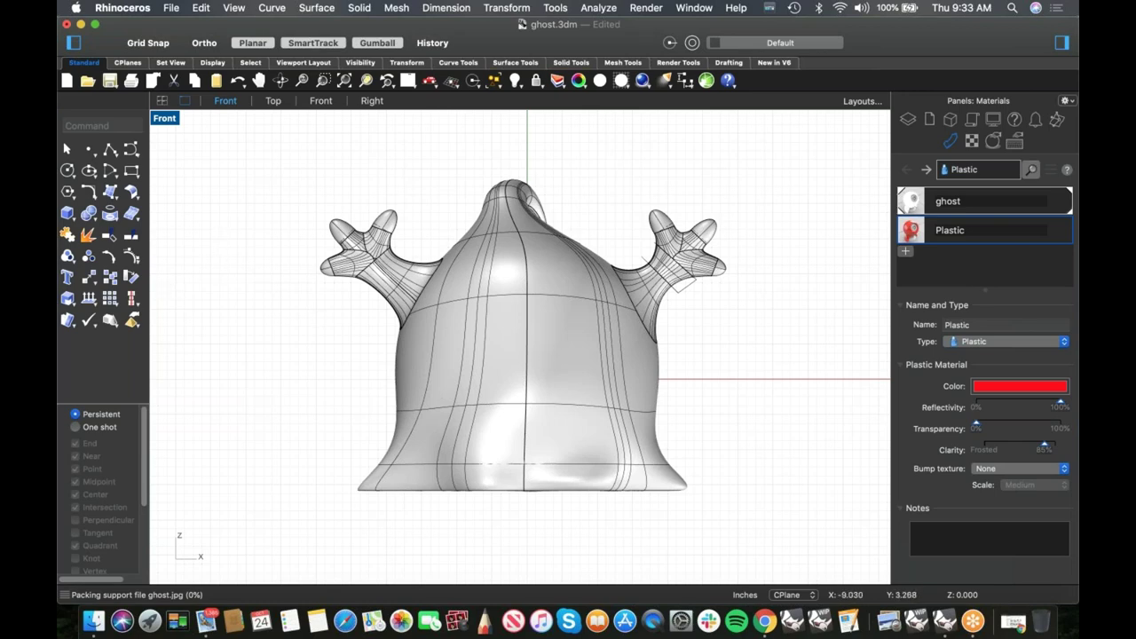
- Extract a copy of the ghost's main body surface and scale it down slightly to form an inner body
left_click(89, 236)
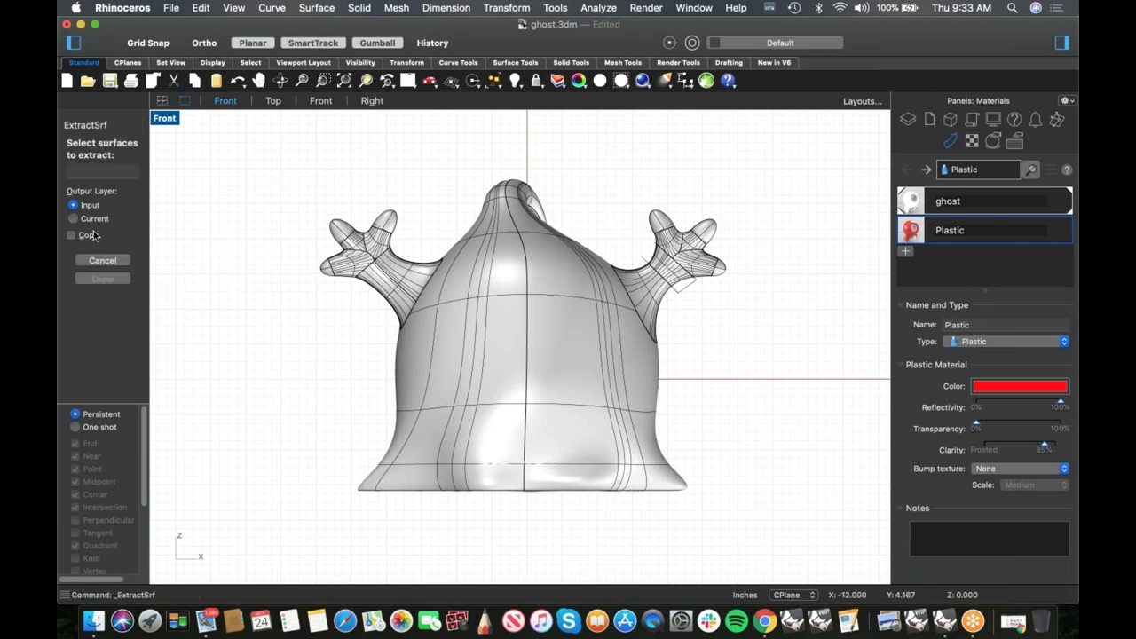
left_click(502, 325)
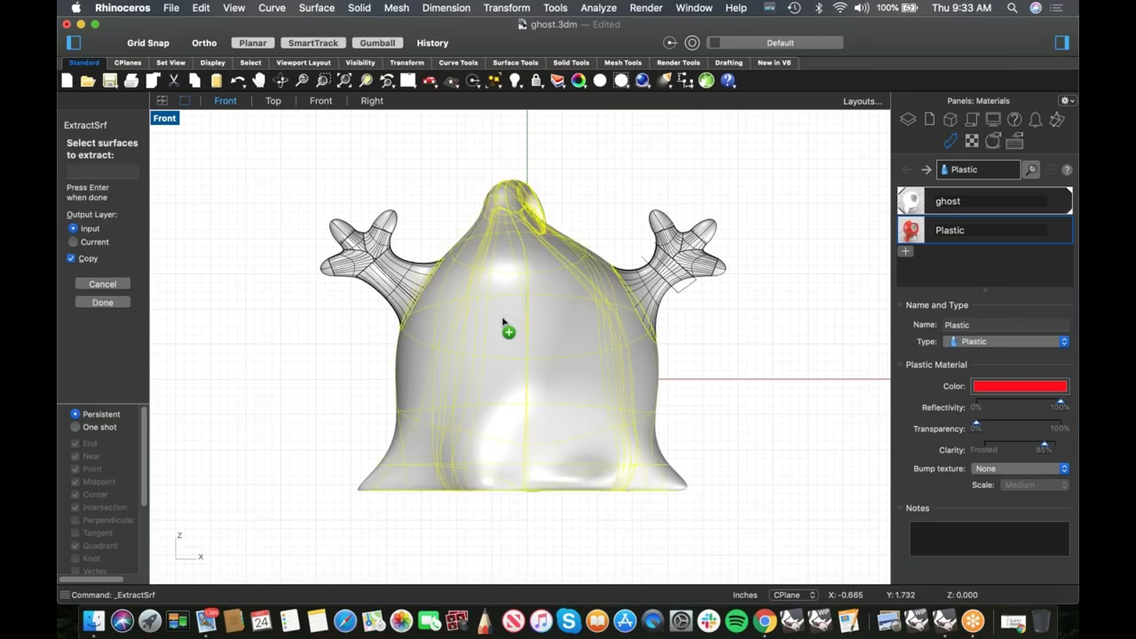
left_click(102, 302)
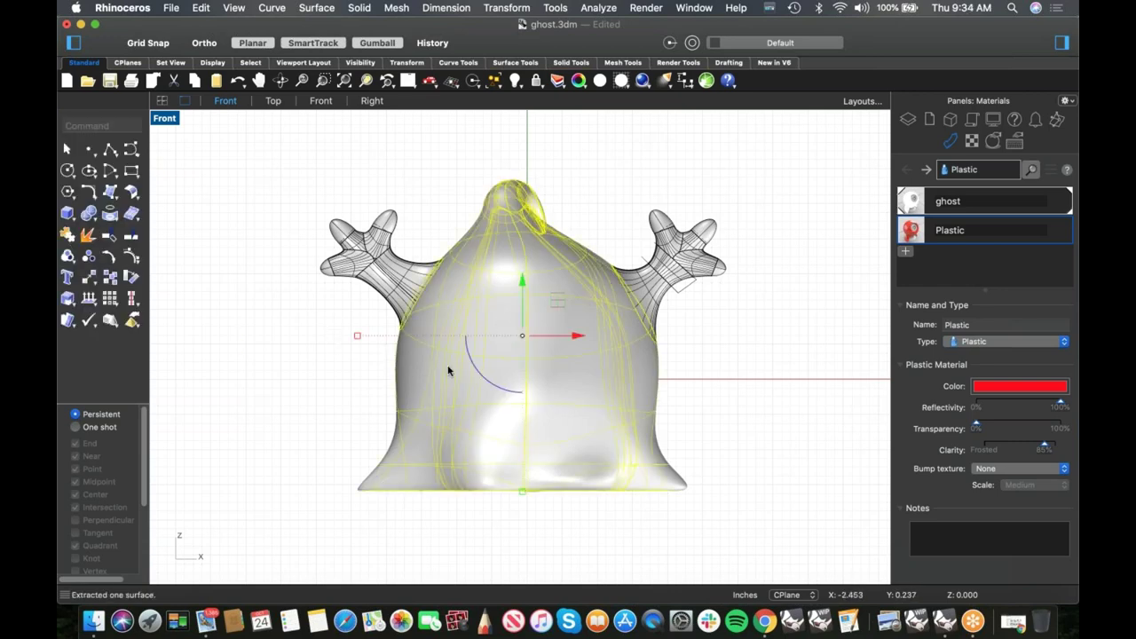
left_click_drag(357, 335, 375, 337, "shift")
scroll(449, 391, "up", 2)
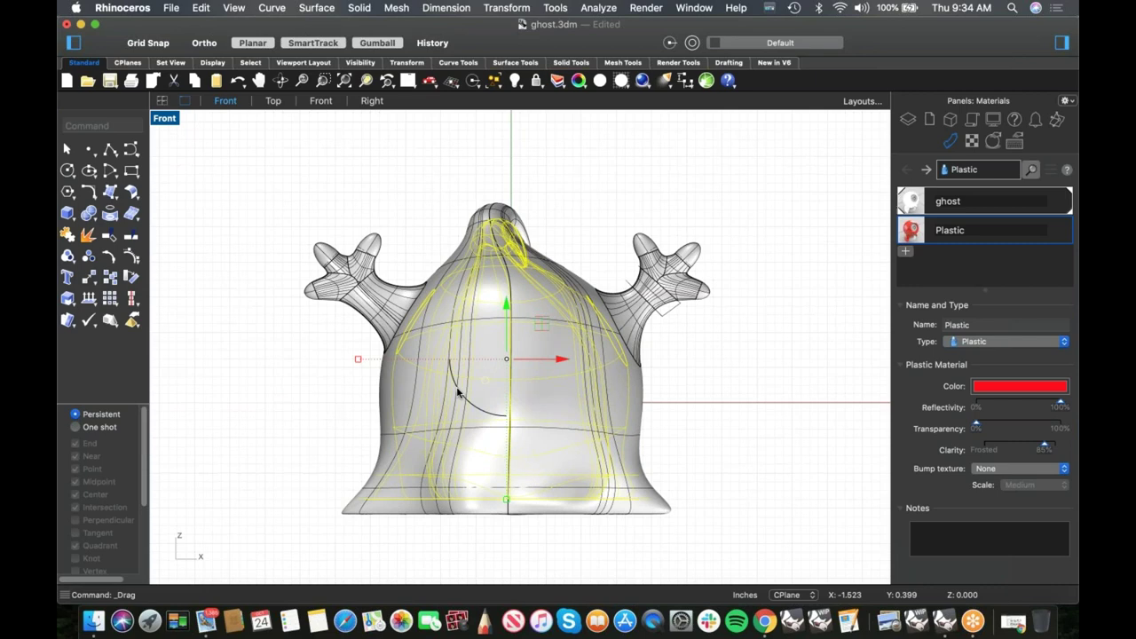
- Isolate the scaled inner body surface by hiding everything else
type("i")
key("Return")
right_click_drag(457, 386, 484, 355)
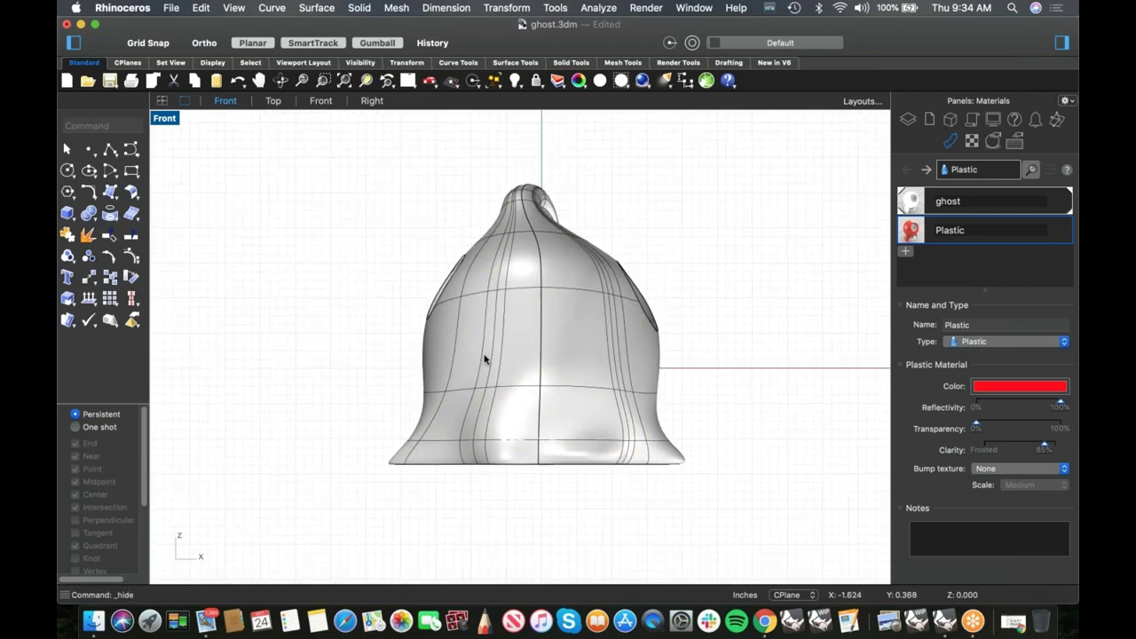
- Untrim both arm openings of the inner body in the Perspective view
key("super+F4")
scroll(571, 363, "up", 3)
middle_click(593, 359)
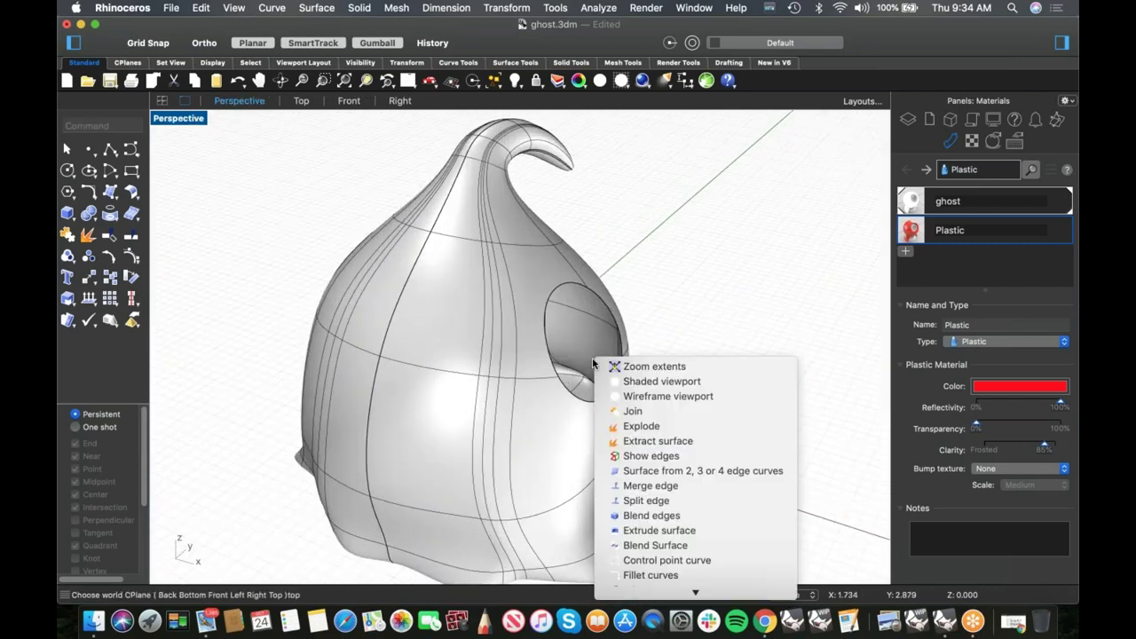
left_click(111, 238)
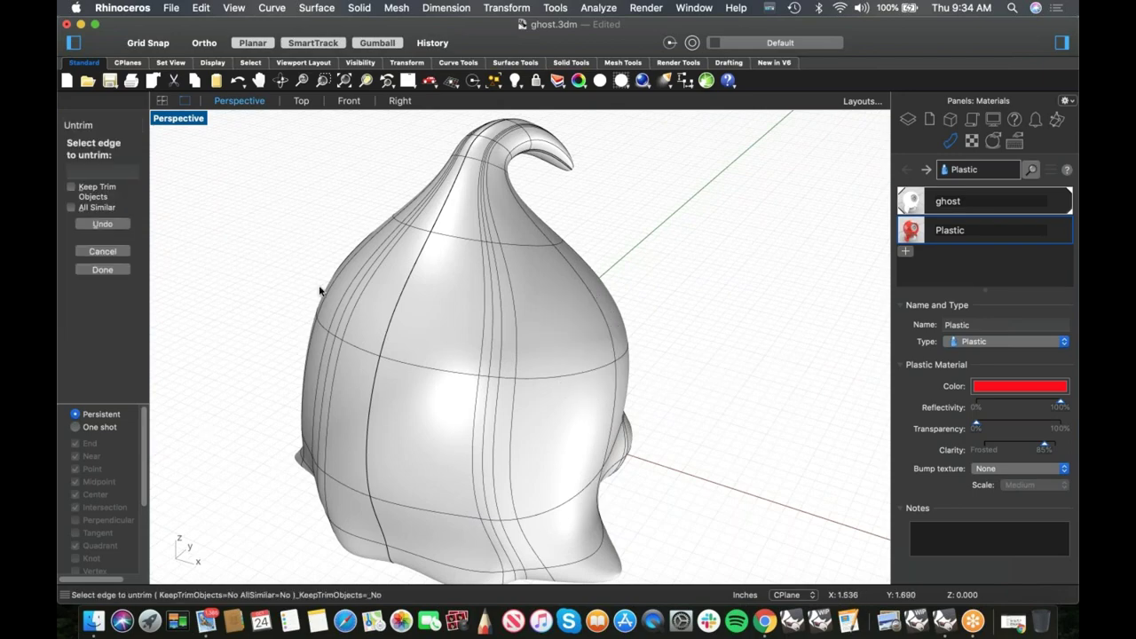
right_click_drag(404, 304, 533, 306)
right_click_drag(433, 376, 458, 355)
left_click(458, 394)
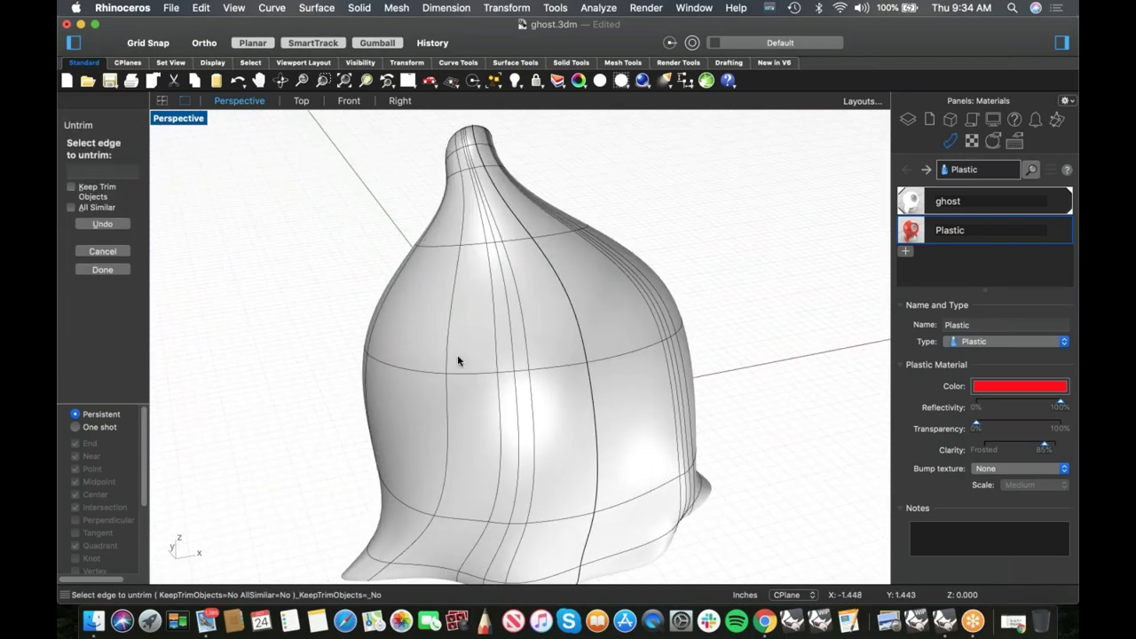
mouse_move(473, 238)
right_mouse_down()
mouse_move(531, 242)
mouse_move(556, 418)
mouse_move(397, 423)
mouse_move(489, 431)
mouse_move(500, 393)
mouse_move(474, 418)
mouse_move(451, 406)
mouse_move(502, 188)
mouse_move(468, 215)
mouse_move(482, 223)
right_mouse_up()
scroll(497, 248, "up", 5)
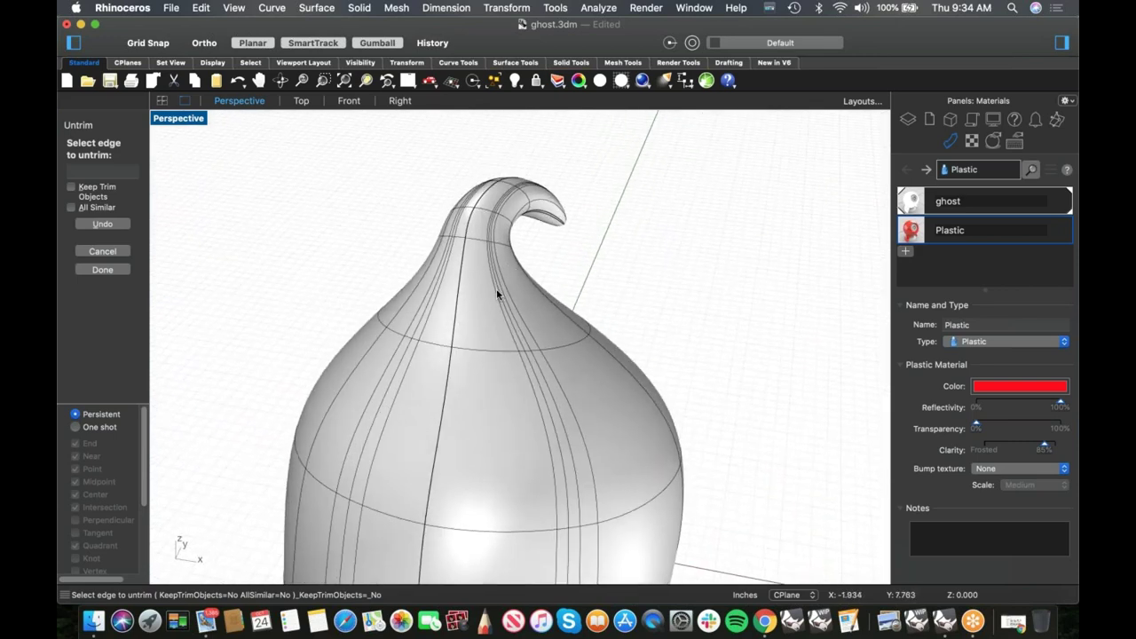
key("Escape")
- Turn on the control points of the inner body surface and orbit to view its curled tip from the side
left_click(493, 291)
right_click(496, 293)
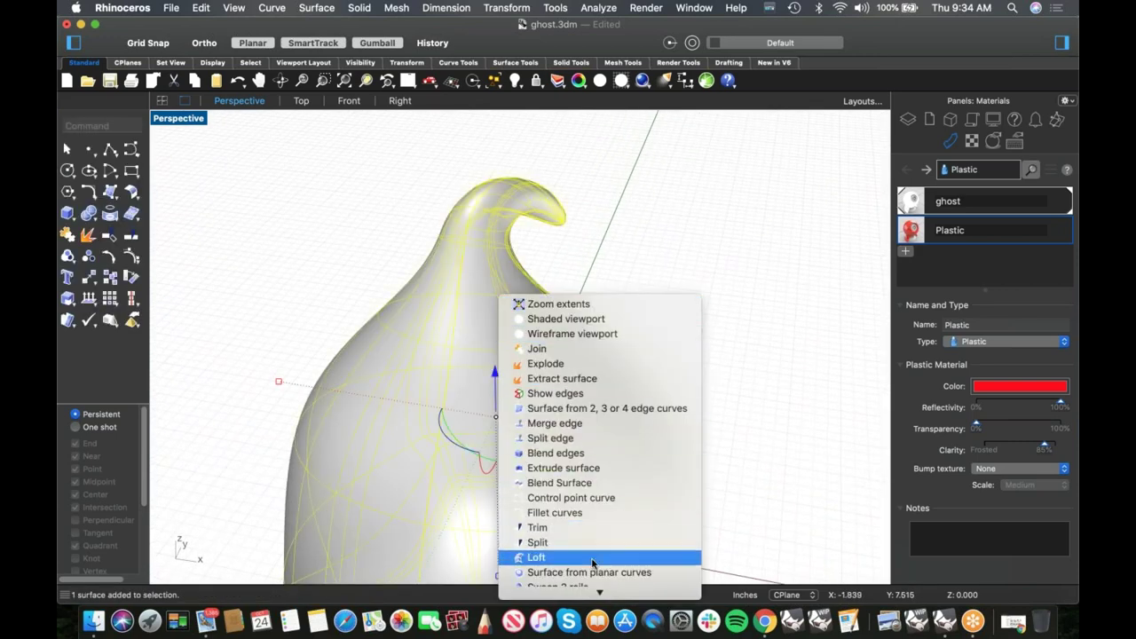
scroll(592, 562, "down", 3)
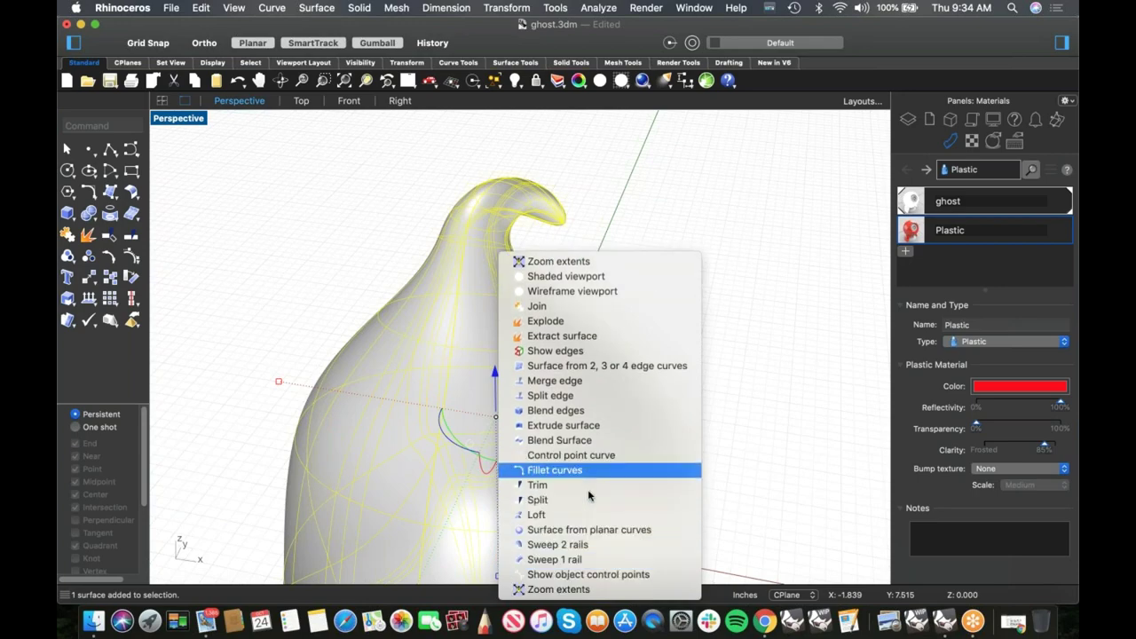
left_click(588, 574)
right_click(590, 356)
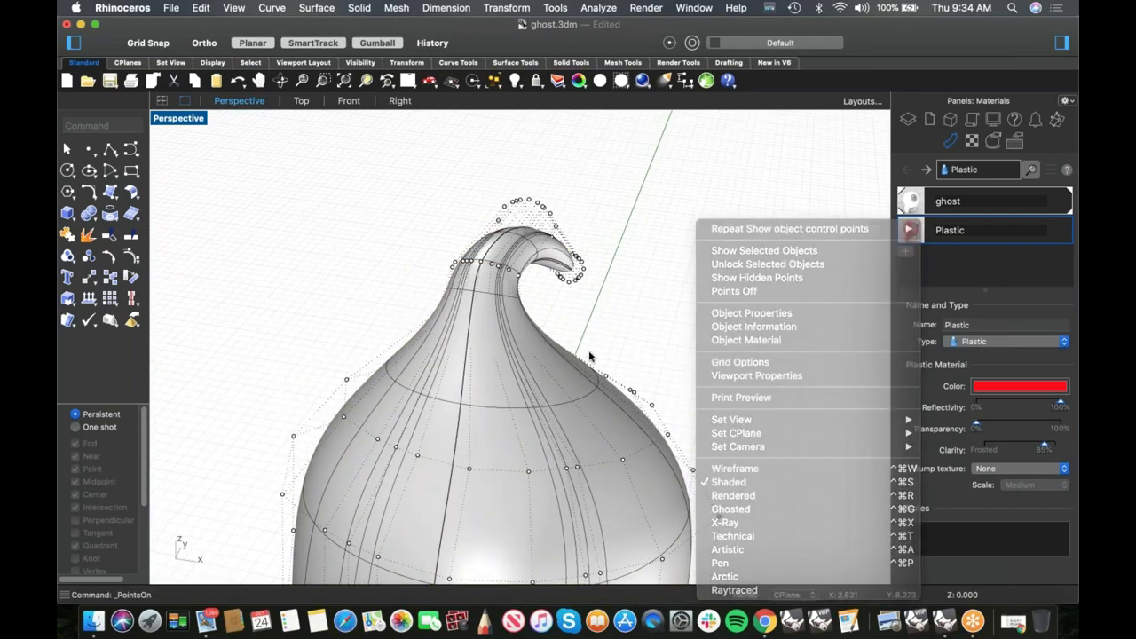
right_click_drag(594, 323, 555, 313)
- Delete the control points of the inner body's curled tip, leaving the top cut off below the curl
left_click_drag(568, 332, 657, 266)
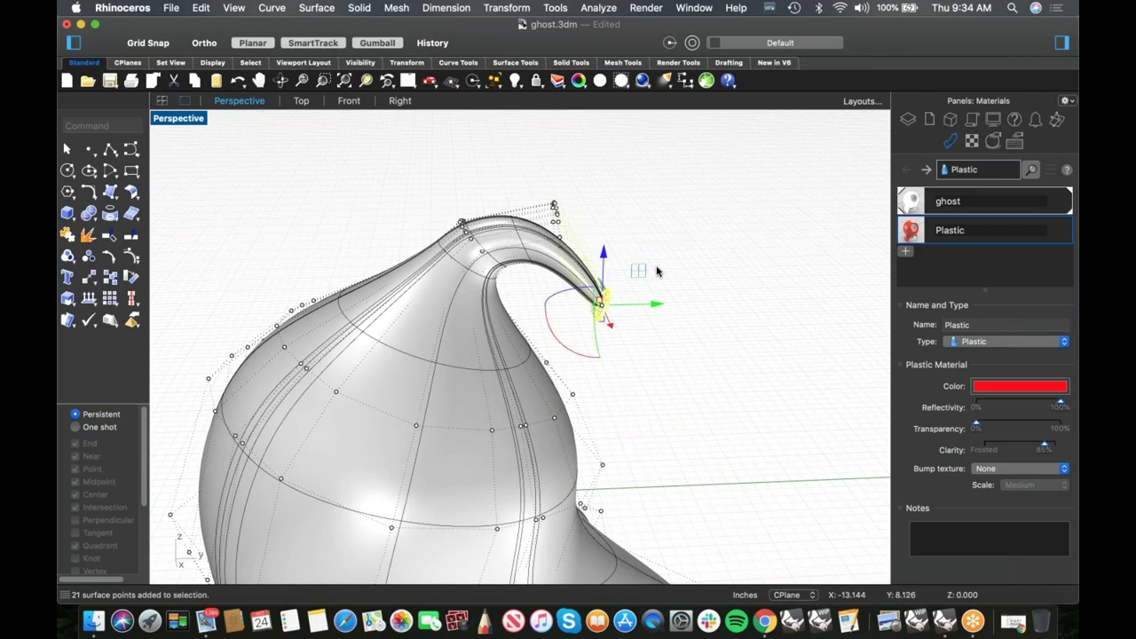
key("super+z")
left_click_drag(530, 181, 626, 297)
key("Delete")
left_click_drag(443, 196, 563, 282)
key("Delete")
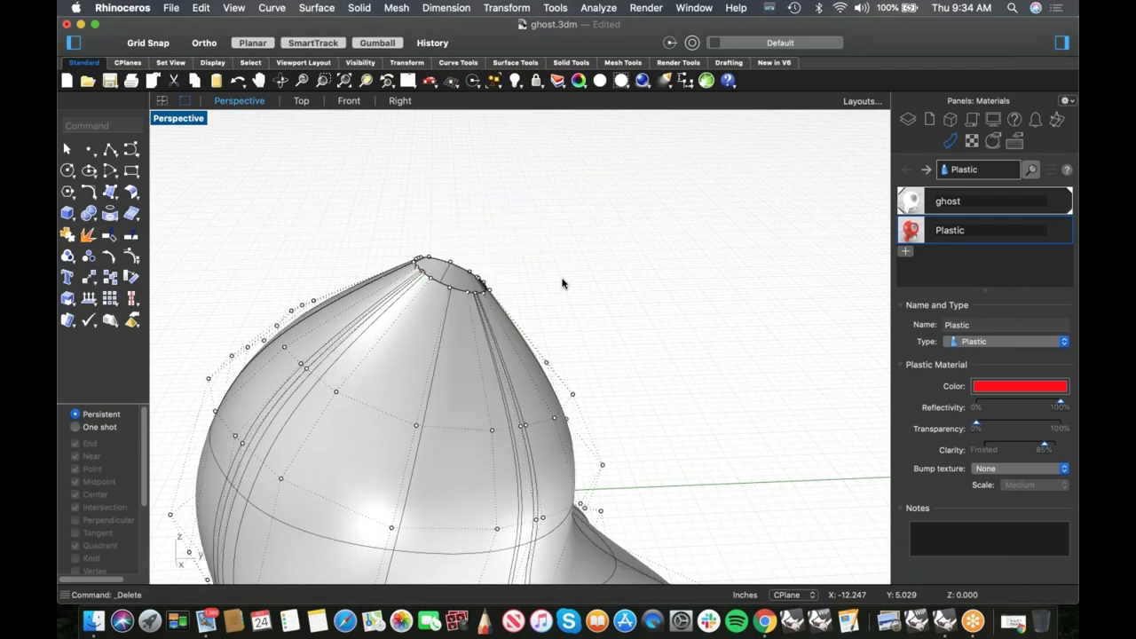
right_click_drag(555, 295, 516, 309)
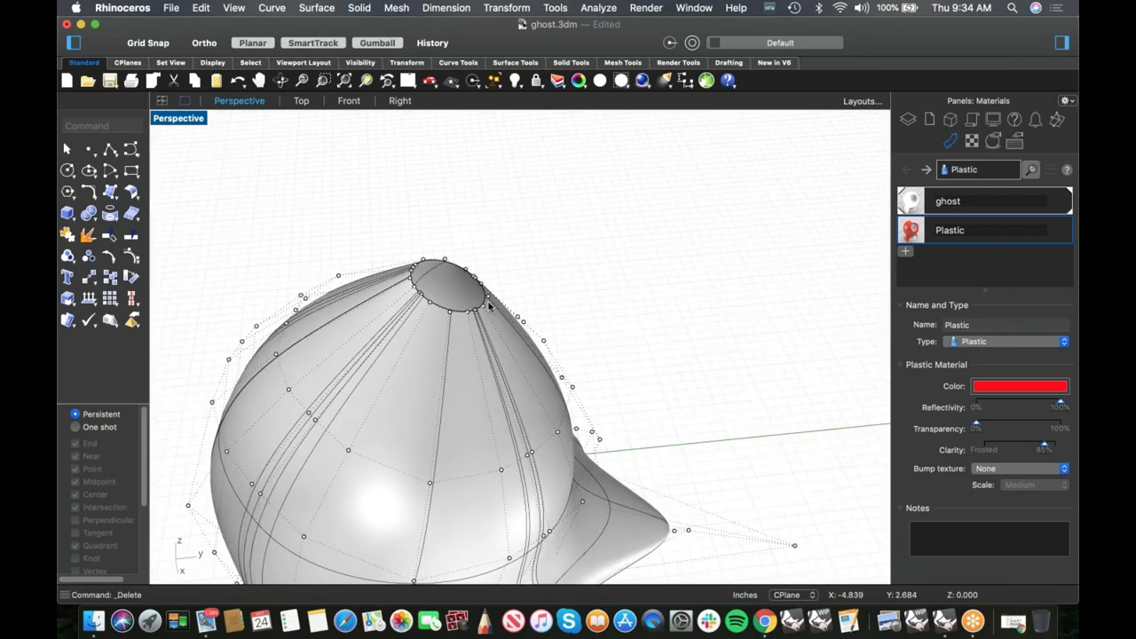
right_click_drag(496, 249, 529, 311)
- Show all hidden objects and set the Perspective view to Wireframe display
key("super+alt+h")
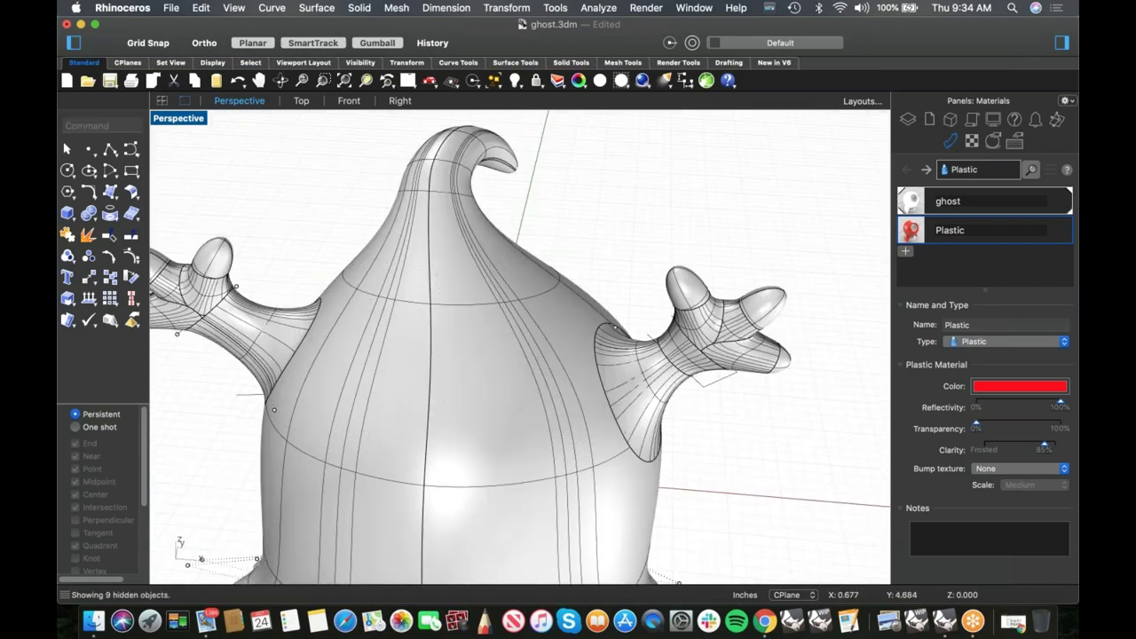
scroll(514, 341, "down", 3)
right_click_drag(559, 444, 521, 261, "shift")
middle_click(471, 300)
left_click(511, 329)
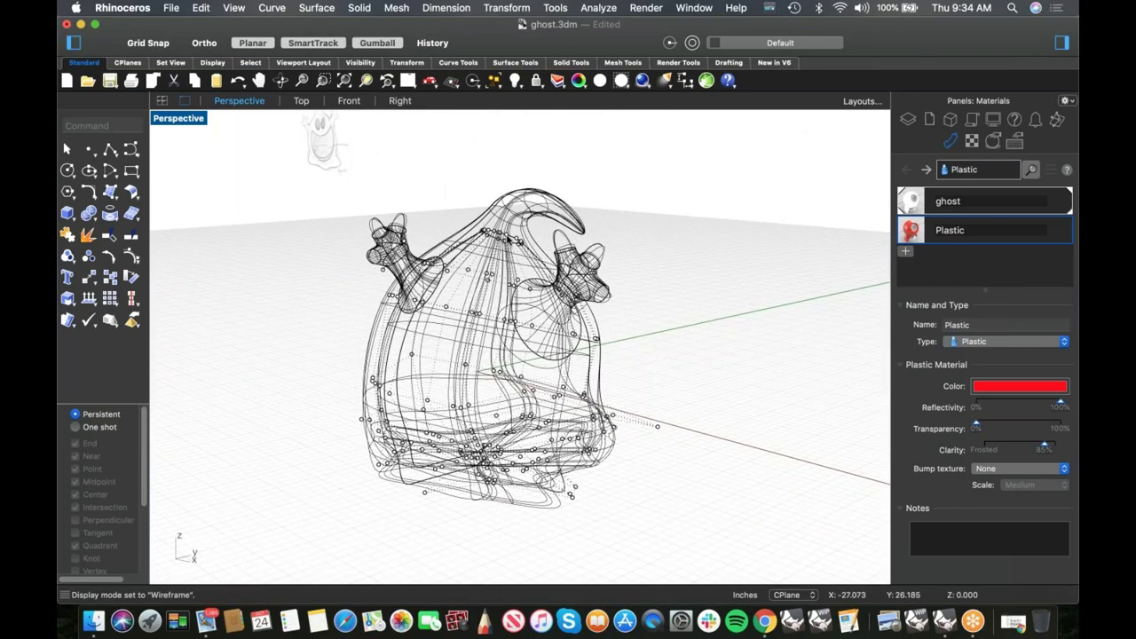
- Try to cap the open top of the inner body
scroll(521, 262, "up", 5)
left_click(527, 251)
type("cap")
key("Return")
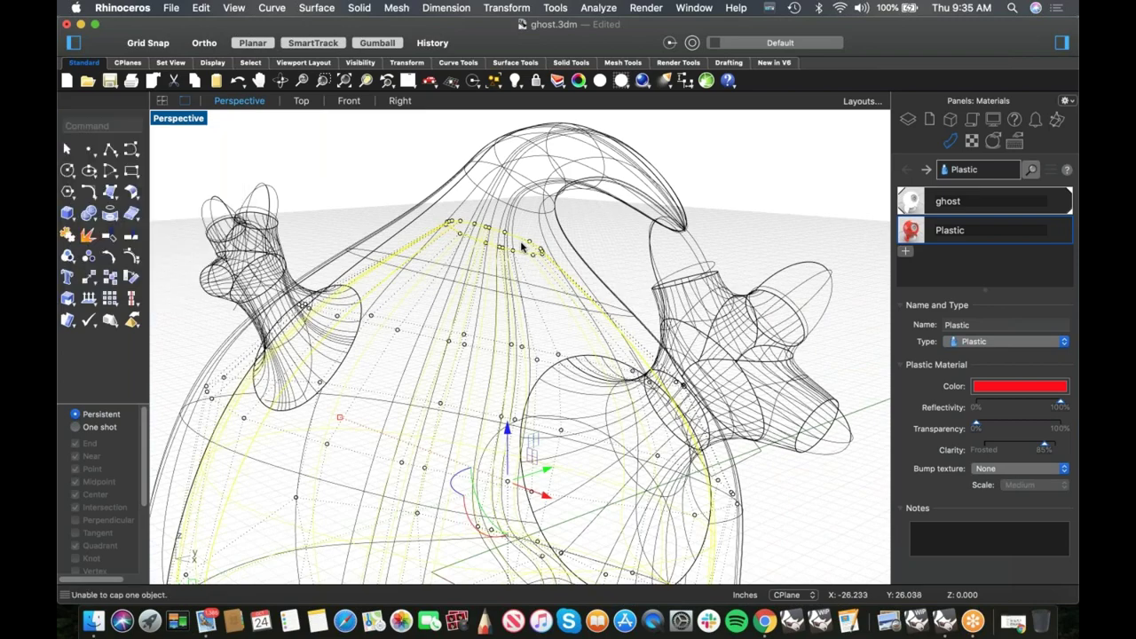
- Select the ring of control points around the inner body's top opening in the Right view
right_click_drag(541, 264, 507, 285)
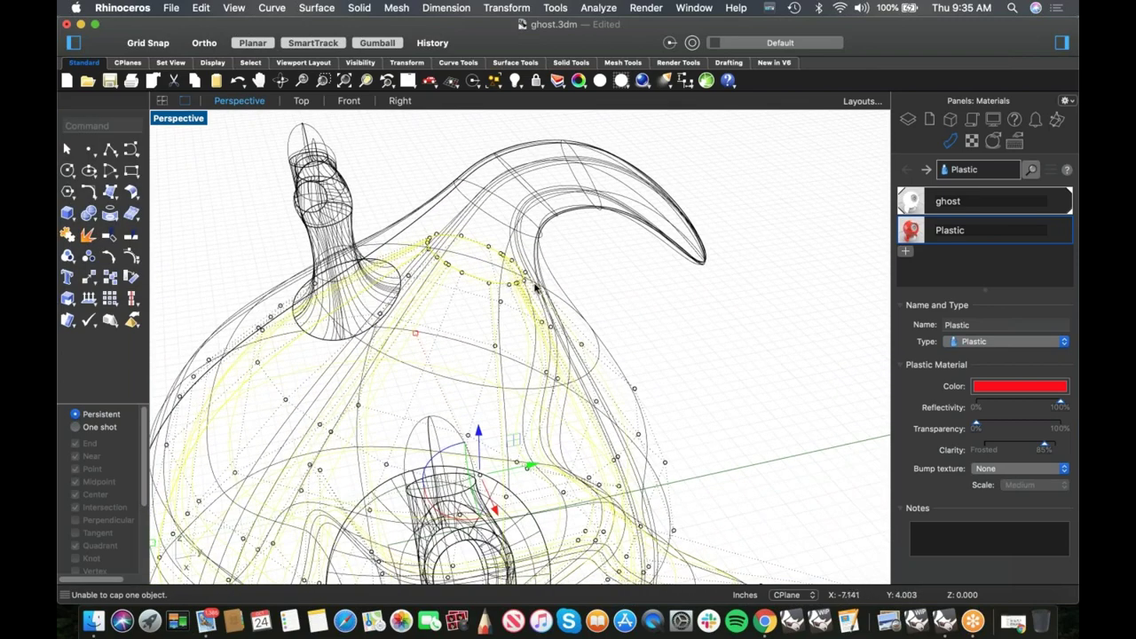
key("ctrl+F2")
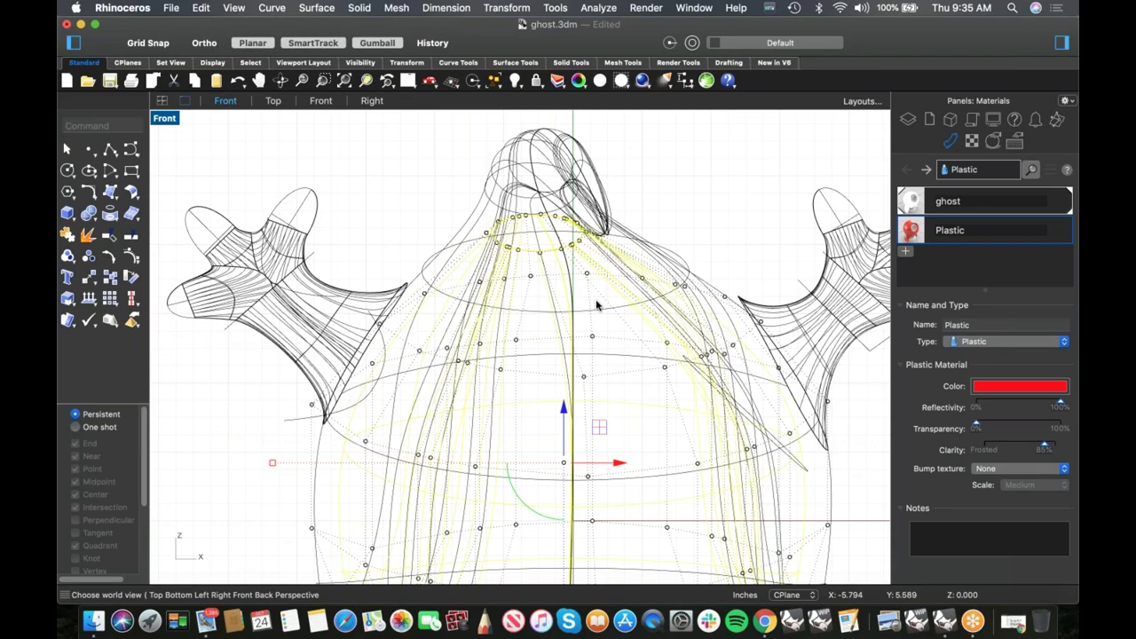
key("ctrl+F3")
right_click_drag(595, 305, 622, 340)
scroll(574, 305, "up", 6)
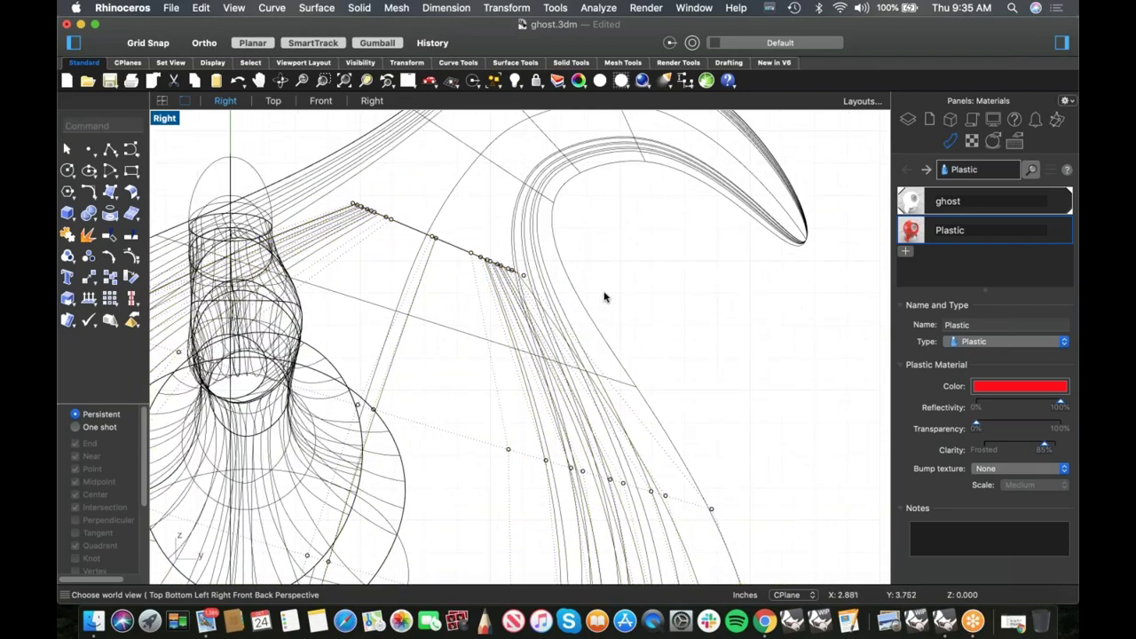
right_click_drag(604, 298, 701, 317)
left_click_drag(392, 160, 679, 338)
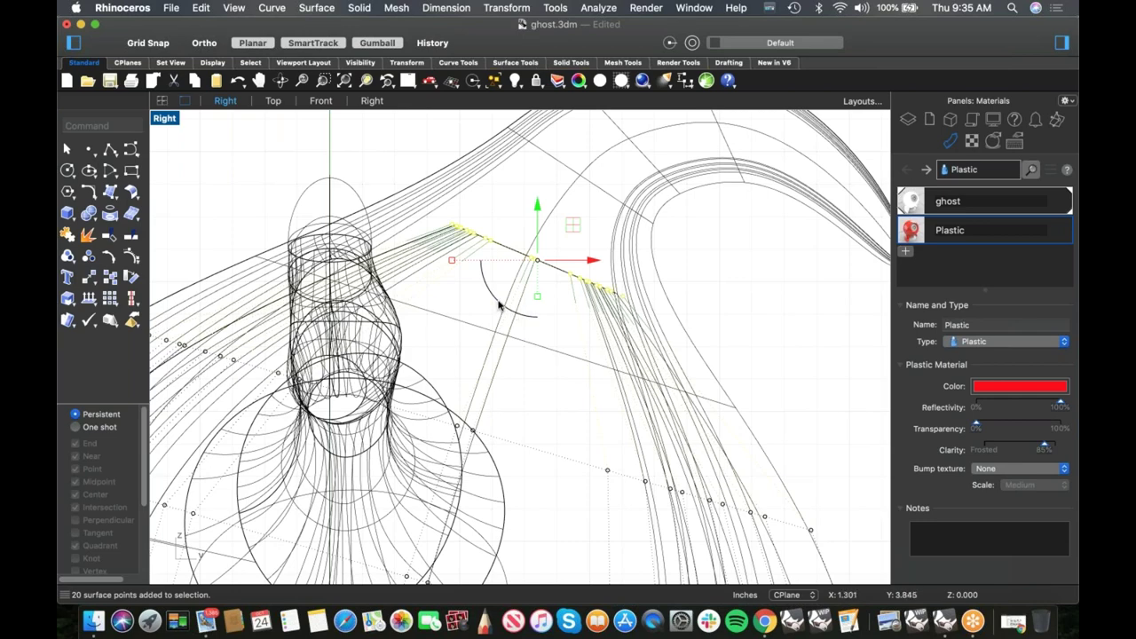
- Align the gumball with the slanted top opening and flatten its control points with a Y scale factor of 0
right_click_drag(496, 301, 487, 295)
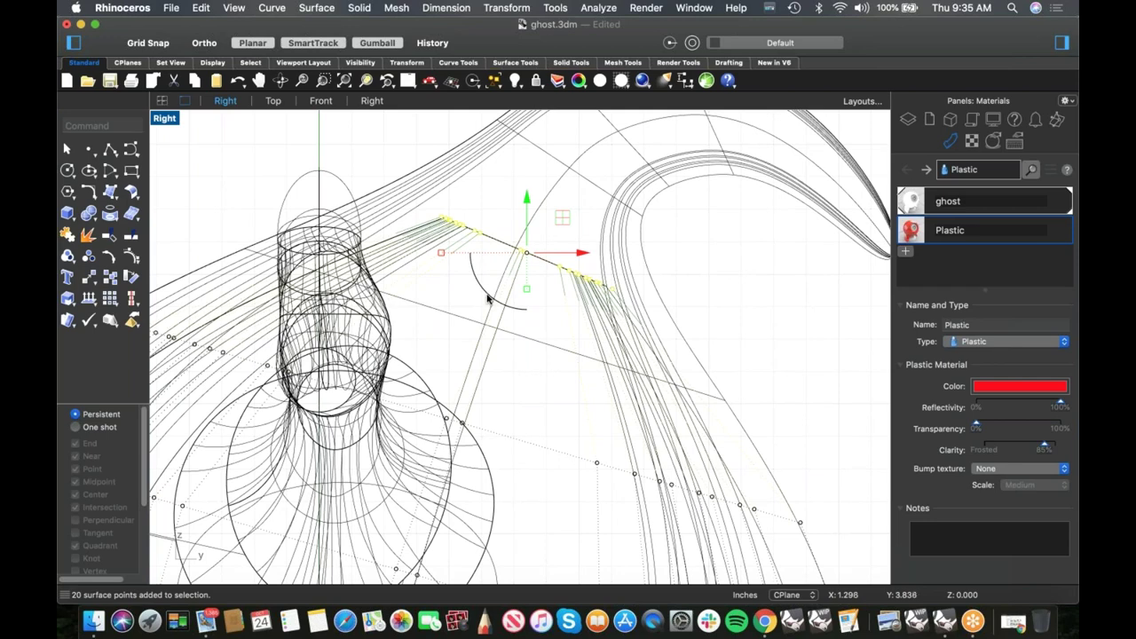
mouse_move(489, 300)
left_mouse_down("super")
mouse_move(471, 279)
mouse_move(503, 304)
left_mouse_up("super")
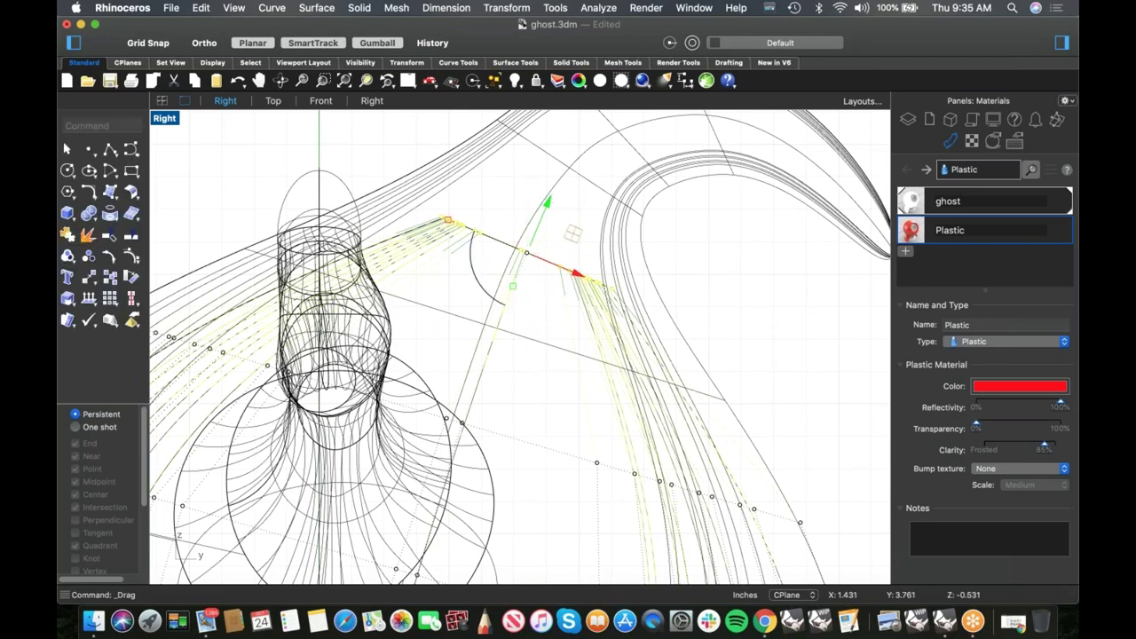
left_click(513, 286)
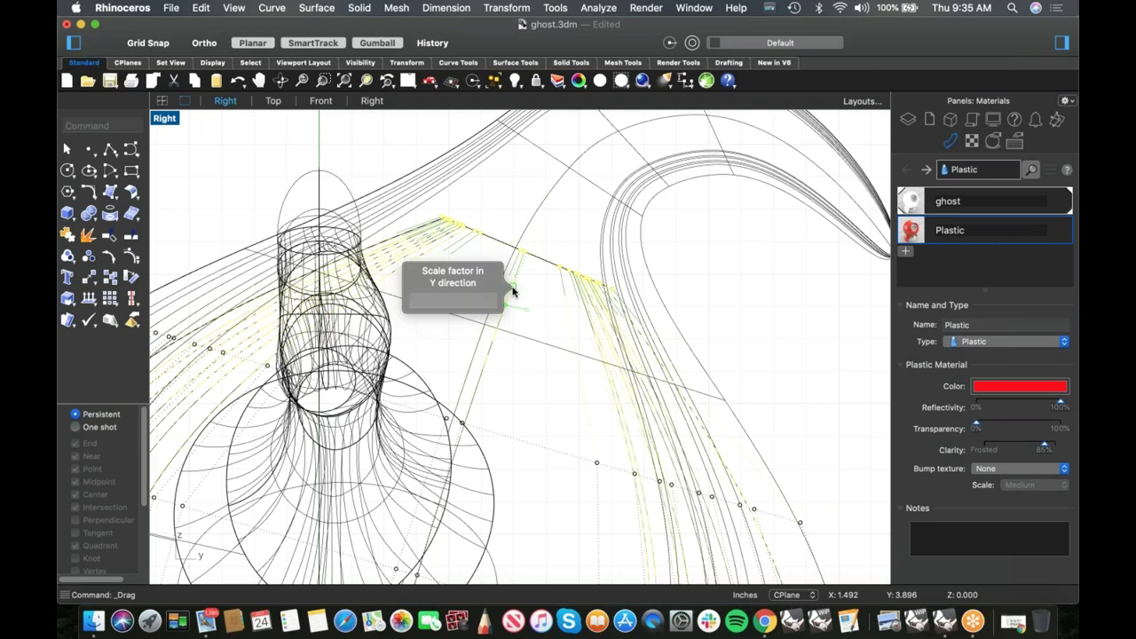
type("0")
key("Return")
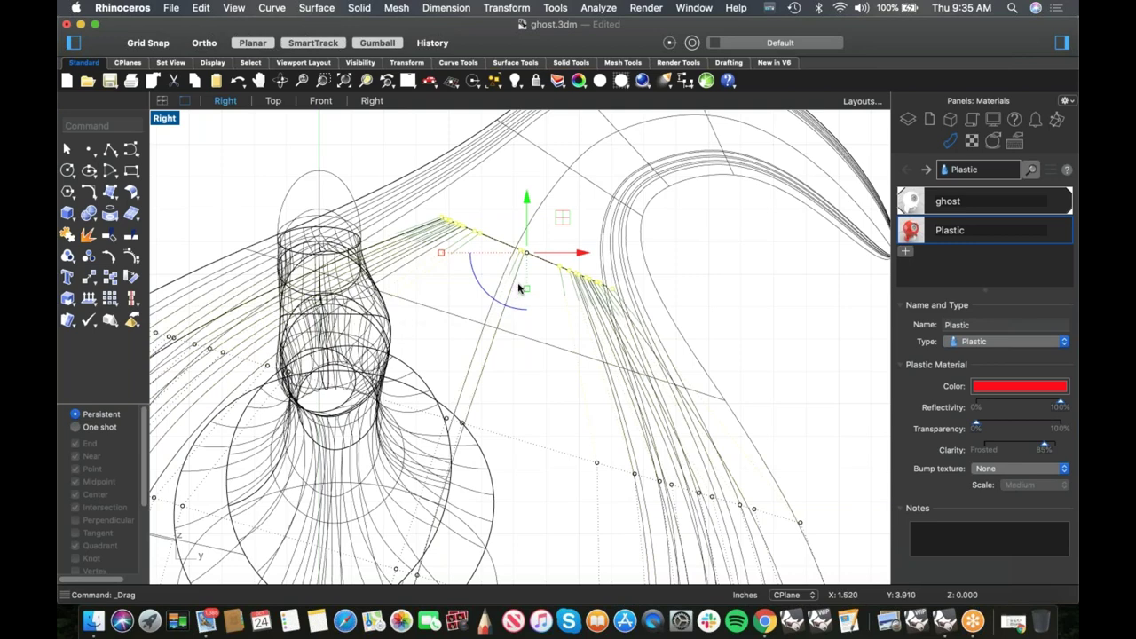
- Turn off the control points and cap the flattened top opening of the inner body
left_click(550, 312)
type("`")
left_click(592, 324)
type("cap")
key("Return")
scroll(591, 324, "down", 10)
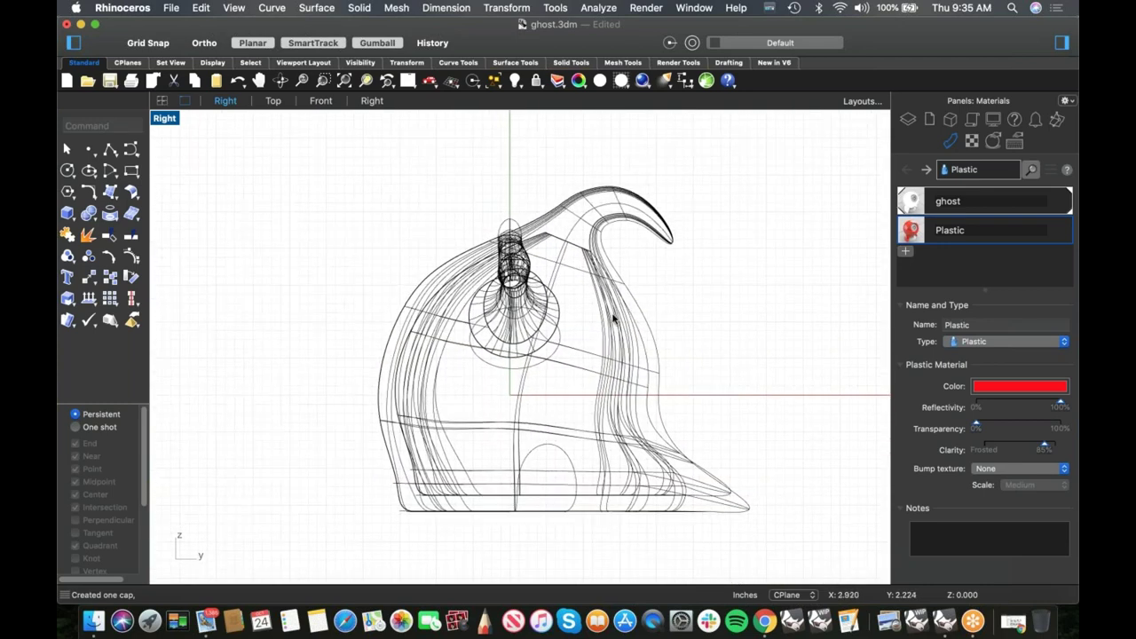
- Tilt the capped inner body's gumball to match the top's slant and relocate its origin
left_click(579, 348)
scroll(575, 397, "down", 1)
scroll(575, 397, "up", 1)
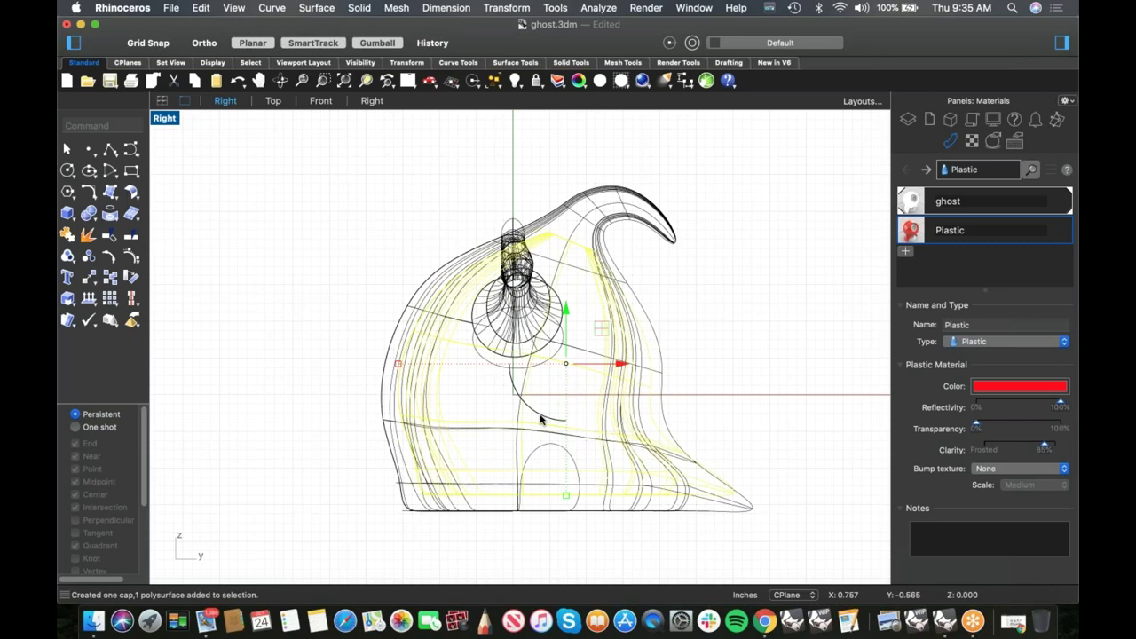
mouse_move(545, 418)
left_mouse_down("super")
mouse_move(506, 386)
mouse_move(624, 364)
mouse_move(617, 379)
mouse_move(479, 386)
mouse_move(563, 411)
mouse_move(555, 419)
left_mouse_up("super")
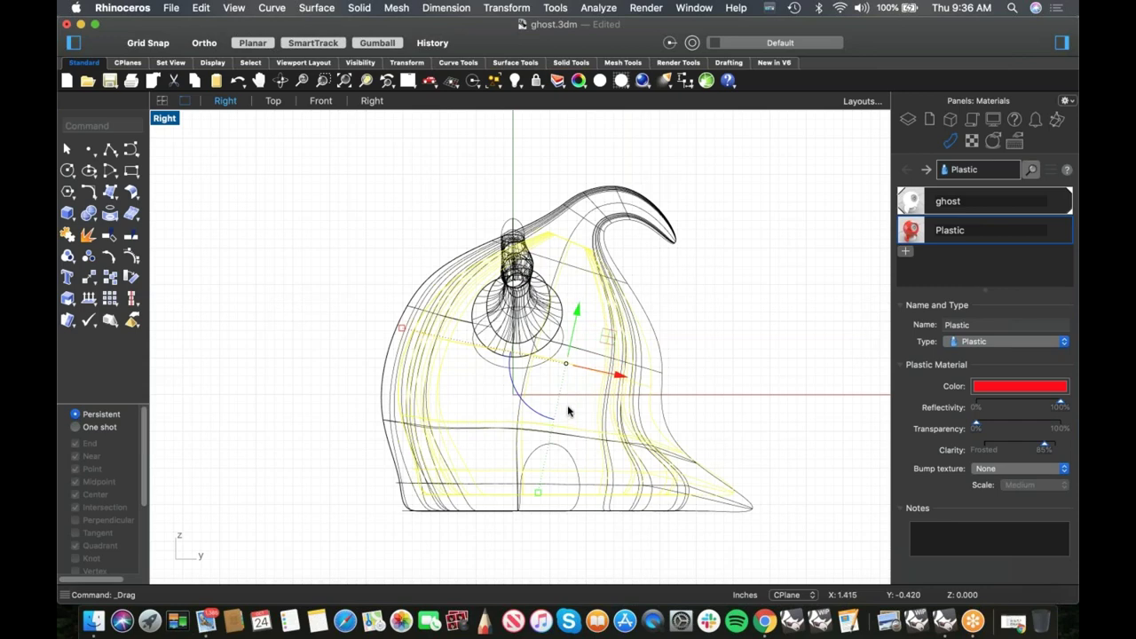
left_click_drag(545, 370, 611, 319, "super")
left_click_drag(566, 366, 580, 342, "super")
left_click_drag(612, 309, 537, 355, "super")
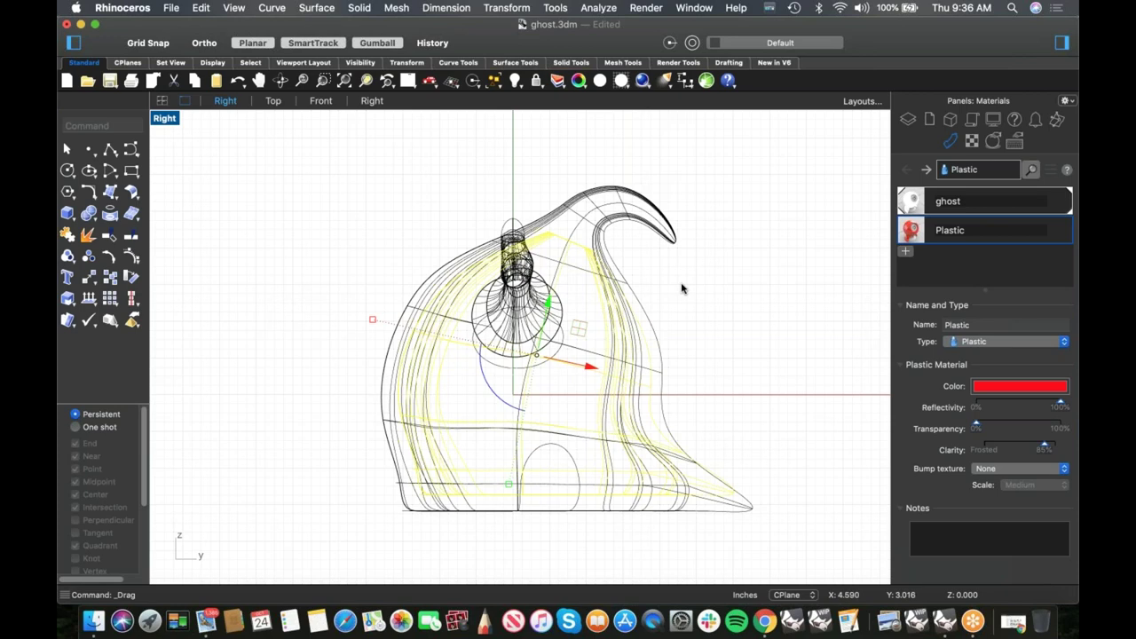
left_click(688, 382)
- Try to turn on control points for the capped inner body
scroll(699, 479, "up", 6)
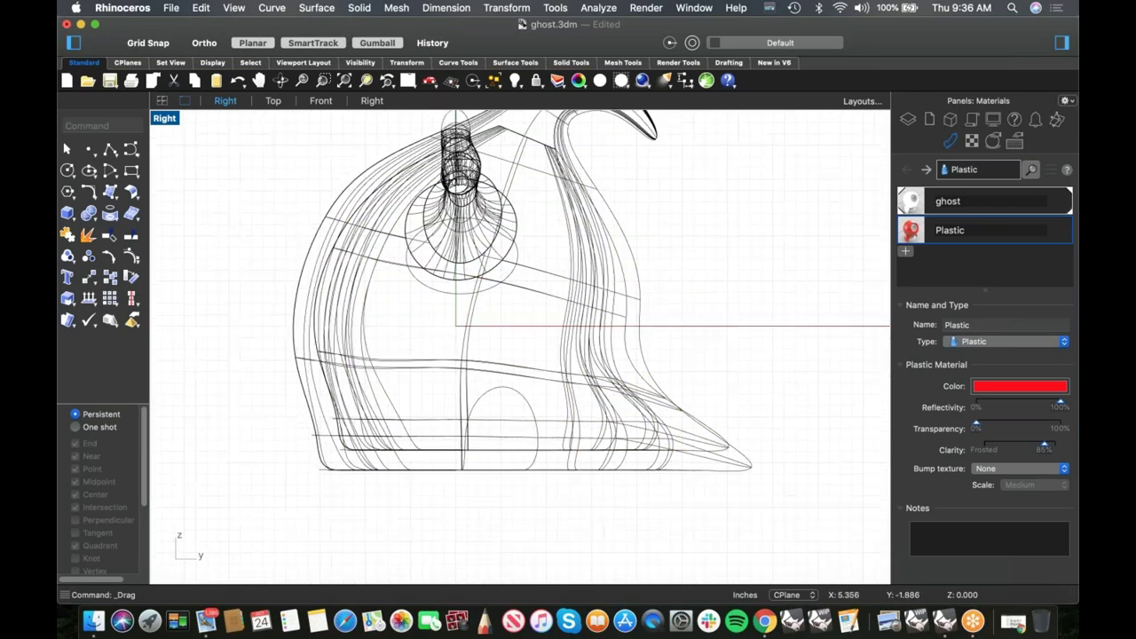
left_click(709, 408)
right_click(708, 401)
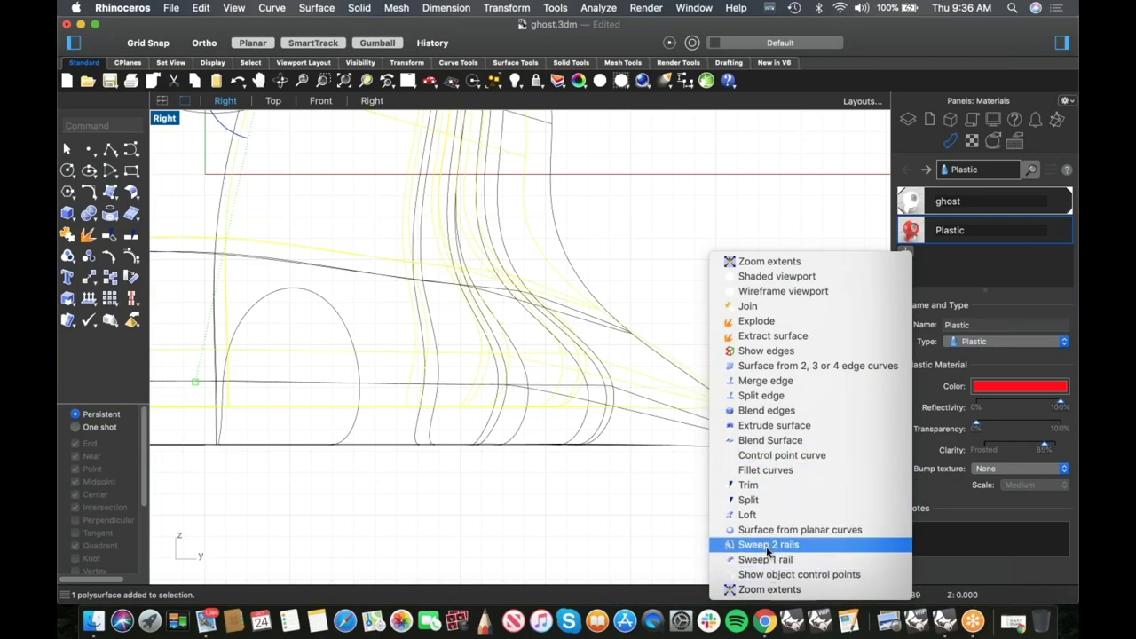
left_click(773, 578)
scroll(707, 444, "down", 3)
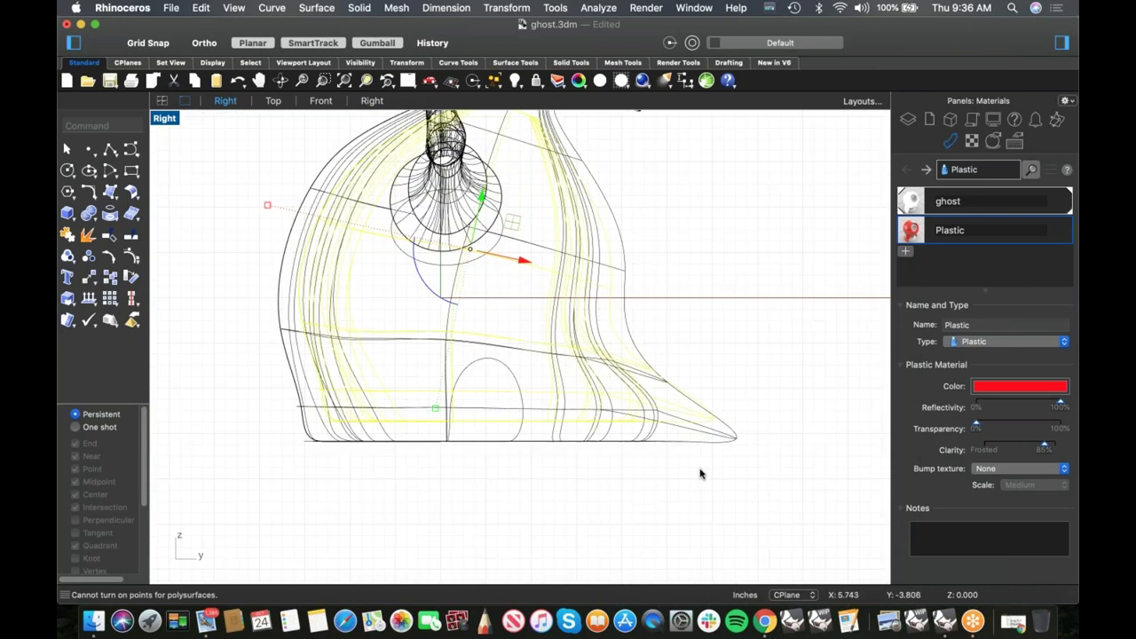
- Explode the capped inner body into separate surfaces and turn on their control points
scroll(691, 457, "up", 3)
left_click(702, 422)
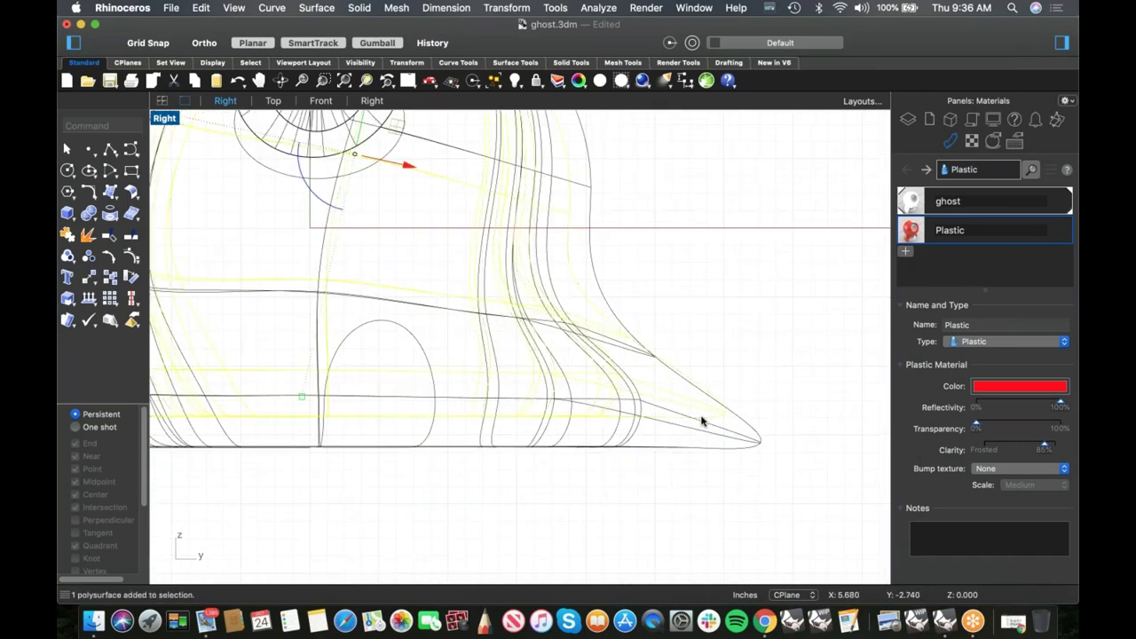
left_click(88, 234)
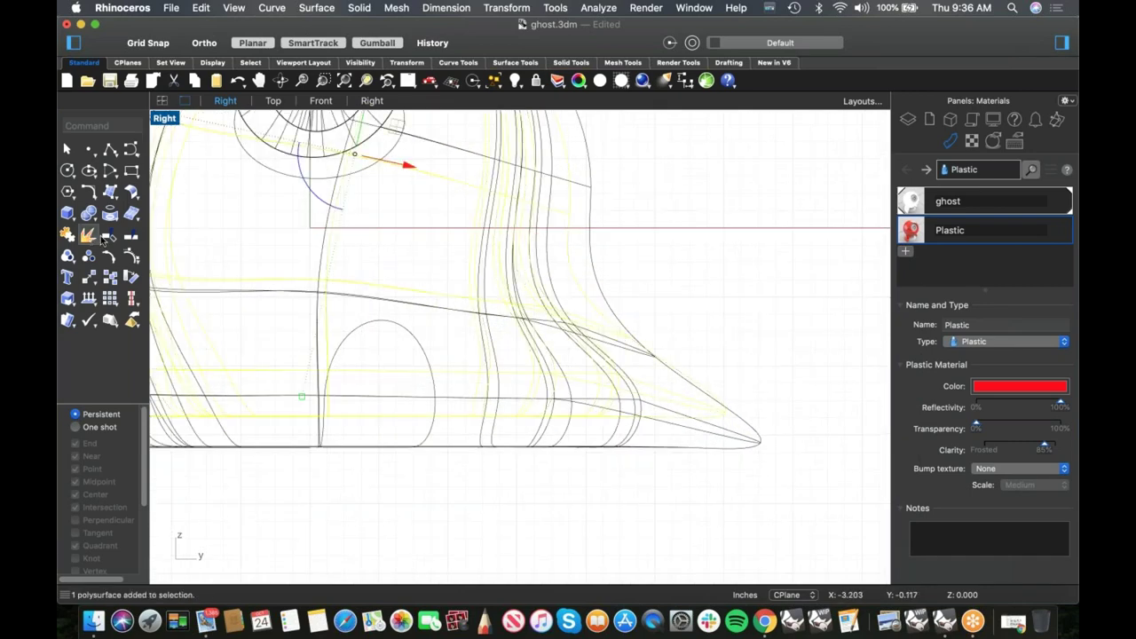
right_click(767, 367)
left_click(772, 578)
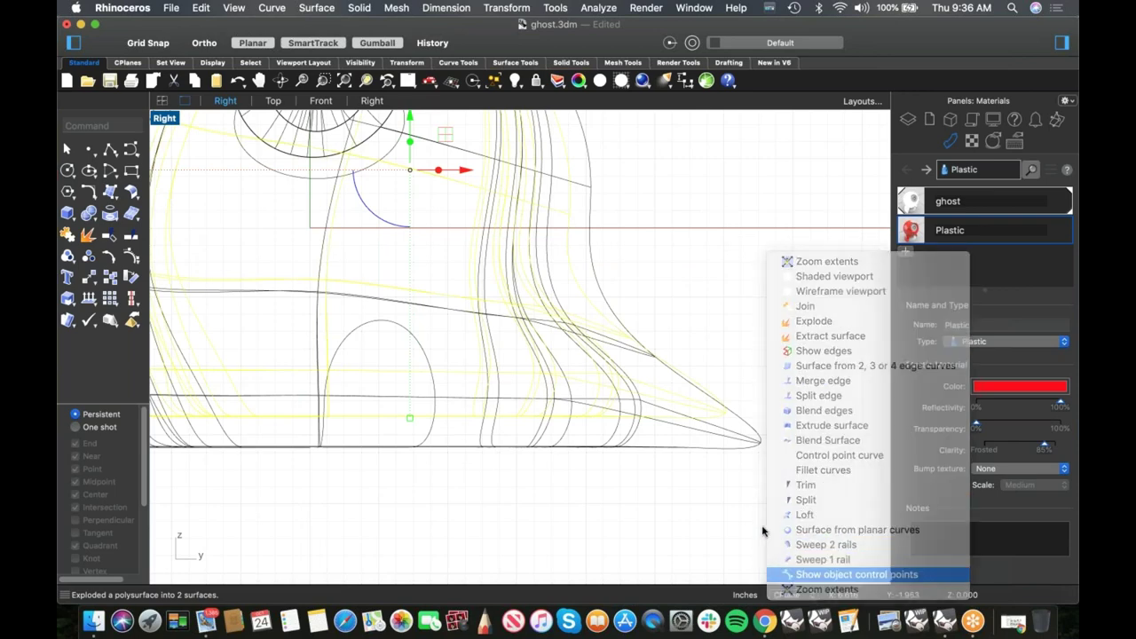
- Shorten the inner body's tail by moving the control points at its tip inward, inside the outer body
scroll(733, 501, "down", 4)
left_click_drag(645, 353, 819, 515)
key("Delete")
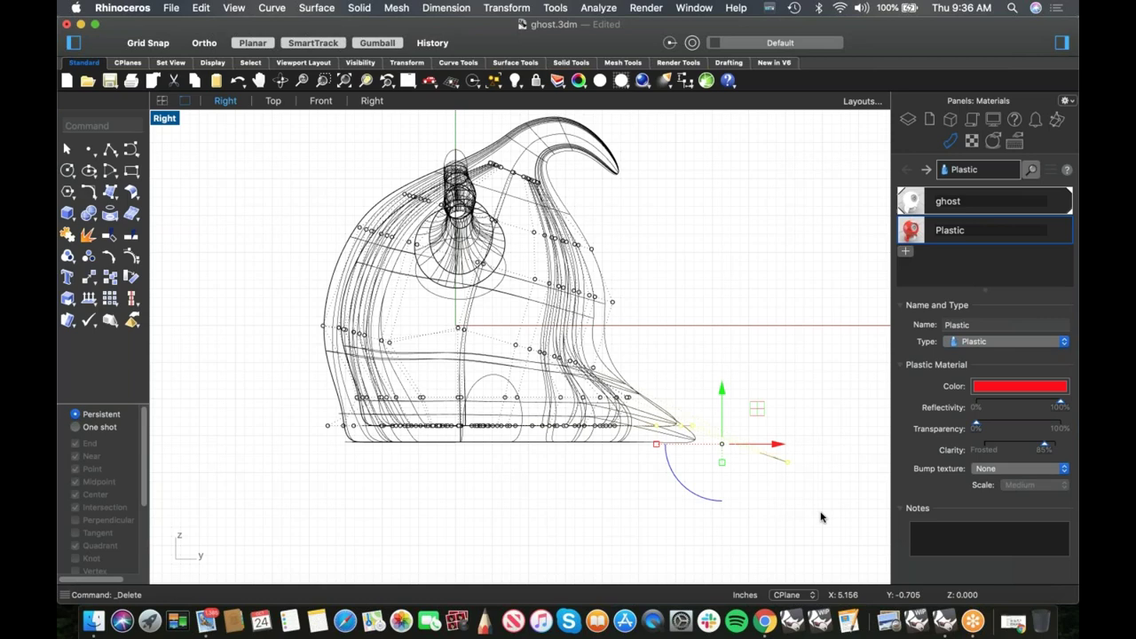
scroll(665, 317, "up", 3)
left_click_drag(645, 355, 884, 540)
left_click_drag(719, 466, 674, 477)
left_click(734, 400)
scroll(626, 411, "down", 5)
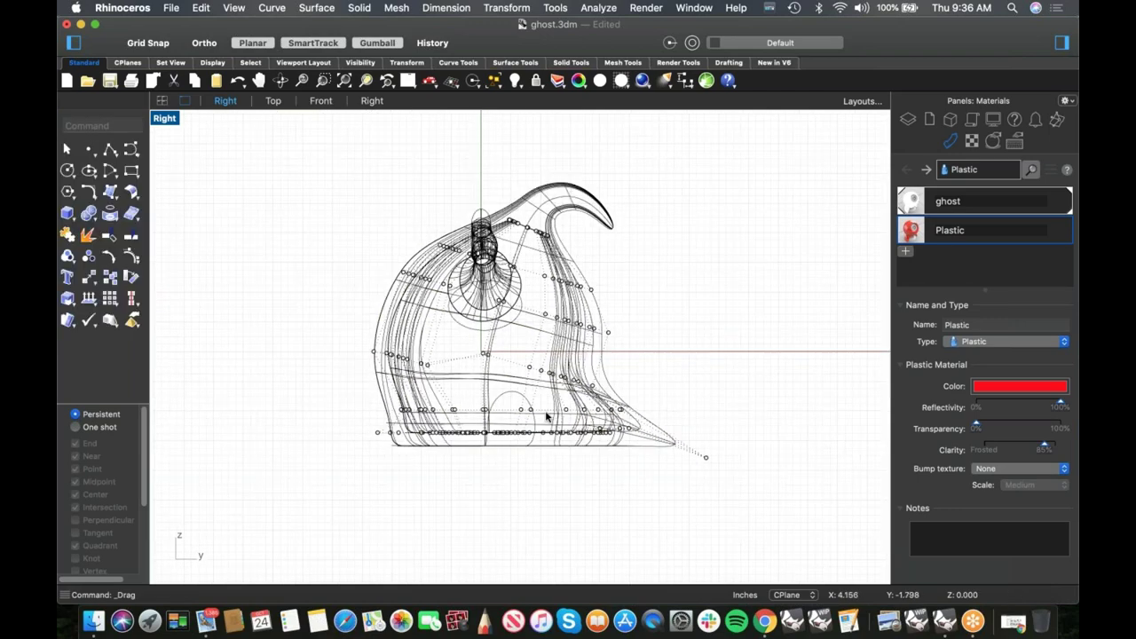
- Turn off the control points and join the inner body surface with its top cap
scroll(484, 235, "up", 3)
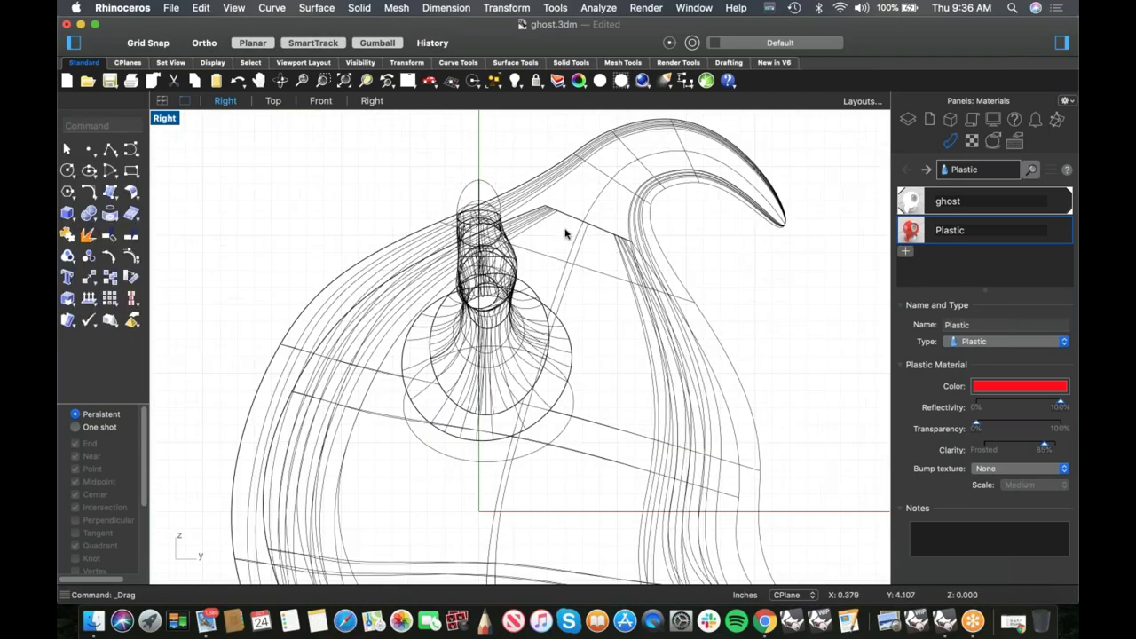
left_click_drag(609, 222, 603, 249)
key("super+j")
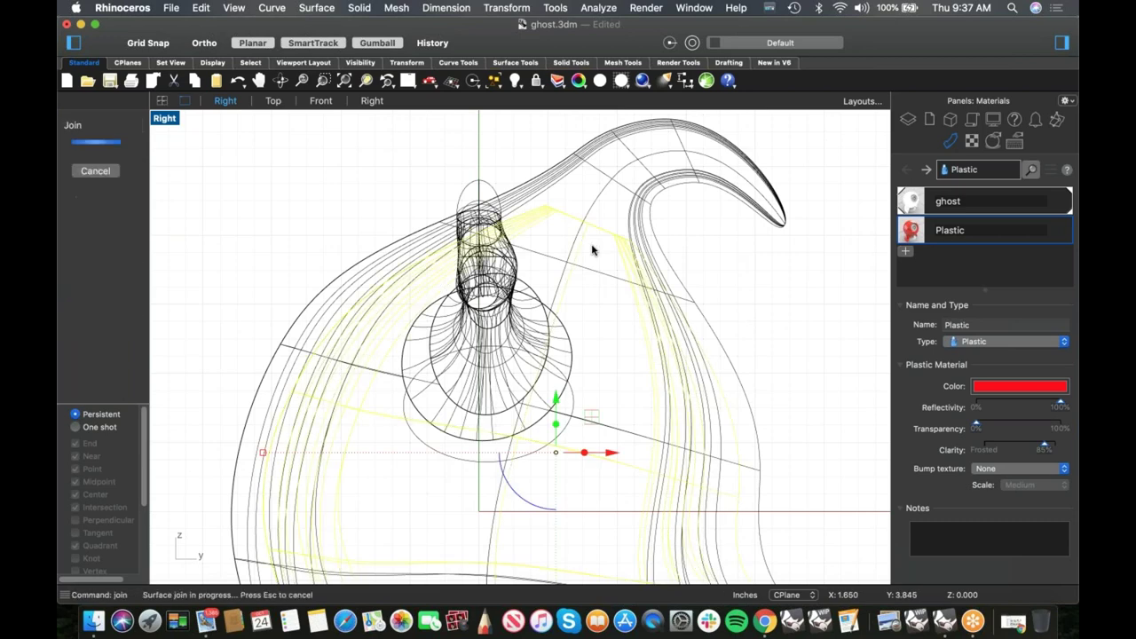
key("Escape")
right_click_drag(723, 282, 637, 266)
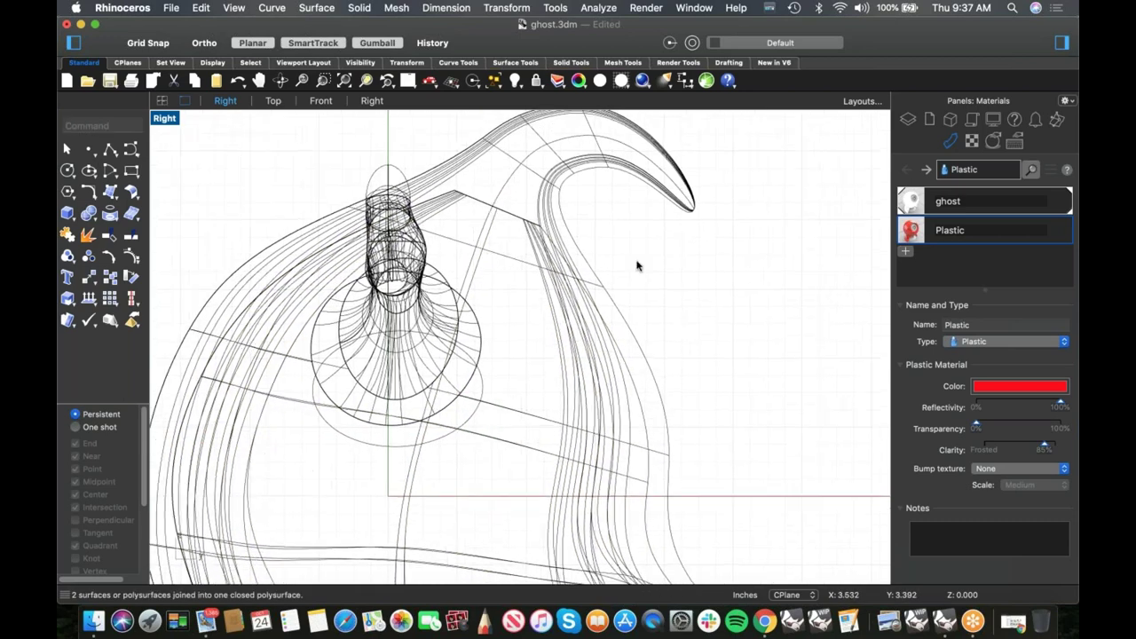
- Switch to the Front view, select the whole ghost model and show the object properties panel
key("super+2")
scroll(588, 283, "down", 5)
right_click_drag(589, 325, 566, 272)
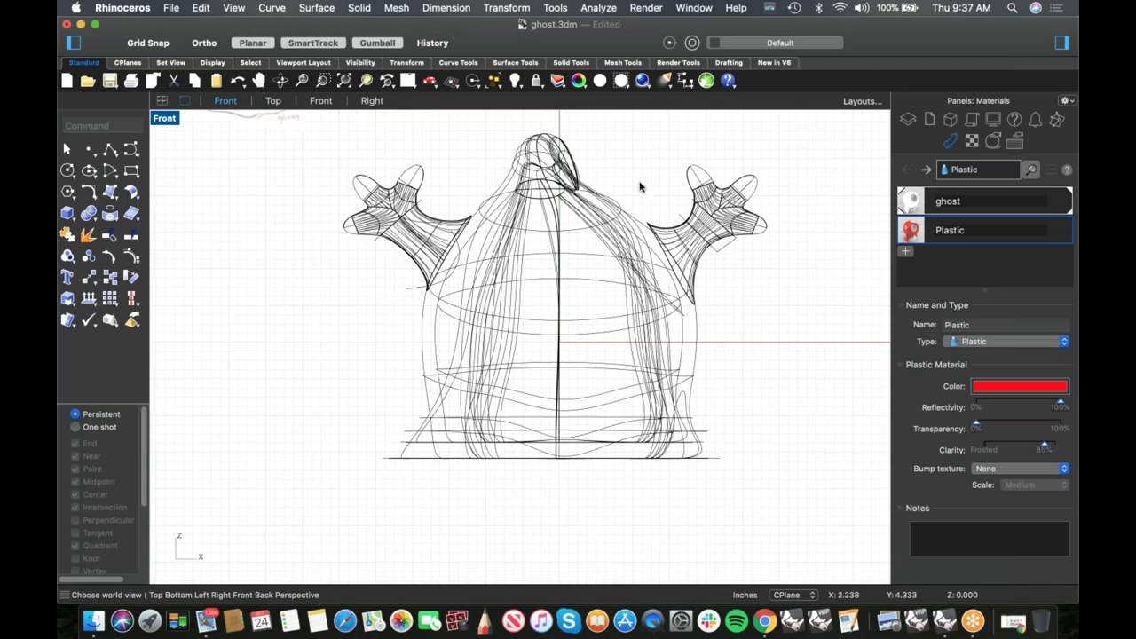
left_click_drag(643, 177, 602, 262)
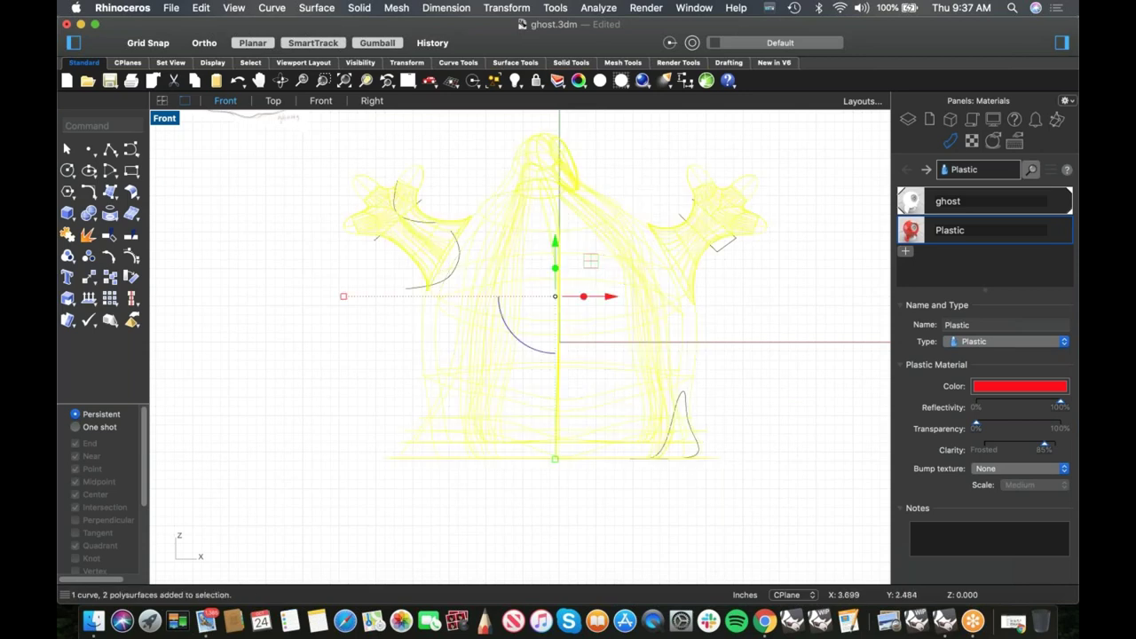
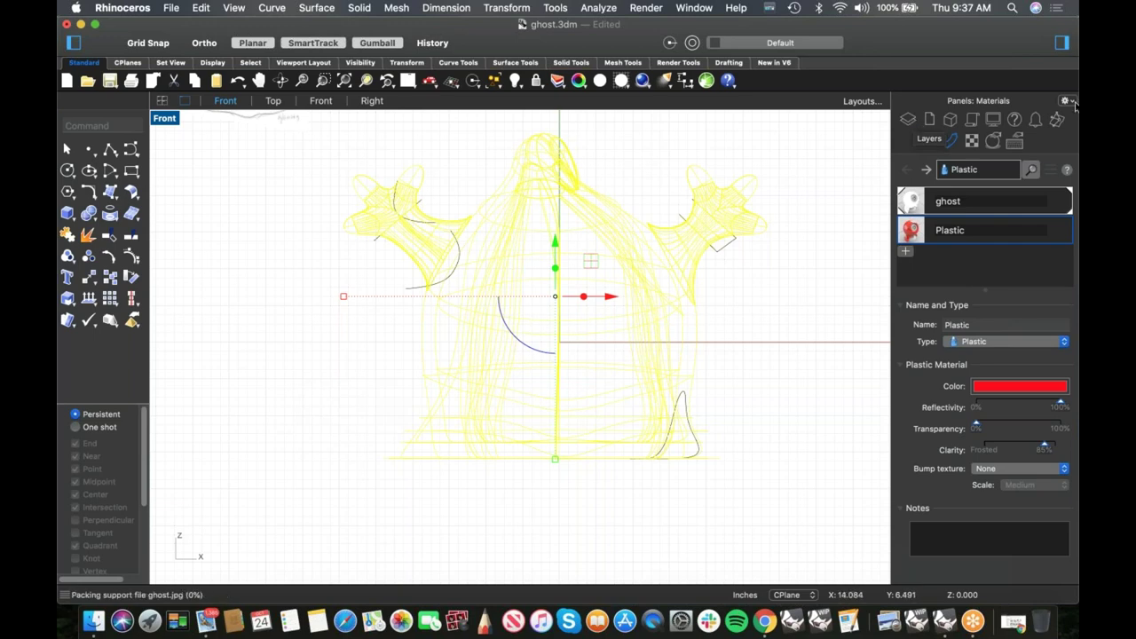
right_click(1037, 121)
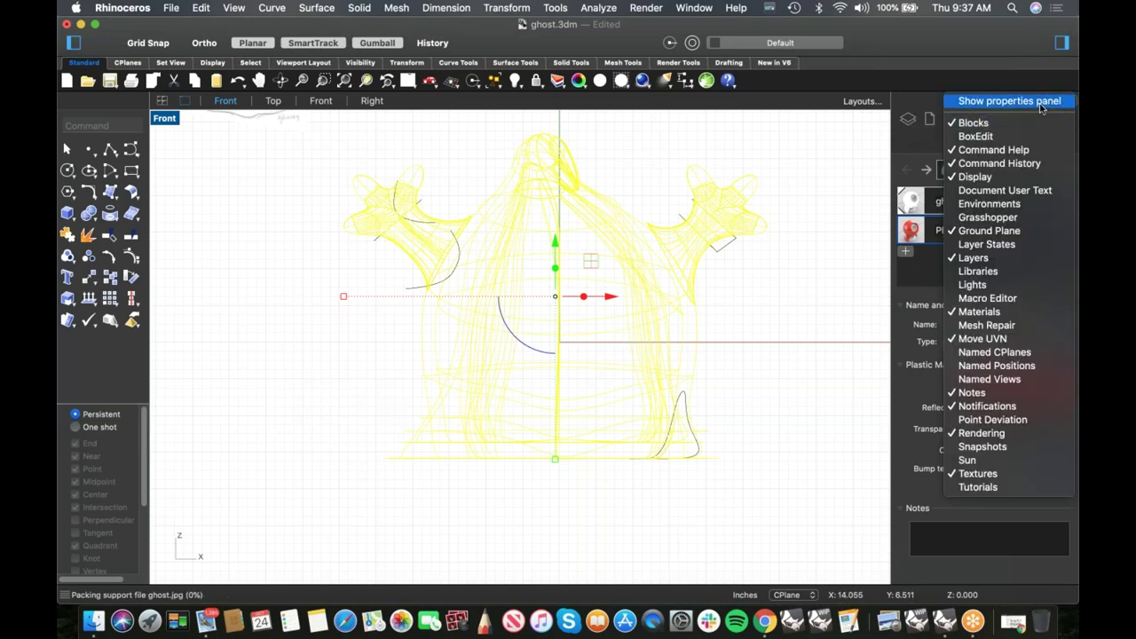
left_click(1012, 101)
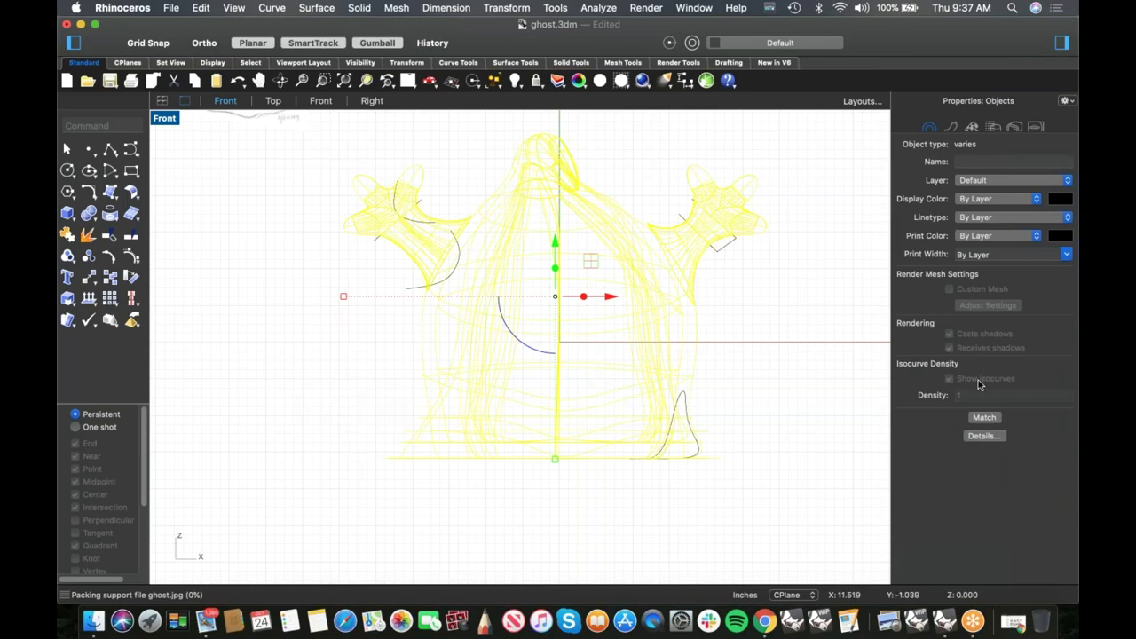
- Hide the isocurves of the outer body and of the inner body
left_click_drag(774, 321, 434, 397)
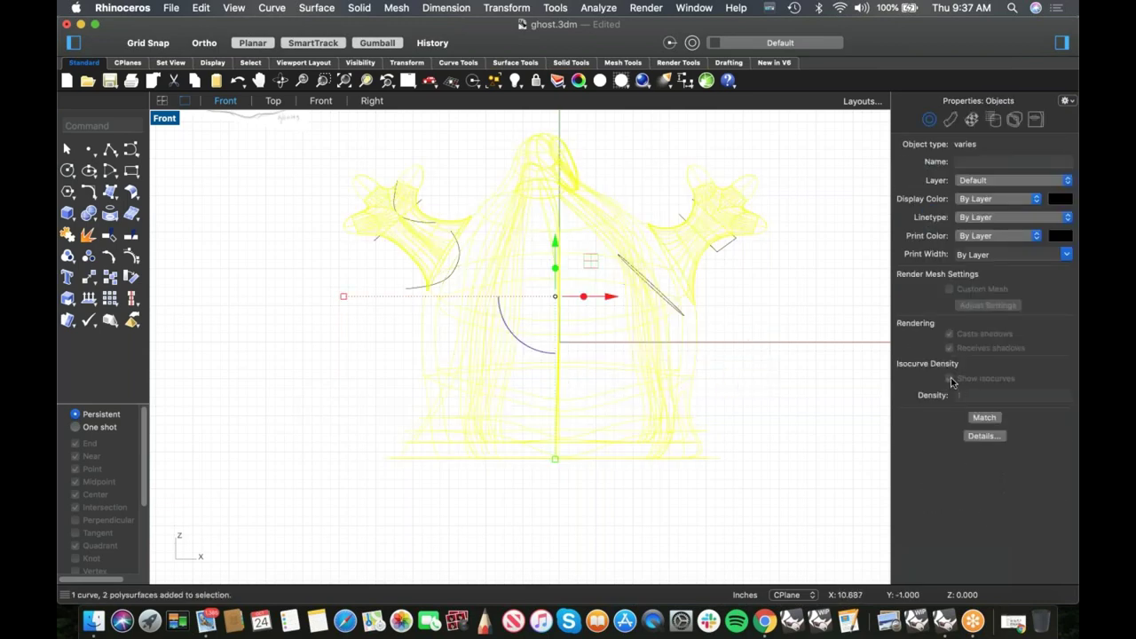
left_click(721, 301)
left_click(699, 269)
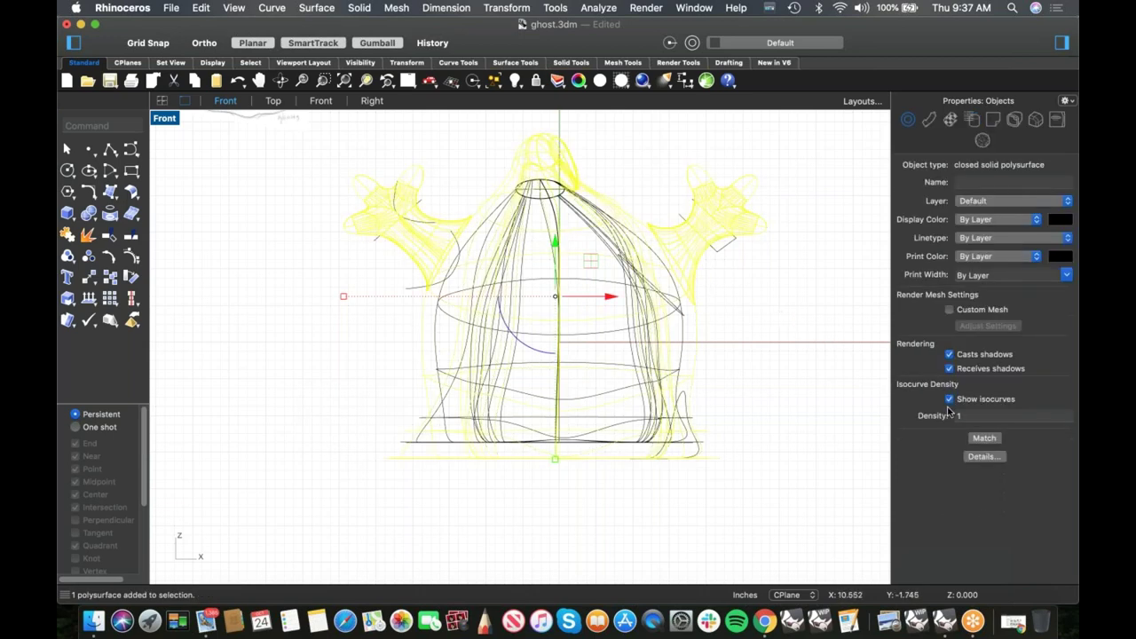
key("Delete")
left_click(657, 317)
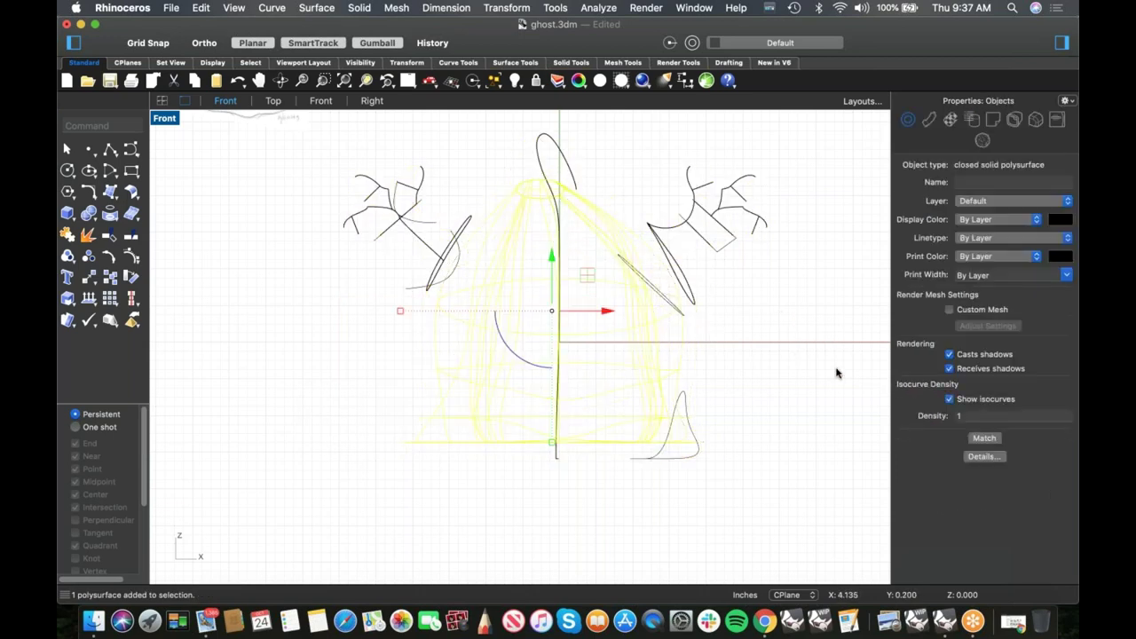
left_click(957, 405)
left_click(771, 373)
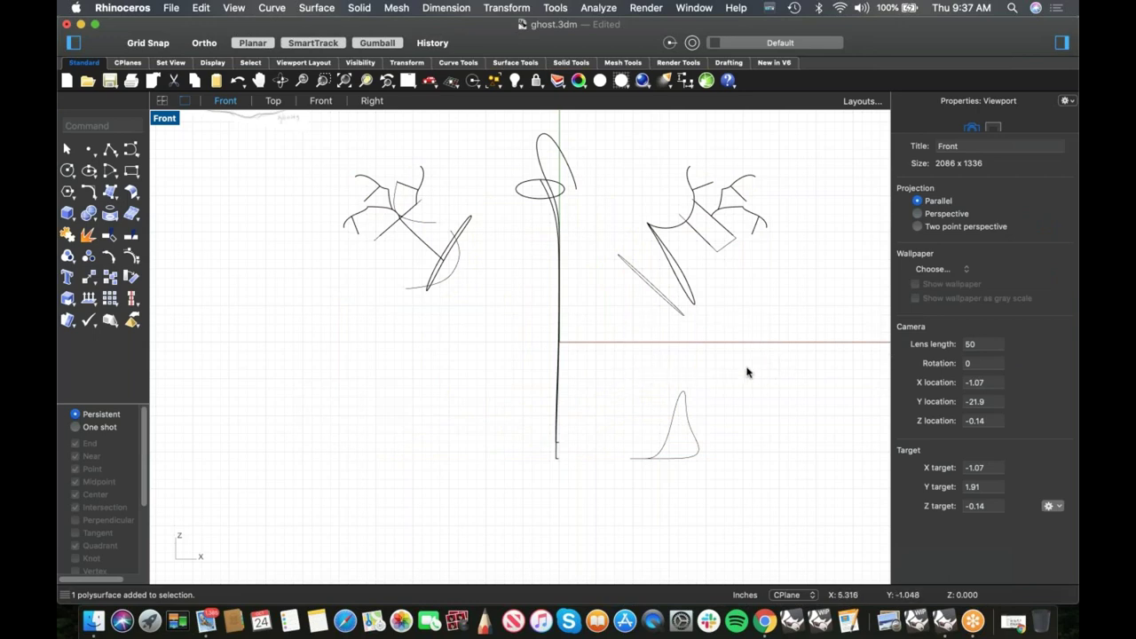
- Select the outer body with its arms and show its isocurves again
left_click_drag(670, 315, 676, 321)
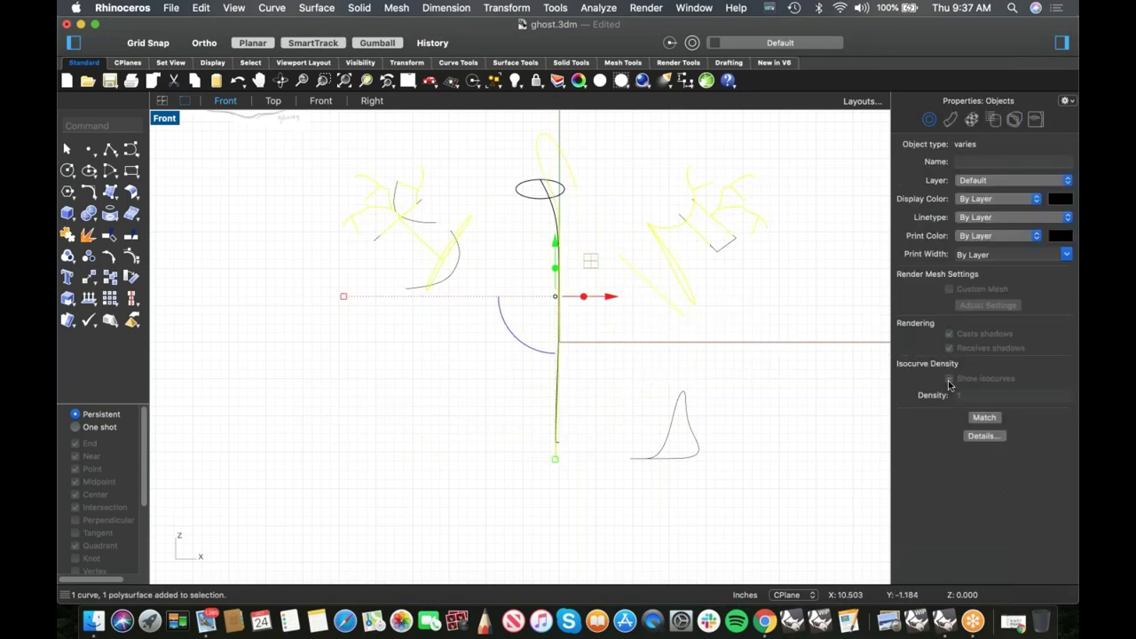
left_click(708, 312)
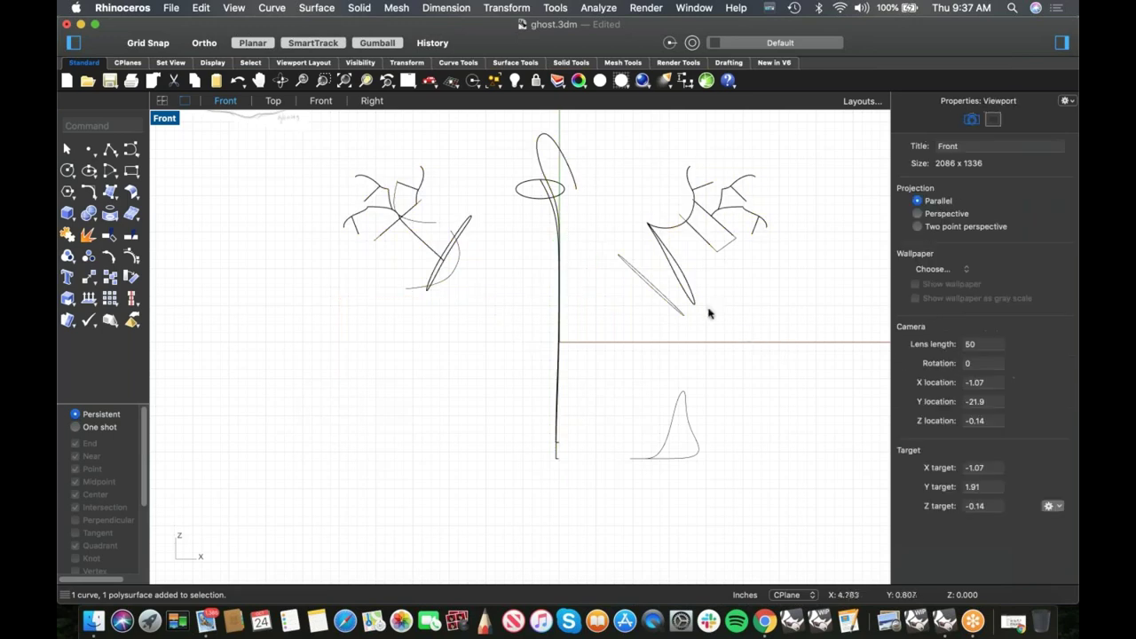
left_click(689, 307)
left_click(950, 400)
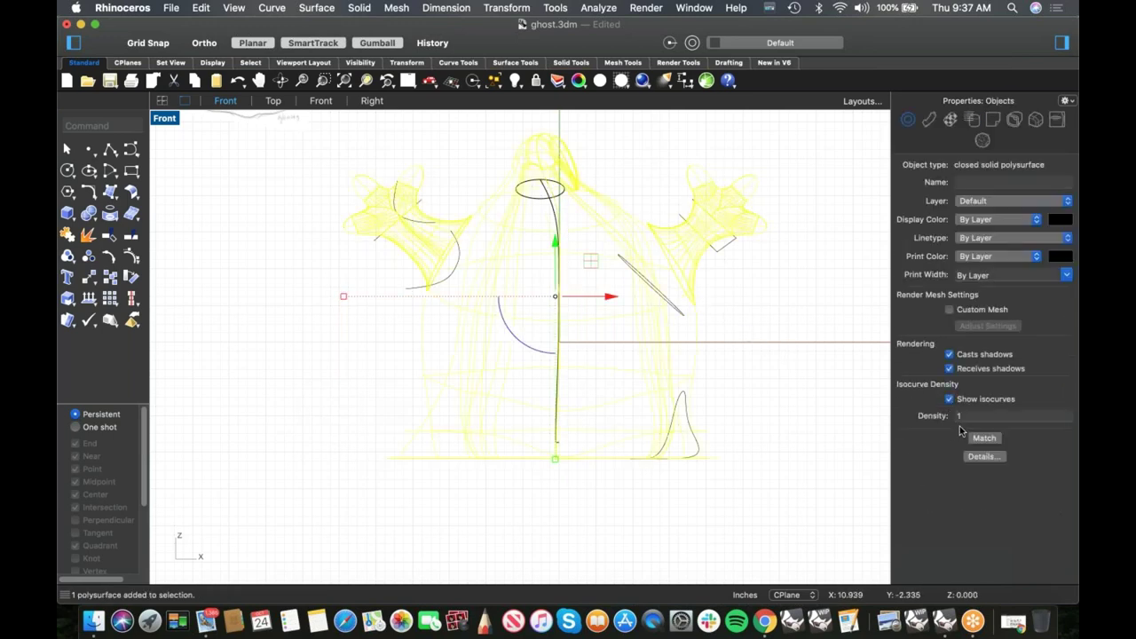
left_click(779, 398)
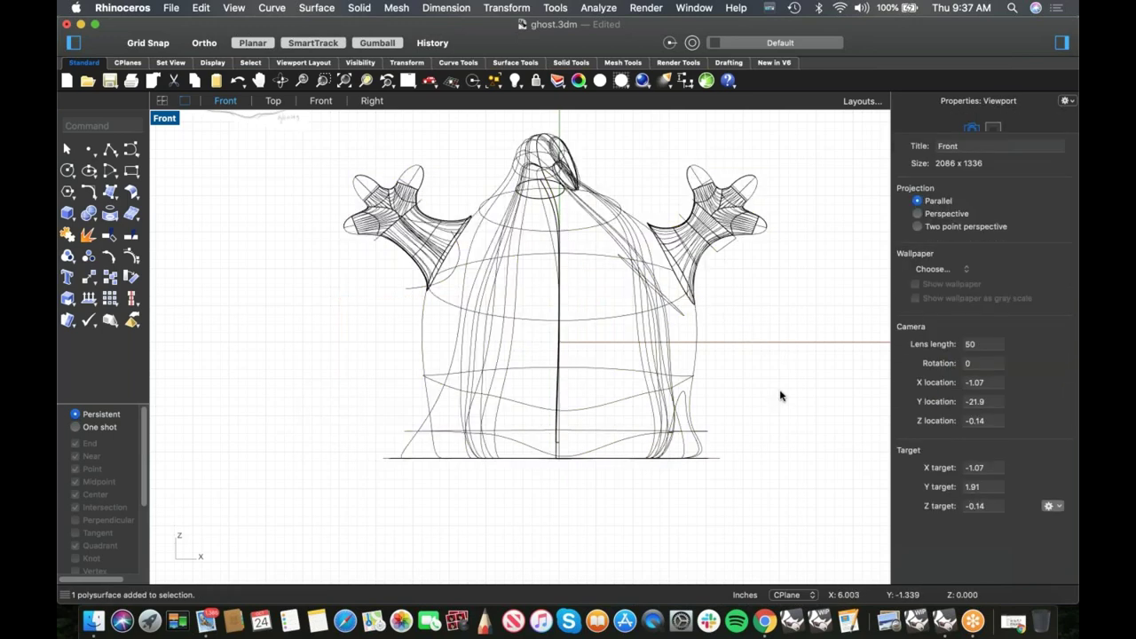
- Select the inner body polysurface and show its isocurves again
left_click(670, 343)
left_click(680, 316)
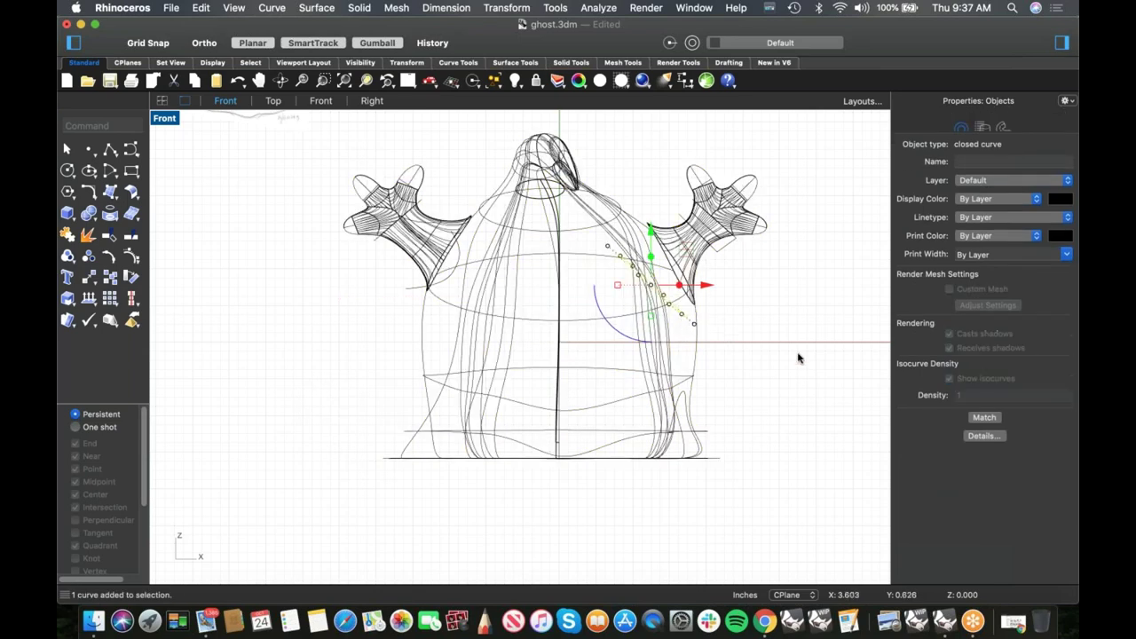
left_click(748, 353)
left_click(681, 318)
left_click(778, 387)
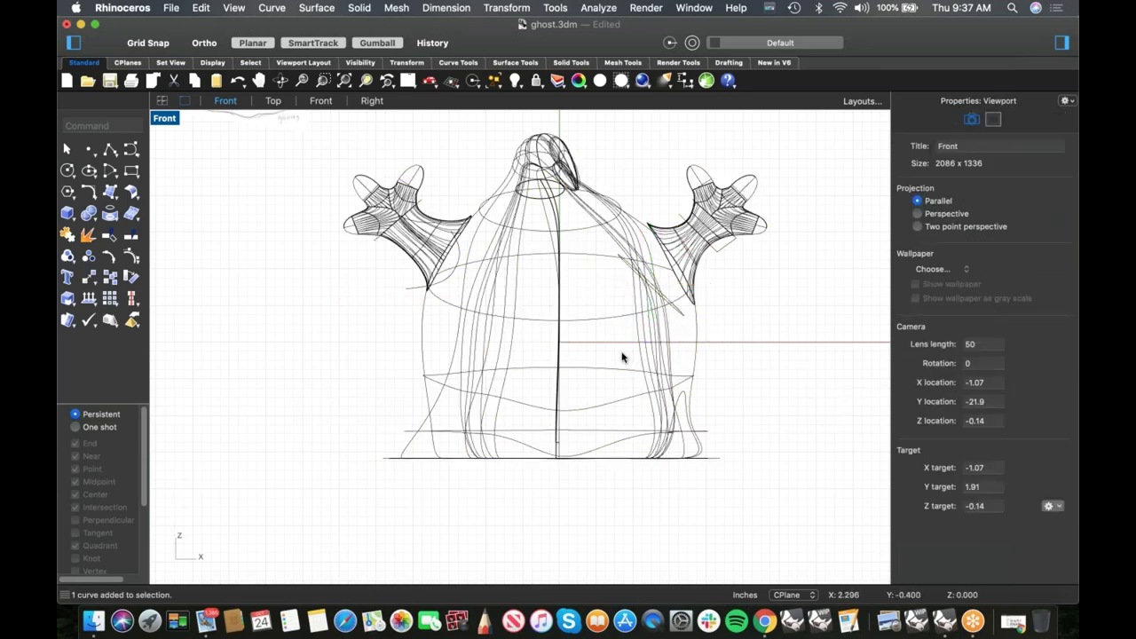
left_click(536, 197)
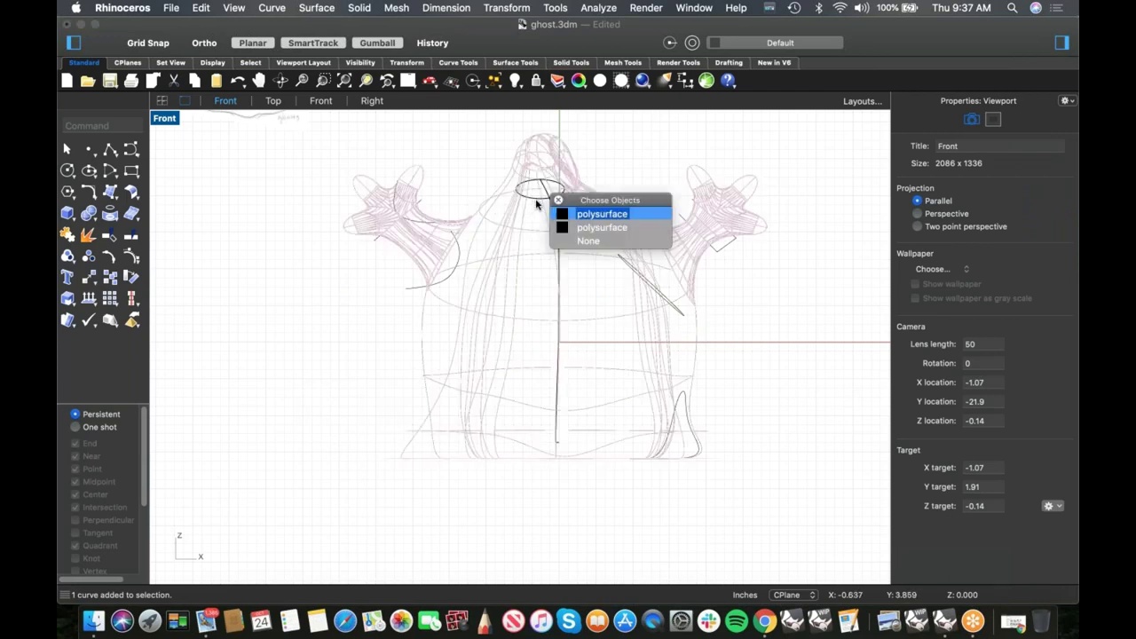
left_click(546, 210)
left_click(950, 399)
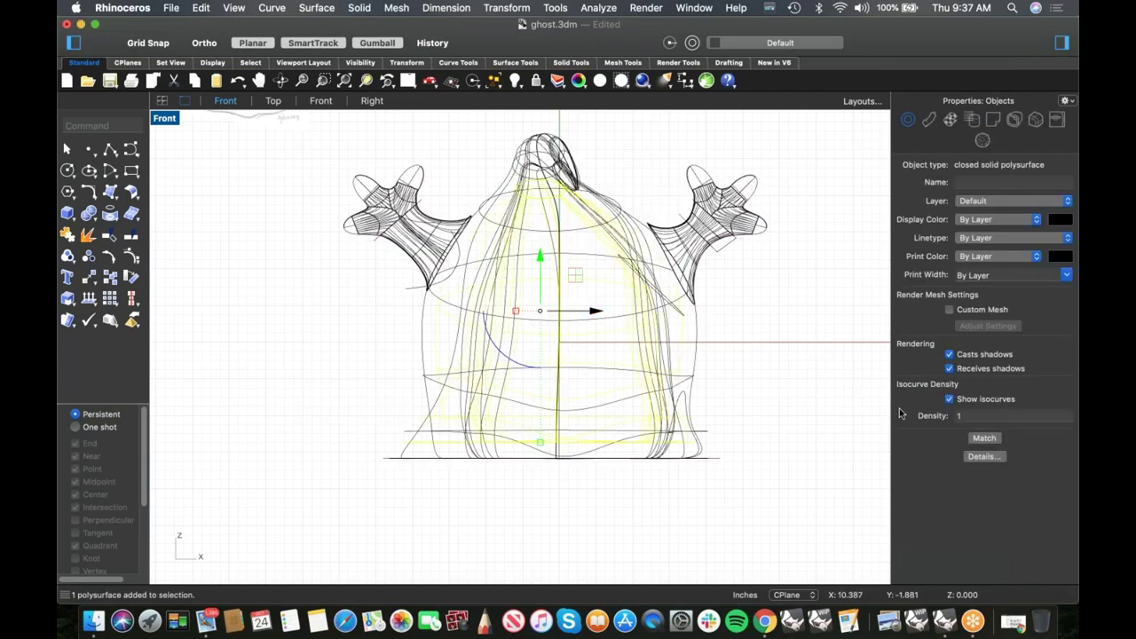
left_click(786, 376)
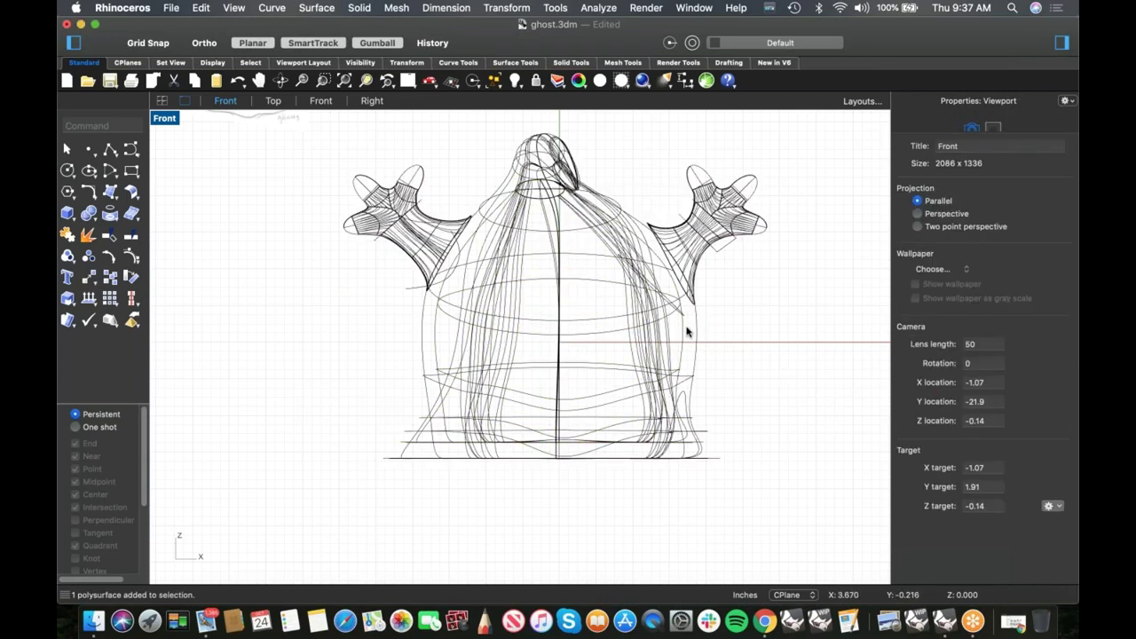
- Draw a slightly tilted upright ellipse for one eye beside the centre line on the ghost's upper body, following the reference sketch
scroll(686, 331, "up", 5)
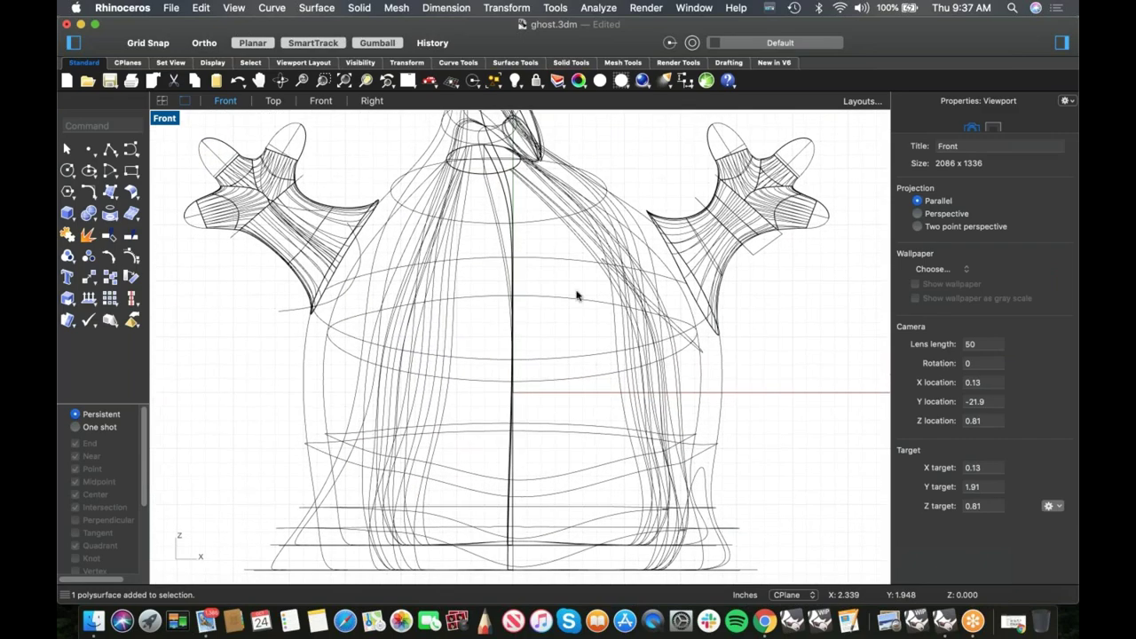
scroll(533, 293, "down", 5)
scroll(402, 205, "up", 4)
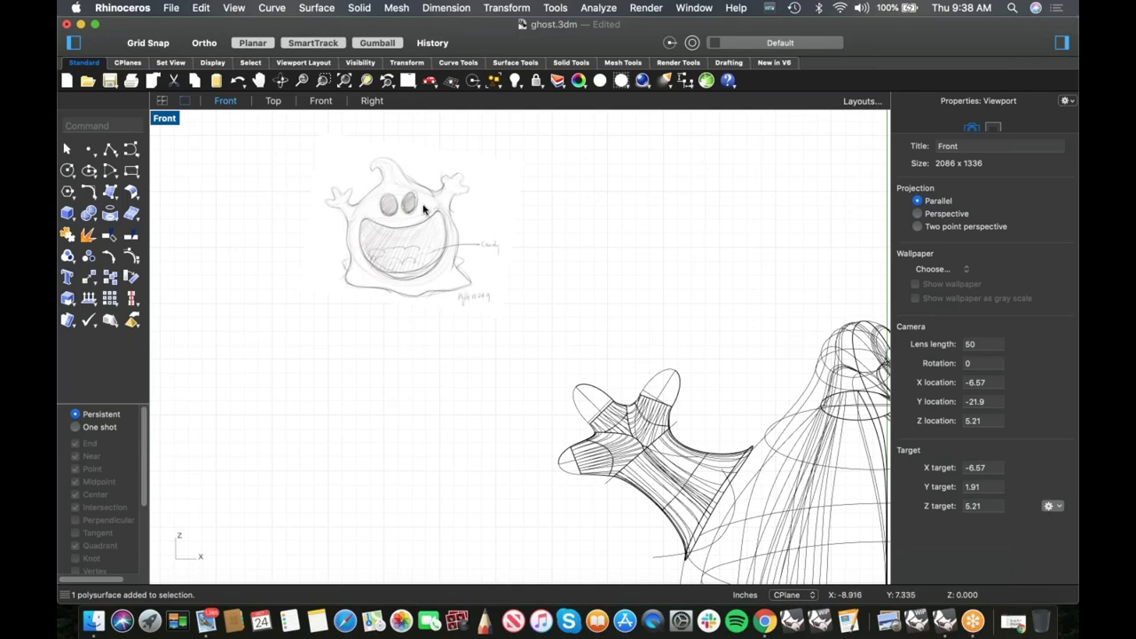
scroll(402, 257, "down", 4)
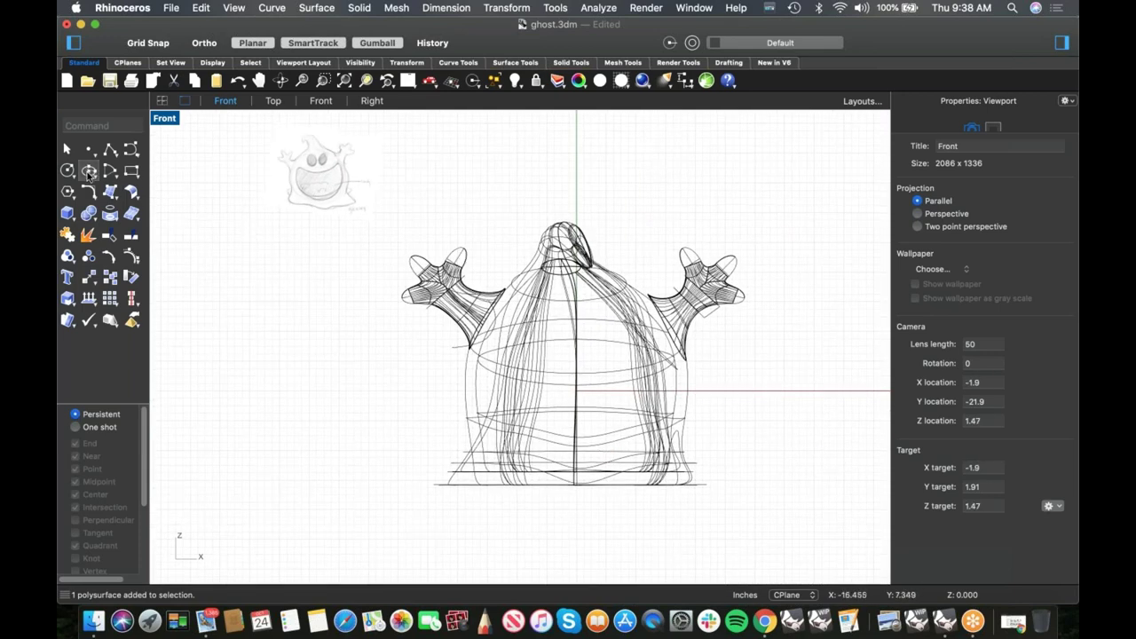
left_click(88, 171)
scroll(547, 307, "up", 2)
left_click(540, 310)
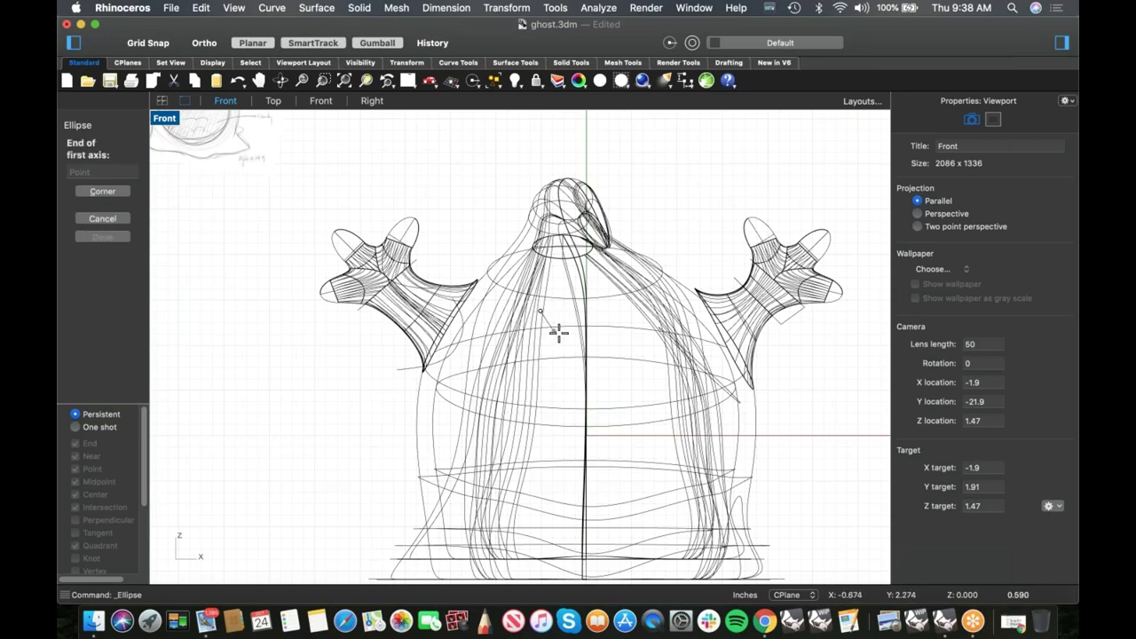
left_click(549, 332)
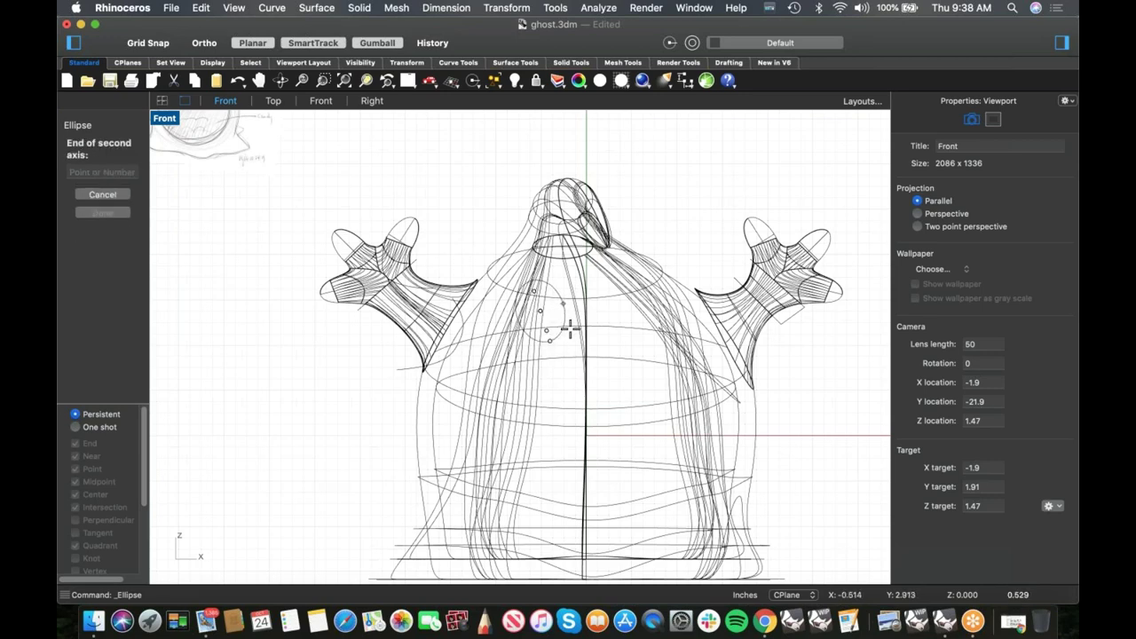
left_click(564, 328)
scroll(561, 342, "down", 2)
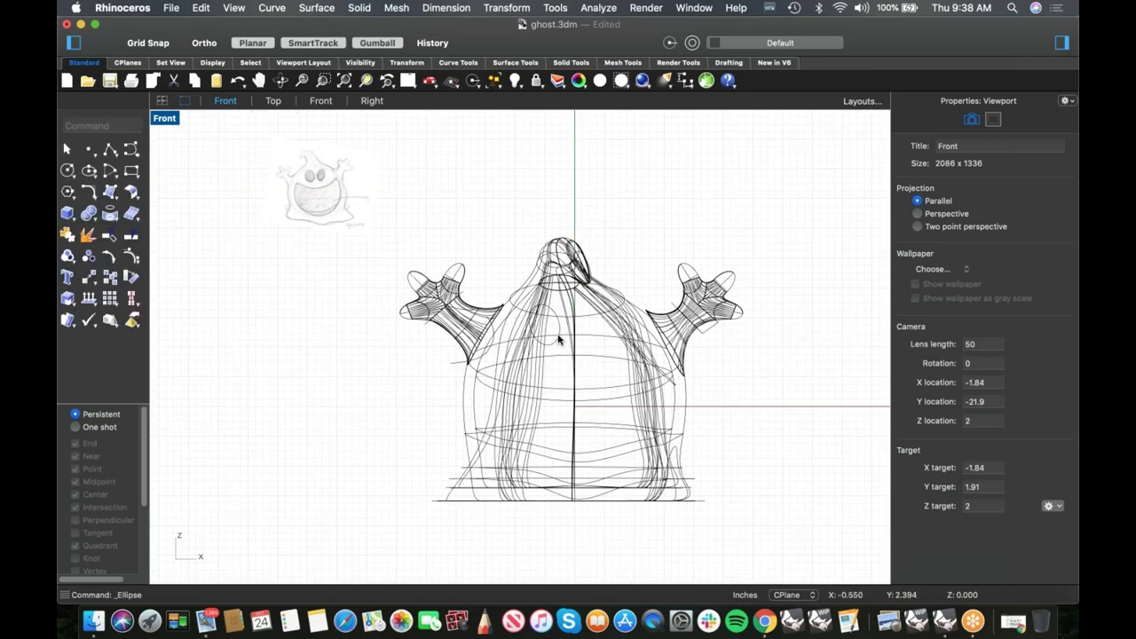
- Mirror a copy of the eye ellipse across the ghost's vertical centre line
scroll(558, 338, "up", 2)
left_click(561, 332)
type("mirror")
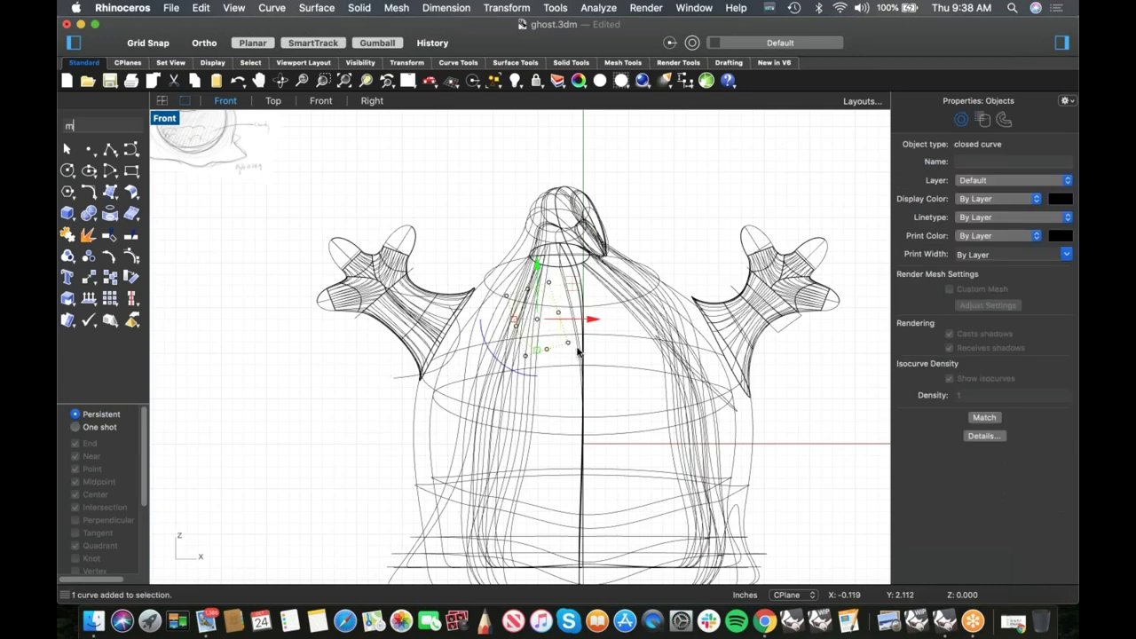
key("Return")
left_click(583, 386)
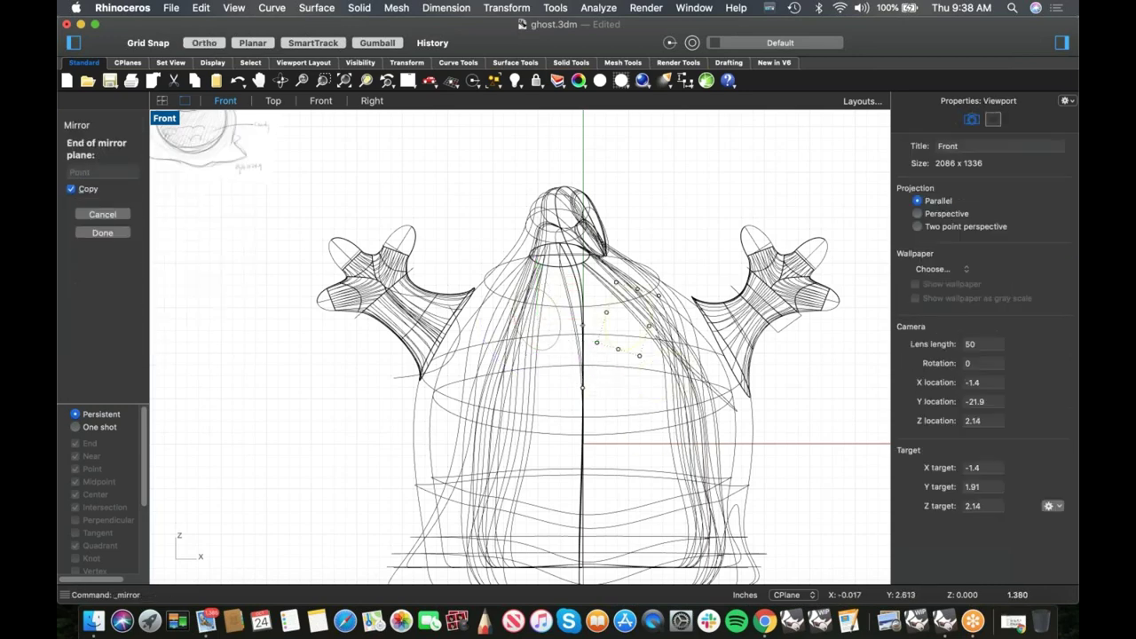
left_click(599, 348)
scroll(608, 345, "up", 2)
key("Escape")
- Enlarge the mirrored eye ellipse slightly and move the two eyes closer together around the centre line
left_click(632, 355)
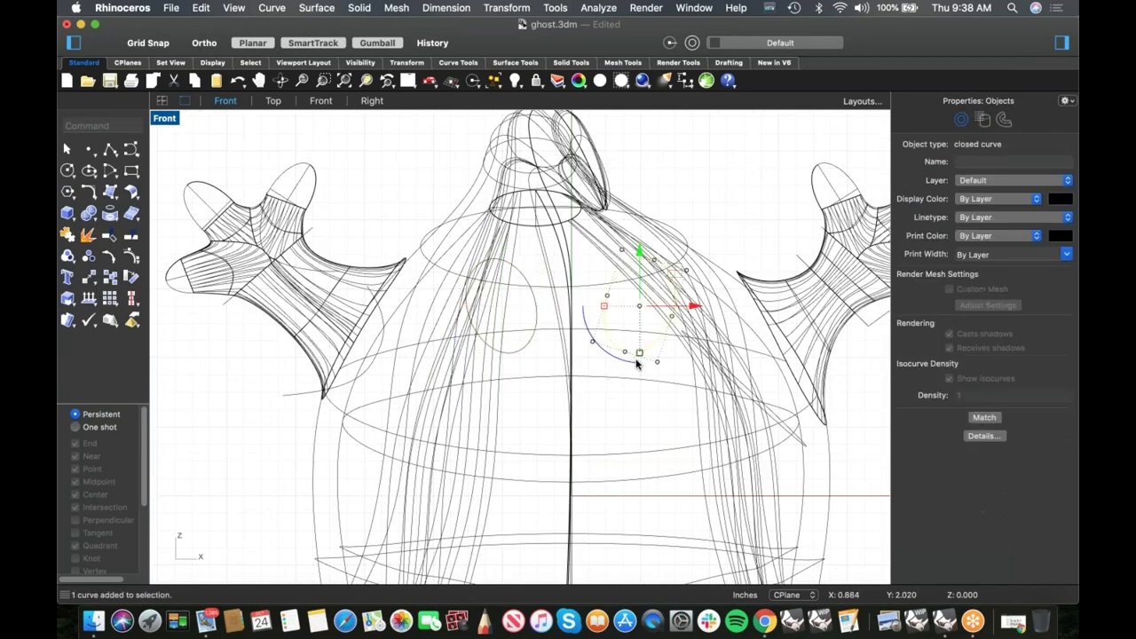
left_click_drag(637, 358, 636, 401)
left_click(626, 406)
right_click_drag(597, 409, 625, 374)
scroll(548, 368, "down", 2)
right_click_drag(549, 367, 559, 266)
scroll(595, 351, "down", 3)
scroll(557, 285, "up", 3)
left_click(556, 297)
mouse_move(536, 258)
left_mouse_down()
mouse_move(562, 253)
mouse_move(543, 263)
left_mouse_up()
left_click(639, 363)
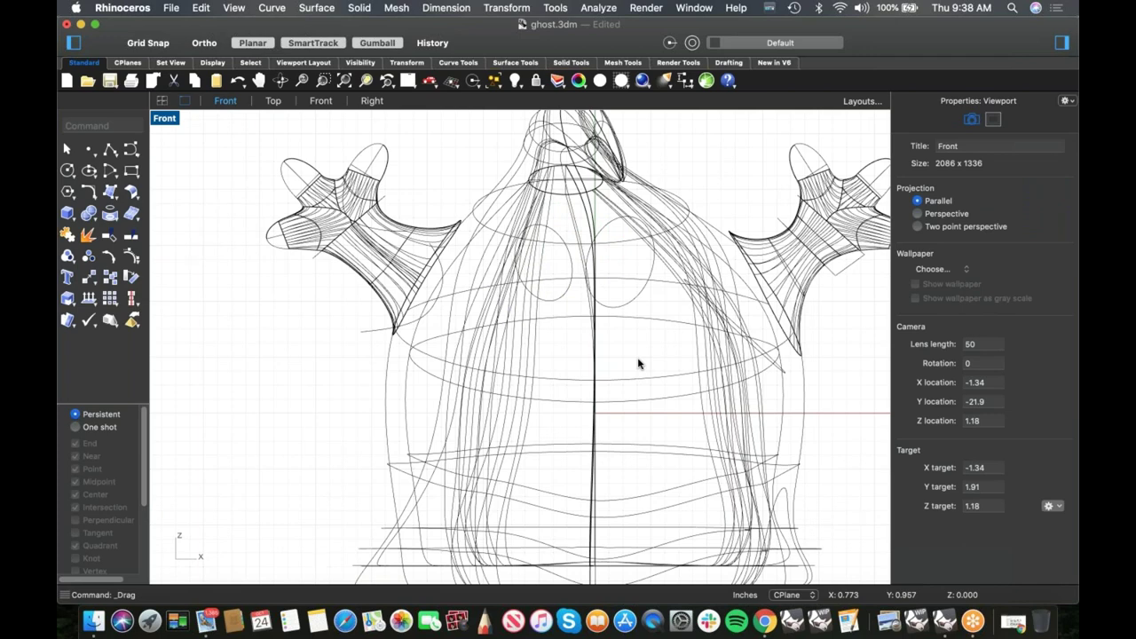
- Draw a deep start-end-point arc about 5 inches wide below the eyes, bulging downward, as the mouth's lower edge
scroll(539, 338, "down", 3)
scroll(541, 315, "up", 1)
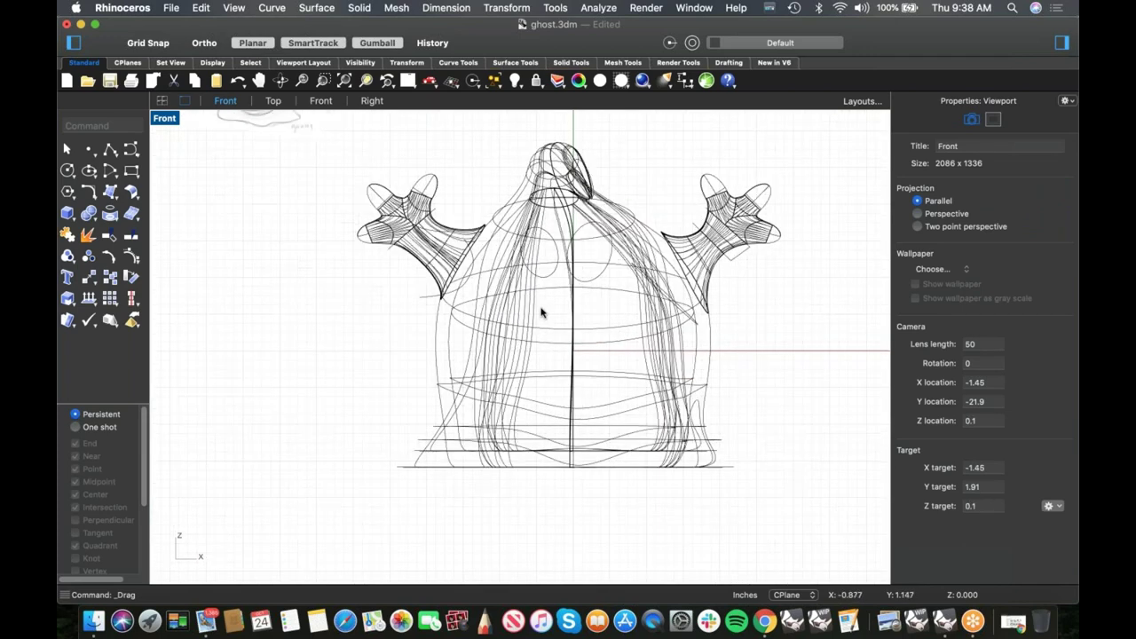
left_click(108, 177)
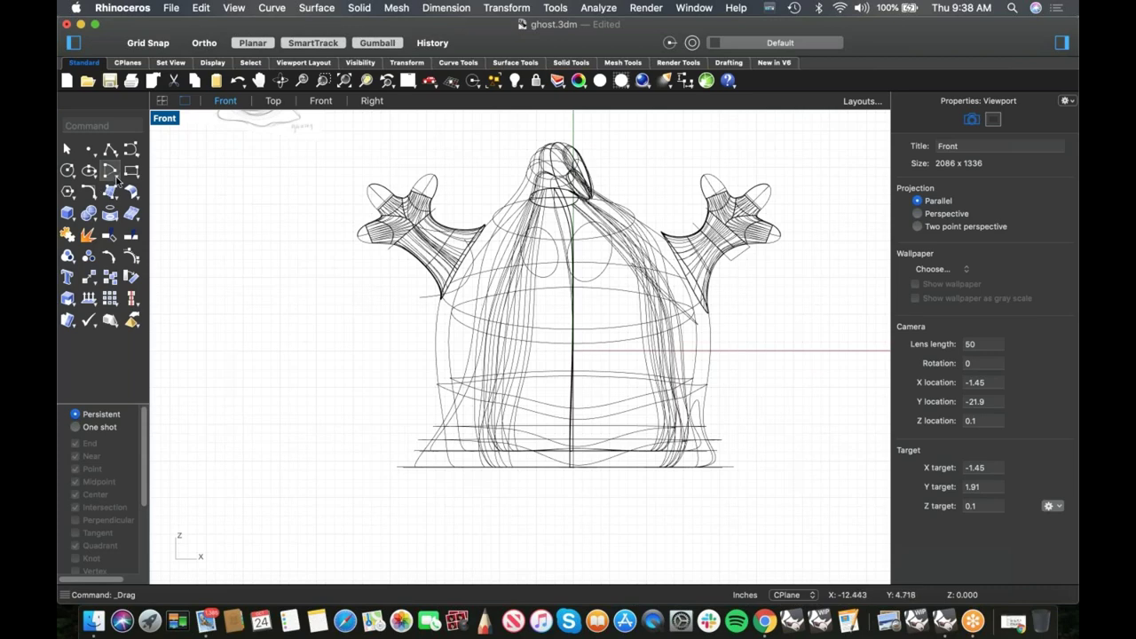
left_click(151, 201)
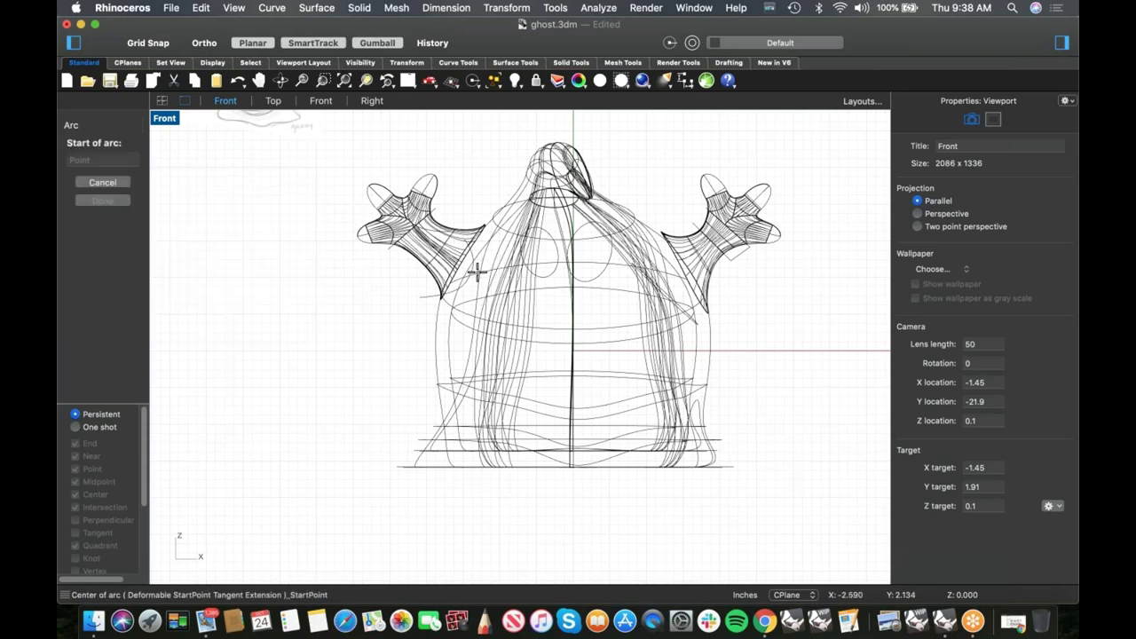
left_click(478, 271)
key("shift")
left_click(662, 274)
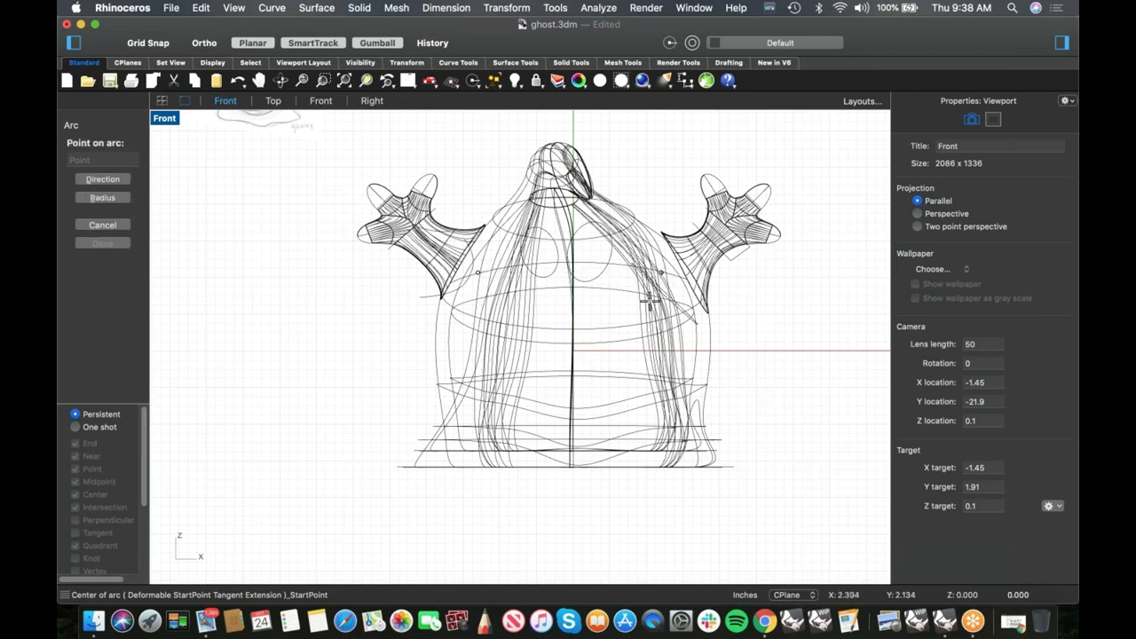
left_click(655, 384)
- Draw a shallow start-end-point arc about 5 inches wide between the deep arc's ends, bulging downward, as the mouth's upper edge
right_click(603, 346)
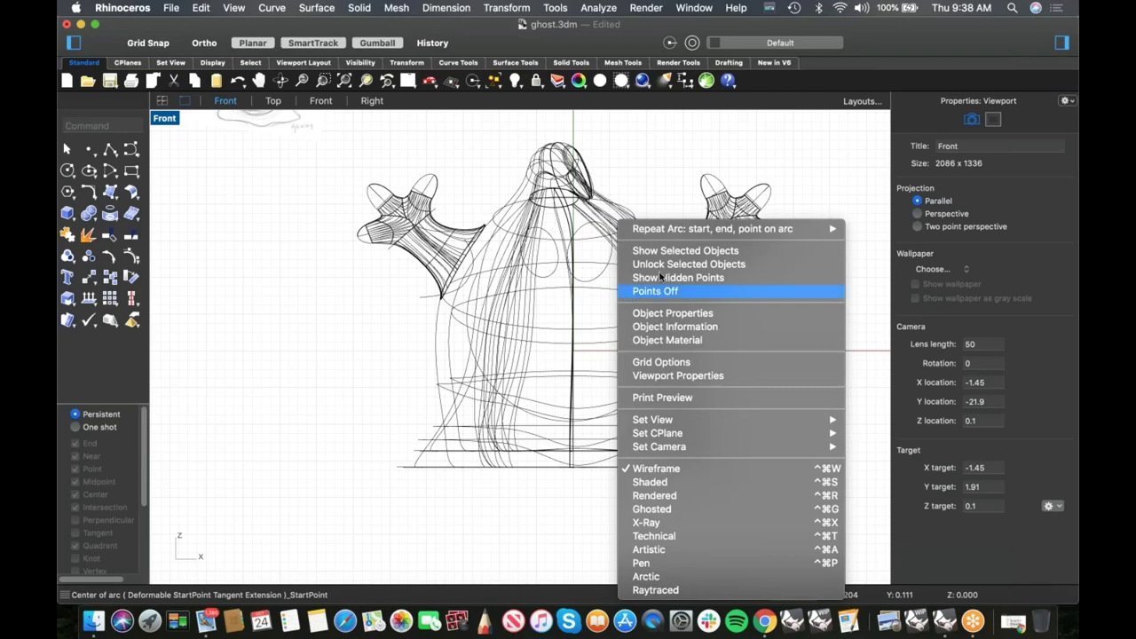
left_click(675, 231)
scroll(484, 275, "up", 3)
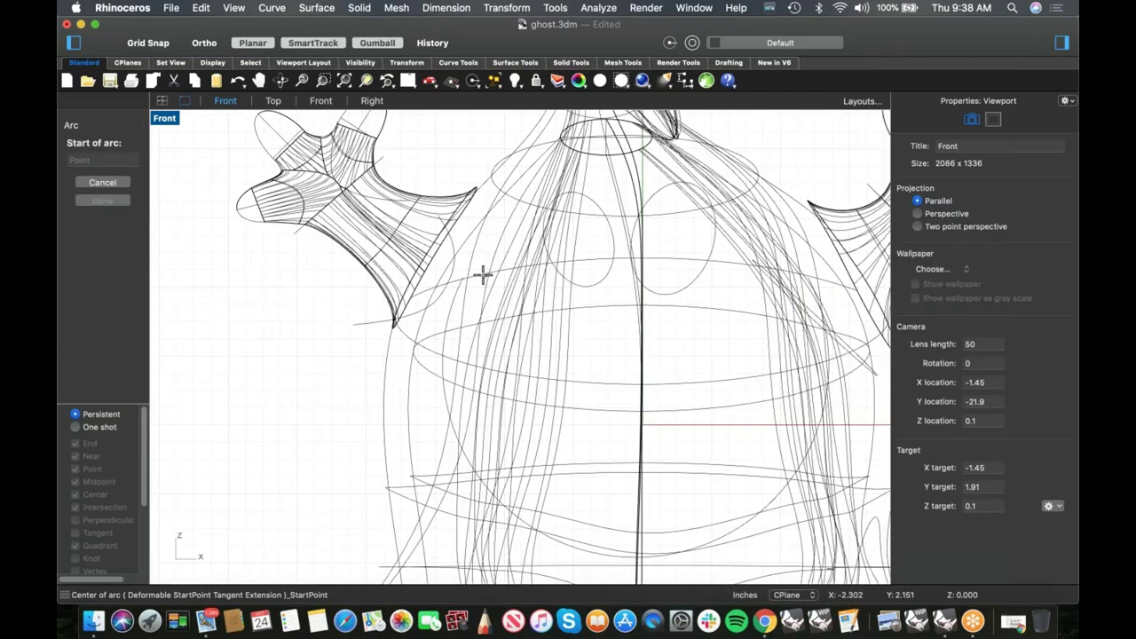
left_click(459, 282)
scroll(463, 280, "down", 2)
scroll(754, 287, "up", 5)
left_click(726, 263)
scroll(680, 298, "down", 4)
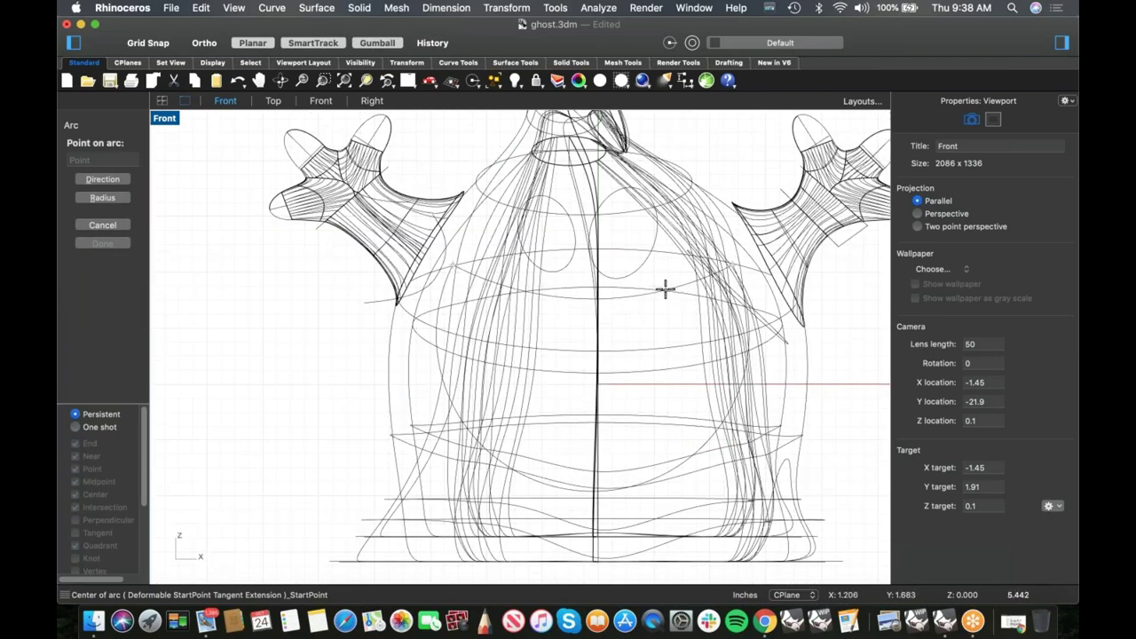
left_click(661, 295)
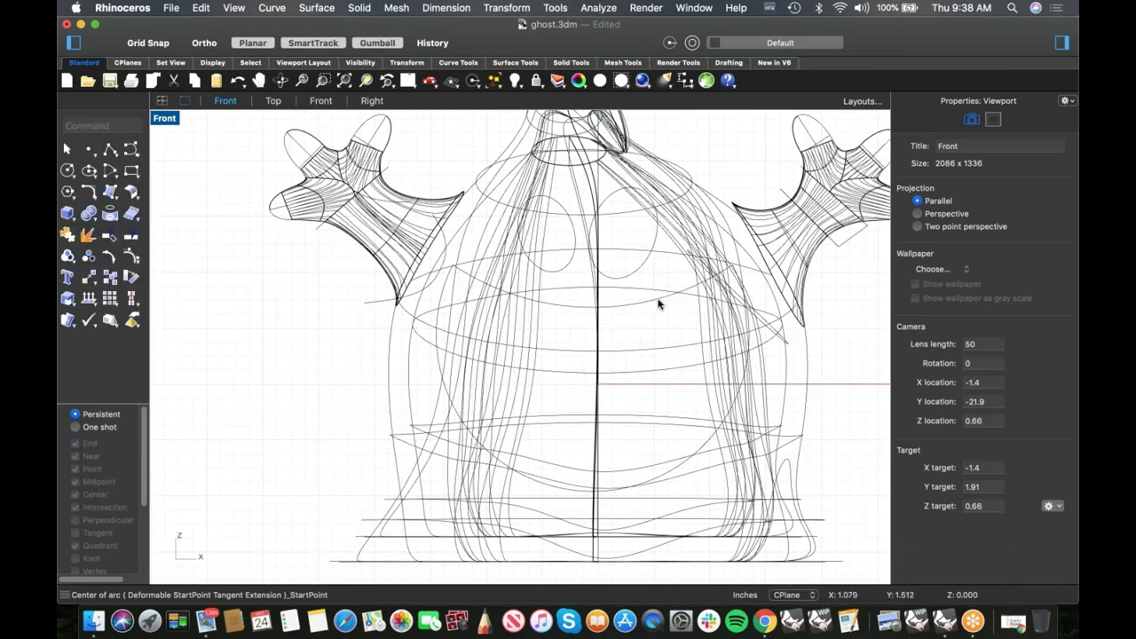
- Isolate the two mouth arcs so that everything else in the model is hidden
left_click(651, 303)
left_click(438, 361, "shift")
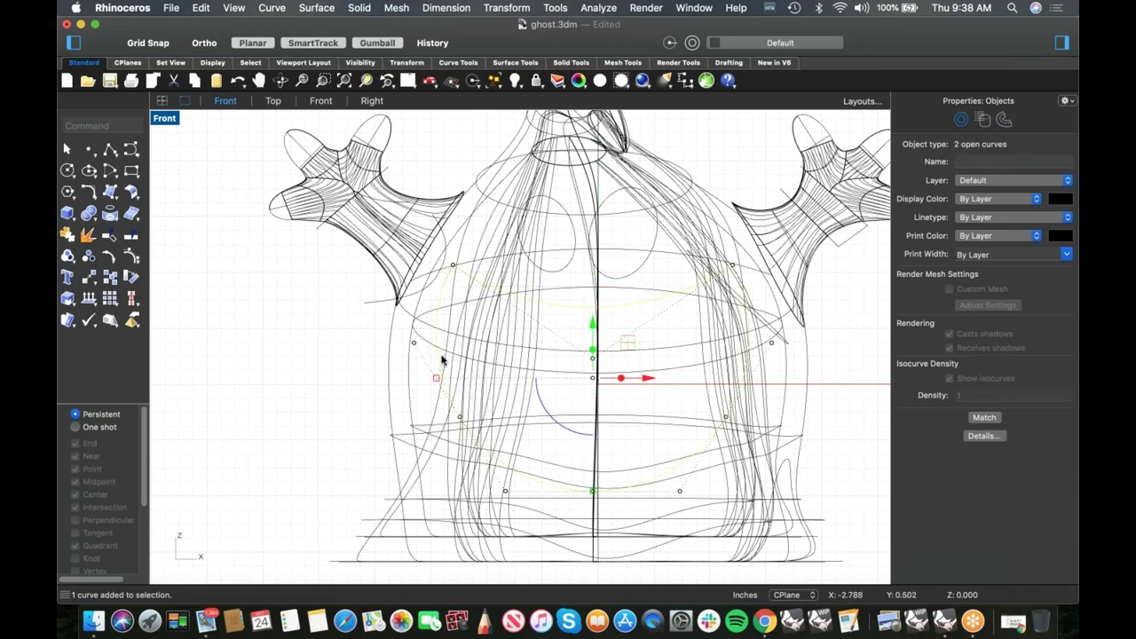
type("iso")
key("Return")
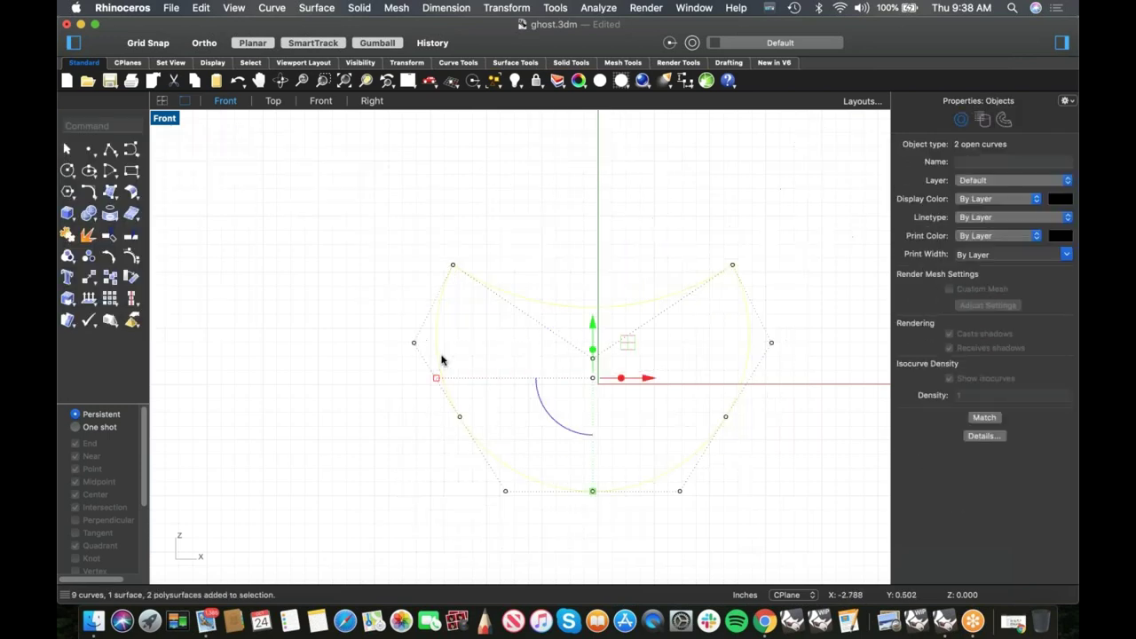
key("Escape")
right_click_drag(588, 429, 498, 406)
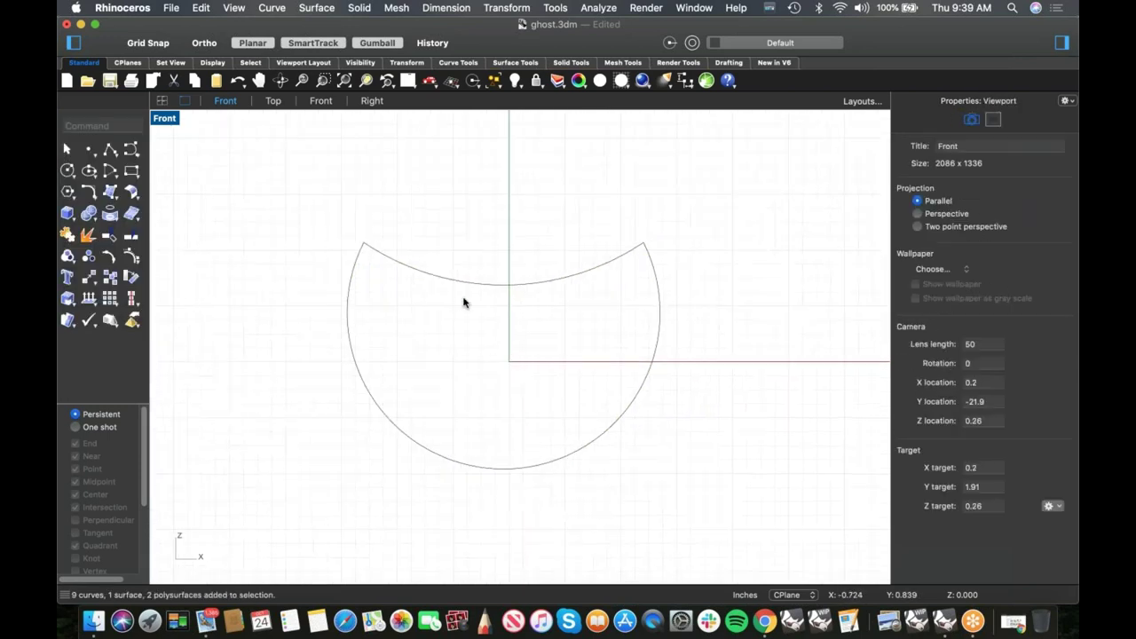
- Start an adjustable curve blend between the two arcs at the mouth's left corner and slide its end points farther from the corner
left_click(95, 199)
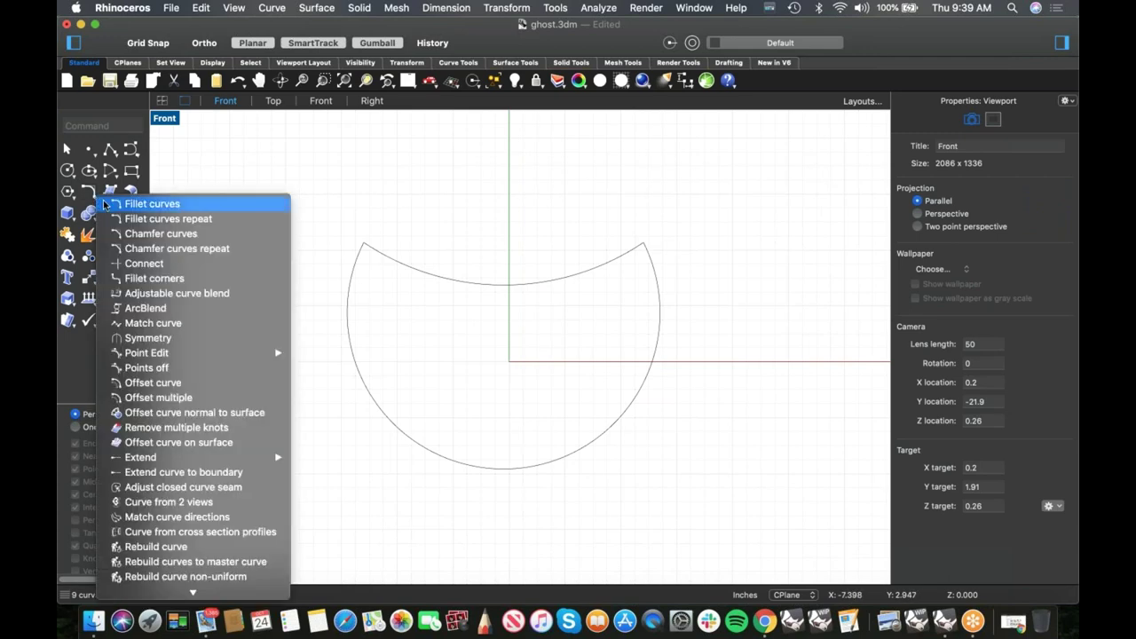
left_click(177, 293)
scroll(361, 269, "up", 2)
left_click(329, 228)
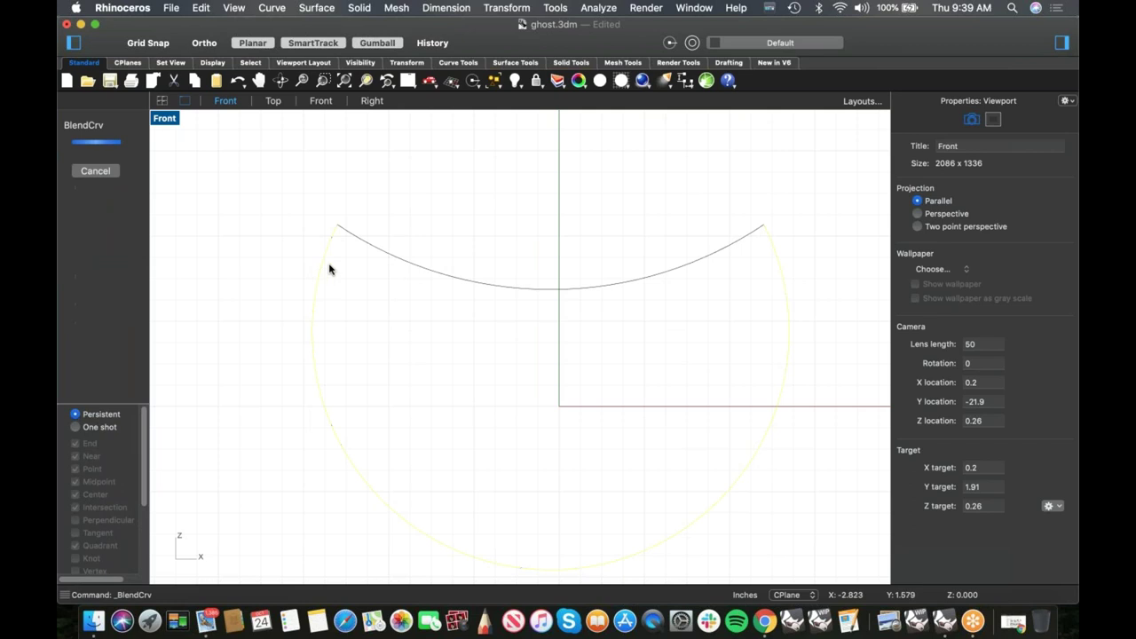
left_click(375, 249)
scroll(520, 281, "up", 3)
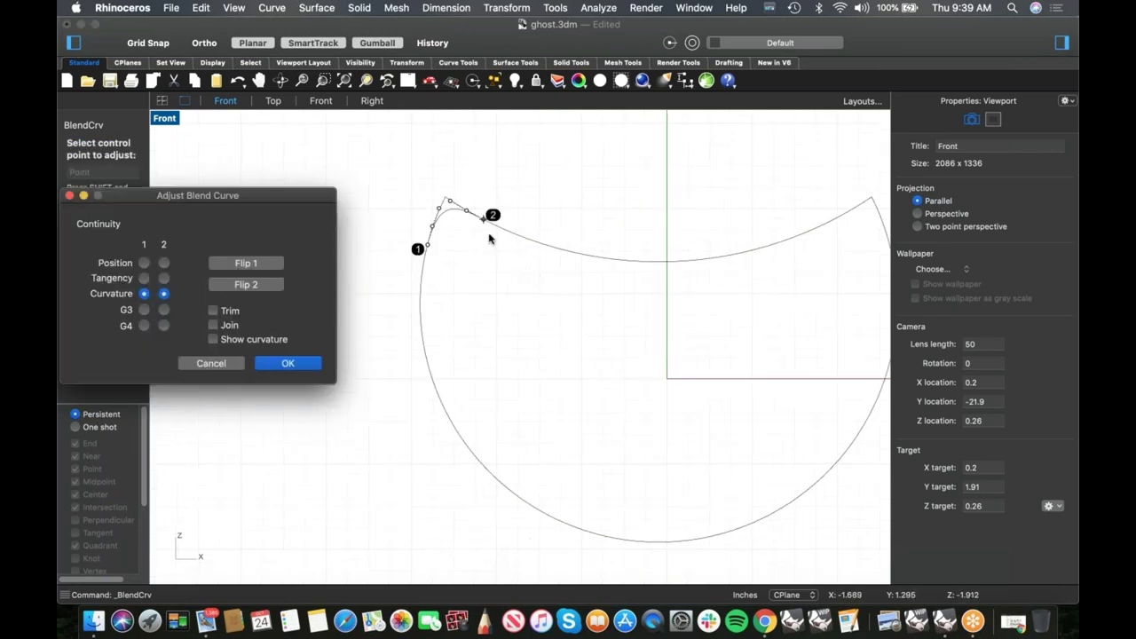
left_click(493, 218)
left_click(527, 232)
left_click(404, 258)
left_click(401, 275)
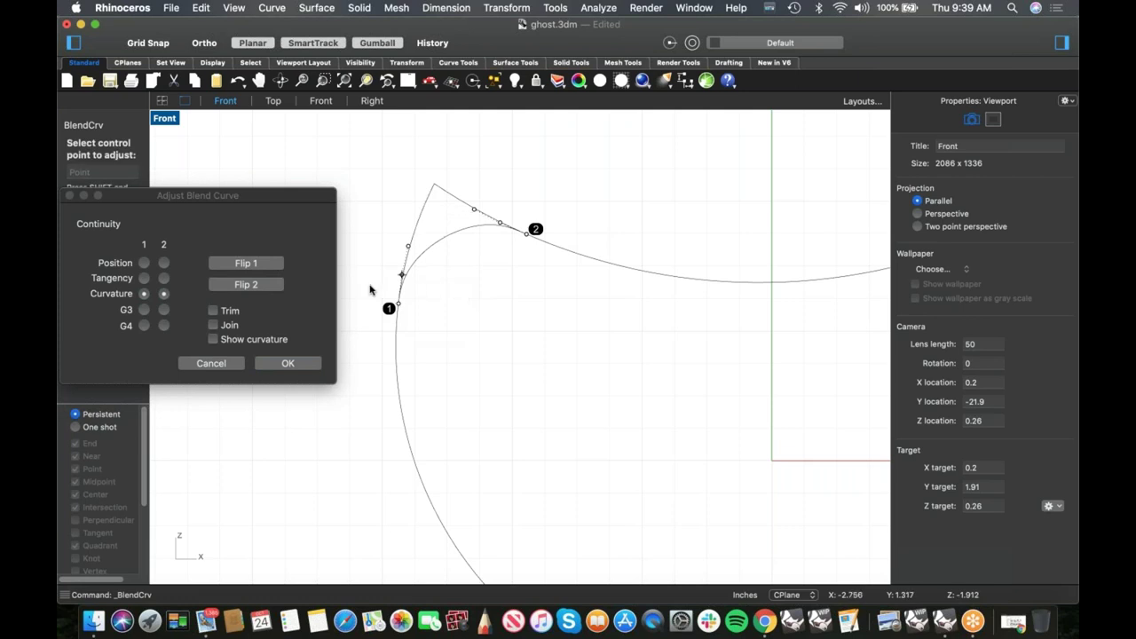
- Set both ends of the left corner blend to Tangency, enable Trim, and accept the blend
left_click(146, 278, "shift")
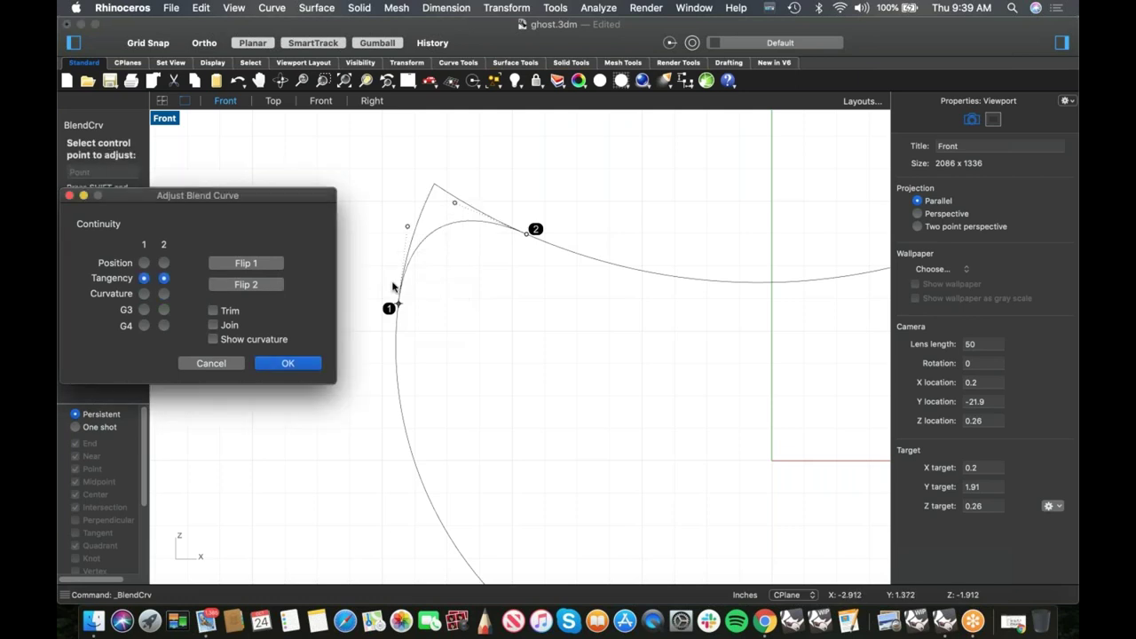
scroll(446, 295, "down", 2)
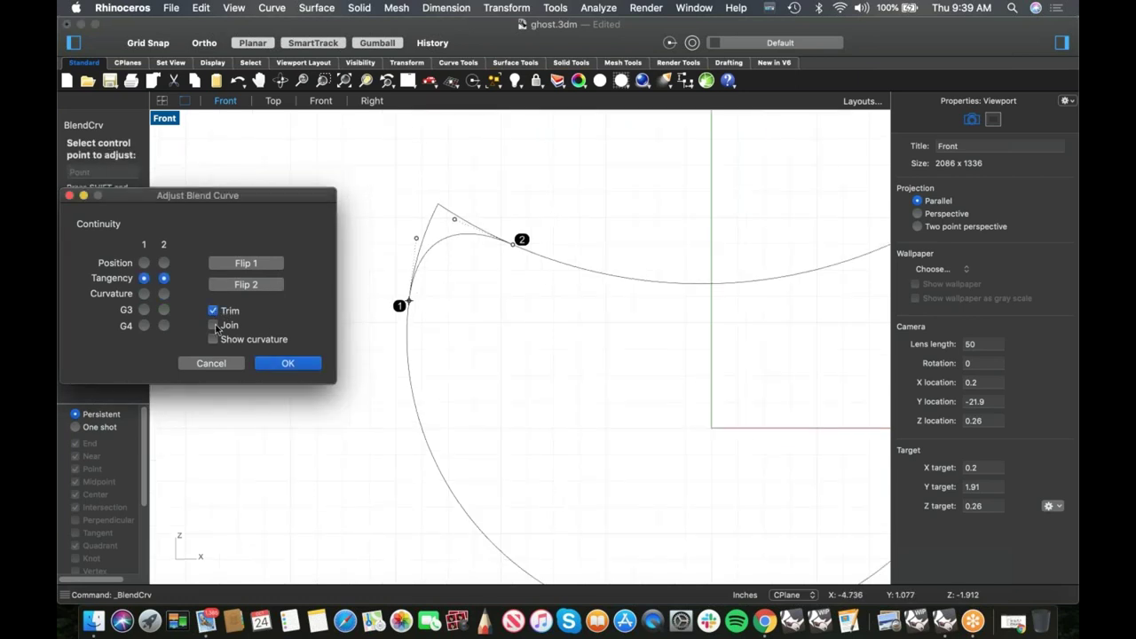
left_click(300, 359)
- Start a matching adjustable curve blend at the mouth's right corner and slide its end points along both arcs away from the corner
scroll(502, 329, "down", 6)
right_click_drag(713, 350, 521, 332)
right_click(521, 332)
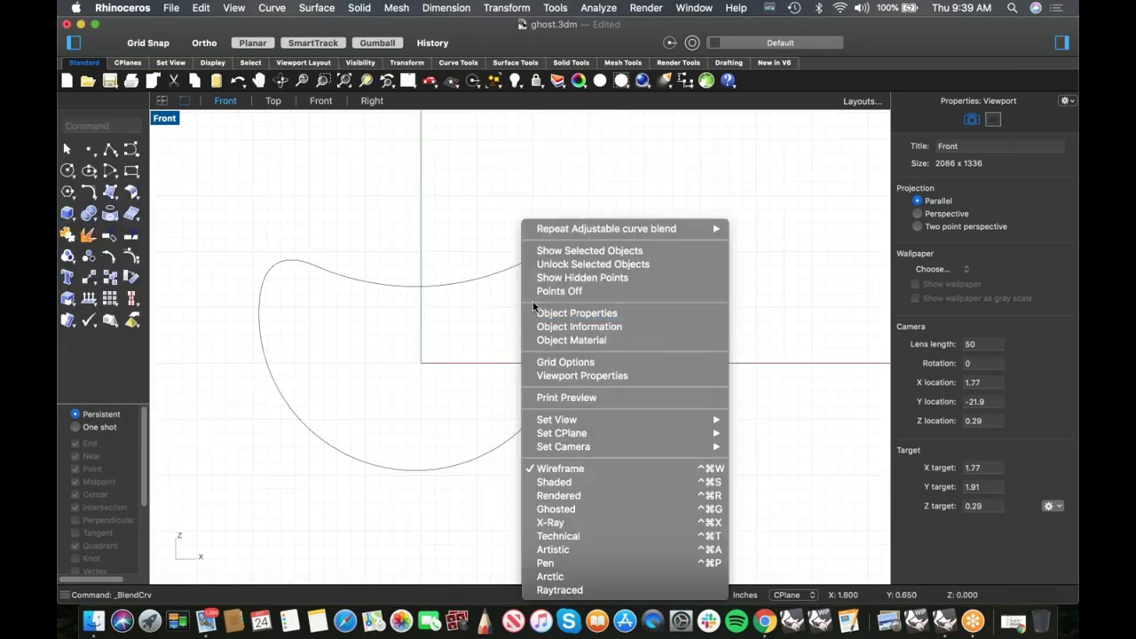
left_click(616, 229)
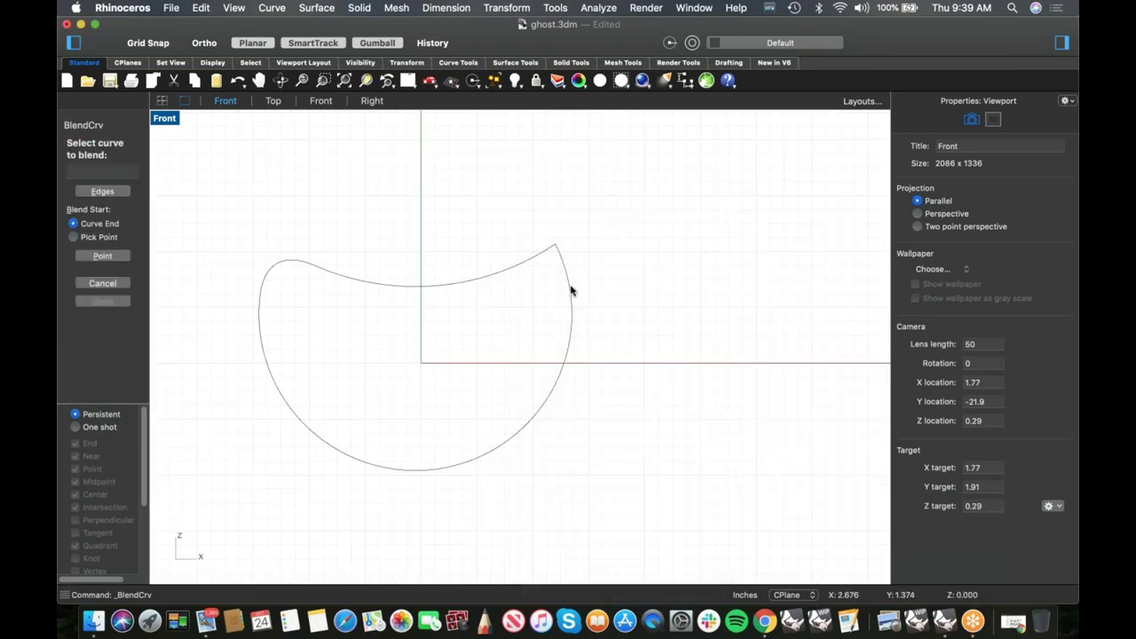
left_click(571, 290)
scroll(551, 280, "up", 2)
left_click_drag(508, 245, 475, 255)
right_click_drag(492, 275, 388, 257, "shift")
left_click_drag(485, 277, 483, 304)
left_click(488, 315)
left_click(487, 251)
left_click(486, 258)
- Extend the right corner blend's handles symmetrically toward the corner for a fuller curve and accept the trimmed blend
scroll(511, 312, "down", 2)
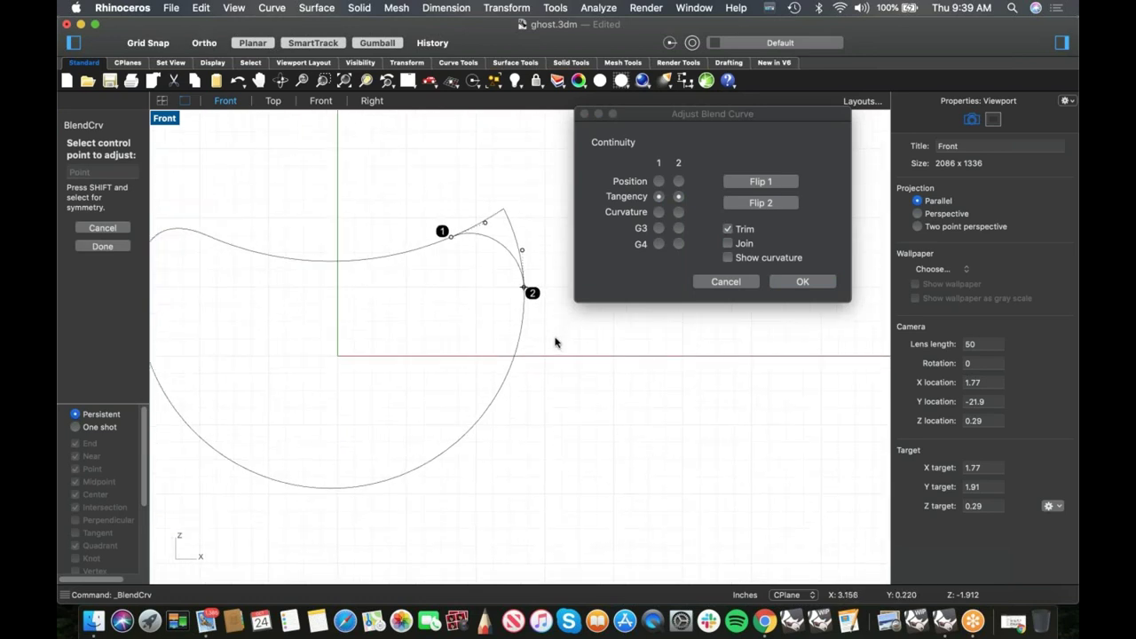
left_click(522, 250, "shift")
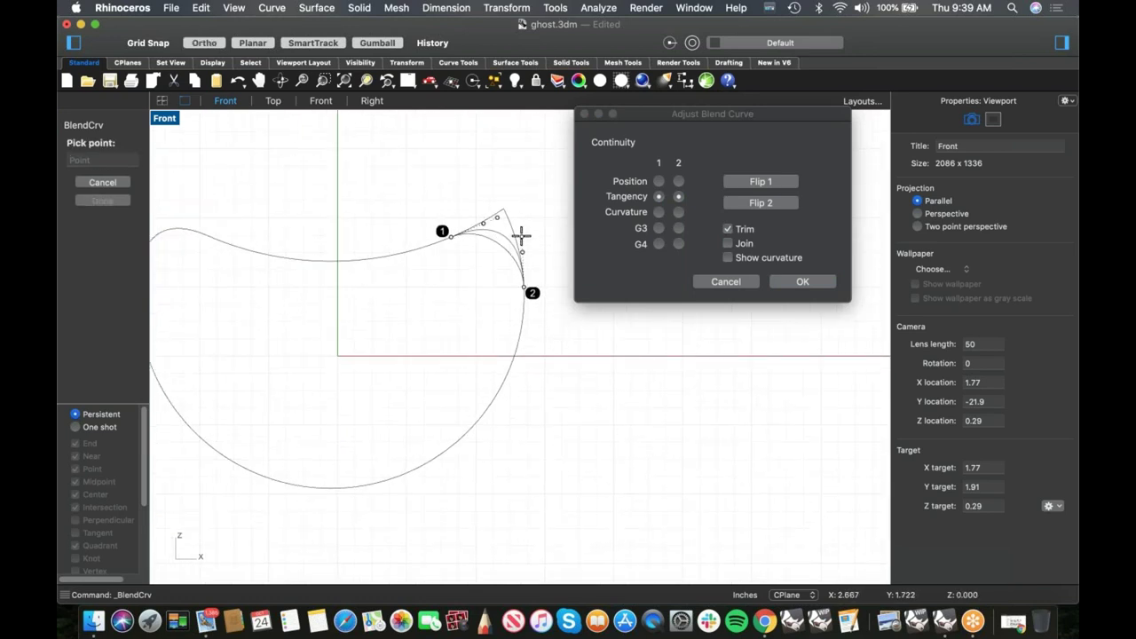
left_click(521, 235, "shift")
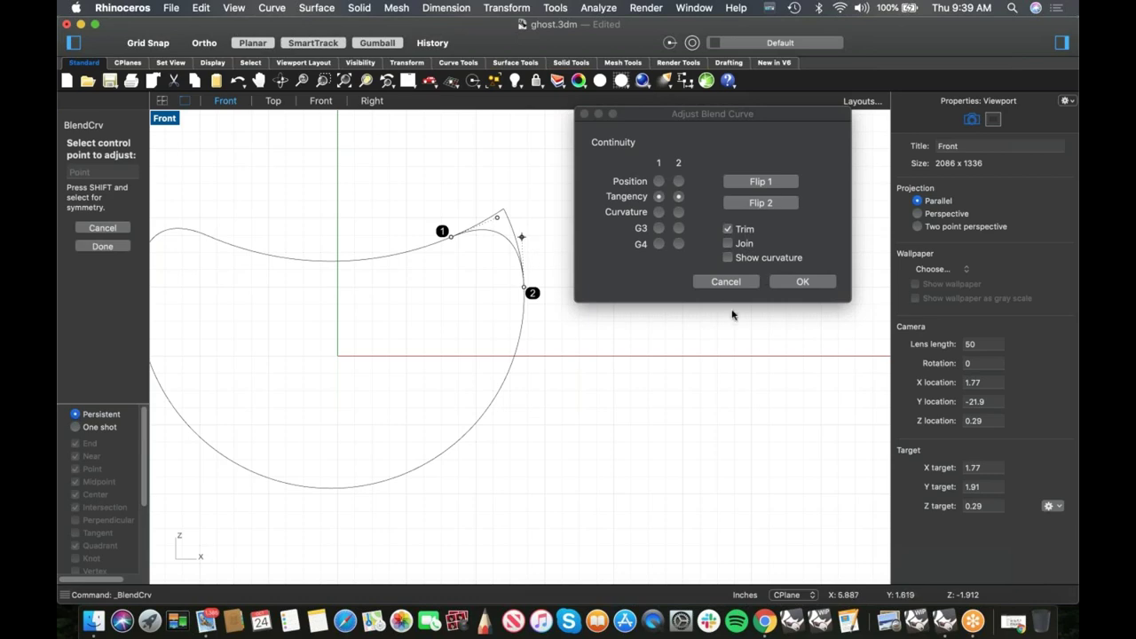
key("Return")
- Join all the mouth curves into one closed outline and show the hidden ghost geometry again
scroll(634, 293, "down", 5)
left_click_drag(442, 213, 748, 451)
key("super+j")
left_click(670, 410)
right_click_drag(665, 410, 589, 428)
key("super+alt+h")
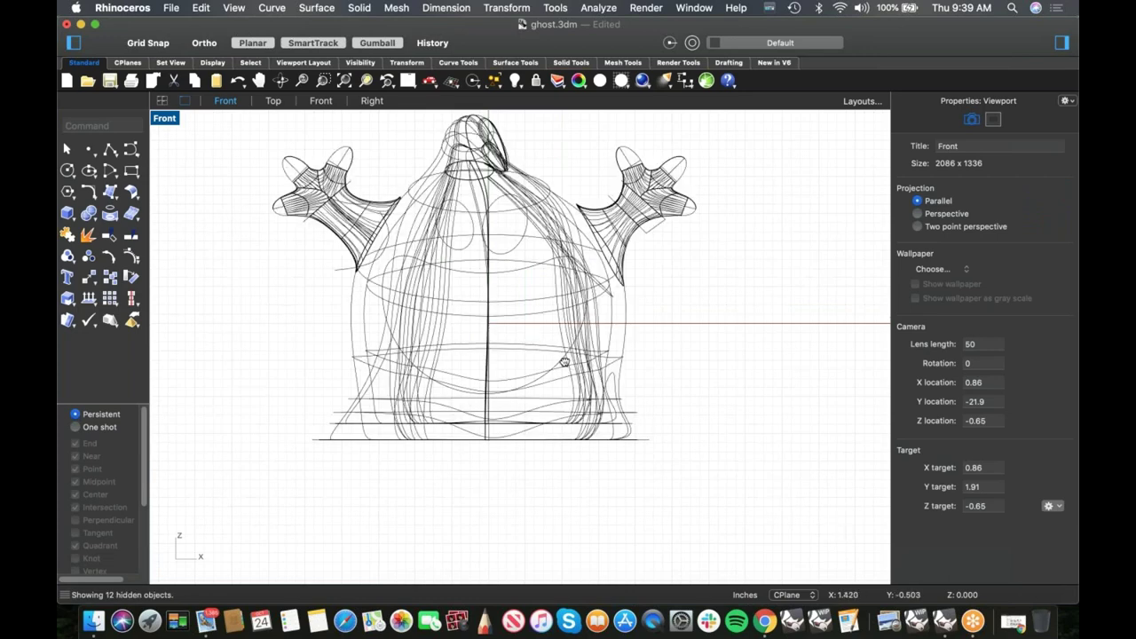
right_click_drag(564, 362, 587, 384)
right_click_drag(677, 381, 648, 378)
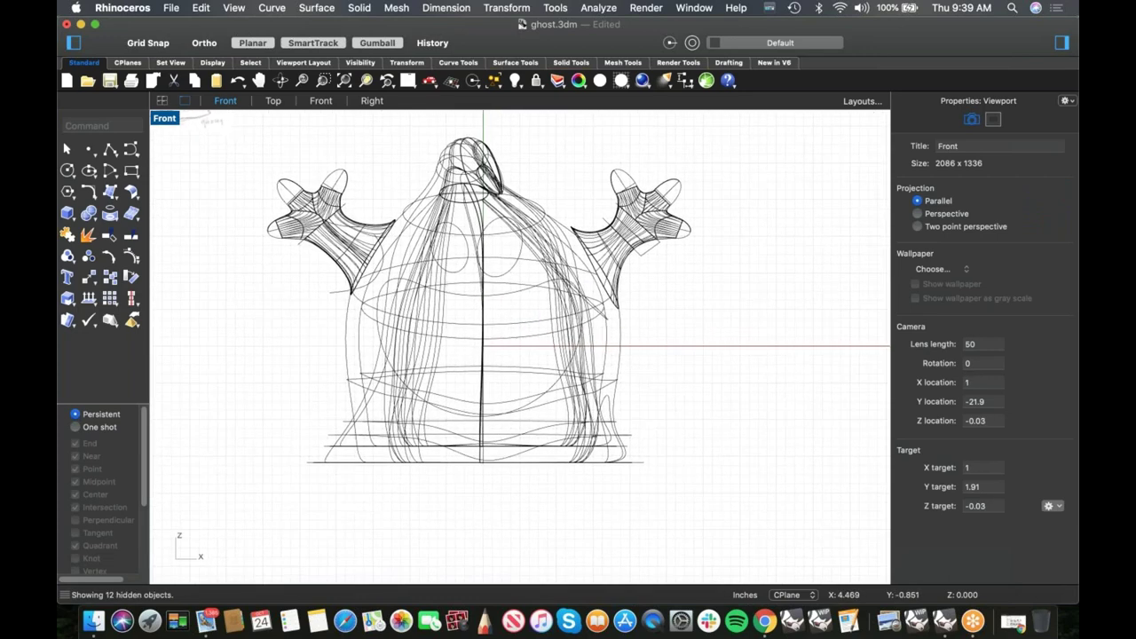
key("ctrl+F3")
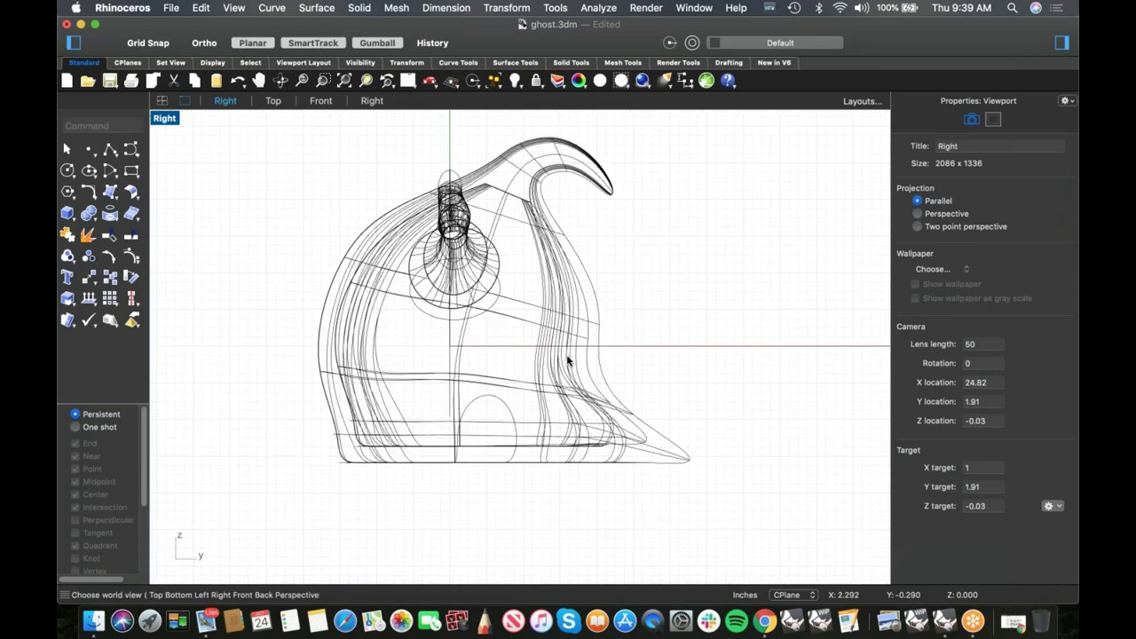
right_click_drag(495, 353, 545, 374)
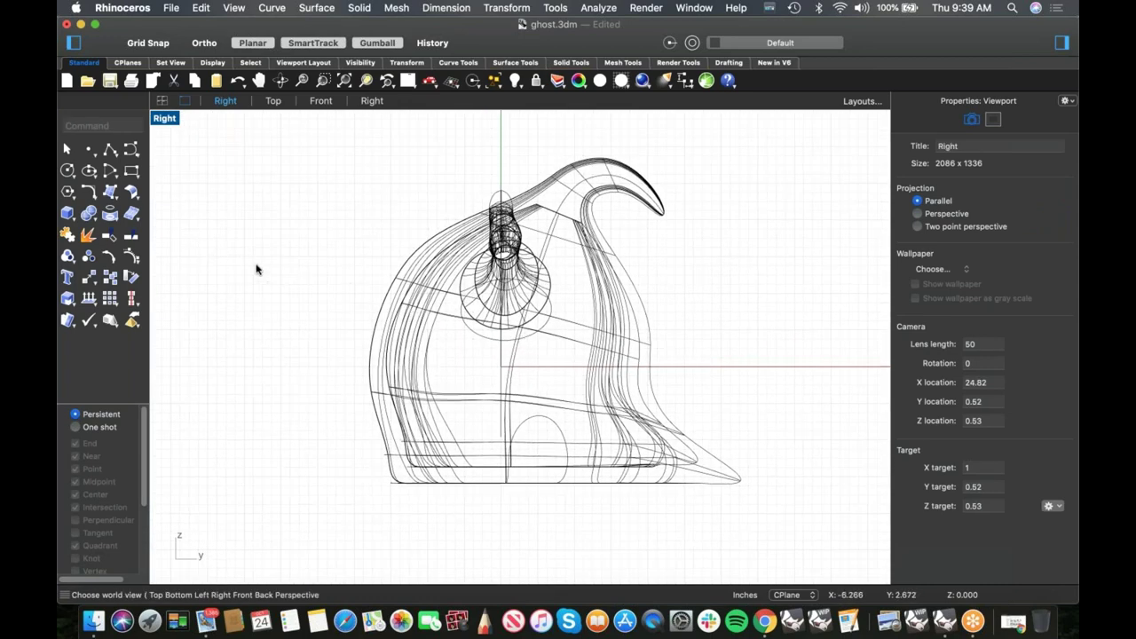
left_click(457, 357)
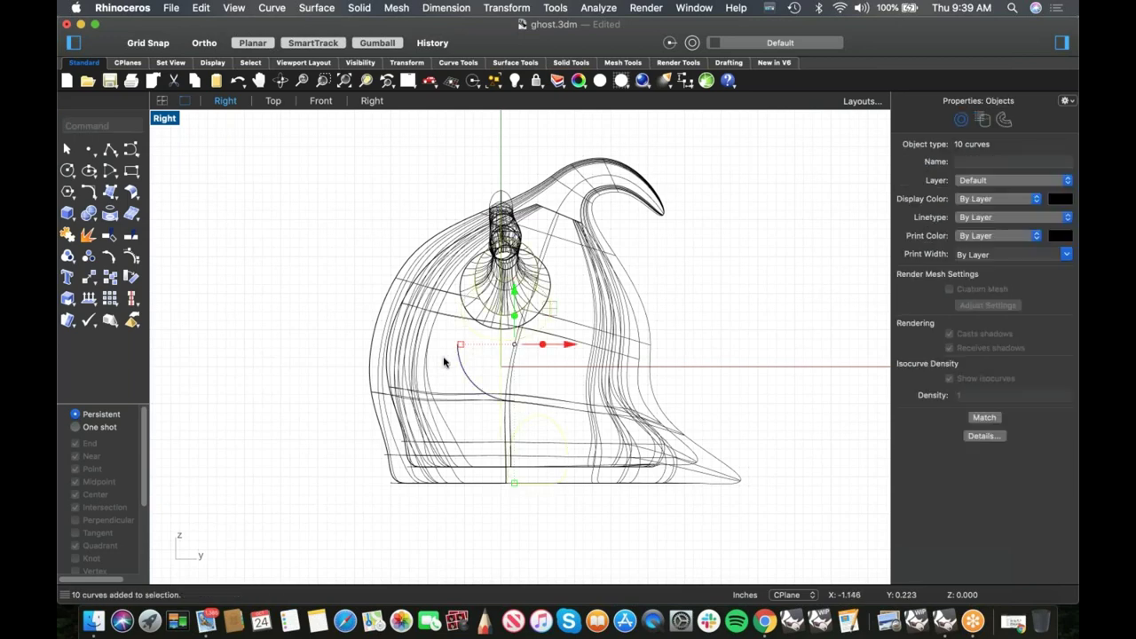
left_click(284, 300)
key("super+alt+f")
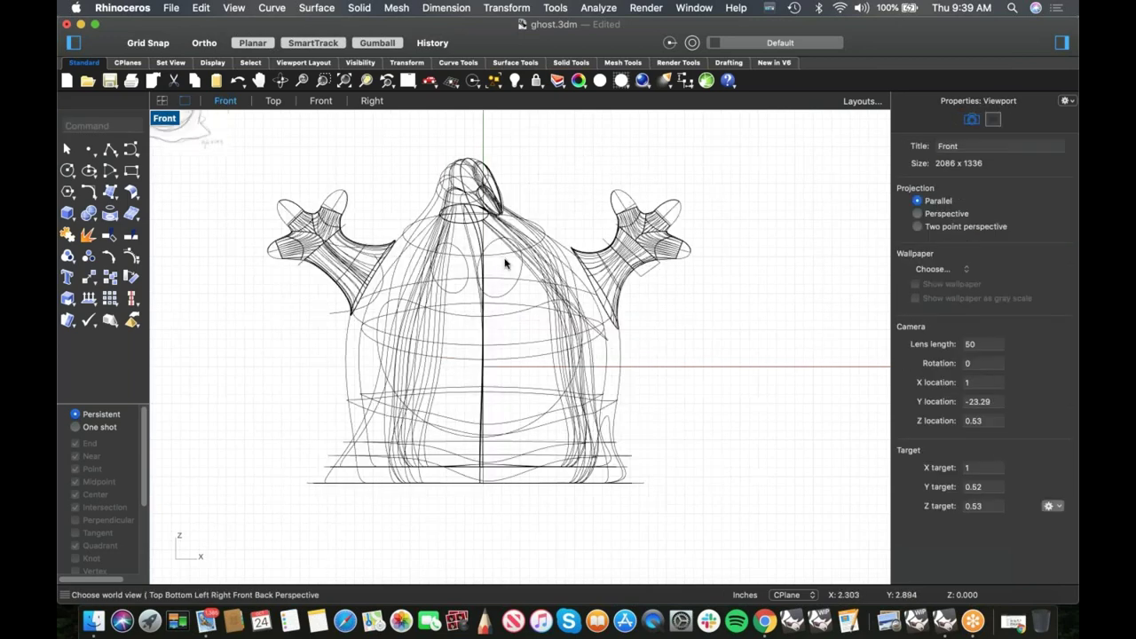
- Select both eye ellipses and the mouth outline, and move them out in front of the ghost's body in the Right view
scroll(505, 264, "up", 3)
left_click(493, 284)
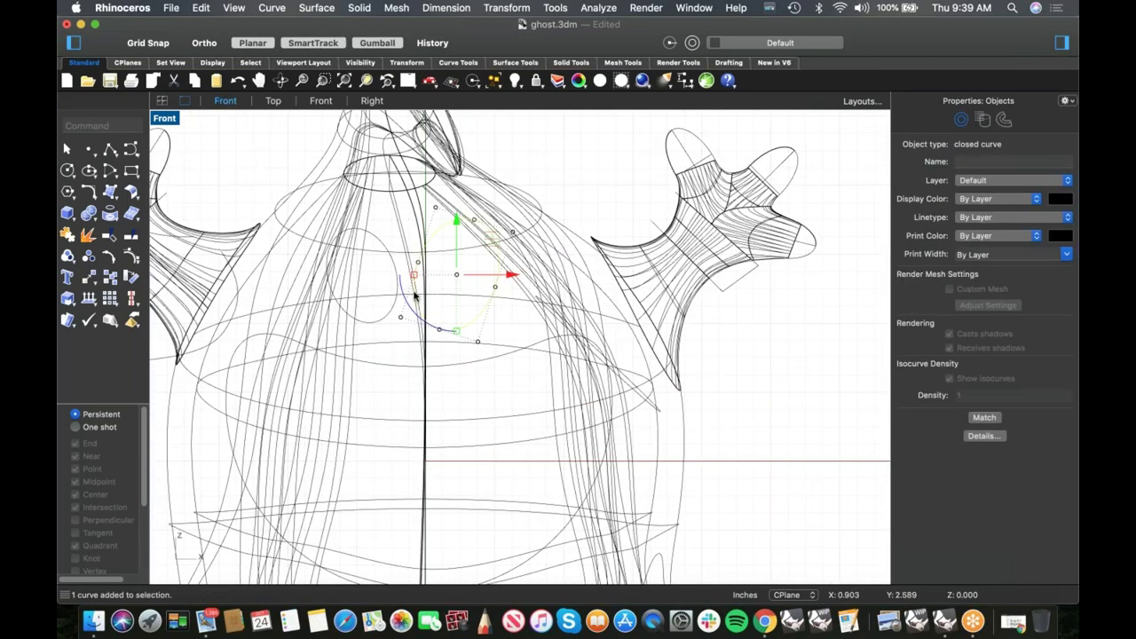
left_click(375, 325, "shift")
left_click(400, 373, "shift")
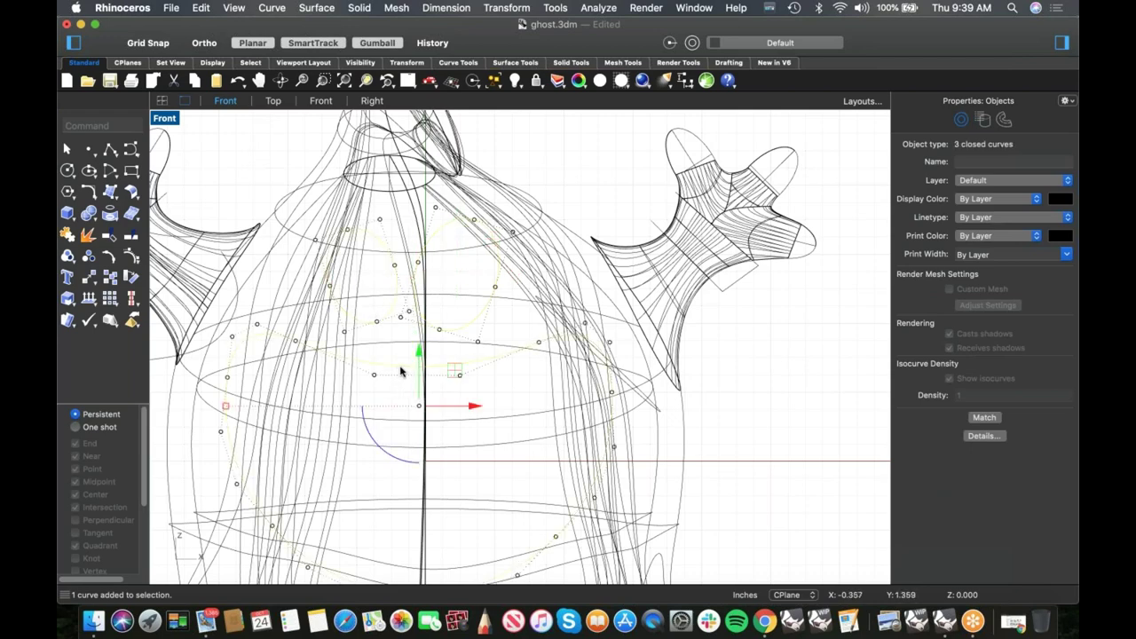
key("ctrl+F3")
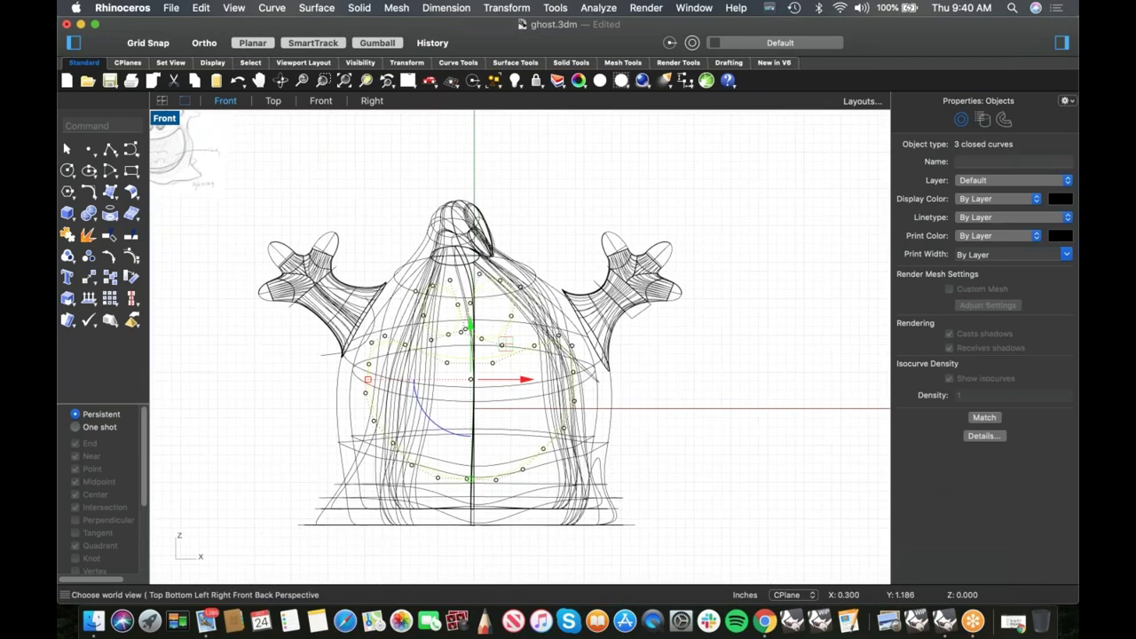
left_click_drag(449, 379, 322, 368)
- Tilt the three face curves to follow the slope of the ghost's front and adjust their position in front of it
right_click_drag(302, 388, 388, 358)
left_click_drag(347, 351, 385, 413)
mouse_move(420, 304)
left_mouse_down()
mouse_move(428, 292)
mouse_move(415, 314)
left_mouse_up()
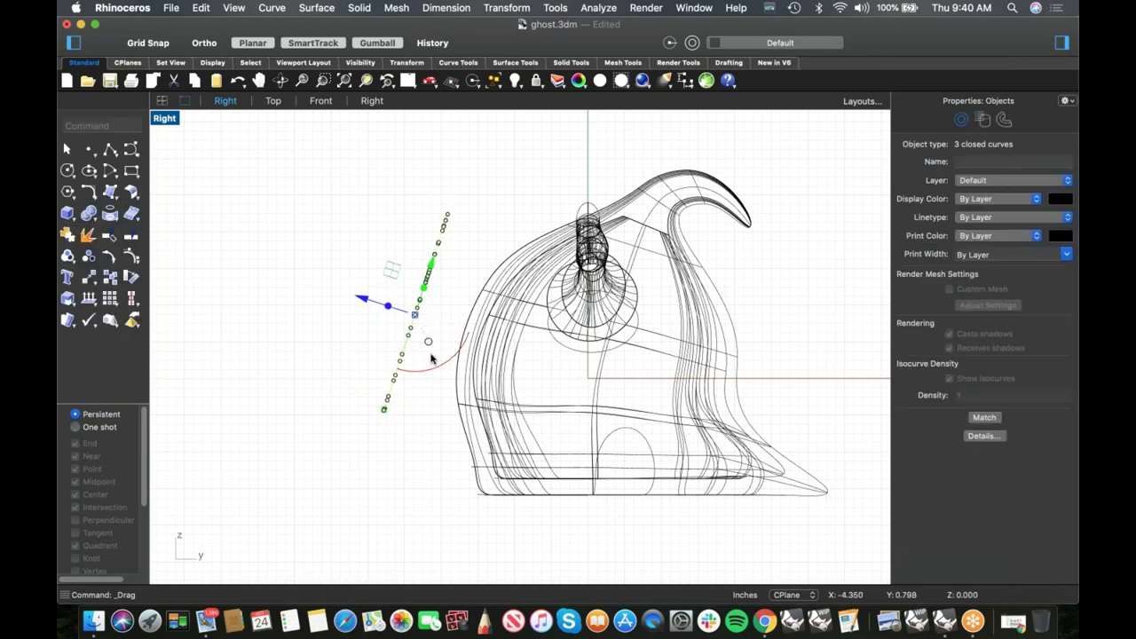
- Extrude the three face curves through the front wall into the ghost's body and check the result in a shaded perspective view
left_click_drag(388, 307, 515, 355)
key("Escape")
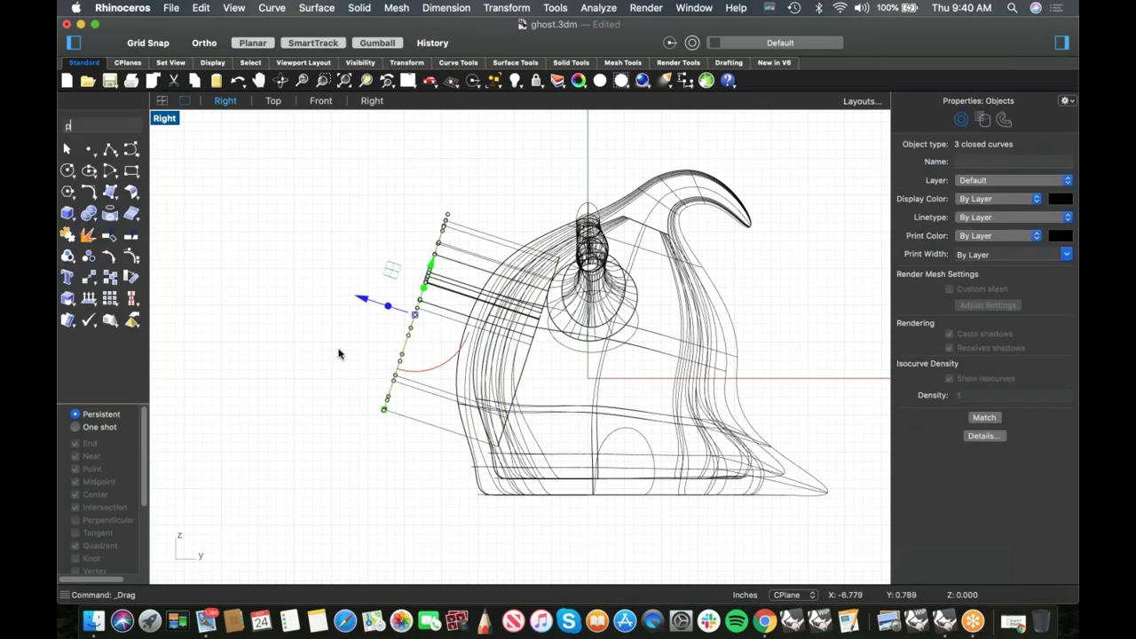
key("Return")
middle_click(424, 316)
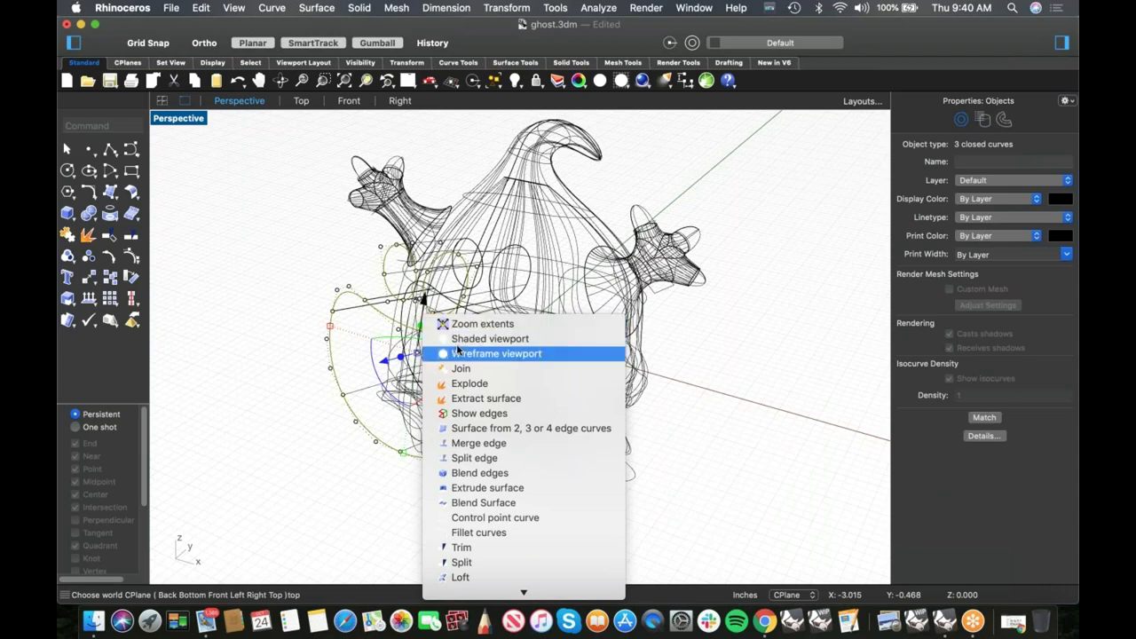
left_click(460, 340)
mouse_move(634, 419)
right_mouse_down()
mouse_move(600, 373)
mouse_move(645, 395)
mouse_move(743, 396)
mouse_move(701, 414)
mouse_move(735, 412)
mouse_move(583, 411)
mouse_move(561, 397)
mouse_move(652, 419)
mouse_move(765, 404)
right_mouse_up()
- Rotate the three face extrusions slightly upward in the Right view, around a point in the ghost's lower back
key("ctrl+F2")
key("ctrl+F3")
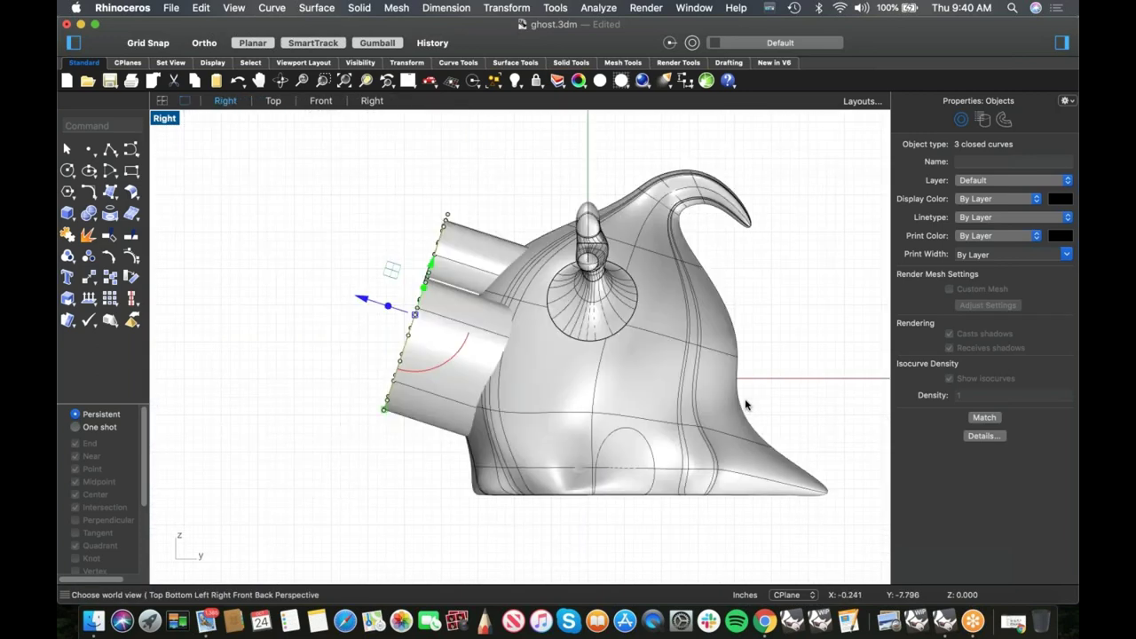
left_click_drag(486, 197, 466, 260)
left_click_drag(431, 467, 424, 422, "shift")
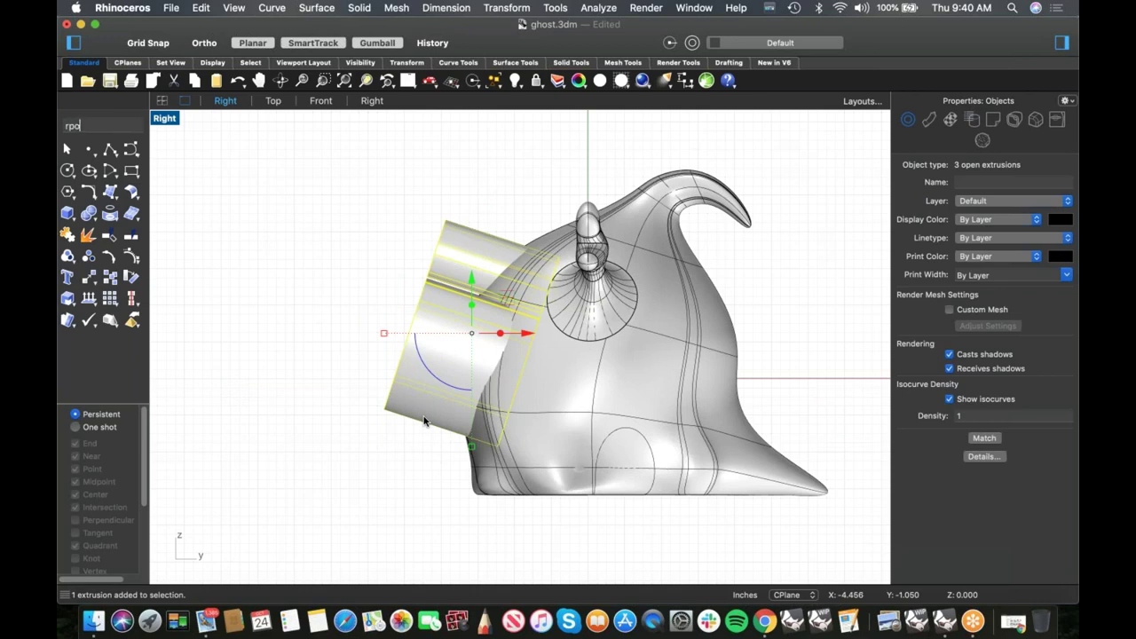
key("BackSpace")
key("BackSpace")
type("ot")
key("Return")
left_click(685, 405)
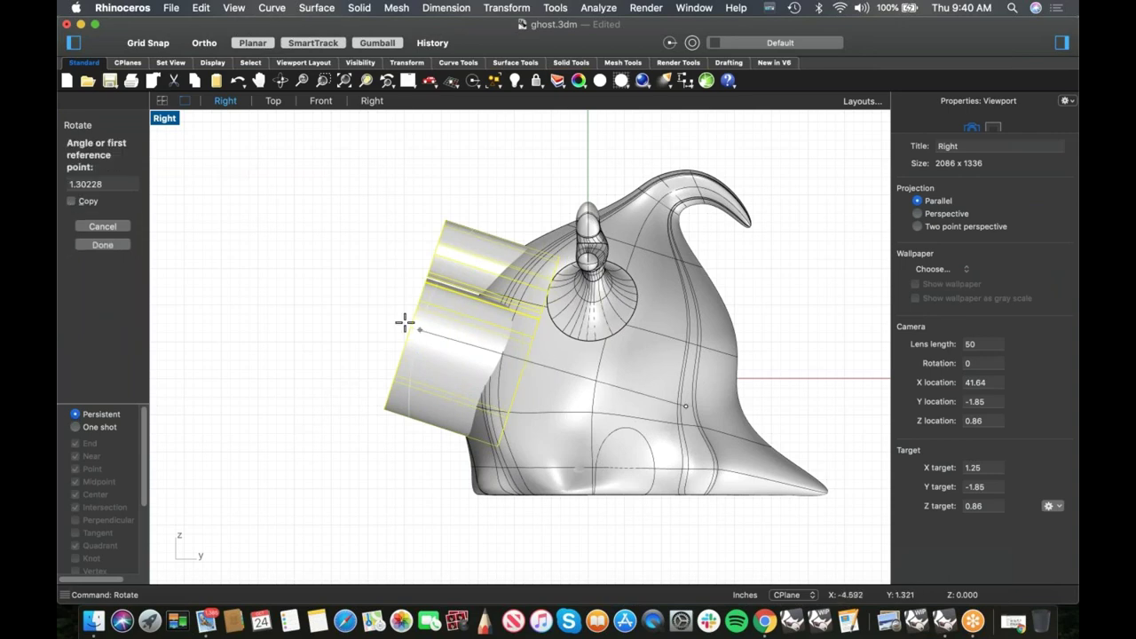
left_click(325, 293)
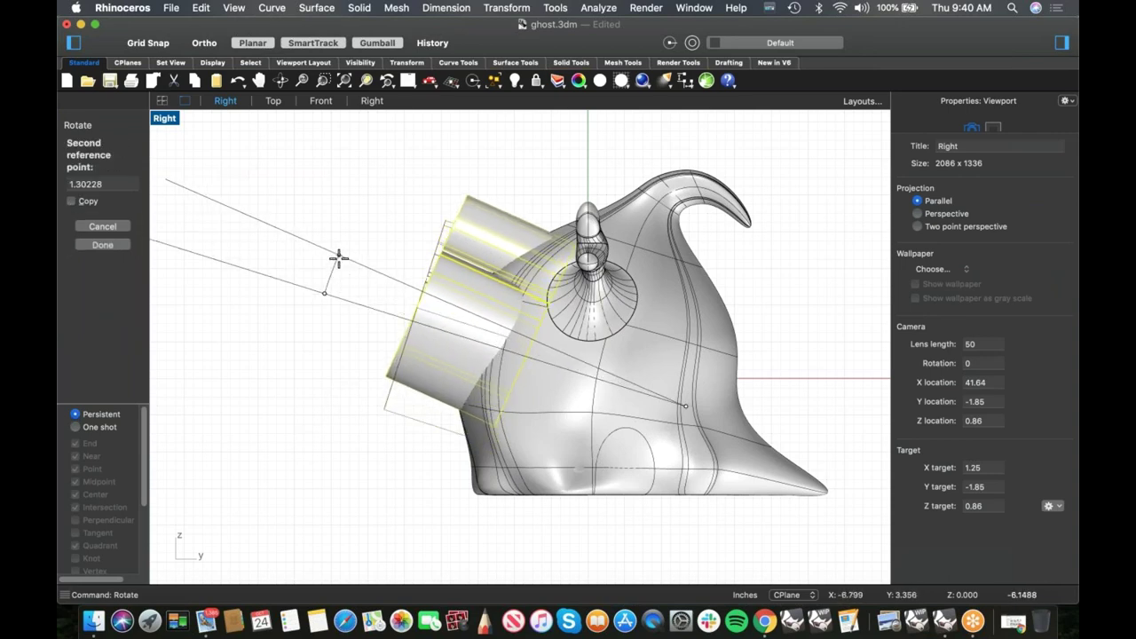
left_click(333, 268)
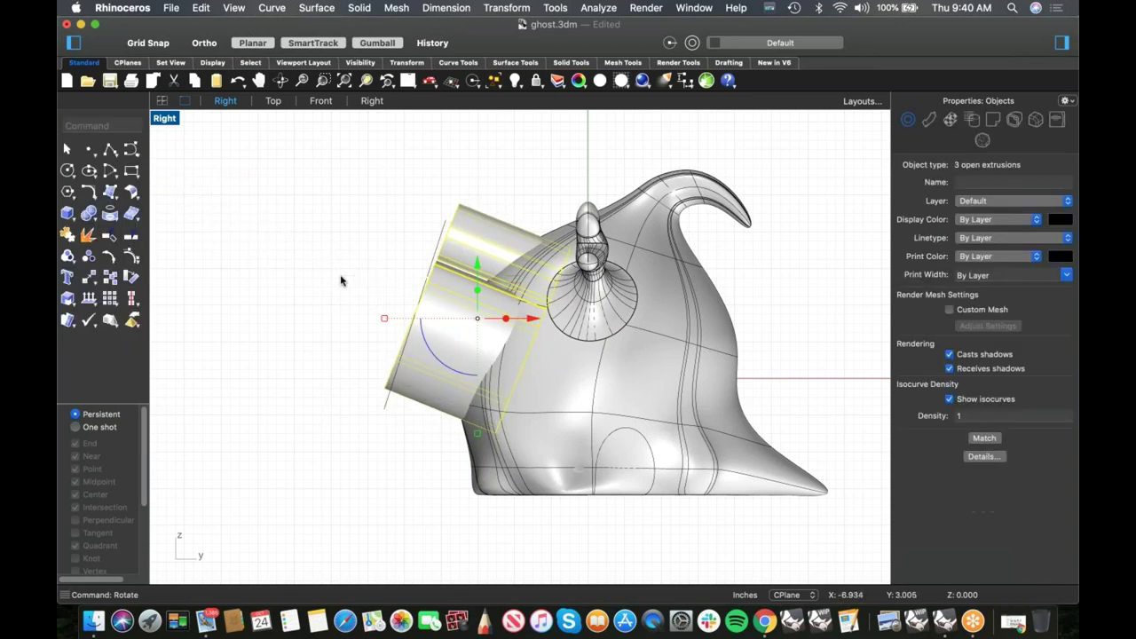
- Select the mouth extrusion, align its gumball with the extrusion's tilt in the Right view, and relocate the gumball to the extrusion's upper edge
right_click_drag(348, 310, 373, 298)
key("ctrl+F2")
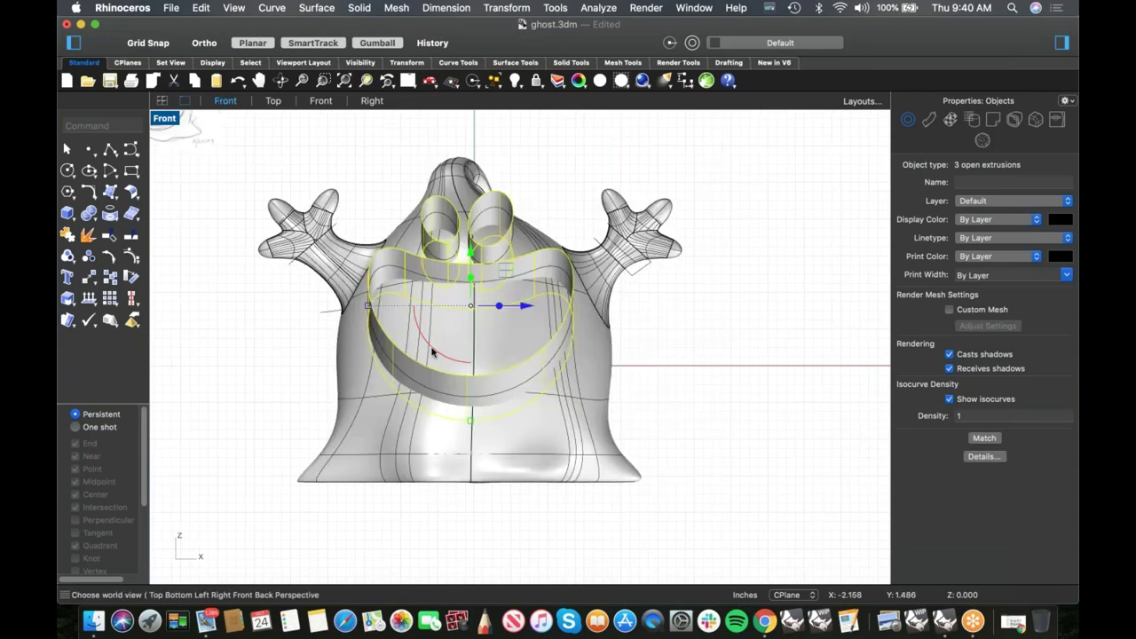
key("Escape")
scroll(510, 353, "up", 5)
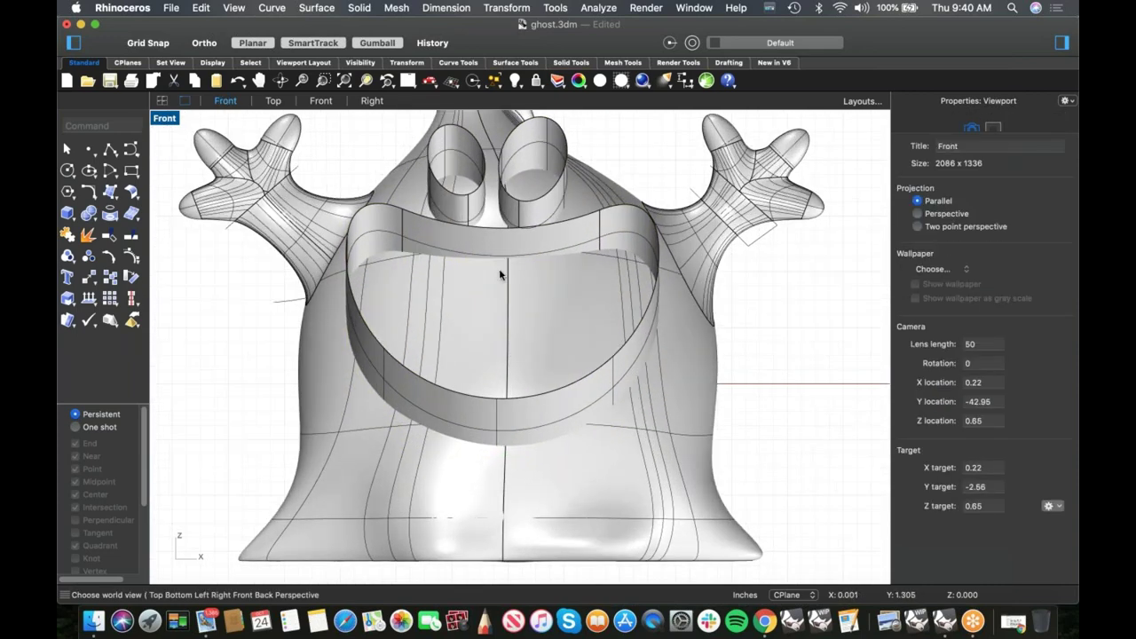
left_click(506, 248)
key("ctrl+F3")
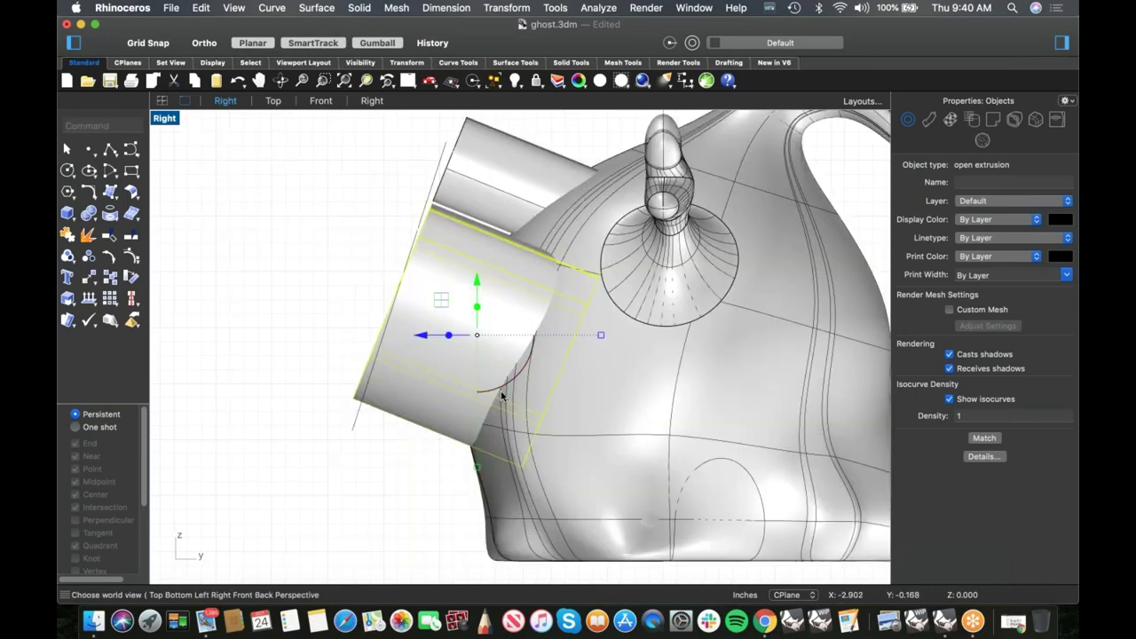
left_click_drag(513, 382, 459, 385, "super")
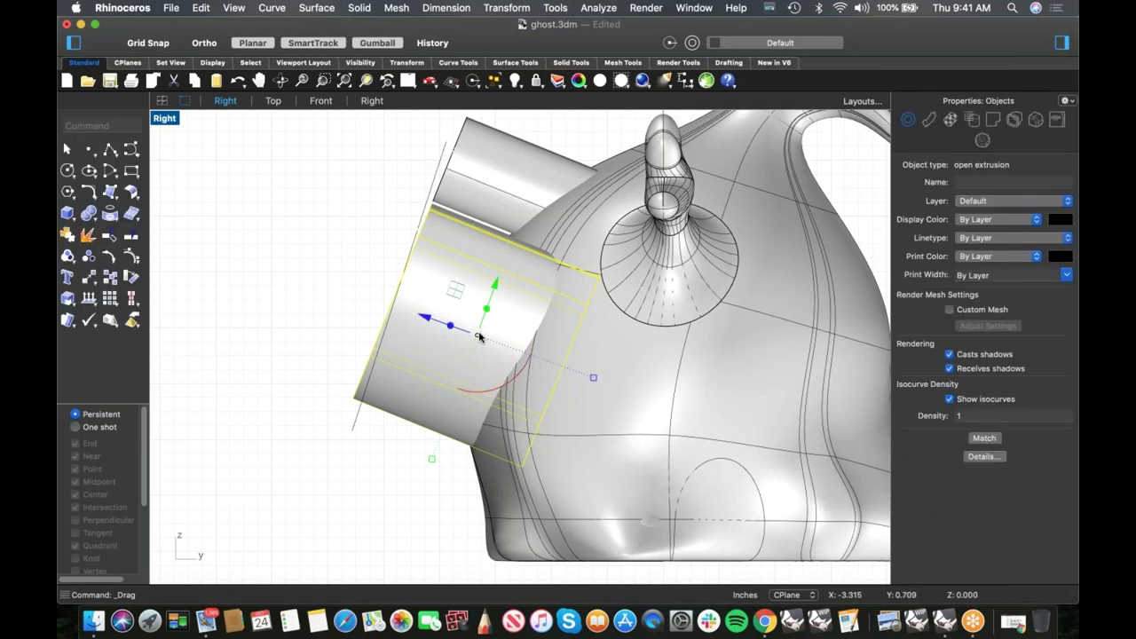
left_click_drag(494, 288, 530, 189, "super")
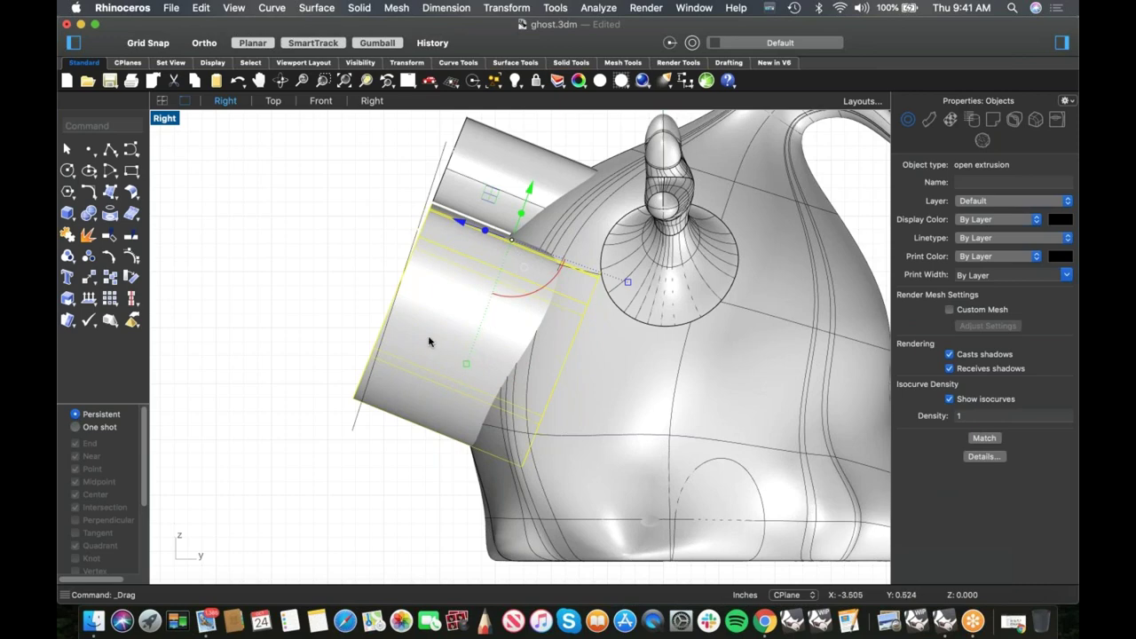
- Stretch the mouth extrusion downward from its upper edge to make the mouth taller, and check its shape in the Front view
left_click(309, 308)
left_click(455, 335)
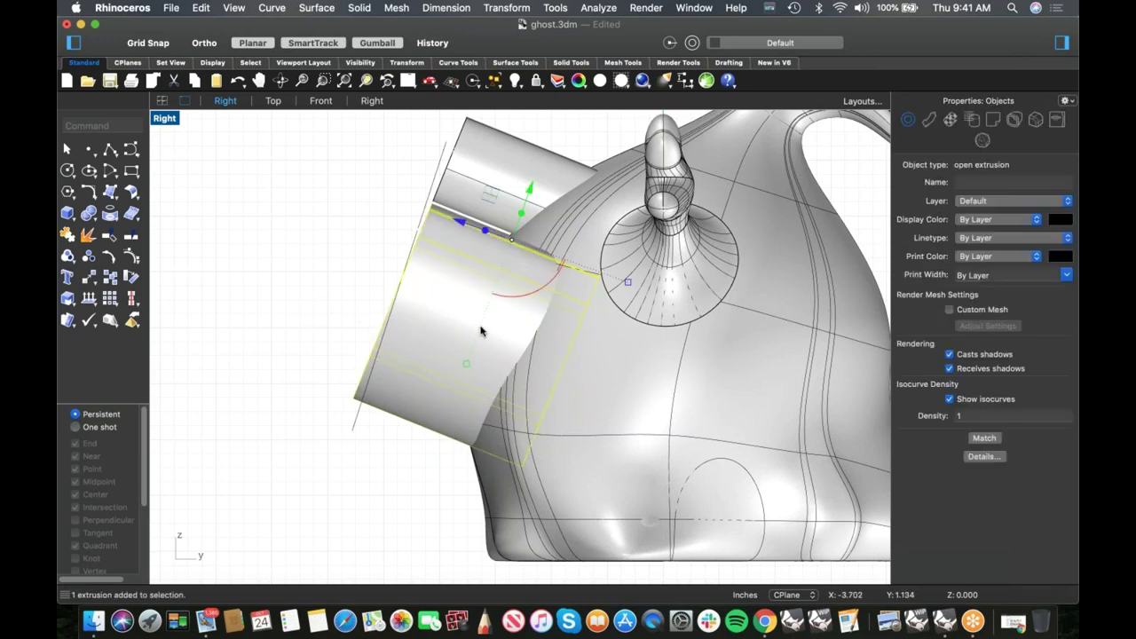
left_click_drag(468, 366, 454, 385)
key("ctrl+F2")
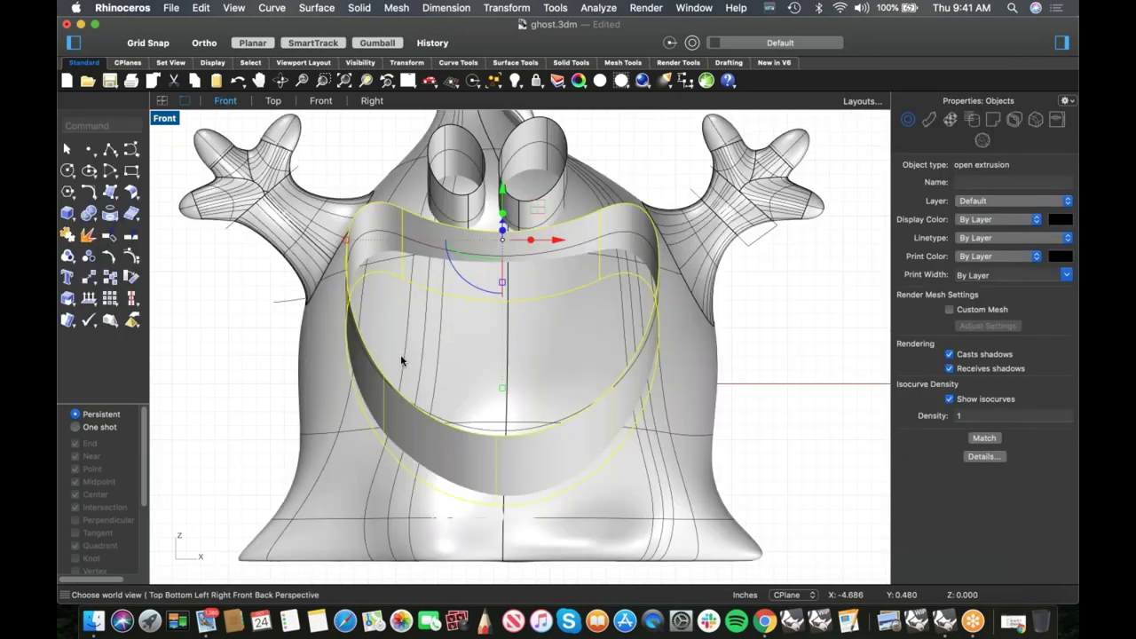
scroll(408, 355, "down", 2)
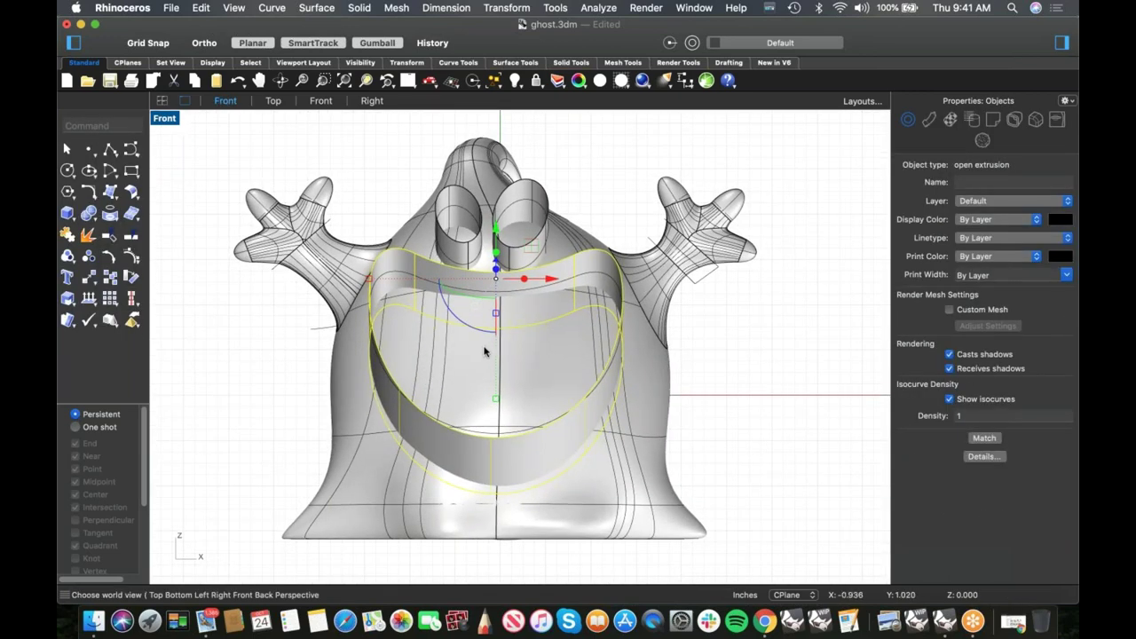
- Widen the mouth extrusion sideways in the Top view and move it slightly into the ghost's body along its axis in the Right view
key("ctrl+F1")
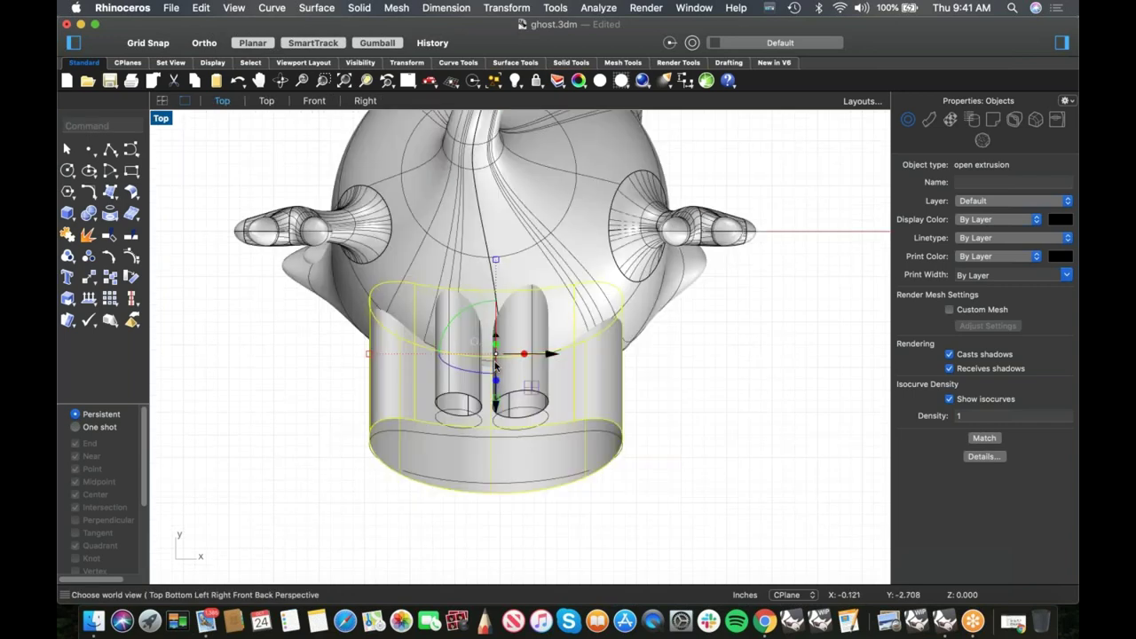
scroll(445, 376, "up", 2)
mouse_move(379, 355)
left_mouse_down()
mouse_move(347, 353)
mouse_move(359, 353)
left_mouse_up()
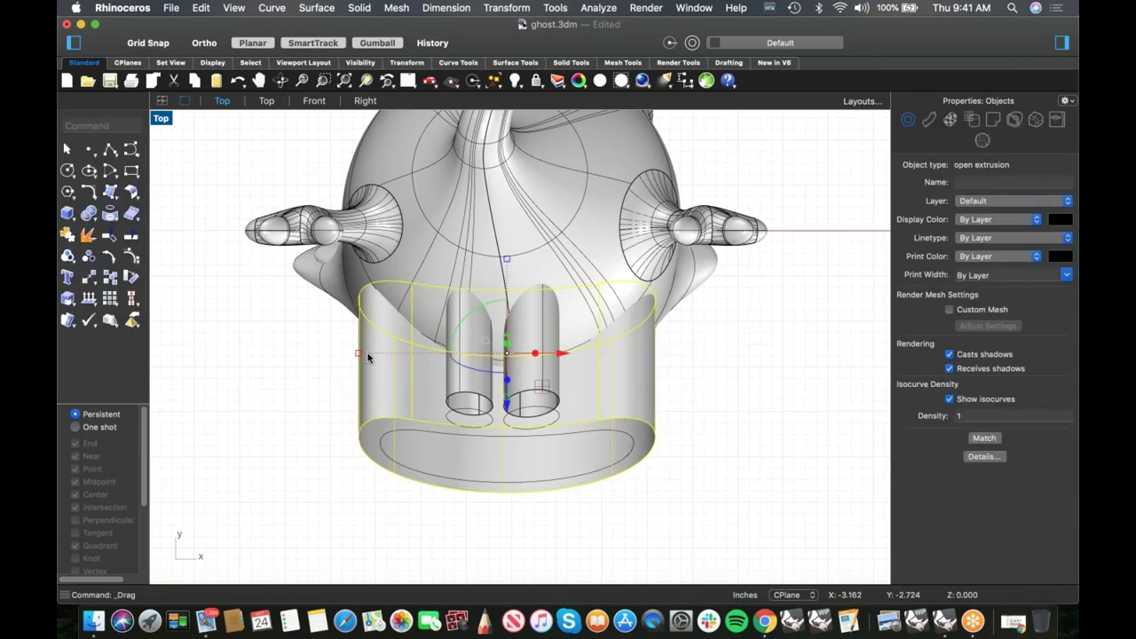
key("ctrl+F3")
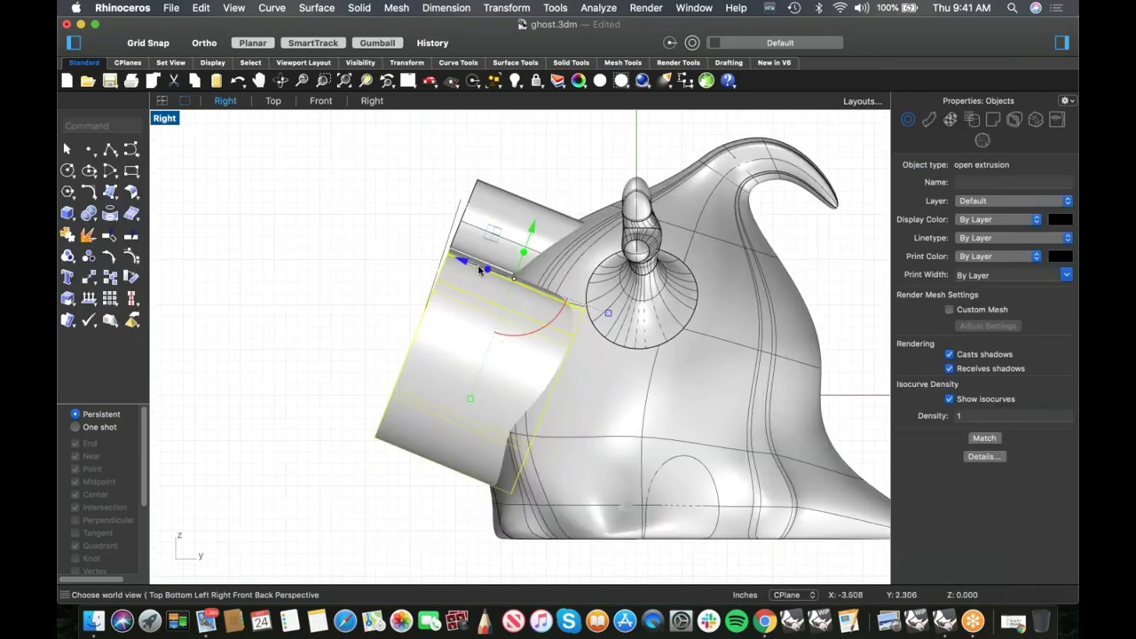
left_click_drag(461, 261, 521, 301)
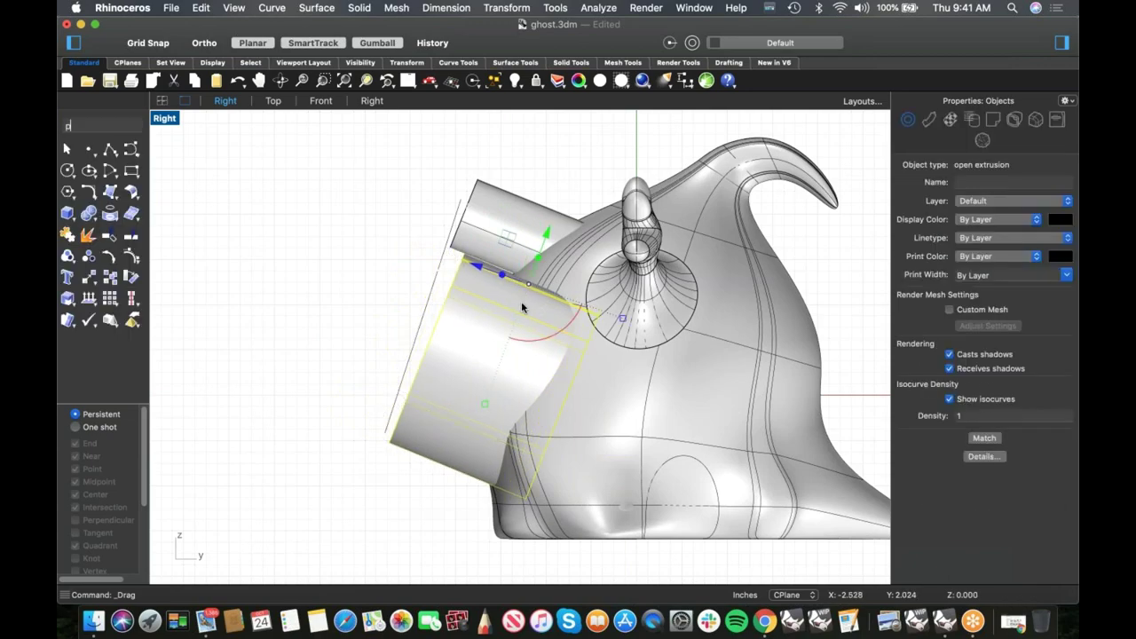
- Display the model in wireframe and lengthen the mouth extrusion along its axis so it reaches deeper through the body's front wall
key("ctrl+F4")
right_click_drag(521, 301, 561, 404)
scroll(524, 311, "up", 5)
key("ctrl+F2")
key("ctrl+F3")
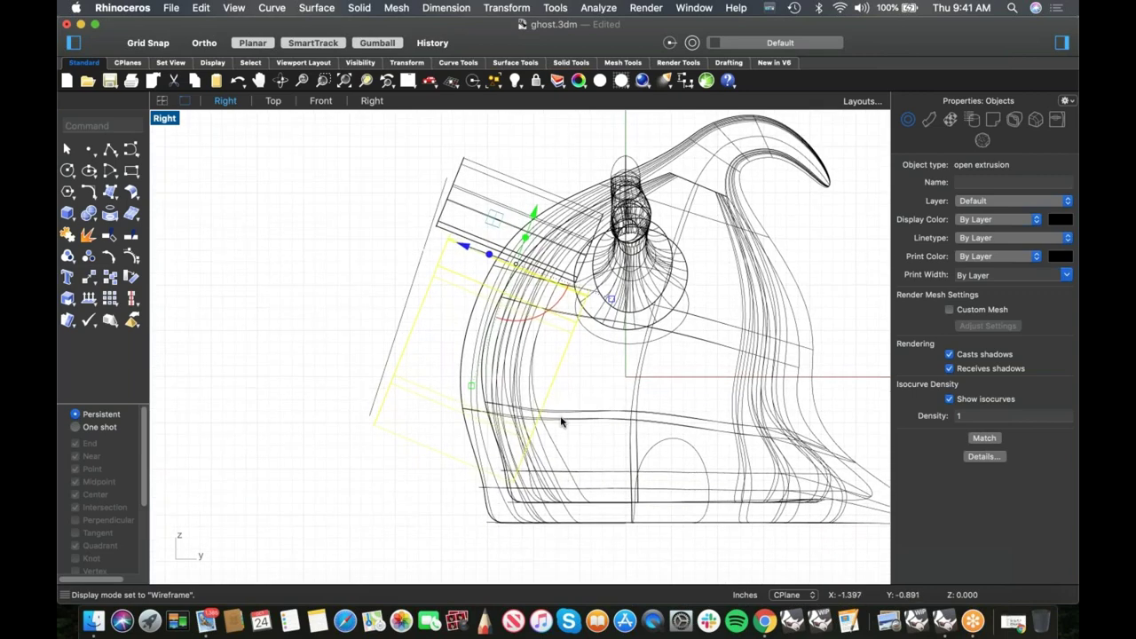
left_click_drag(612, 304, 645, 316)
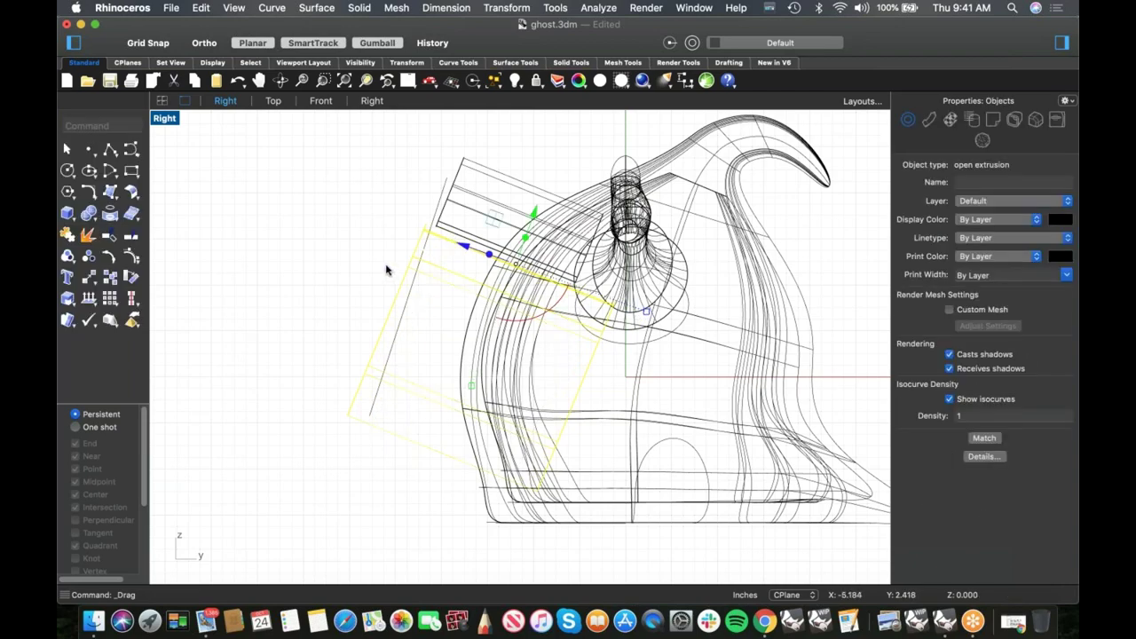
- Check the mouth extrusion's depth in the Perspective view, deselect it, and return the viewport to shaded display
key("ctrl+F4")
right_click_drag(513, 320, 622, 318)
scroll(512, 281, "up", 4)
right_click_drag(737, 351, 627, 365)
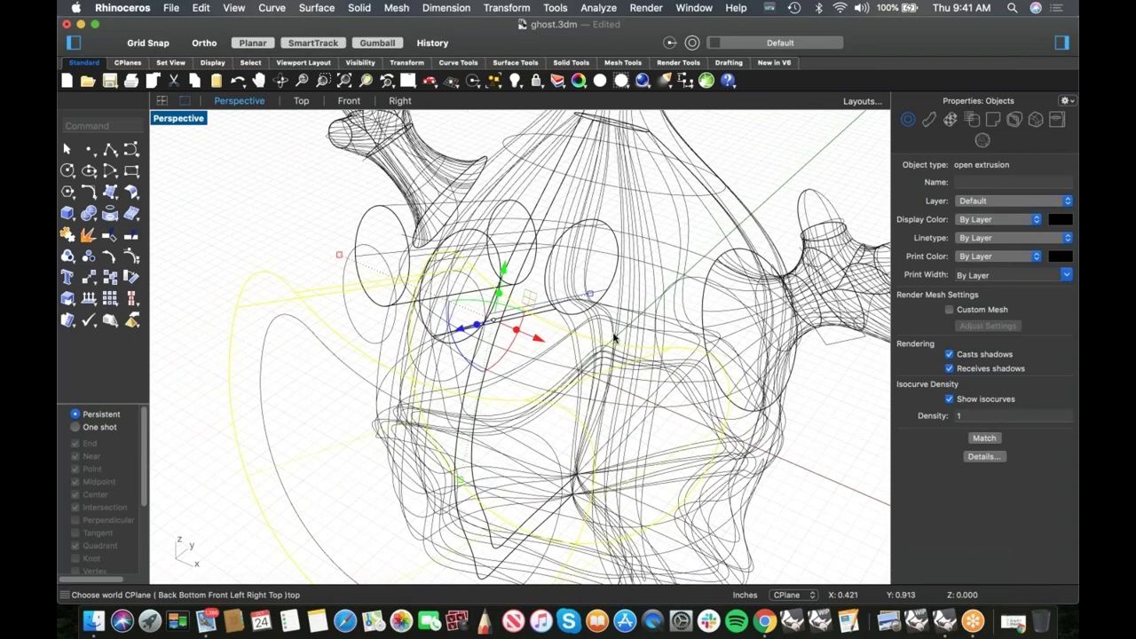
left_click(300, 234)
middle_click(303, 229)
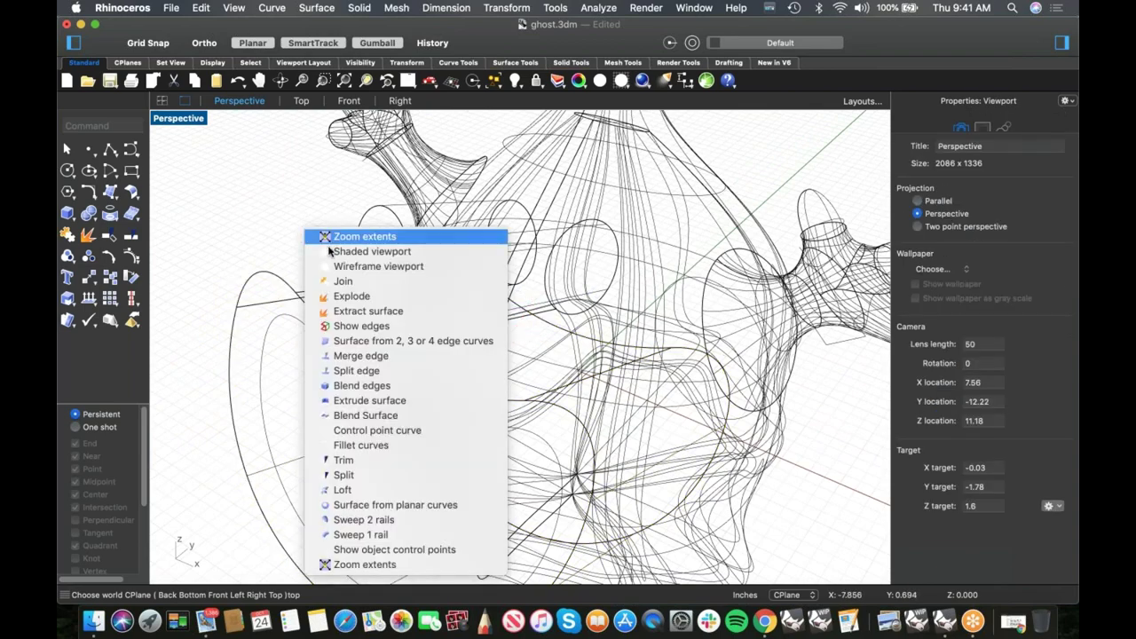
left_click(330, 252)
- Cap the open ends of both eye extrusions to turn them into closed solids
mouse_move(531, 330)
right_mouse_down()
mouse_move(561, 329)
mouse_move(544, 330)
mouse_move(578, 313)
mouse_move(649, 322)
mouse_move(574, 329)
mouse_move(541, 311)
mouse_move(533, 325)
right_mouse_up()
left_click(488, 306)
left_click(429, 249, "shift")
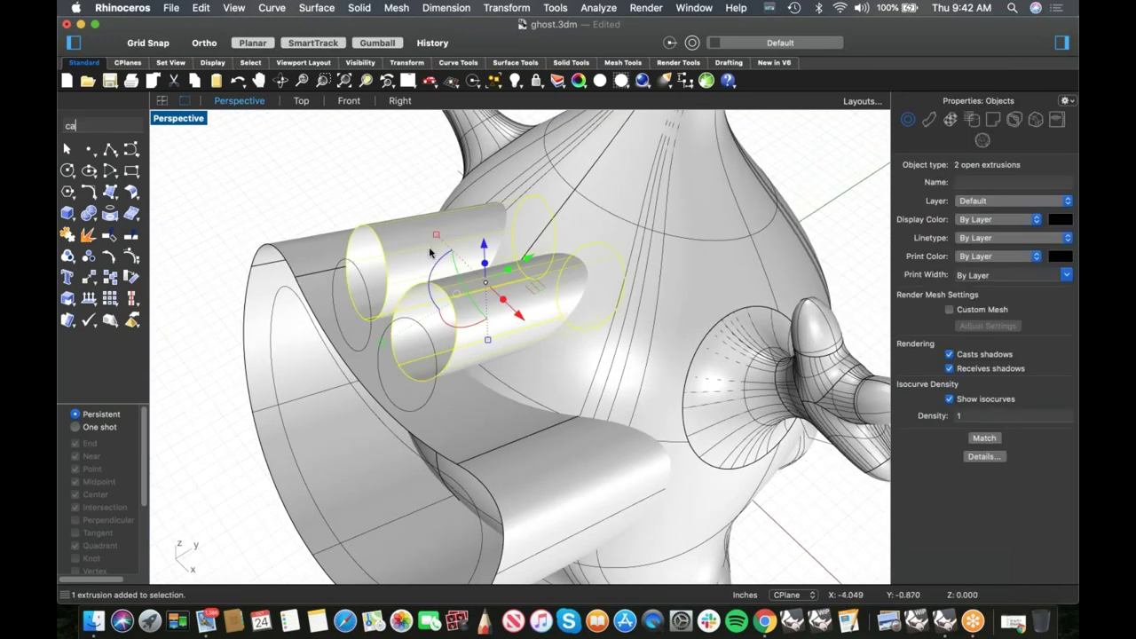
right_click(430, 253)
left_click(309, 188)
- Subtract the ghost's body from both capped eye cylinders with Boolean difference, with Delete Input off so the body is kept
right_click_drag(364, 213, 405, 251)
scroll(405, 251, "down", 3)
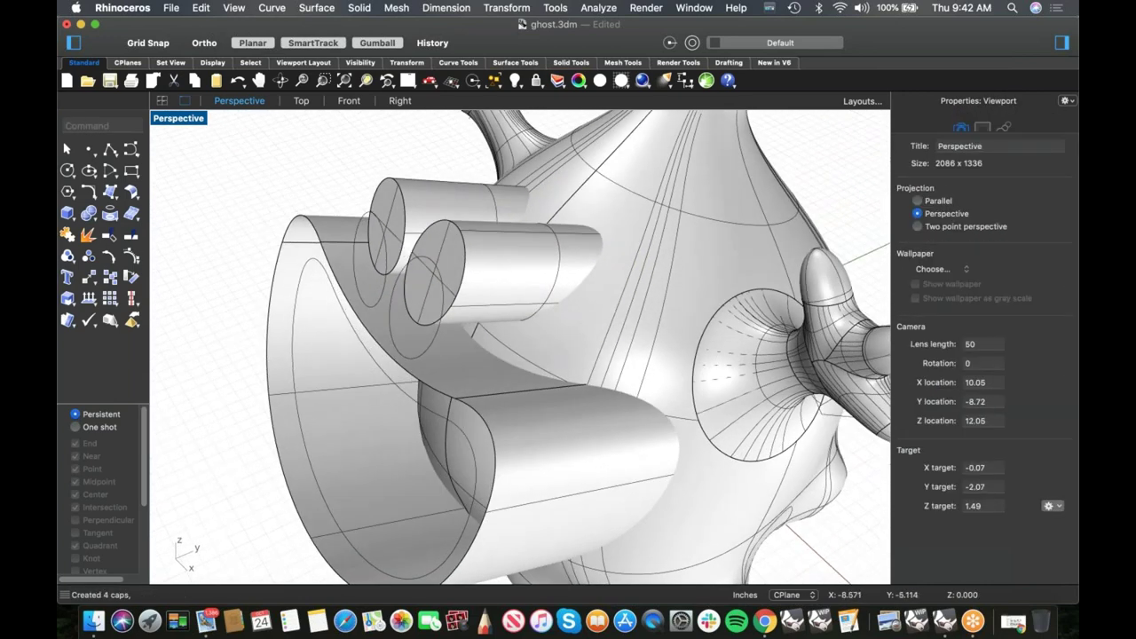
left_click(96, 222)
left_click(170, 242)
right_click_drag(524, 250, 477, 252)
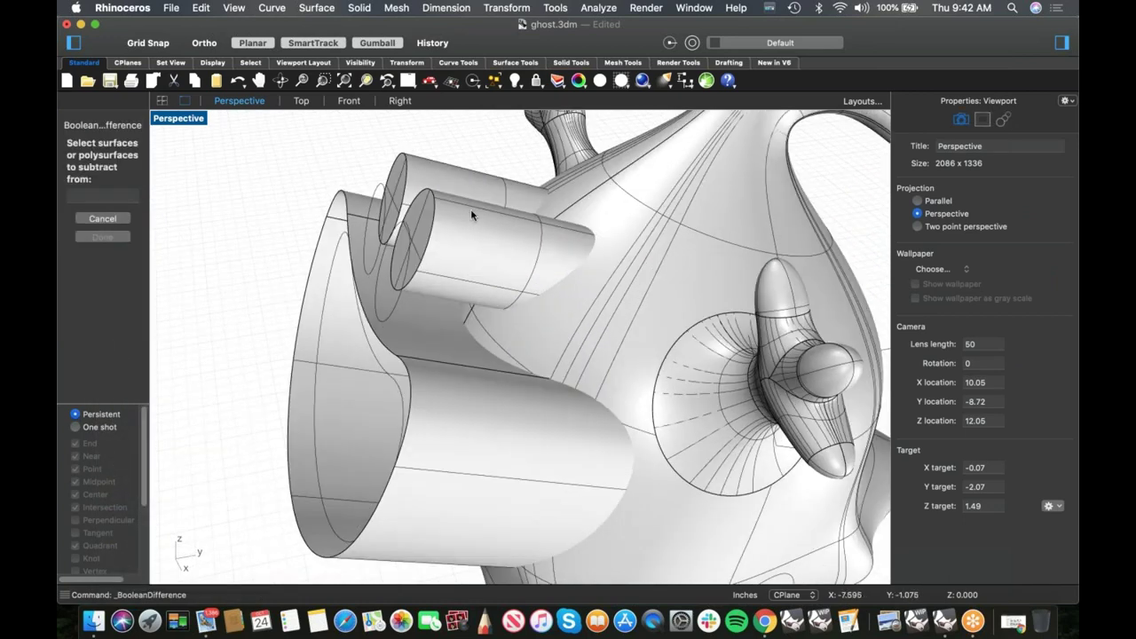
left_click(486, 188)
left_click(482, 258)
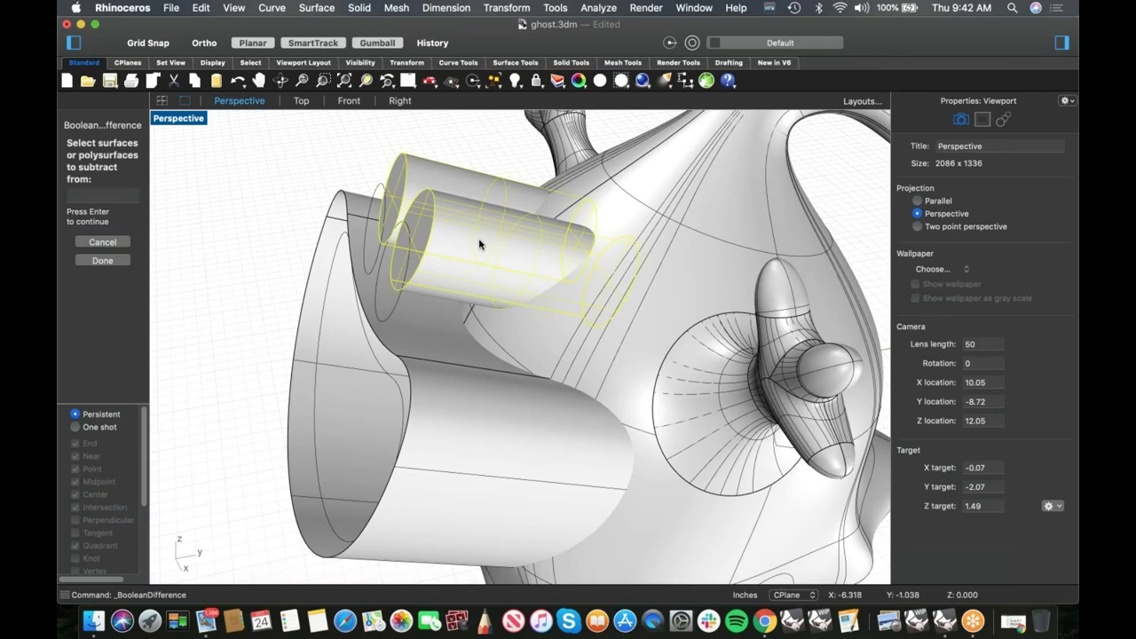
key("Return")
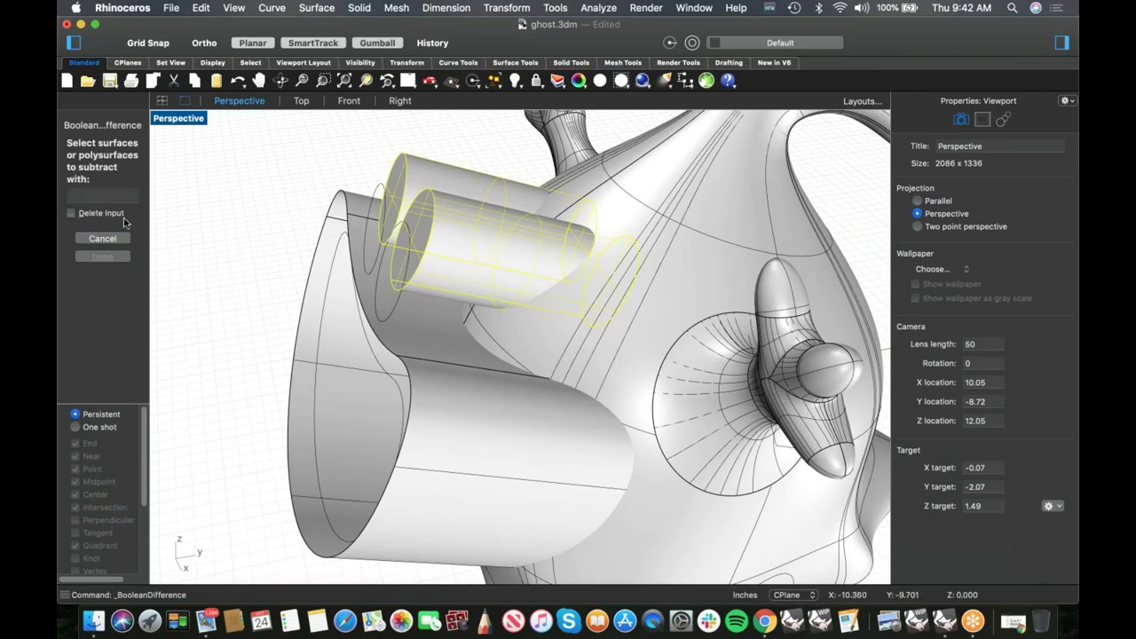
left_click(613, 182)
key("Return")
- Select both trimmed eye solids and align their gumball with the tilt of the eyes in the Right view
right_click_drag(528, 258, 546, 293, "shift")
left_click(515, 276)
left_click(487, 211, "shift")
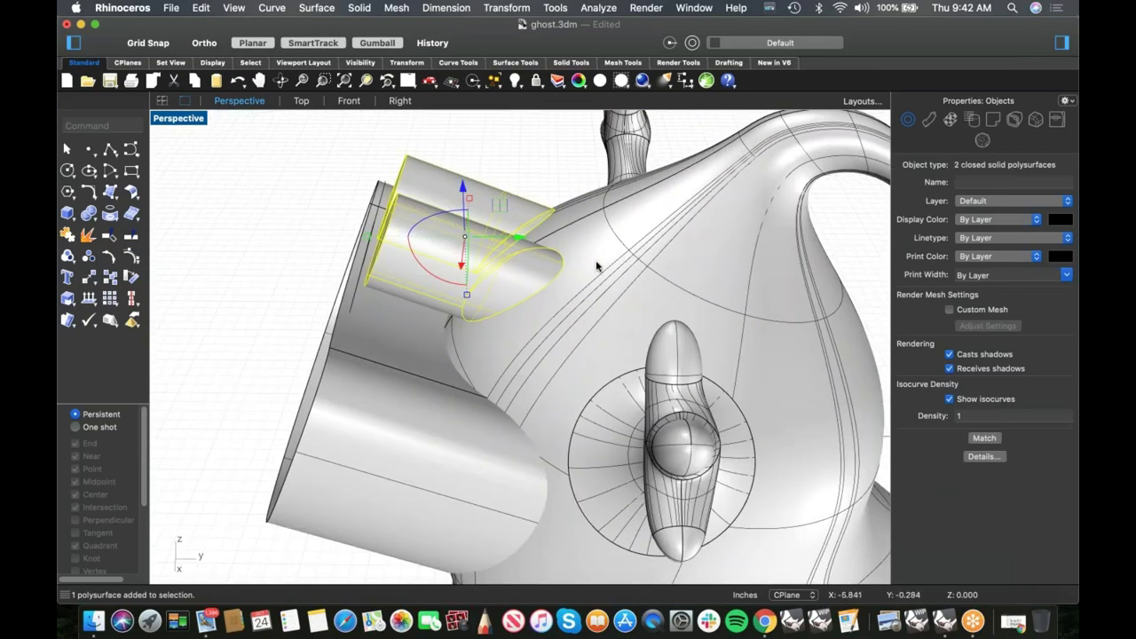
right_click_drag(571, 256, 546, 264)
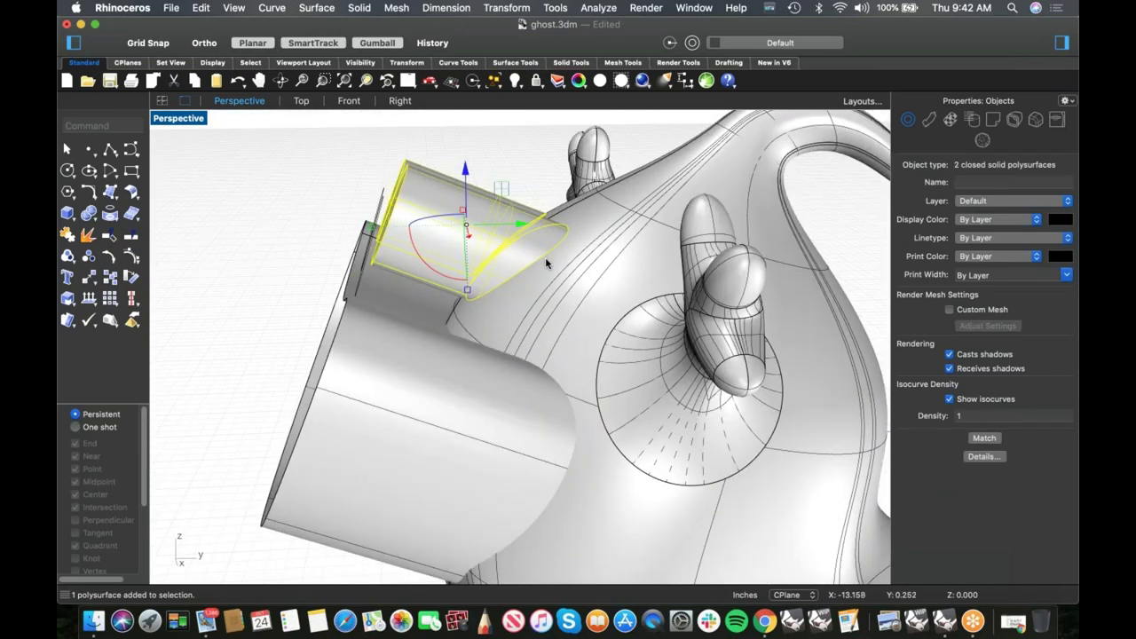
key("ctrl+F2")
key("ctrl+F3")
scroll(472, 219, "up", 4)
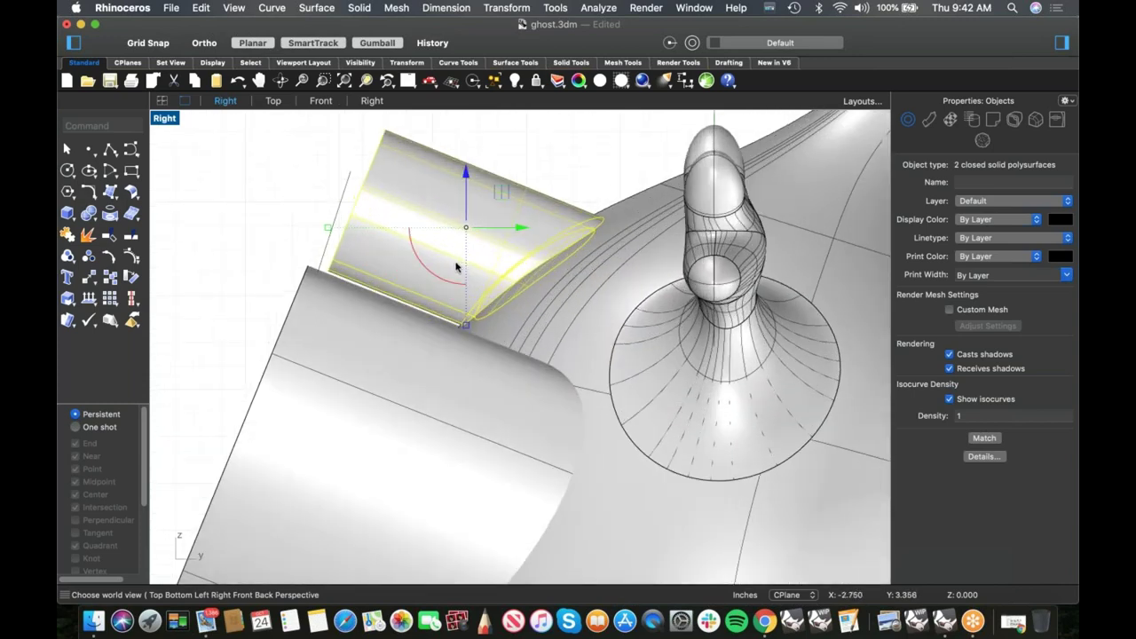
left_click_drag(441, 276, 445, 275, "super")
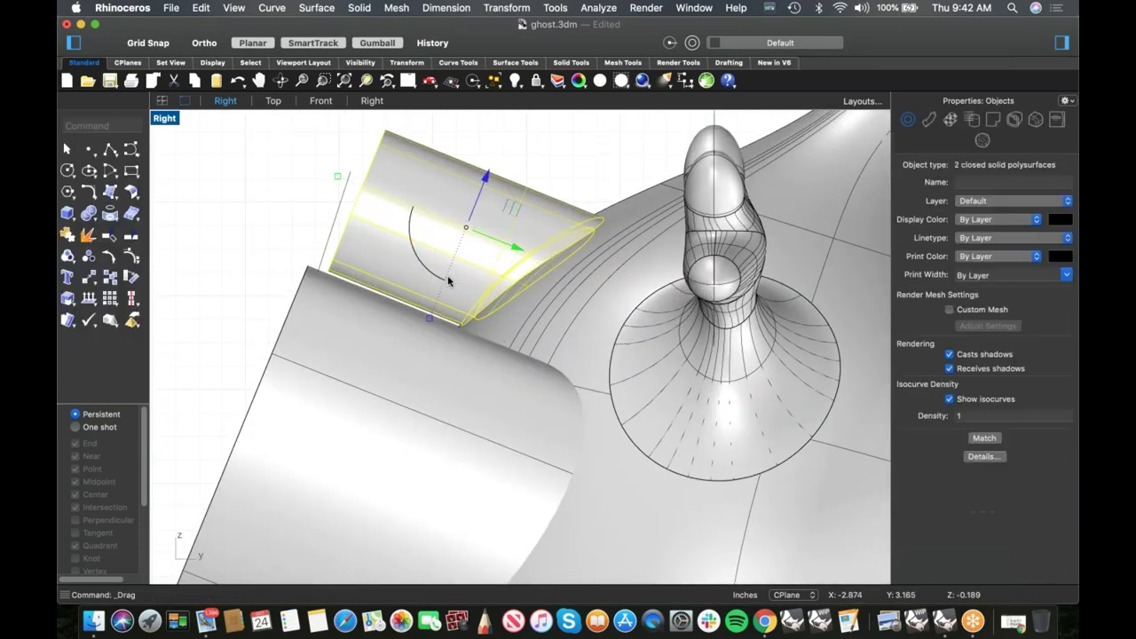
- Move both eye solids slightly into the ghost's front wall along their axis and check their depth in the Perspective view
left_click_drag(521, 248, 476, 232)
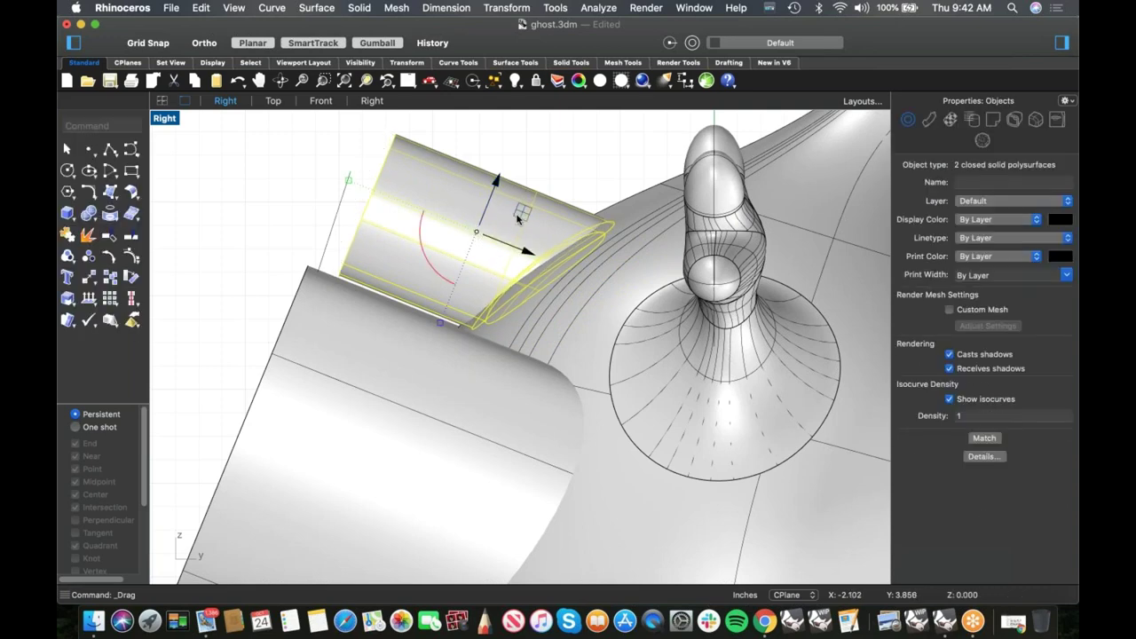
key("Return")
right_click_drag(517, 218, 449, 229)
scroll(503, 315, "up", 6)
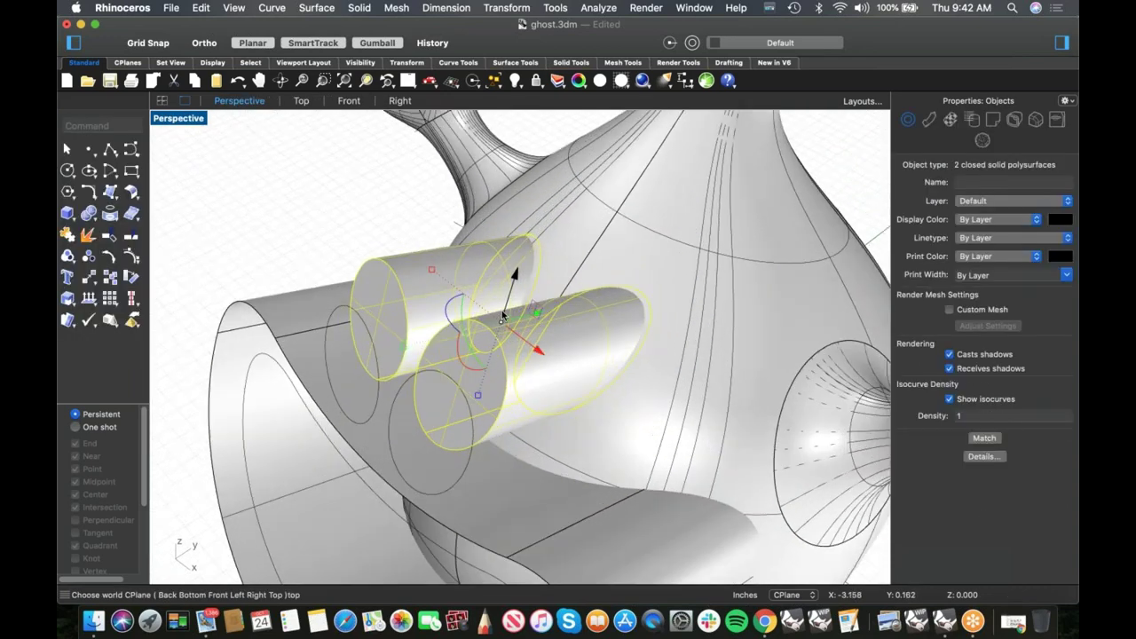
scroll(643, 307, "up", 3)
scroll(634, 307, "down", 3)
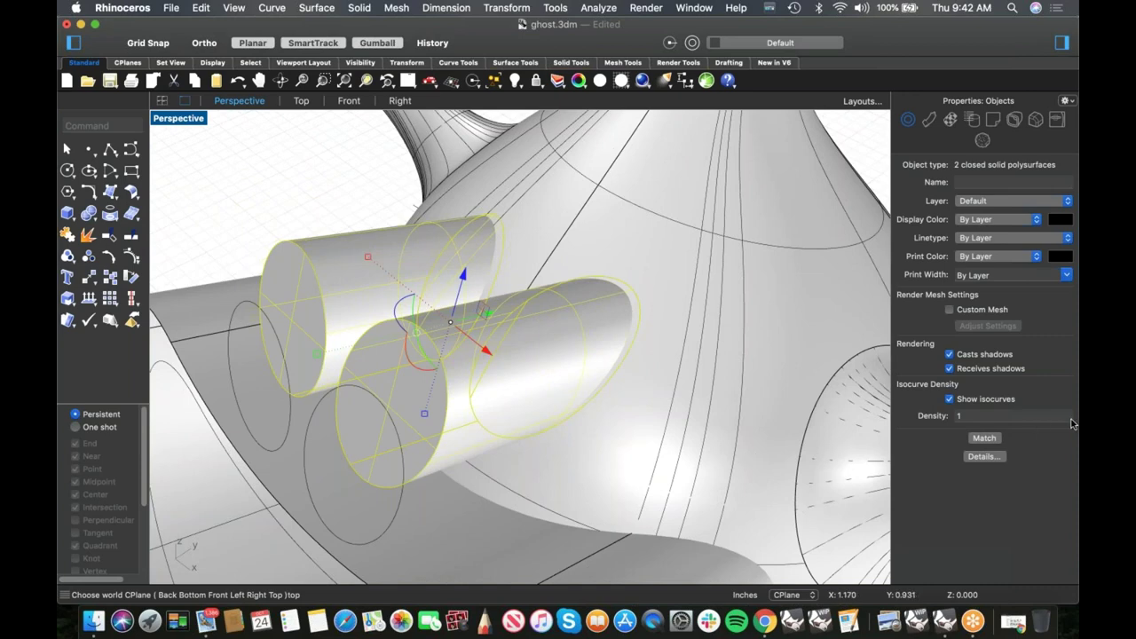
right_click_drag(594, 400, 521, 400)
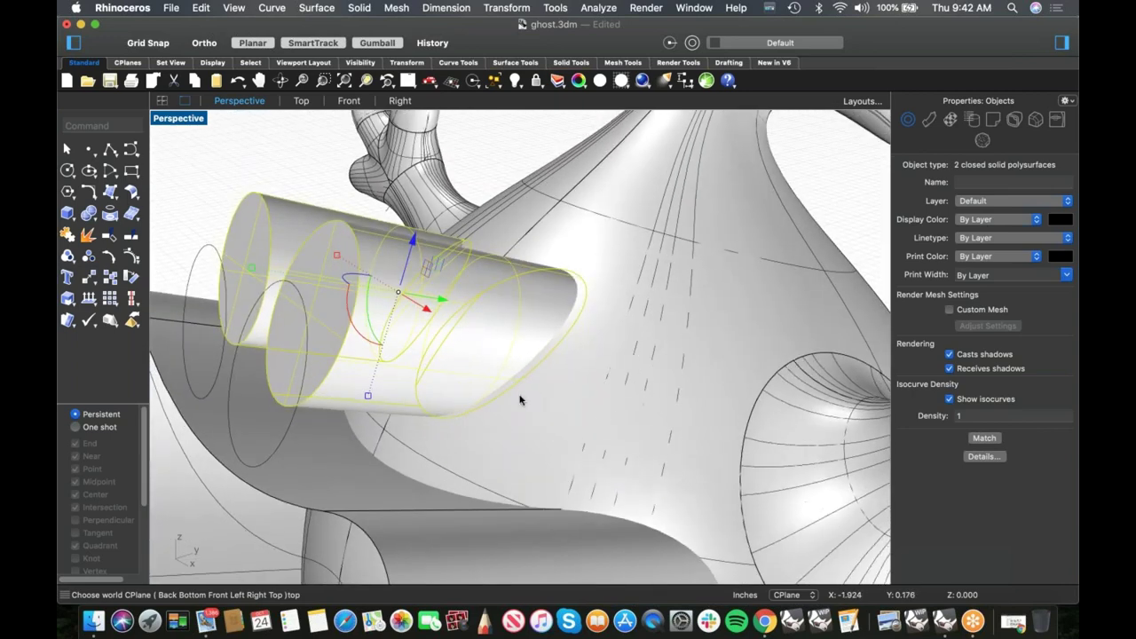
- Subtract both eye solids from the ghost's body with Boolean difference to recess the eyes, and inspect the cut edges up close
left_click(199, 197)
left_click(93, 220)
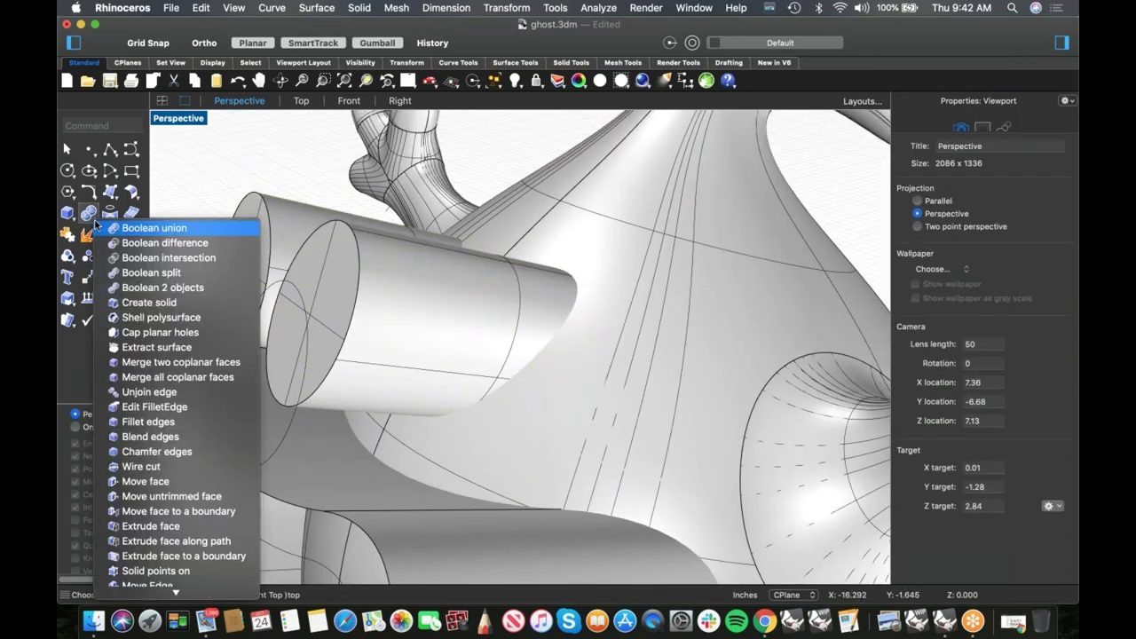
left_click(133, 246)
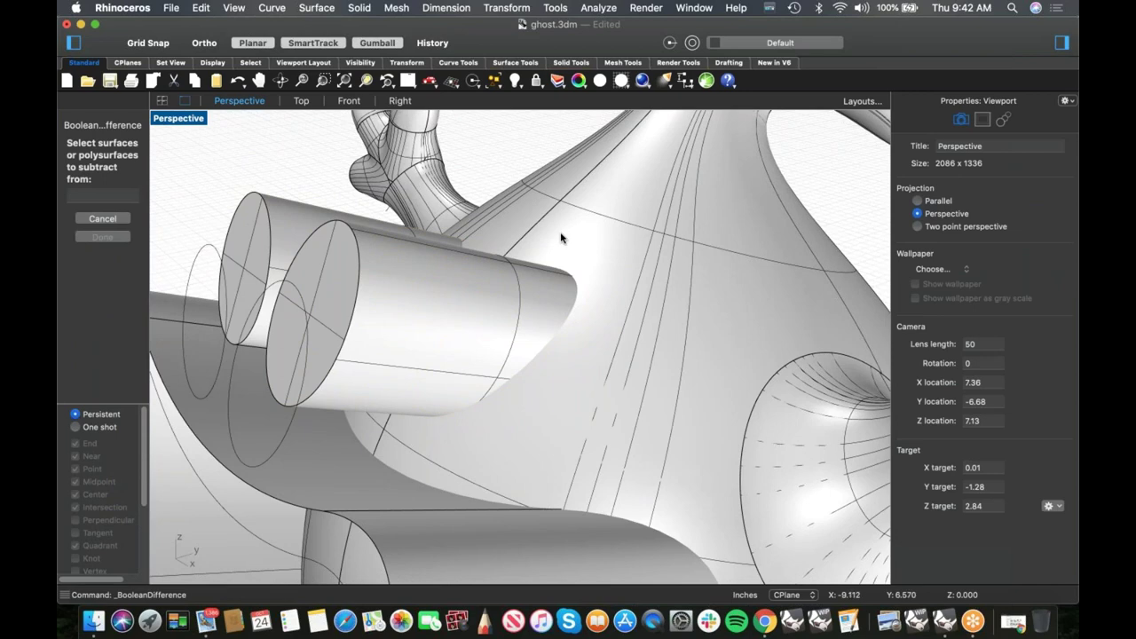
left_click(561, 238)
key("Return")
left_click(294, 221)
left_click(400, 307)
key("Return")
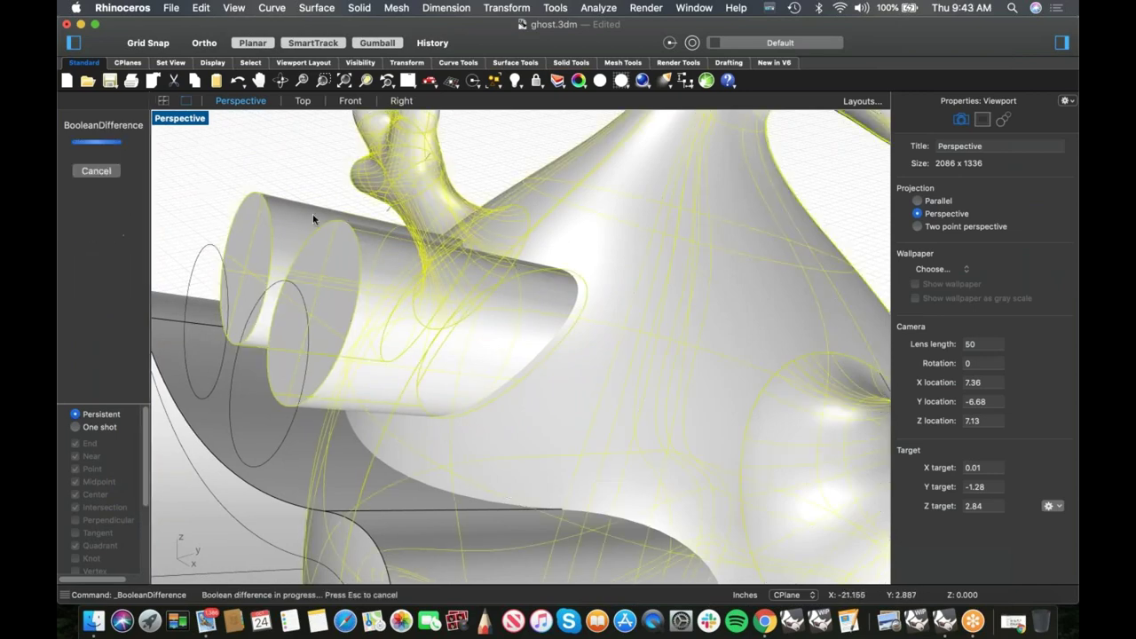
right_click_drag(321, 162, 516, 318)
scroll(484, 350, "up", 8)
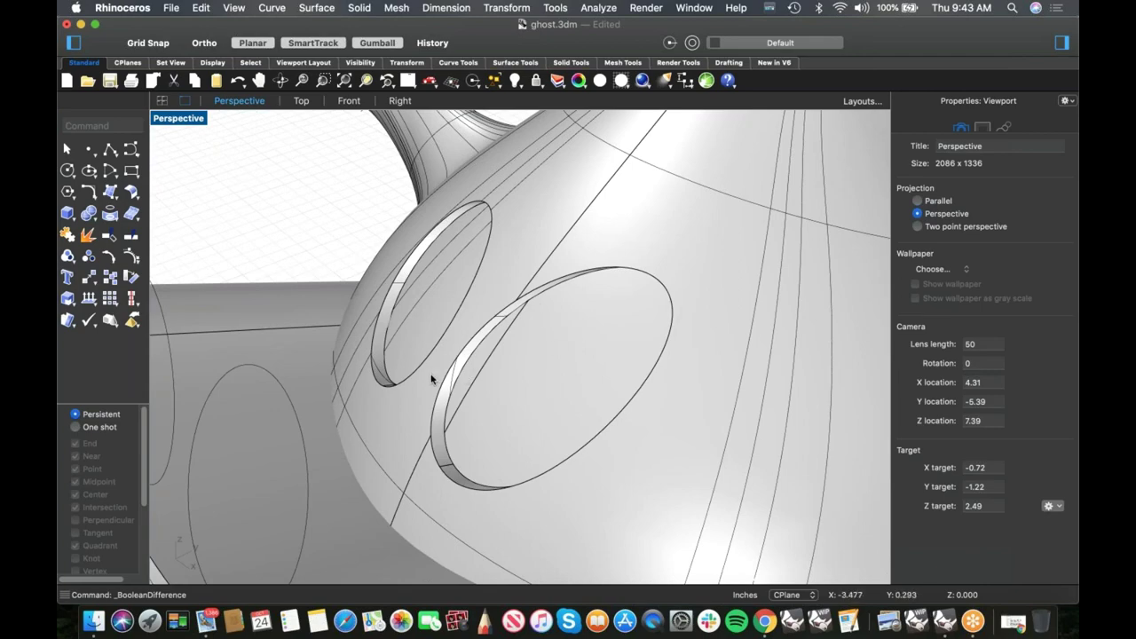
scroll(515, 369, "down", 3)
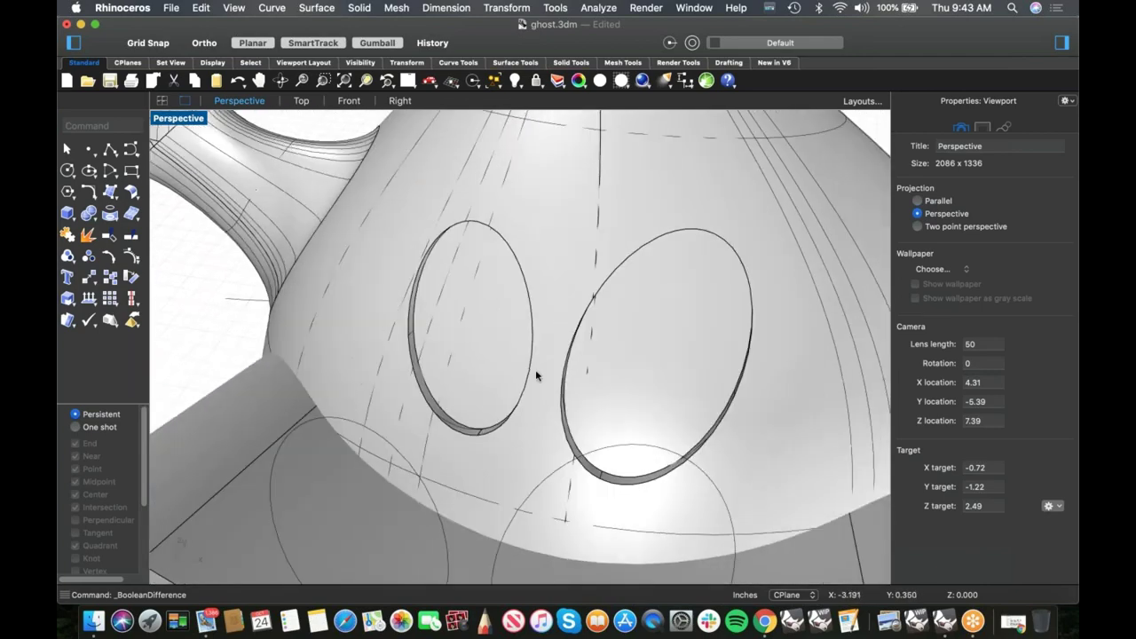
scroll(551, 390, "down", 5)
- Trim the mouth opening out of the ghost's outer front wall with the mouth extrusion
right_click_drag(569, 366, 675, 404)
left_click(677, 404)
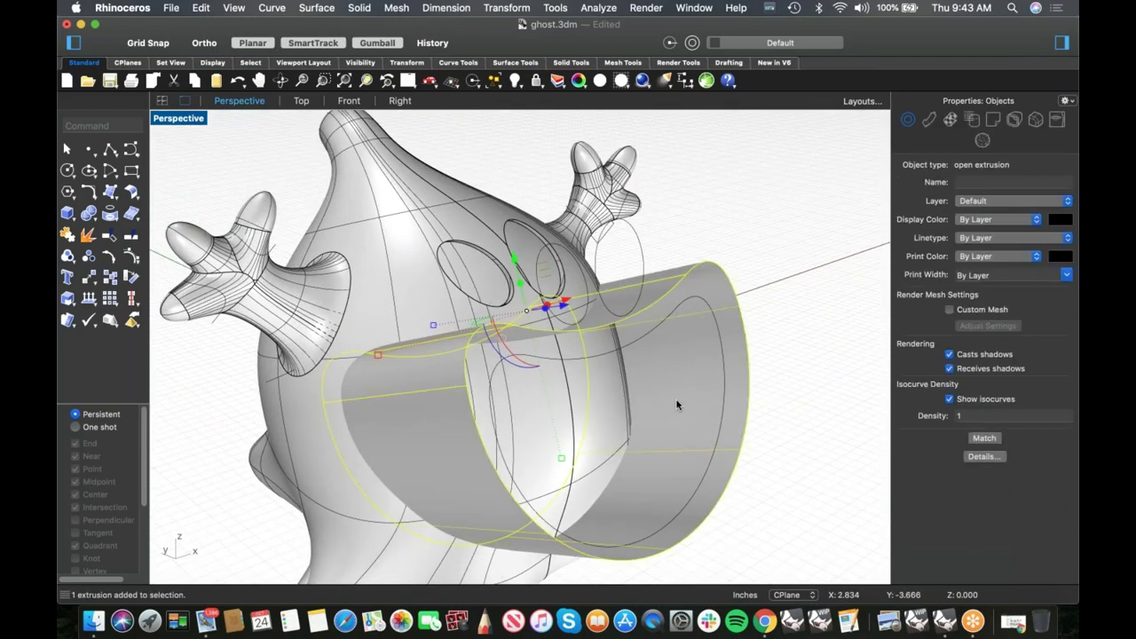
type("trim")
key("Return")
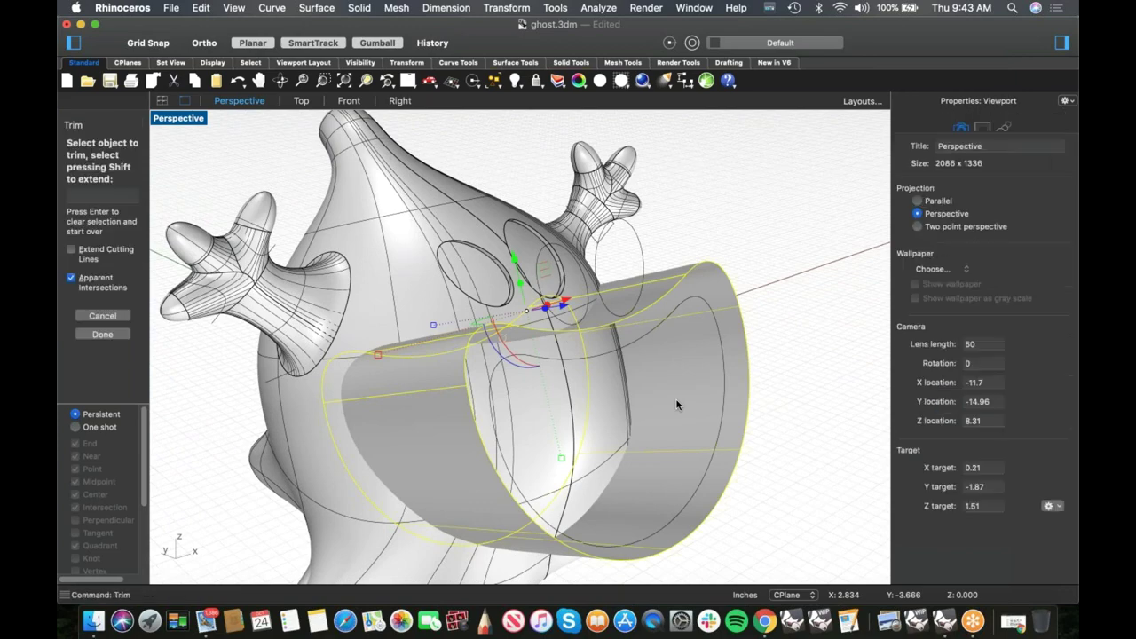
left_click(558, 422)
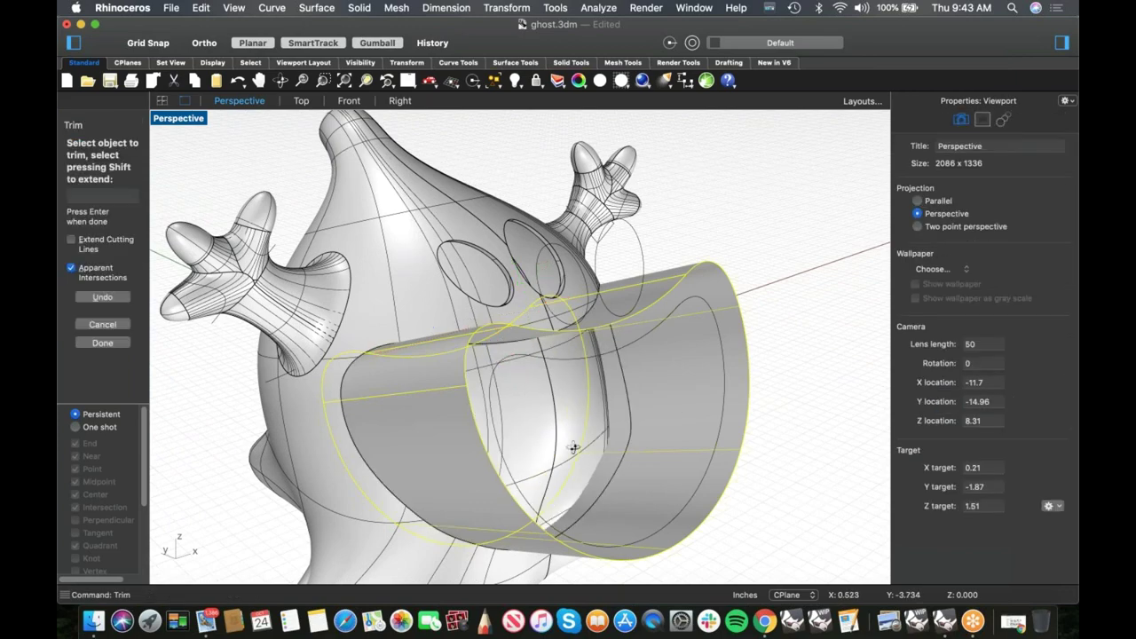
right_click_drag(573, 448, 518, 438)
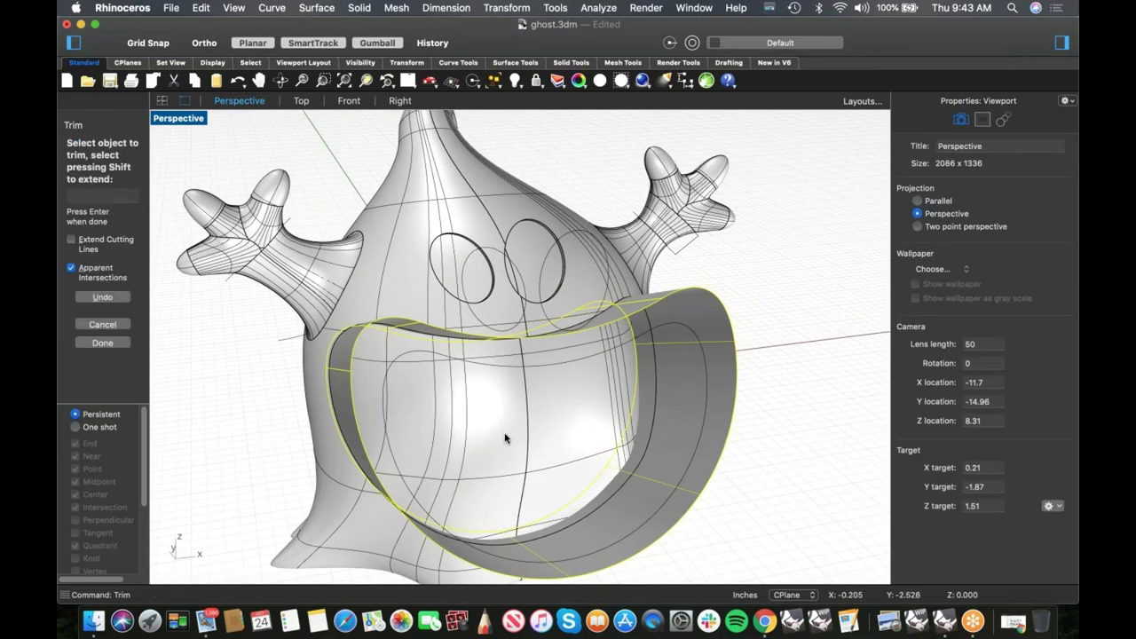
- Try a further trim inside the mouth outline, undo the removal of the outer shell, and end Trim
left_click(499, 431)
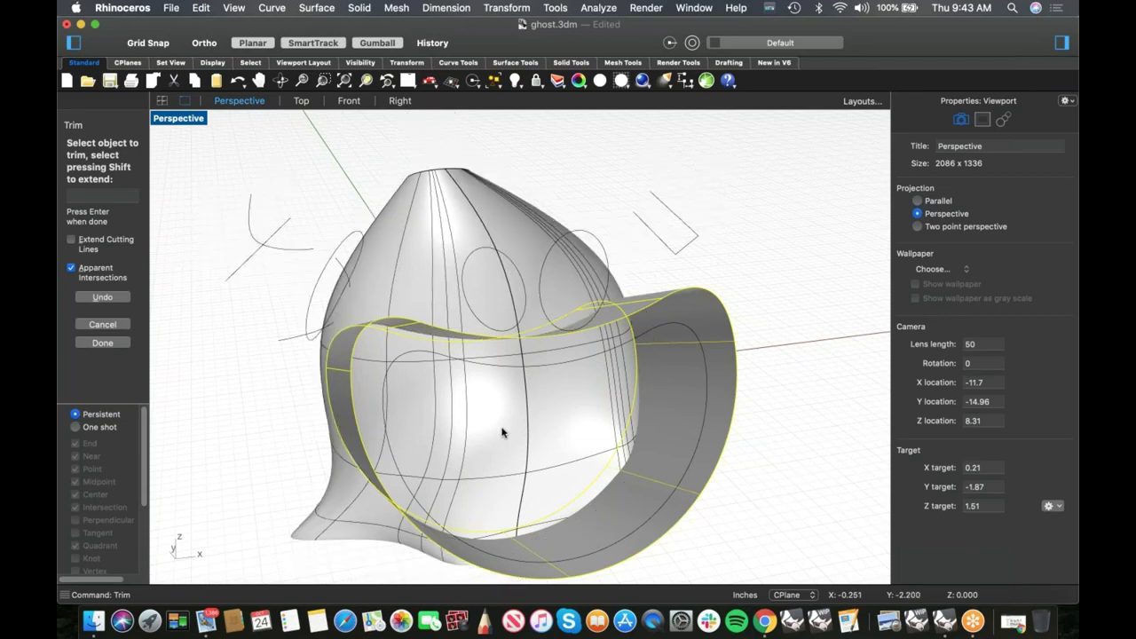
type("z")
key("super+z")
right_click_drag(558, 441, 707, 383)
left_click(524, 442)
right_click_drag(666, 352, 340, 276)
key("Escape")
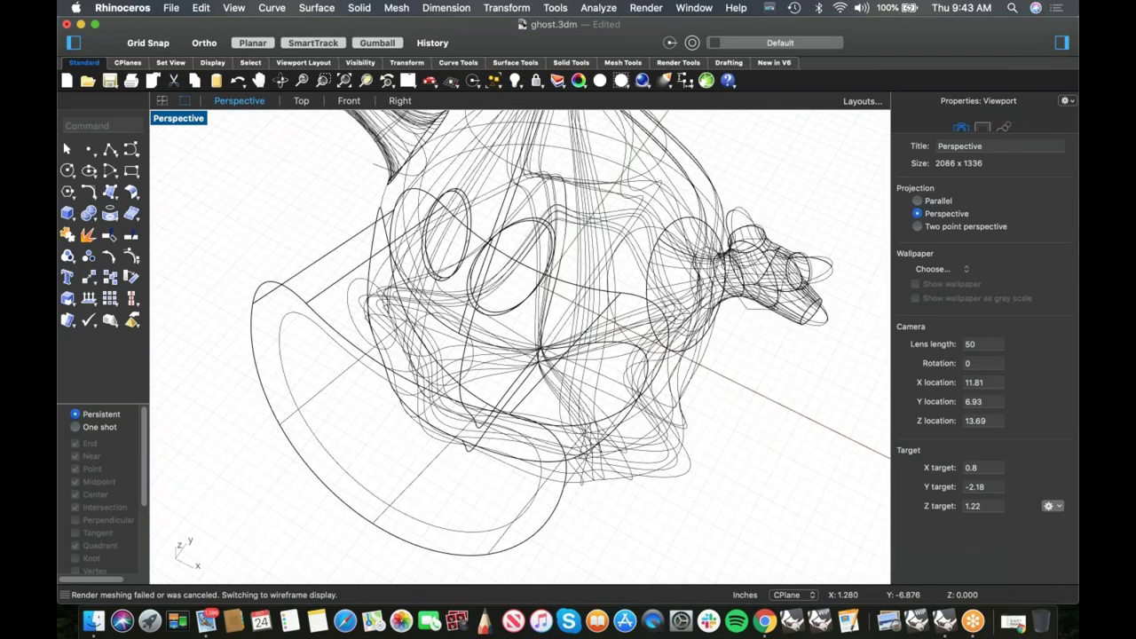
- Restore shaded display in the Perspective view and isolate the mouth extrusion together with the ghost's inner shell
right_click_drag(338, 355, 461, 394)
right_click_drag(499, 444, 477, 427)
right_click(479, 426)
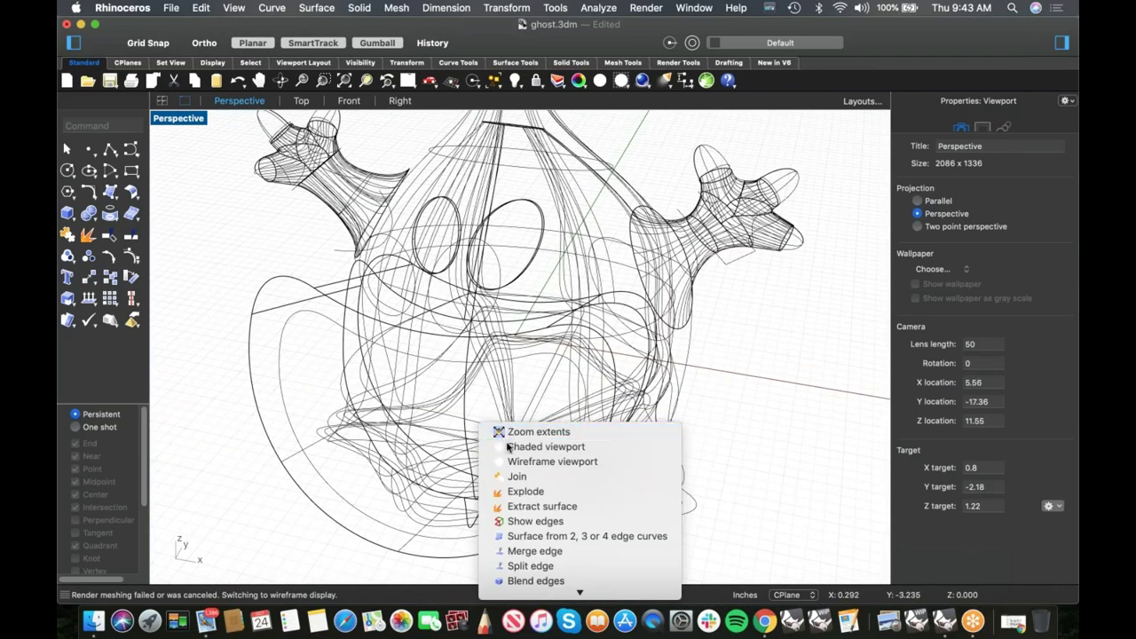
left_click(507, 446)
left_click(457, 451)
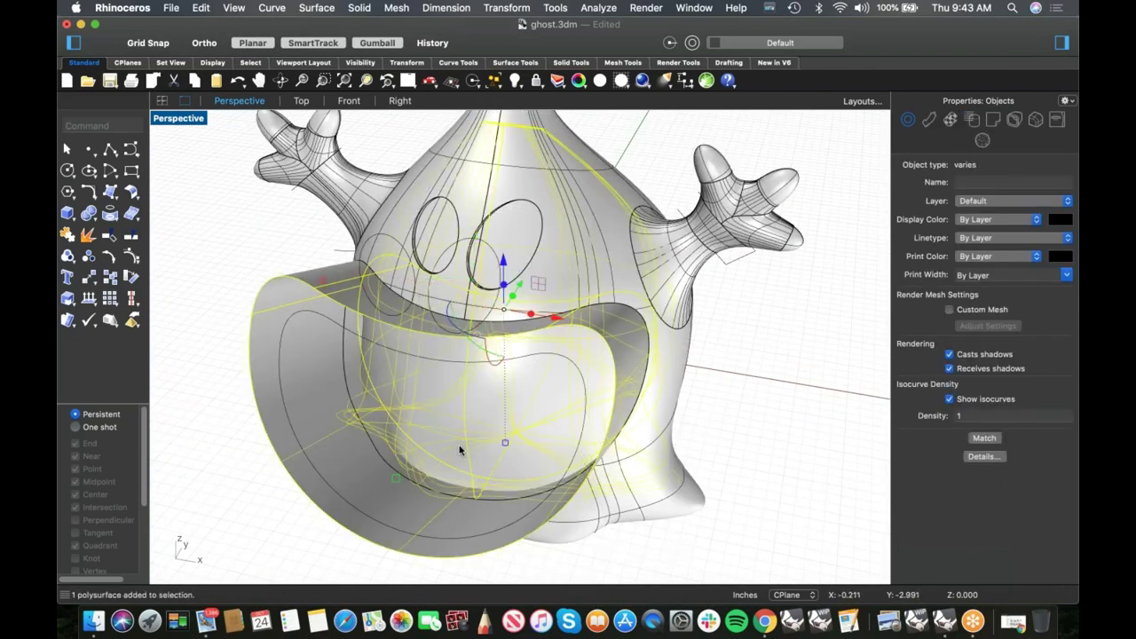
type("iso")
key("Return")
right_click_drag(460, 451, 753, 462, "shift")
right_click_drag(608, 426, 515, 407)
- Compare the extrusion with the inner shell from the front and side, and select the lower edge at the extrusion's inner end
key("ctrl+F2")
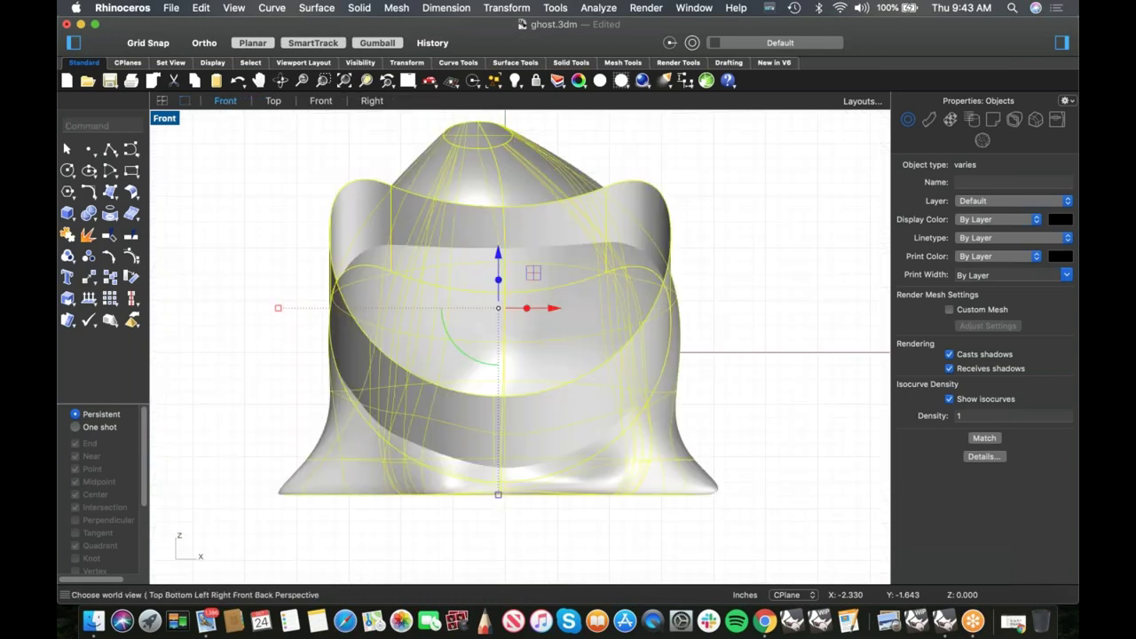
key("ctrl+F4")
right_click_drag(557, 367, 368, 444)
left_click(290, 446)
right_click_drag(289, 447, 500, 449)
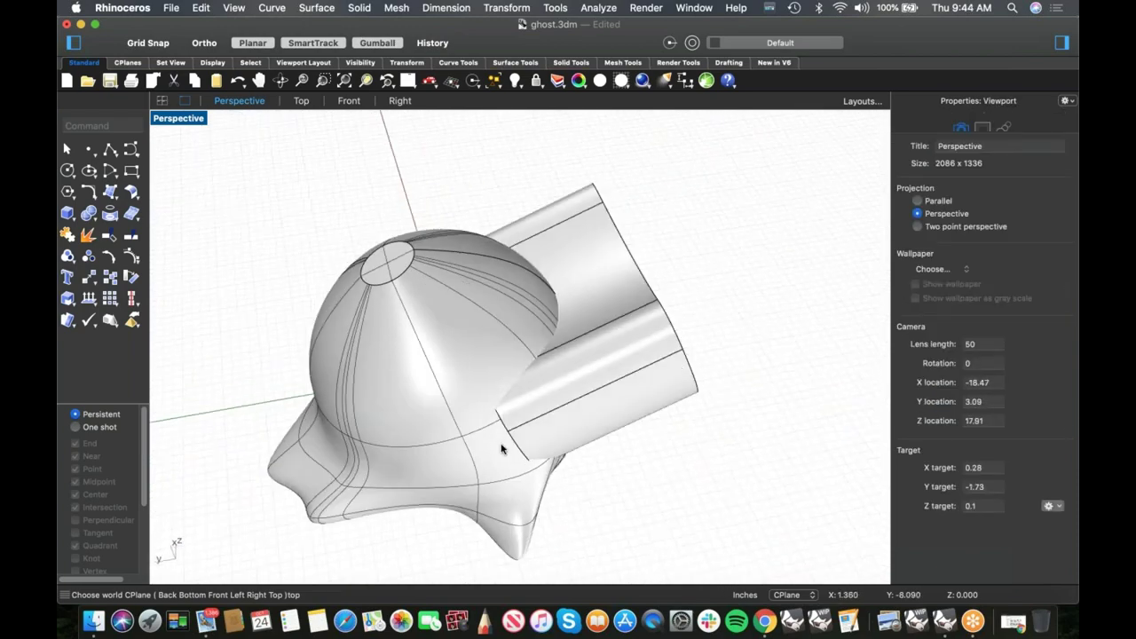
scroll(502, 449, "up", 4)
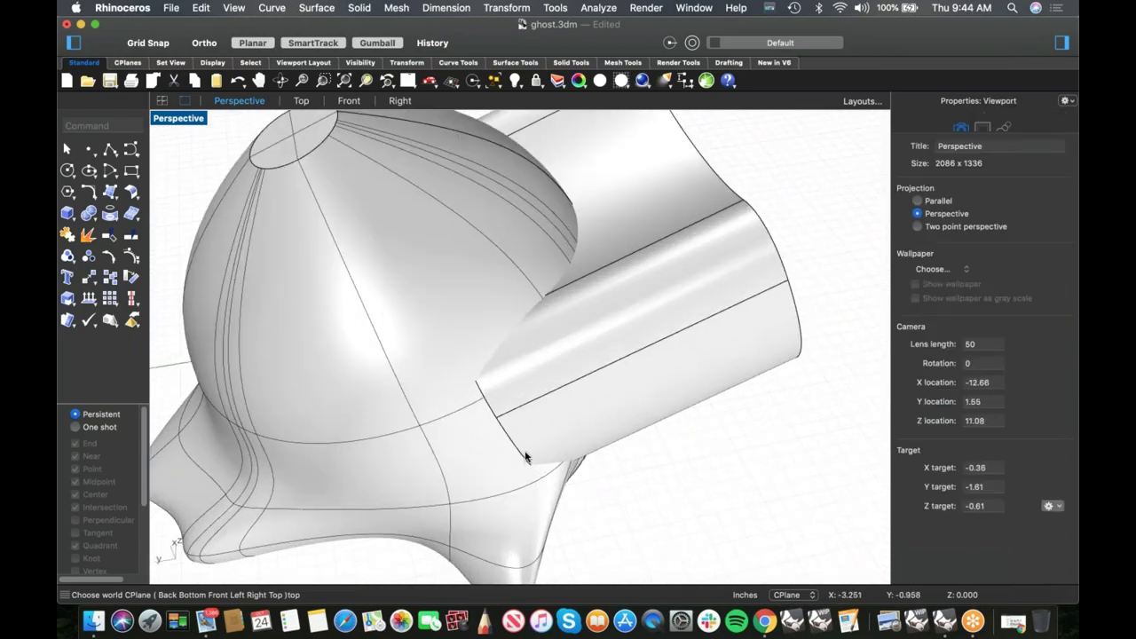
left_click(517, 450, "ctrl+shift")
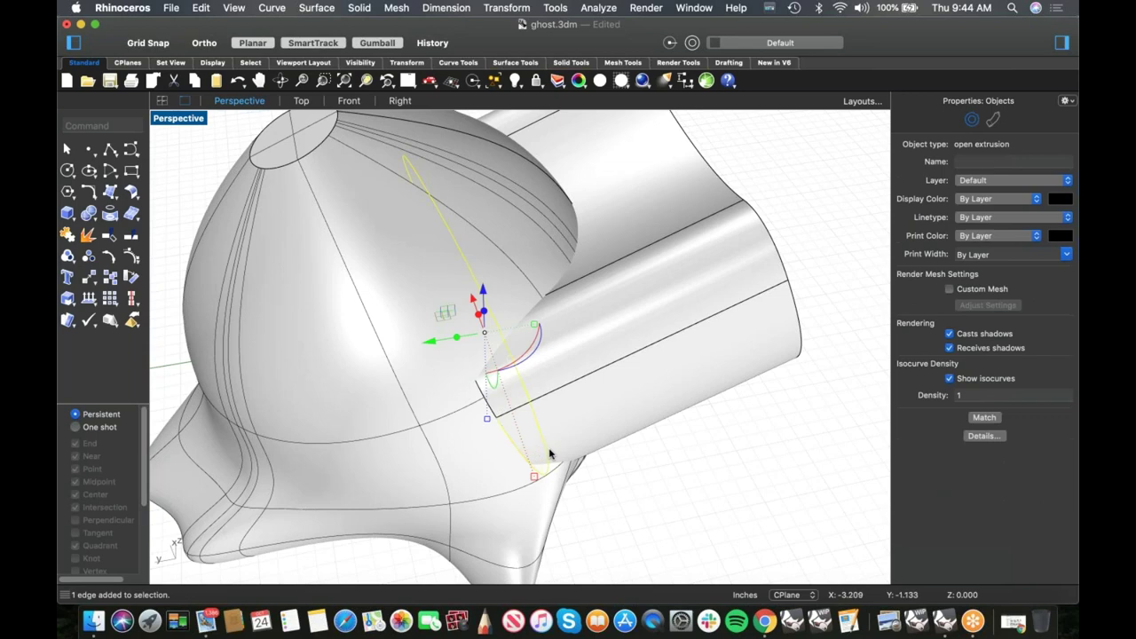
right_click_drag(568, 451, 471, 279)
- Use wireframe display to add the upper inner edge of the mouth extrusion to the selection, and return to shaded display
middle_click(450, 299)
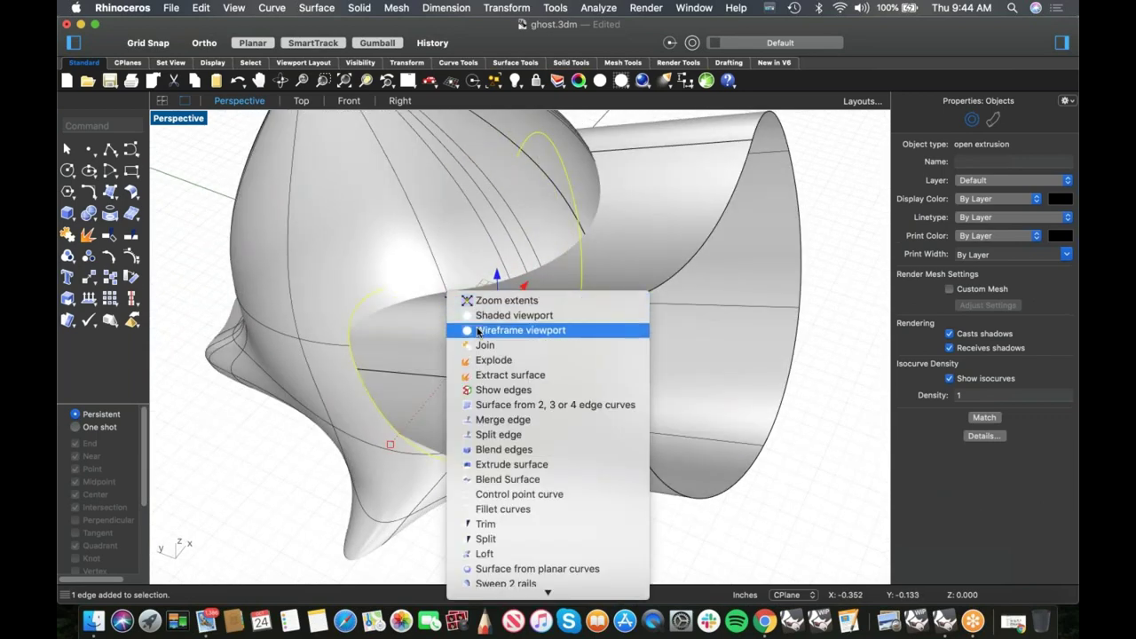
left_click(477, 333)
left_click(439, 271, "shift")
left_click(438, 270, "super")
left_click(441, 266, "shift+super")
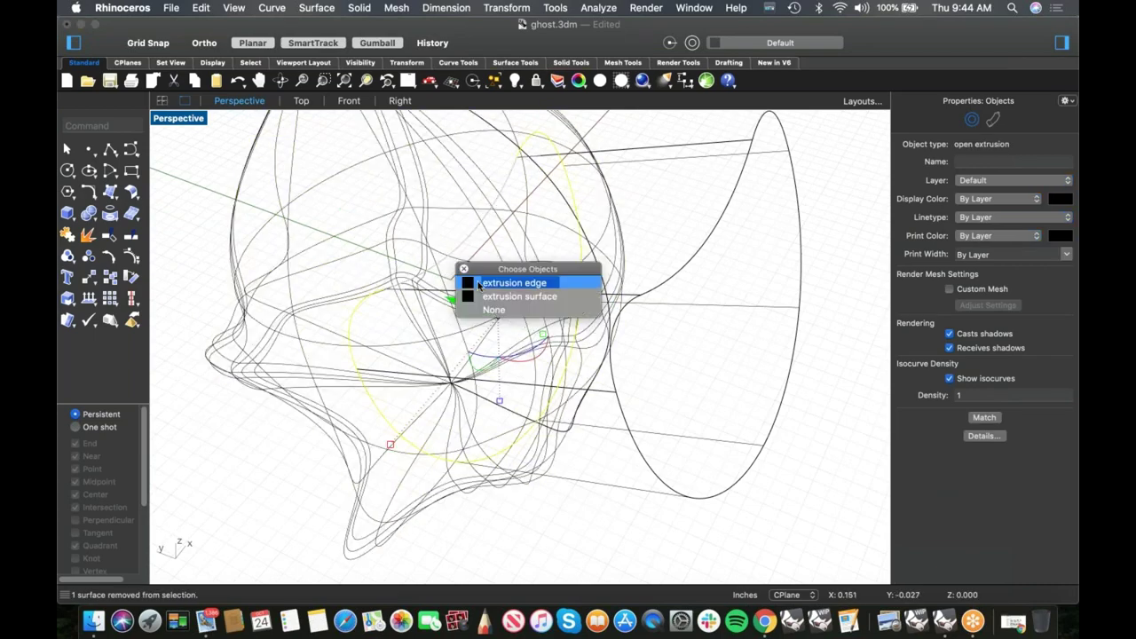
left_click(486, 283)
middle_click(497, 313)
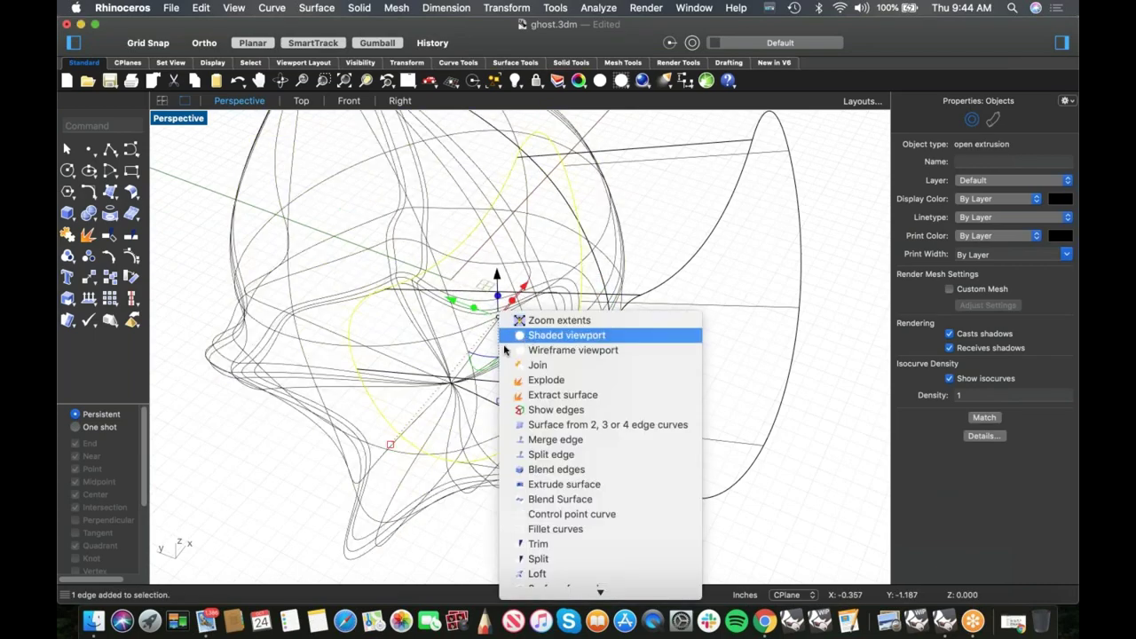
left_click(504, 337)
- Move the selected inner end edges of the mouth extrusion so its wall passes fully through the inner shell's front
right_click_drag(504, 338, 421, 369)
left_click_drag(419, 357, 422, 375)
right_click_drag(422, 375, 468, 372)
right_click_drag(507, 302, 512, 369)
right_click_drag(582, 445, 574, 469, "shift")
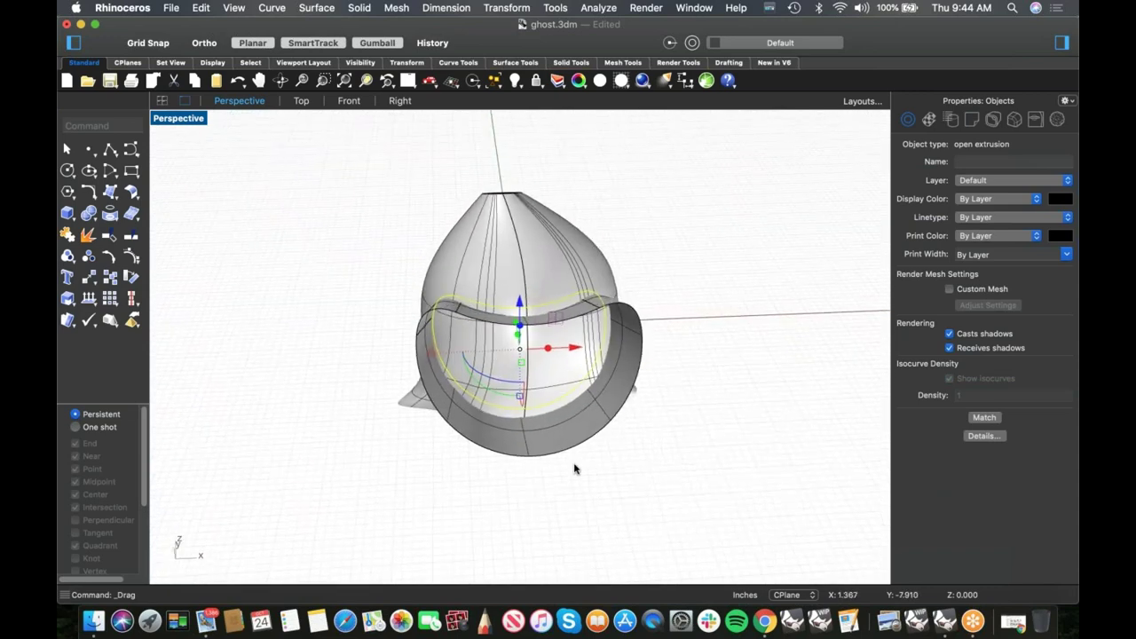
- Trim the mouth opening out of the inner shell's front with the adjusted mouth extrusion
left_click(565, 454)
left_click(583, 437)
type("trim")
key("Return")
left_click(552, 378)
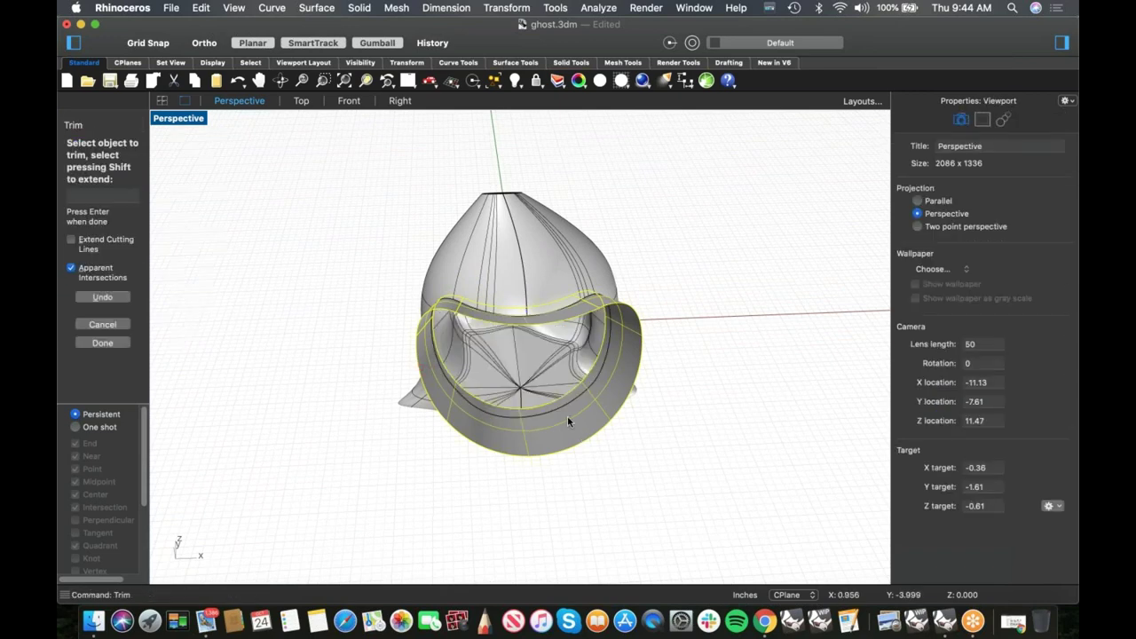
key("Return")
- Delete the mouth extrusion and show all hidden objects again
left_click(568, 417)
key("Escape")
left_click(574, 418)
key("Delete")
right_click_drag(575, 424, 577, 336, "shift")
type("show")
key("Return")
scroll(576, 334, "up", 6)
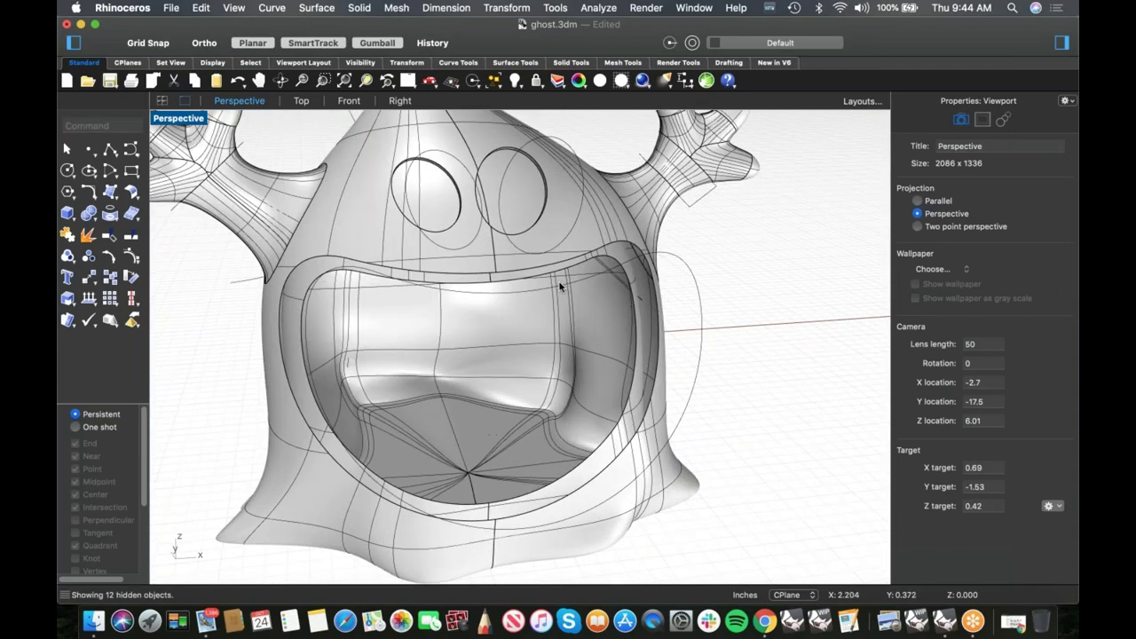
- Create a blend surface between the outer and inner mouth edges with tangency on both sides to form a rounded lip
right_click_drag(399, 369, 408, 313)
right_click_drag(409, 313, 266, 279, "shift")
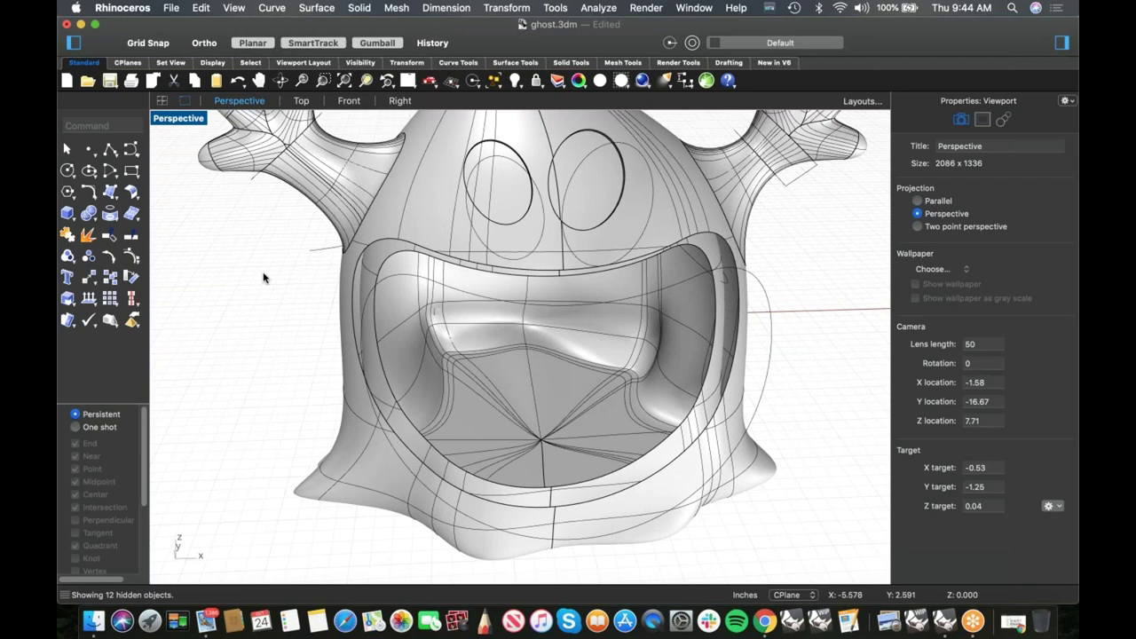
left_click(138, 198)
left_click(200, 294)
left_click(426, 257)
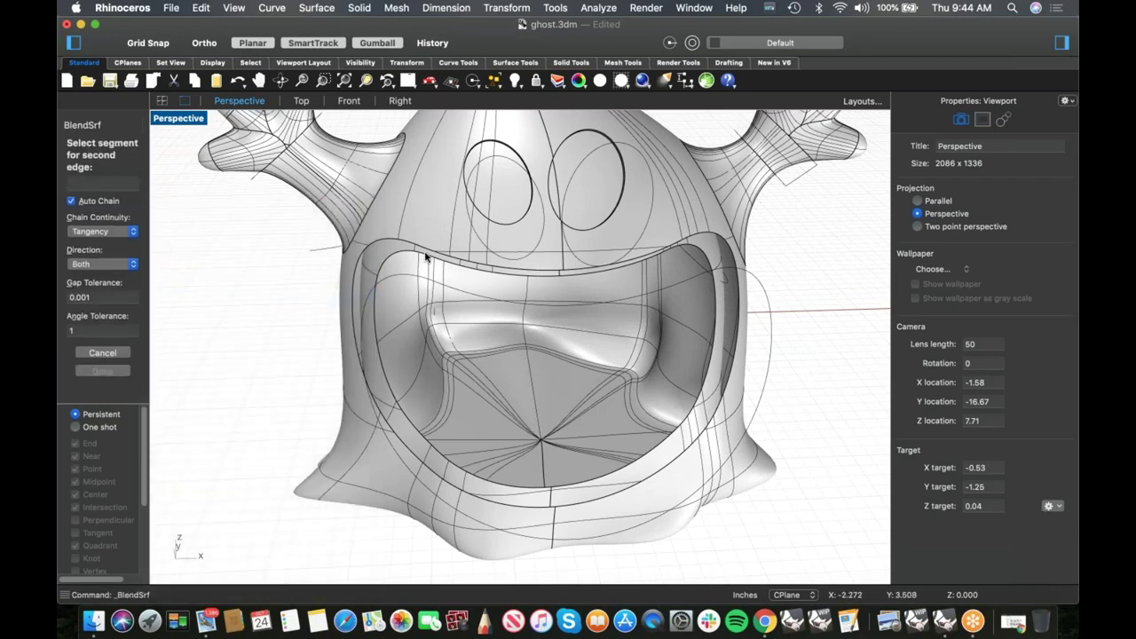
left_click(426, 257)
key("Return")
right_click_drag(568, 328, 633, 333)
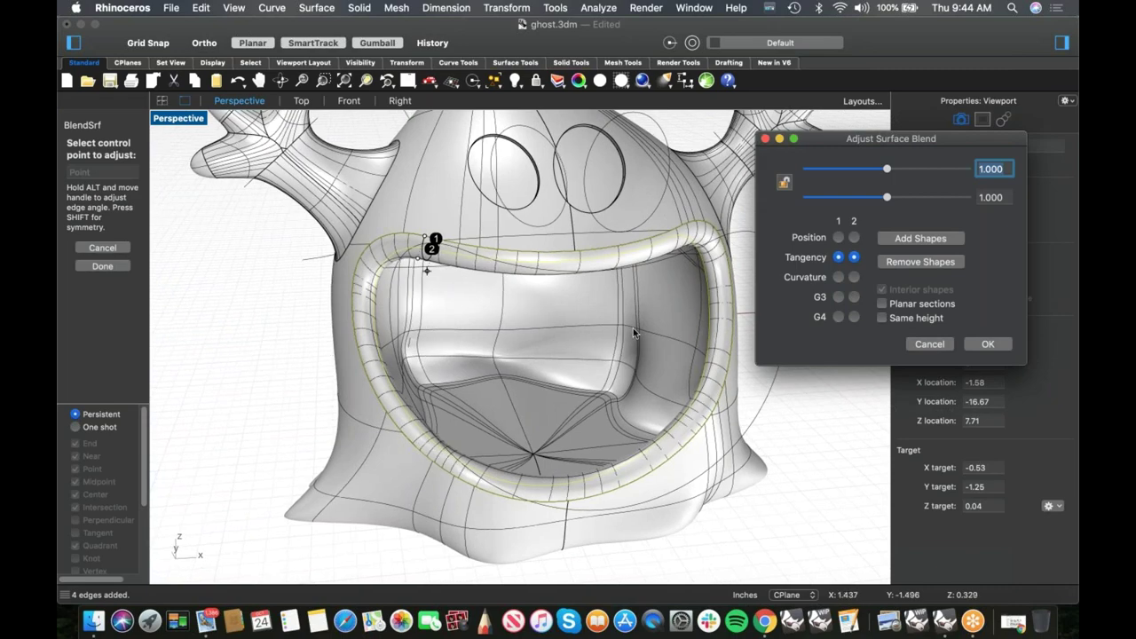
left_click(987, 345)
- Join the outer shell, inner shell and mouth blend into one polysurface, and clear the selection
right_click_drag(825, 381, 507, 381)
key("super+a")
key("super+j")
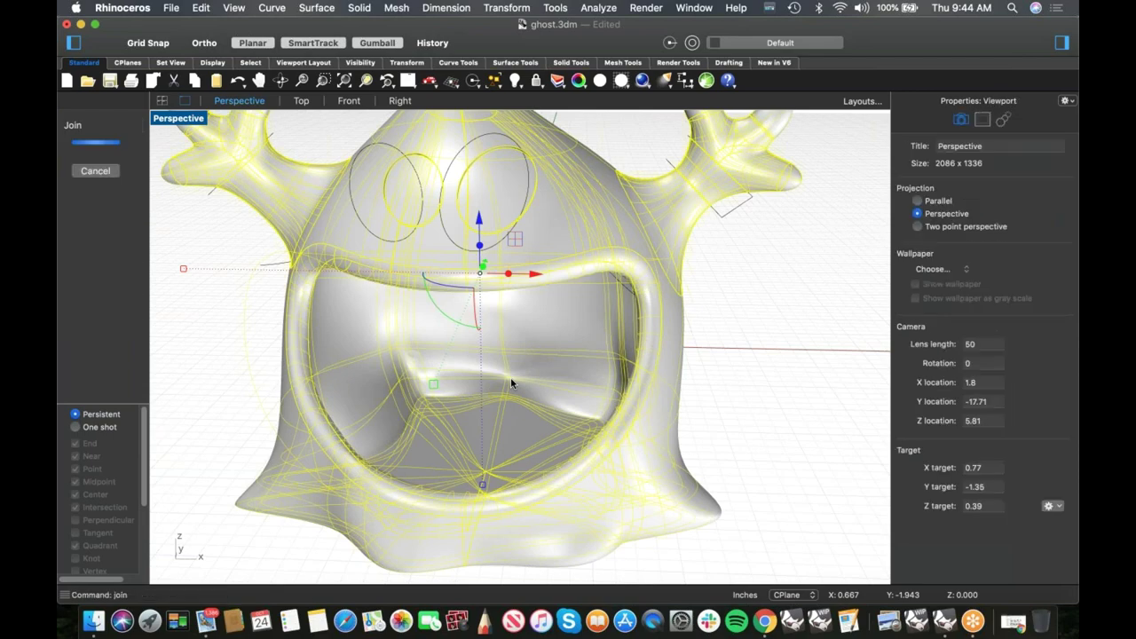
left_click(799, 392)
- Switch the Perspective view to Rendered display and examine the ghost's mouth, eyes and body from several sides
scroll(725, 381, "down", 4)
right_click_drag(725, 381, 689, 390)
left_click(183, 121)
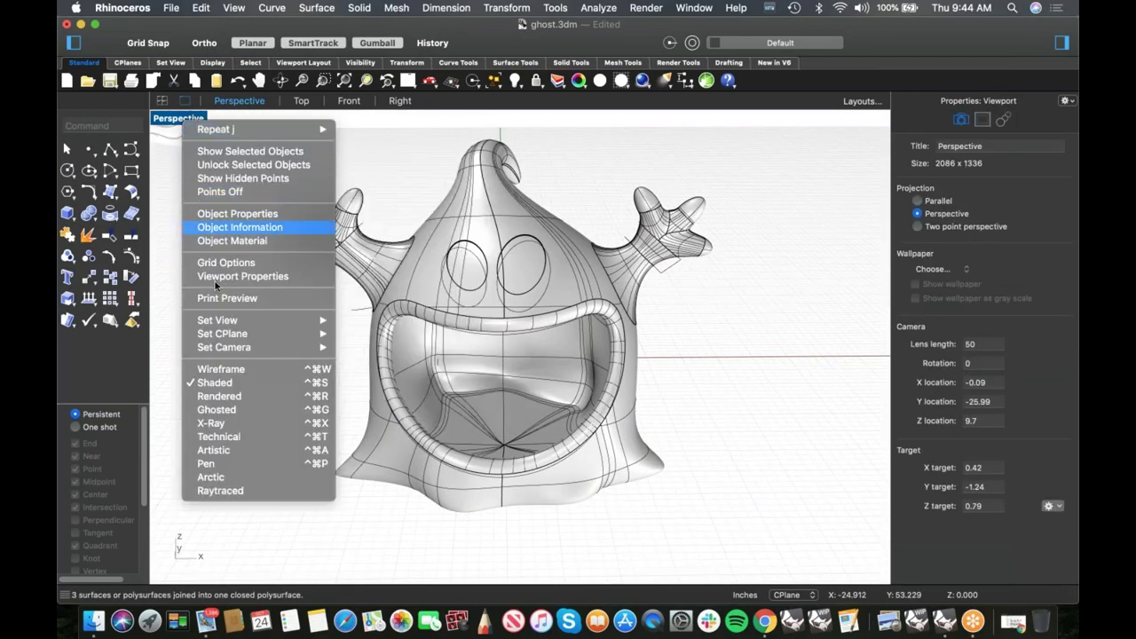
key("ctrl+super+r")
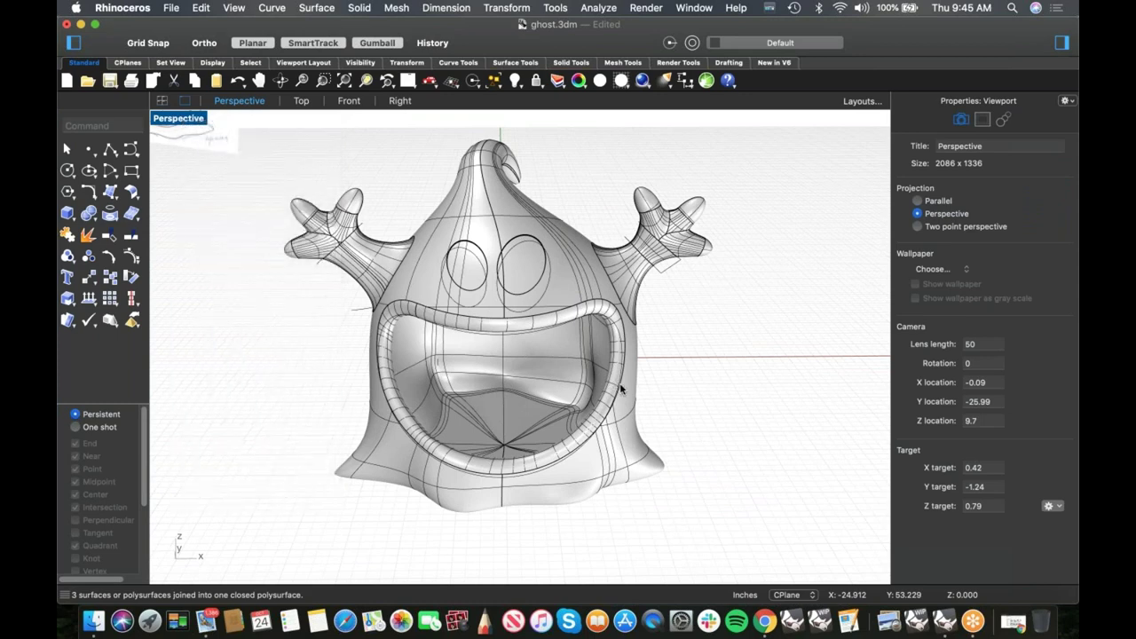
right_click_drag(618, 404, 736, 378)
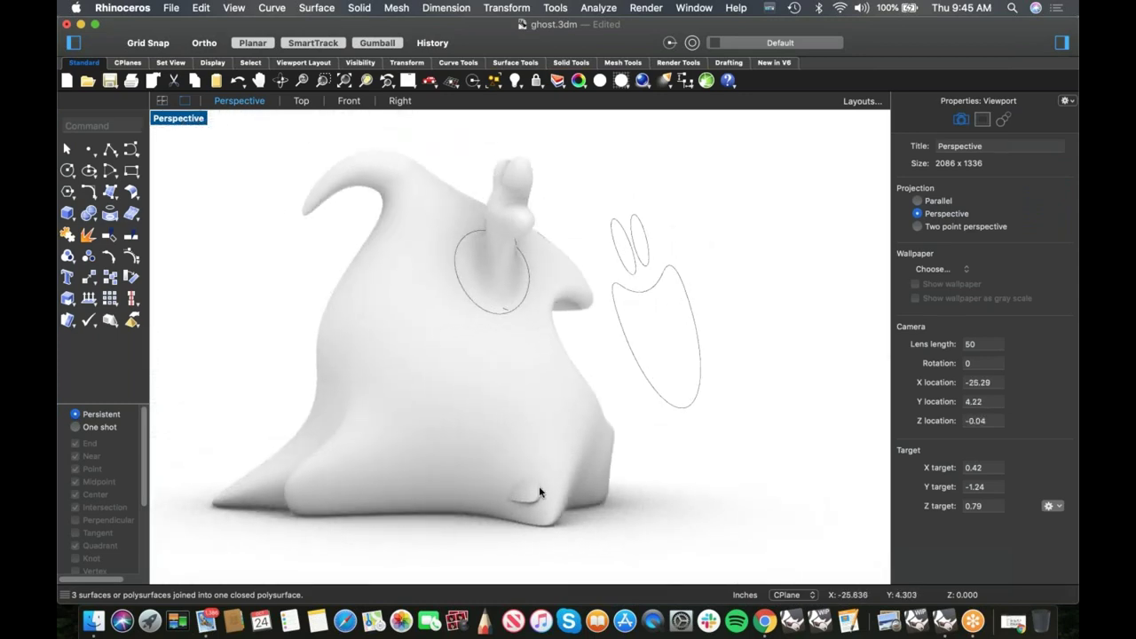
right_click_drag(593, 510, 386, 515)
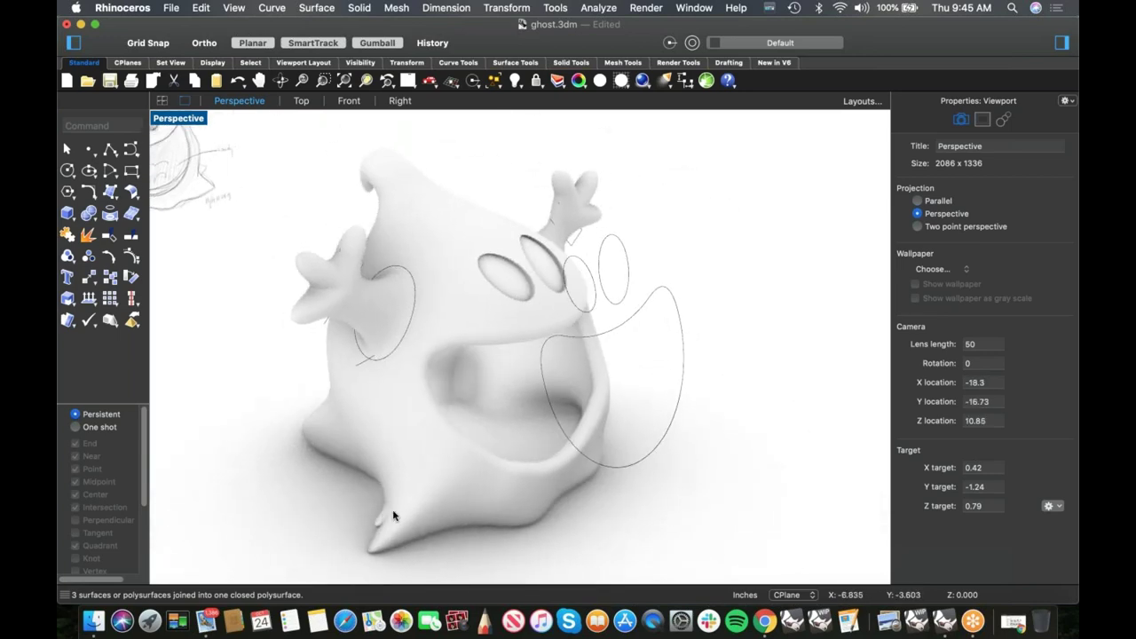
right_click_drag(612, 495, 651, 484)
right_click_drag(670, 420, 657, 426)
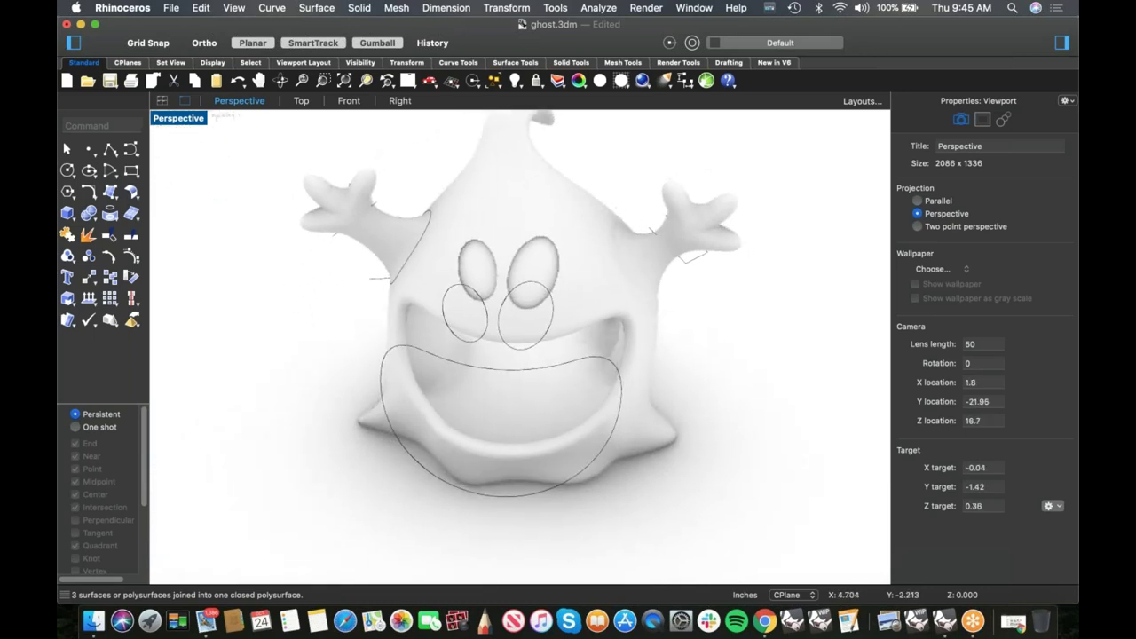
right_click_drag(684, 390, 658, 420, "shift")
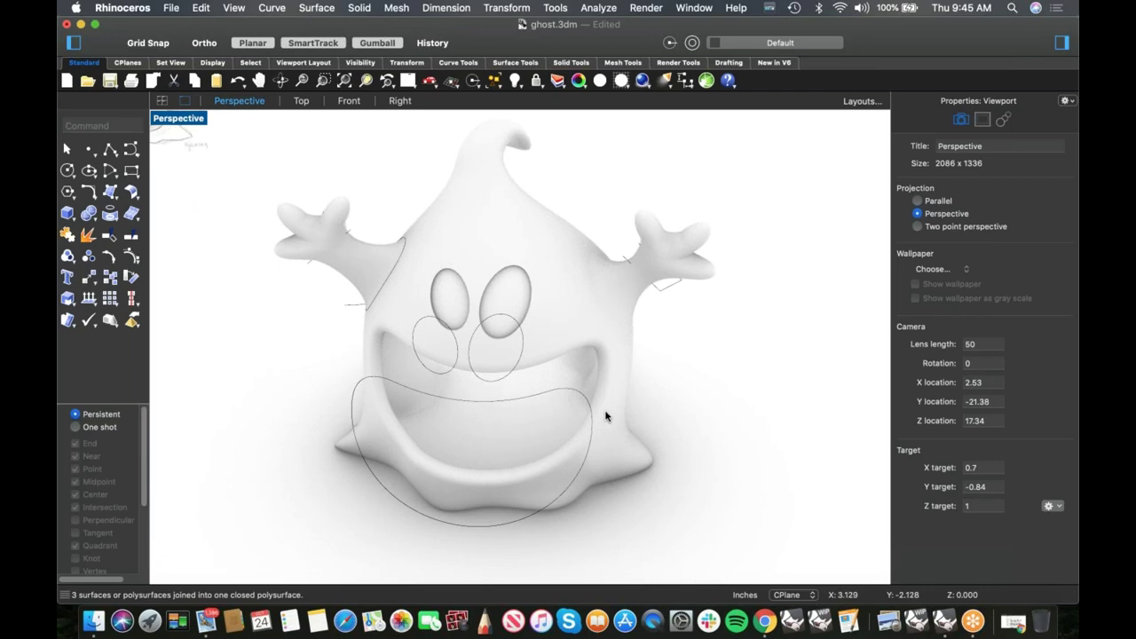
- Return the Perspective view to Shaded display, and select and hide all the construction curves
left_click(182, 118)
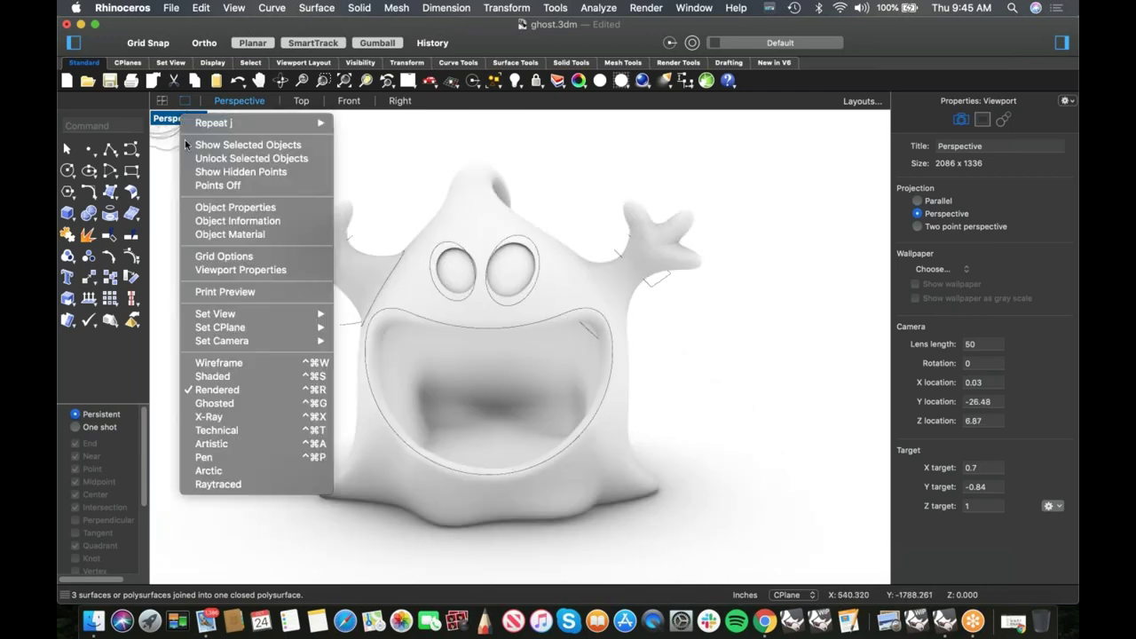
left_click(222, 379)
mouse_move(465, 362)
right_mouse_down()
mouse_move(475, 378)
mouse_move(503, 332)
right_mouse_up()
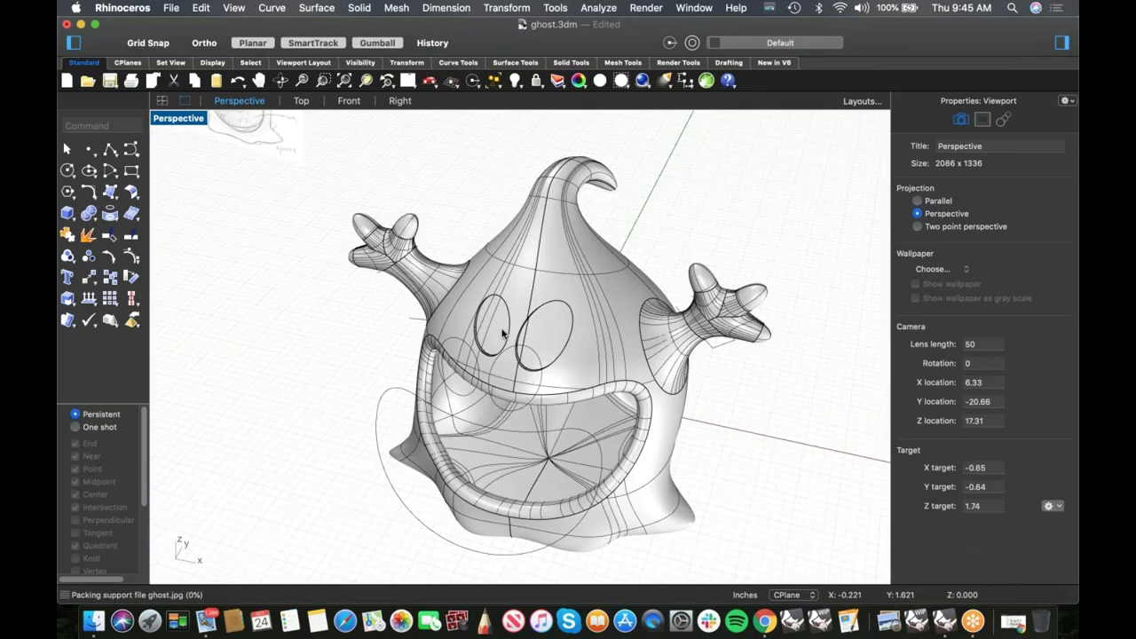
scroll(503, 332, "up", 8)
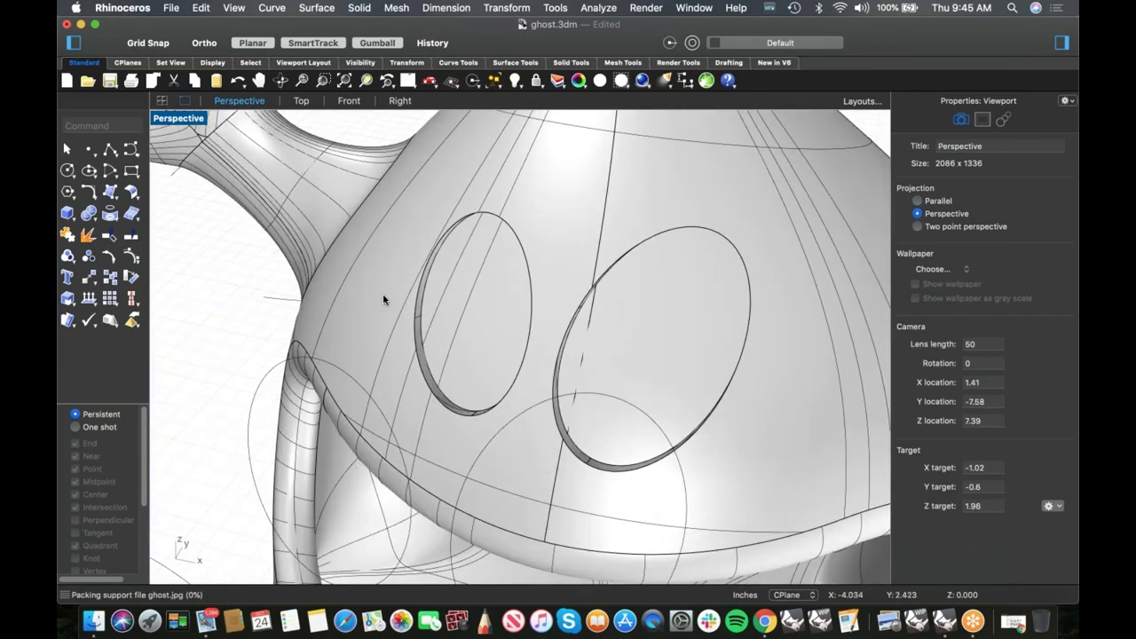
key("Return")
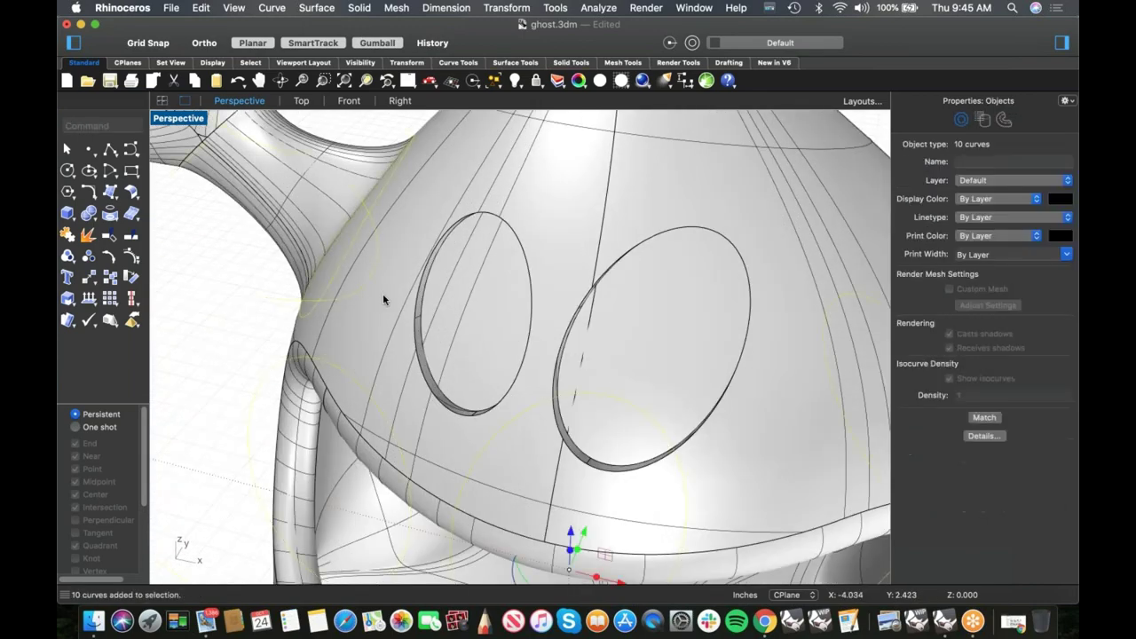
key("super+h")
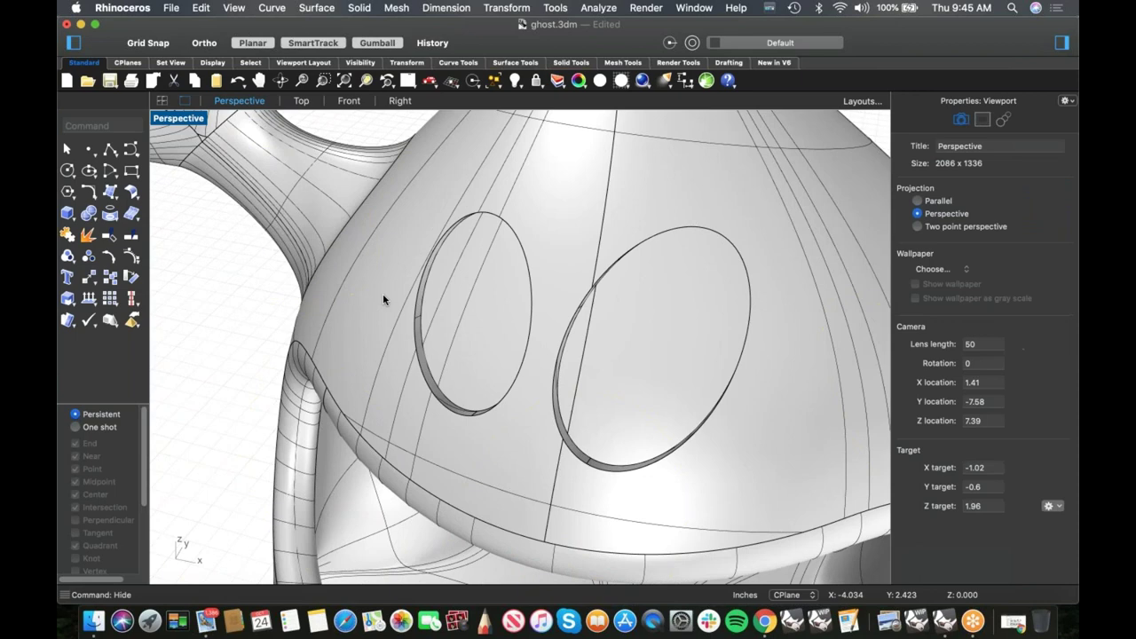
- Extract the side wall surfaces of both eye recesses from the ghost body without copying them, and delete them
left_click(87, 234)
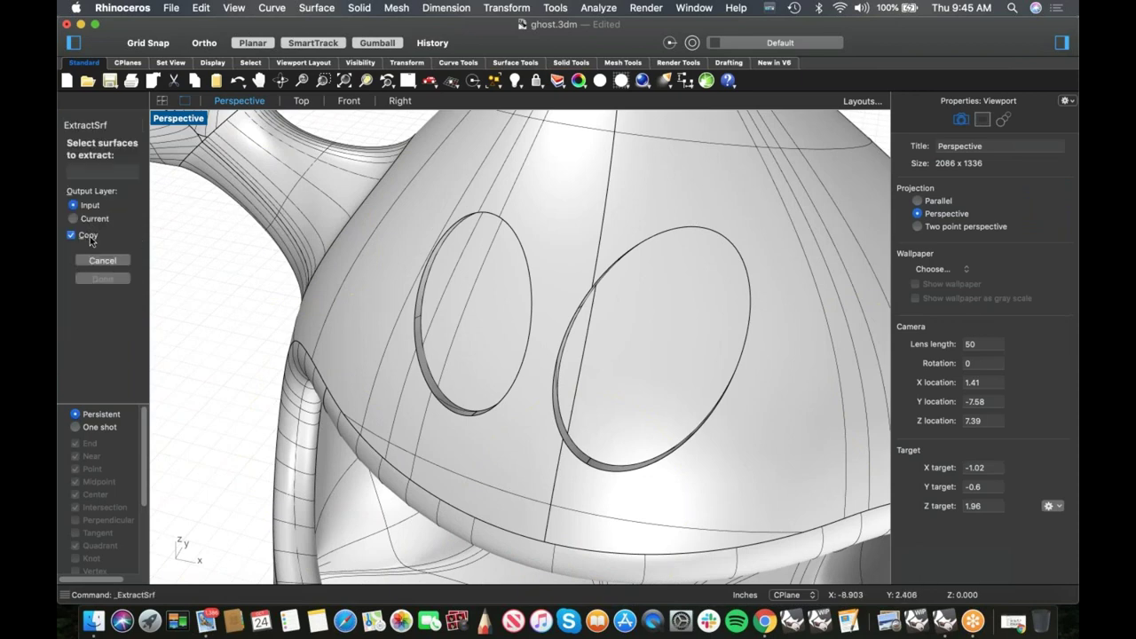
scroll(441, 386, "up", 5)
left_click(427, 389)
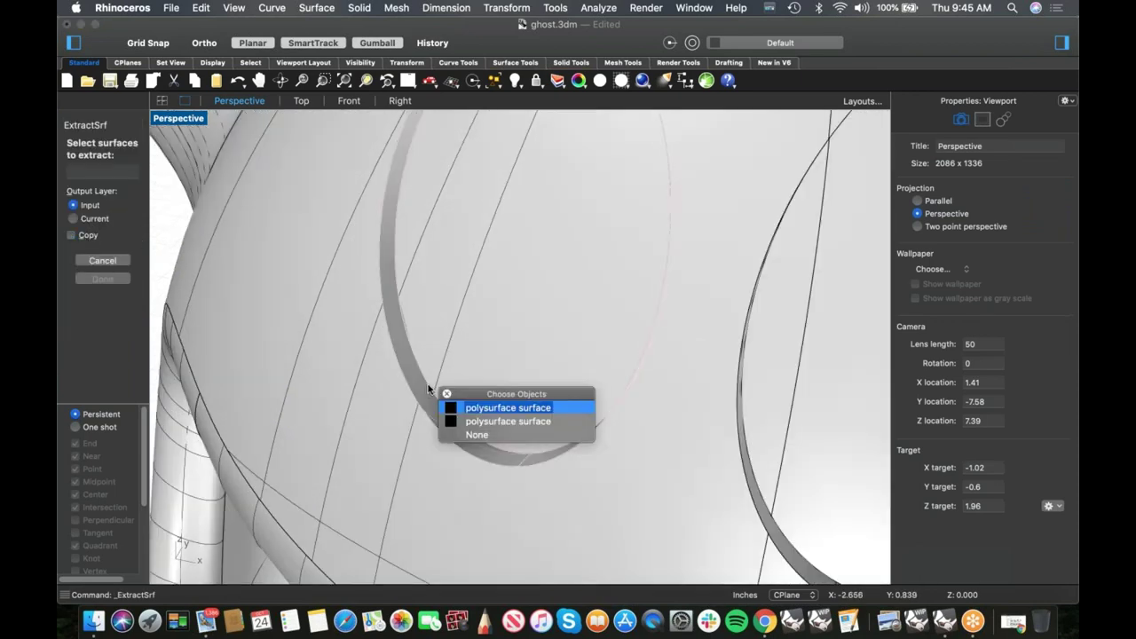
left_click(480, 410)
scroll(684, 459, "down", 3)
scroll(684, 459, "up", 5)
left_click(472, 517)
scroll(472, 521, "down", 5)
key("Return")
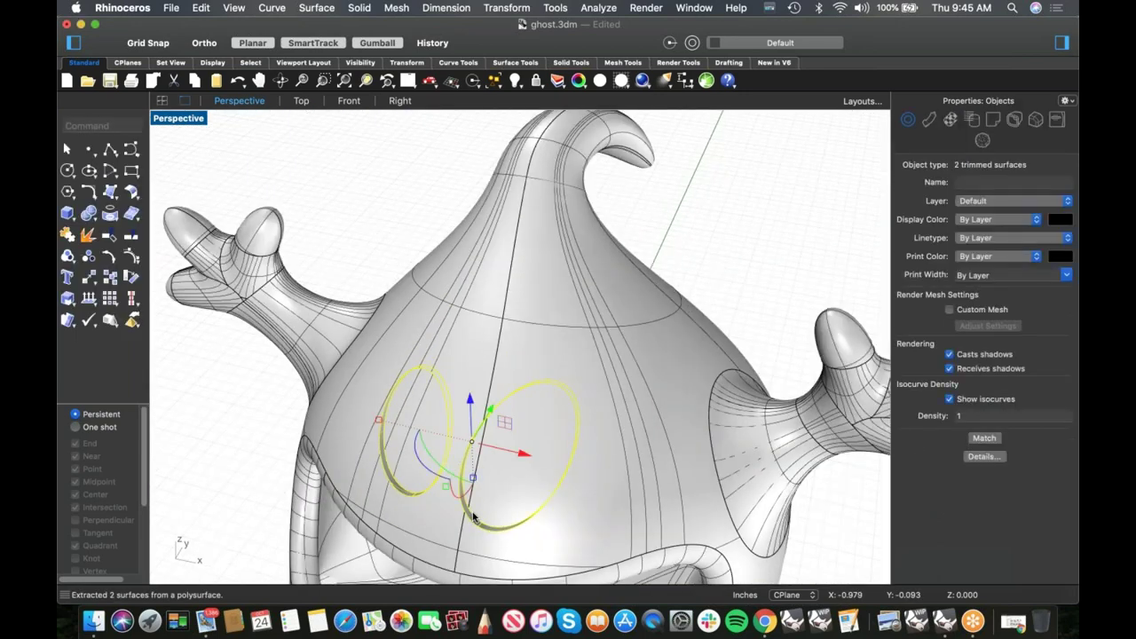
key("Delete")
- Scale down the inner surface of each eye uniformly to leave a narrow gap inside its opening, and clear the selection
right_click_drag(473, 519, 588, 399)
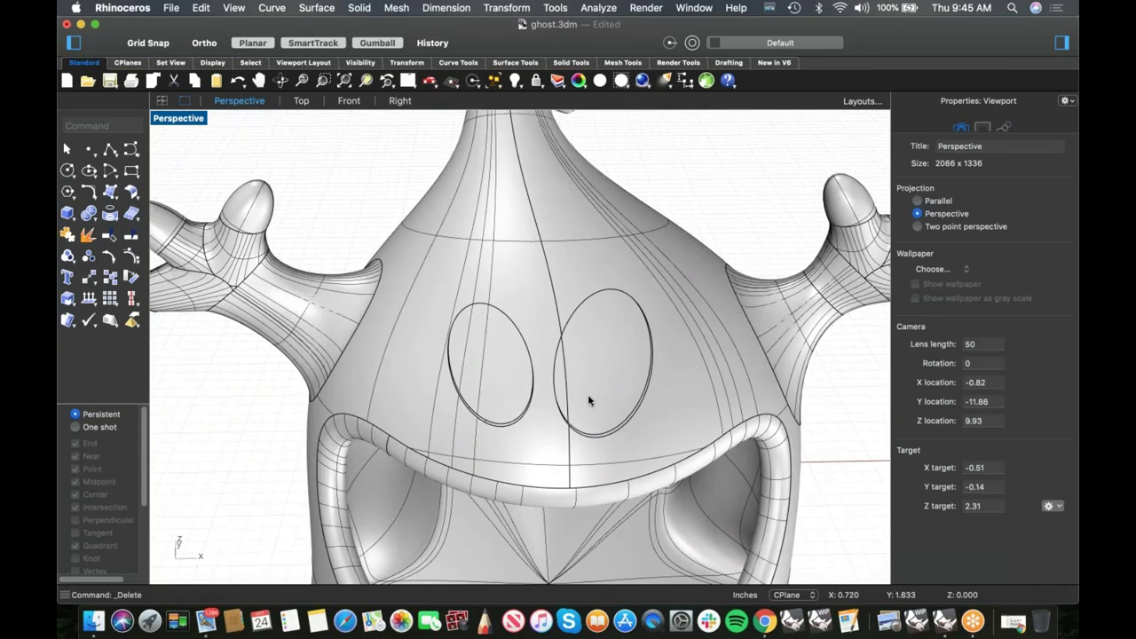
left_click(588, 397)
left_click_drag(602, 399, 601, 389, "shift")
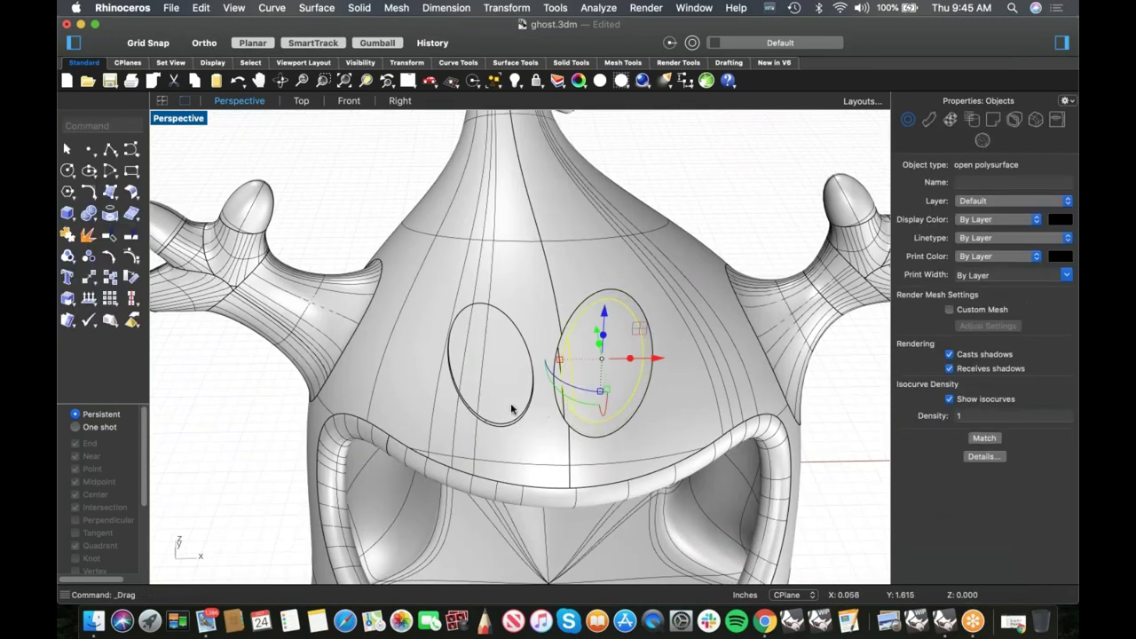
left_click(500, 410)
left_click_drag(494, 399, 490, 387, "shift")
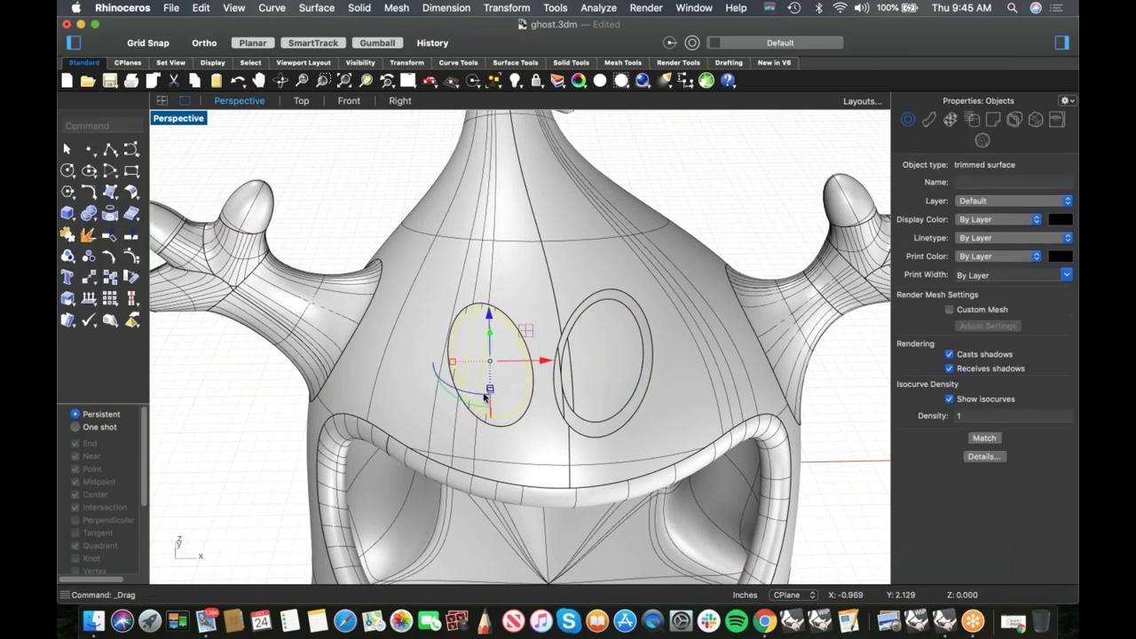
left_click(233, 397)
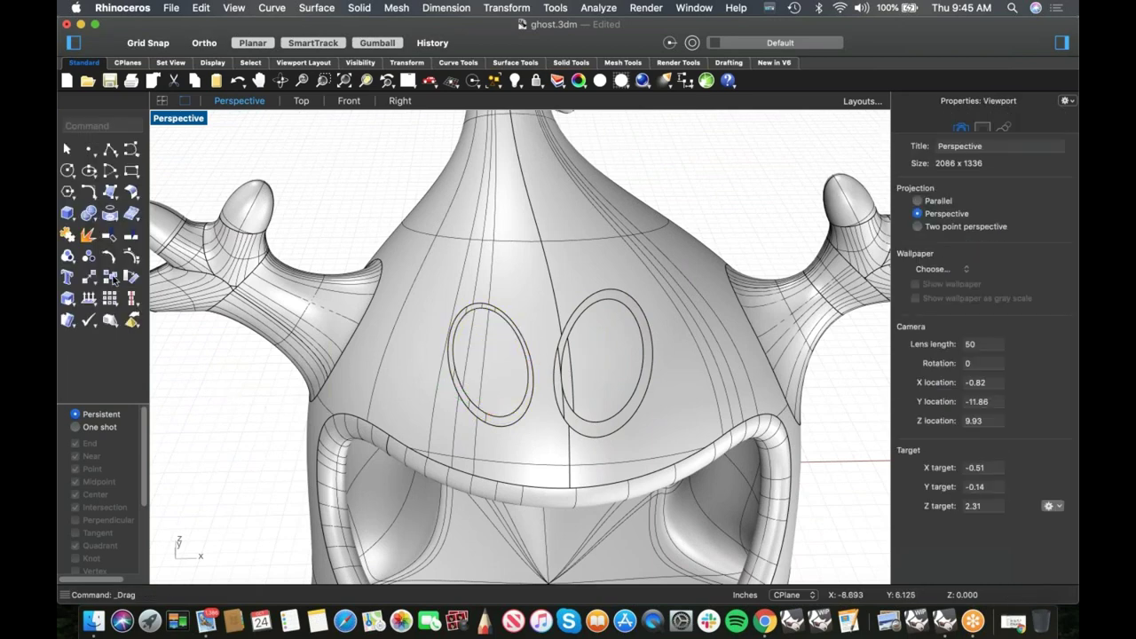
left_click(140, 202)
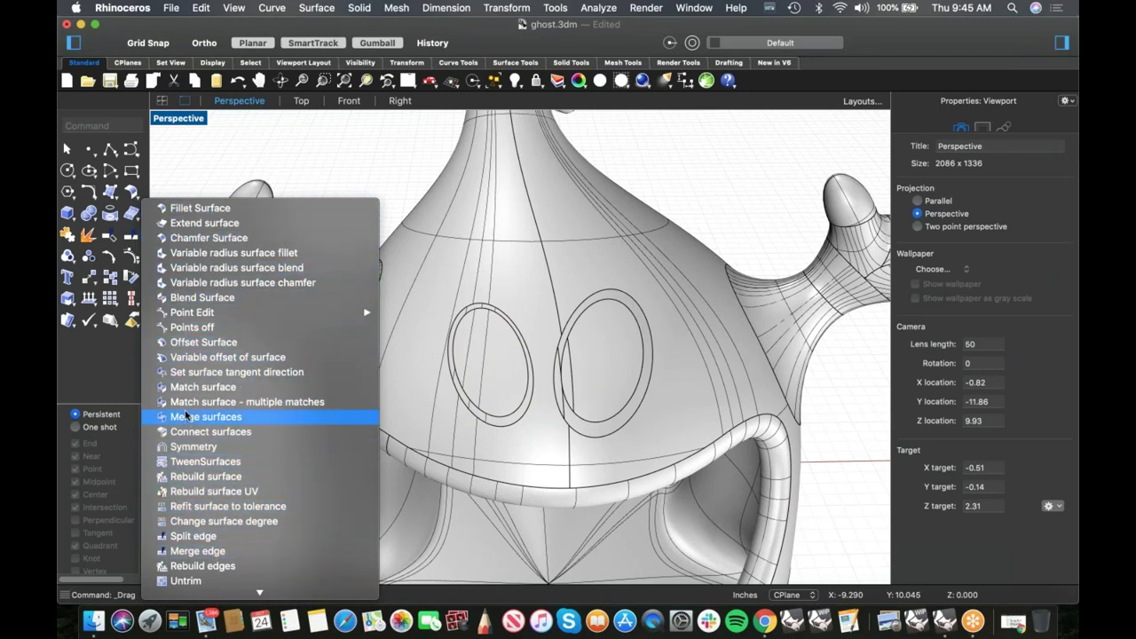
left_click(202, 298)
scroll(620, 321, "up", 3)
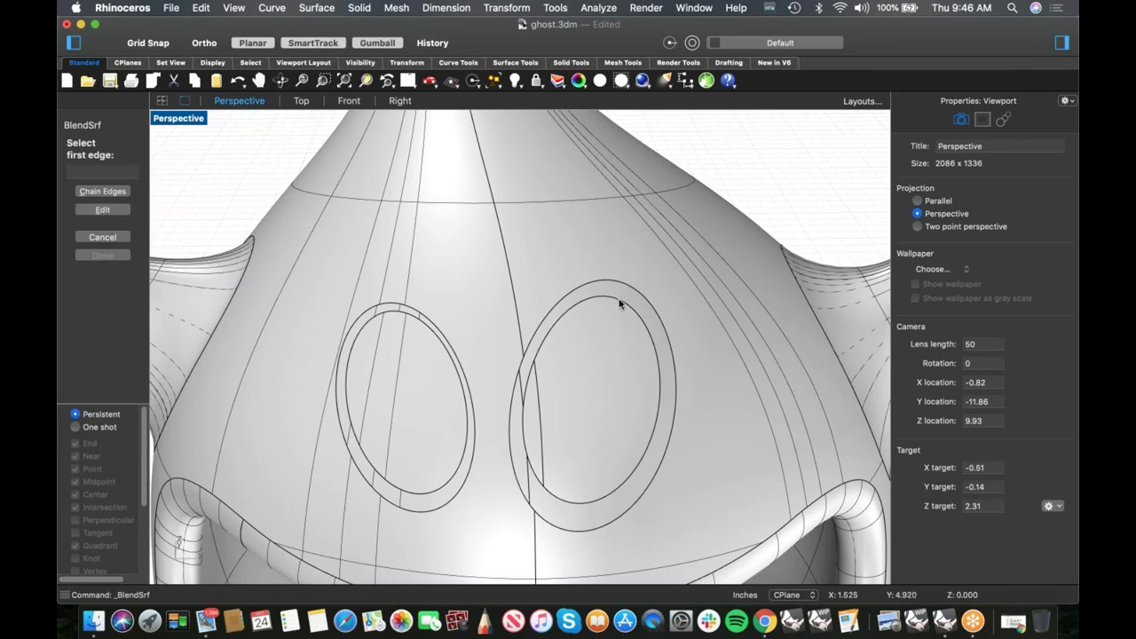
left_click(628, 289)
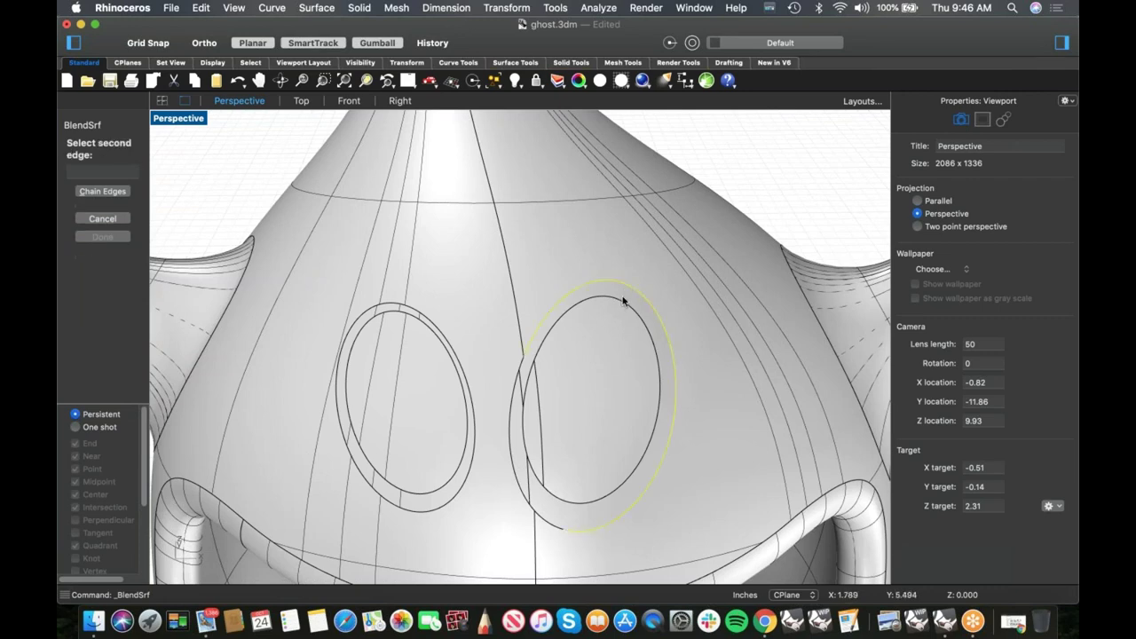
key("Escape")
right_click_drag(610, 316, 612, 318)
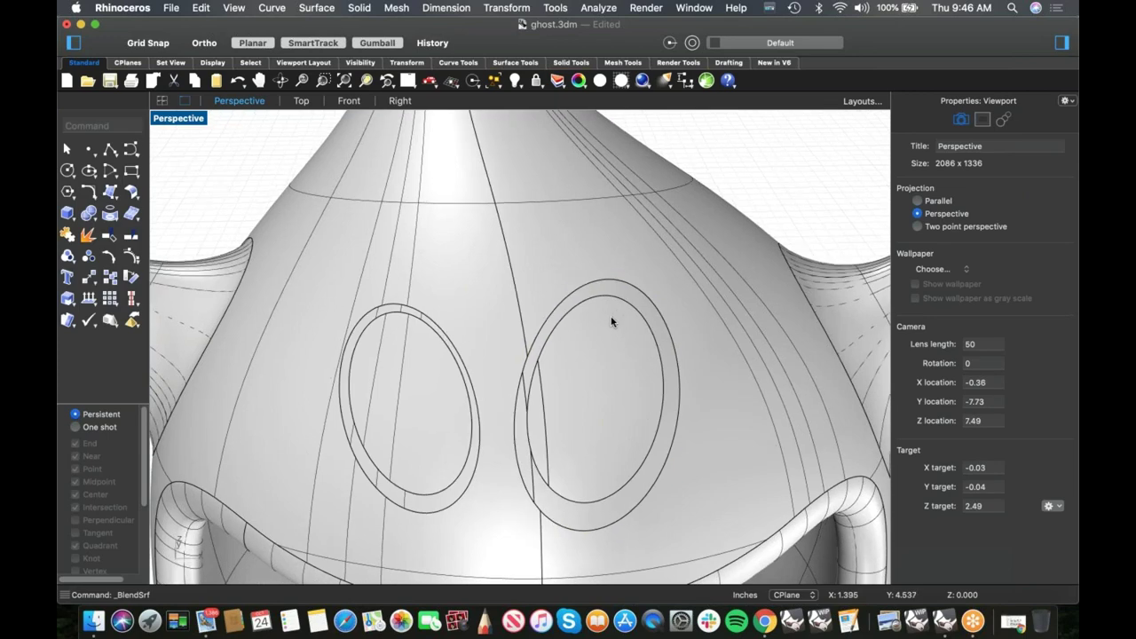
- Start a surface blend on the right eye, using chained edges for the outer opening and the inner eye surface
right_click(611, 318)
left_click(687, 234)
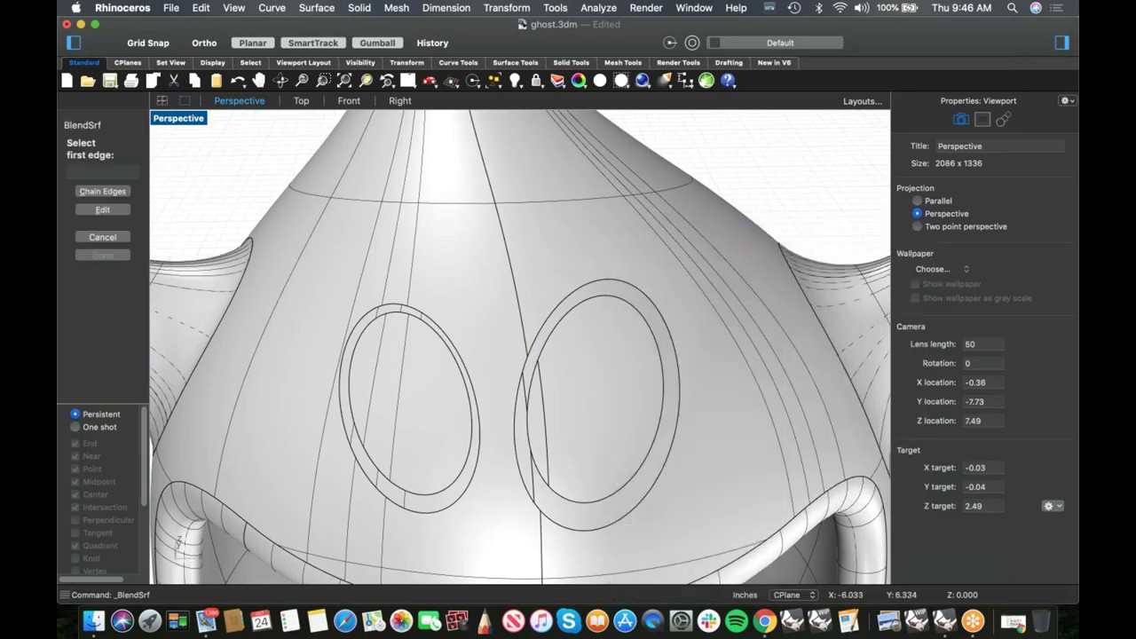
left_click(108, 193)
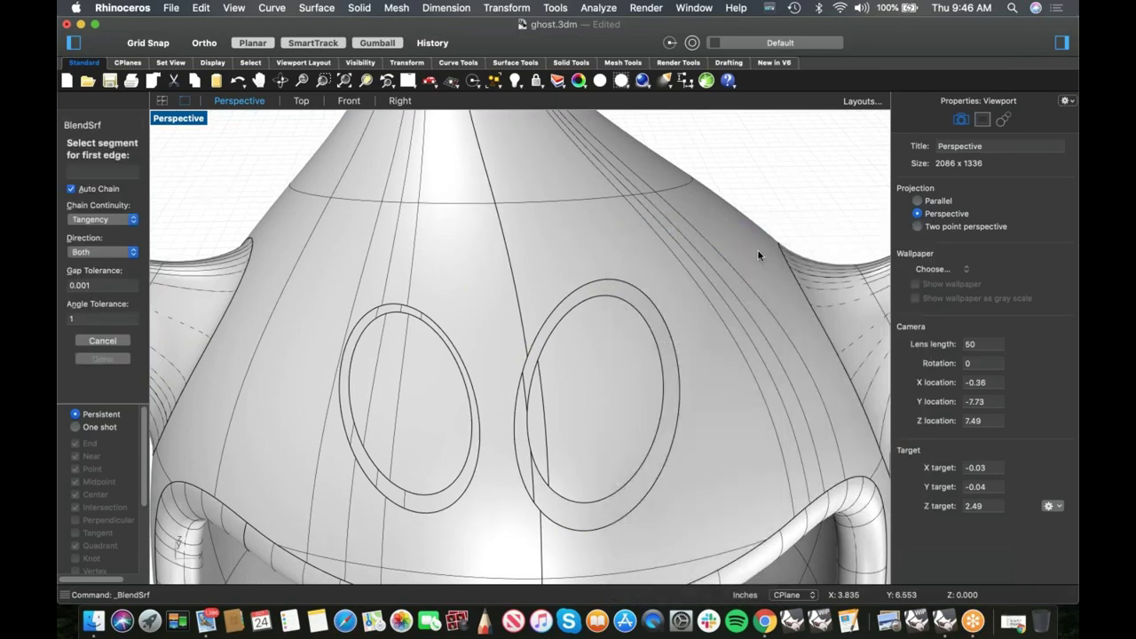
left_click(607, 283)
left_click(599, 296)
right_click(621, 334)
- Set the right eye blend to Tangency on the outer edge and Position on the inner edge, with outer bulge 0.642, and accept it
right_click_drag(616, 411, 601, 405)
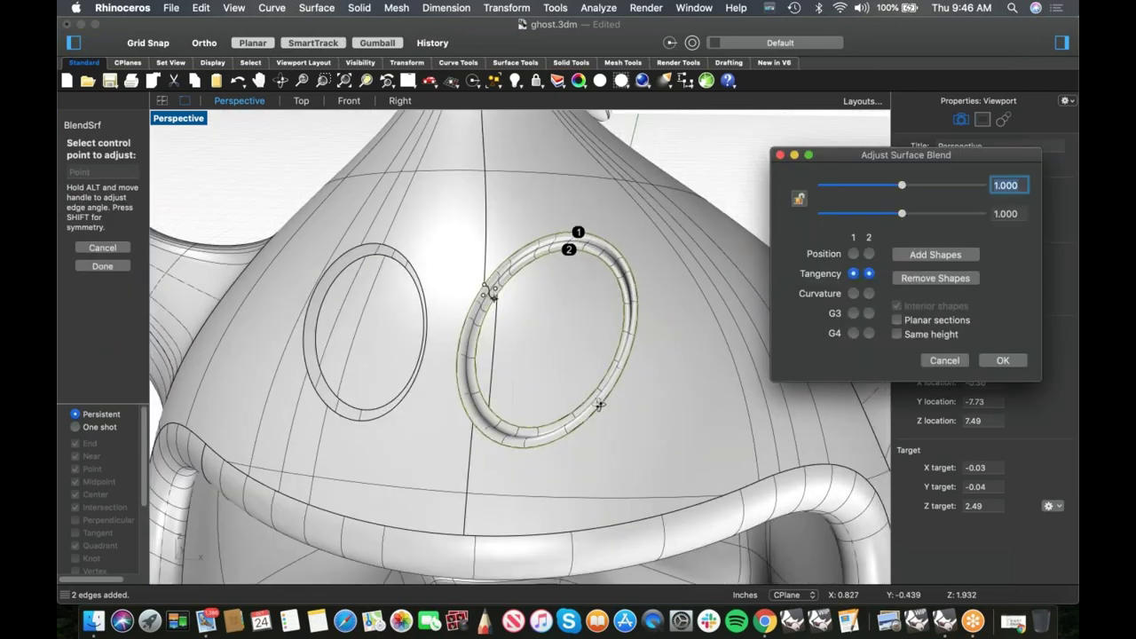
scroll(527, 322, "up", 4)
right_click_drag(506, 293, 583, 339)
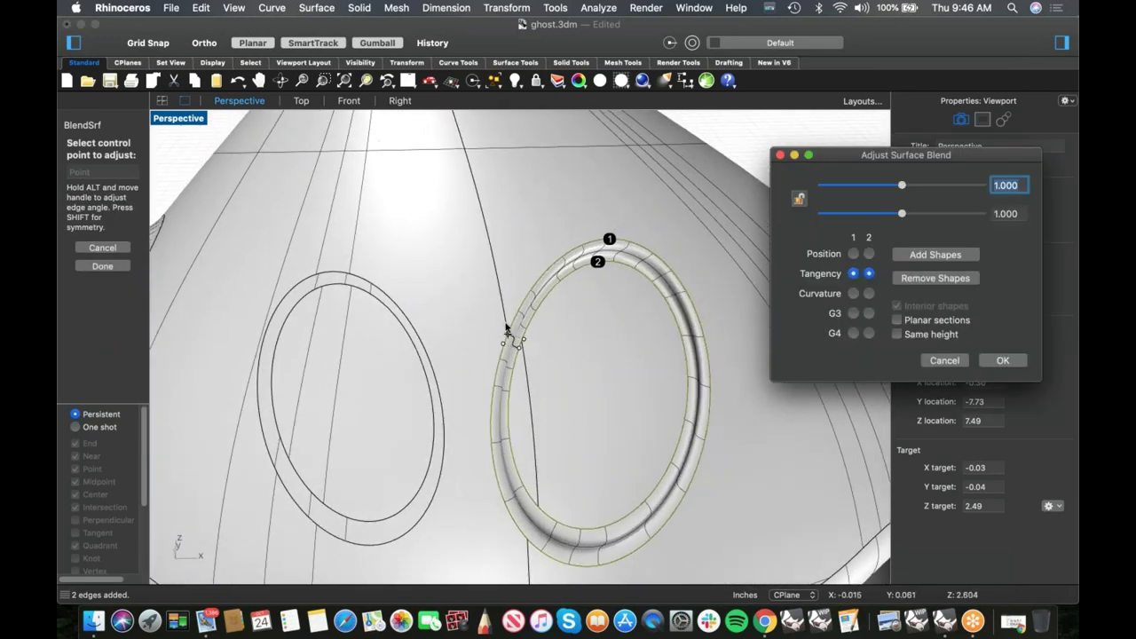
left_click(851, 272)
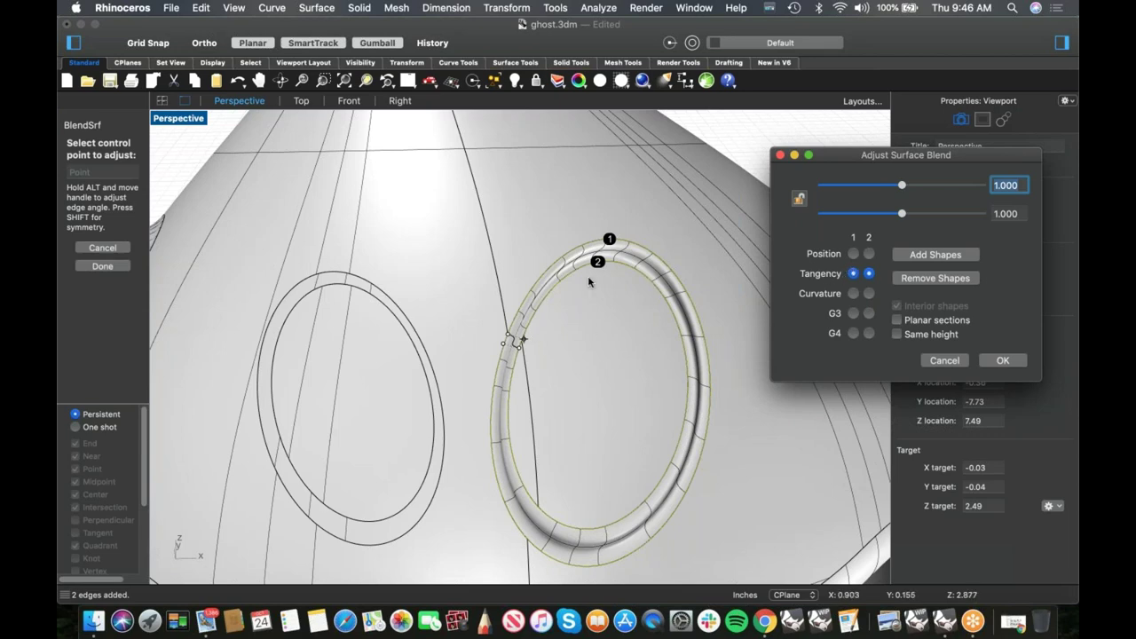
left_click(867, 255)
scroll(645, 329, "right", 6)
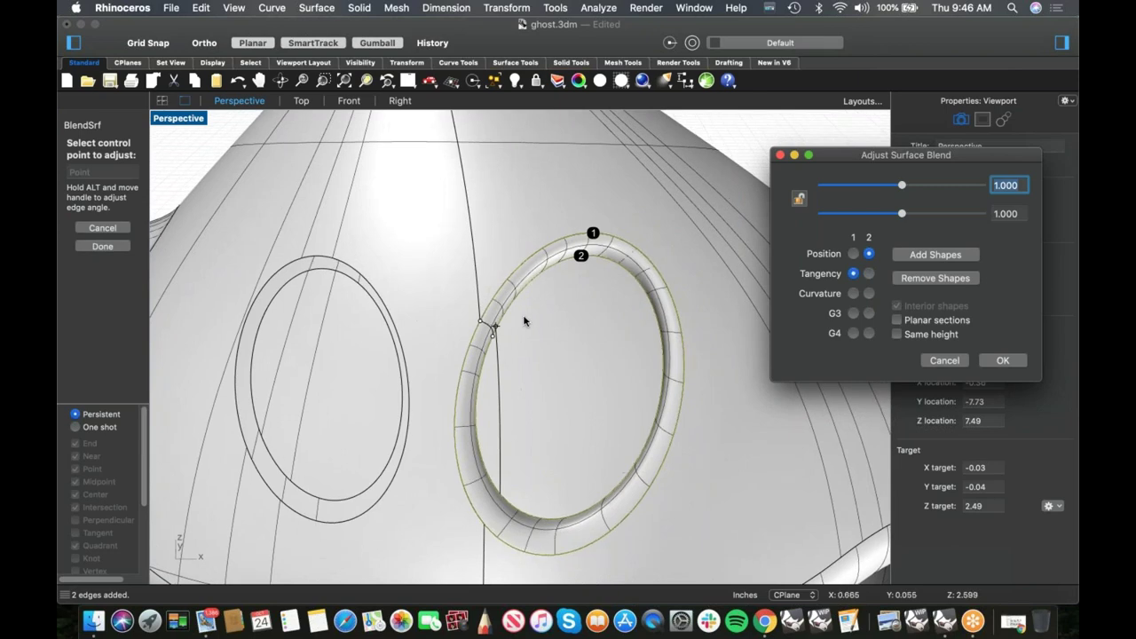
scroll(524, 321, "up", 5)
left_click_drag(903, 189, 876, 187)
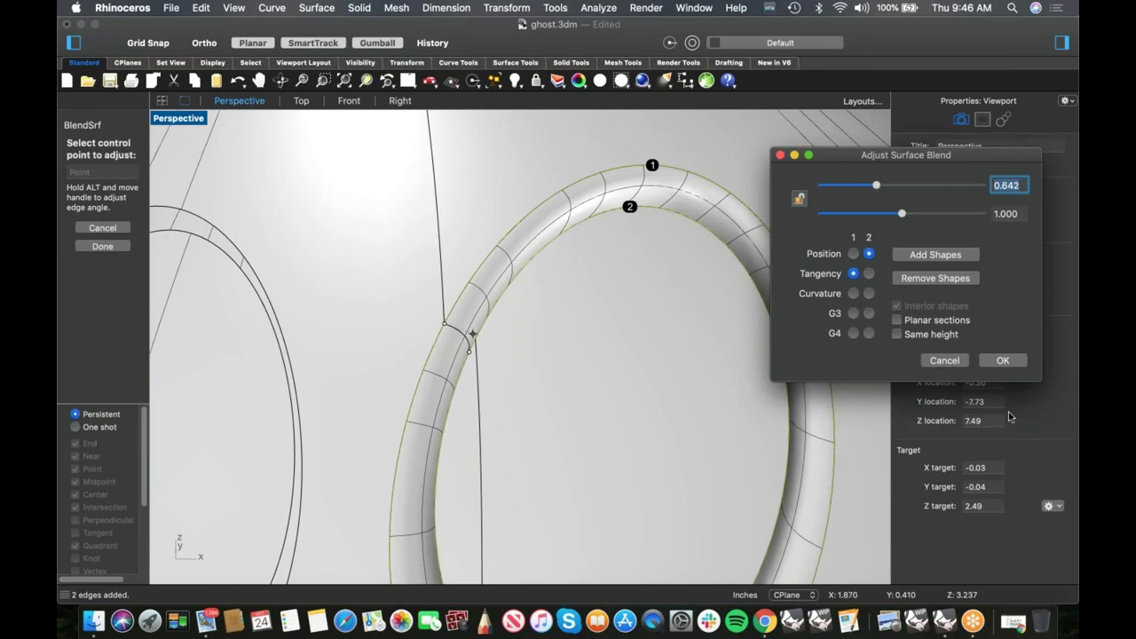
left_click(1003, 361)
- Blend the left eye's chained outer and inner edges with outer Tangency and inner Position, and an outer bulge of 0.737
scroll(673, 327, "down", 6)
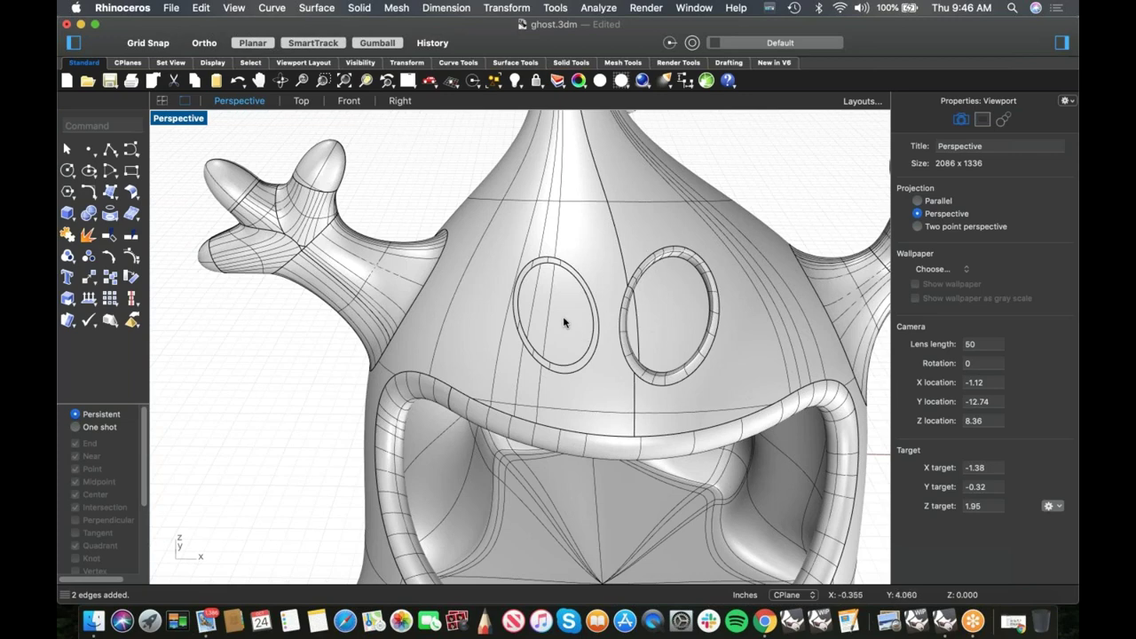
scroll(563, 316, "up", 3)
right_click(567, 291)
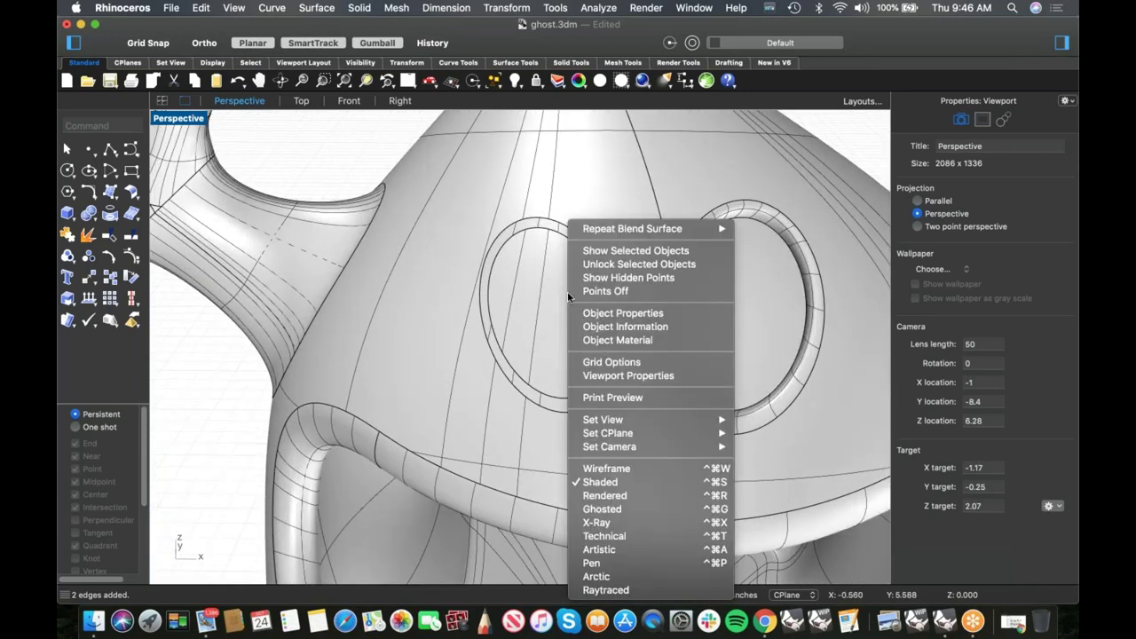
left_click(633, 229)
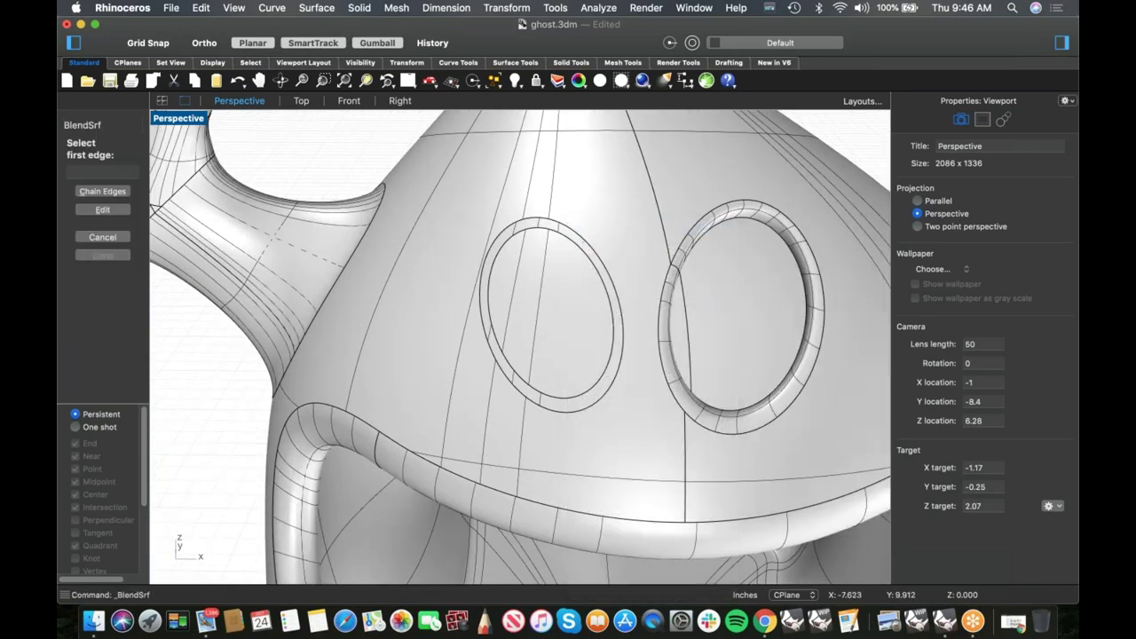
left_click(102, 190)
left_click(550, 223)
left_click(558, 241)
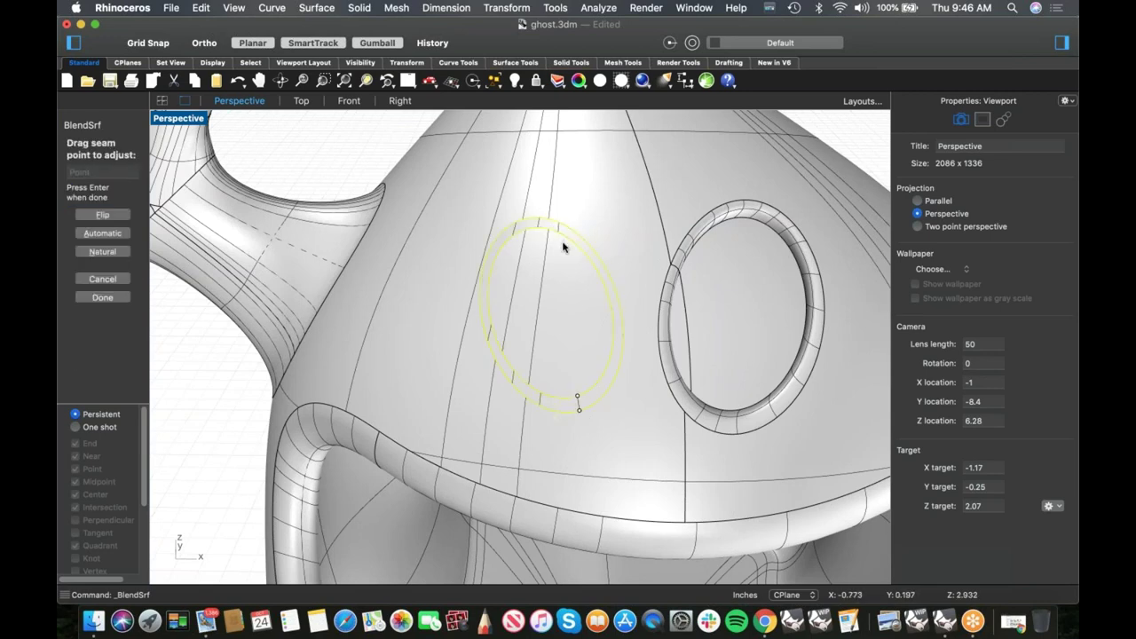
key("Return")
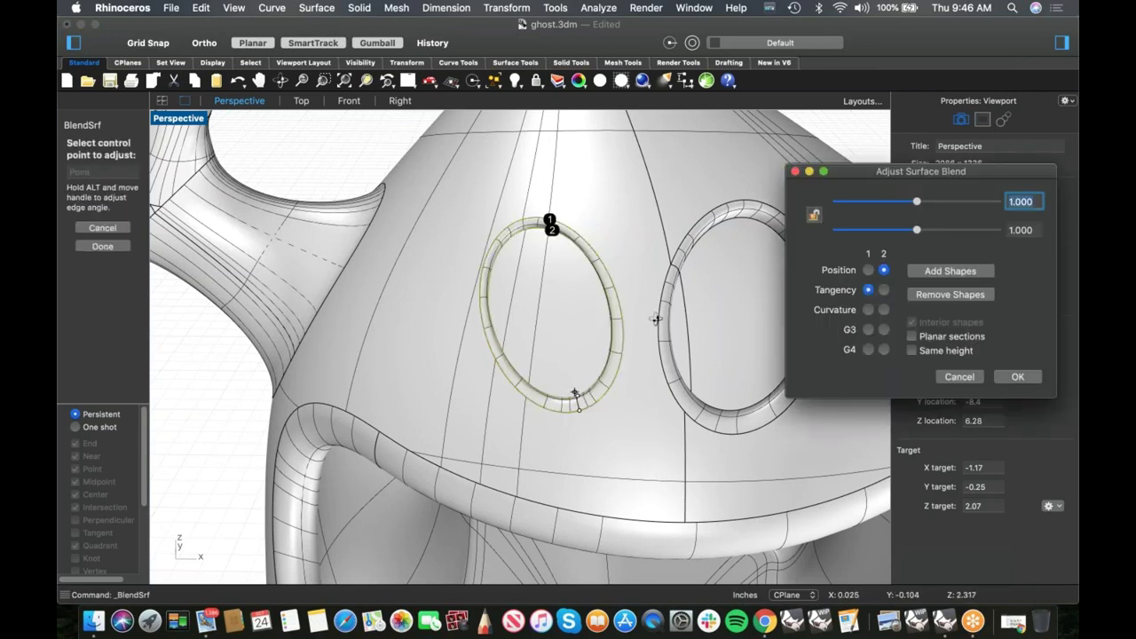
scroll(656, 318, "up", 5)
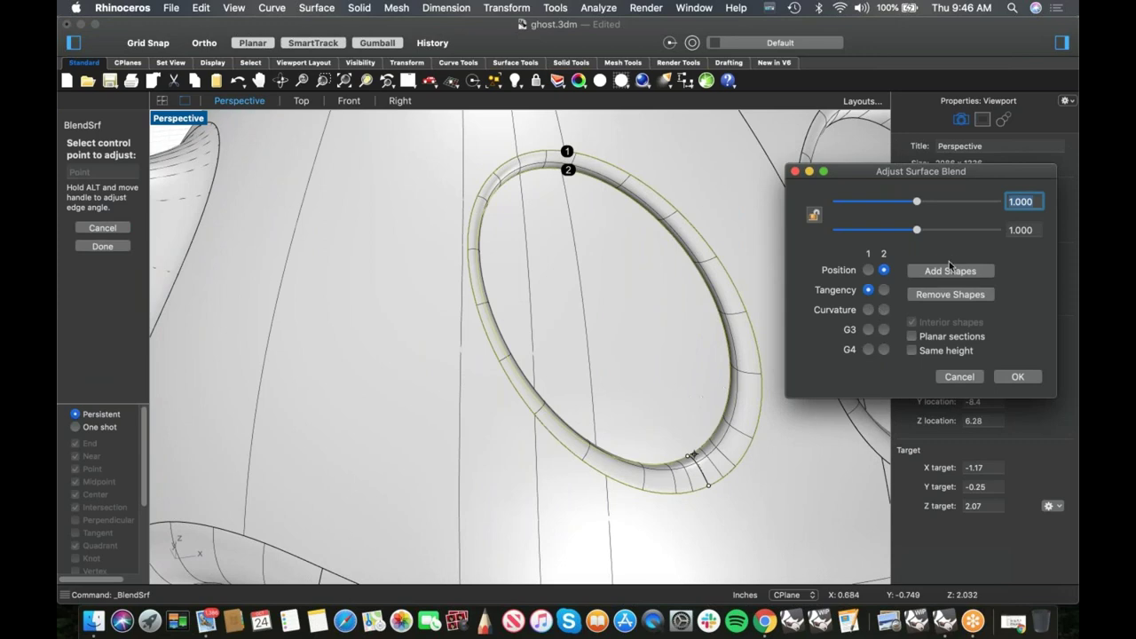
left_click_drag(920, 206, 906, 206)
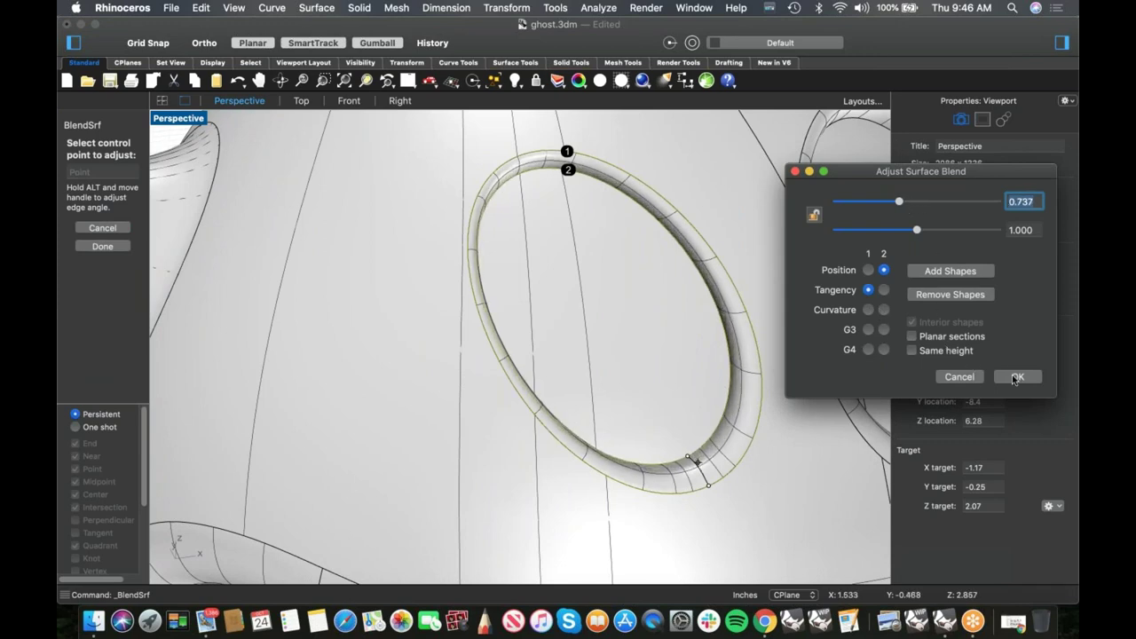
left_click(1017, 376)
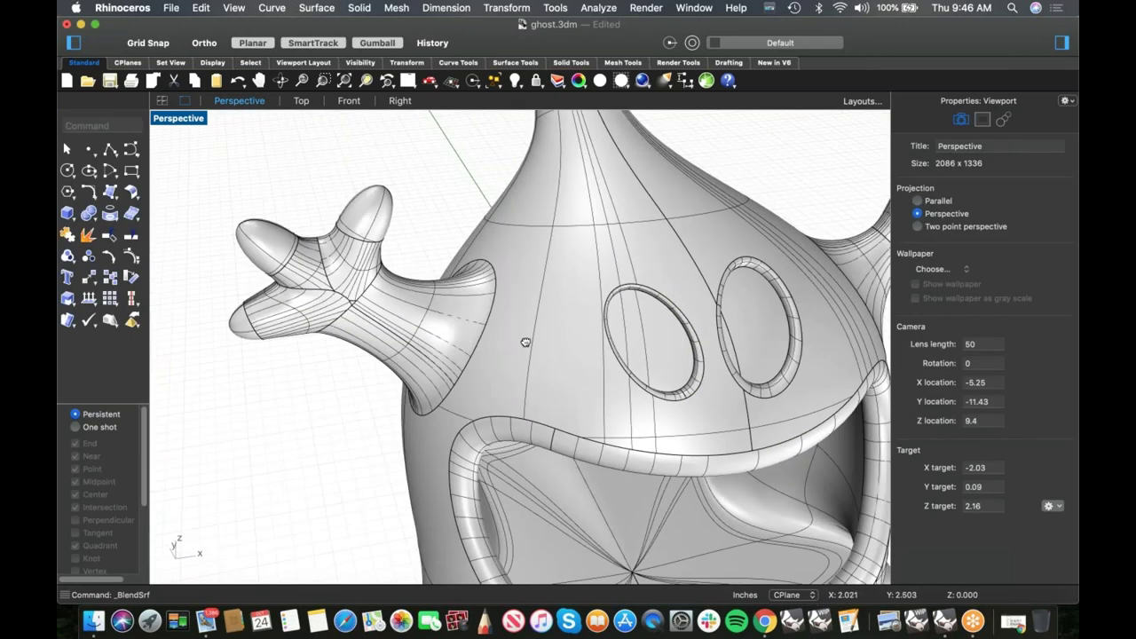
- Join the ghost body, both inner eye surfaces and both eye blends into one polysurface, and clear the selection
right_click_drag(526, 341, 617, 183)
left_click_drag(616, 183, 378, 354)
type("join")
key("Return")
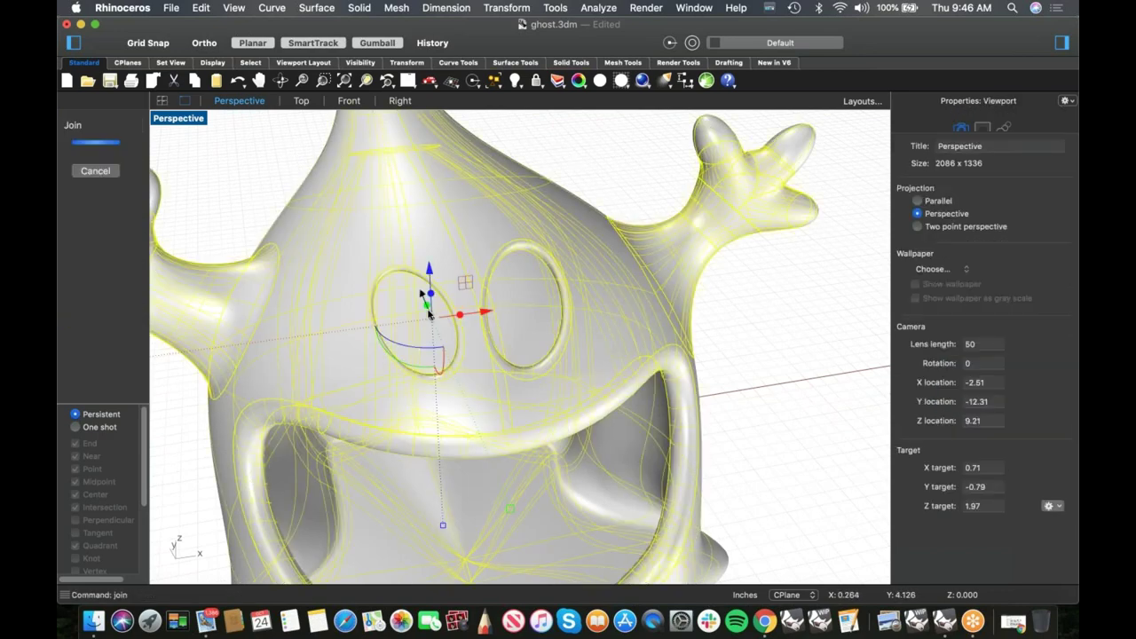
left_click(792, 346)
- Switch the Perspective view to Rendered display and examine the blended eyes and the whole ghost from several angles
scroll(690, 361, "down", 4)
right_click_drag(643, 371, 613, 347, "shift")
left_click(185, 123)
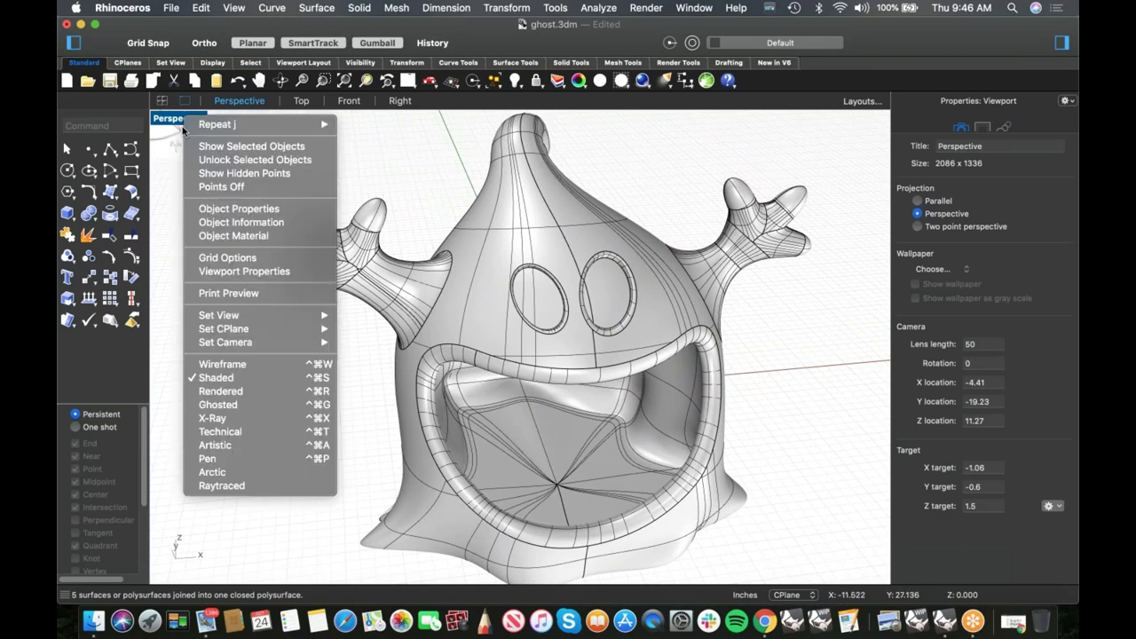
left_click(218, 391)
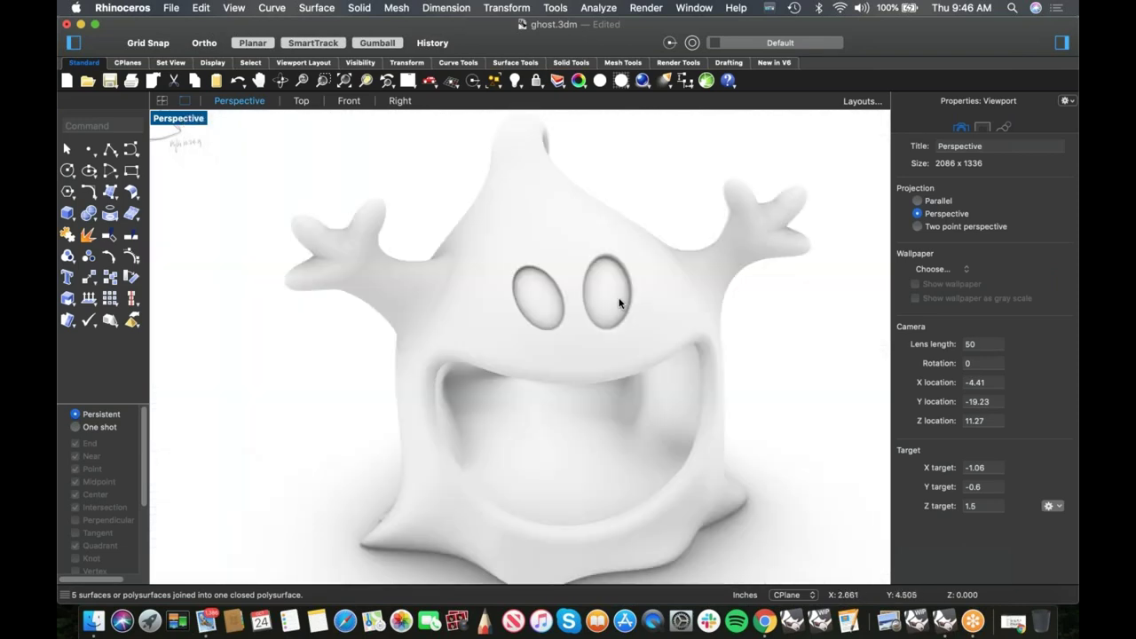
scroll(619, 303, "up", 5)
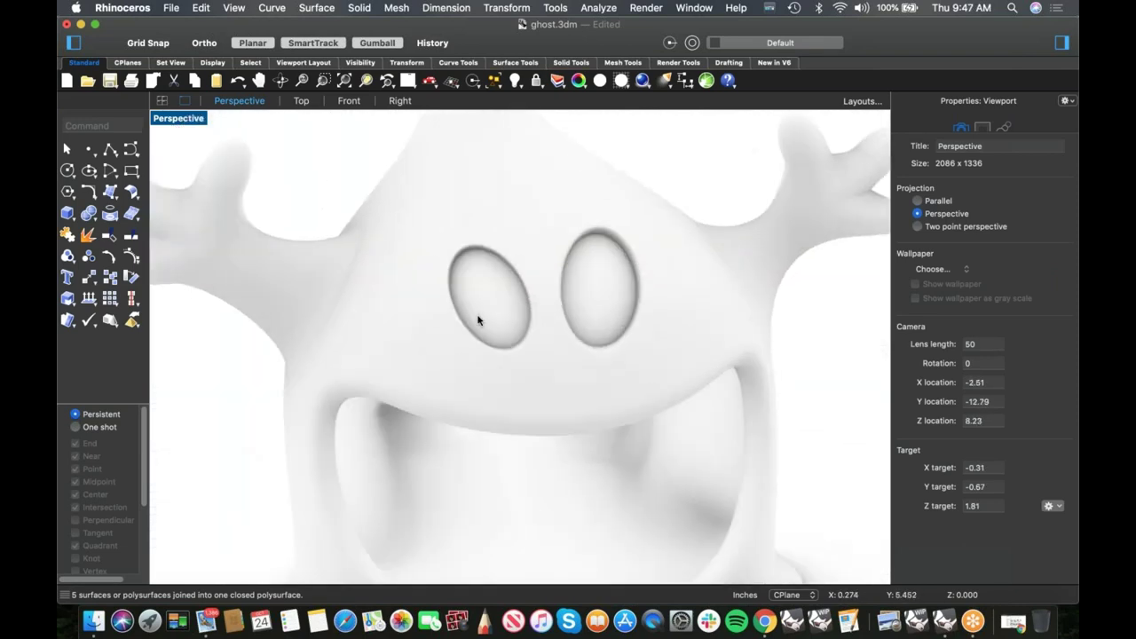
scroll(531, 306, "down", 5)
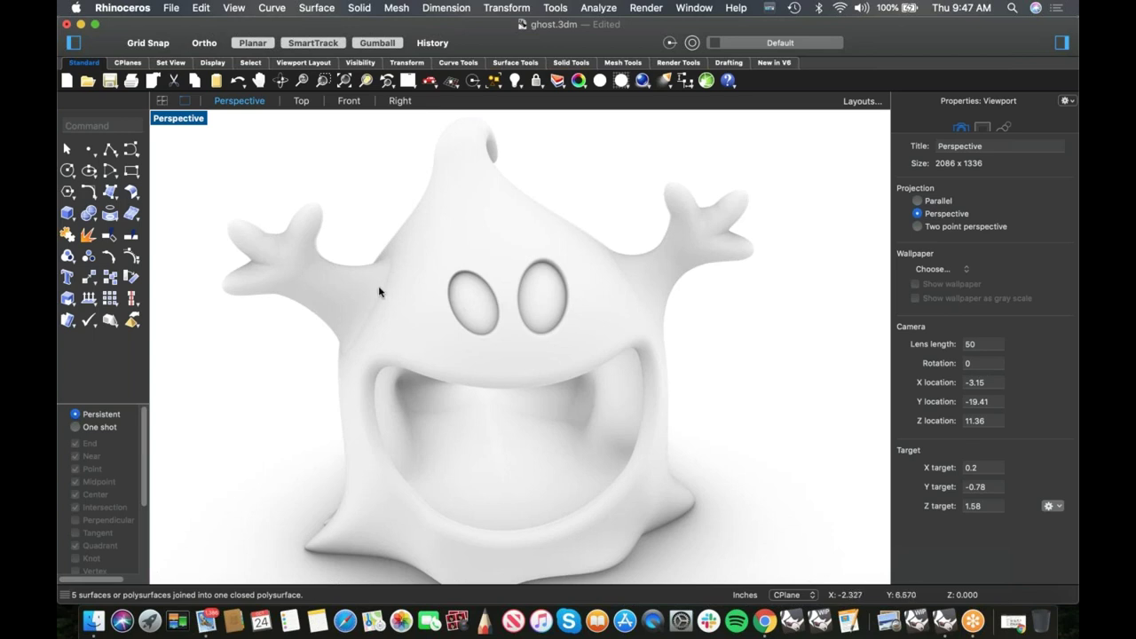
right_click_drag(328, 368, 354, 335)
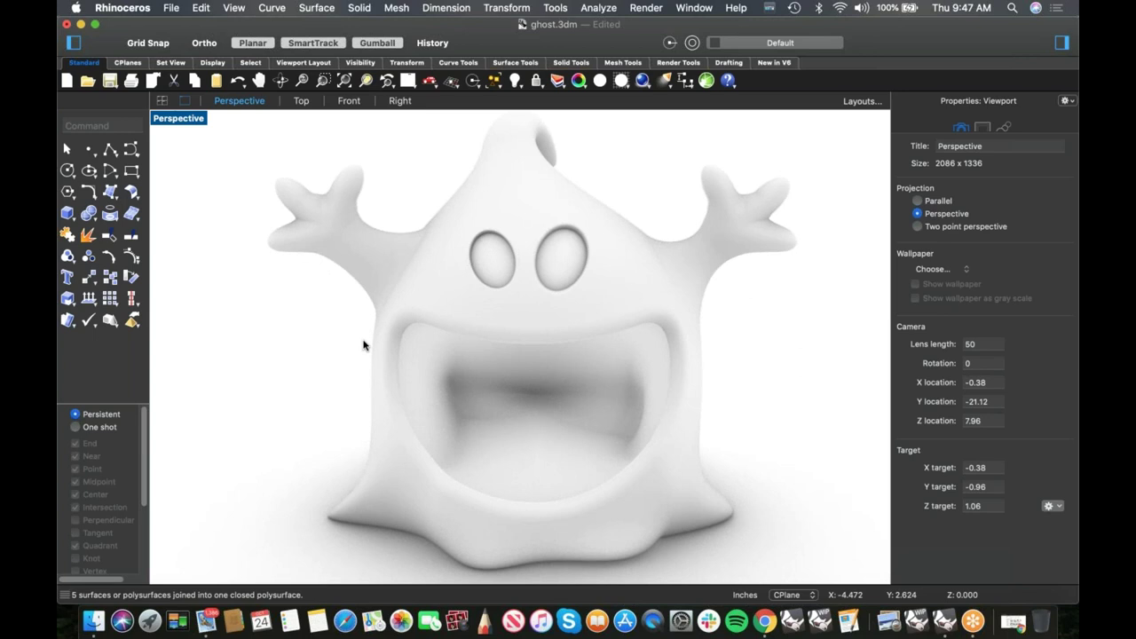
scroll(371, 322, "down", 3)
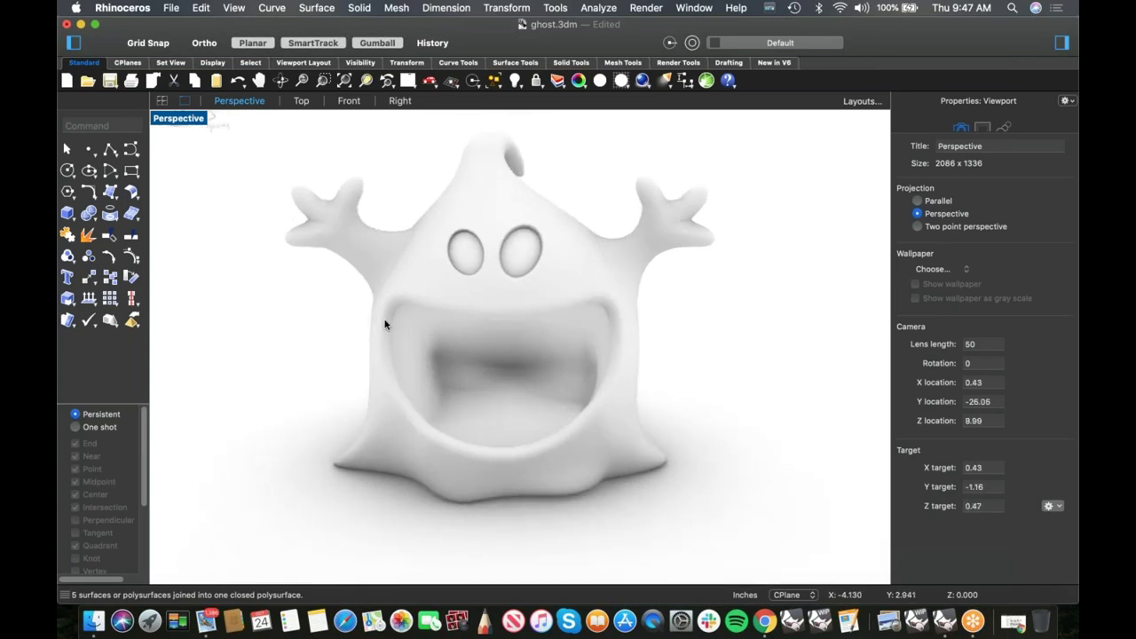
right_click_drag(365, 325, 398, 330)
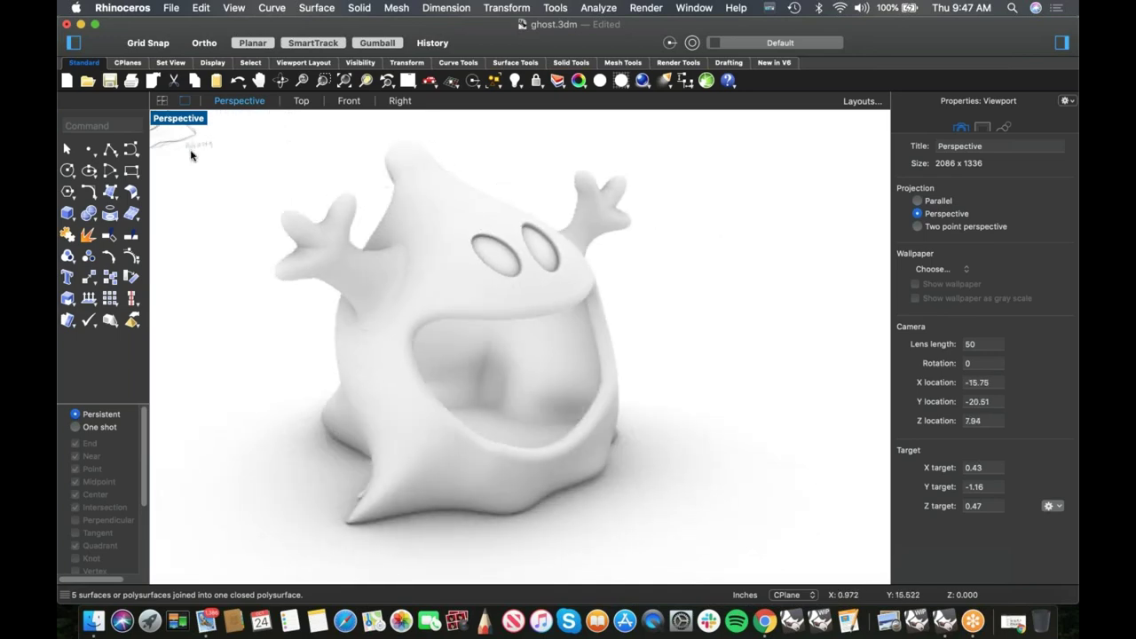
- Return the Perspective view to Shaded display and extract the ghost's inner cavity surface from the closed polysurface
left_click(189, 121)
left_click(231, 378)
mouse_move(451, 431)
right_mouse_down()
mouse_move(554, 422)
mouse_move(538, 414)
right_mouse_up()
right_click(538, 414)
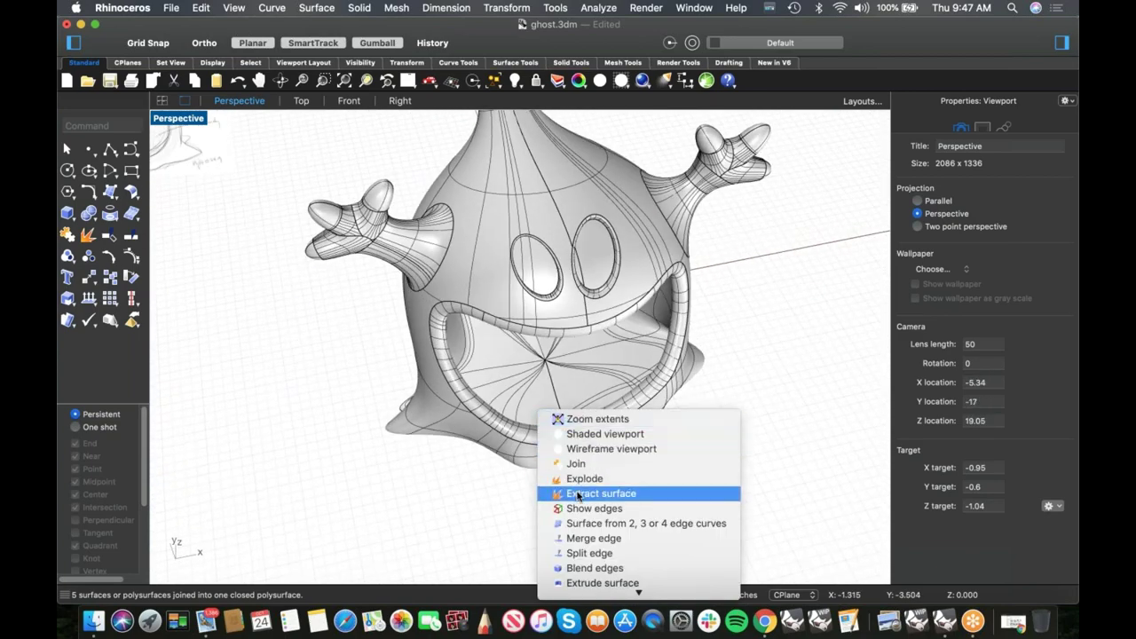
left_click(586, 494)
left_click(524, 402)
key("Return")
- Turn on the inner surface's control points and pull those poking out at the pointed bottom corner inside the body
right_click_drag(514, 411, 363, 404)
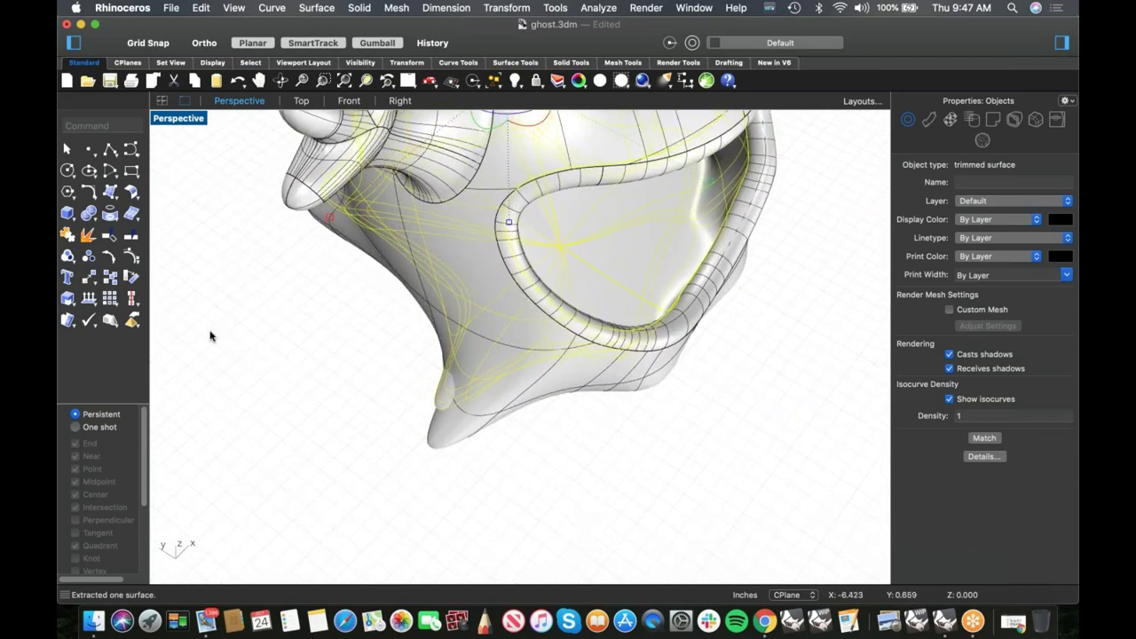
left_click(130, 256)
left_click_drag(321, 356, 526, 523)
left_click_drag(436, 405, 475, 382)
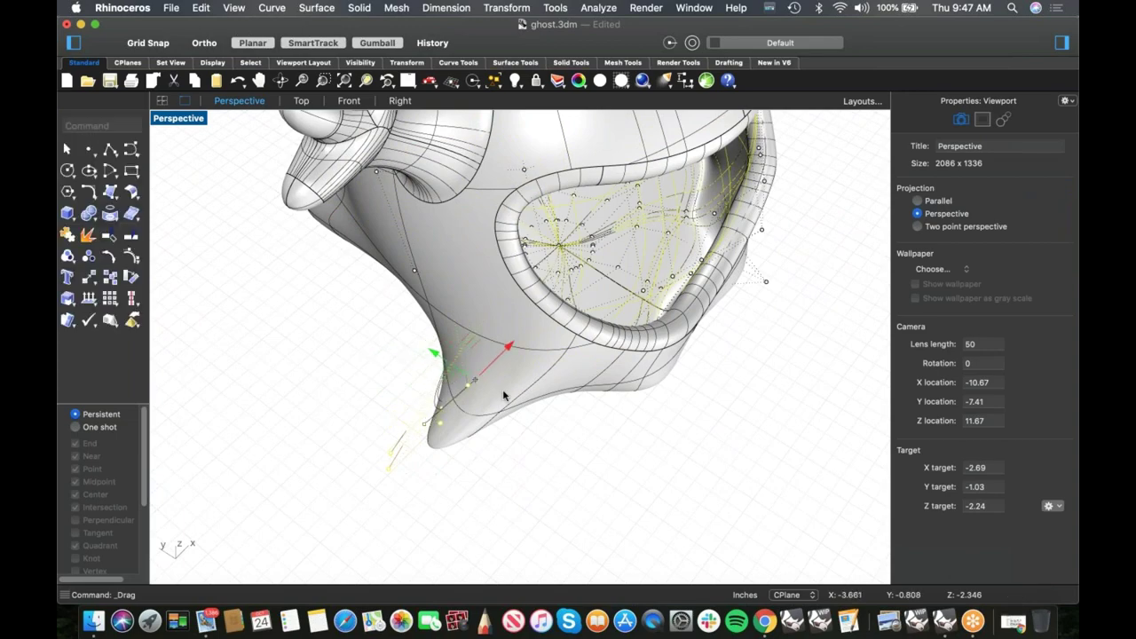
- Select two more control points of the inner surface near its lower edge and move them inside the body
right_click_drag(581, 449, 720, 405)
right_click_drag(526, 434, 426, 470)
left_click(503, 447)
left_click(418, 391)
left_click(441, 392, "shift")
left_click_drag(369, 377, 445, 373)
left_click(488, 465)
- Join the ghost body, mouth blend and reshaped inner surface together, and clear the selection
scroll(492, 462, "down", 4)
right_click_drag(264, 297, 480, 433)
left_click_drag(801, 188, 192, 540)
key("super+j")
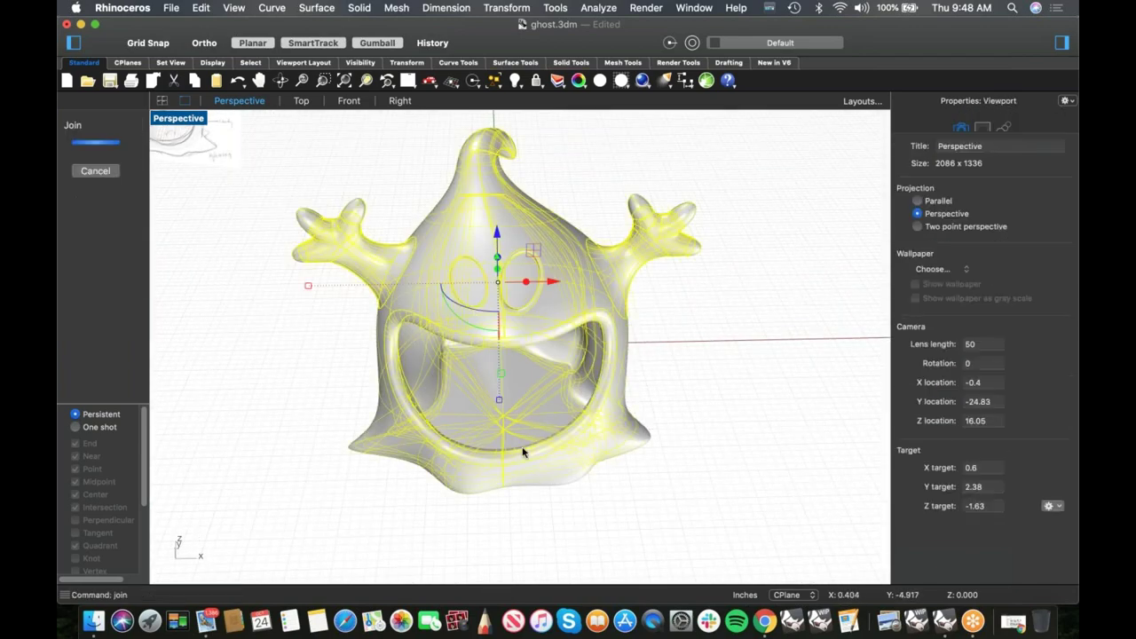
left_click(707, 456)
right_click_drag(706, 429, 672, 435)
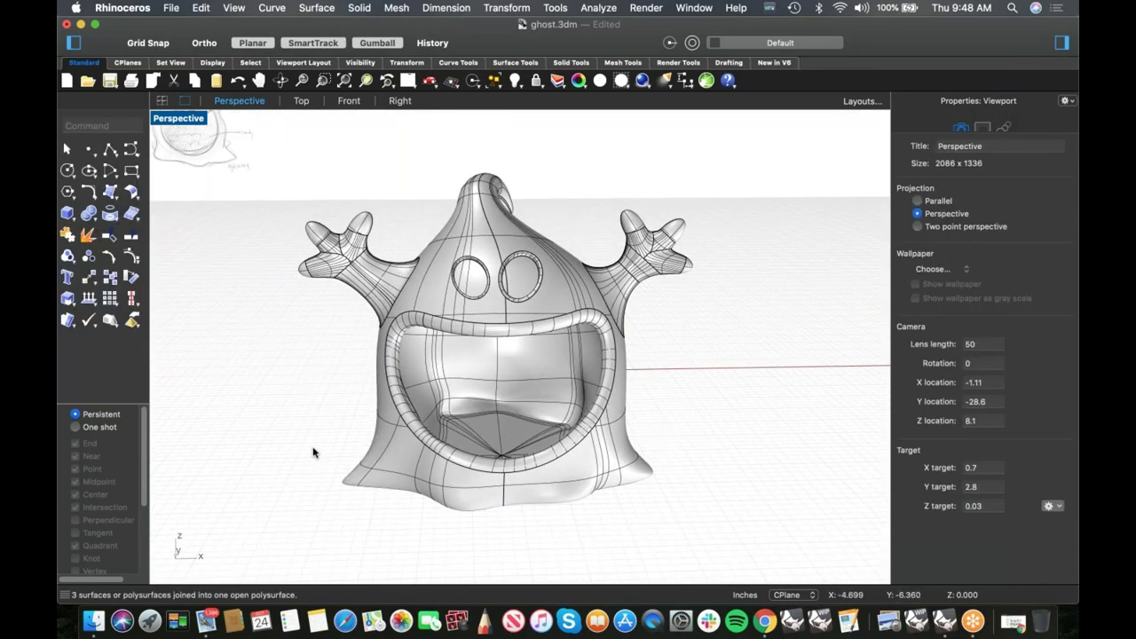
- Run Edge Analysis on the joined ghost polysurface and limit the display to naked edges
left_click(487, 434)
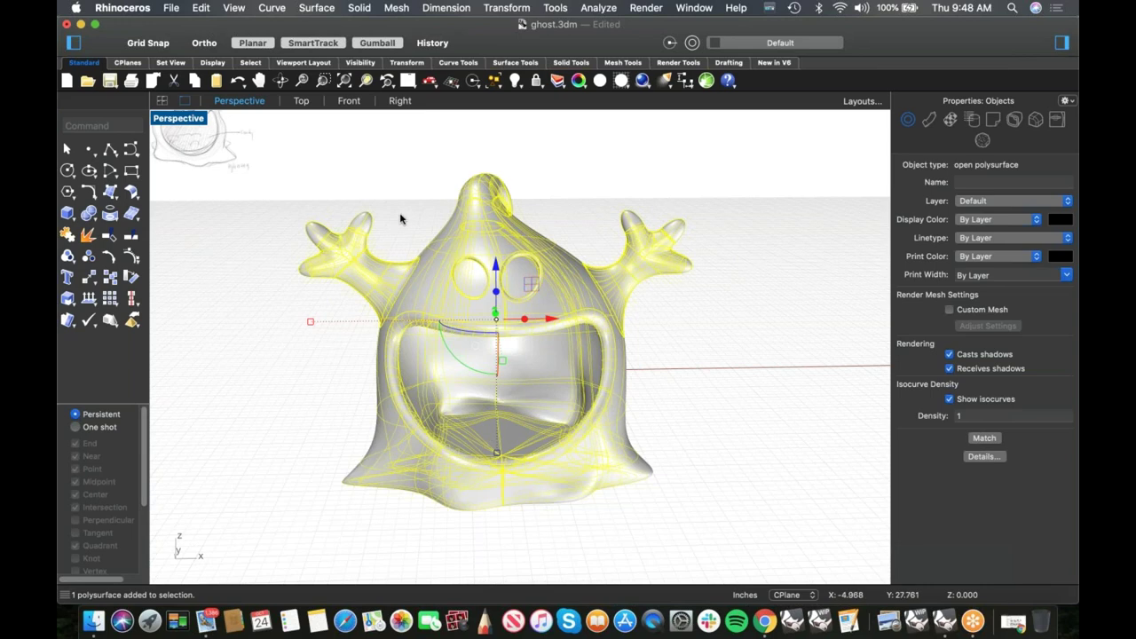
left_click(408, 189)
left_click(602, 400)
left_click(136, 262)
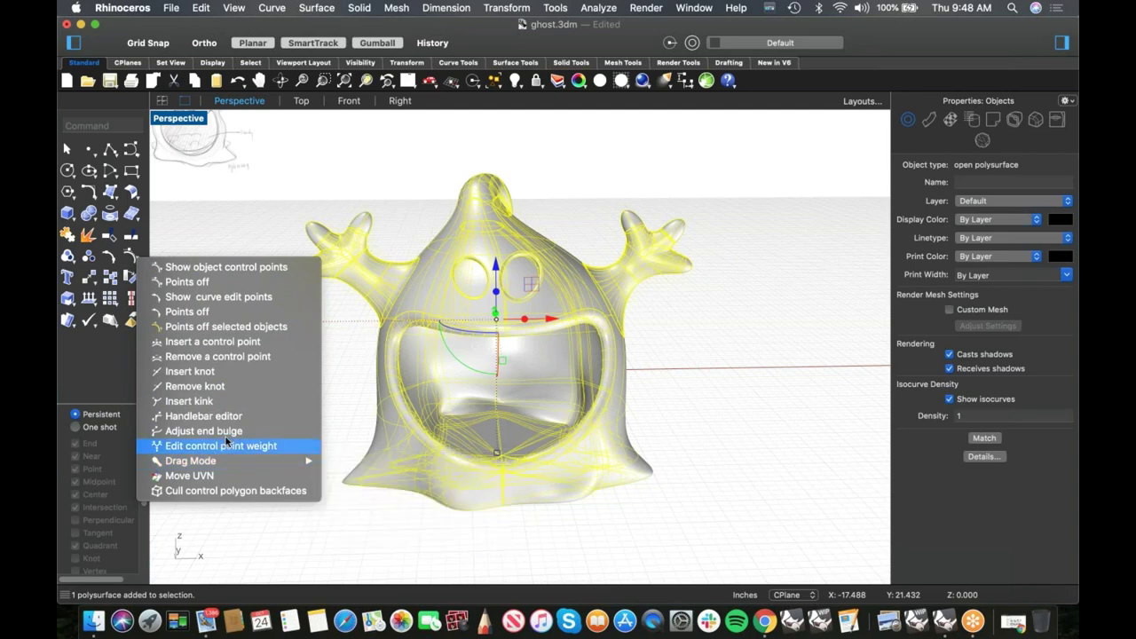
left_click(90, 302)
mouse_move(173, 397)
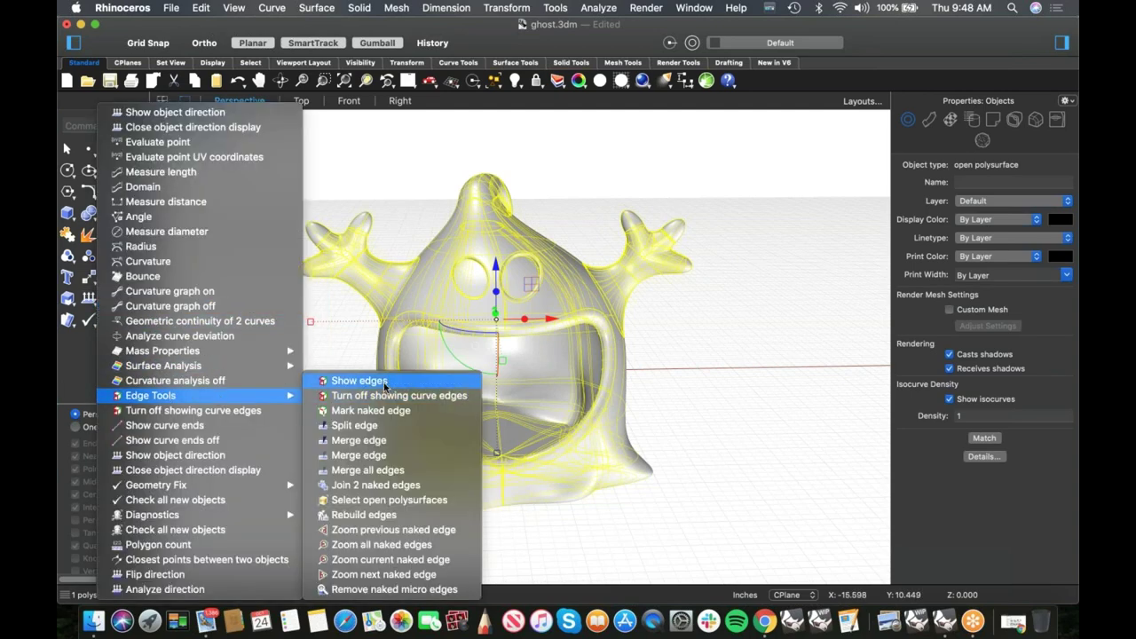
left_click(384, 382)
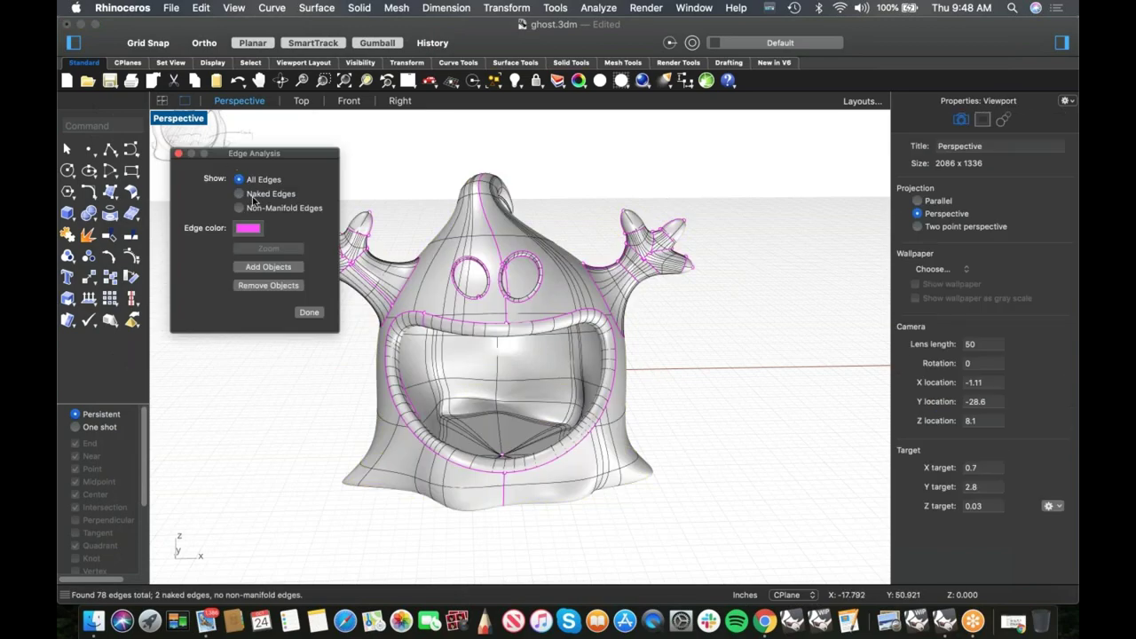
left_click(252, 195)
- Delete the rounded mouth blend between the outer body and the reshaped inner surface
right_click_drag(507, 379, 458, 408, "shift")
scroll(458, 408, "up", 5)
scroll(532, 366, "up", 8)
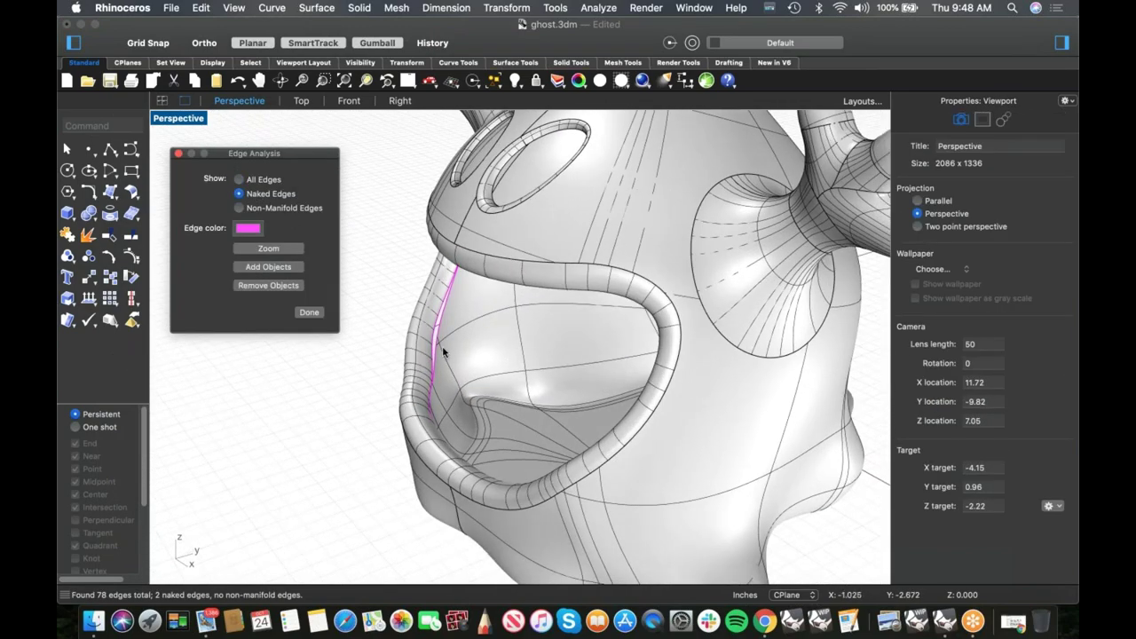
scroll(425, 344, "down", 6)
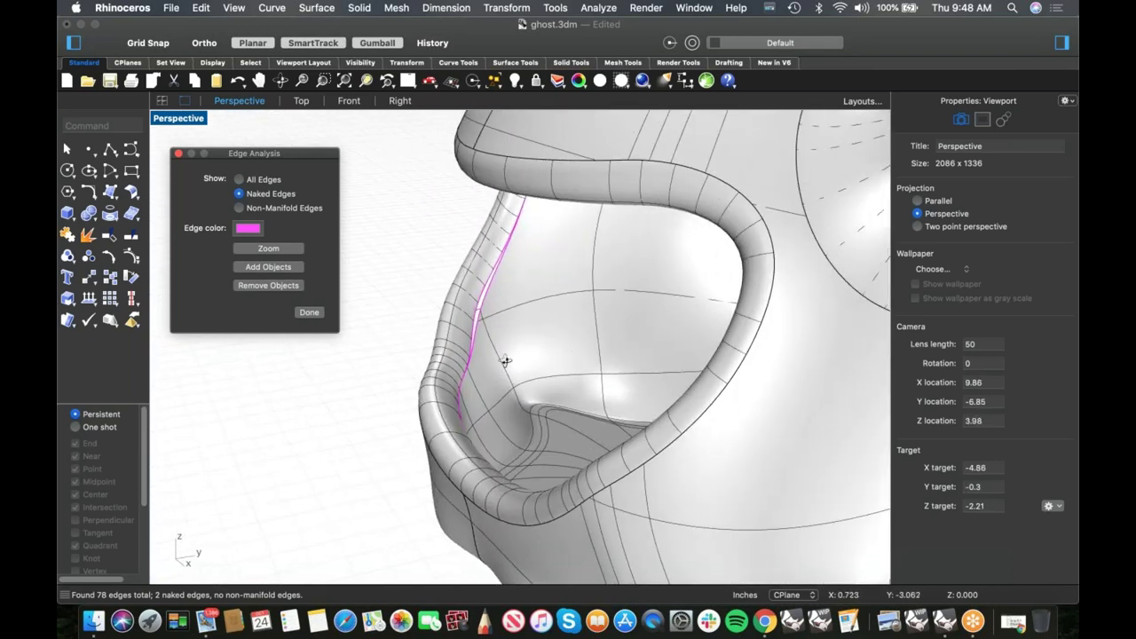
right_click_drag(505, 361, 507, 365)
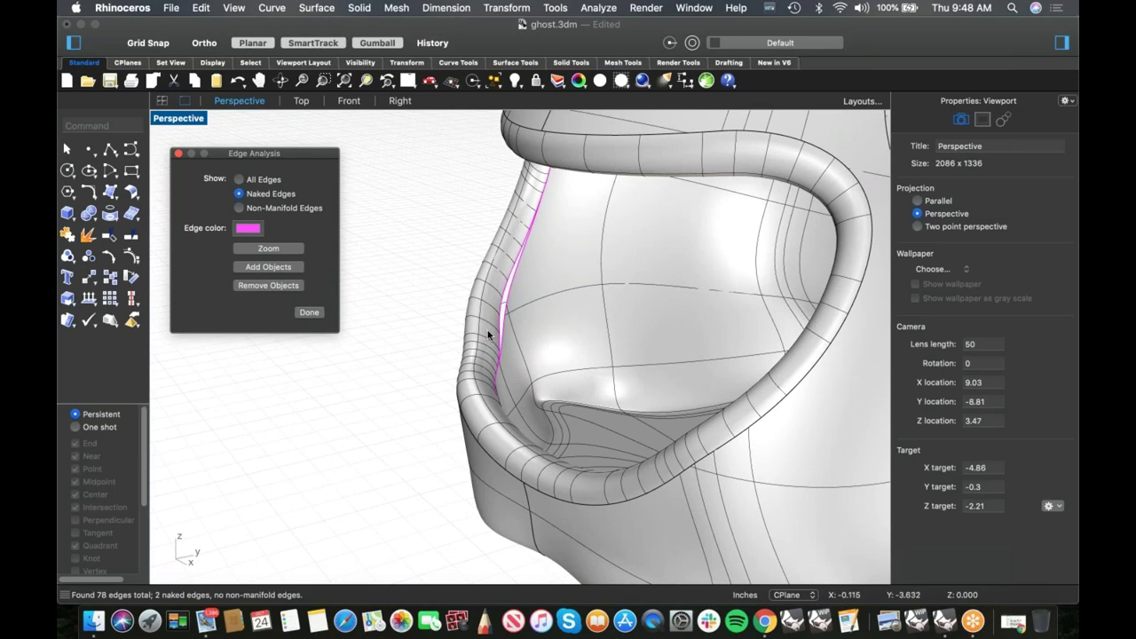
left_click(489, 337)
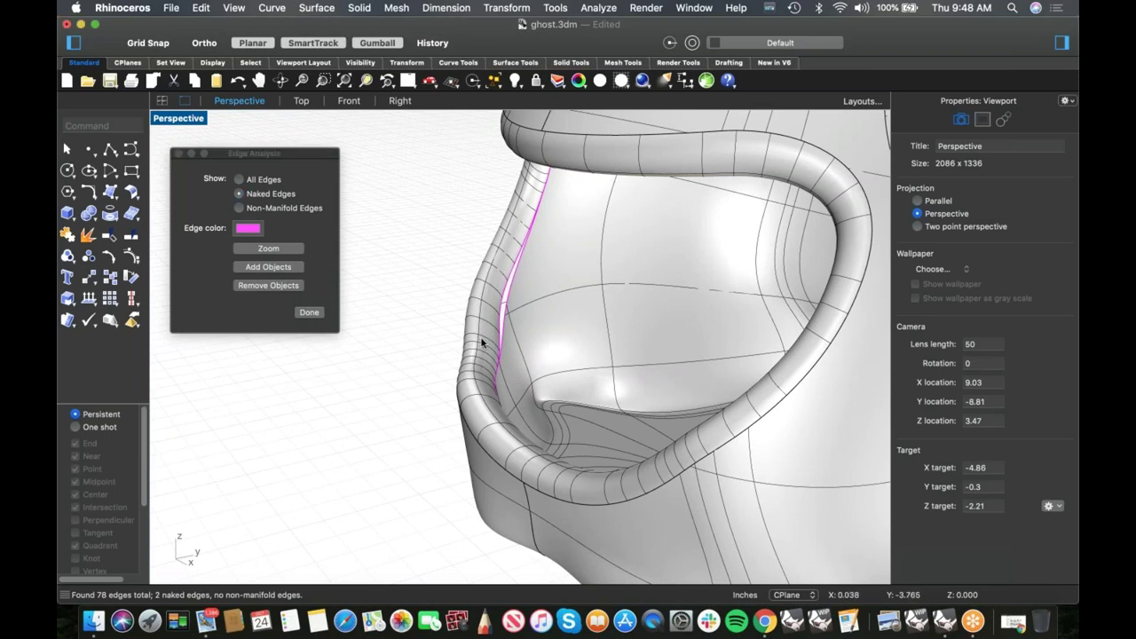
left_click(482, 343)
key("Delete")
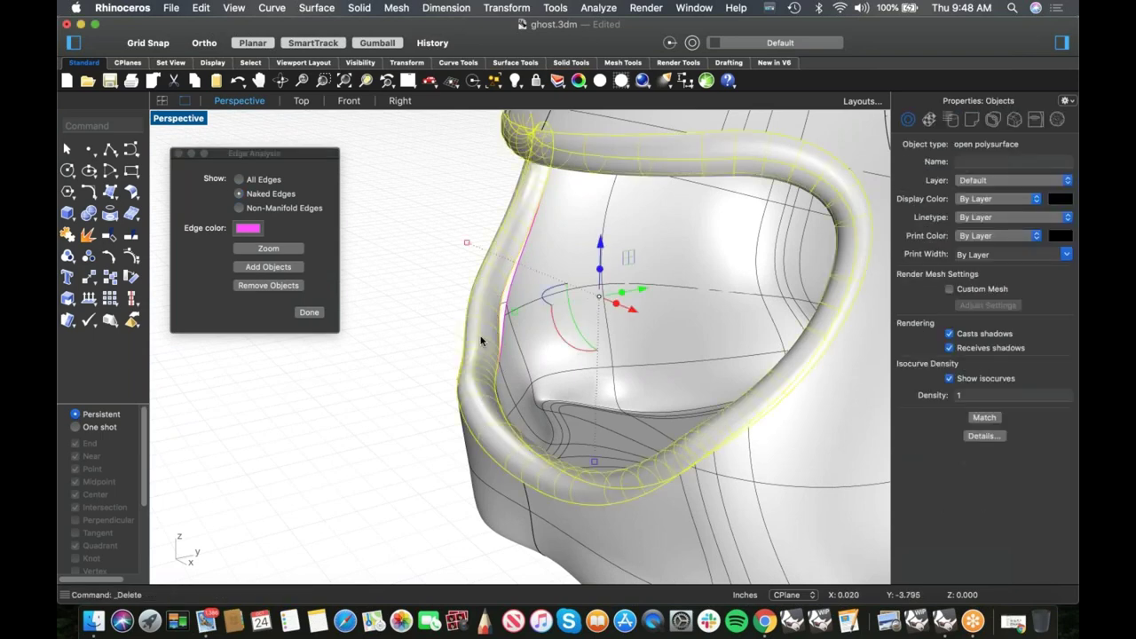
scroll(471, 337, "down", 10)
right_click_drag(401, 390, 413, 366)
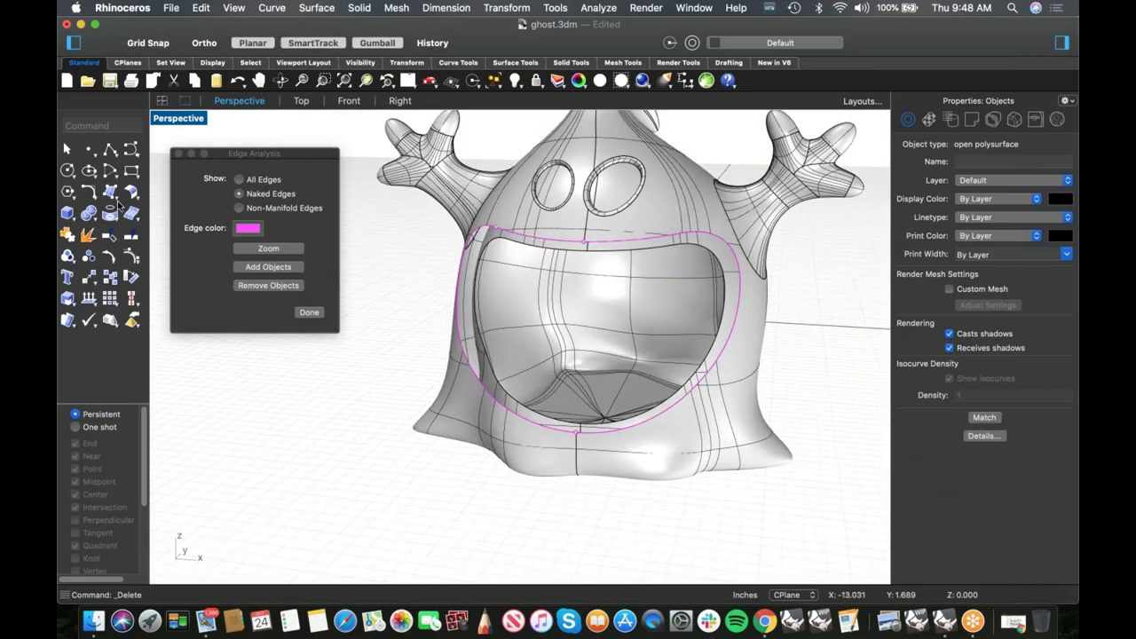
- Blend the outer and inner mouth edges with Blend Surface, using Tangency on both sides and bulges of 1.000
left_click(133, 194)
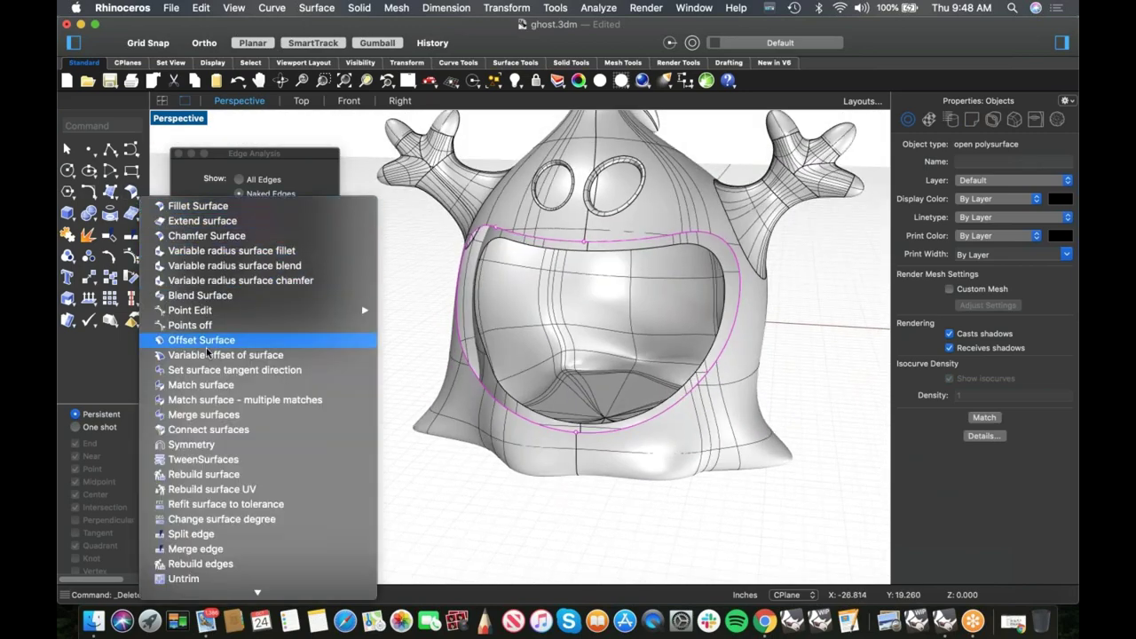
left_click(213, 295)
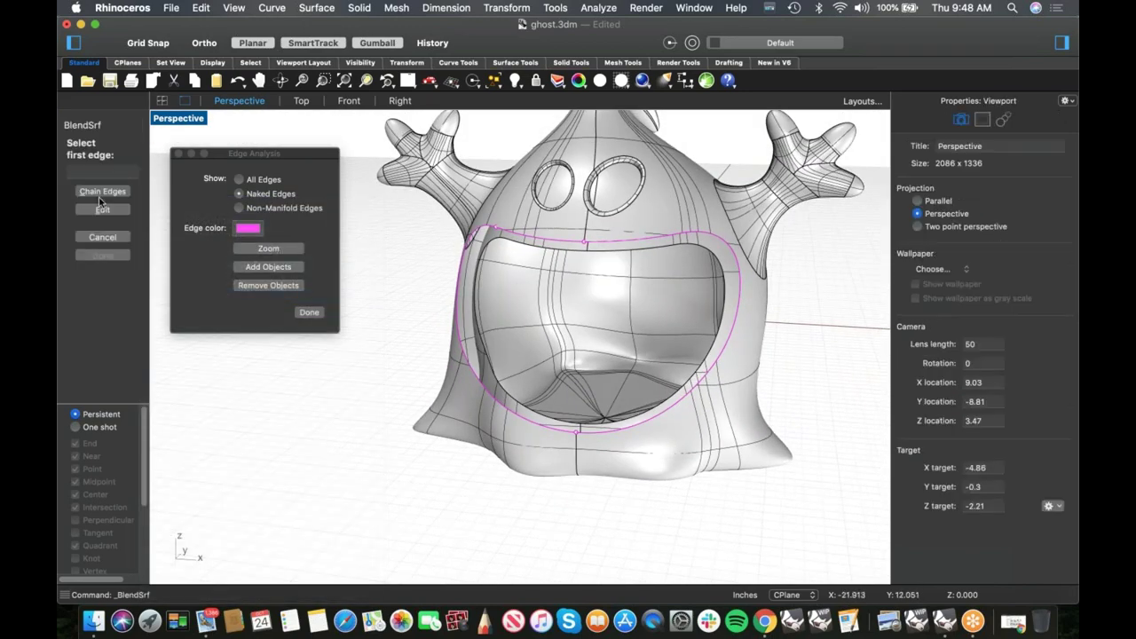
left_click(537, 242)
left_click(535, 244)
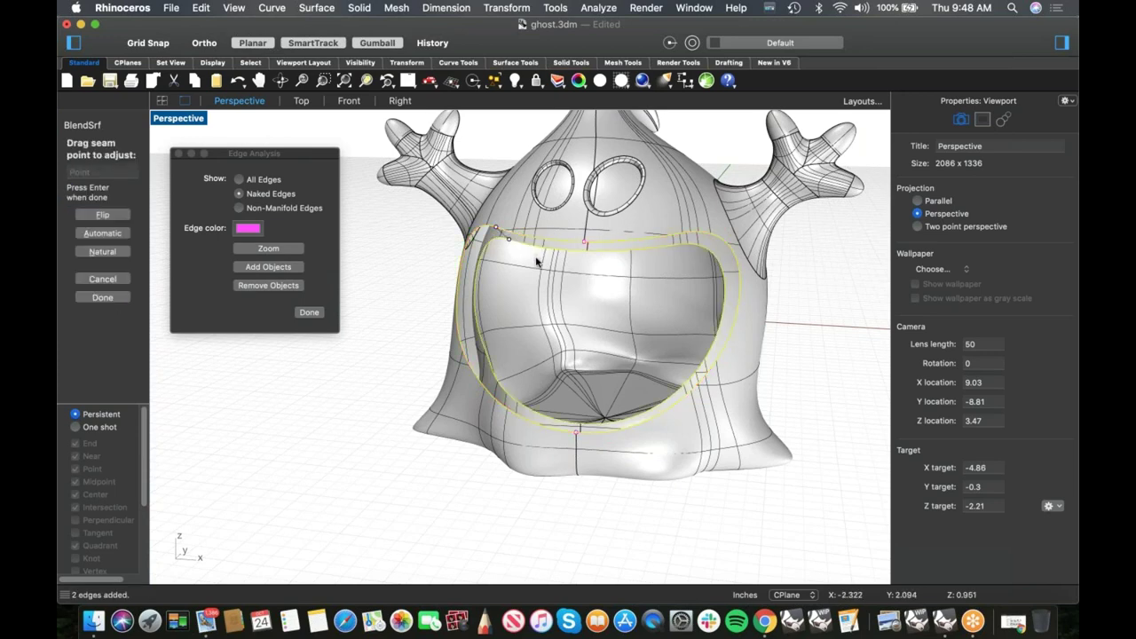
key("Return")
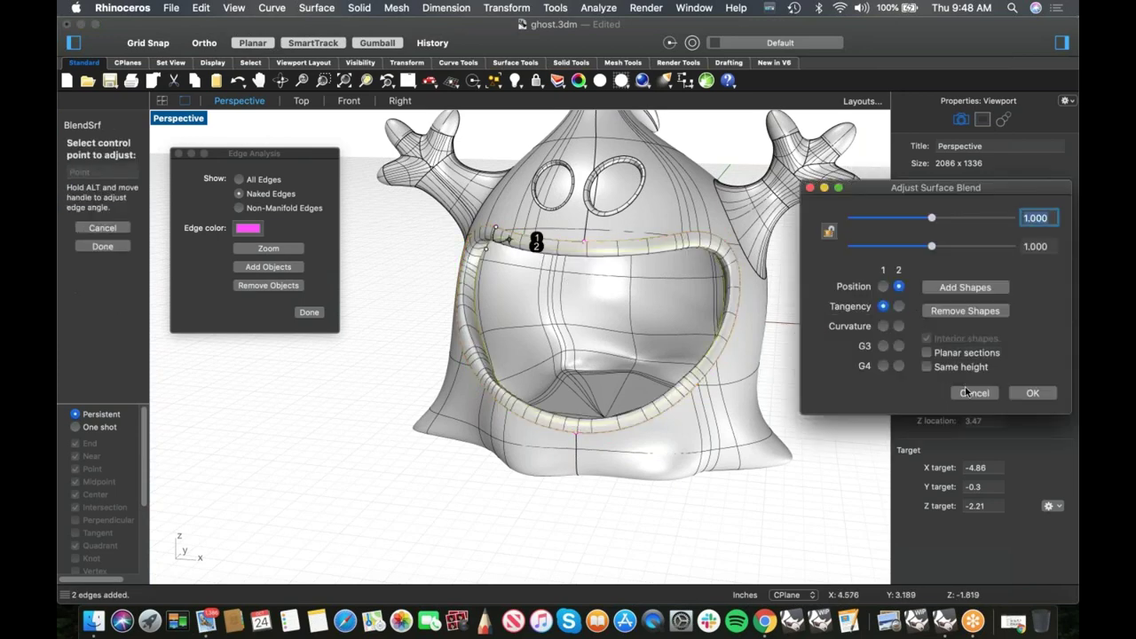
left_click(899, 306)
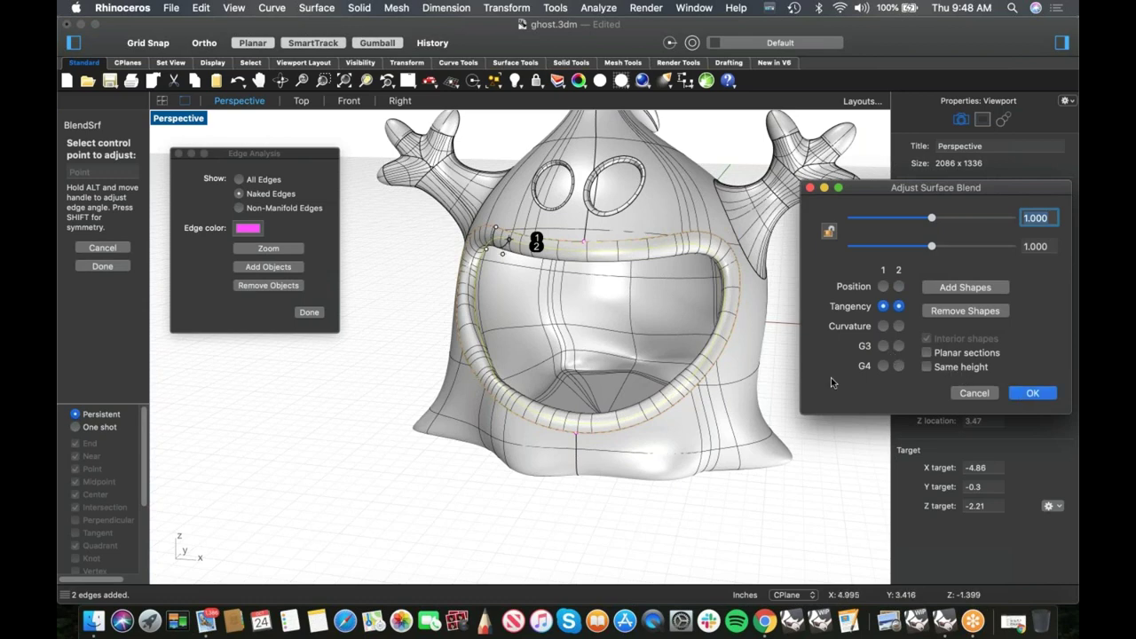
key("Return")
- Join the ghost body, inner surface and new mouth blend into one polysurface and inspect it from the front
right_click_drag(637, 363, 754, 302)
left_click_drag(756, 293, 426, 371)
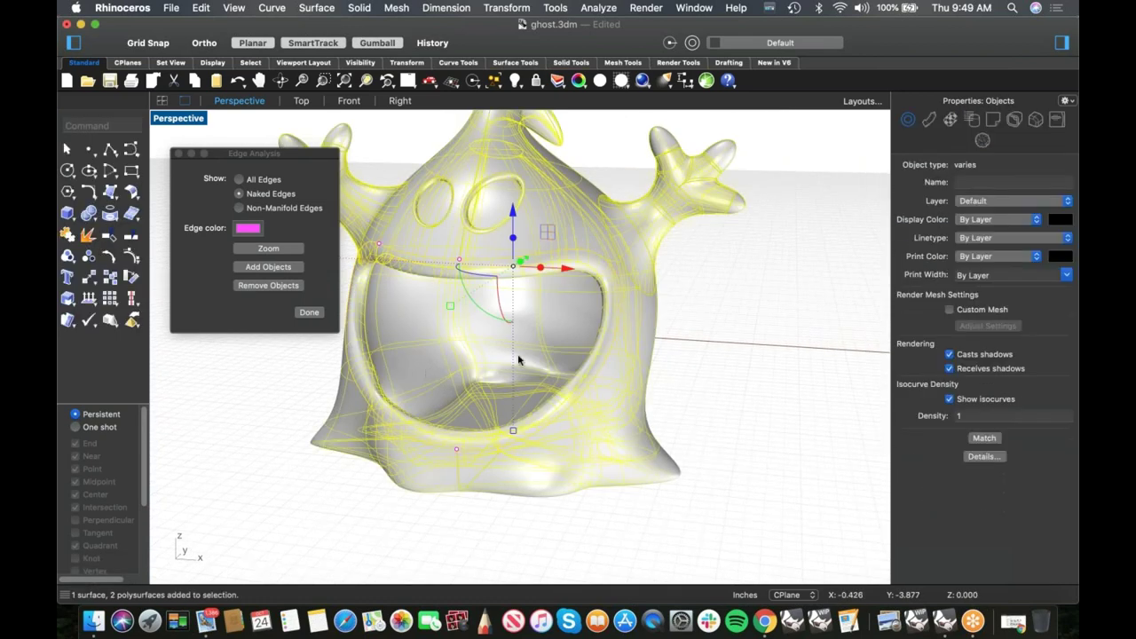
key("super+j")
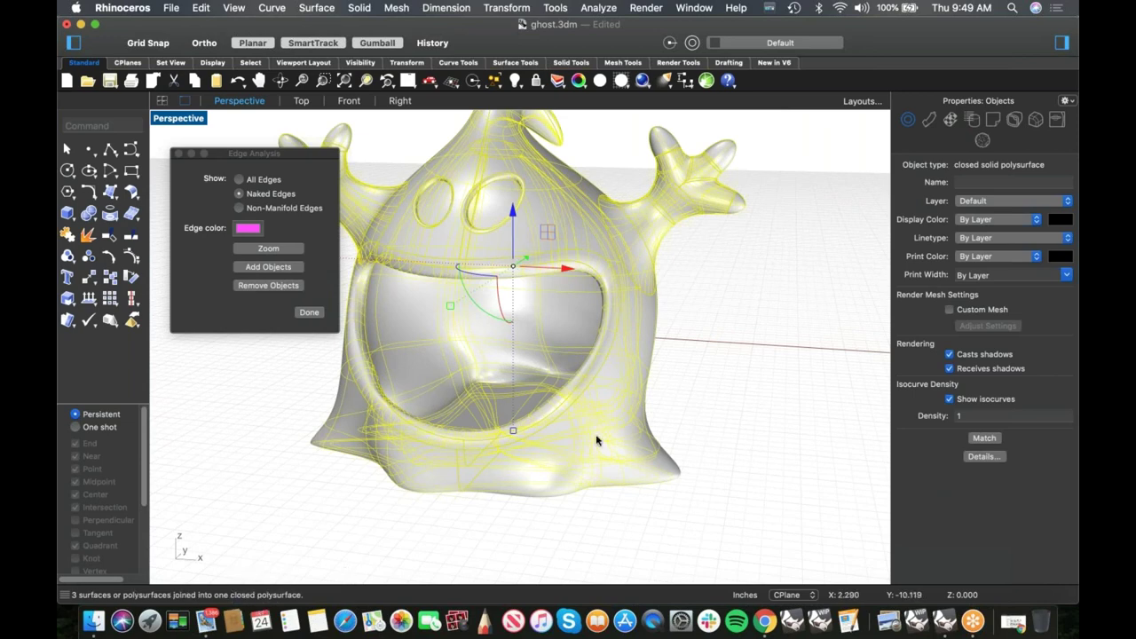
right_click_drag(708, 344, 459, 284)
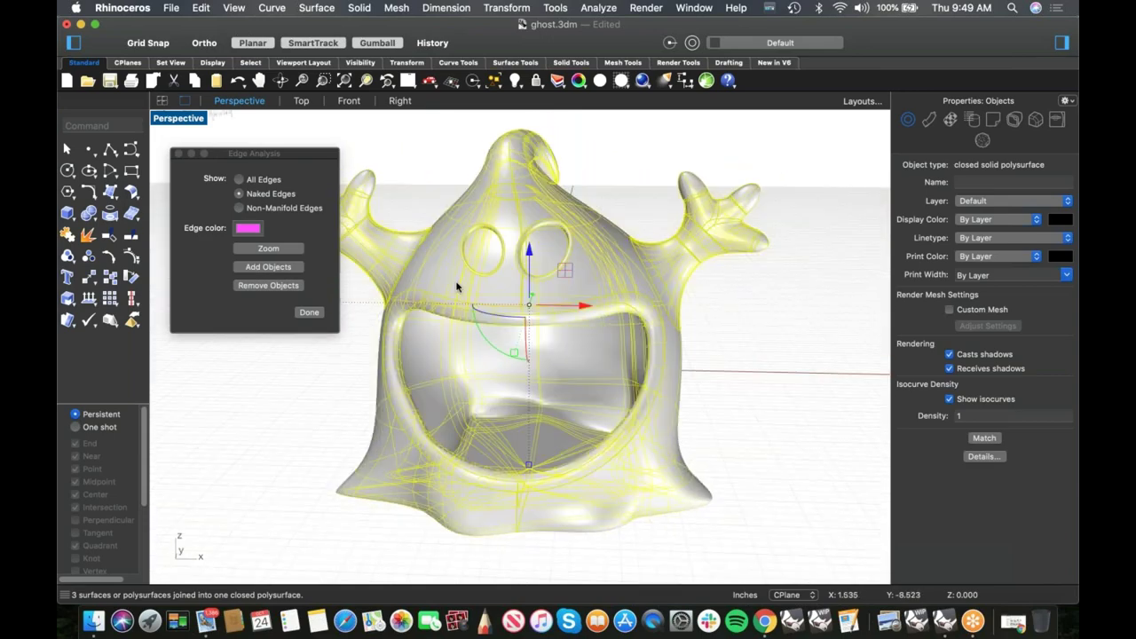
- Finish the edge analysis, clear the selection and save the ghost file
left_click(303, 316)
right_click_drag(753, 359, 666, 355, "shift")
left_click(733, 365)
key("super+s")
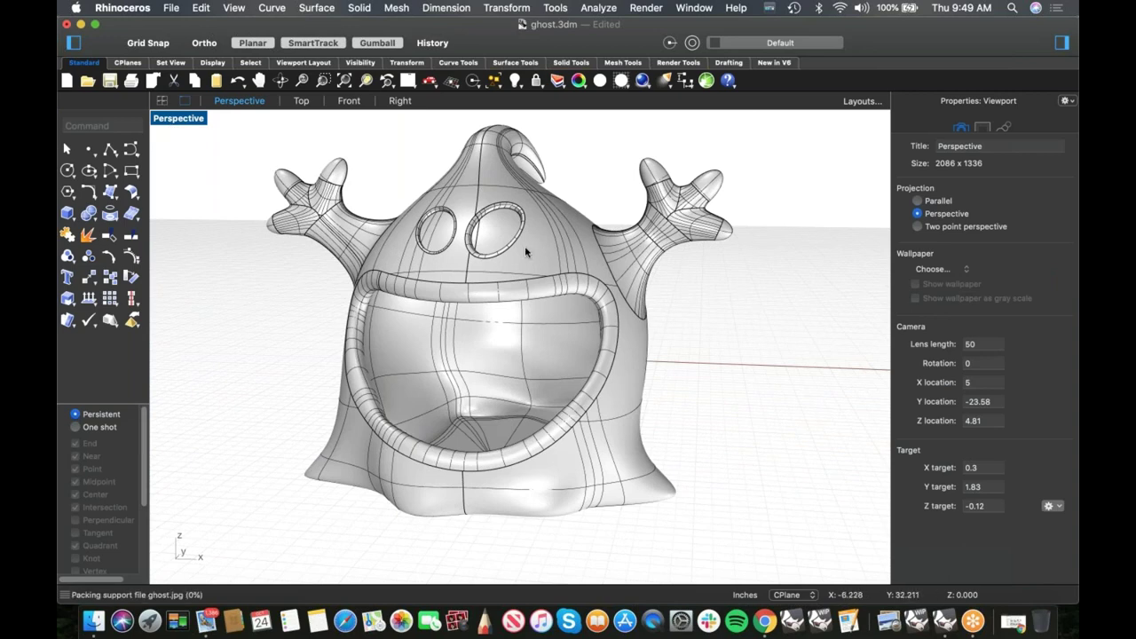
- Select the ghost body and change the existing Plastic material's color to pure white, RGB 255, 255, 255
left_click(580, 257)
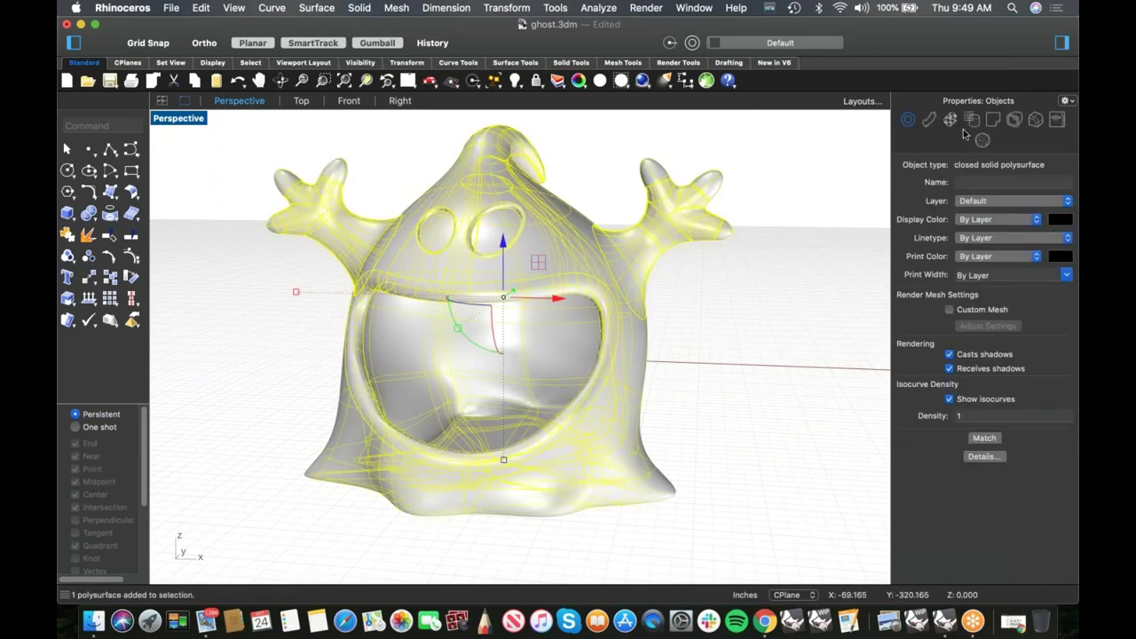
left_click(929, 119)
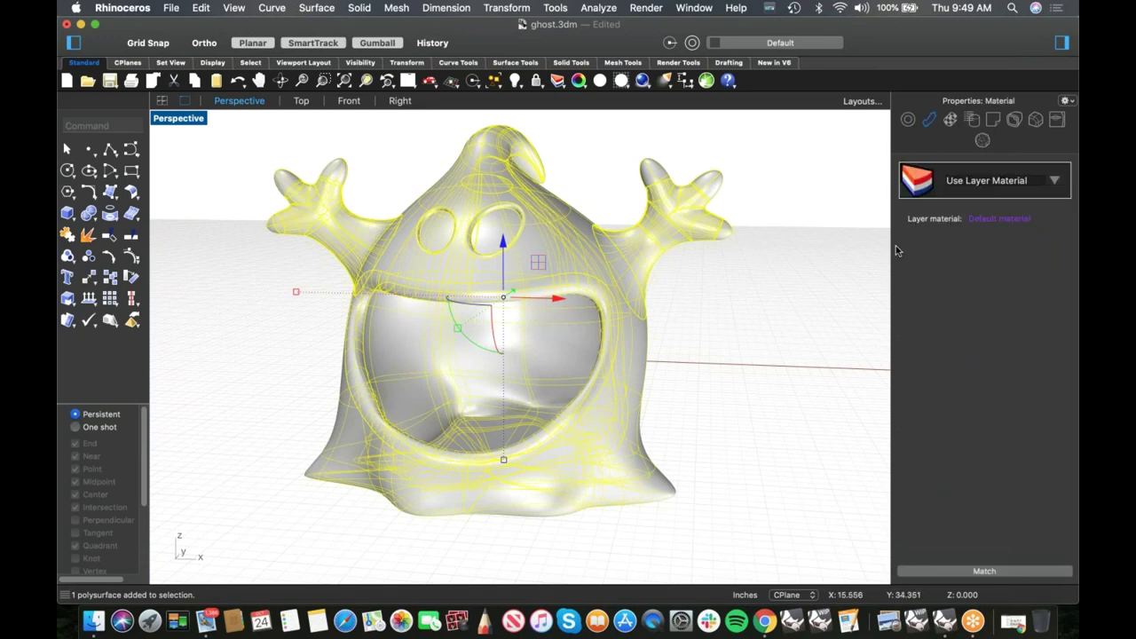
left_click(1066, 101)
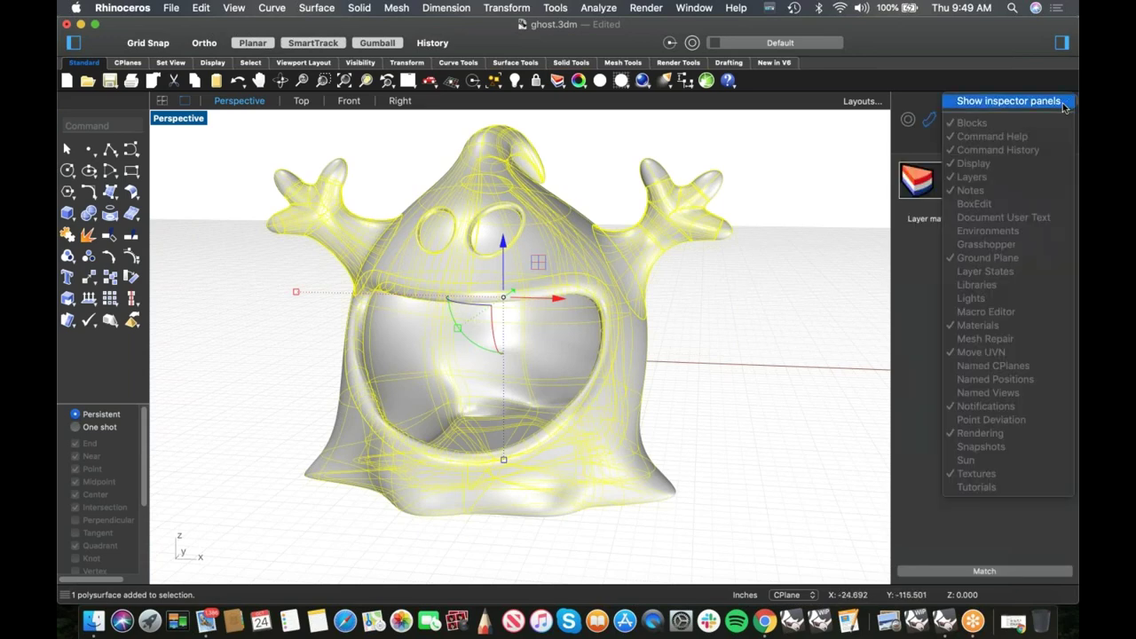
left_click(1048, 103)
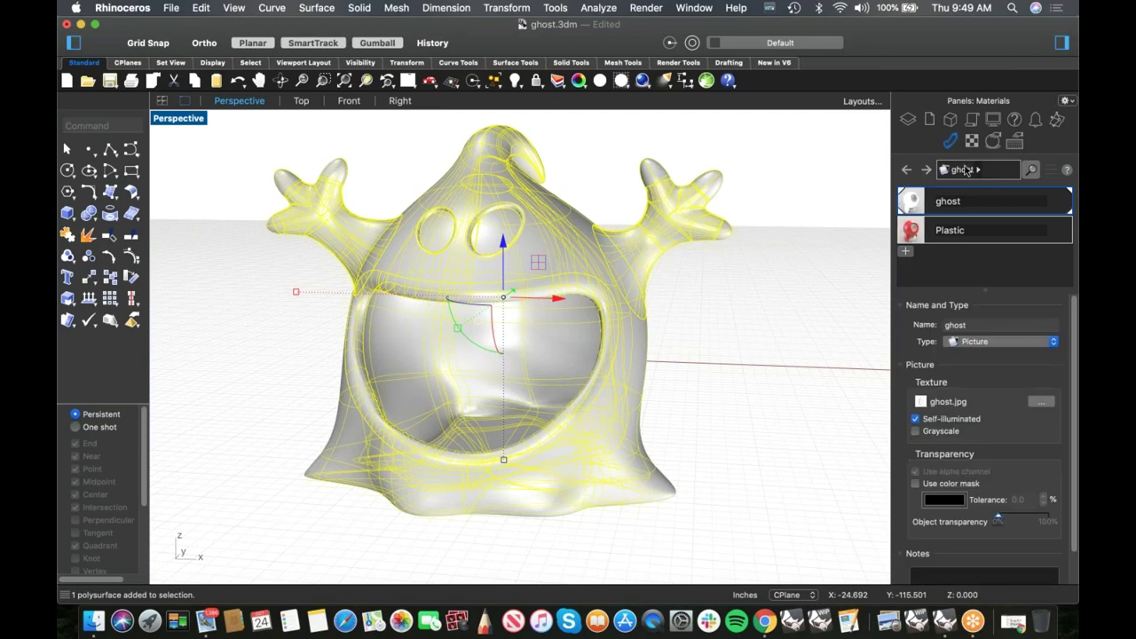
left_click(918, 235)
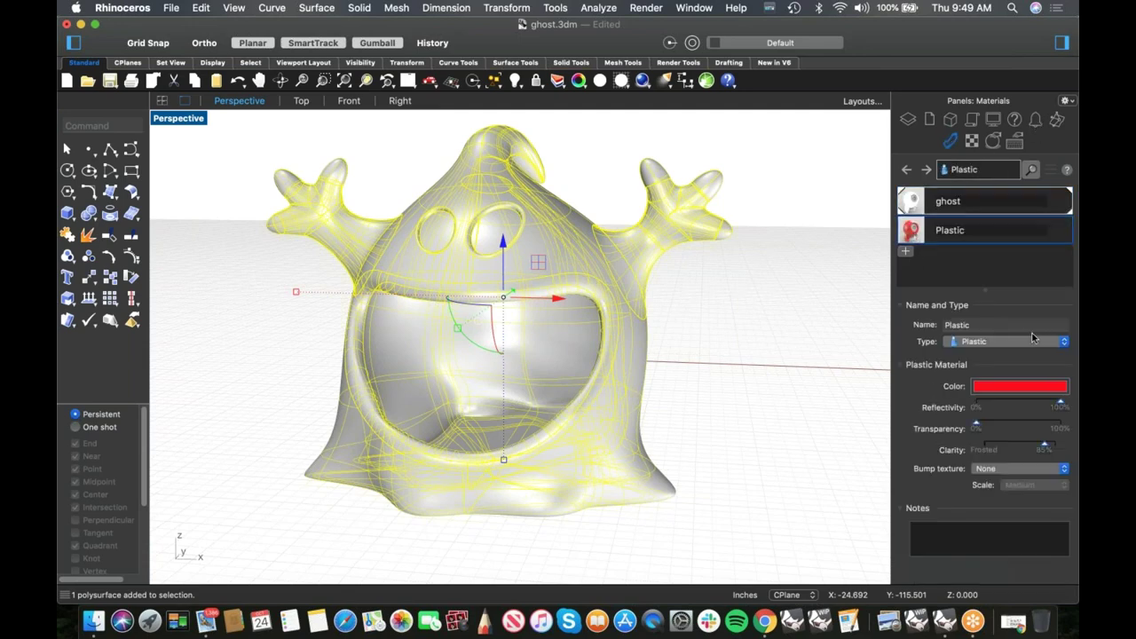
left_click(1020, 392)
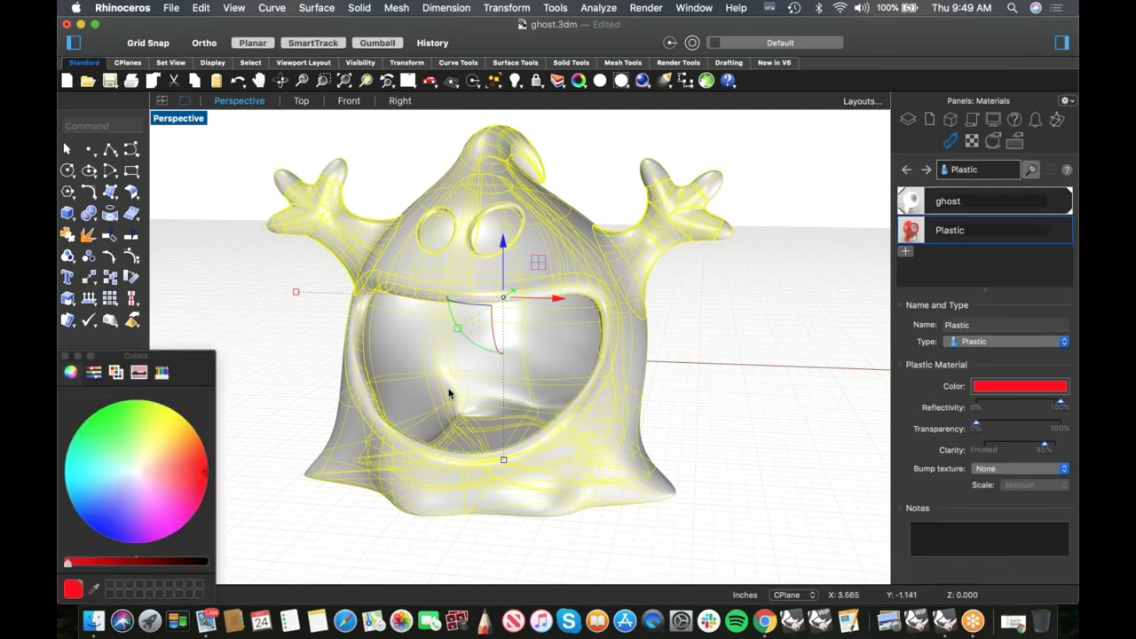
left_click(135, 475)
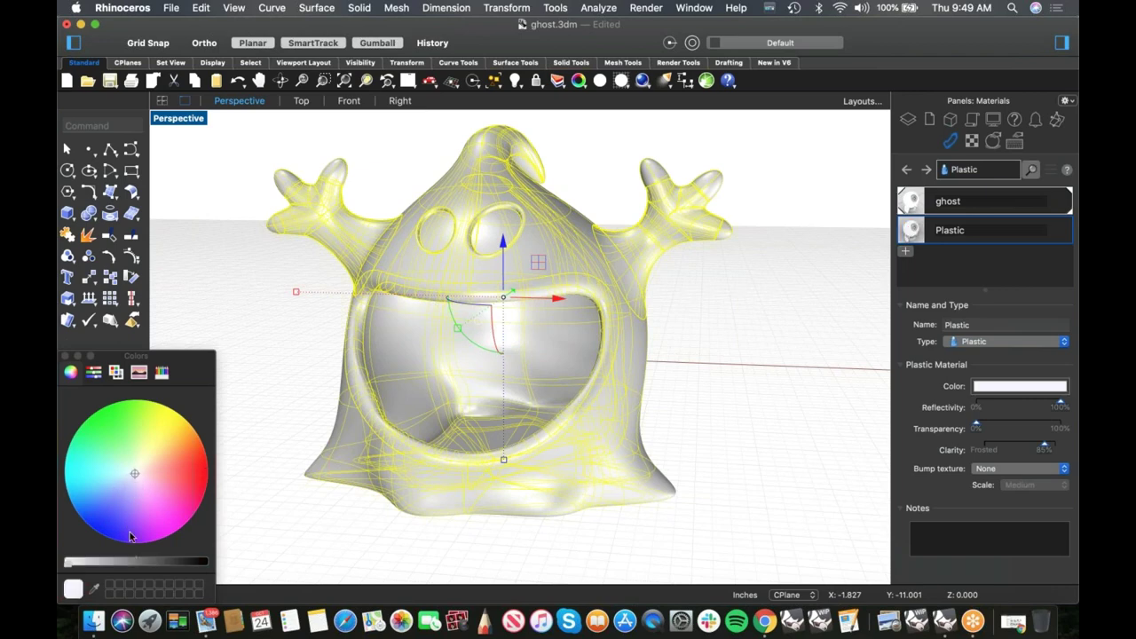
left_click(67, 563)
left_click(97, 372)
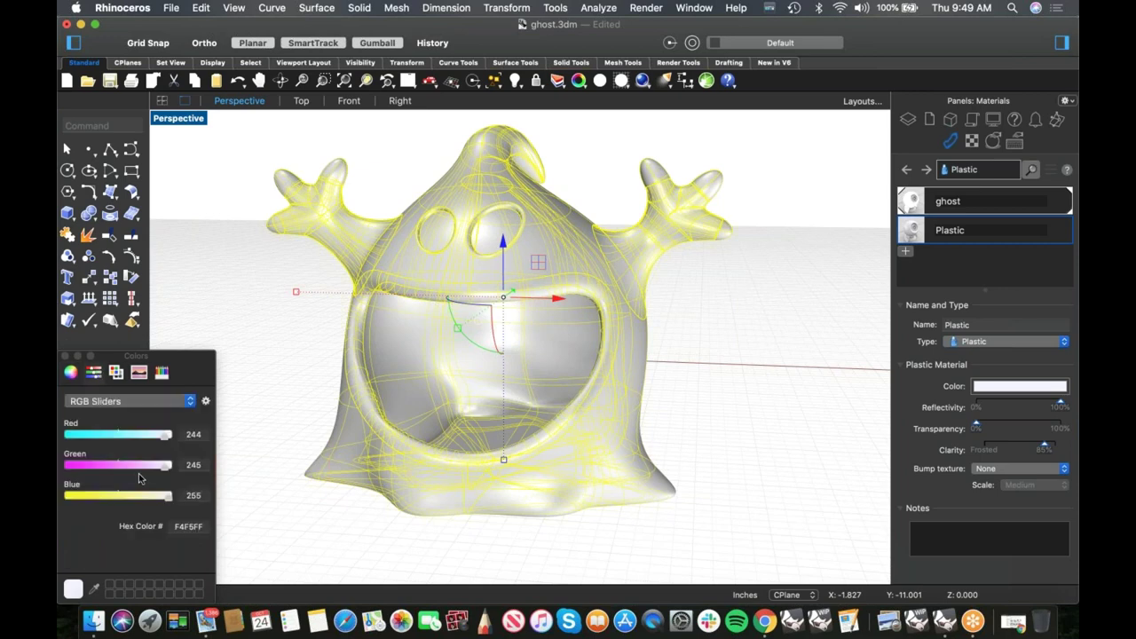
left_click_drag(165, 436, 174, 478)
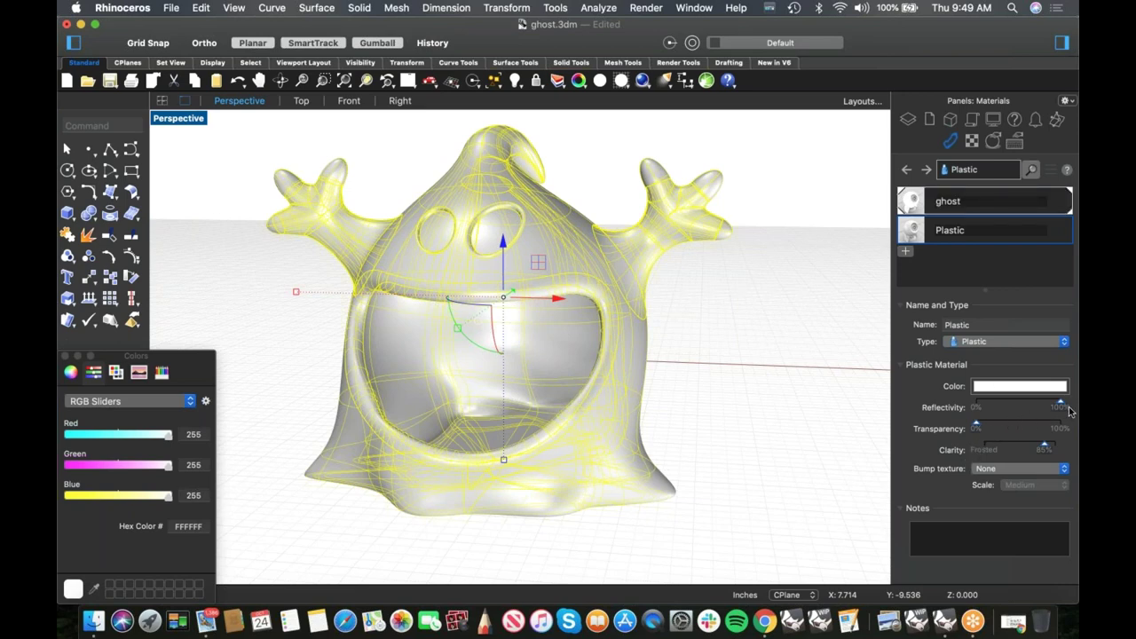
- Set the Plastic material's reflectivity to 71% and clarity to 68%, and assign it to the ghost body
left_click_drag(1064, 408, 1032, 448)
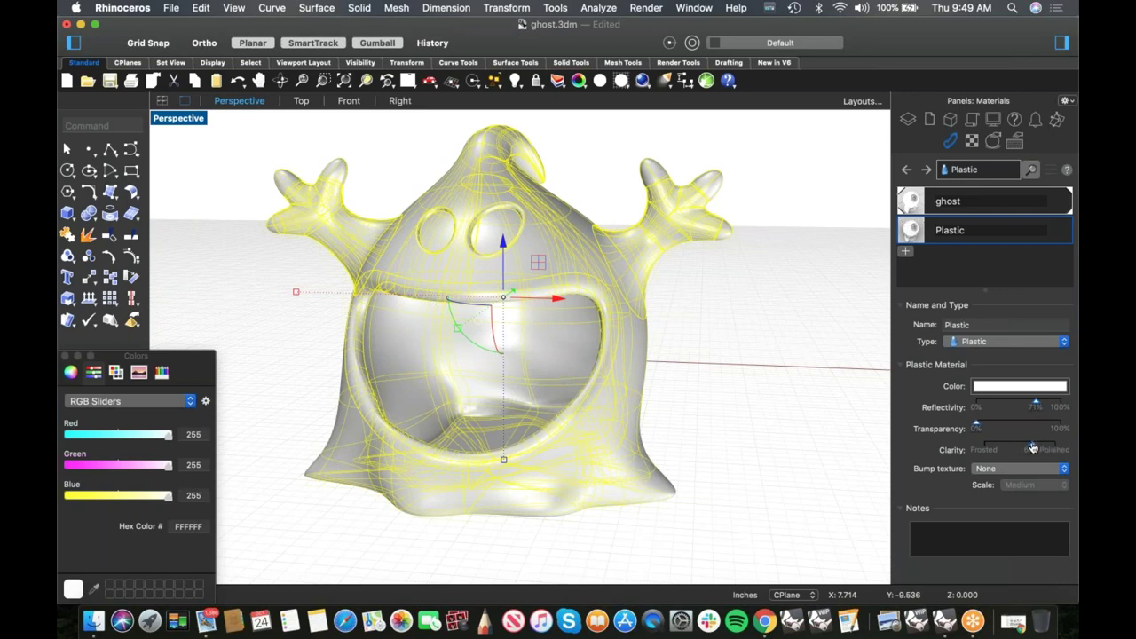
left_click_drag(911, 240, 591, 287)
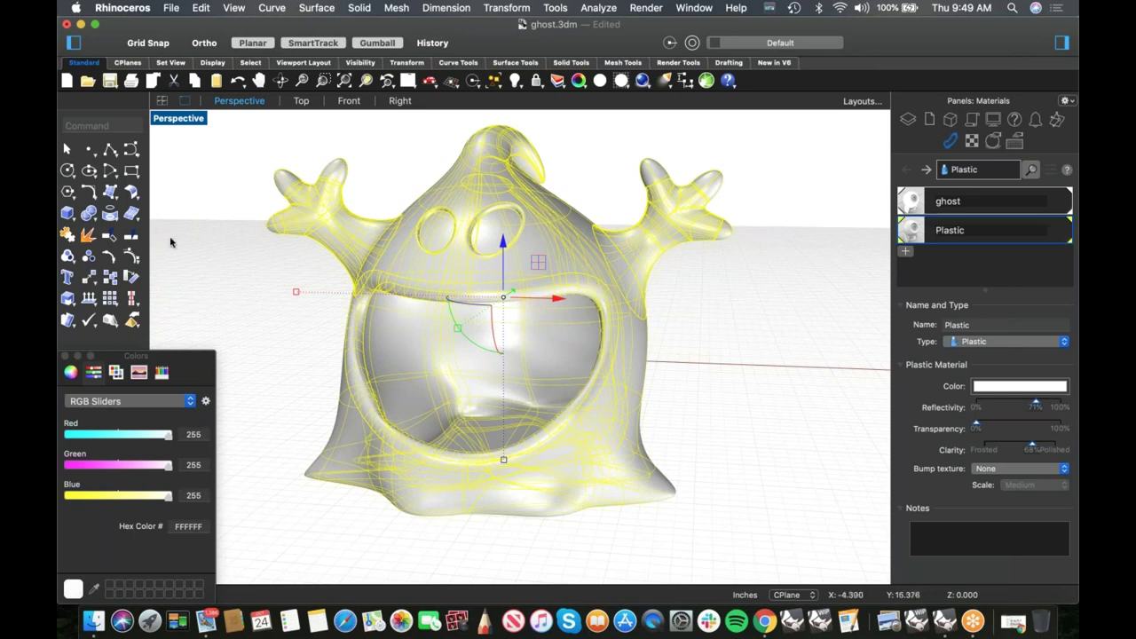
- Switch the Perspective viewport to Rendered display and clear the ghost's selection
left_click(172, 119)
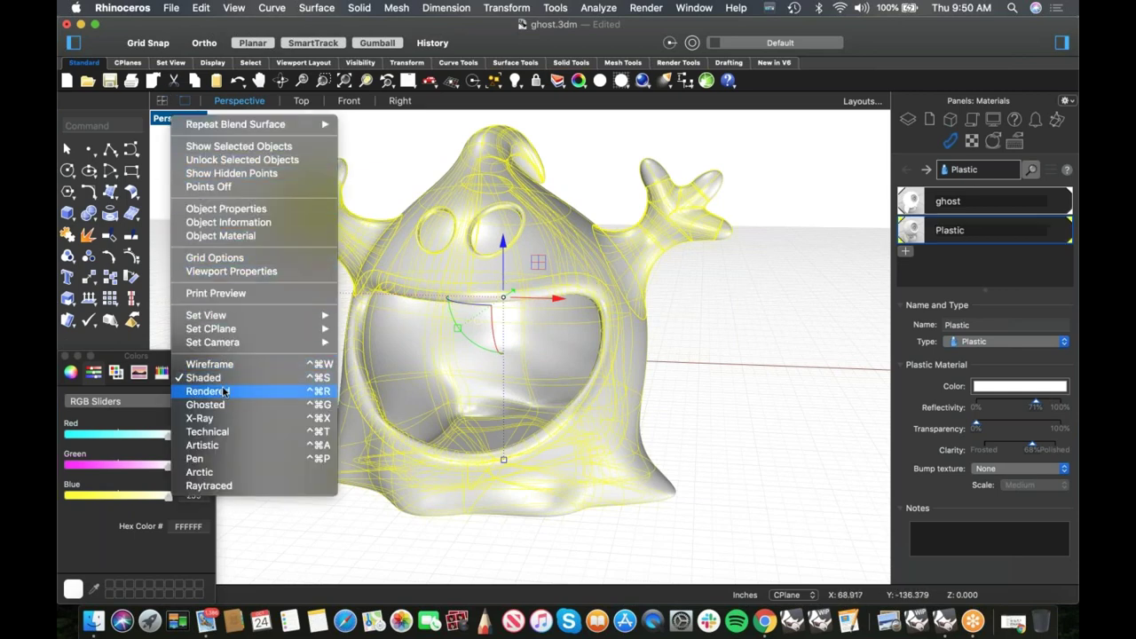
left_click(279, 389)
right_click_drag(709, 341, 735, 373, "shift")
left_click(730, 370)
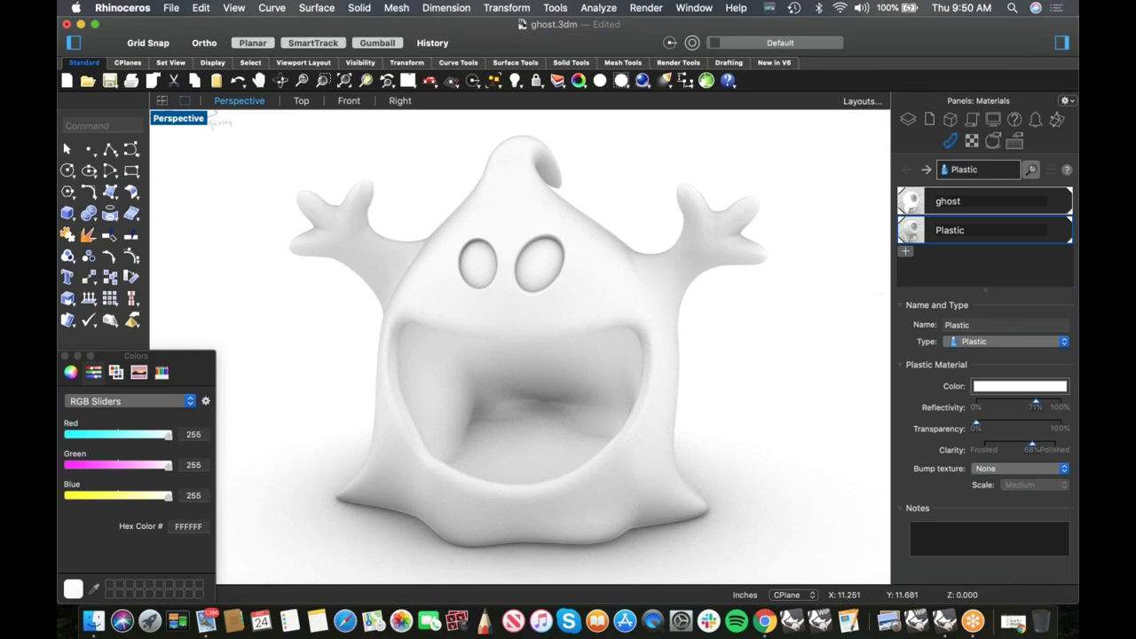
- Create a second Plastic material and set its color to black, 000000, from the web safe colors
left_click(905, 251)
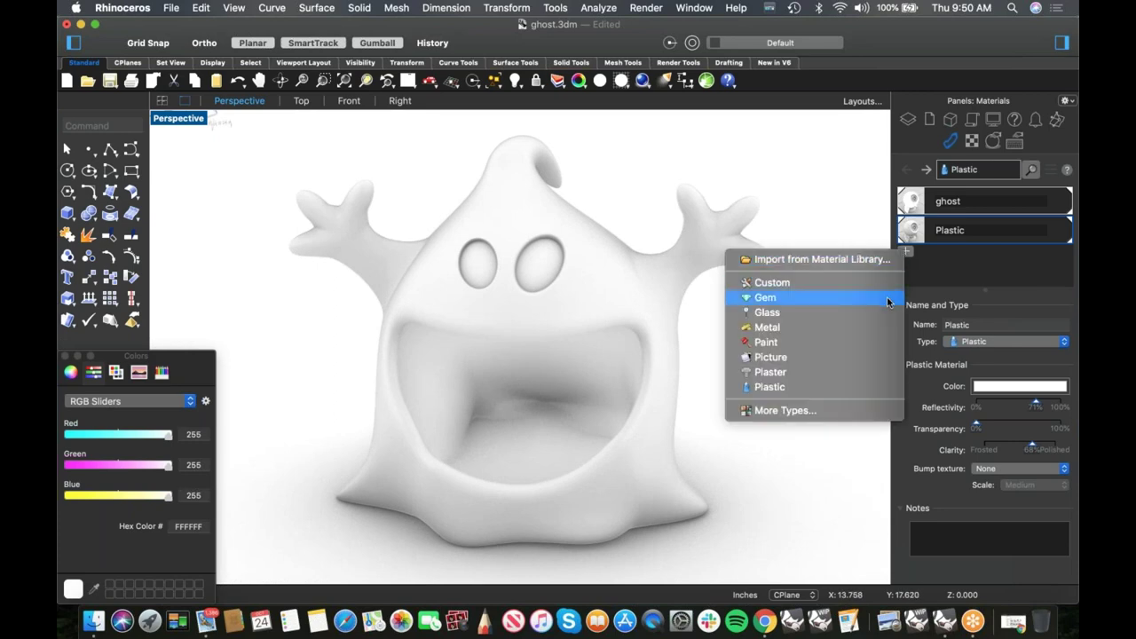
left_click(787, 388)
left_click(1001, 391)
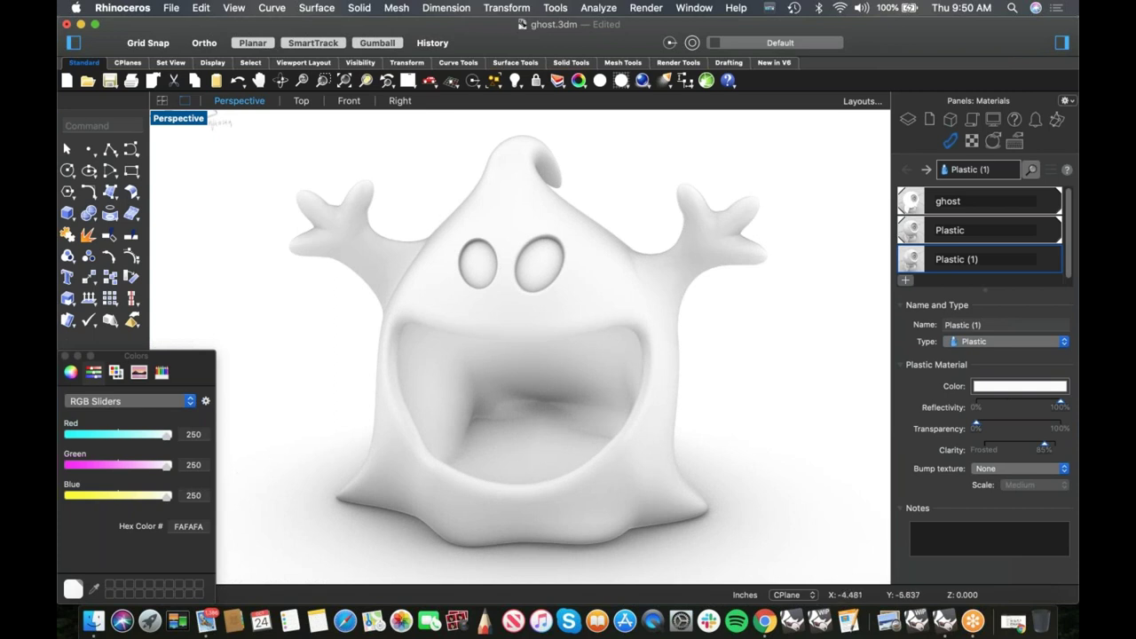
left_click(115, 372)
left_click(77, 563)
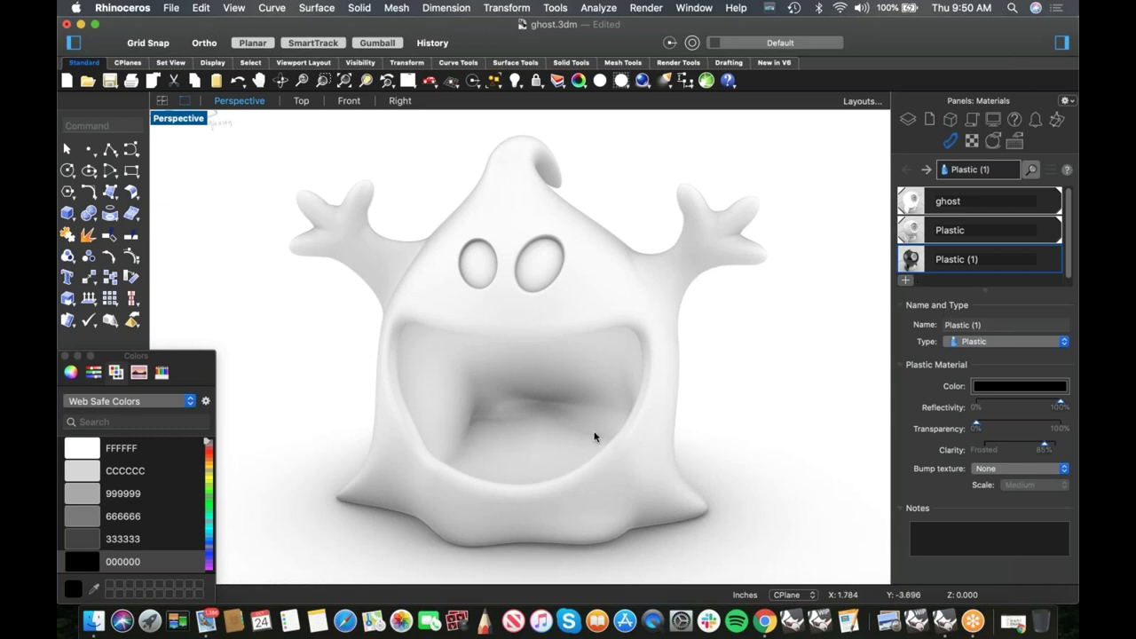
- Assign the black Plastic (1) material to the ghost's inner surface and clear the selection
left_click(492, 446)
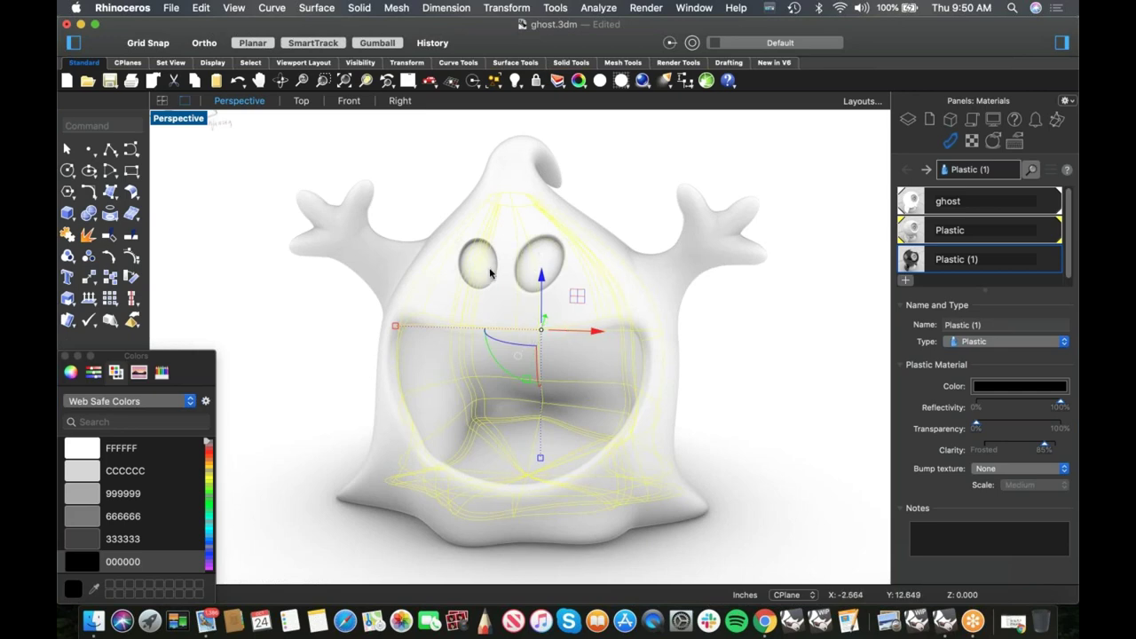
right_click(935, 268)
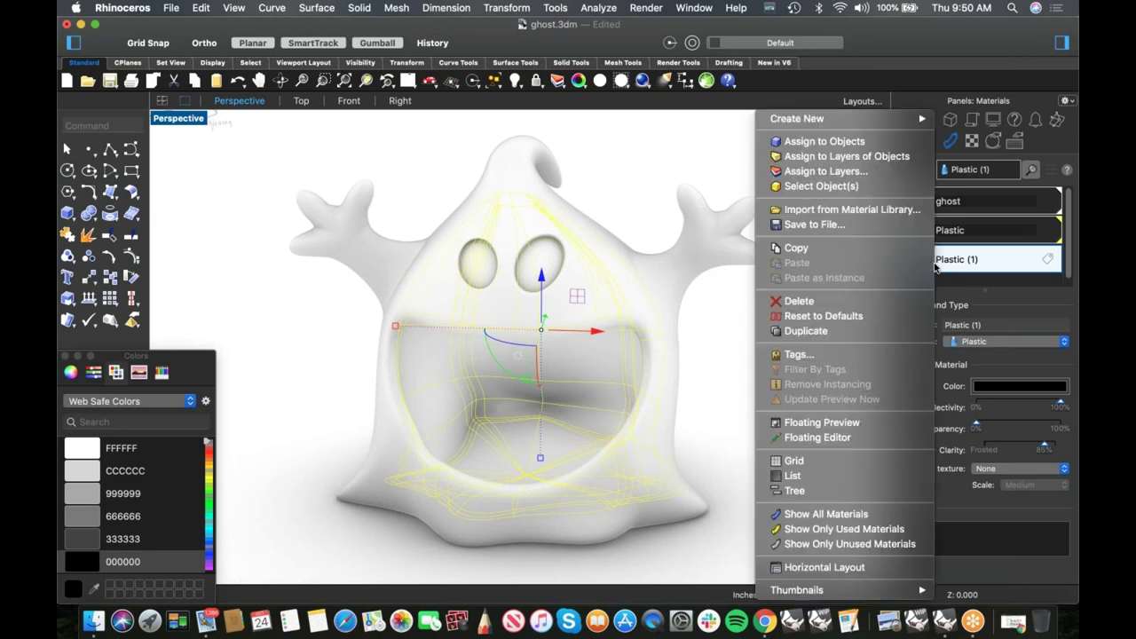
left_click(833, 143)
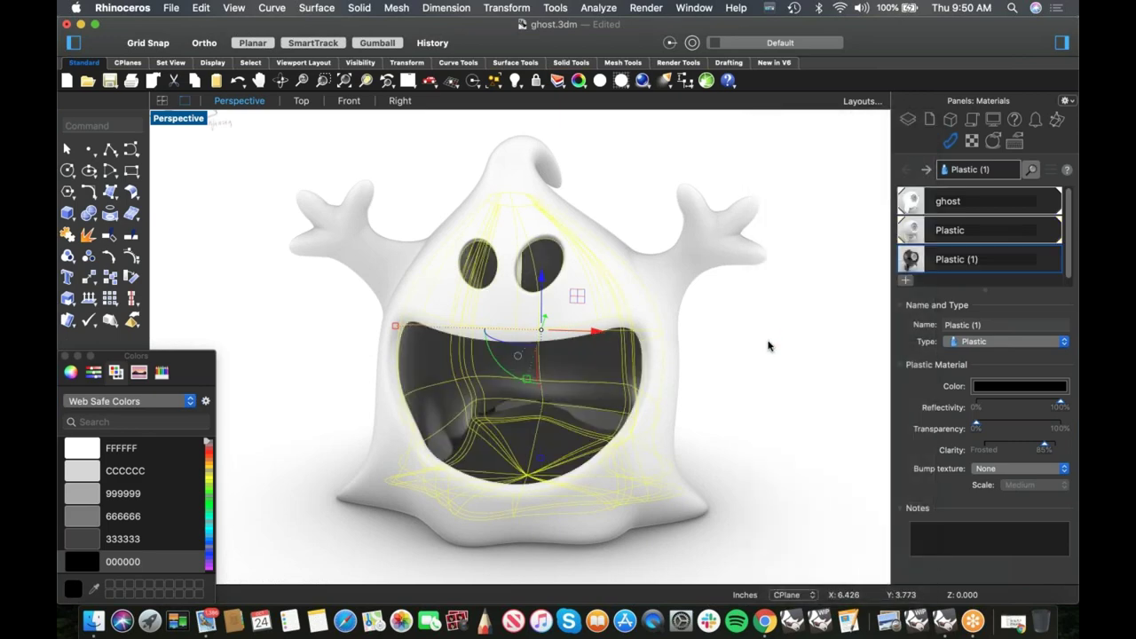
left_click(771, 346)
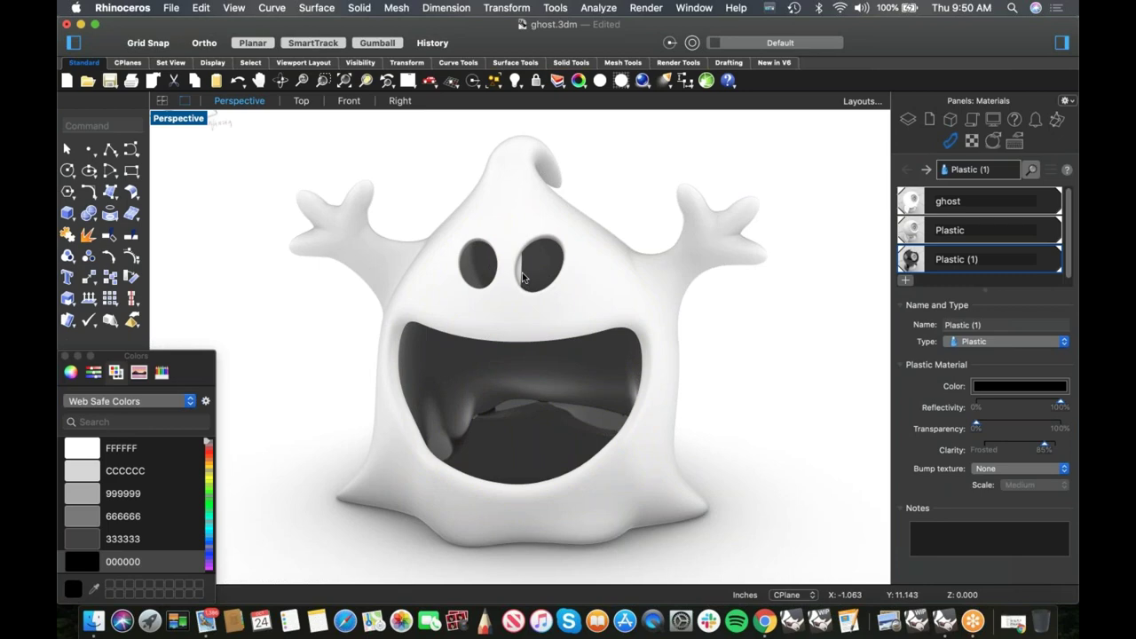
- Assign the black Plastic (1) material to the remaining white sliver surface inside the eye opening and close the color picker
scroll(522, 278, "up", 10)
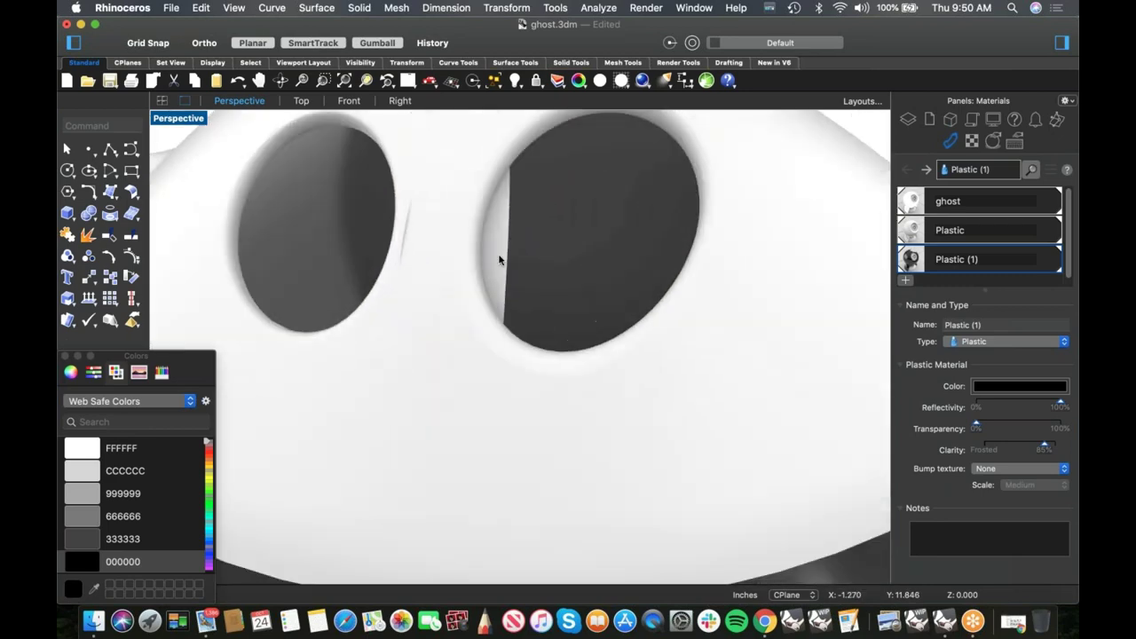
scroll(499, 259, "up", 8)
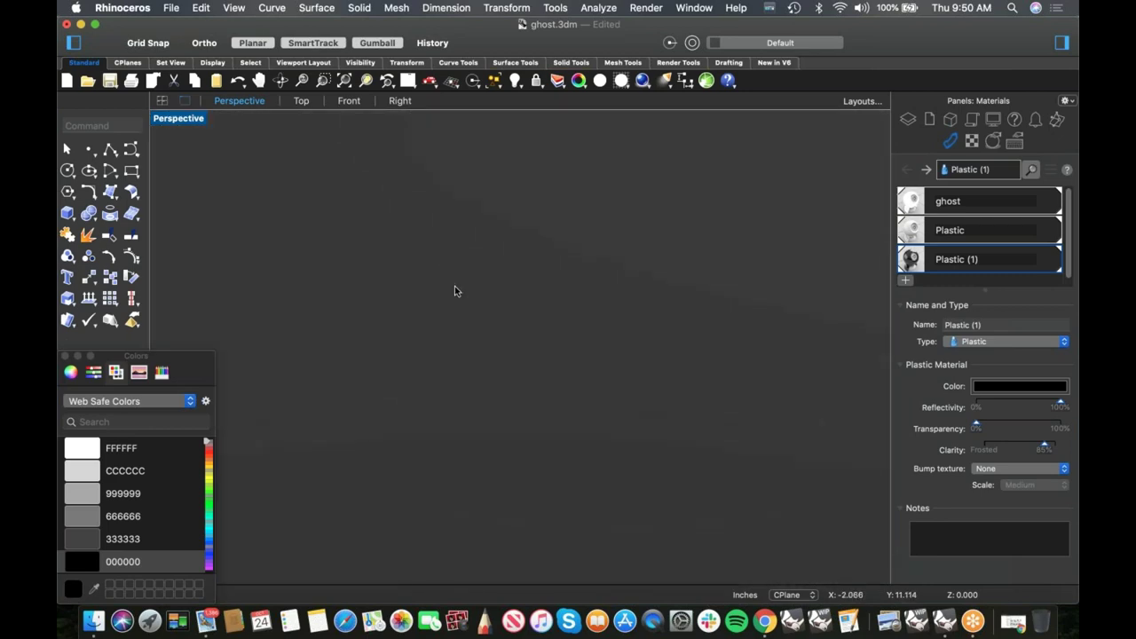
scroll(444, 288, "down", 5)
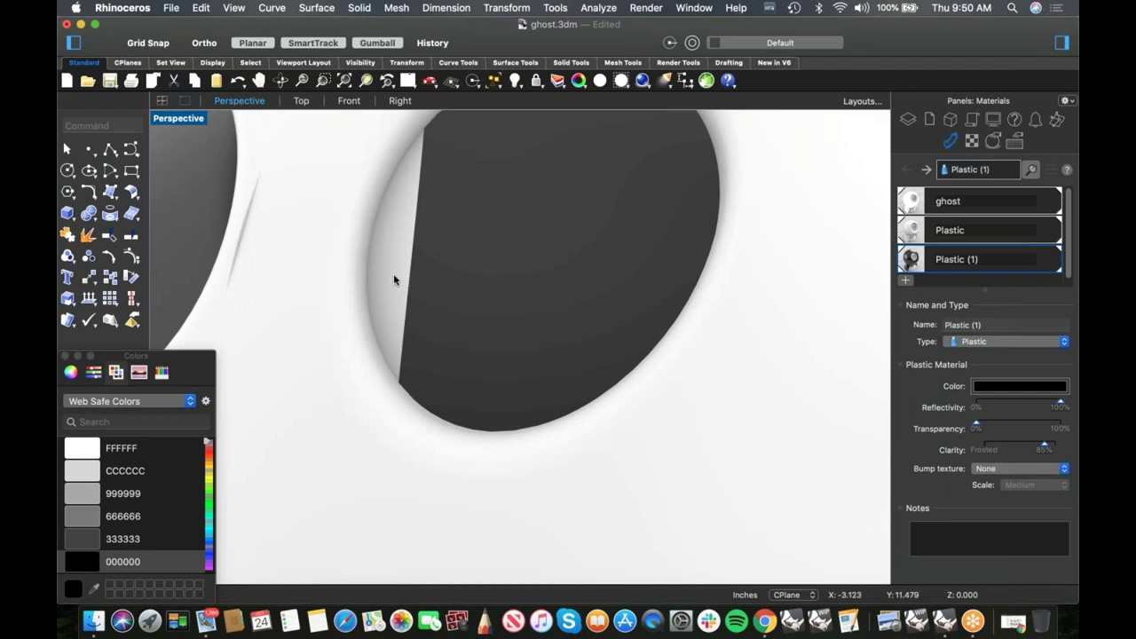
left_click(391, 278)
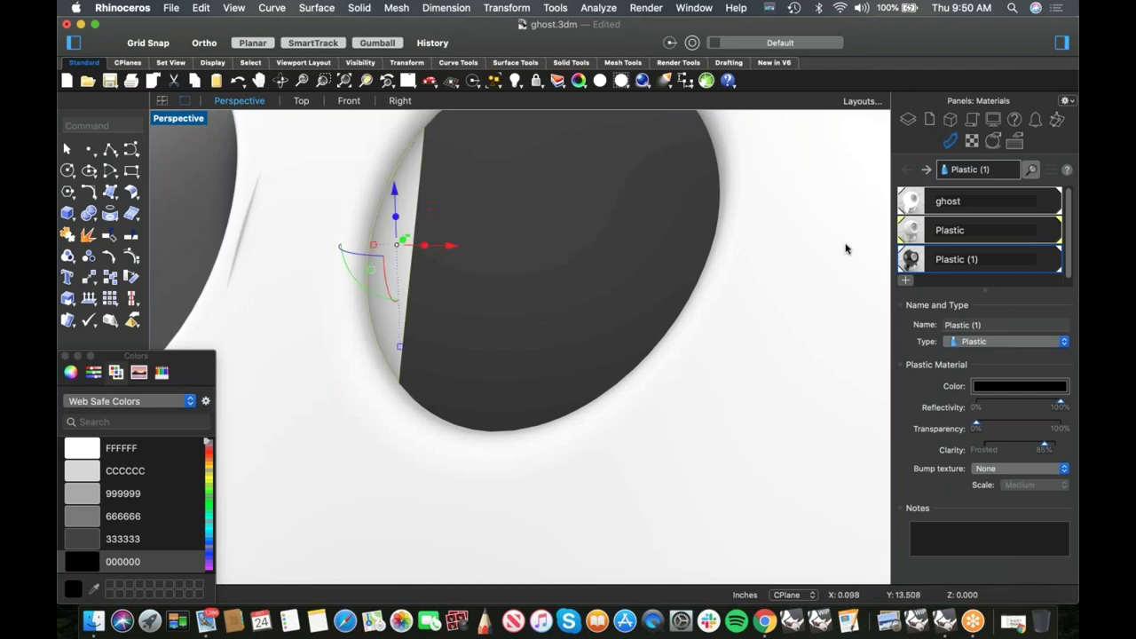
right_click(937, 266)
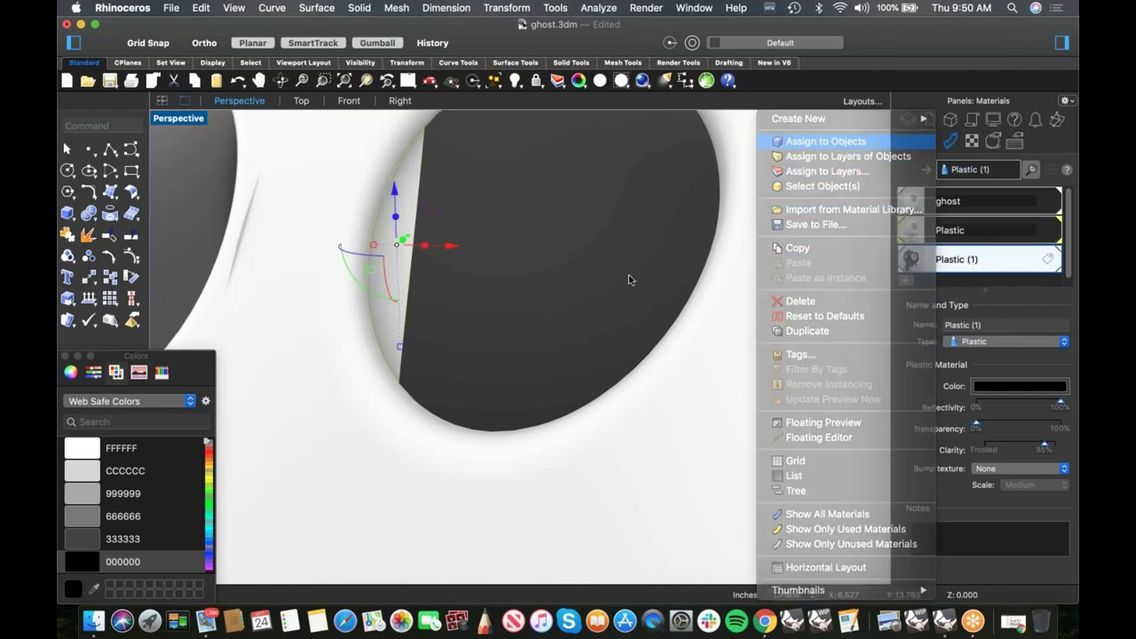
left_click(628, 279)
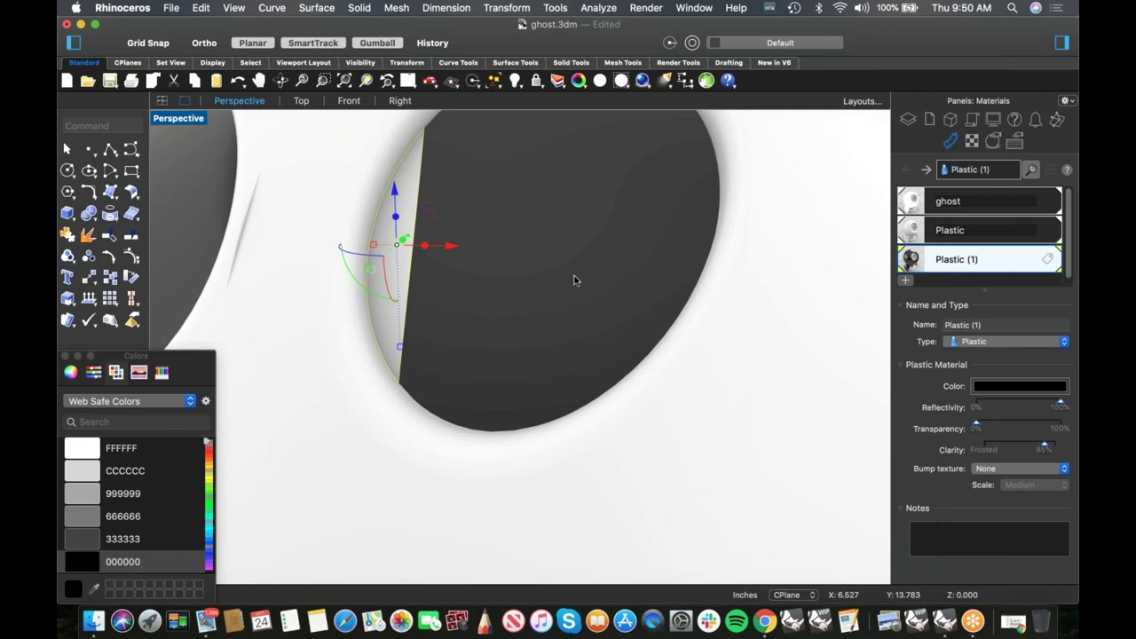
scroll(576, 281, "down", 10)
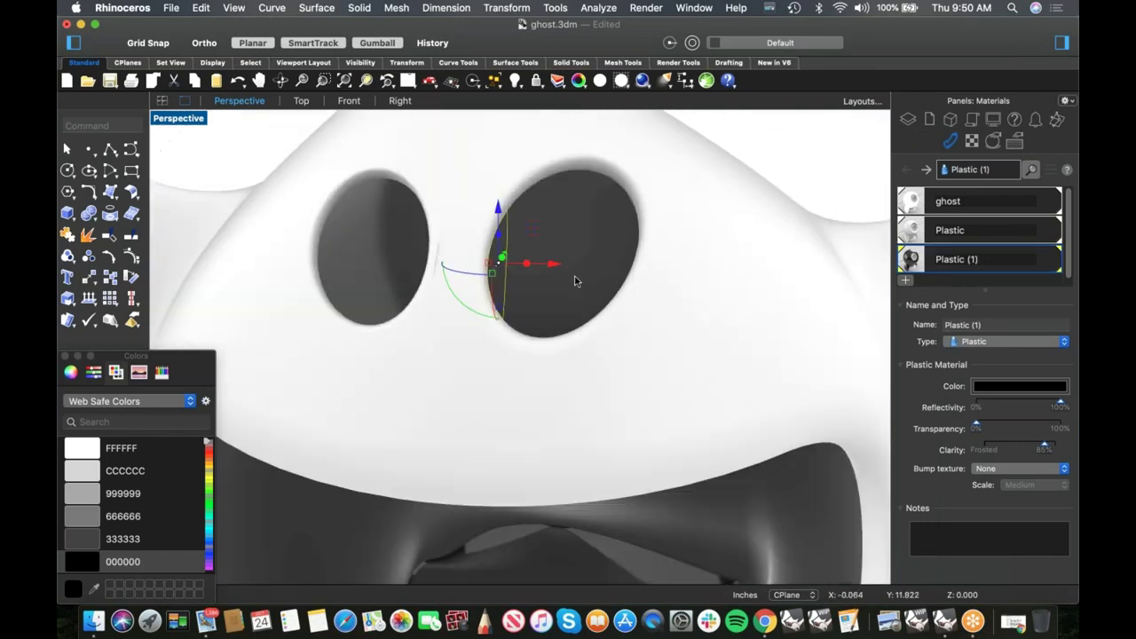
right_click_drag(758, 444, 758, 424)
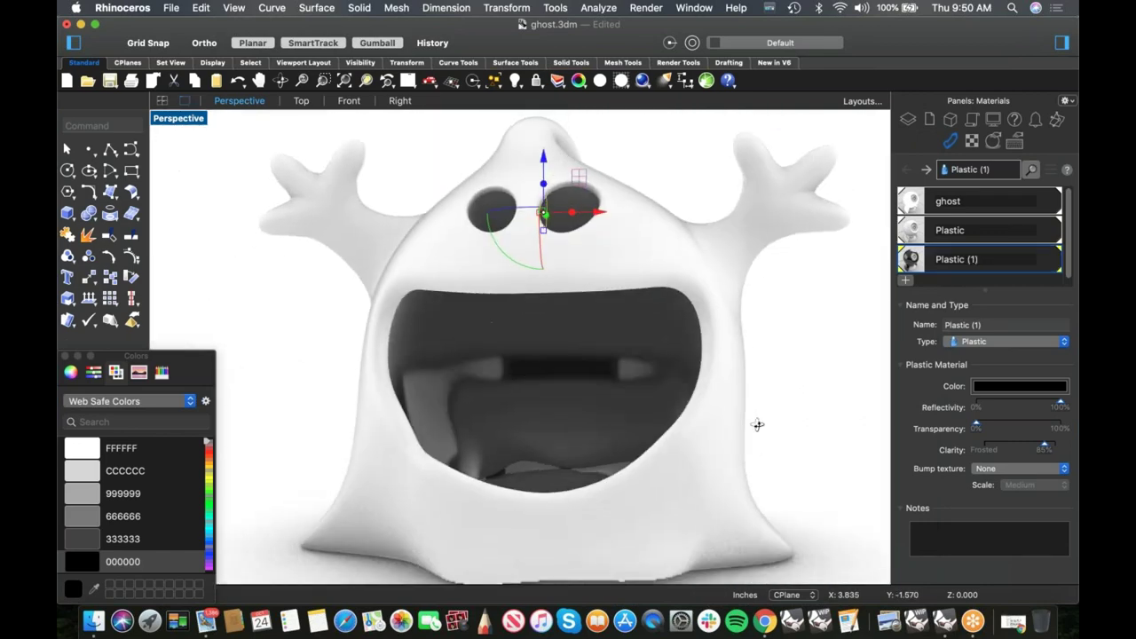
scroll(757, 424, "down", 8)
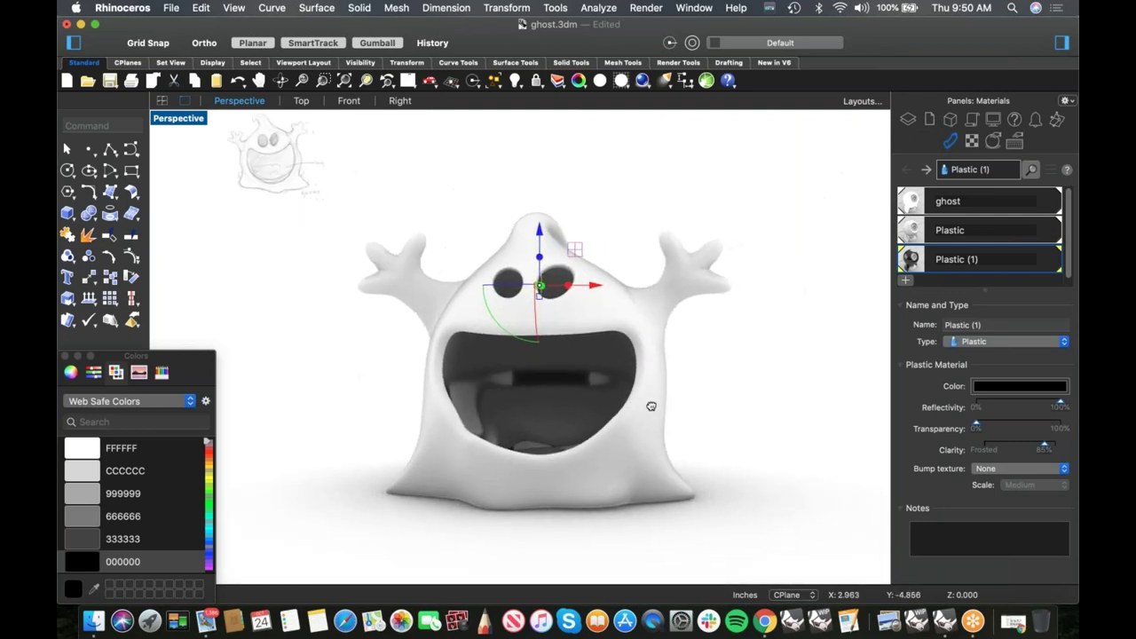
left_click(65, 356)
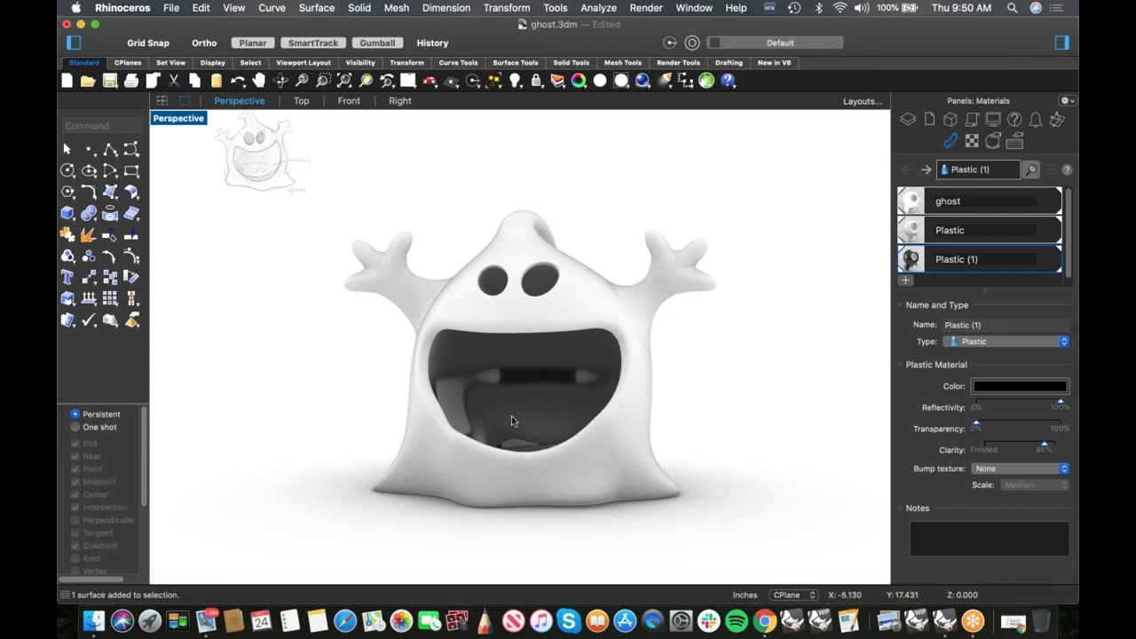
- Delete the reference sketch picture behind the ghost
right_click_drag(616, 322, 619, 328)
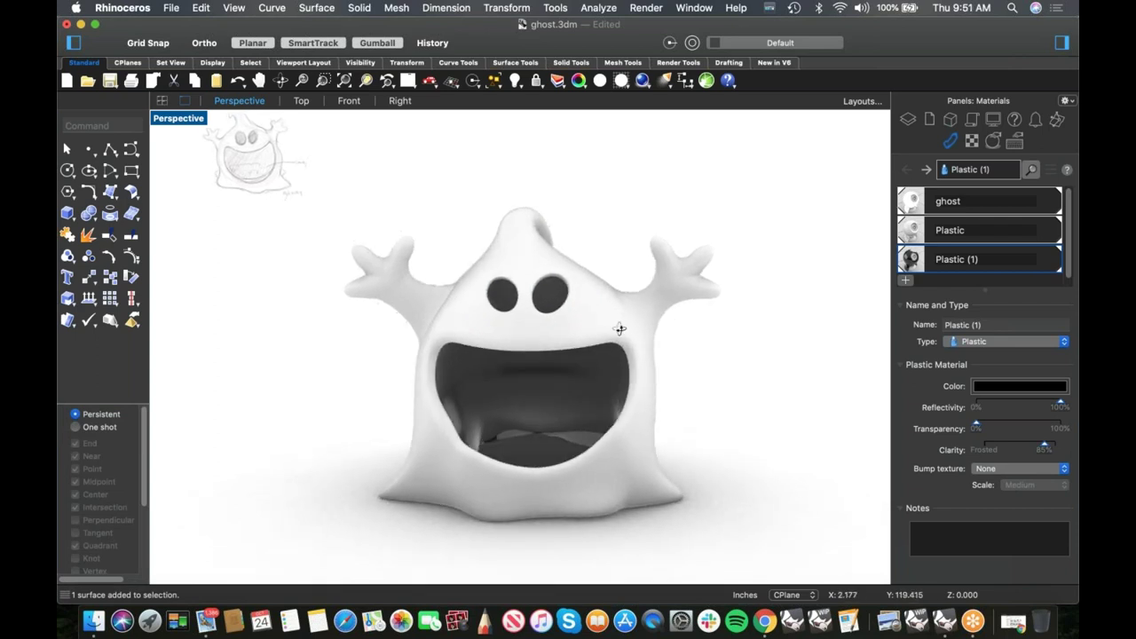
left_click(261, 156)
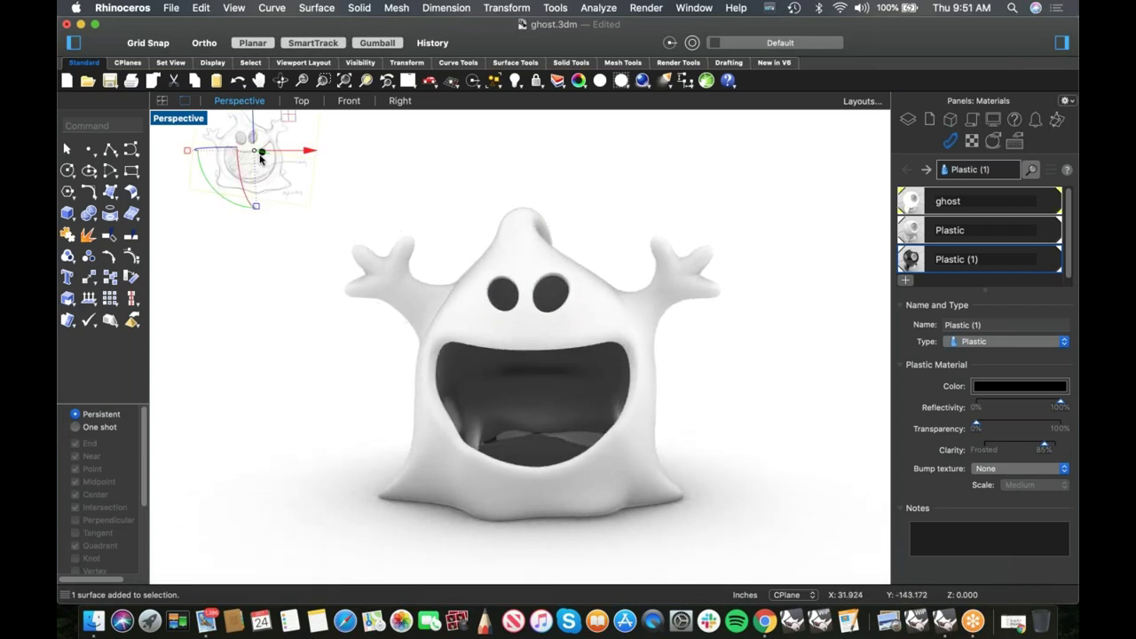
key("Delete")
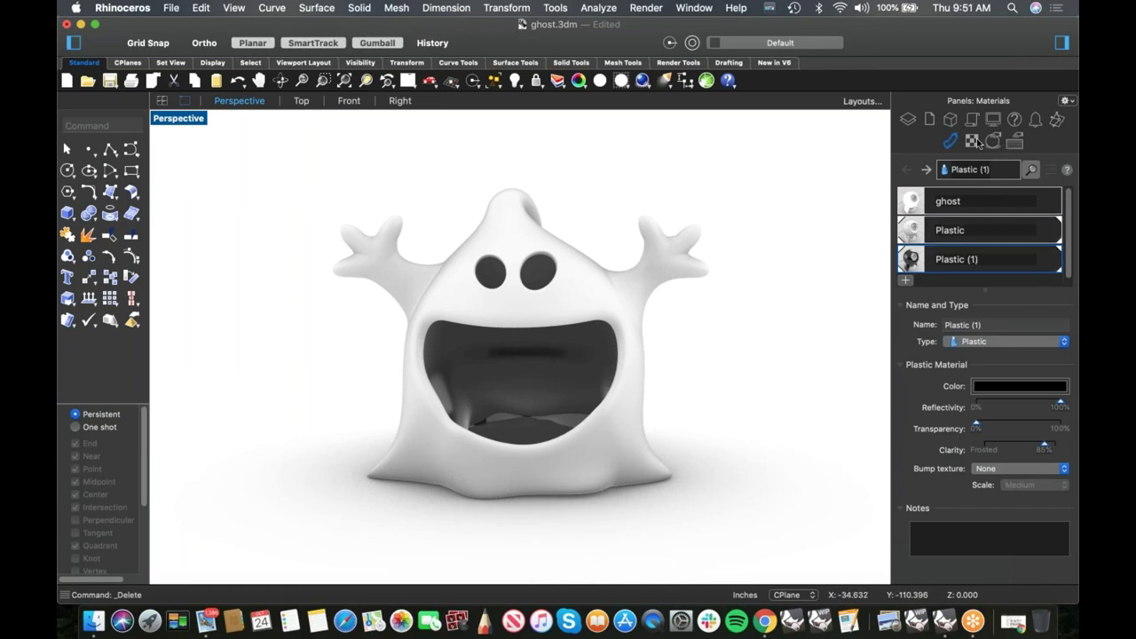
- Show the Environments panel and view the Studio environment's settings
left_click(1014, 143)
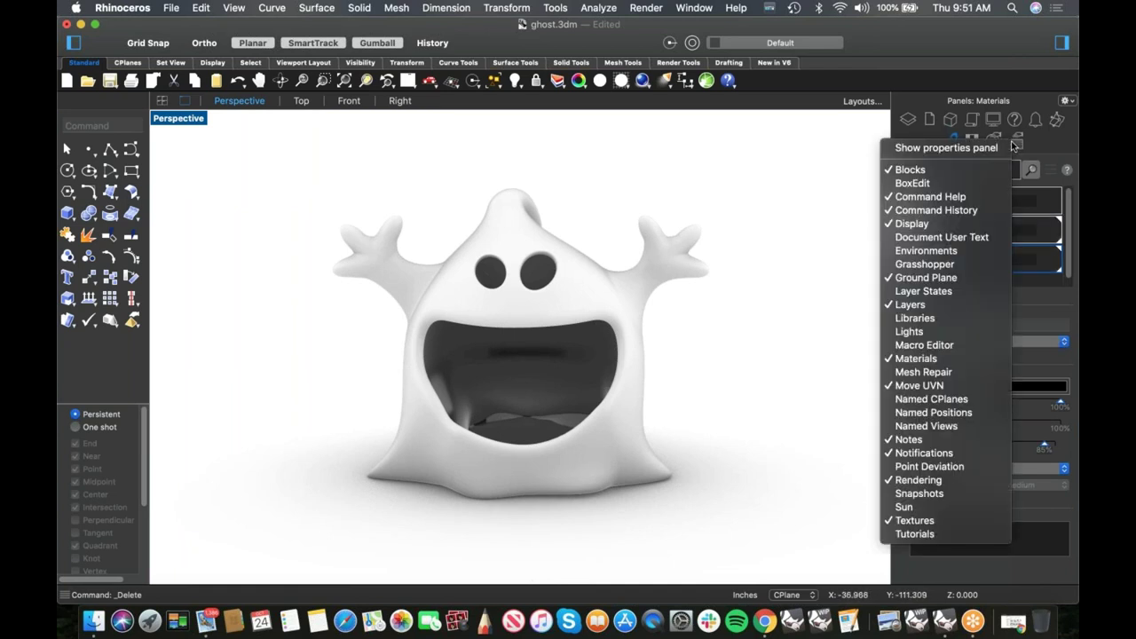
left_click(953, 253)
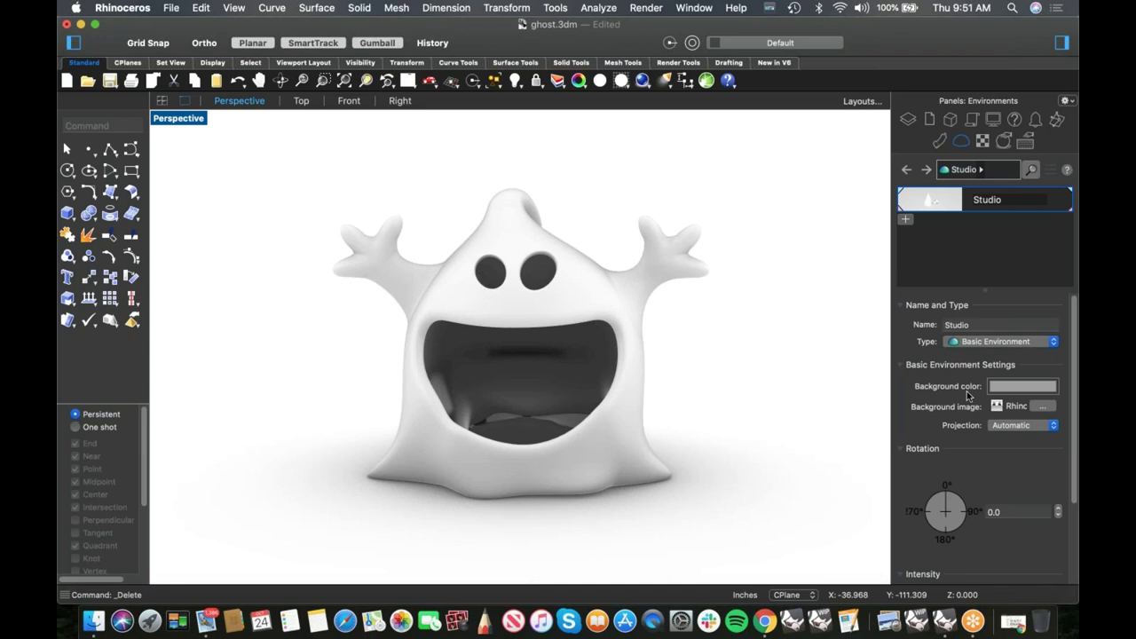
- Set the render background to a gradient with dark gray 333333 at the top and black 000000 at the bottom
left_click(1005, 145)
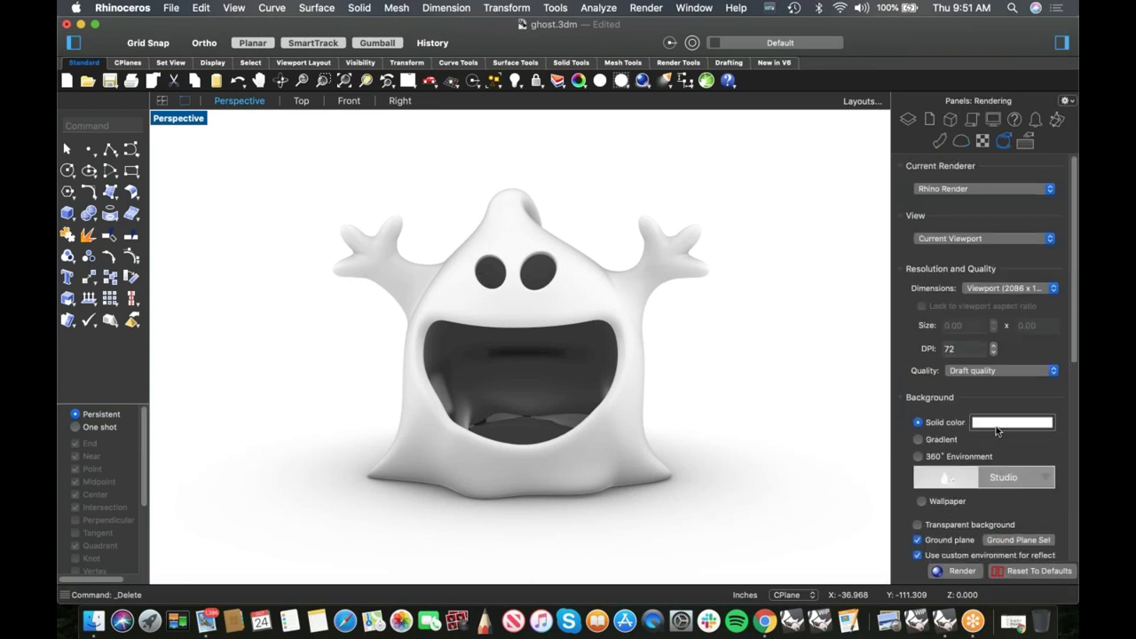
left_click(919, 441)
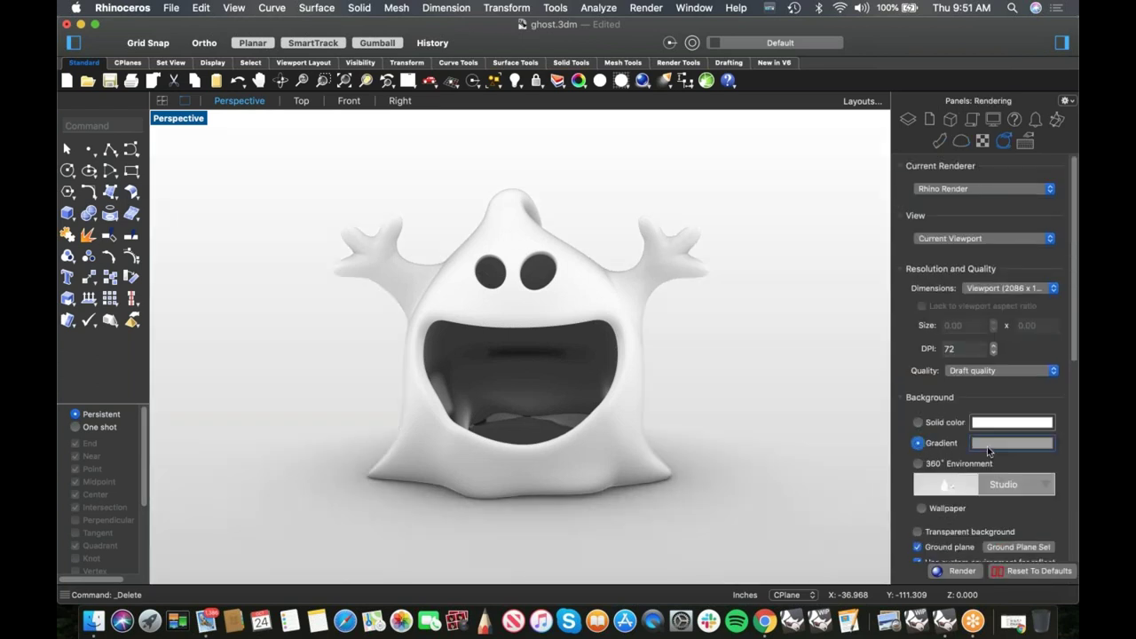
left_click(994, 444)
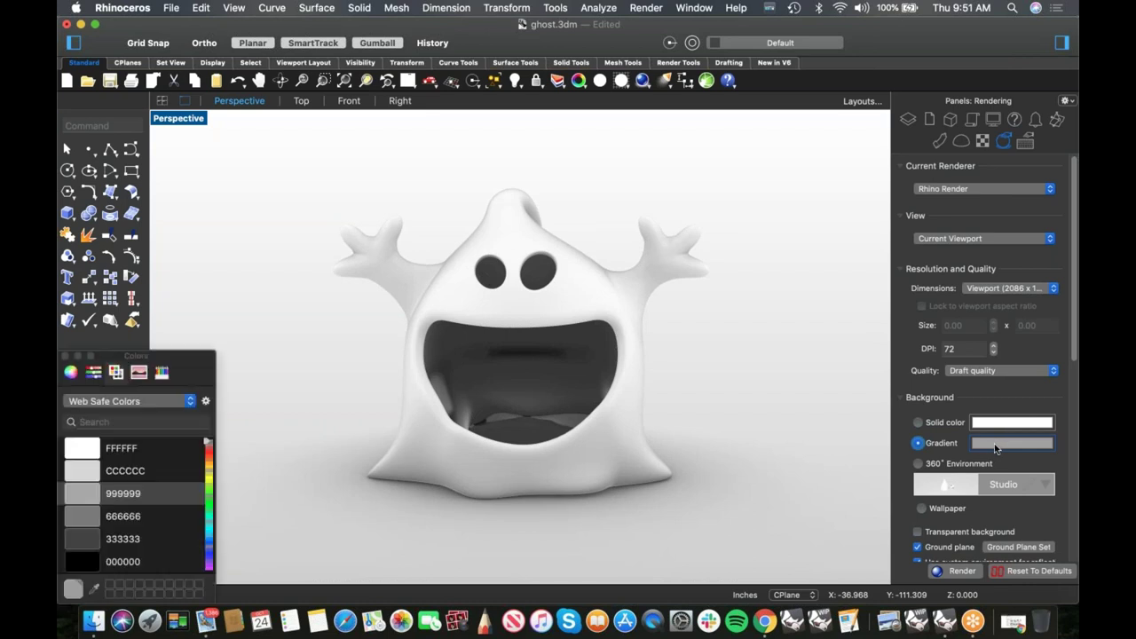
left_click(82, 563)
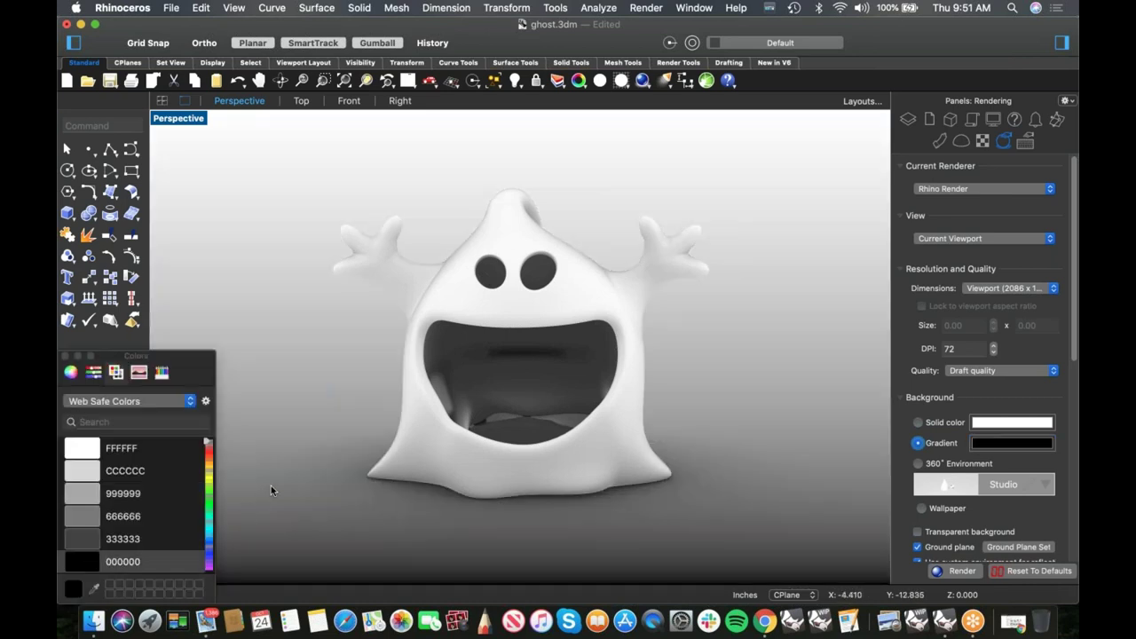
left_click(1006, 423)
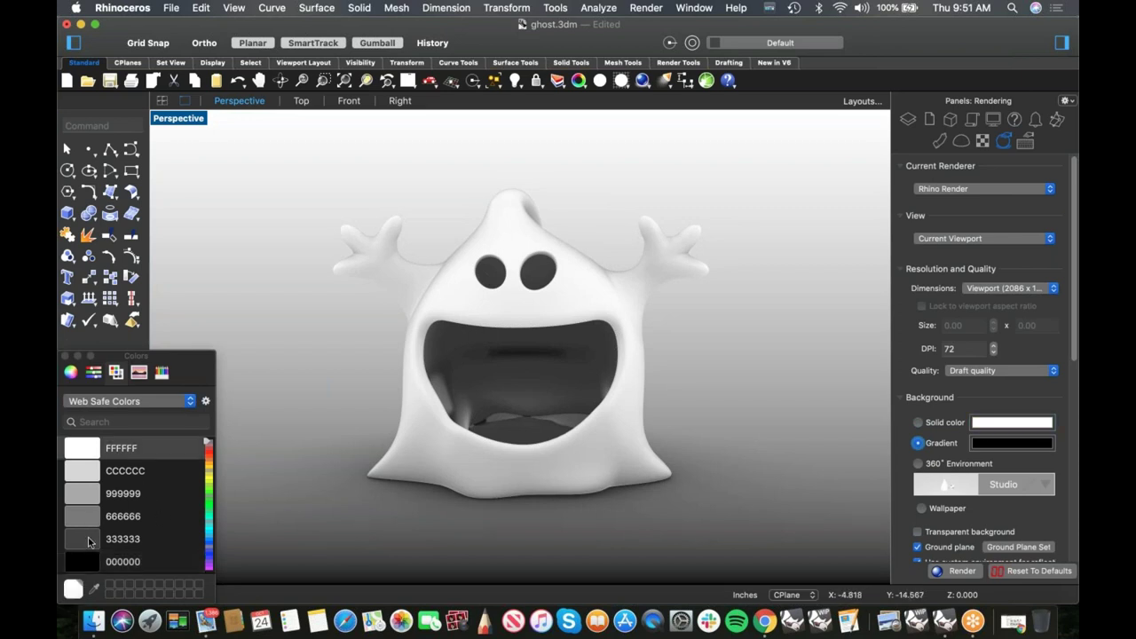
left_click(89, 542)
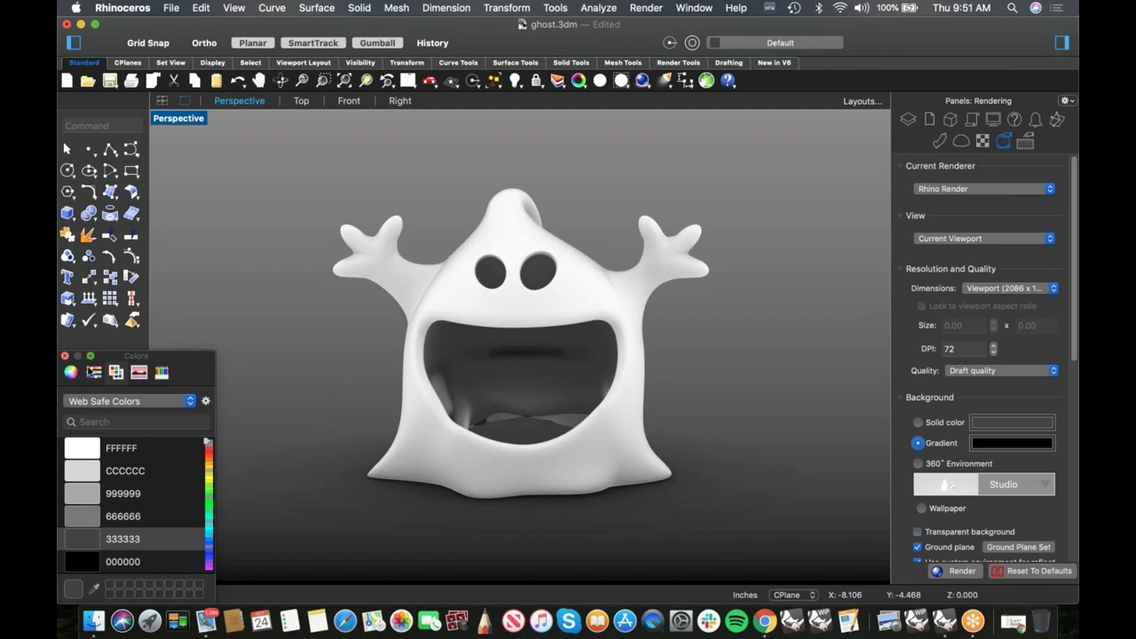
left_click(64, 356)
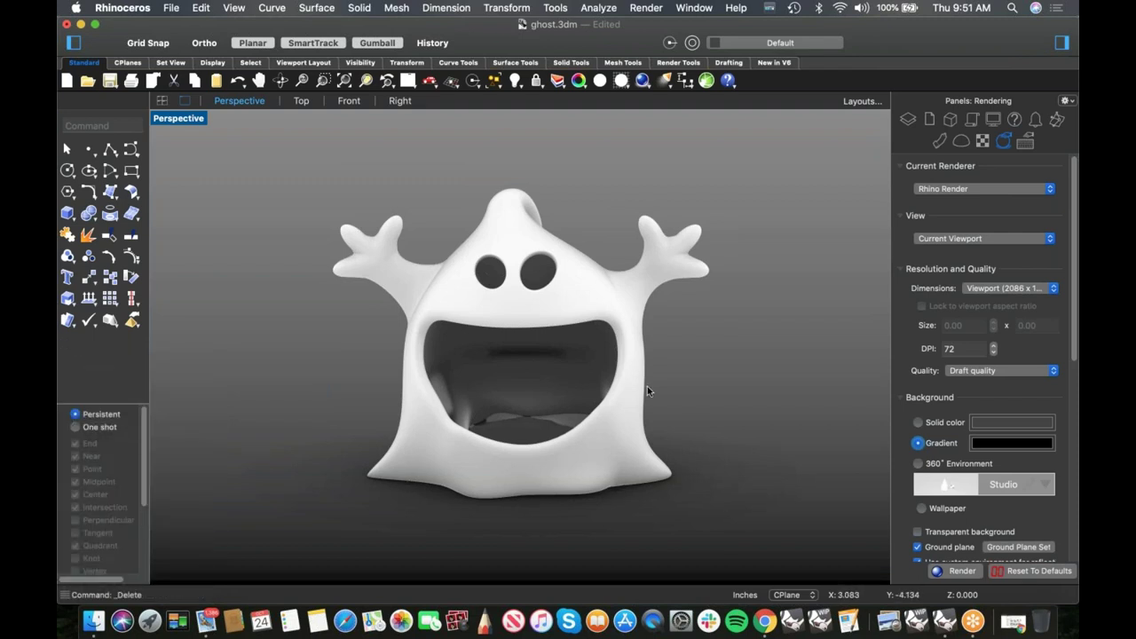
- Hide the Environments panel and show it again to access the render environments
right_click_drag(684, 391, 672, 380)
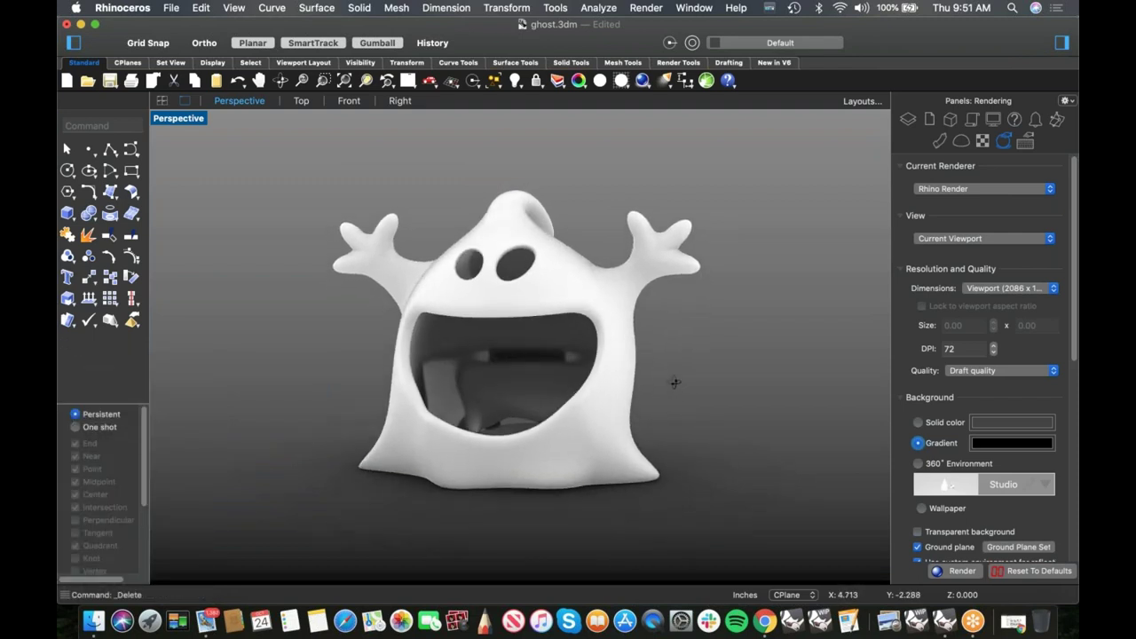
scroll(573, 344, "up", 2)
right_click_drag(596, 361, 631, 359)
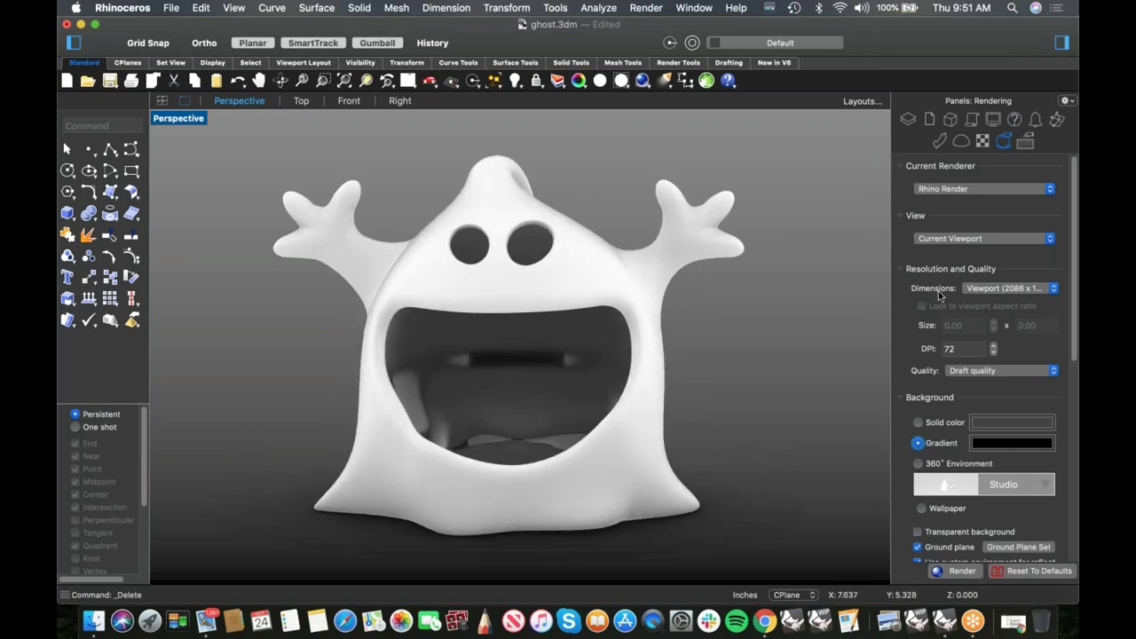
right_click(1028, 144)
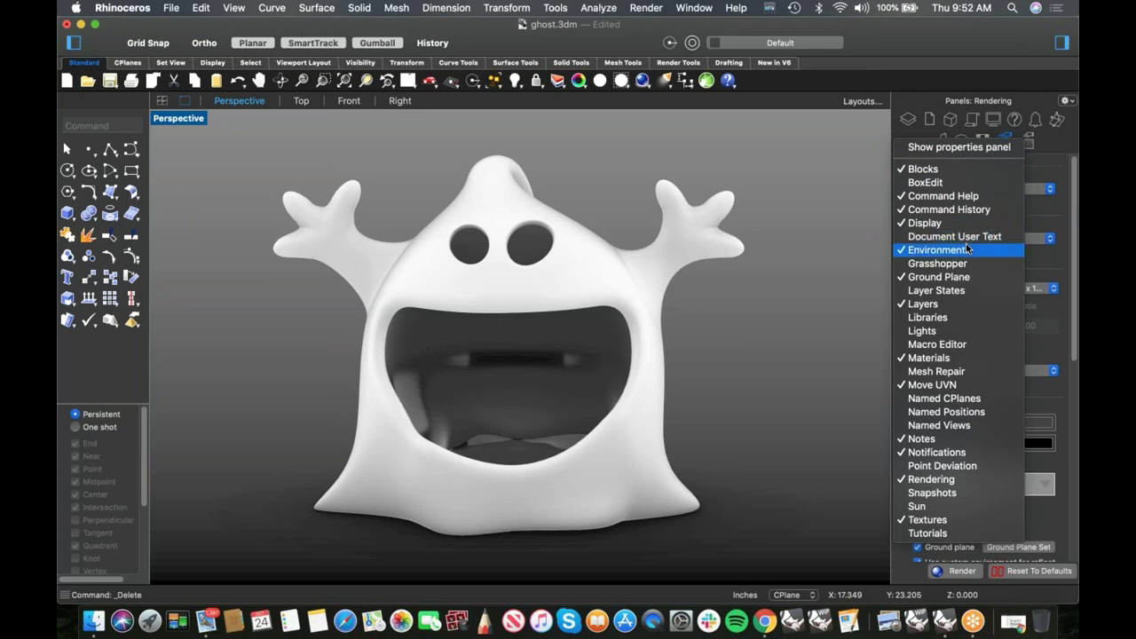
left_click(998, 208)
right_click(1014, 149)
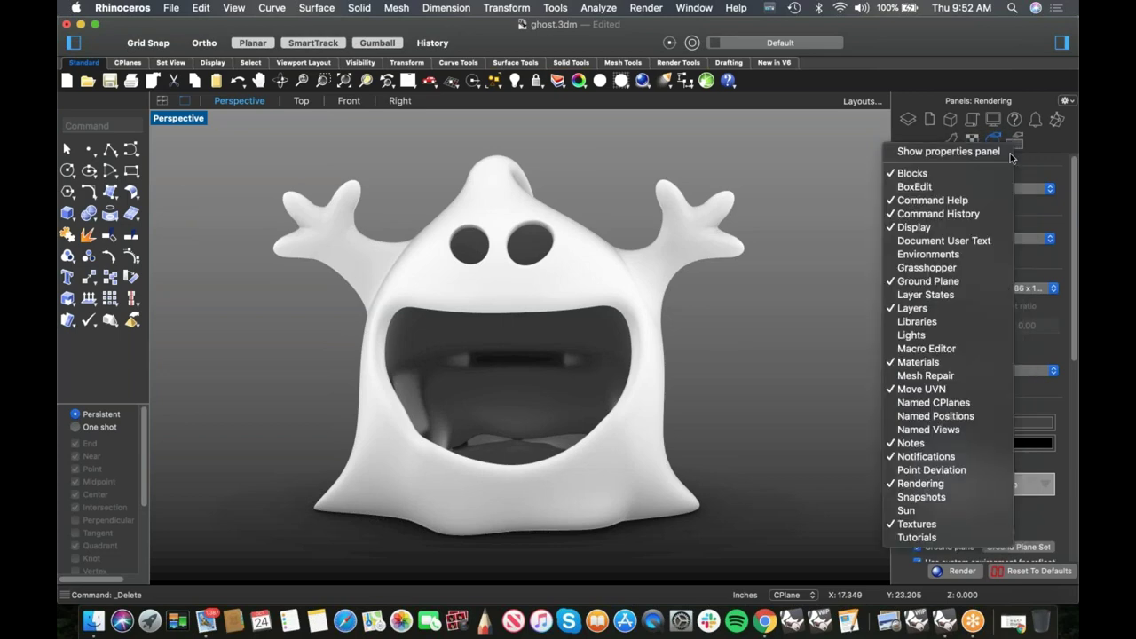
left_click(928, 254)
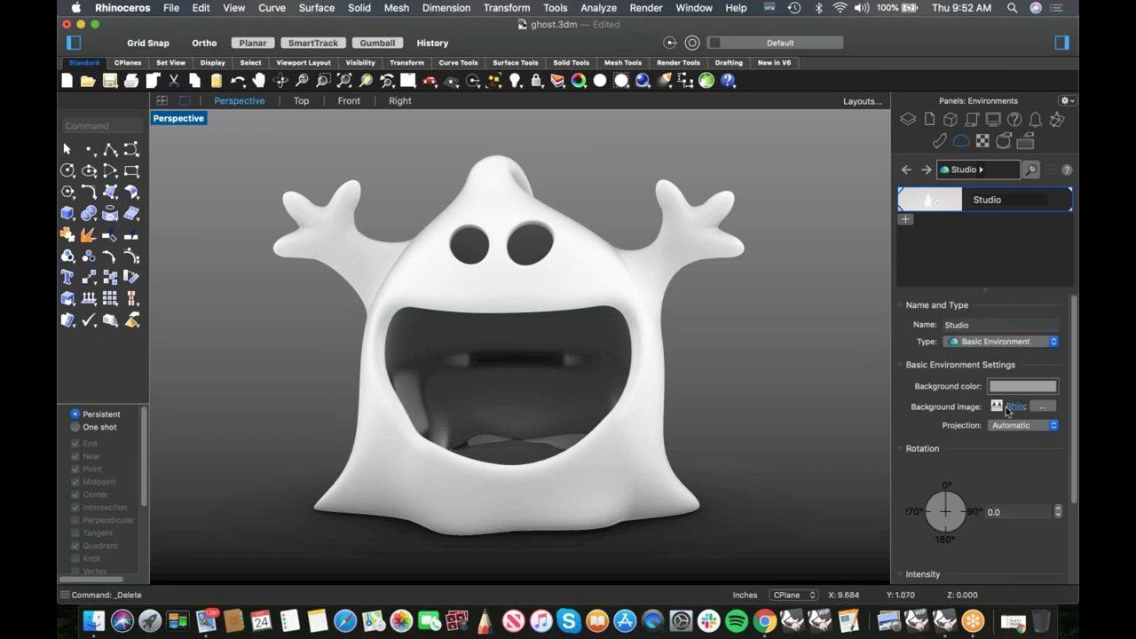
- Import the Renaissance Hotel environment from the environment library into the document
left_click(906, 220)
left_click(868, 229)
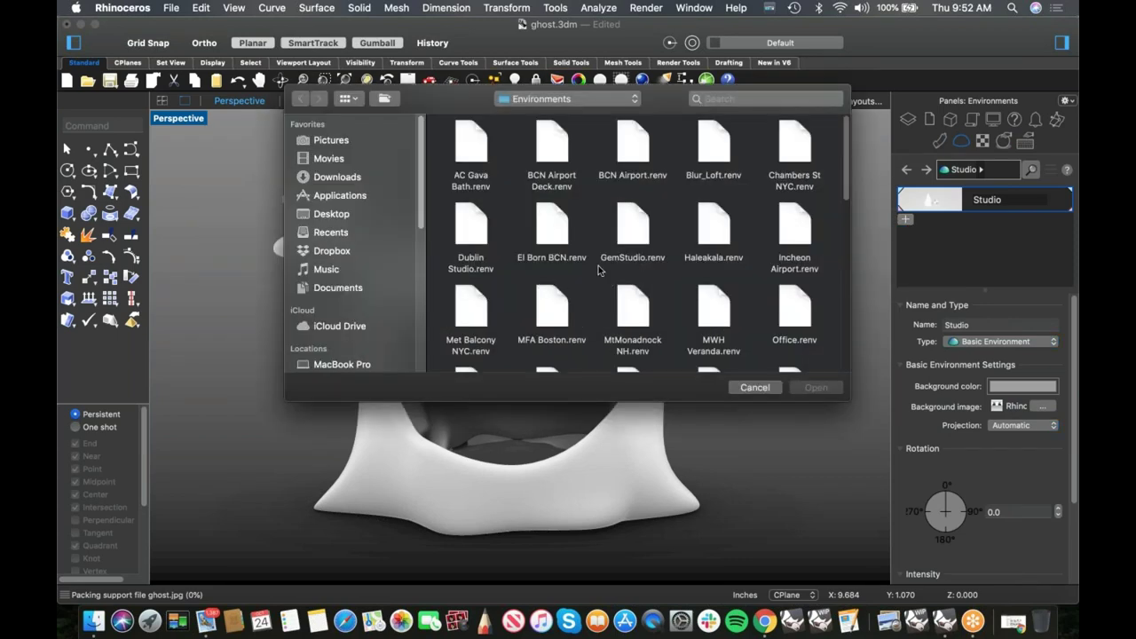
left_click_drag(625, 401, 625, 521)
scroll(635, 380, "down", 2)
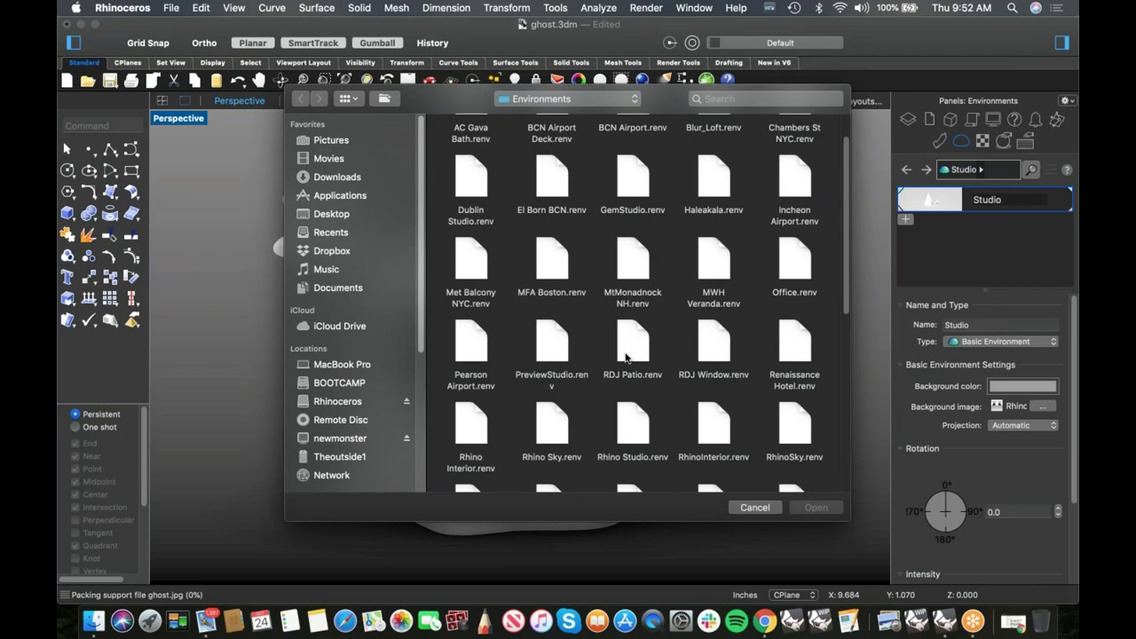
left_click(793, 352)
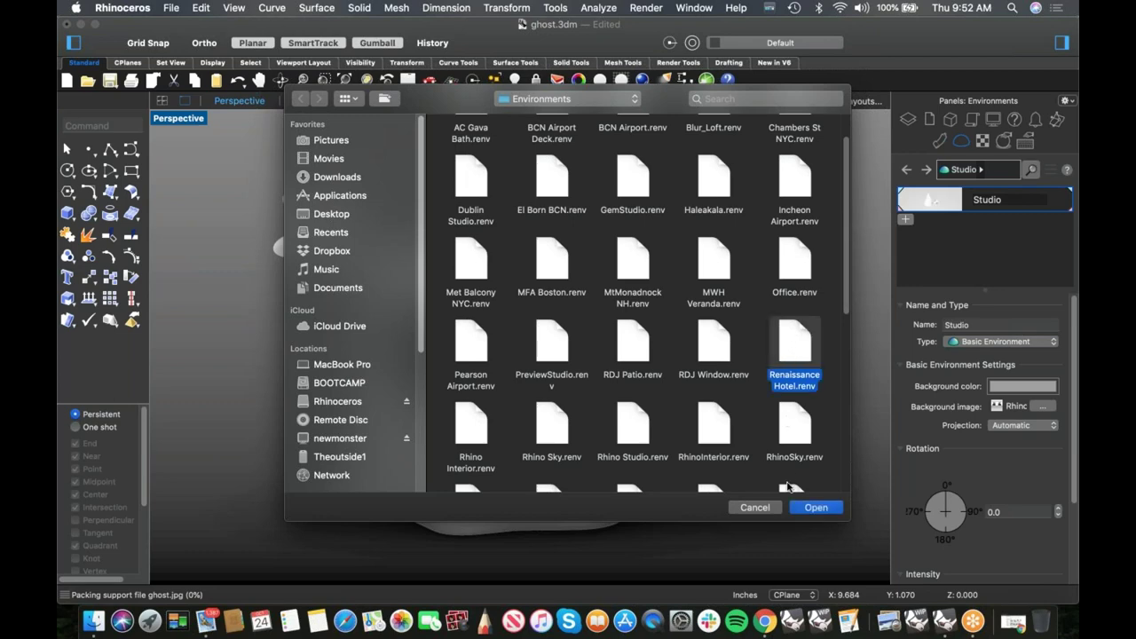
left_click(815, 507)
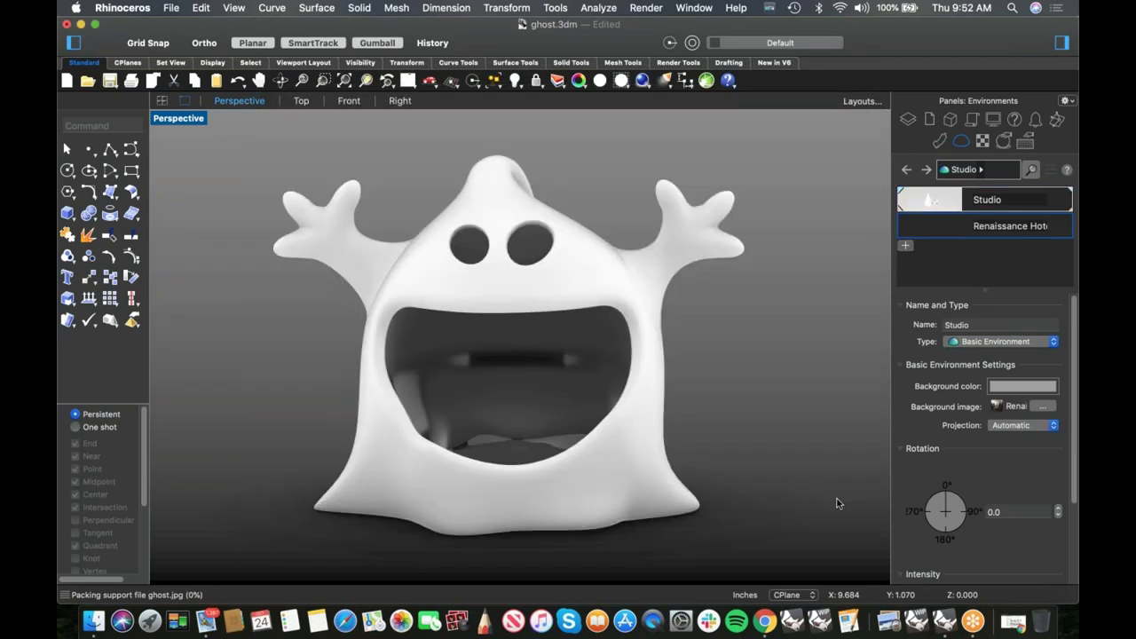
- Set the Renaissance Hotel environment as the global environment and as the custom reflective environment
left_click(930, 229)
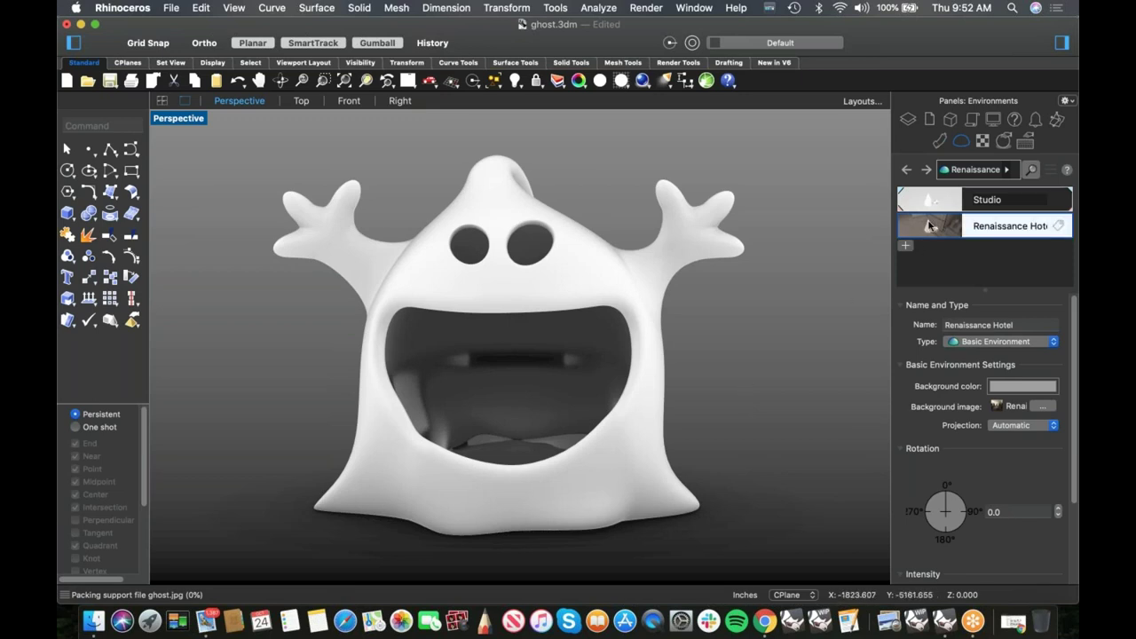
right_click(987, 232)
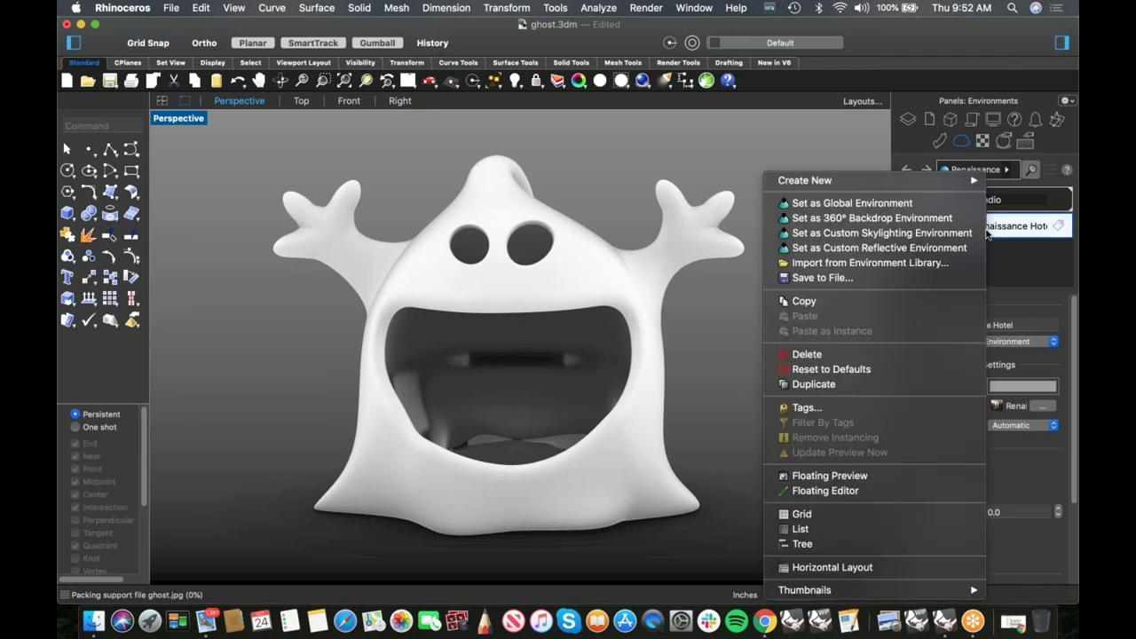
left_click(897, 203)
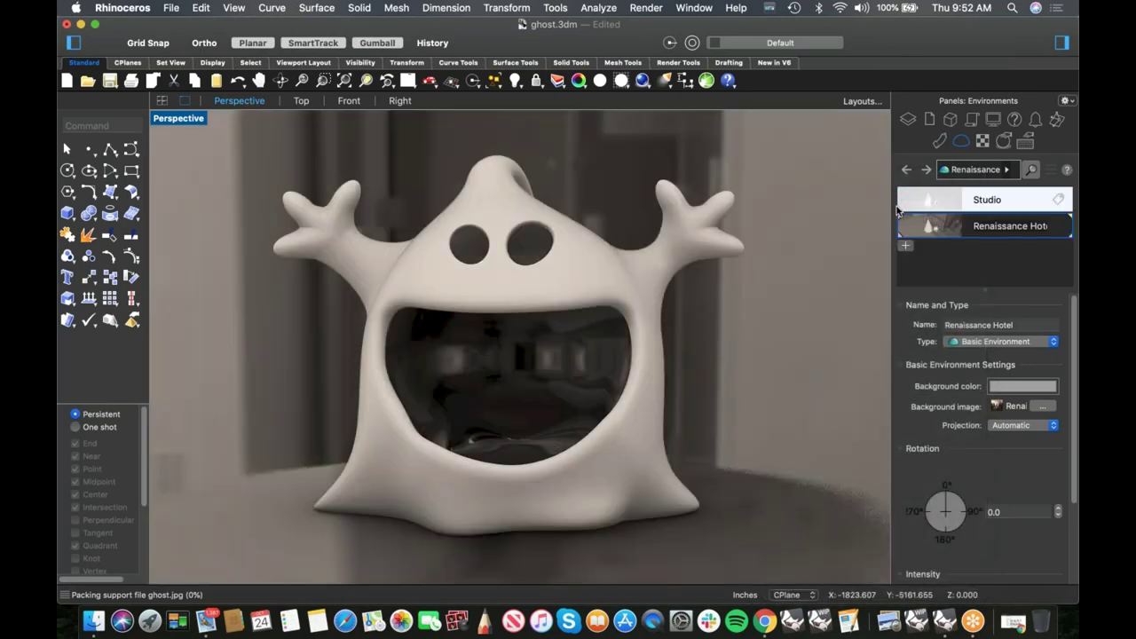
right_click(964, 233)
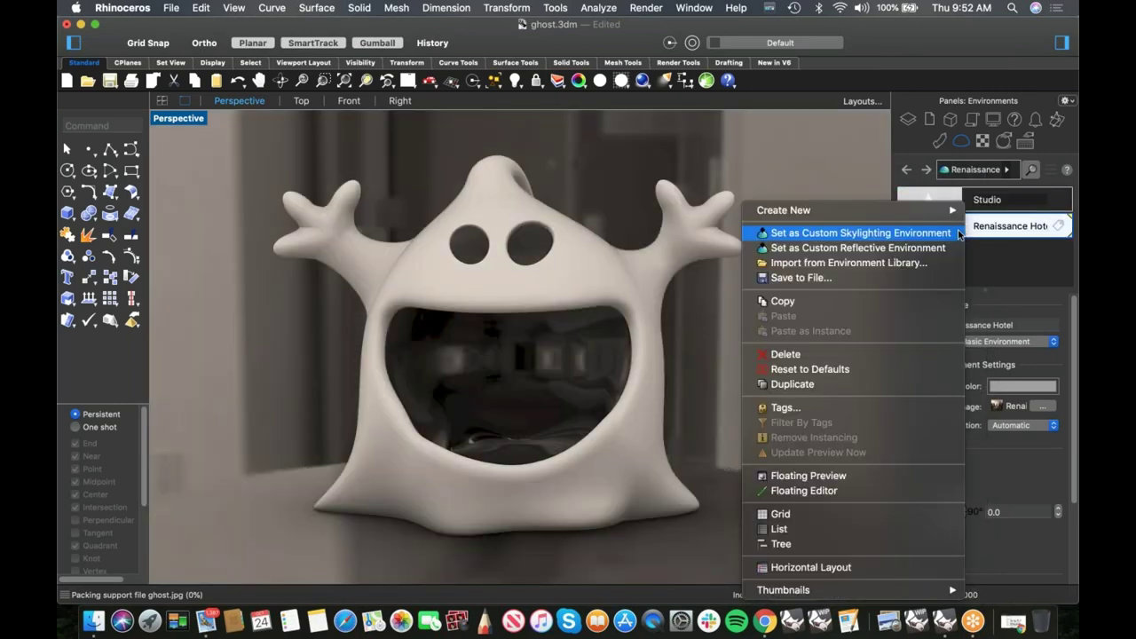
left_click(918, 250)
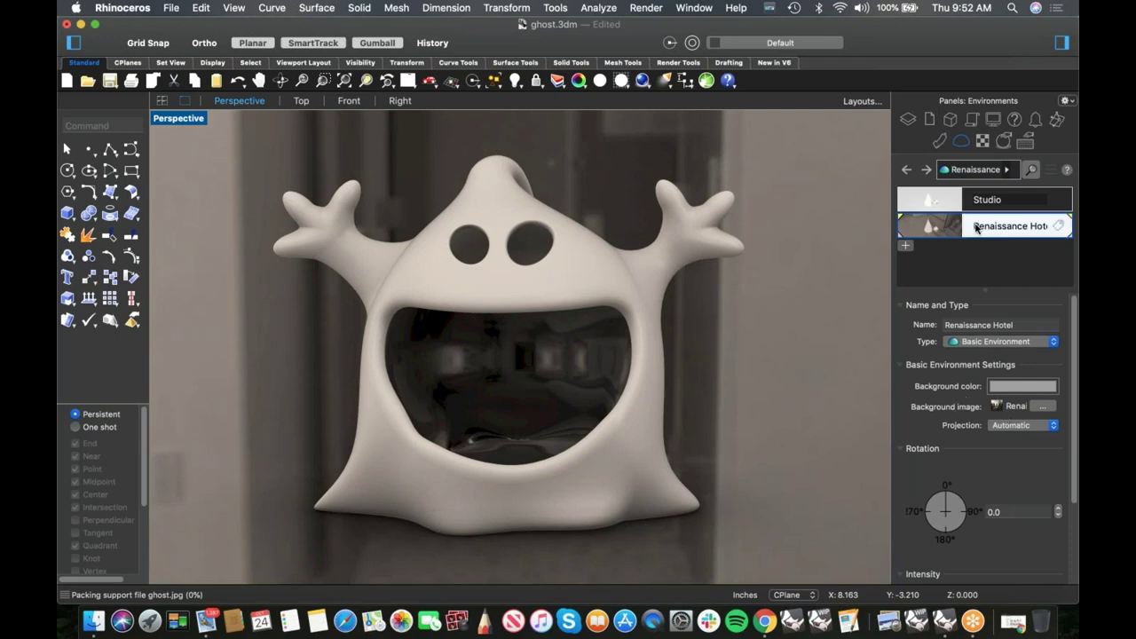
- Switch the render background from the 360° environment to the gradient, trying the solid color as well
left_click(1003, 142)
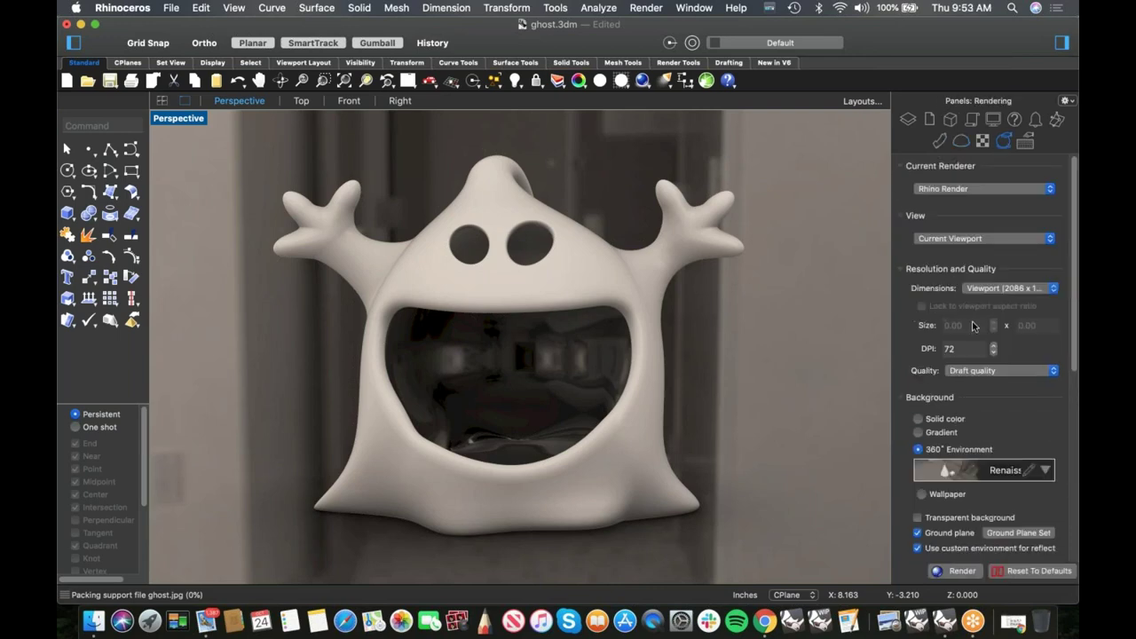
left_click(919, 433)
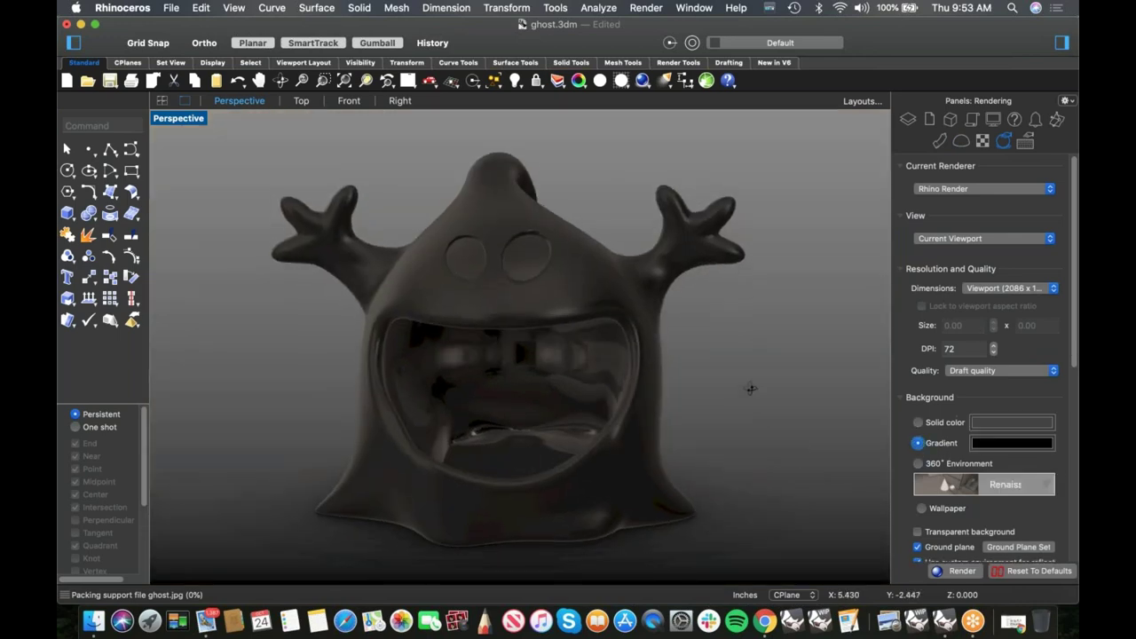
mouse_move(736, 406)
right_mouse_down("shift")
mouse_move(749, 388)
mouse_move(740, 406)
right_mouse_up("shift")
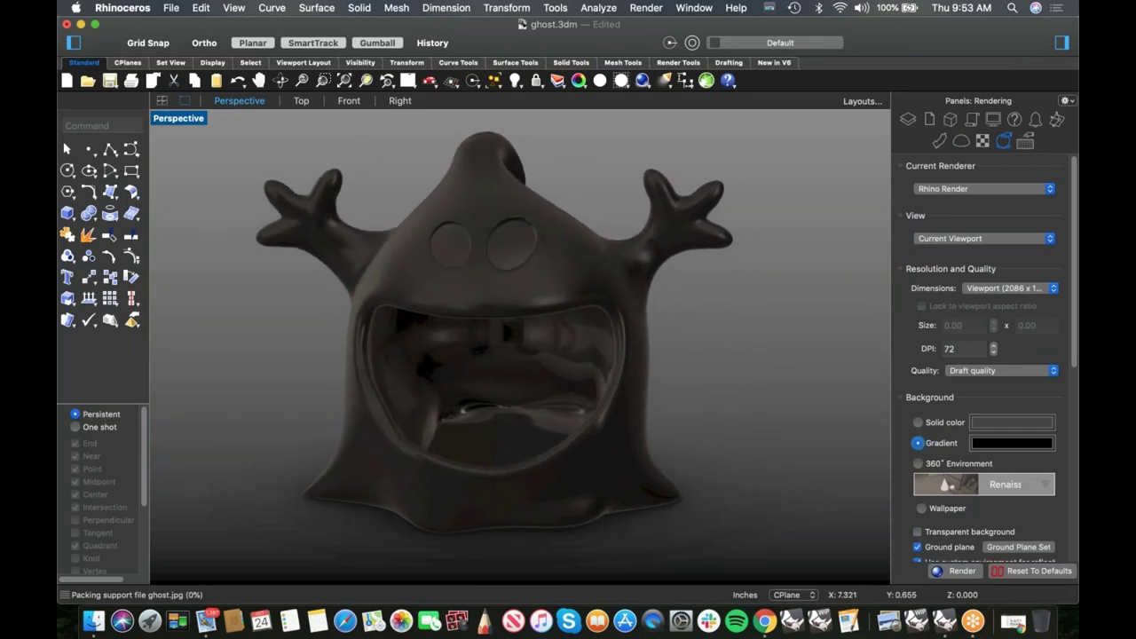
left_click(919, 443)
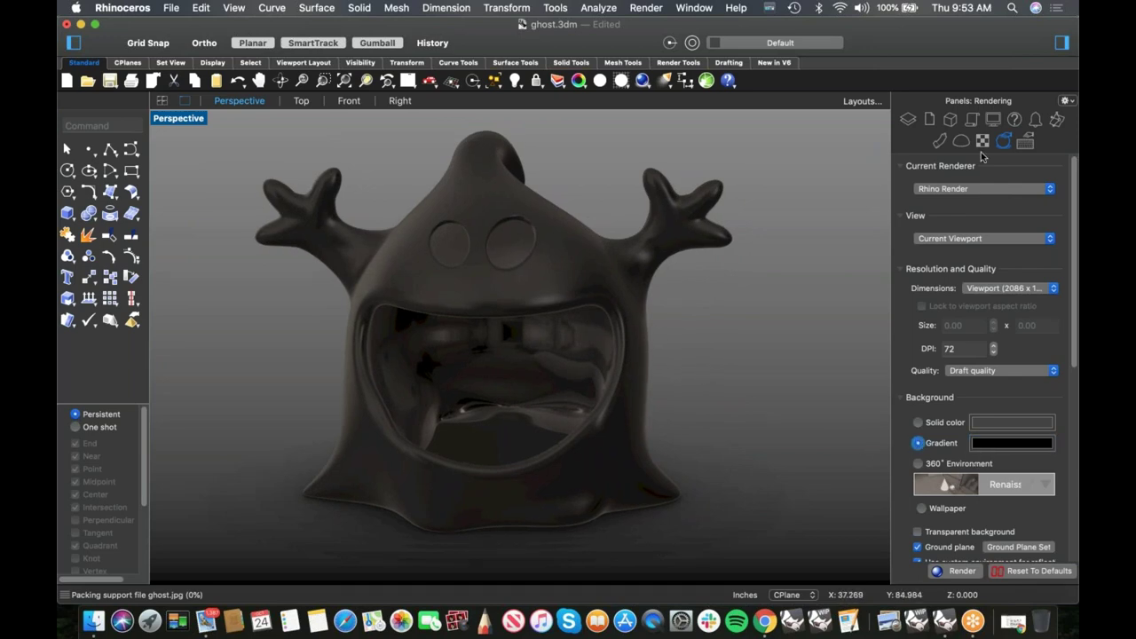
left_click(917, 423)
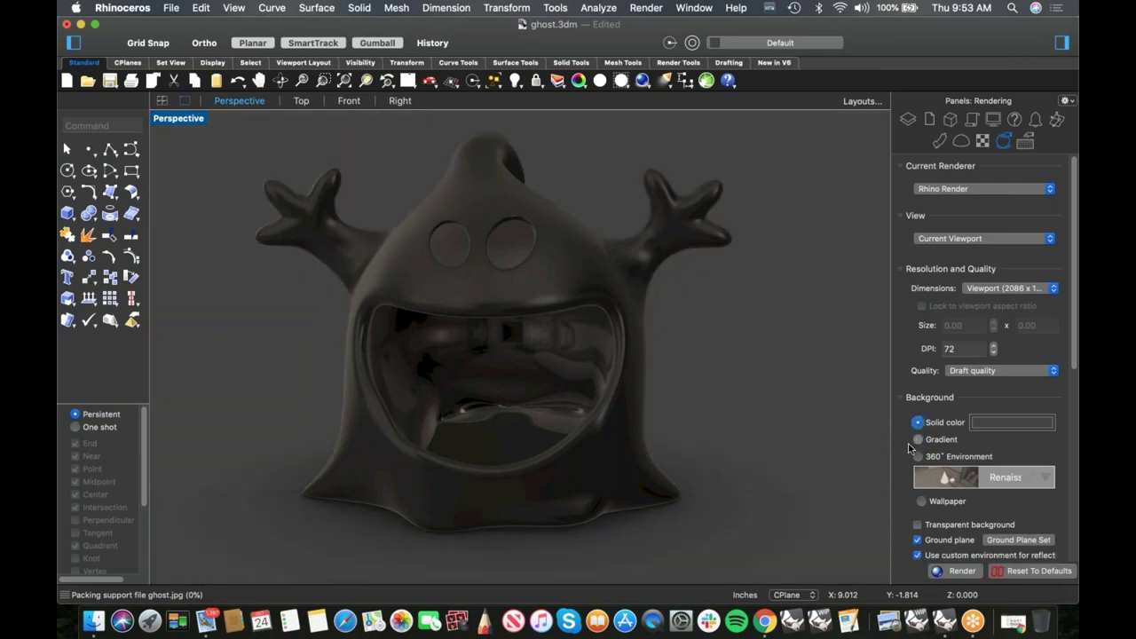
left_click(917, 443)
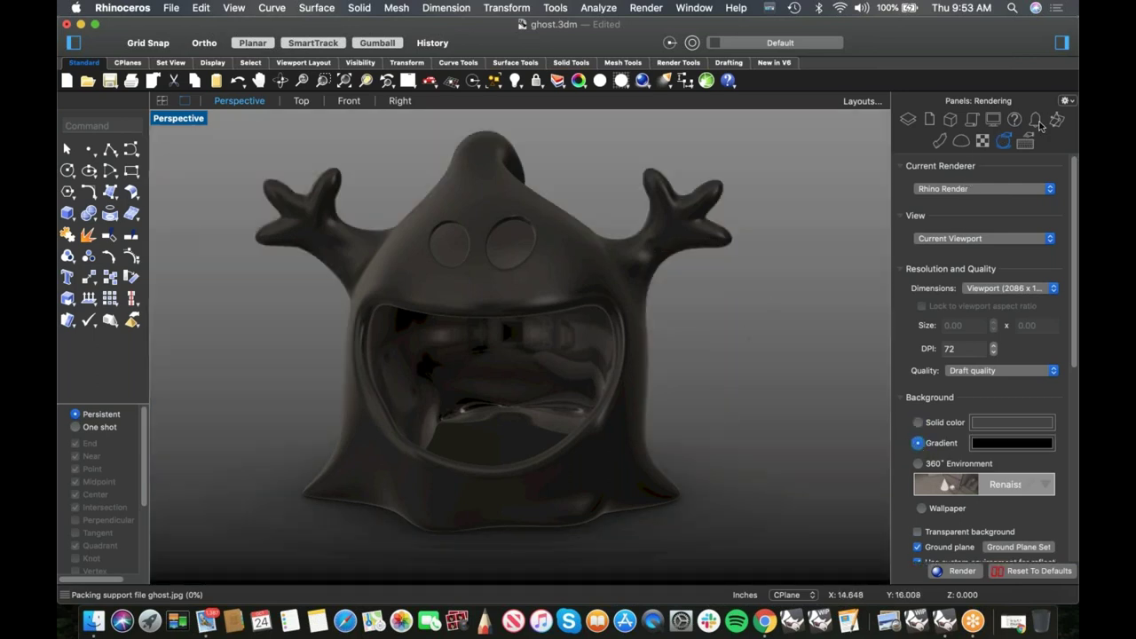
- Assign the white Plastic material to the ghost's outer body surface and both arms
left_click(941, 142)
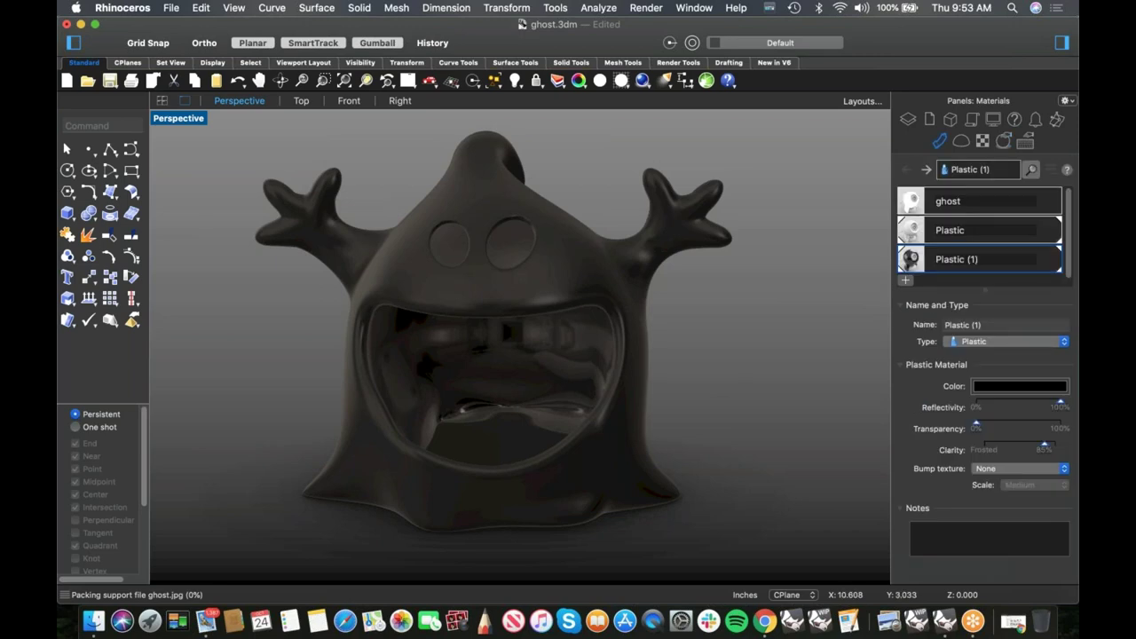
left_click(555, 281)
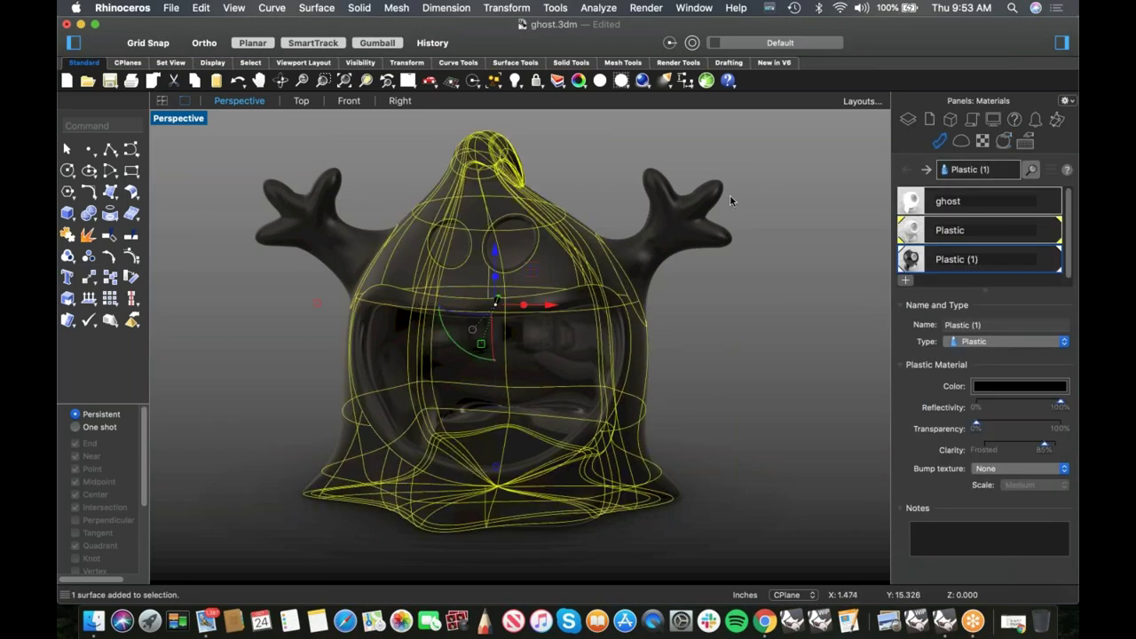
left_click_drag(768, 172, 649, 265)
left_click_drag(368, 158, 252, 245)
left_click(945, 232)
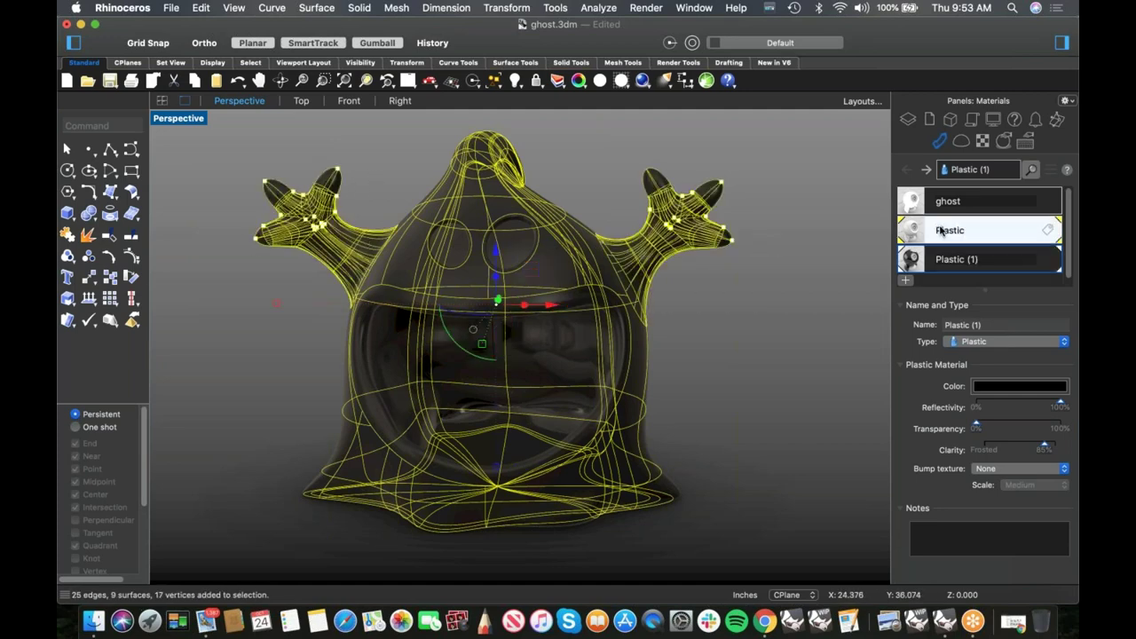
right_click(944, 231)
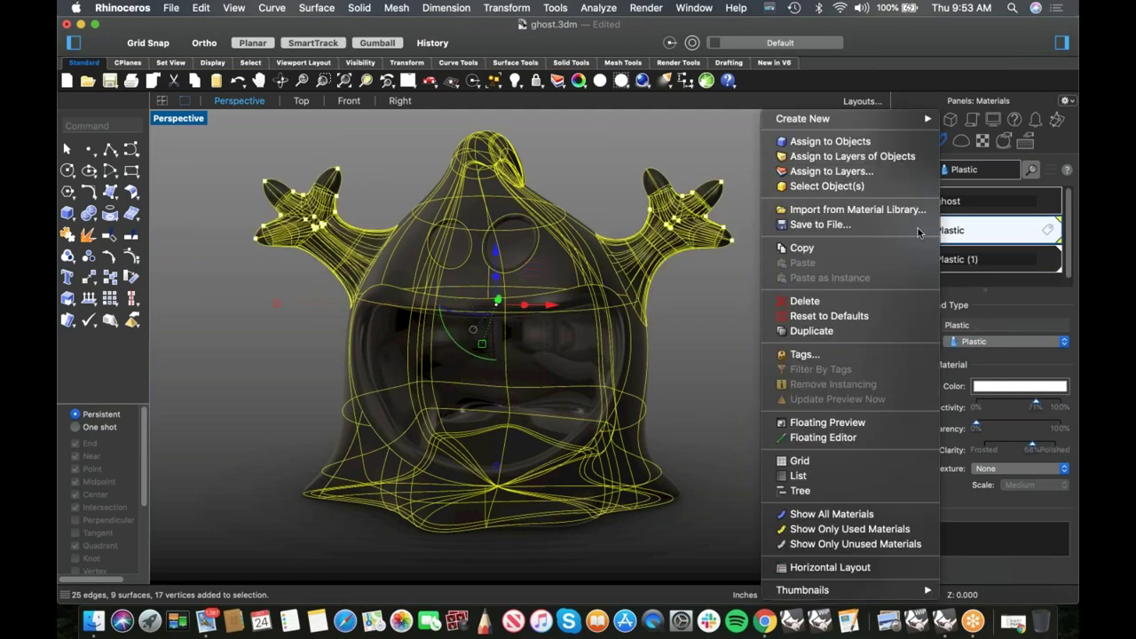
left_click(866, 142)
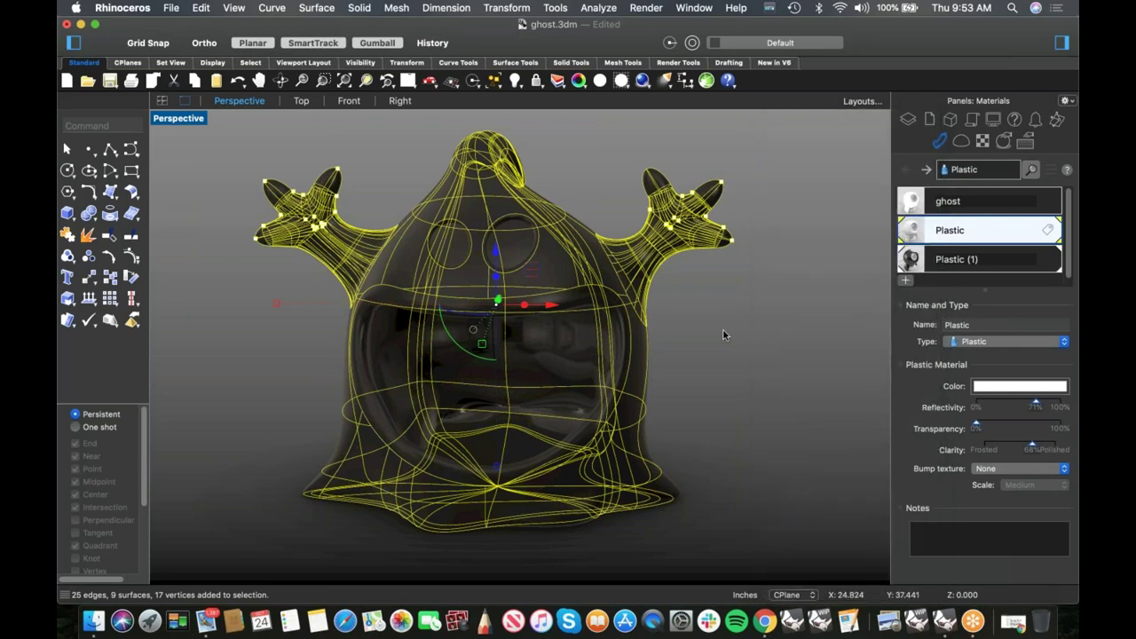
- Deselect the ghost and lower the white Plastic material's reflectivity to about 27%
left_click(782, 386)
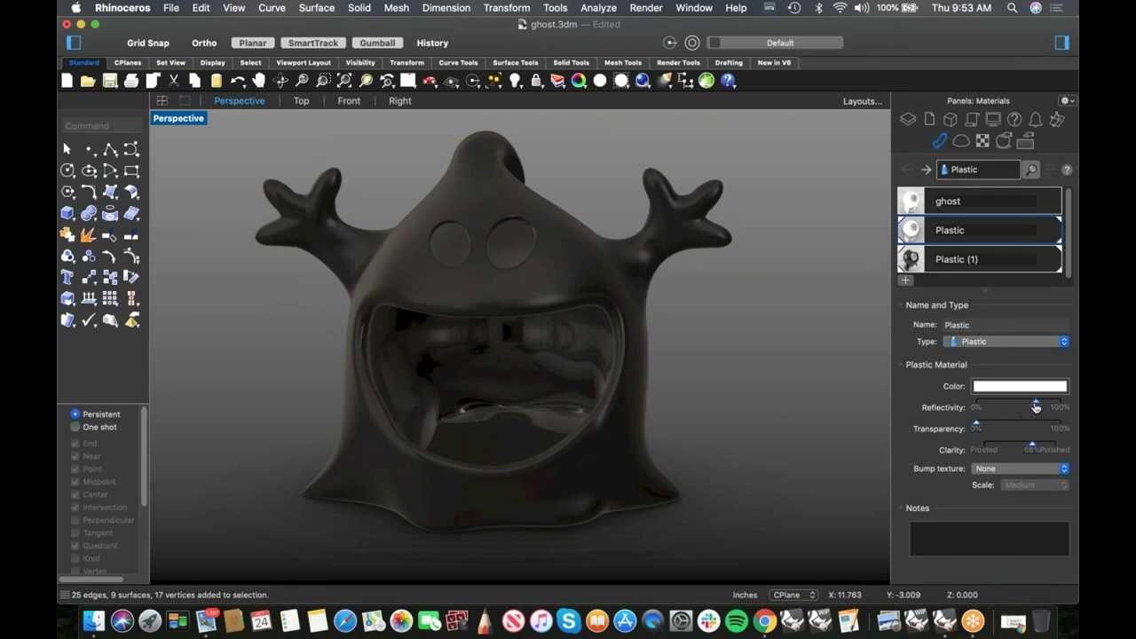
left_click(1001, 406)
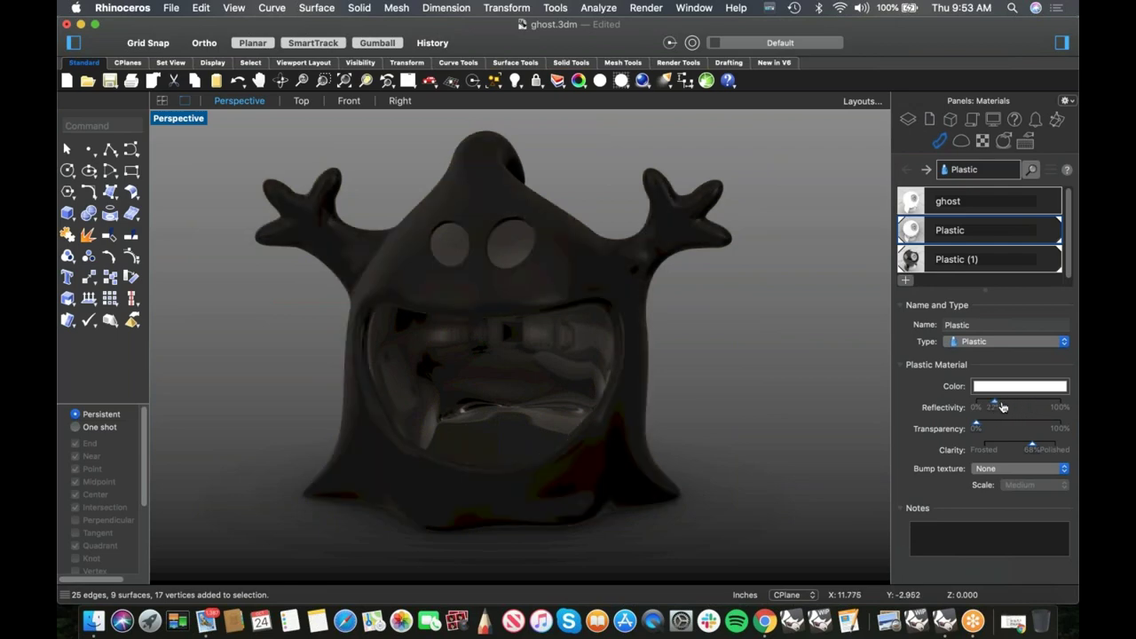
left_click(1004, 406)
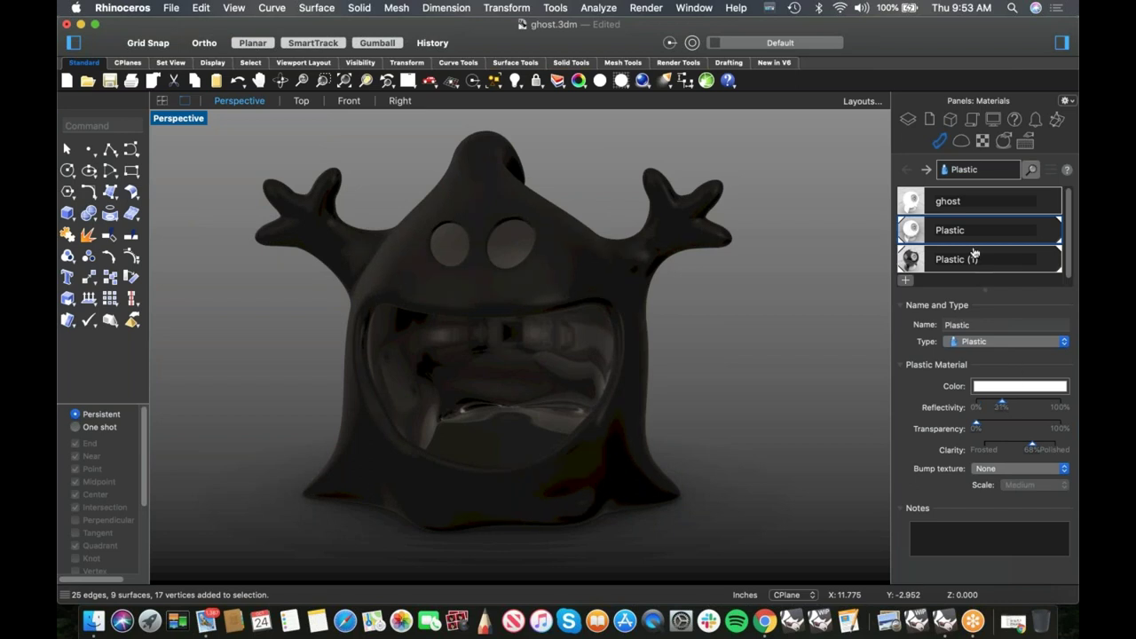
- Set the Studio environment as the global environment in place of Renaissance Hotel
left_click(1004, 141)
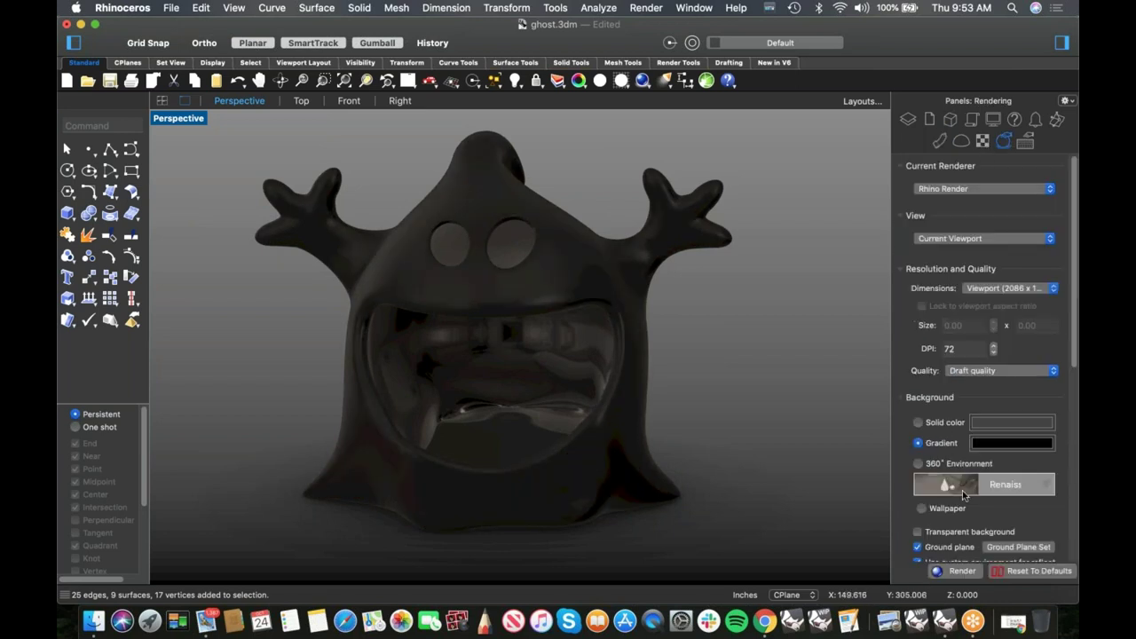
left_click(1027, 146)
left_click(966, 144)
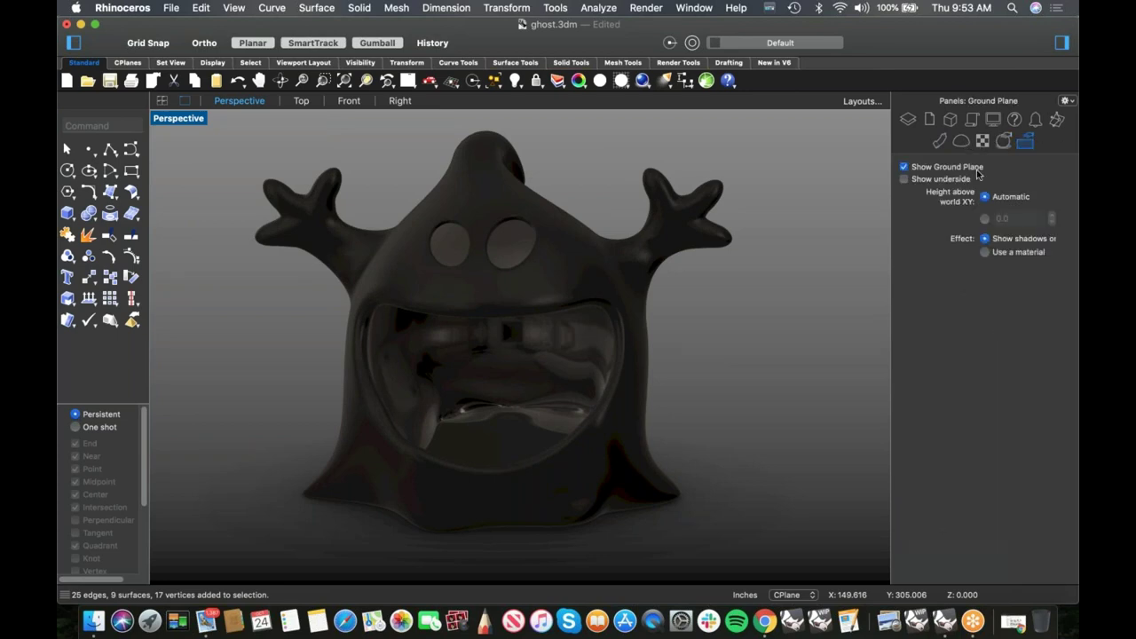
left_click(941, 206)
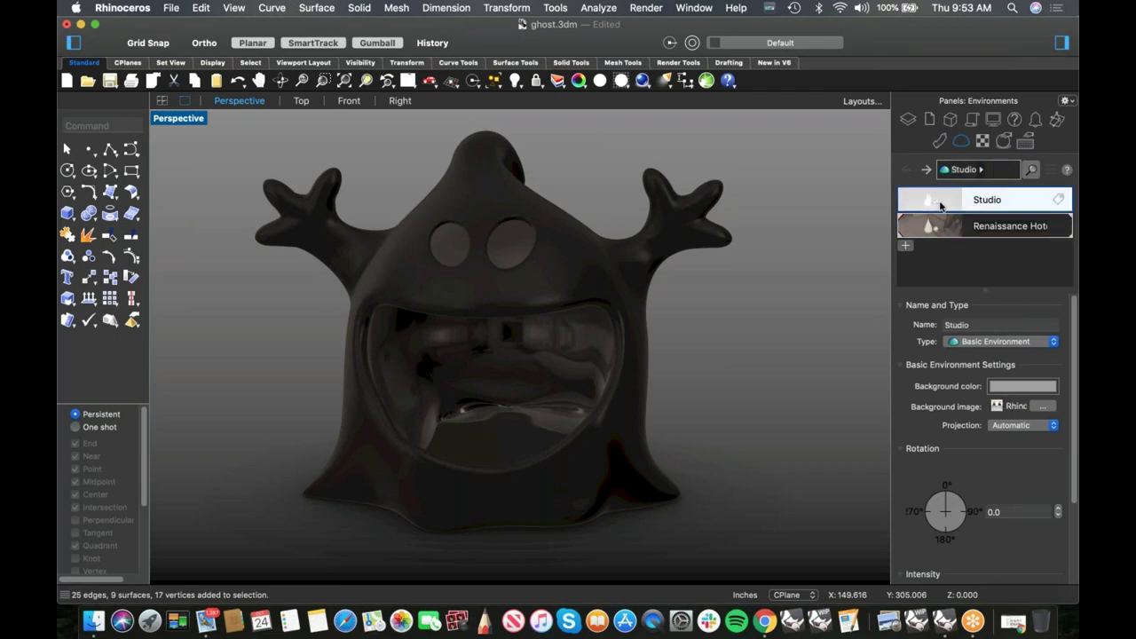
right_click(939, 206)
left_click(727, 161)
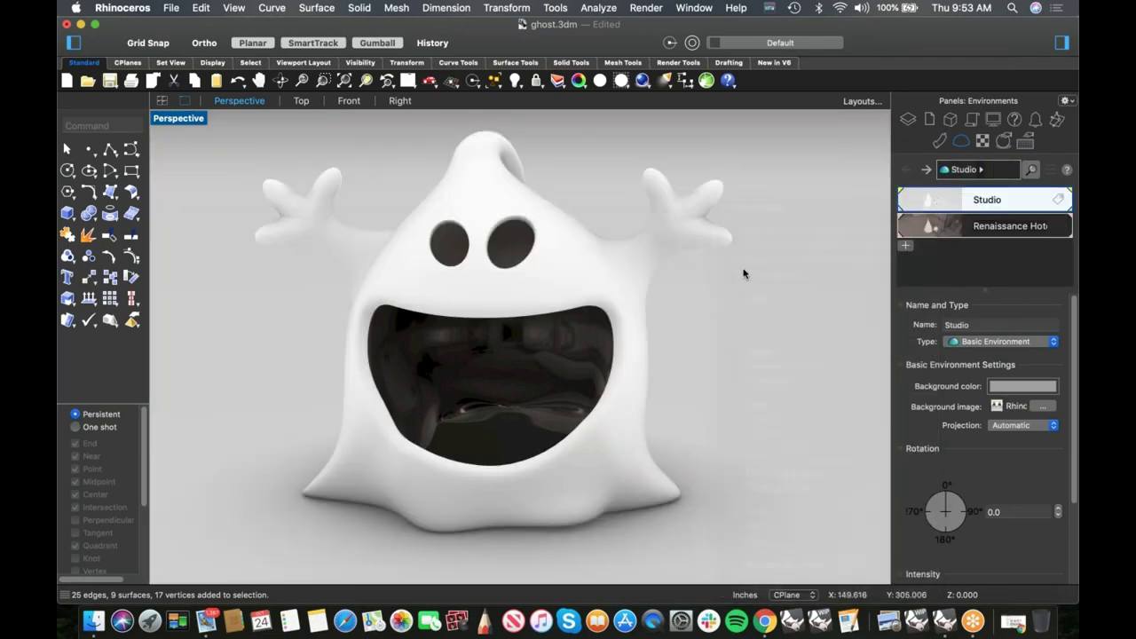
- Try the gradient and solid color render backgrounds in place of the 360° environment
mouse_move(734, 313)
right_mouse_down()
mouse_move(728, 329)
mouse_move(744, 317)
right_mouse_up()
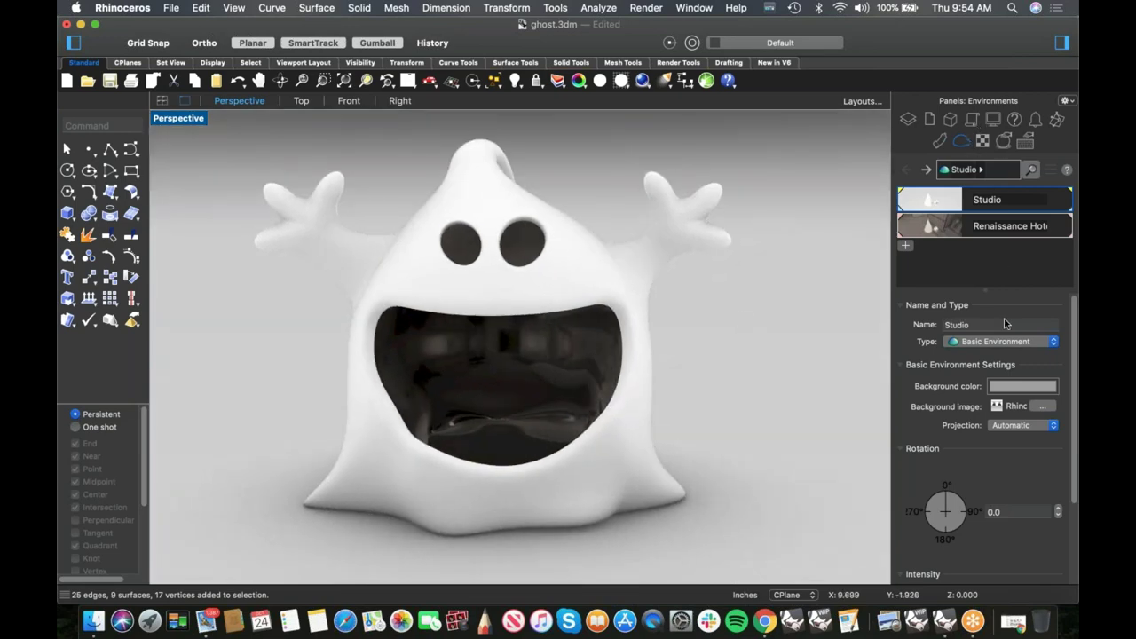
left_click(1003, 141)
left_click(919, 433)
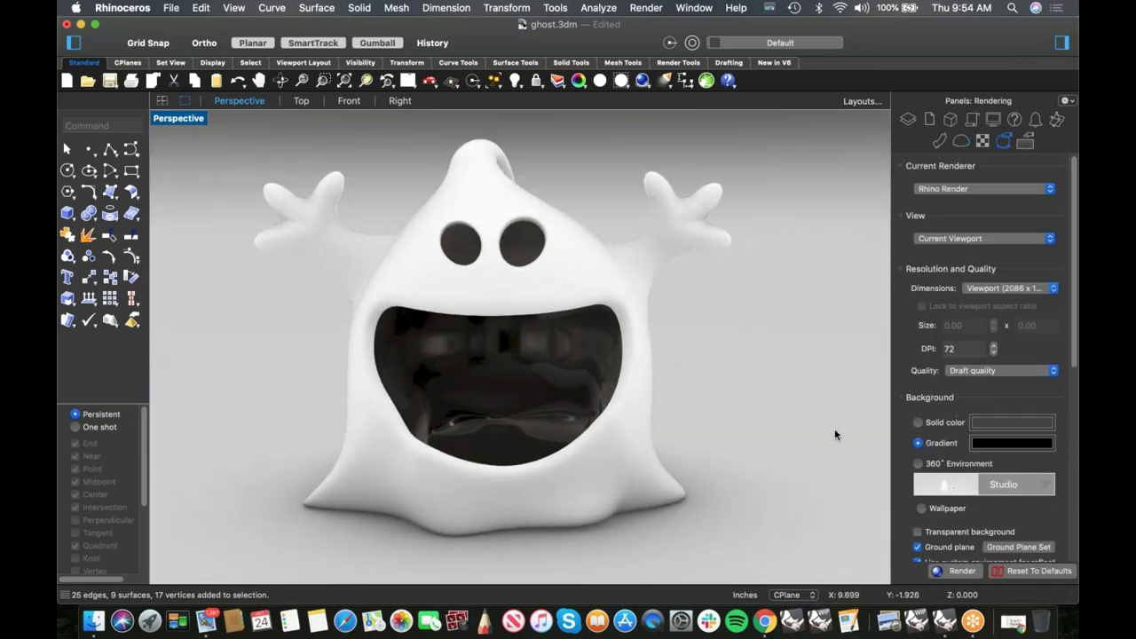
left_click(918, 423)
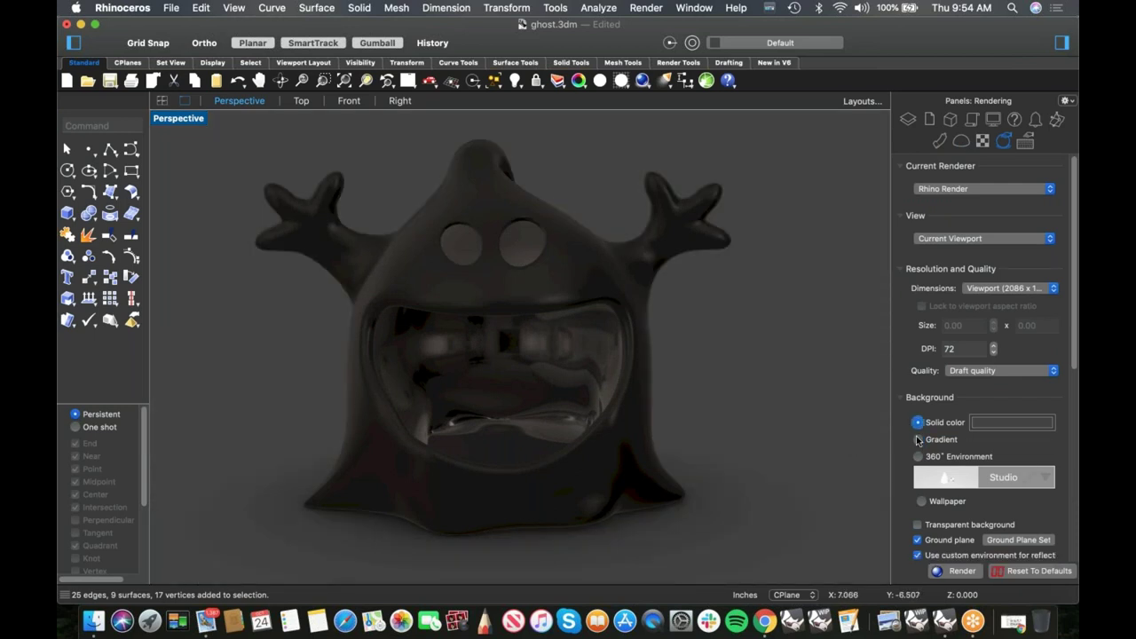
left_click(920, 440)
left_click(919, 423)
- Apply Studio as the global environment again, replacing the solid color background
left_click(964, 143)
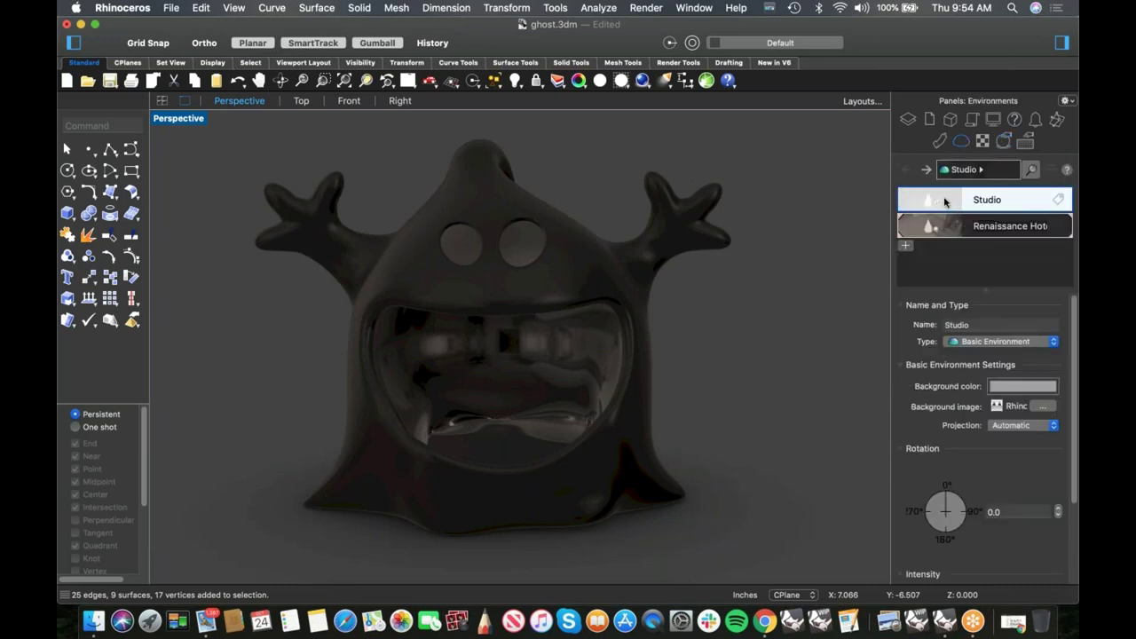
right_click(944, 201)
left_click(879, 204)
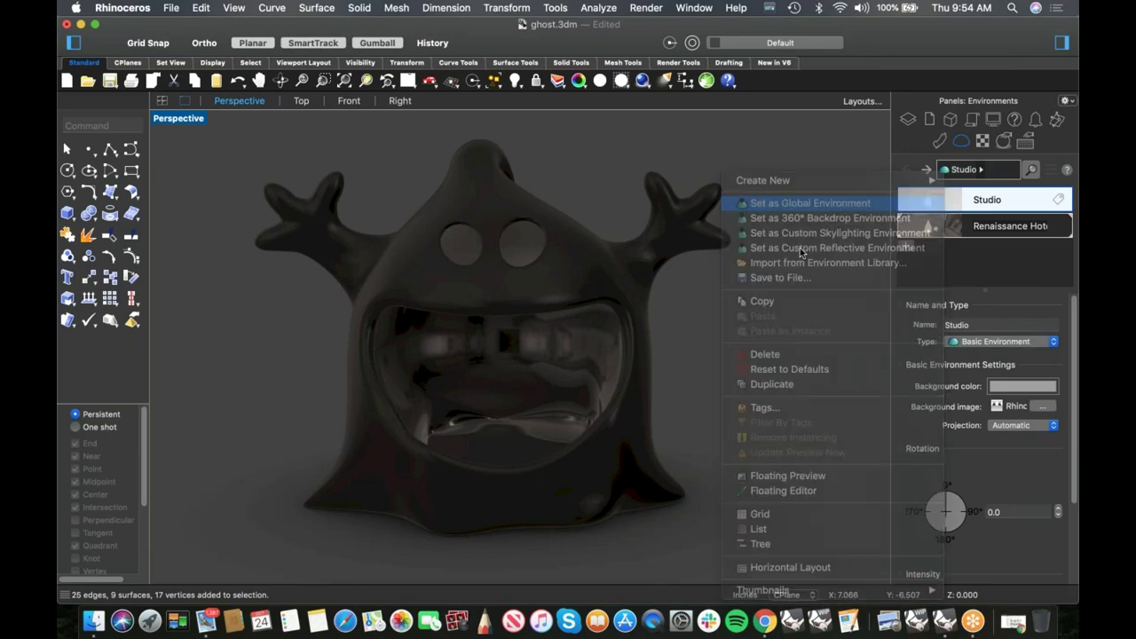
mouse_move(773, 332)
right_mouse_down()
mouse_move(760, 342)
mouse_move(776, 323)
mouse_move(770, 337)
right_mouse_up()
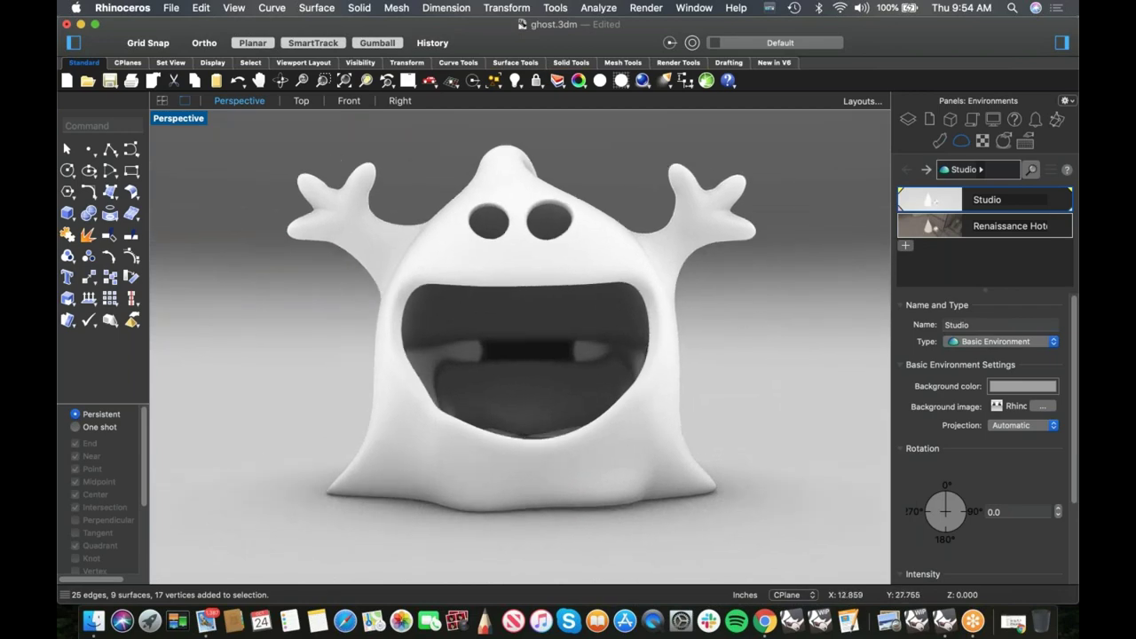
scroll(774, 323, "up", 2)
scroll(775, 322, "down", 2)
mouse_move(766, 329)
right_mouse_down()
mouse_move(769, 340)
mouse_move(817, 332)
mouse_move(725, 332)
mouse_move(761, 334)
right_mouse_up()
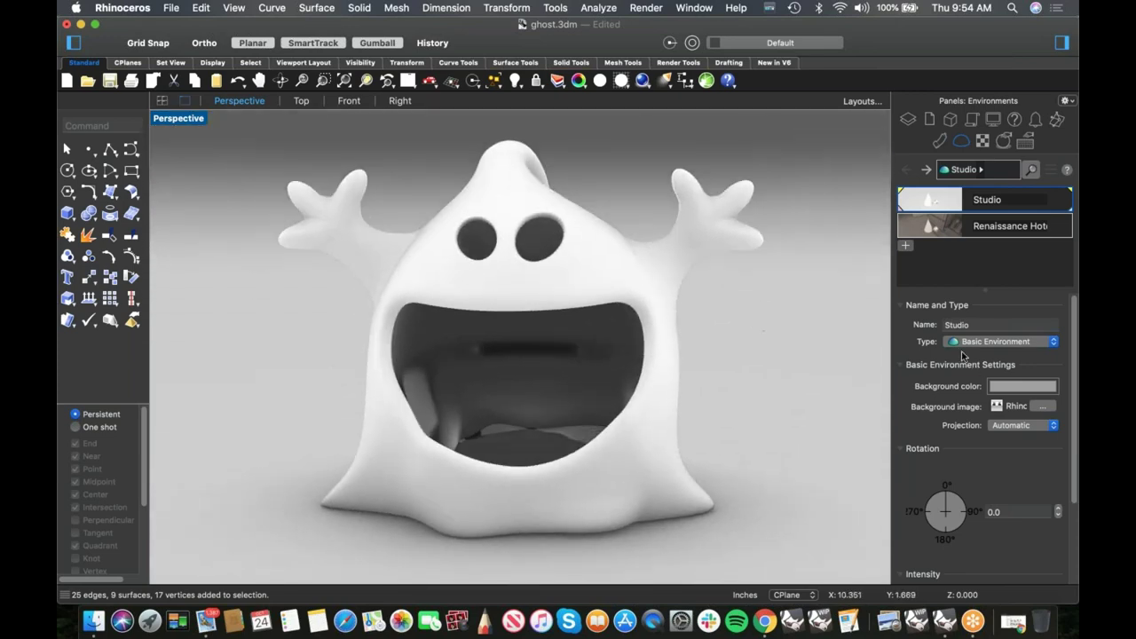
- Try the gradient render background once more and return to the 360° Studio environment
left_click(1004, 141)
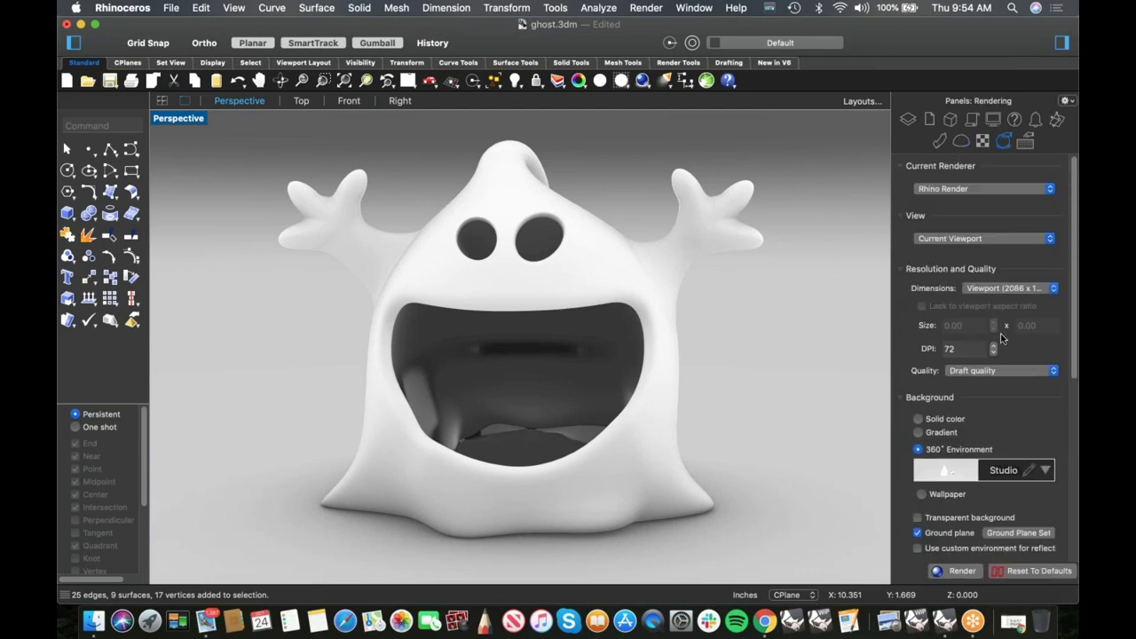
left_click(919, 433)
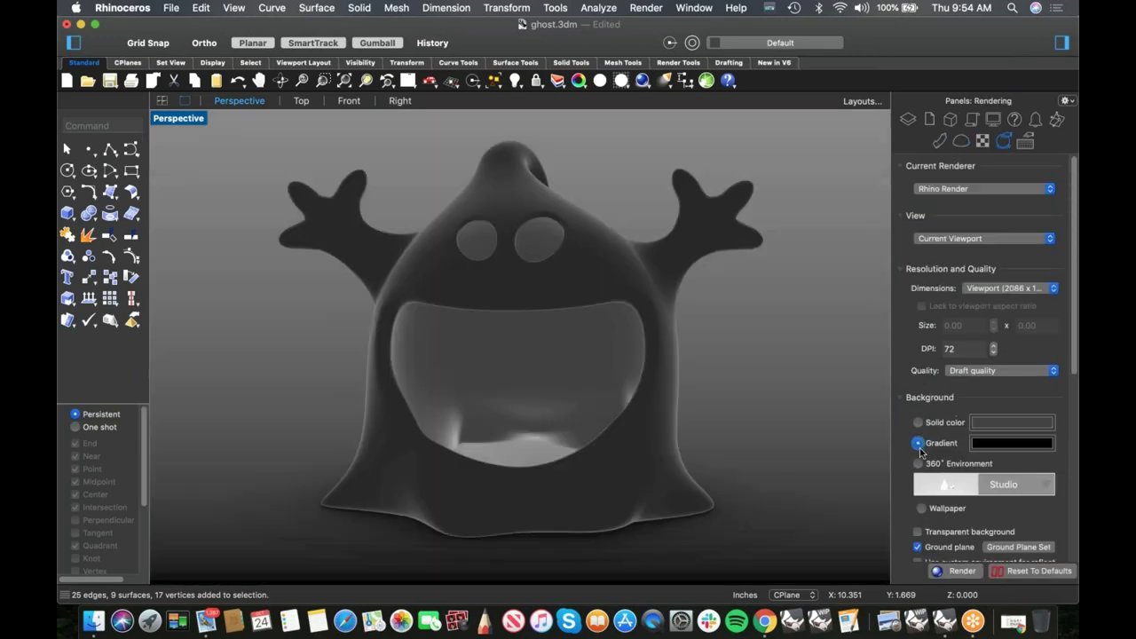
left_click(919, 464)
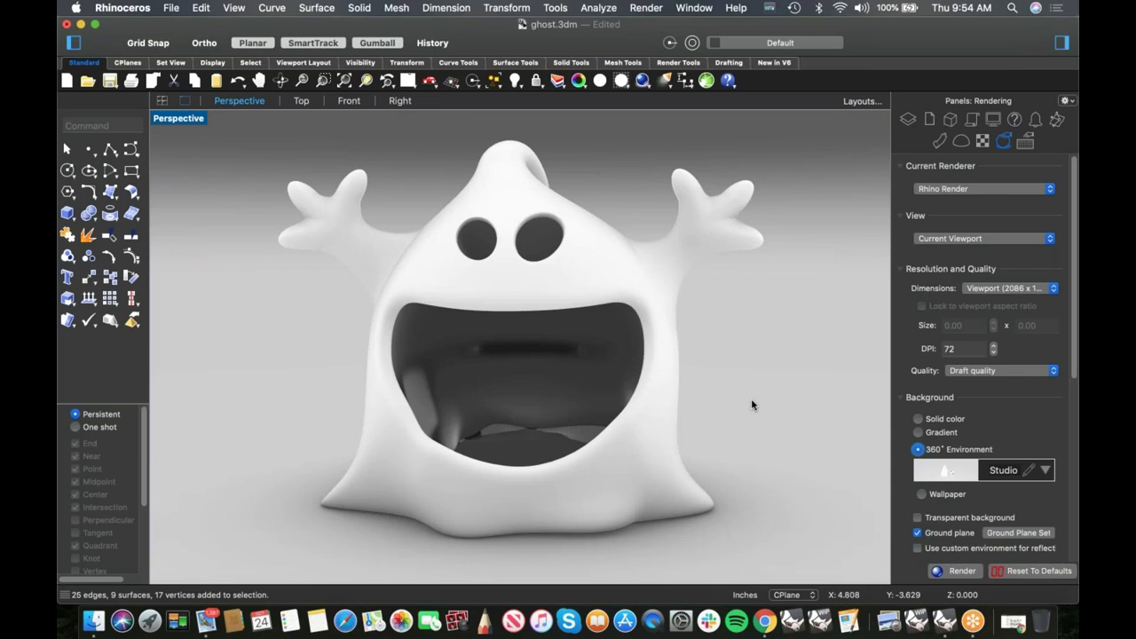
right_click_drag(753, 401, 752, 396)
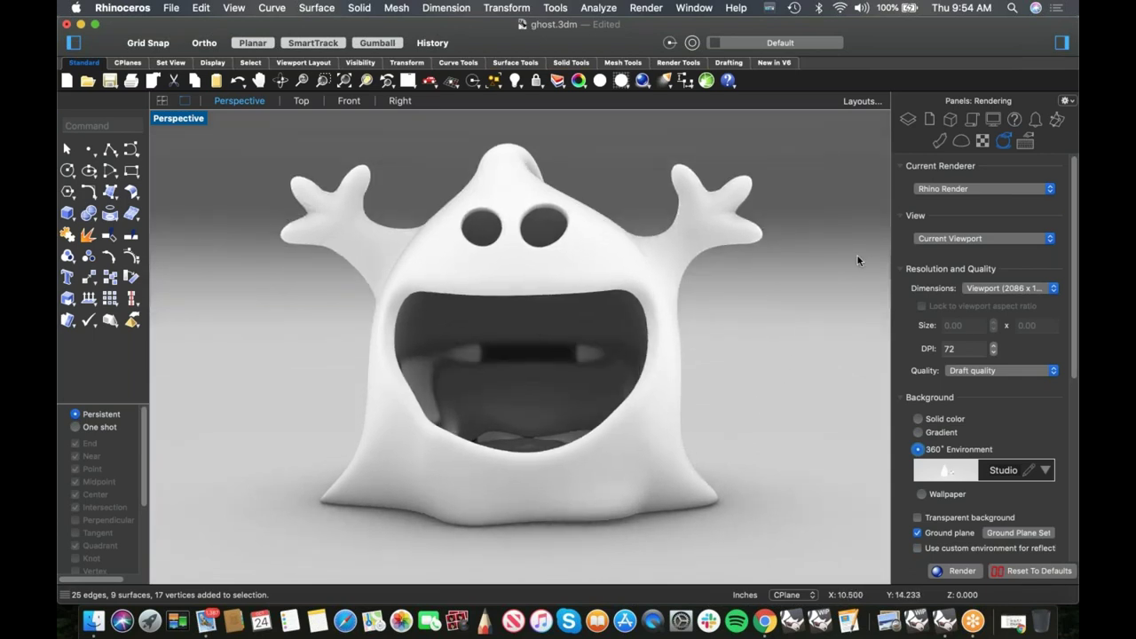
- Raise the white Plastic material's reflectivity to about 68%
left_click(941, 140)
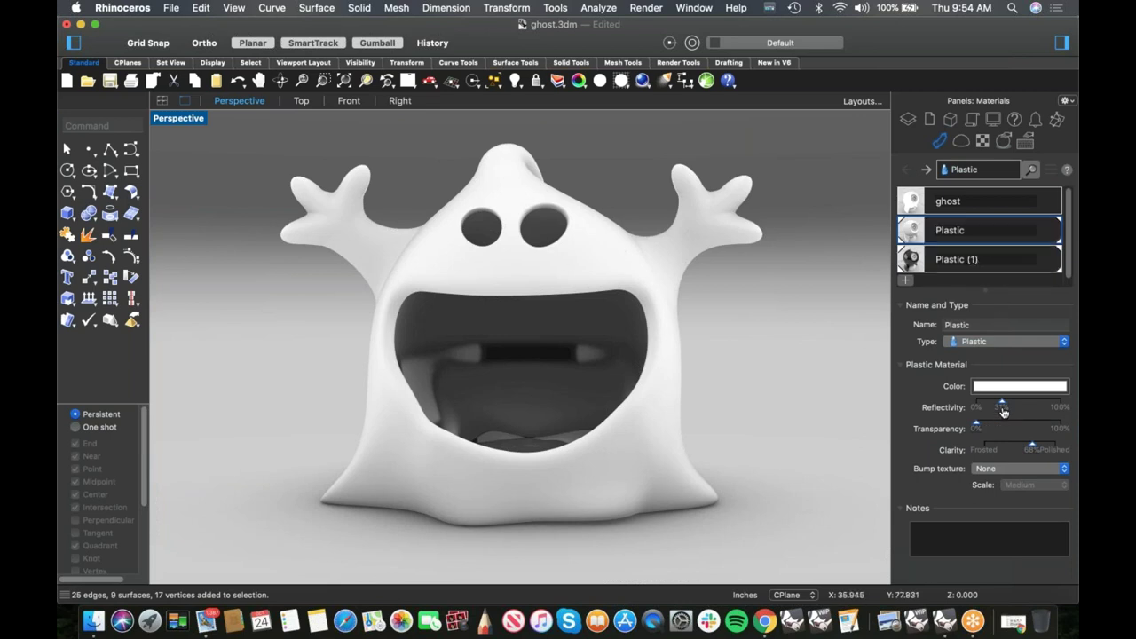
left_click_drag(1002, 404, 1007, 404)
left_click_drag(1006, 405, 1033, 405)
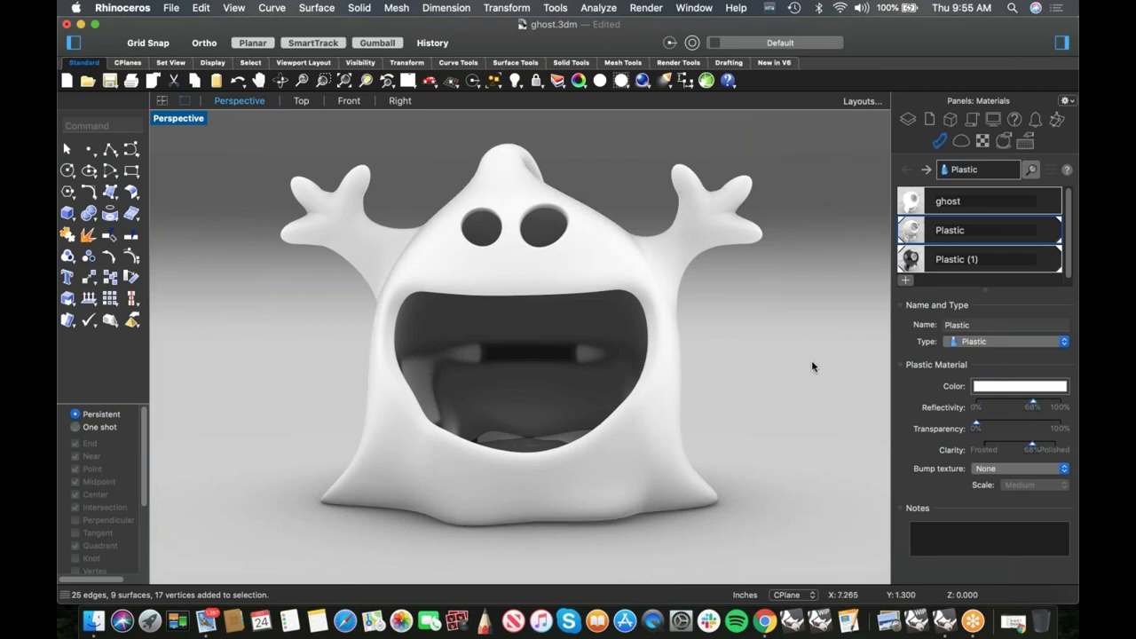
mouse_move(769, 353)
right_mouse_down()
mouse_move(768, 339)
mouse_move(741, 337)
mouse_move(773, 347)
mouse_move(764, 358)
mouse_move(761, 340)
right_mouse_up()
left_click(1016, 388)
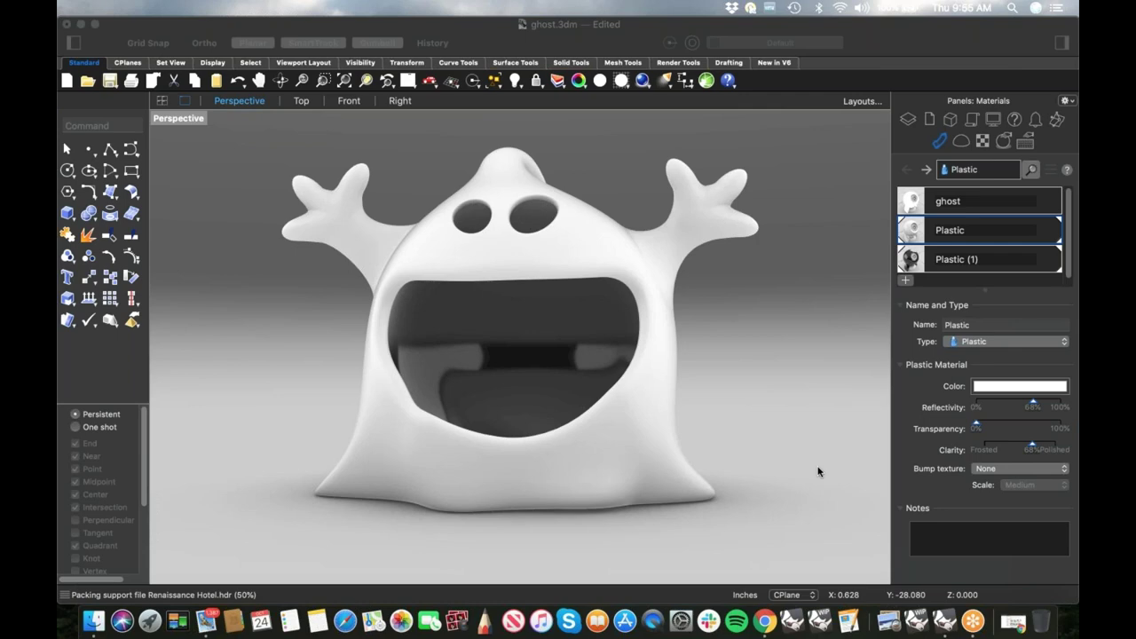
left_click(727, 389)
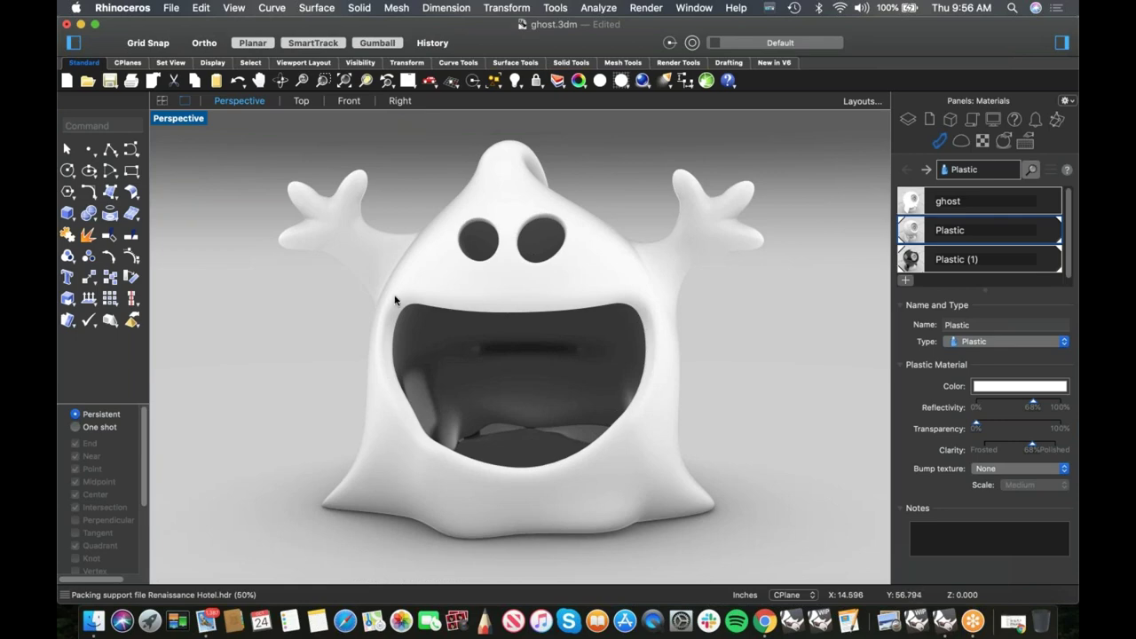
- Select the surface of each ghost arm in turn to inspect it, clearing the selection each time
left_click(346, 236)
key("Escape")
left_click(363, 237, "shift+super")
key("Escape")
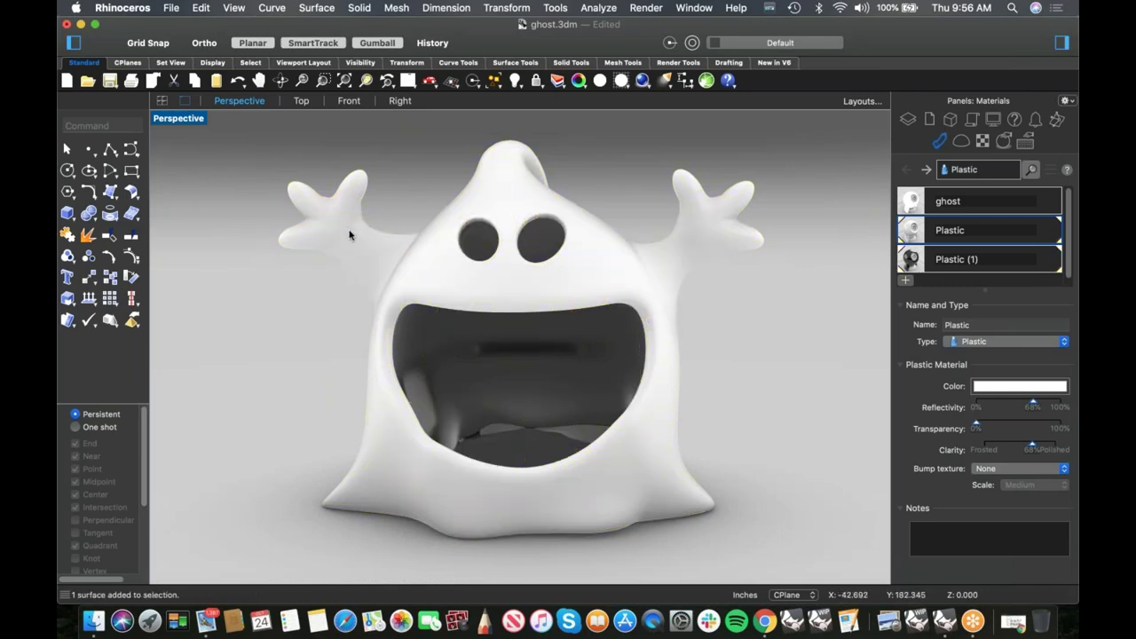
left_click(694, 244, "shift+super")
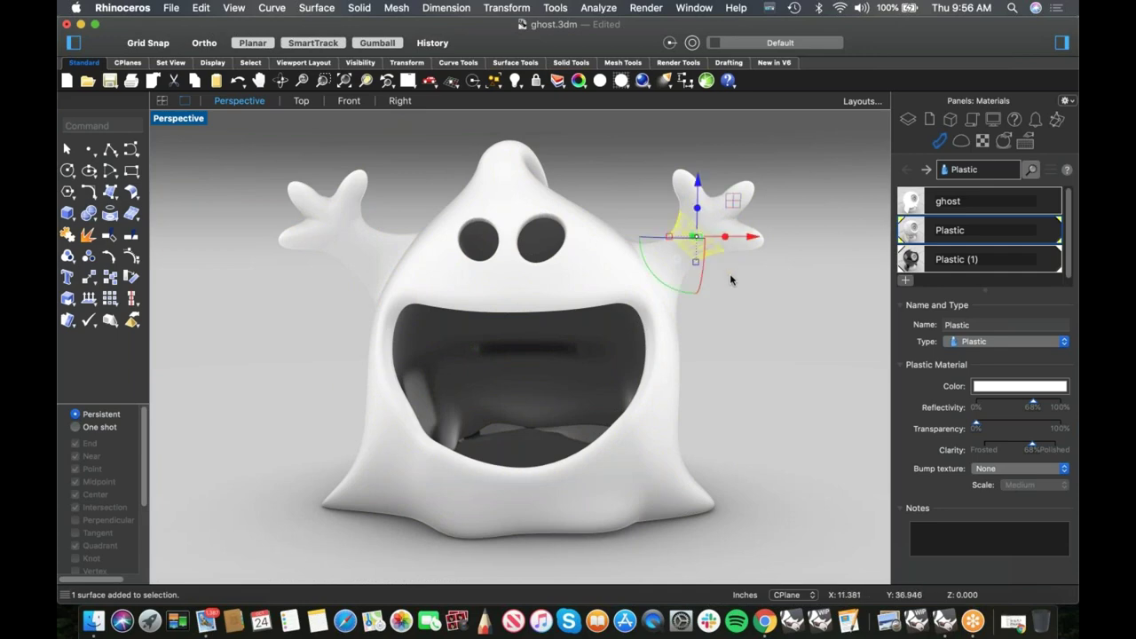
key("Escape")
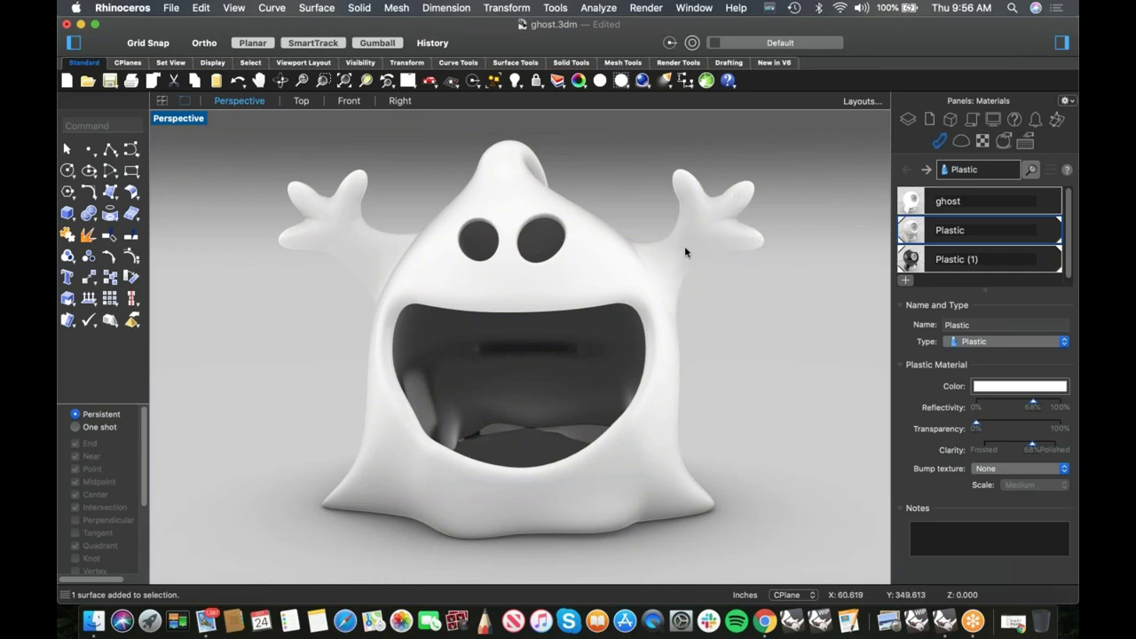